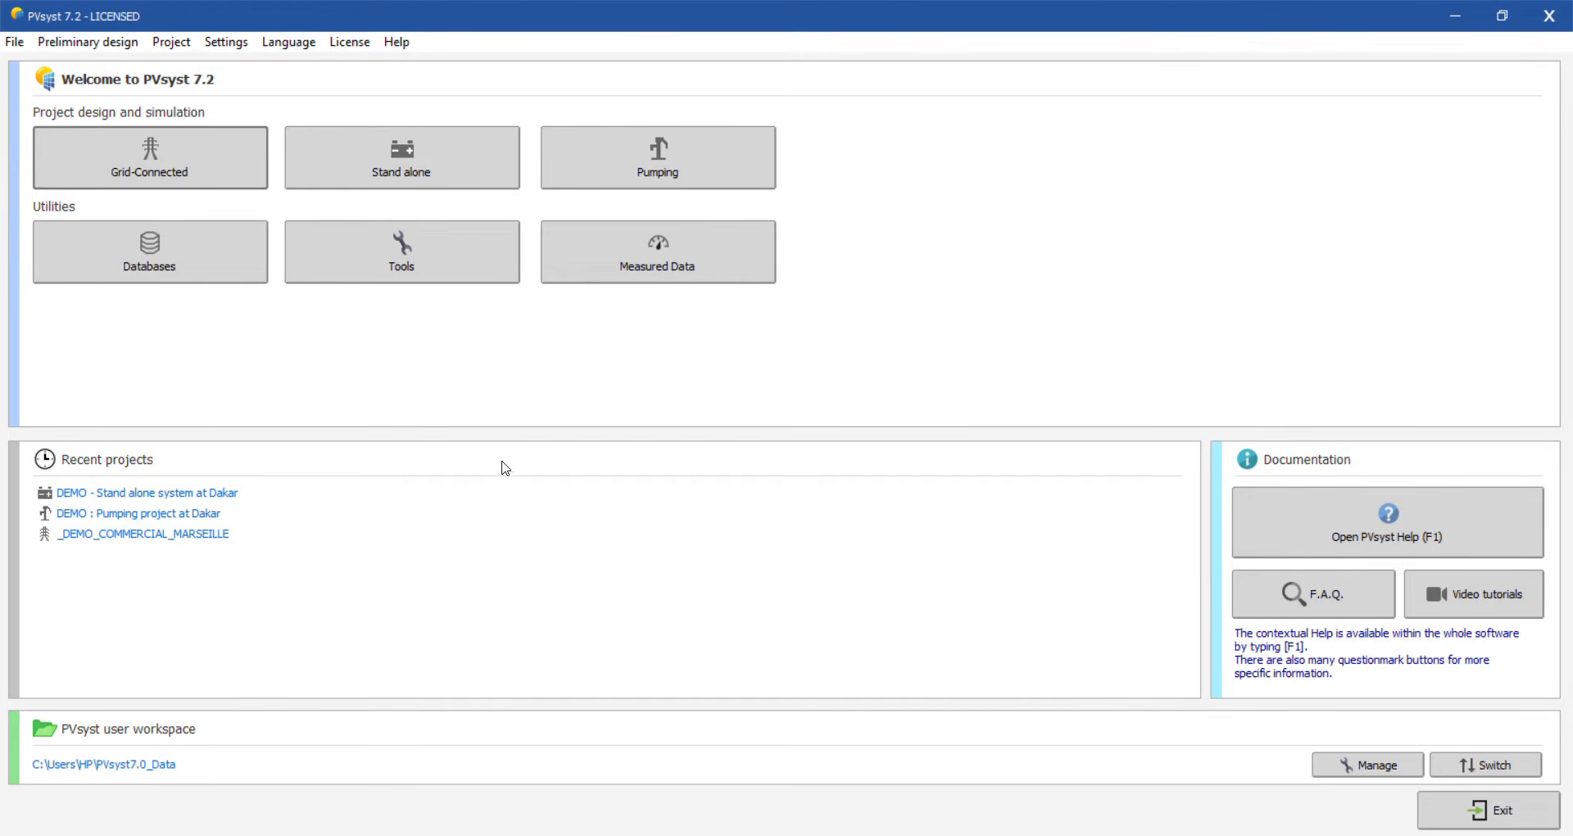
Step: Open grid-connected project design and rename the demo project as "Adnavce PVSyst Tutorial"
click(187, 166)
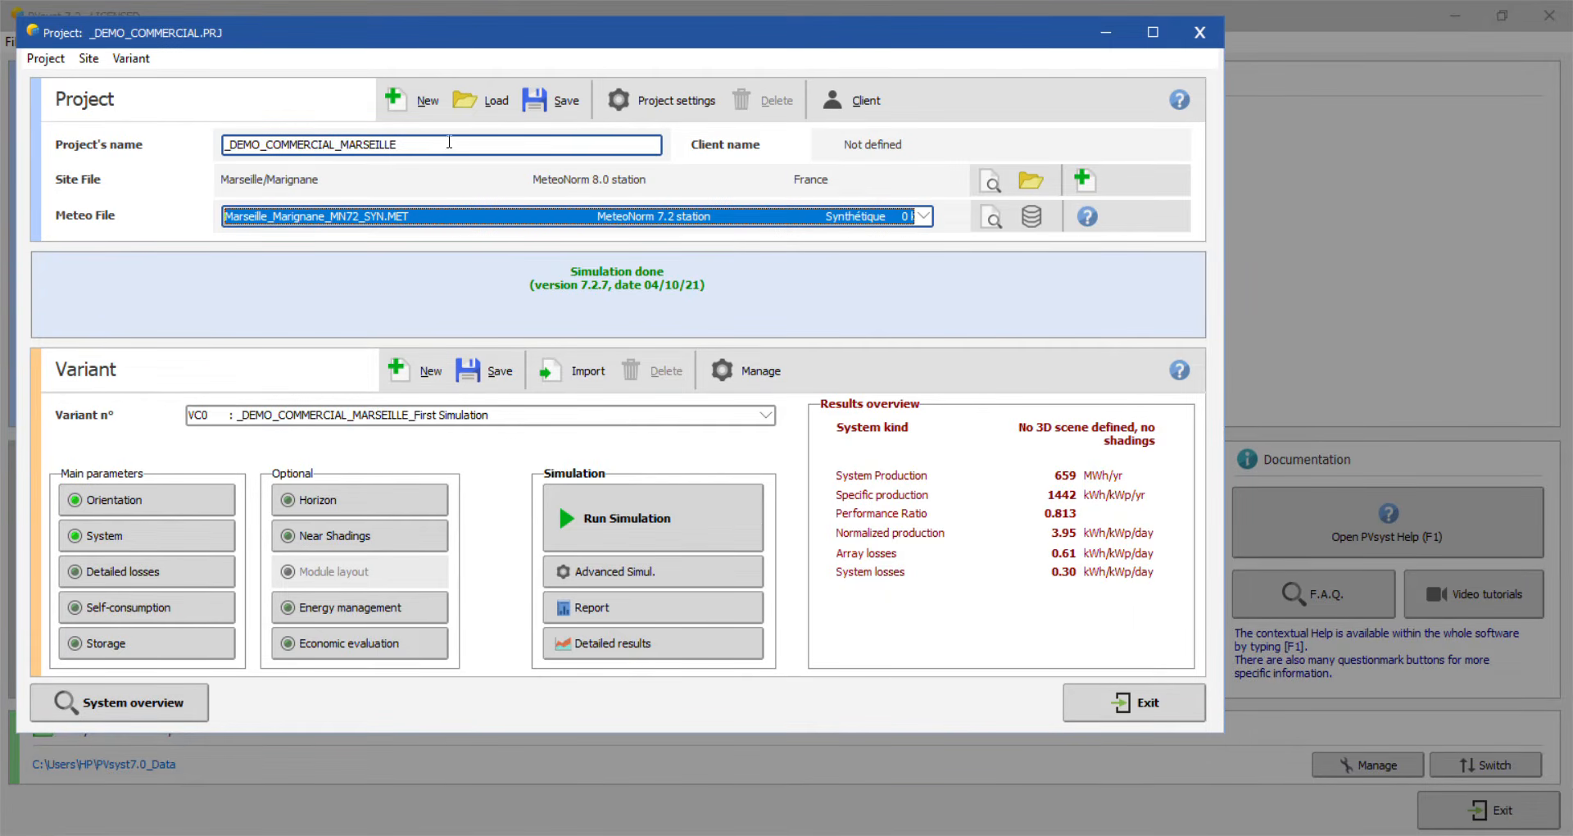
drag(449, 142, 174, 139)
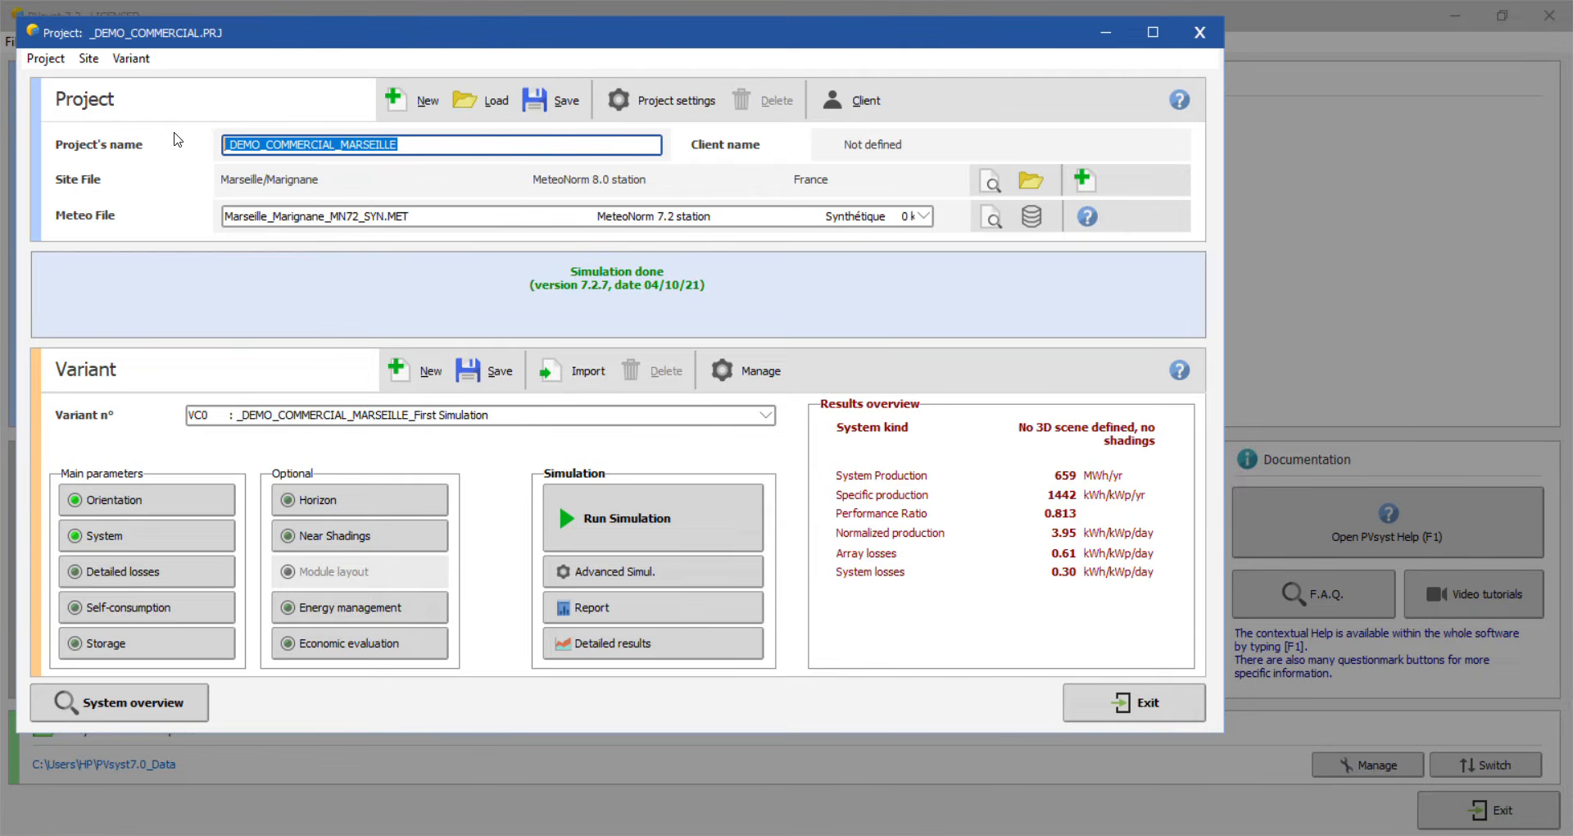
text(Adnavc)
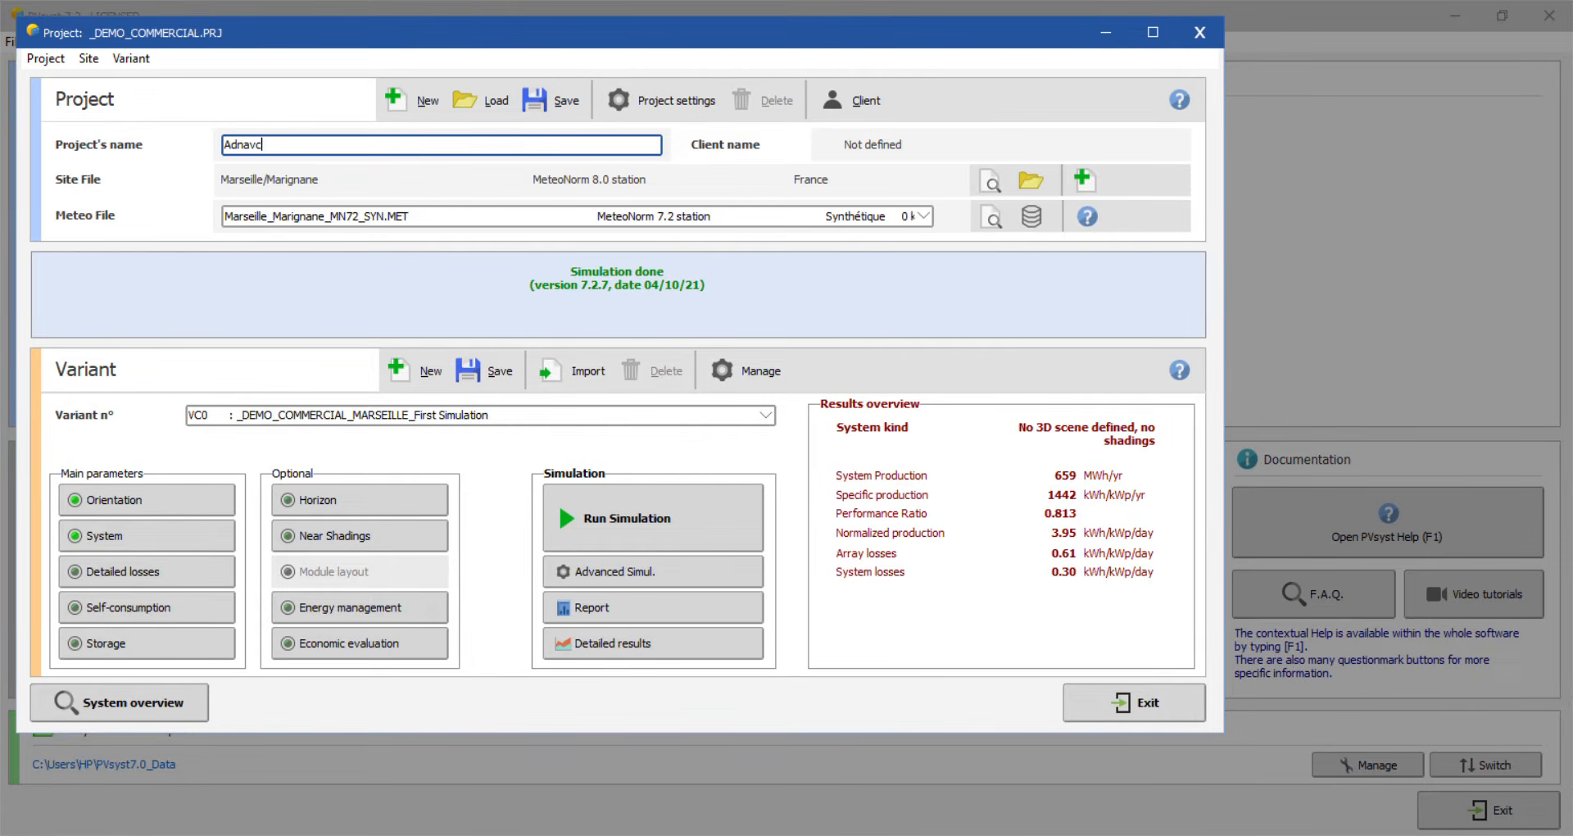
text(e PVSyst Tutorial)
Step: Save the project under the file name "PVSyst Tutorial" and copy all of its variants into it
click(566, 111)
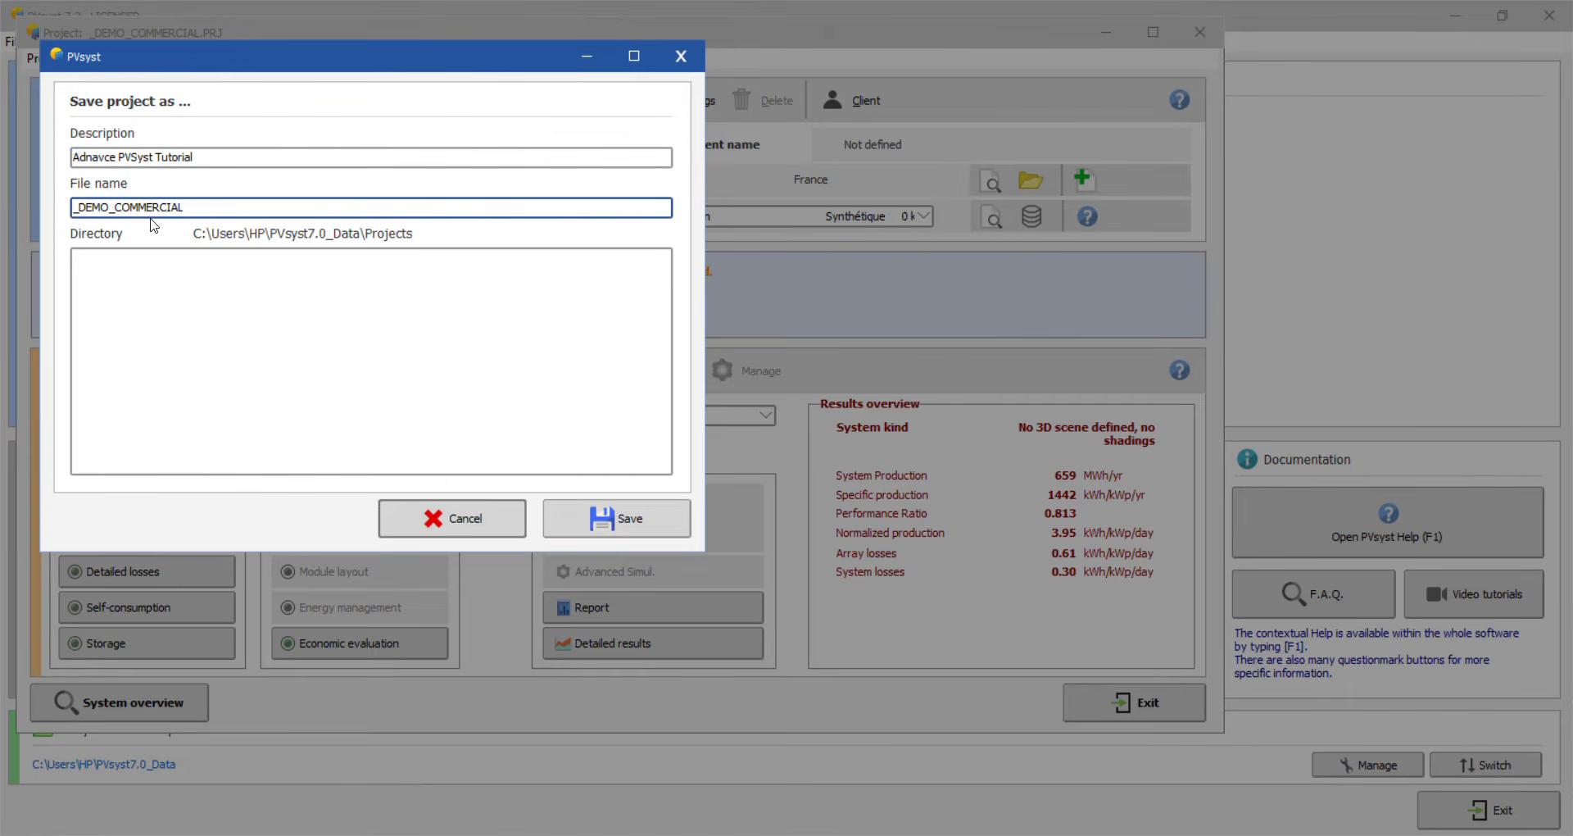
drag(215, 207, 4, 227)
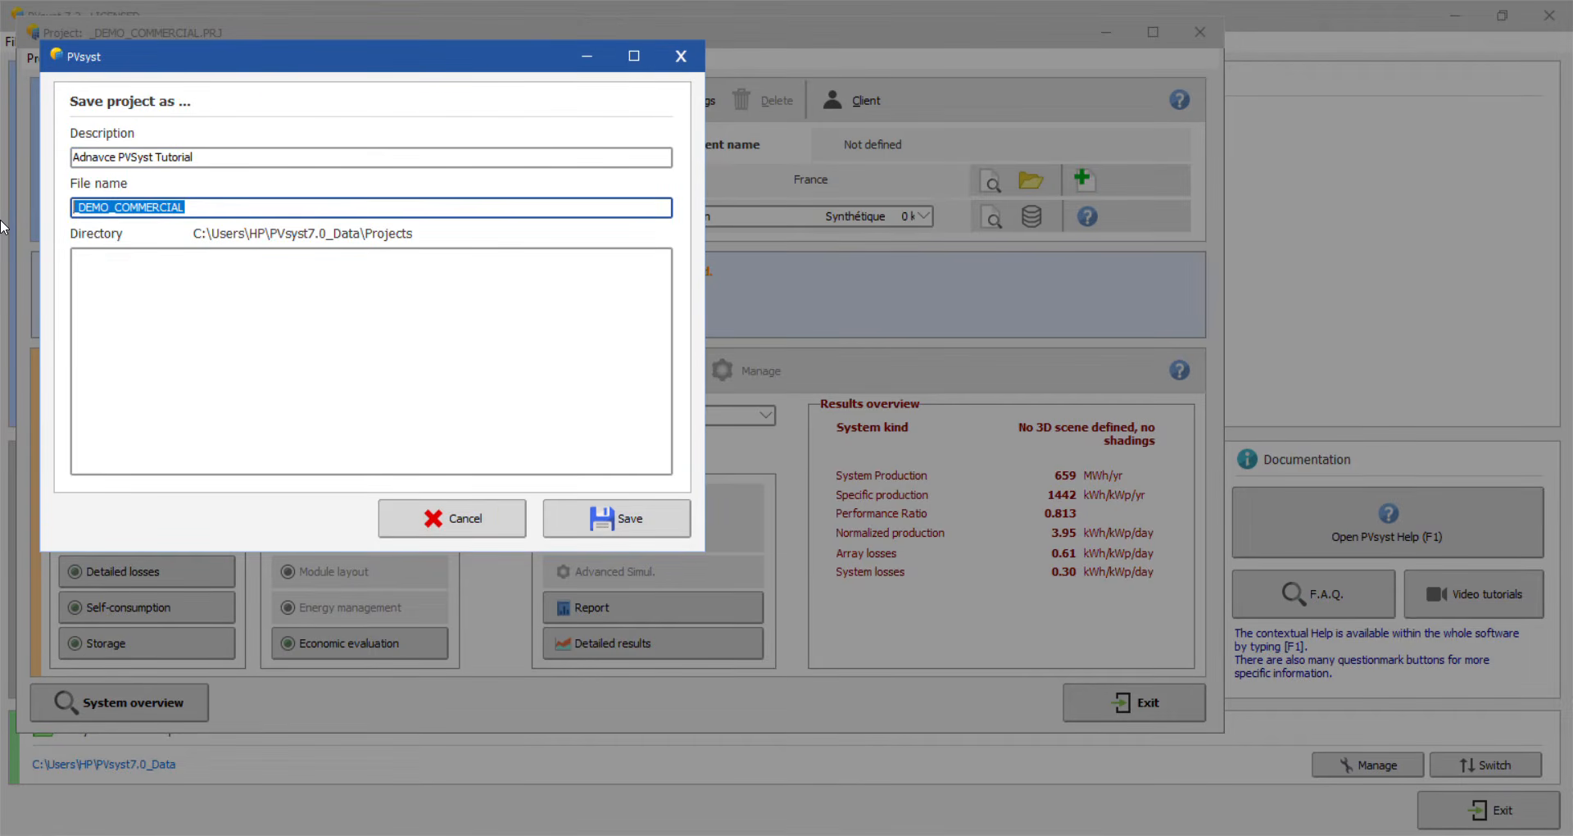
text(PVSy)
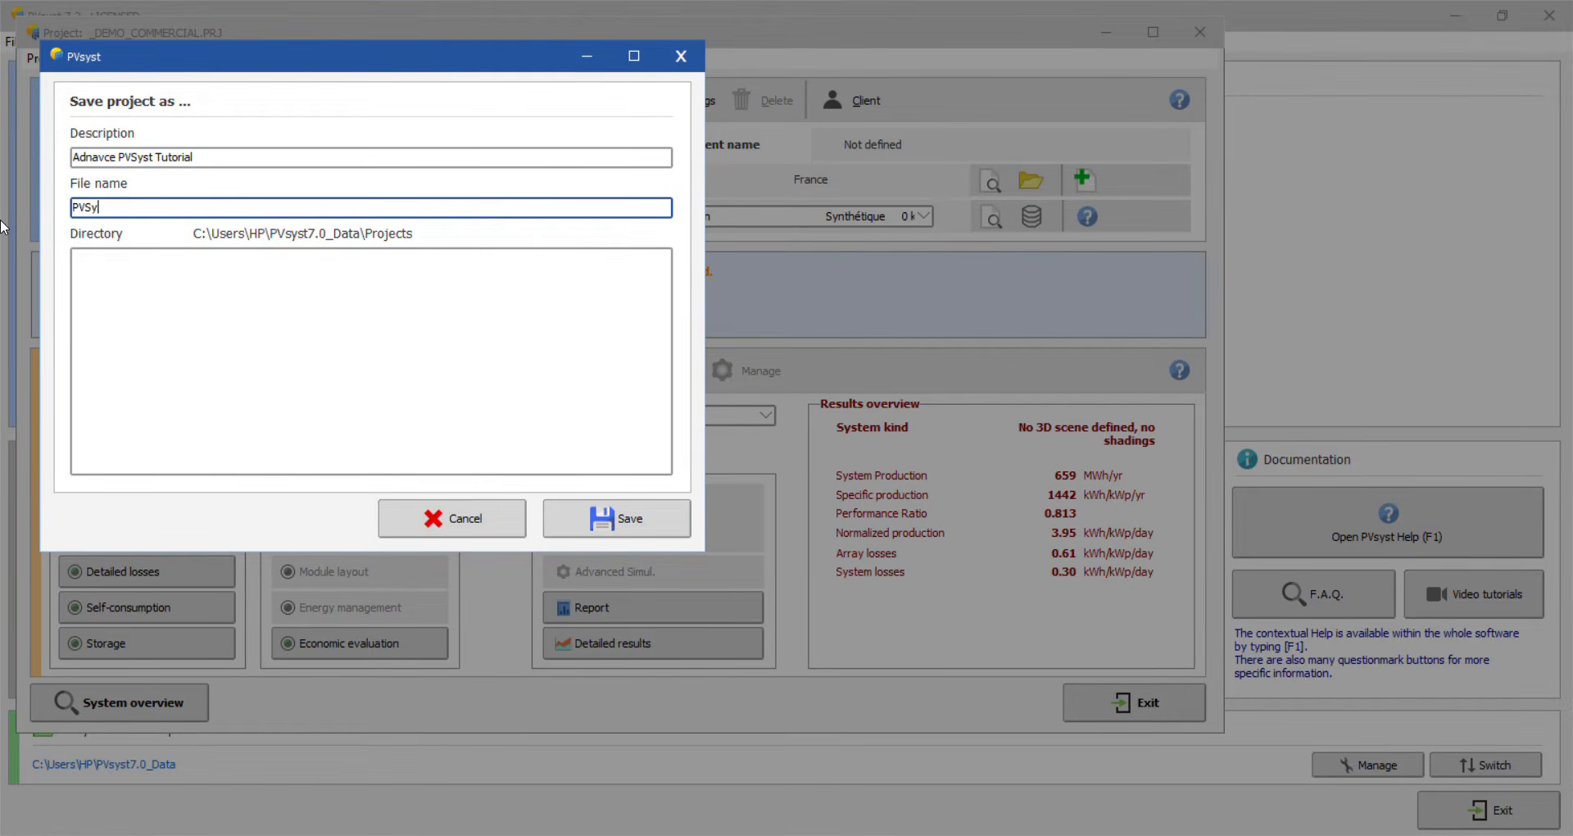
text(st Tutorial)
click(658, 518)
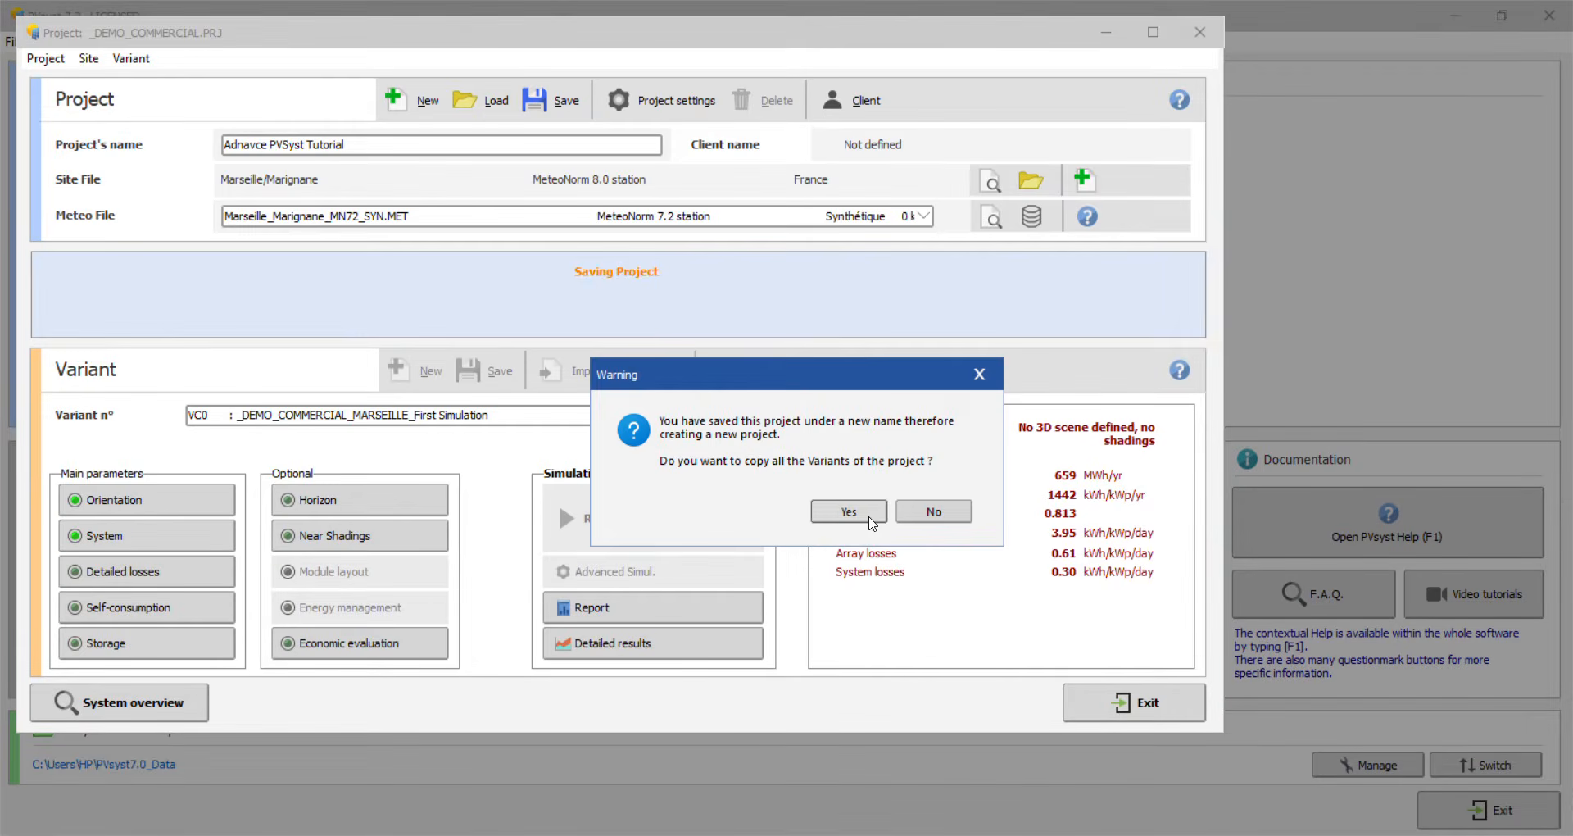
click(860, 510)
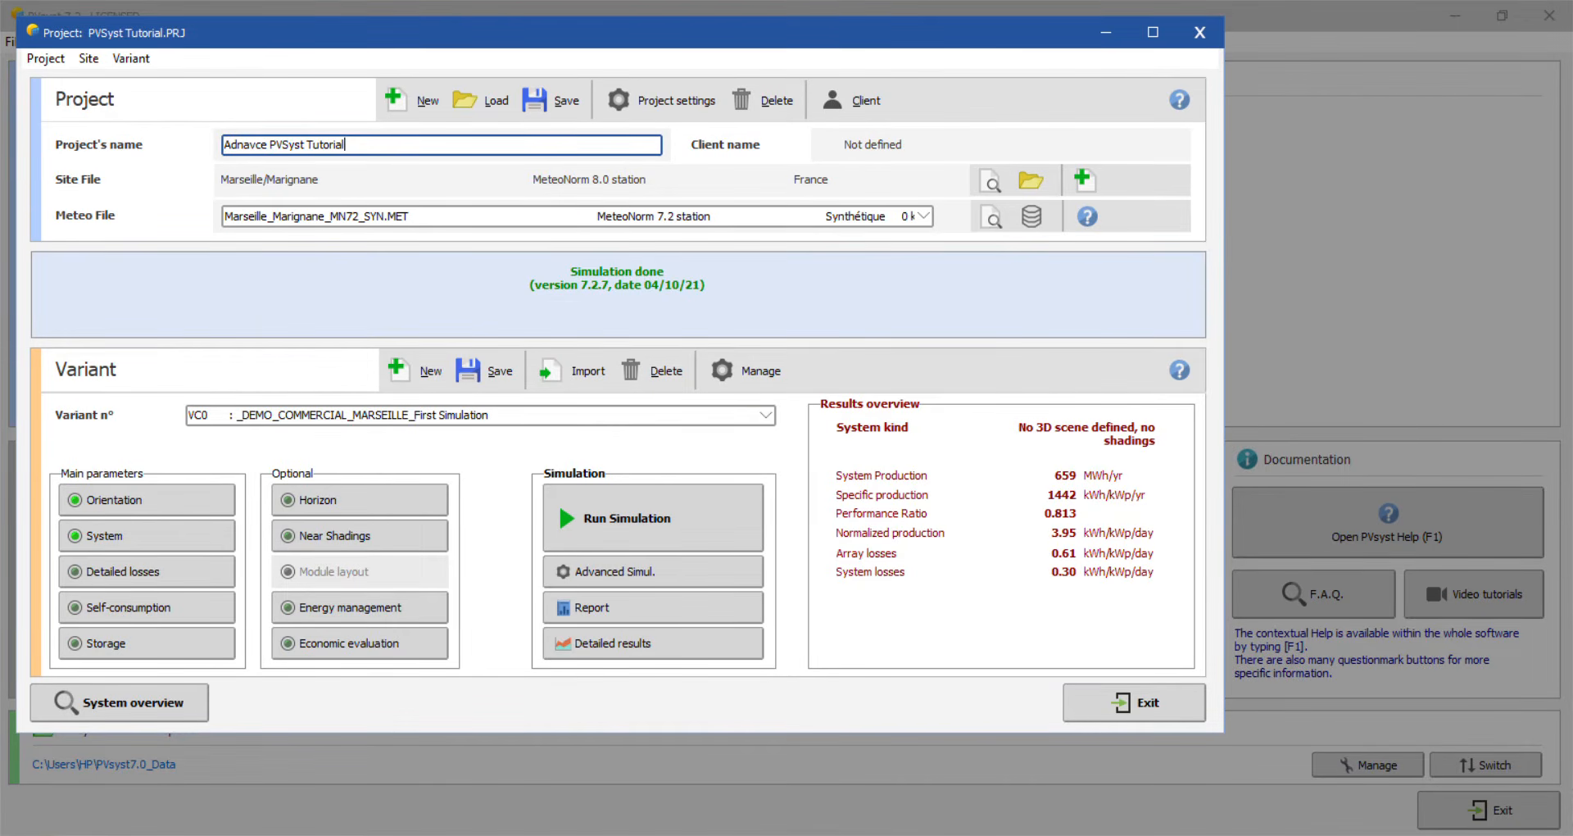
Step: View the outlined plot in Google Earth Pro, return to PVsyst and create a new geographical site, opening its geographical coordinates
click(935, 784)
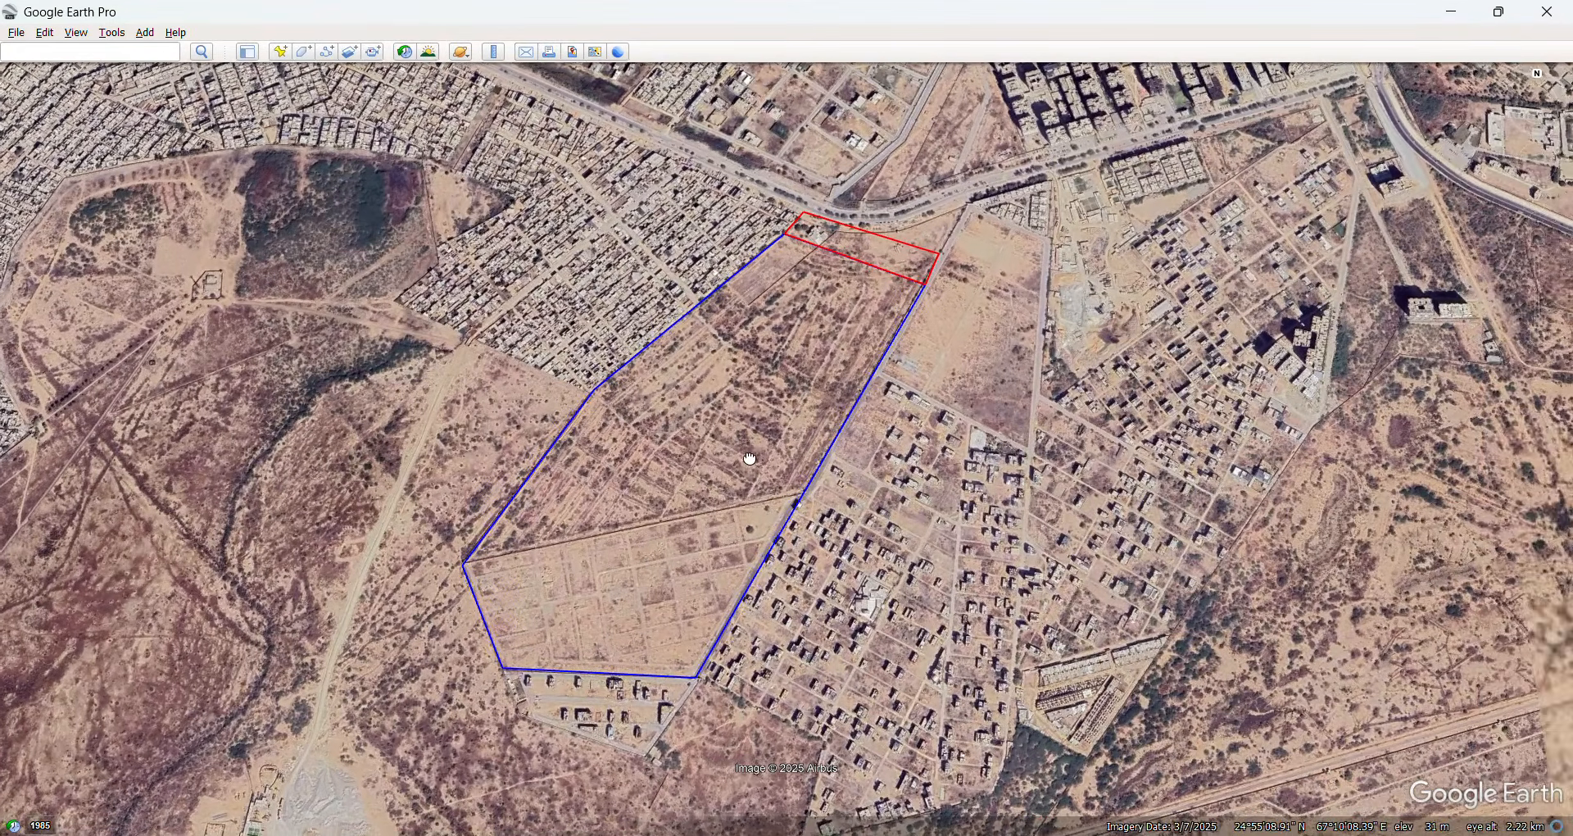
drag(842, 451, 750, 454)
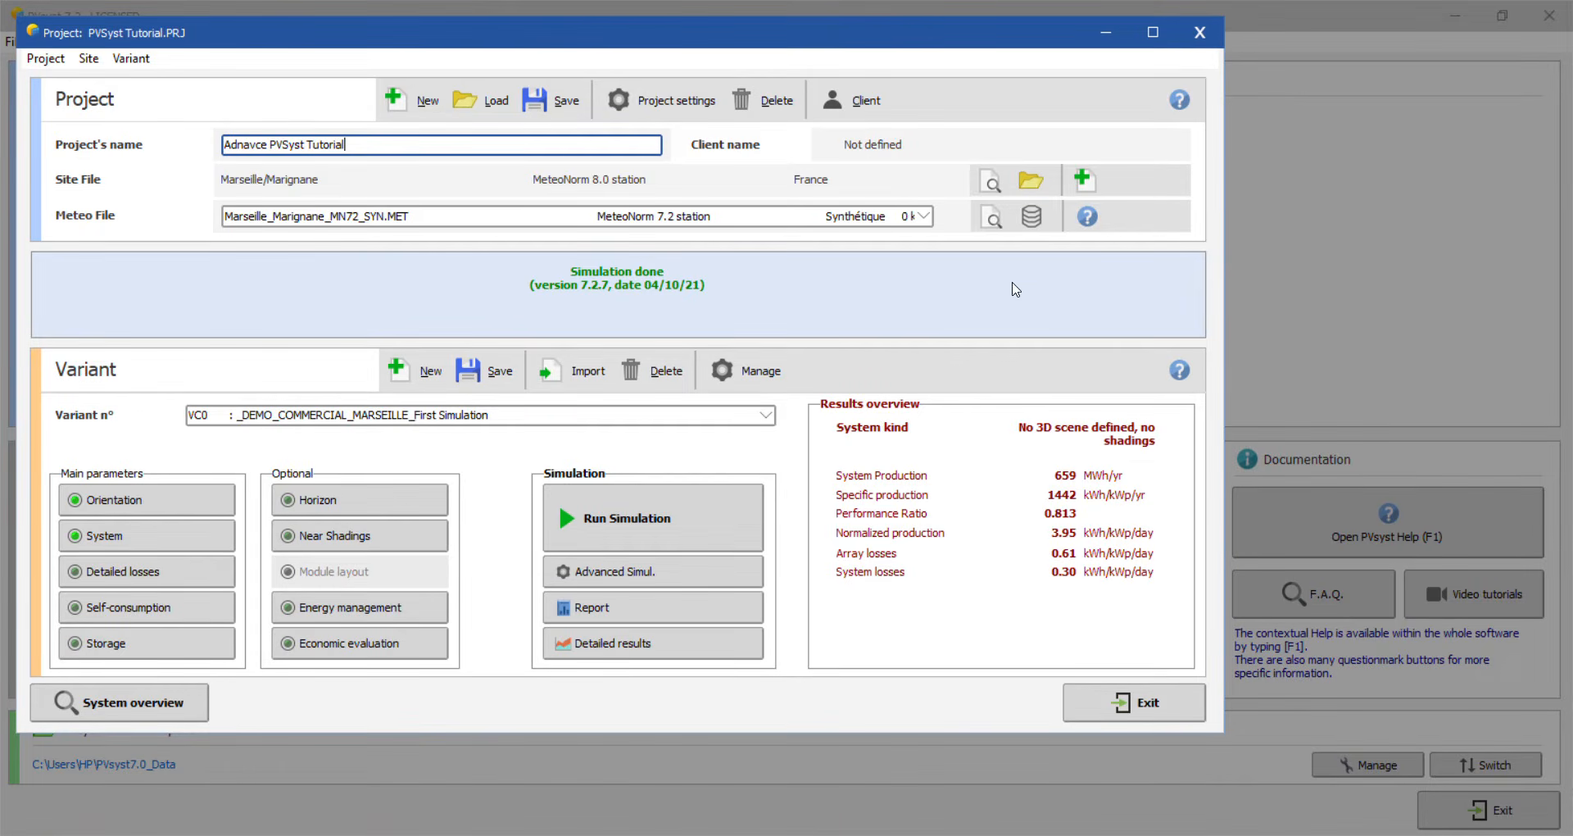
click(1028, 179)
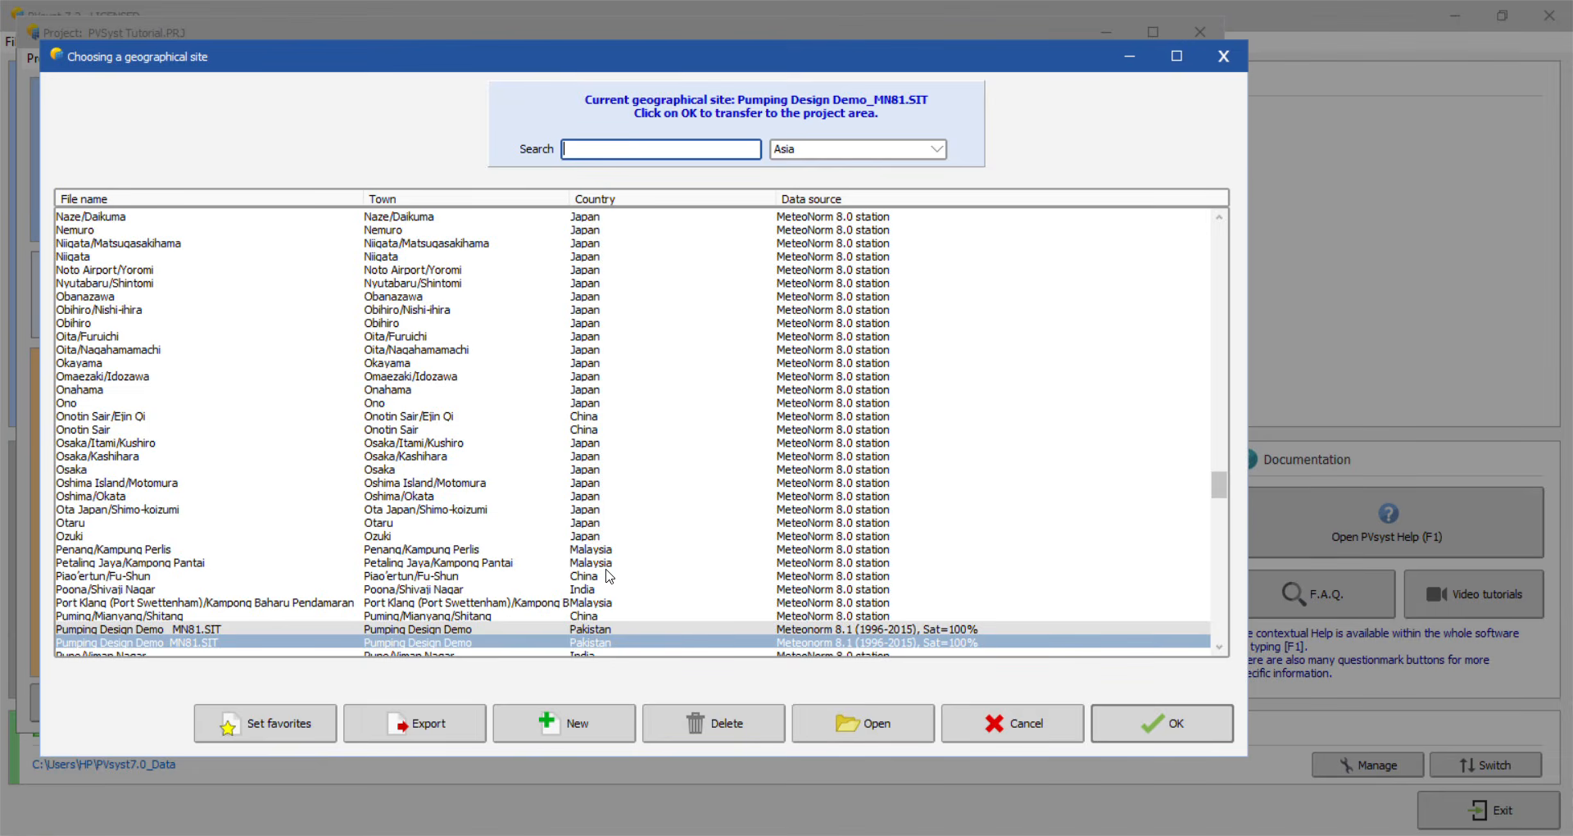
click(579, 731)
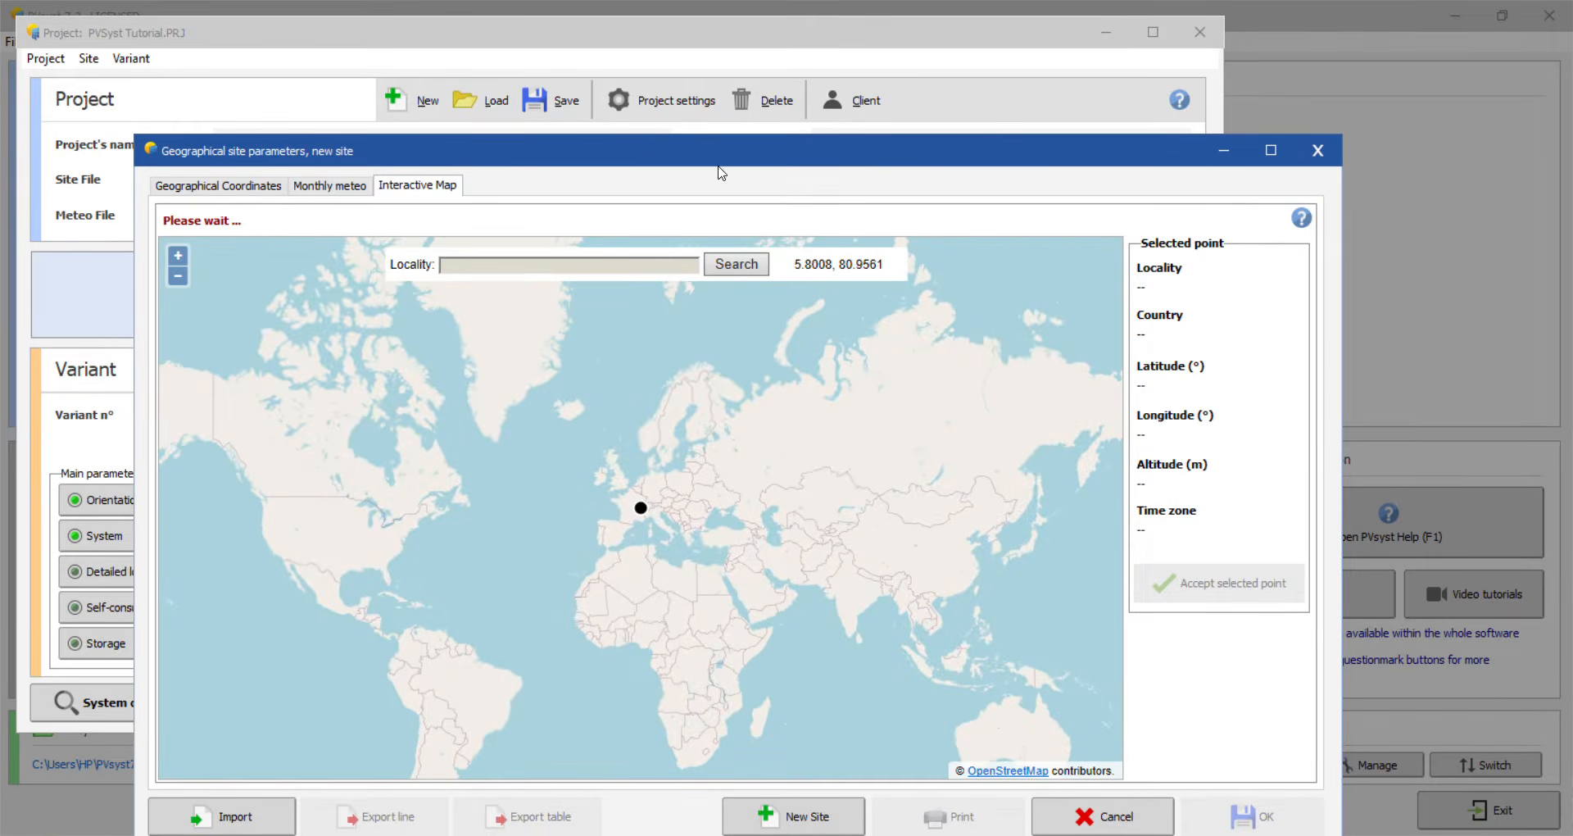
drag(736, 144, 750, 99)
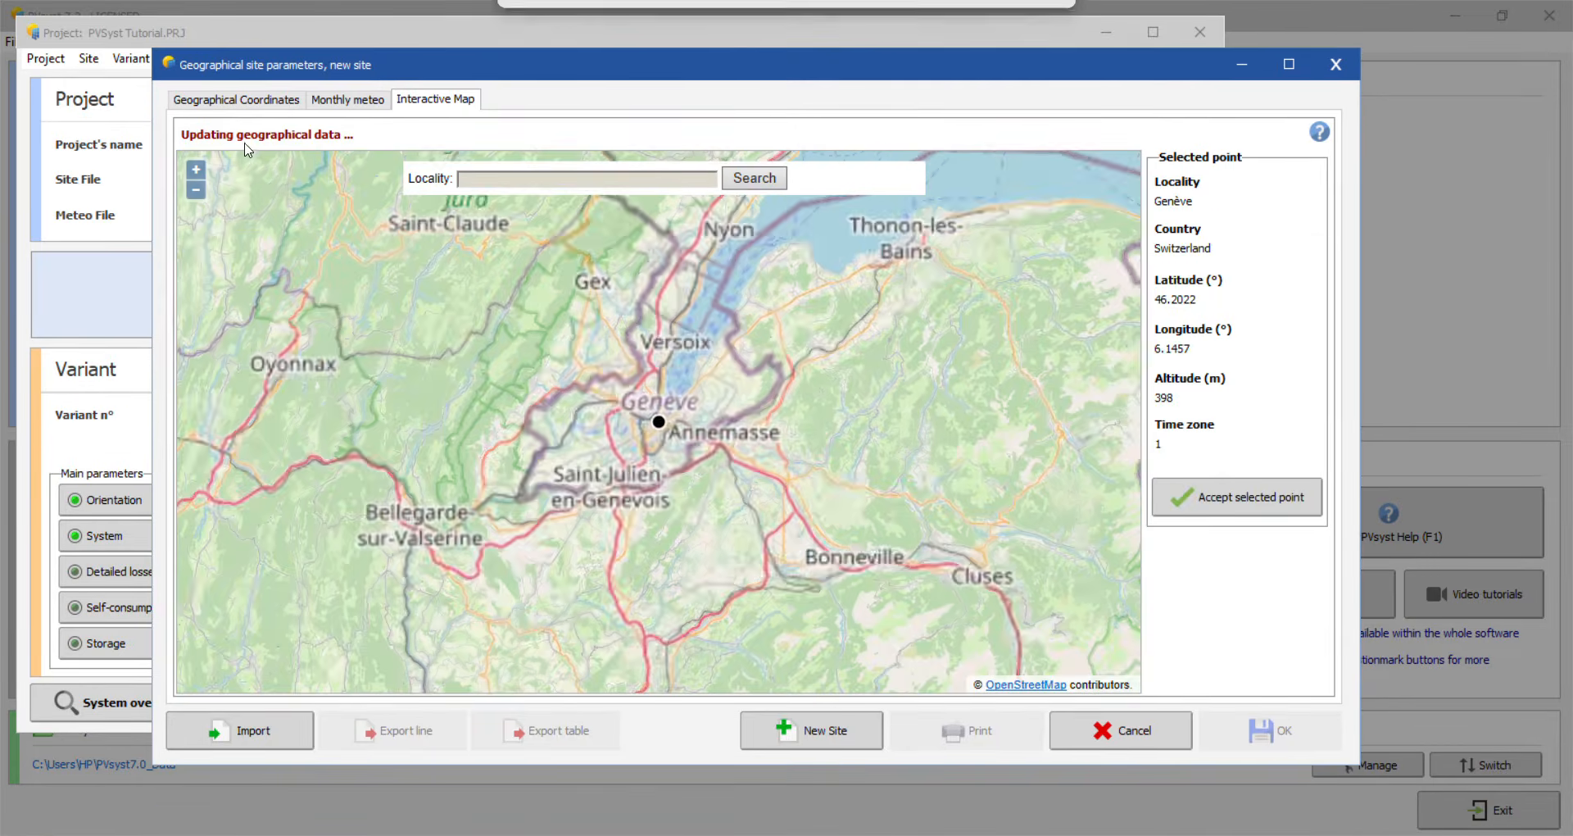
click(228, 102)
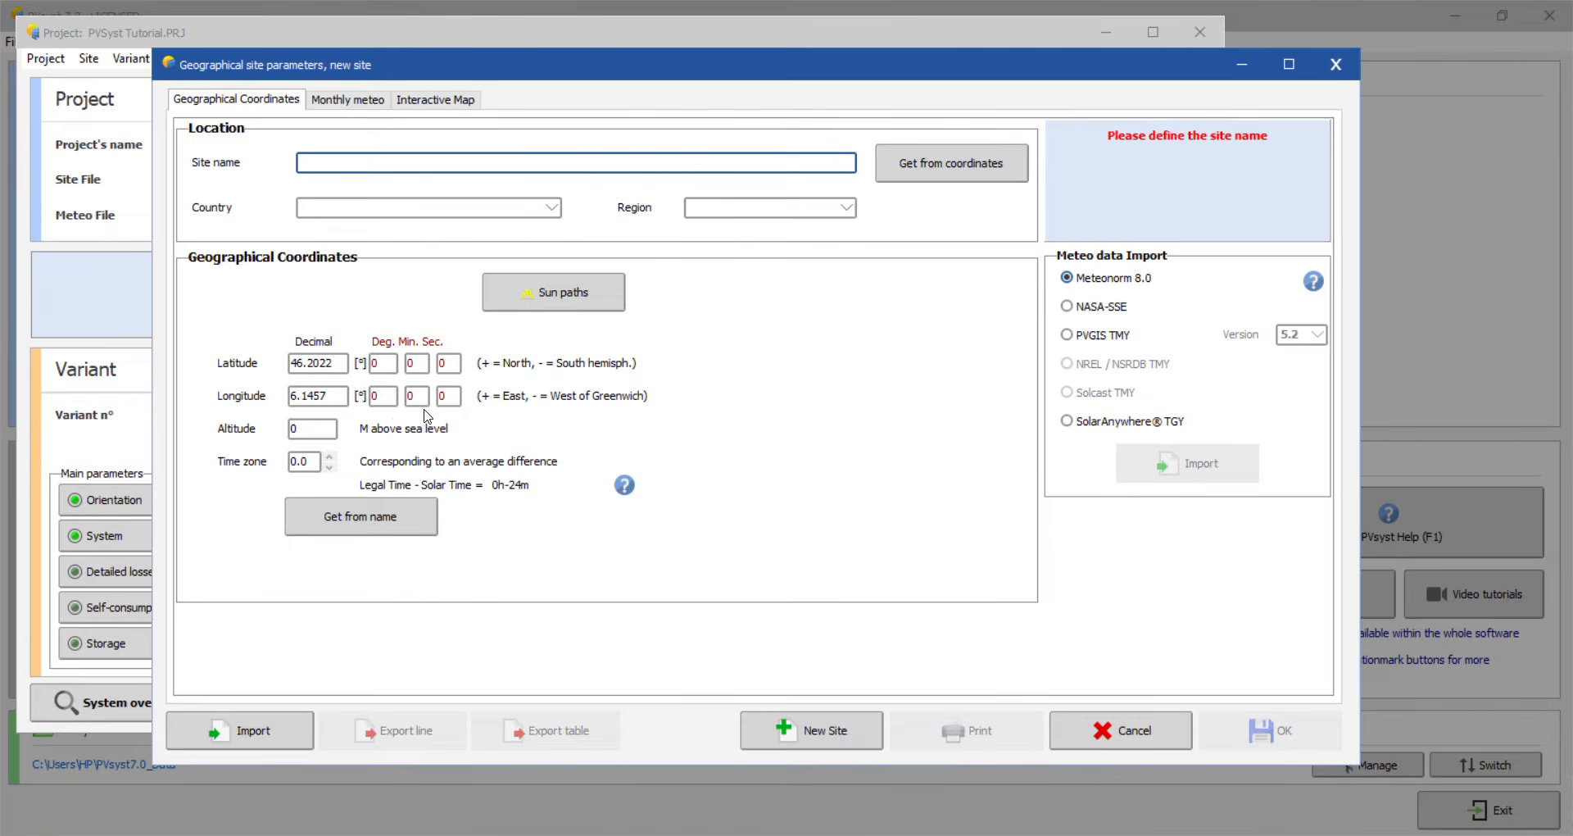
click(346, 363)
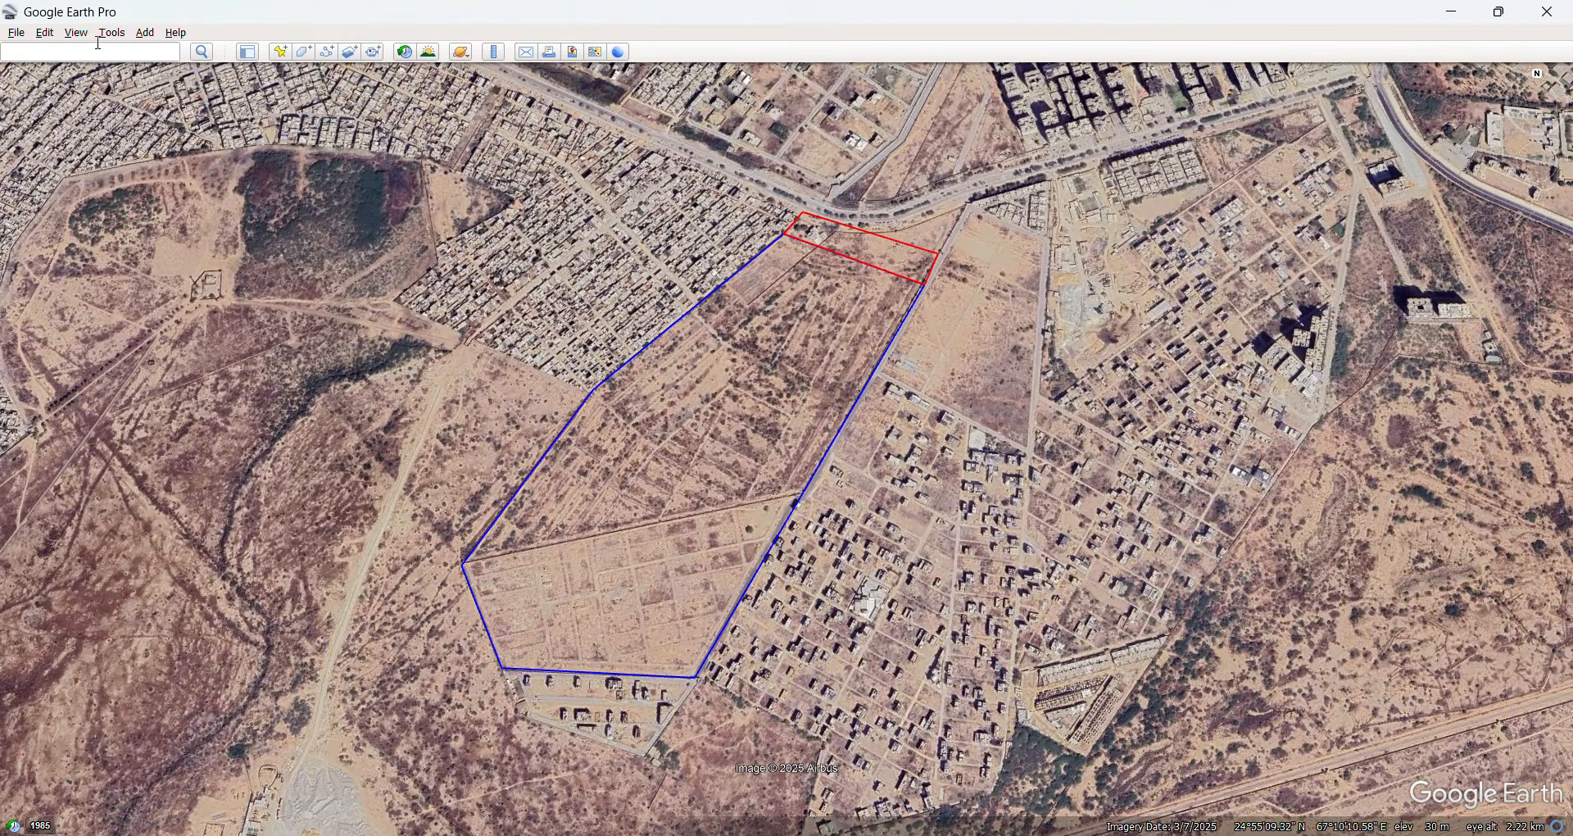
Step: Switch to Google Earth Pro and set the latitude and longitude display format to Decimal Degrees
click(110, 32)
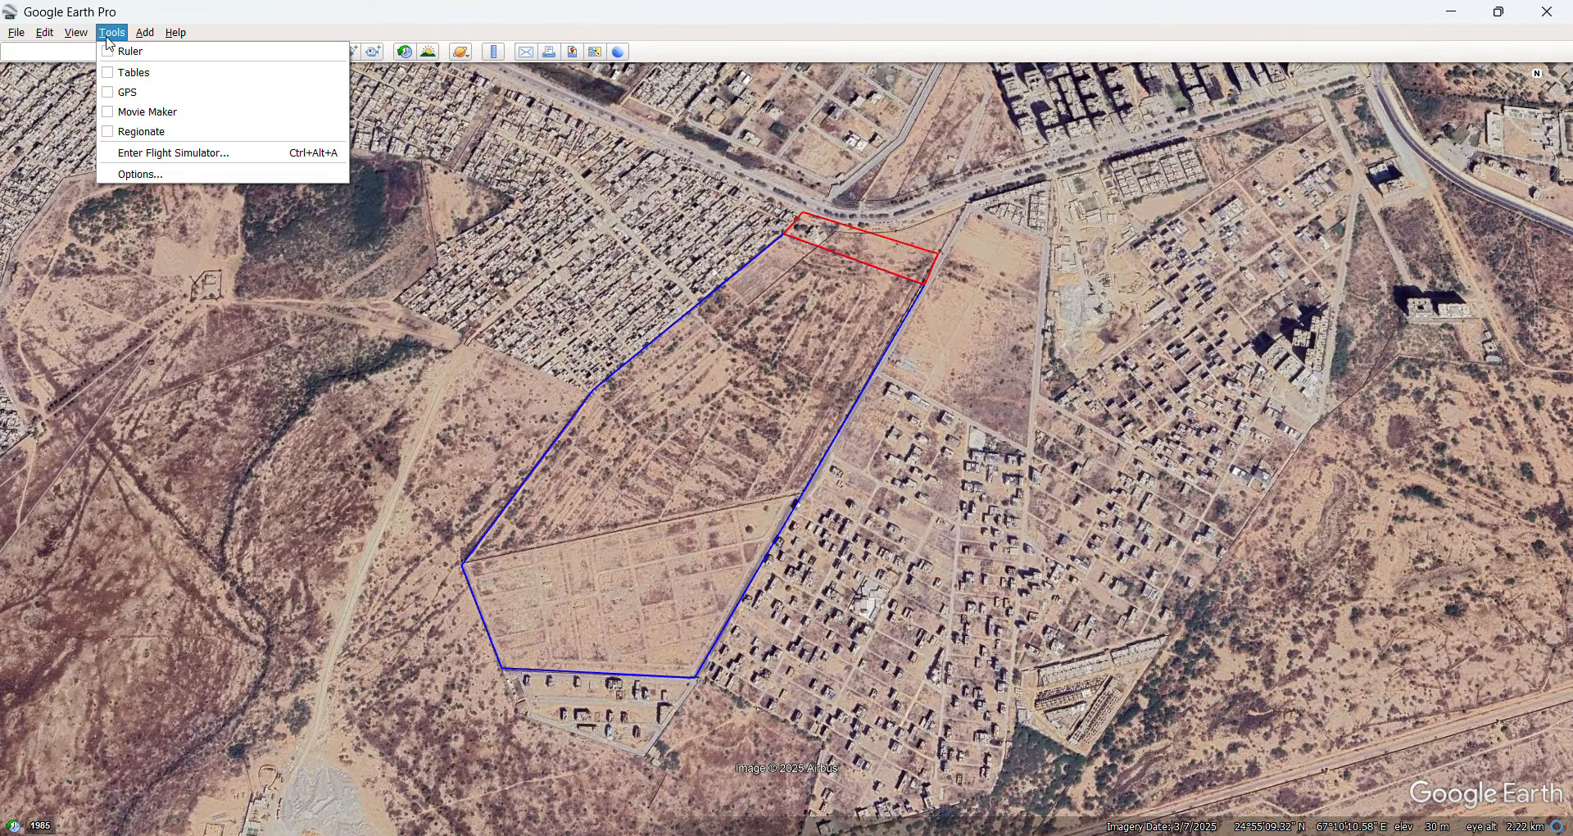
click(202, 176)
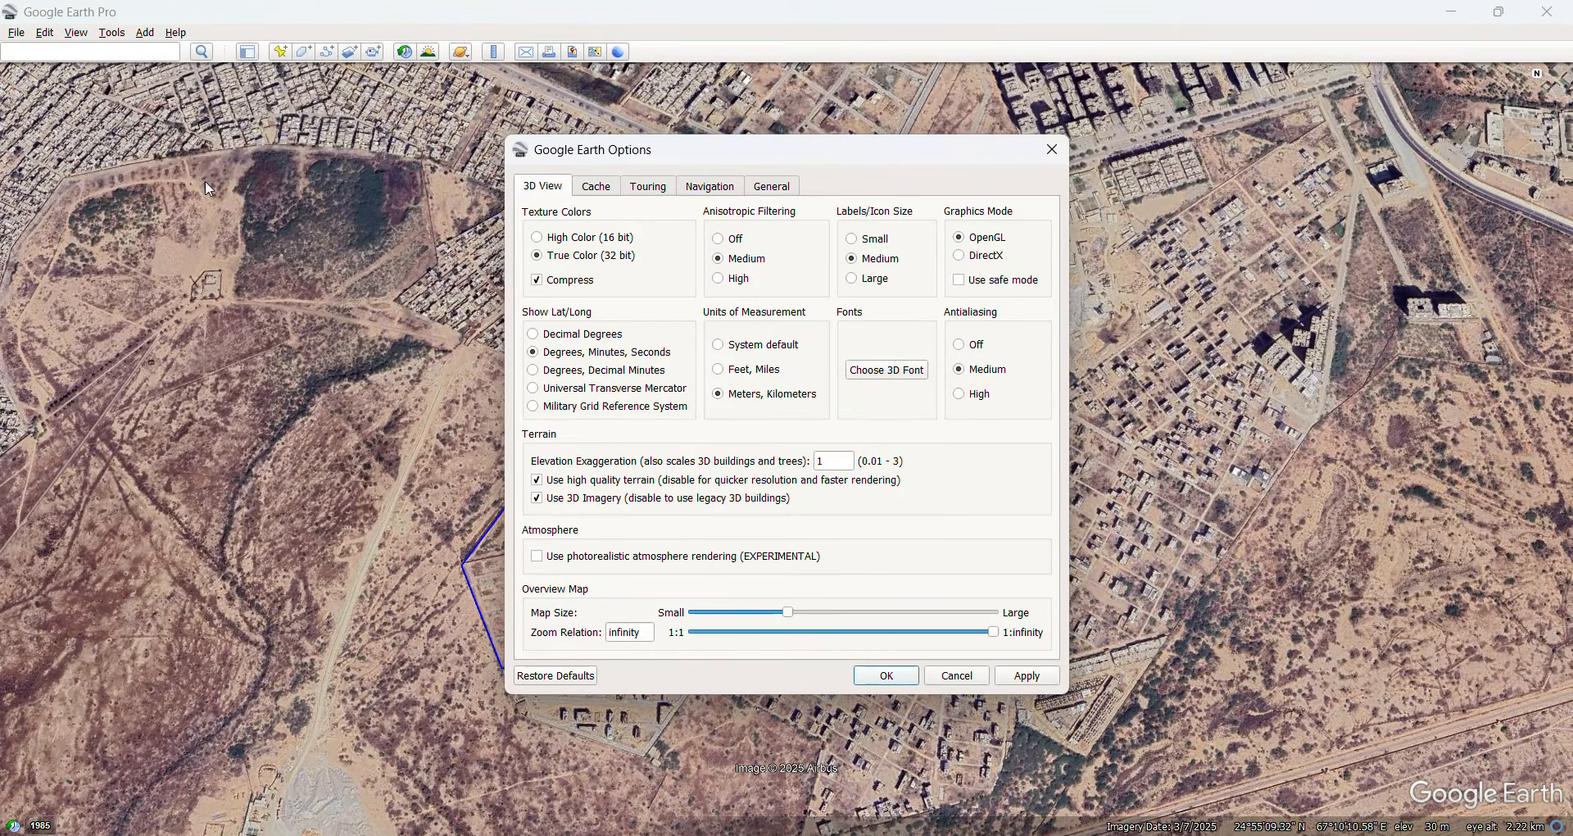
click(584, 336)
click(868, 675)
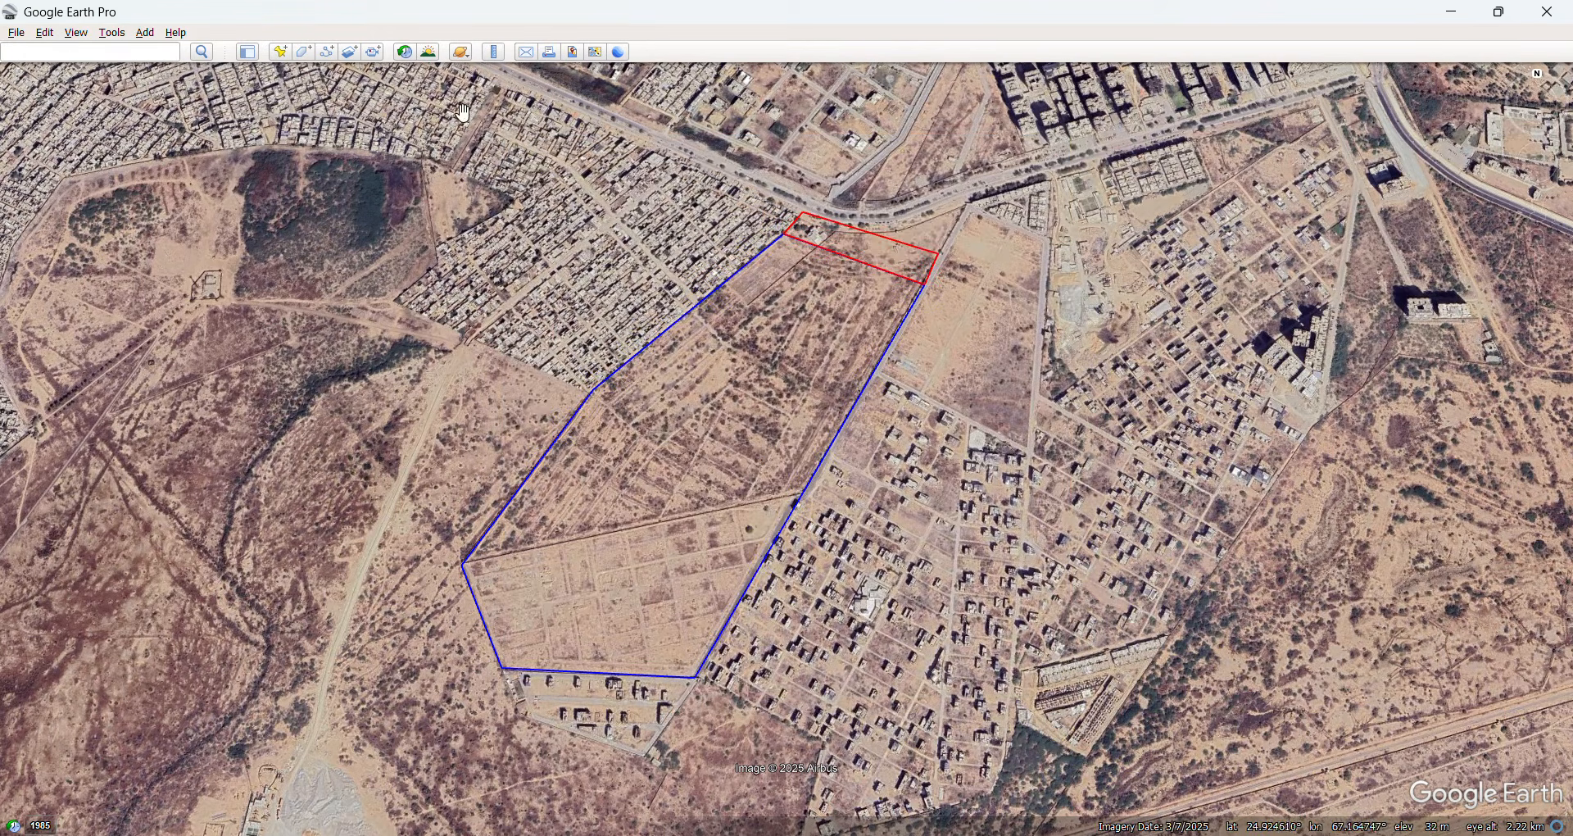
Step: Position a new placemark inside the blue-outlined plot at about 24.919853°, 67.169403° and copy its latitude
click(279, 52)
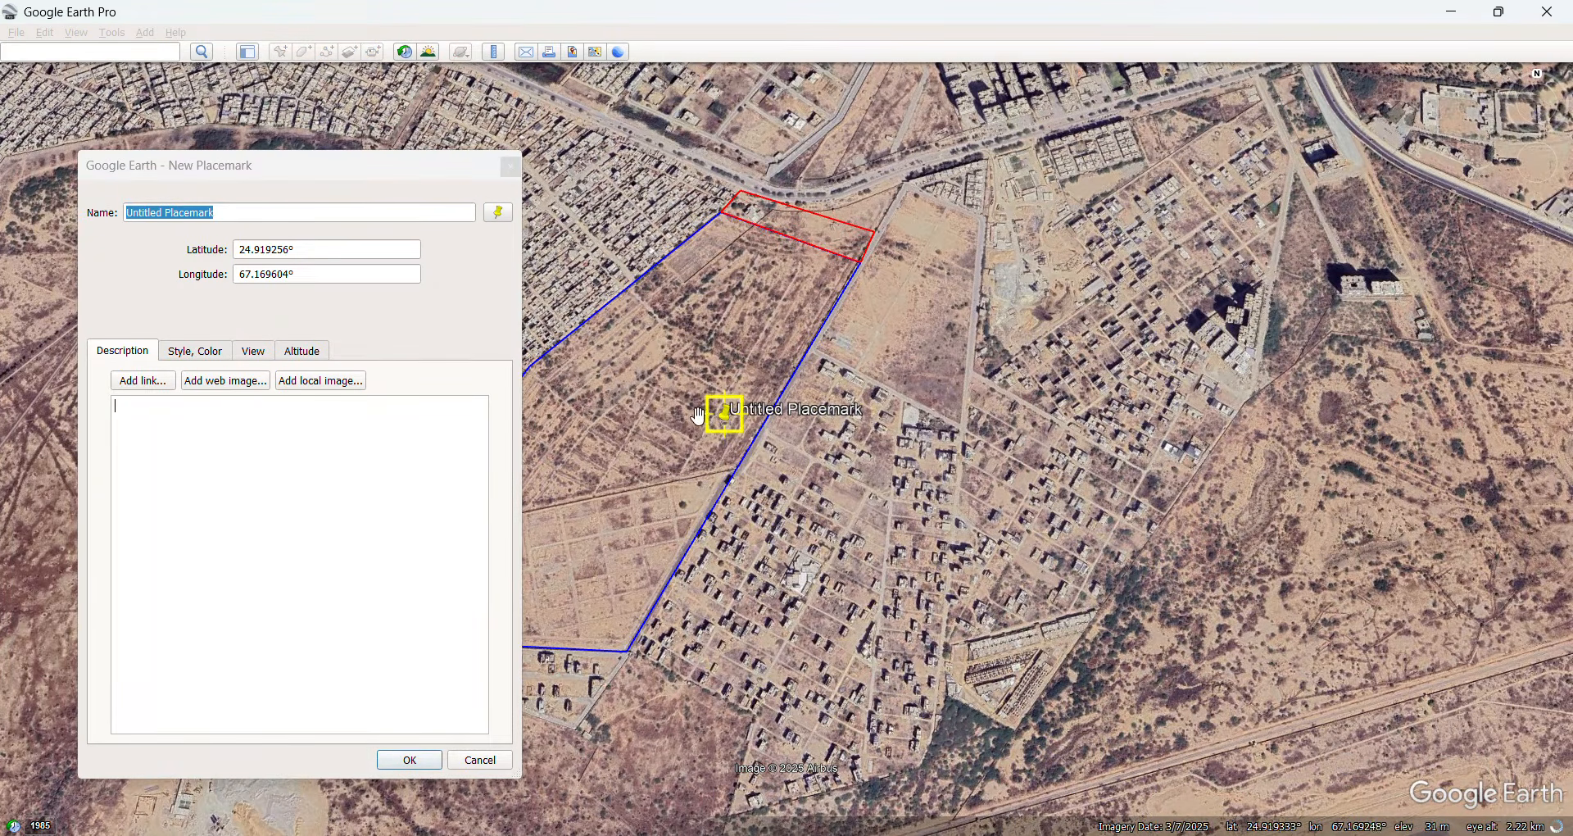
drag(697, 416, 686, 379)
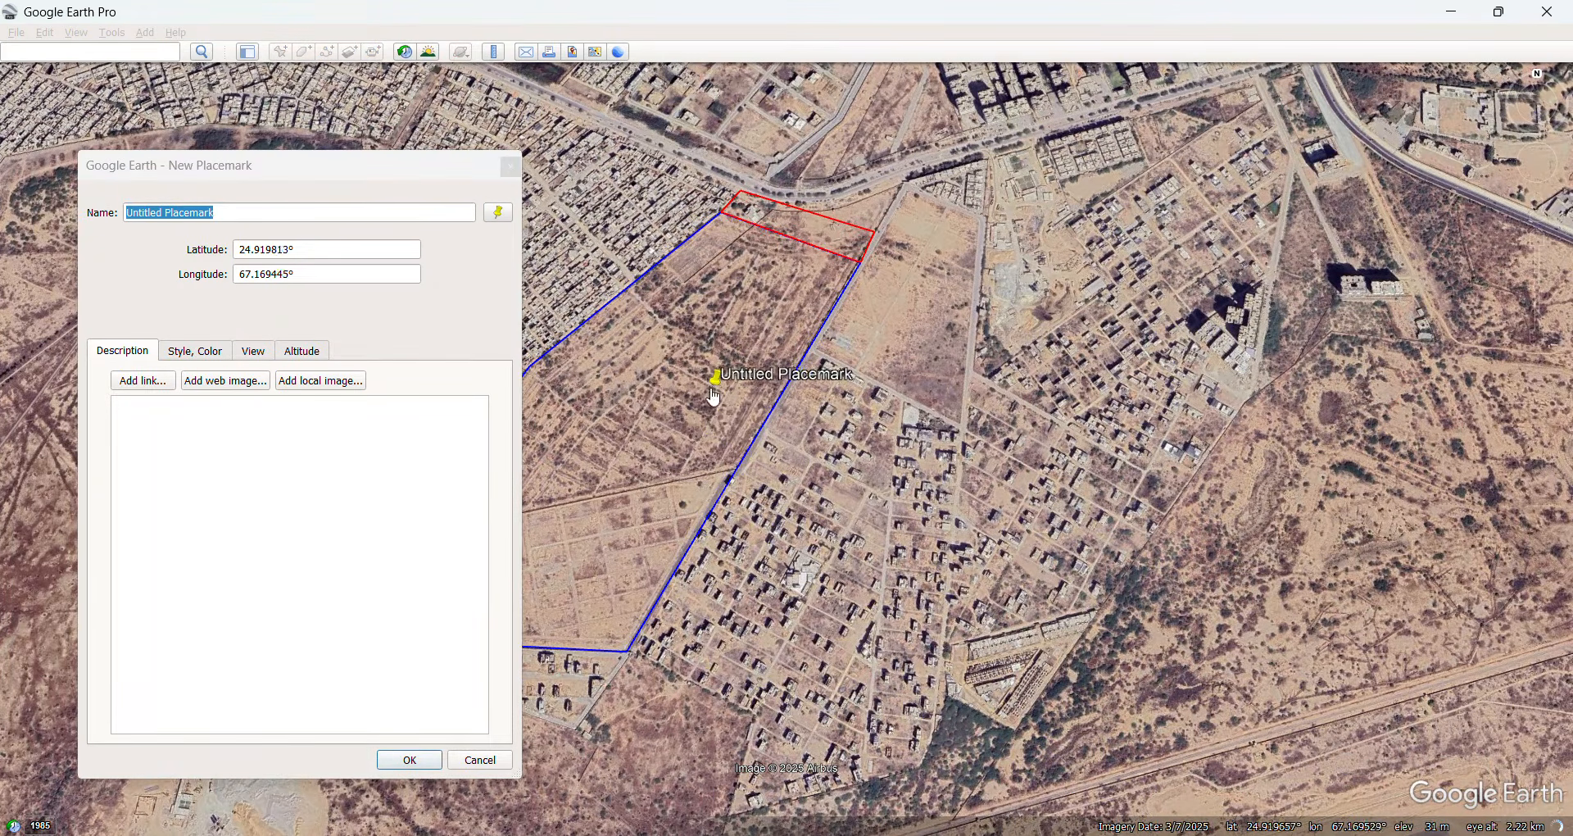
click(197, 247)
key(ctrl+c)
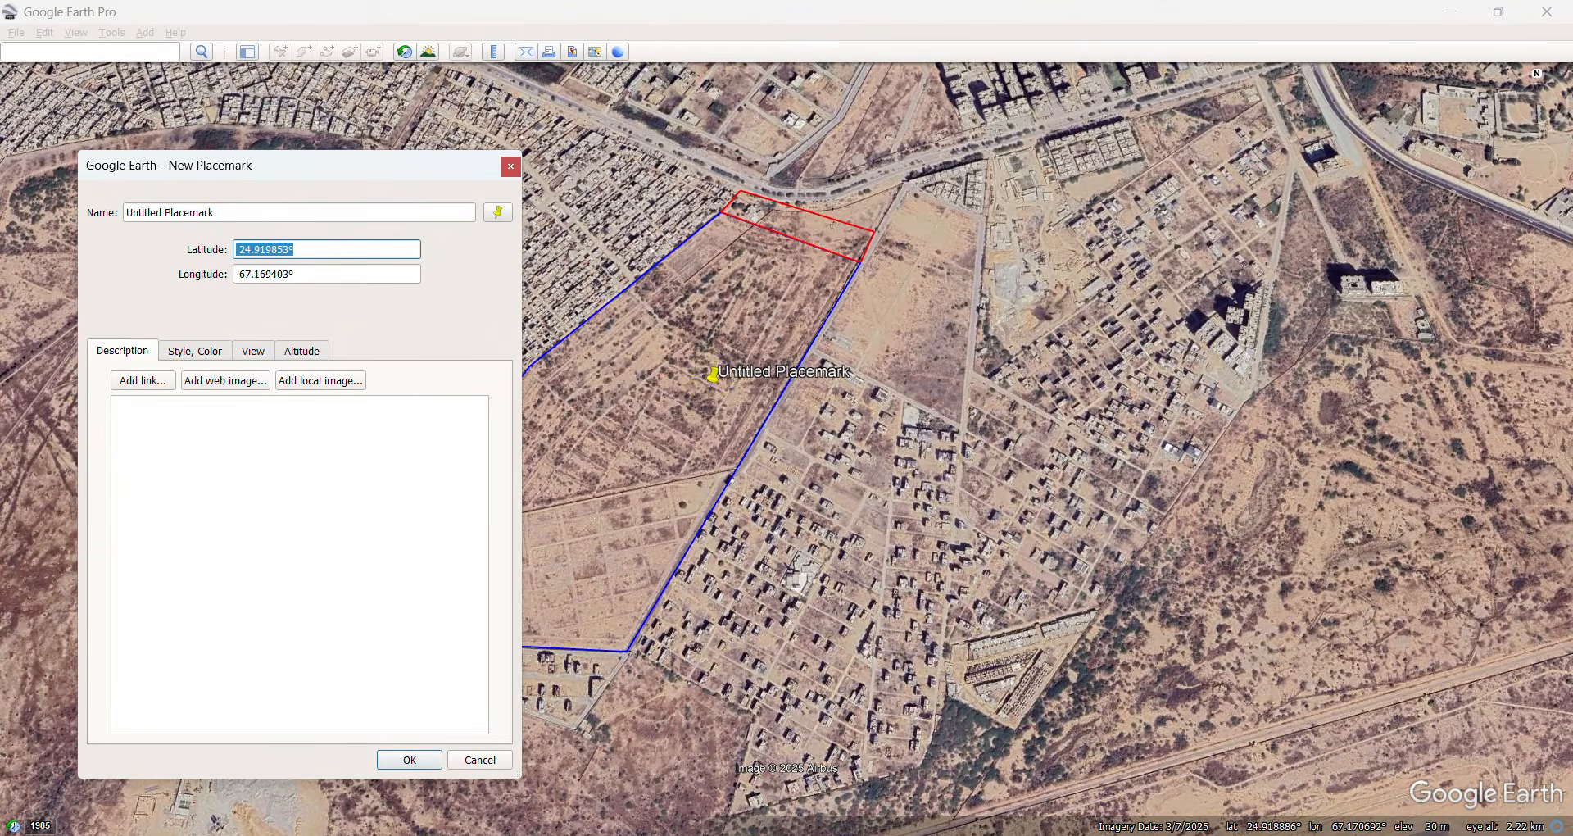
Step: Switch to PVsyst and set the new site's decimal latitude to the copied 24.919853°
click(1041, 834)
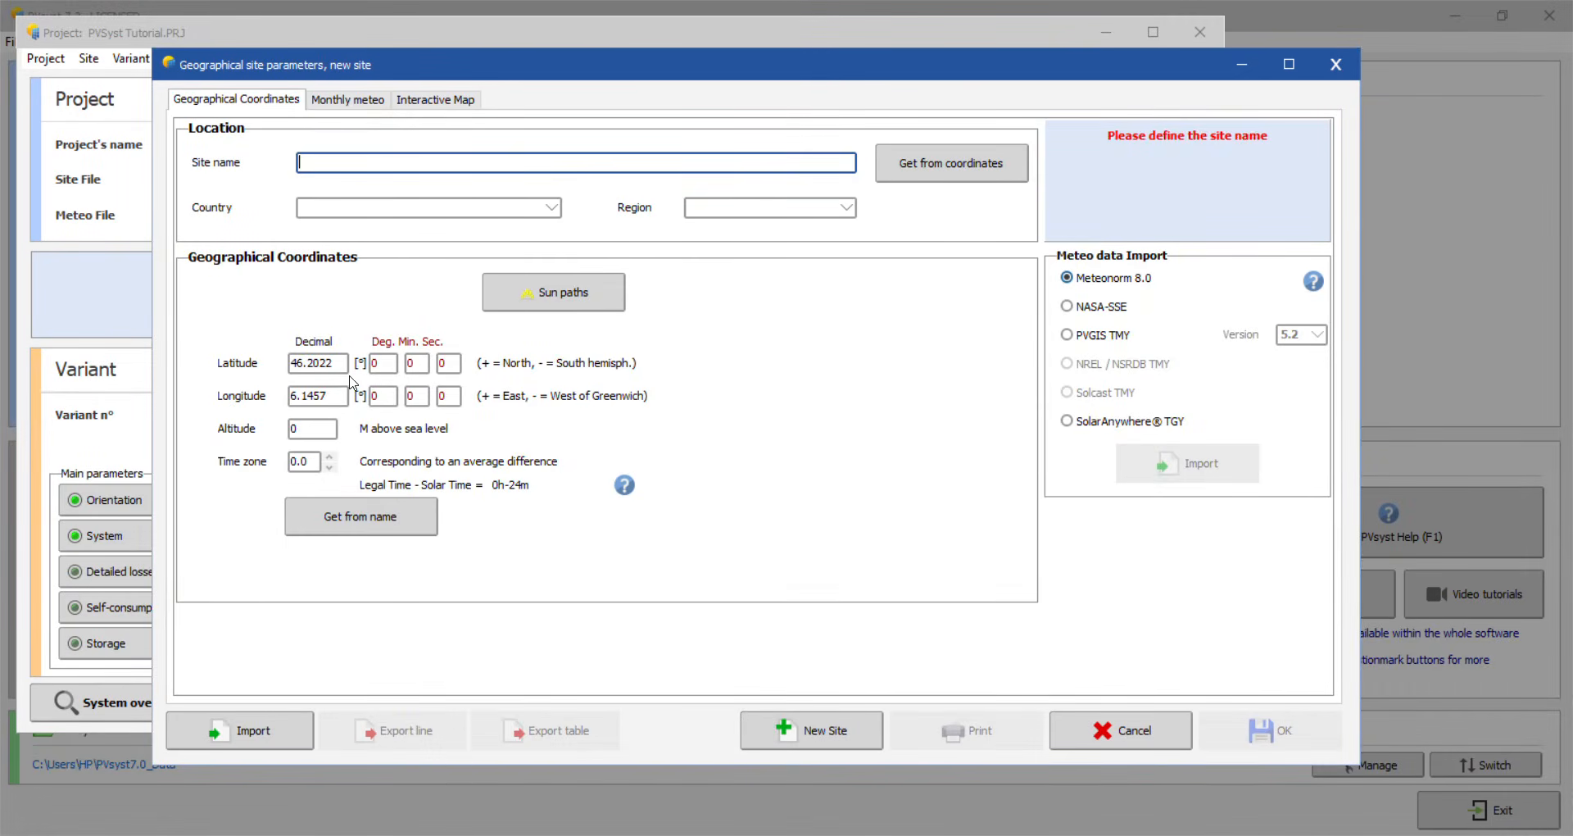
double_click(314, 363)
key(ctrl+v)
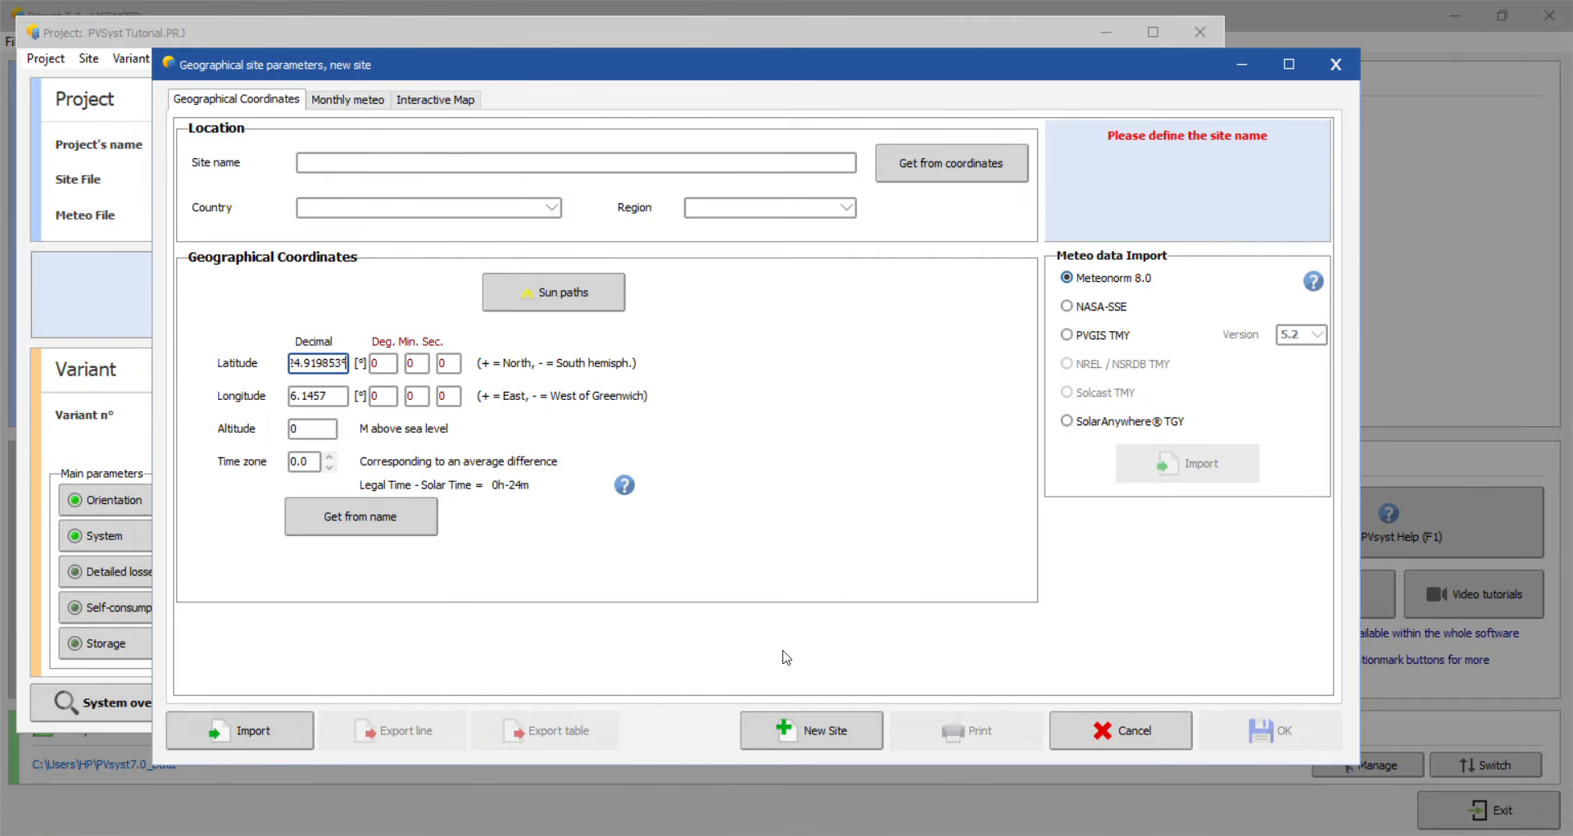
Step: Switch to Google Earth Pro, copy the placemark's longitude of 67.169403° and discard the placemark
mouse_move(1069, 829)
click(1001, 832)
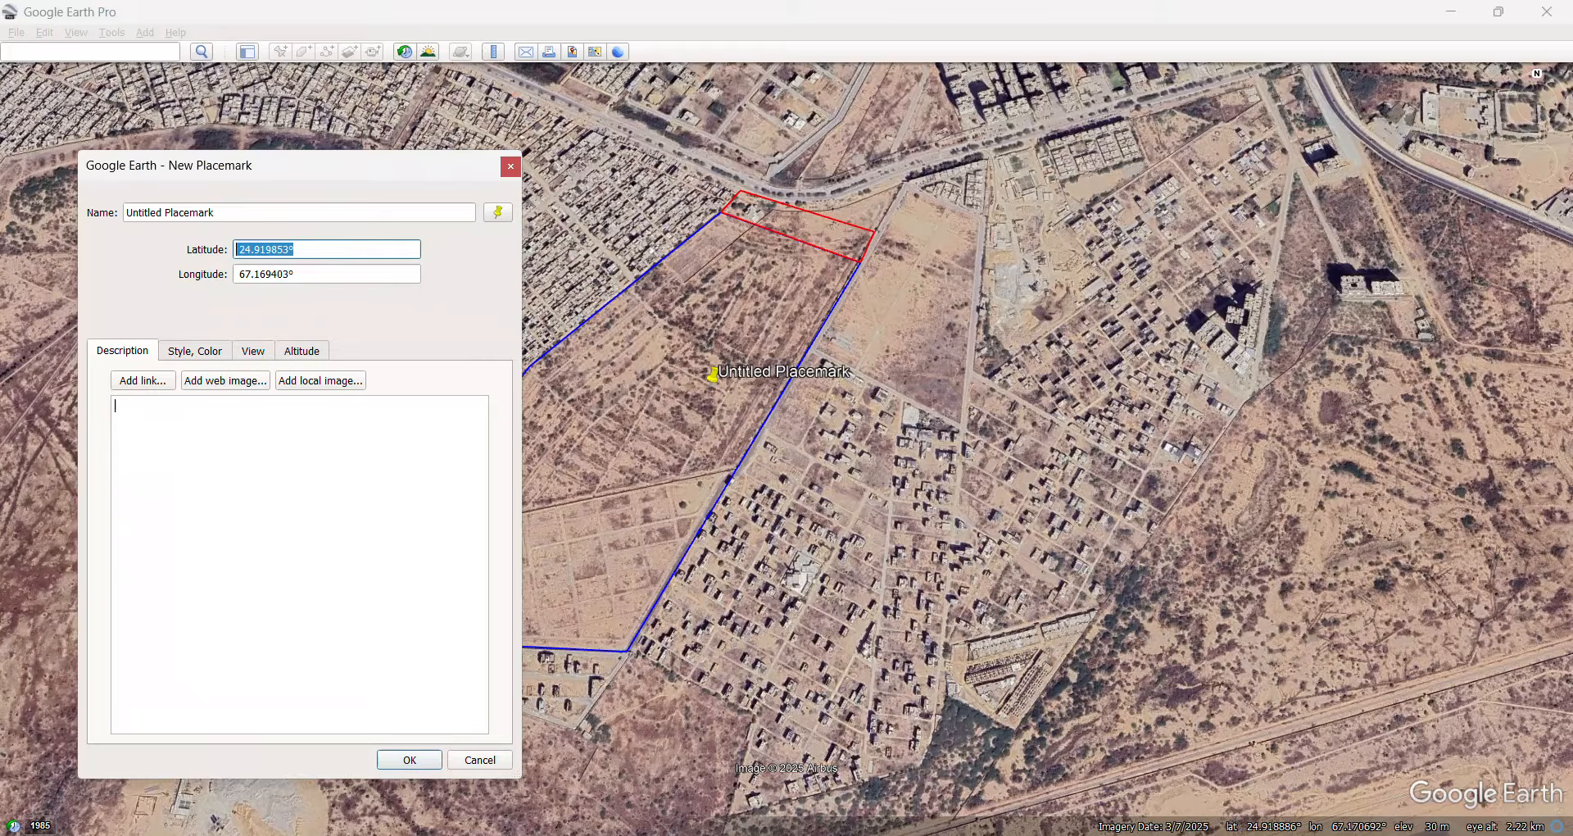
drag(315, 277, 235, 276)
key(ctrl+c)
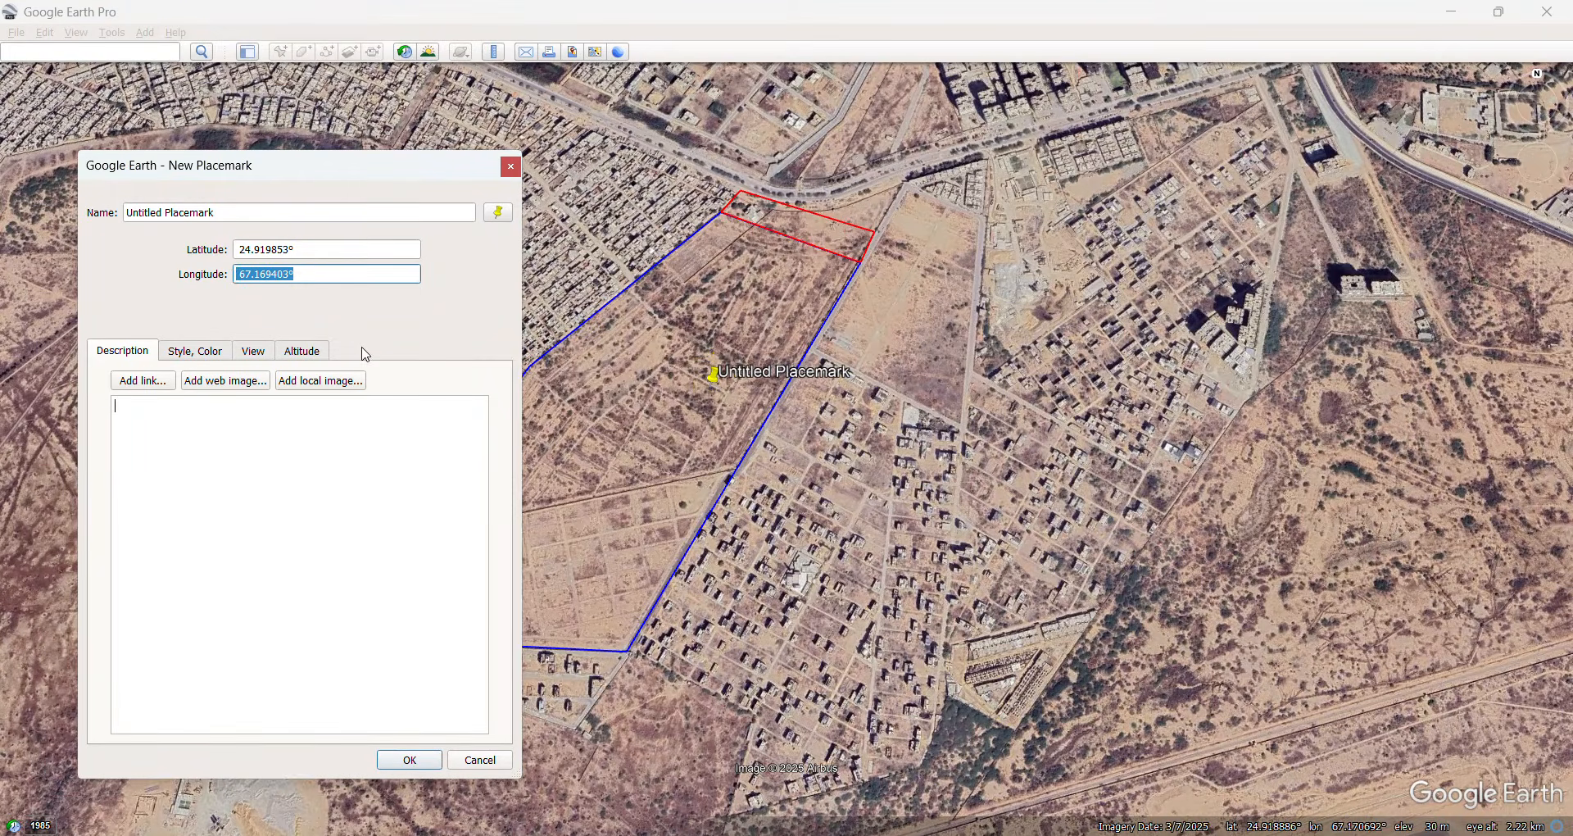
click(479, 759)
Step: Switch to PVsyst and set the new site's decimal longitude to the copied 67.169403°
key(alt+Tab)
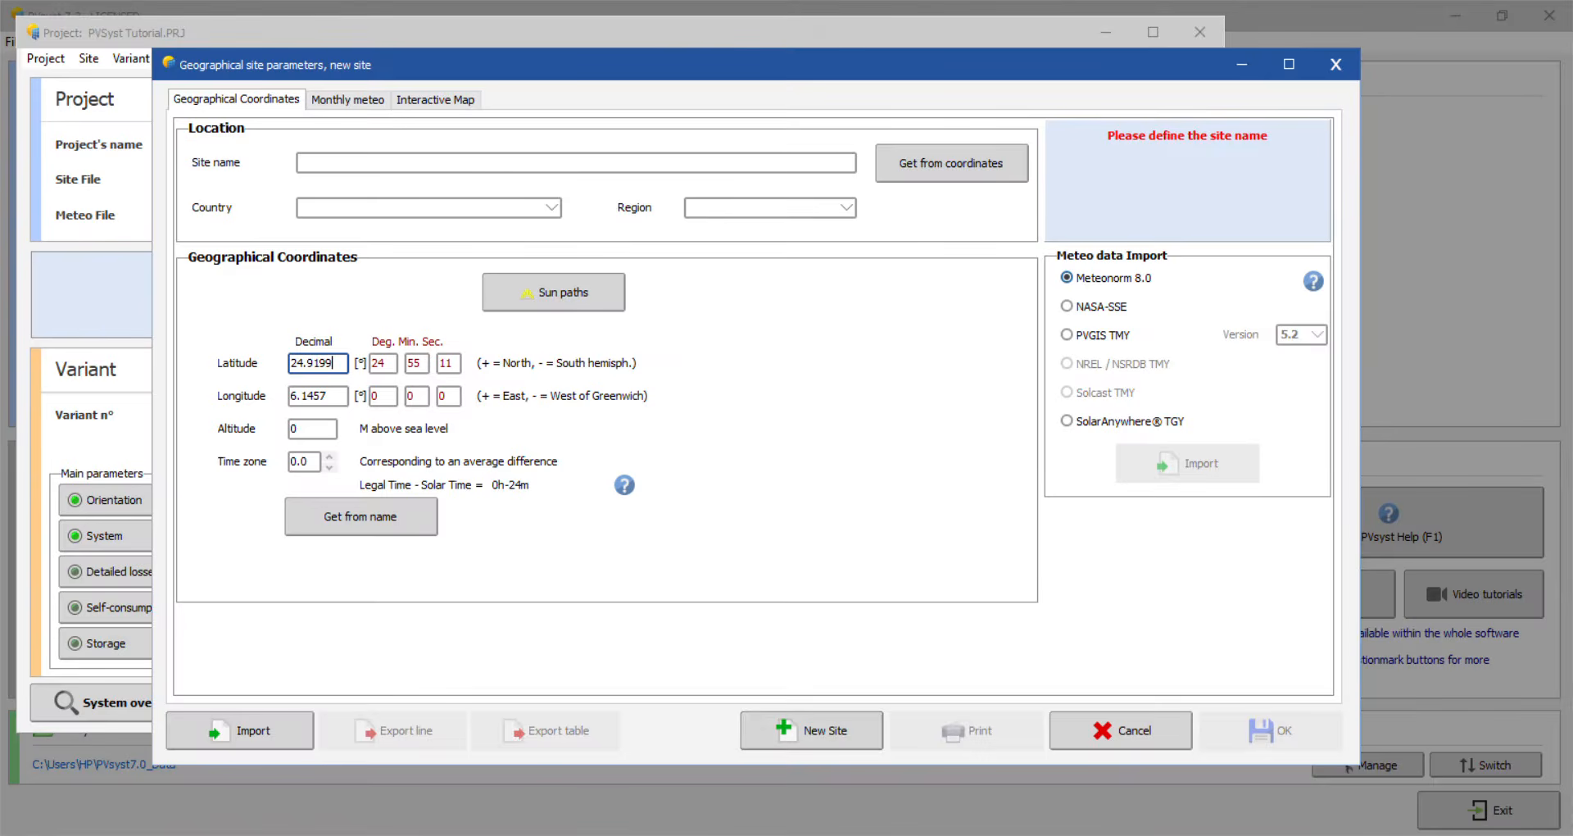
click(333, 395)
drag(334, 395, 182, 390)
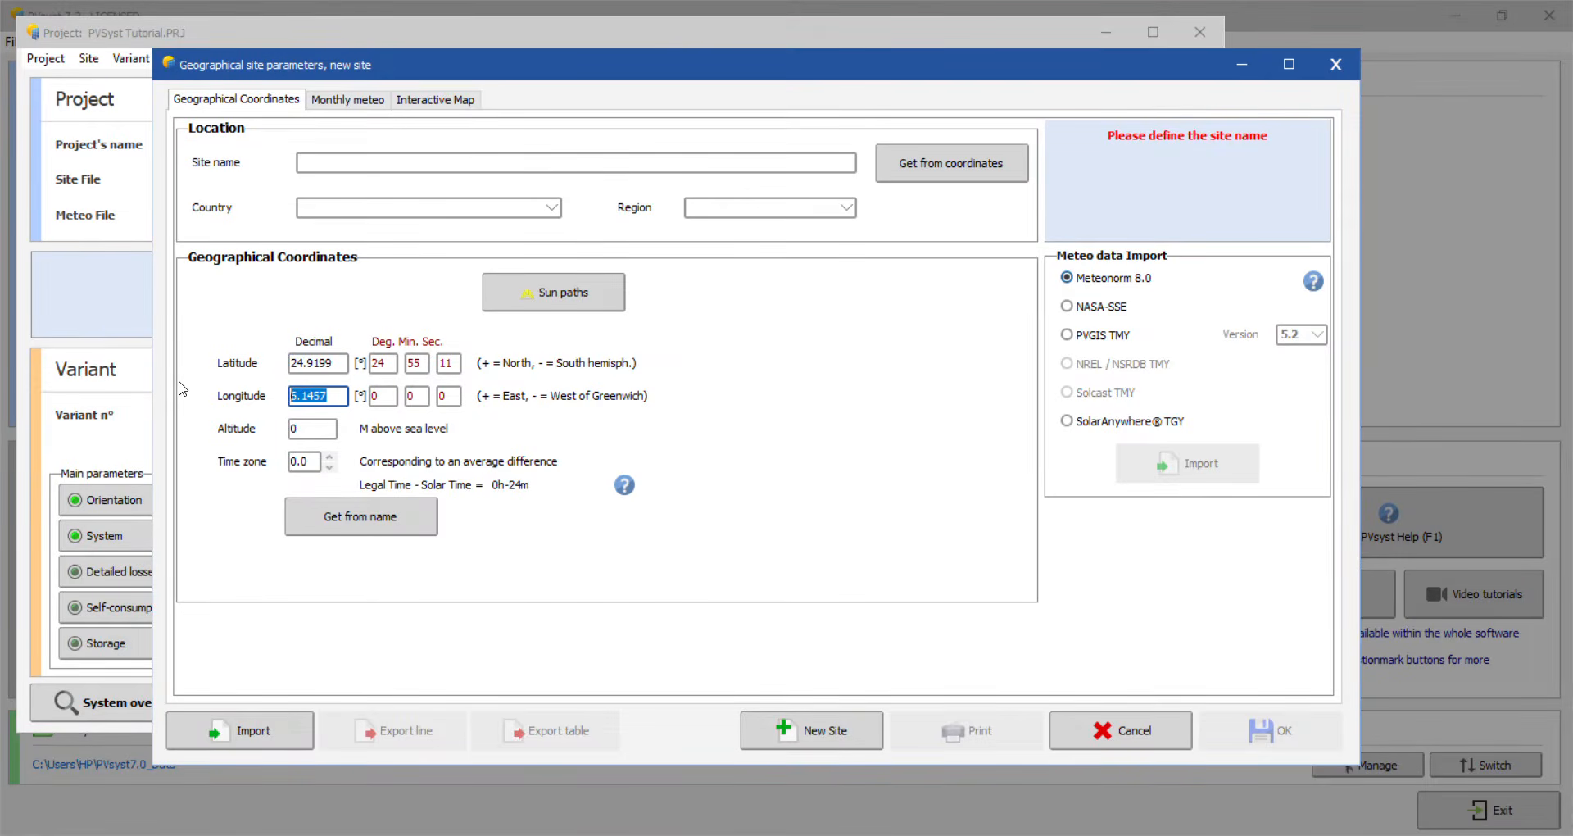
key(ctrl+v)
key(Return)
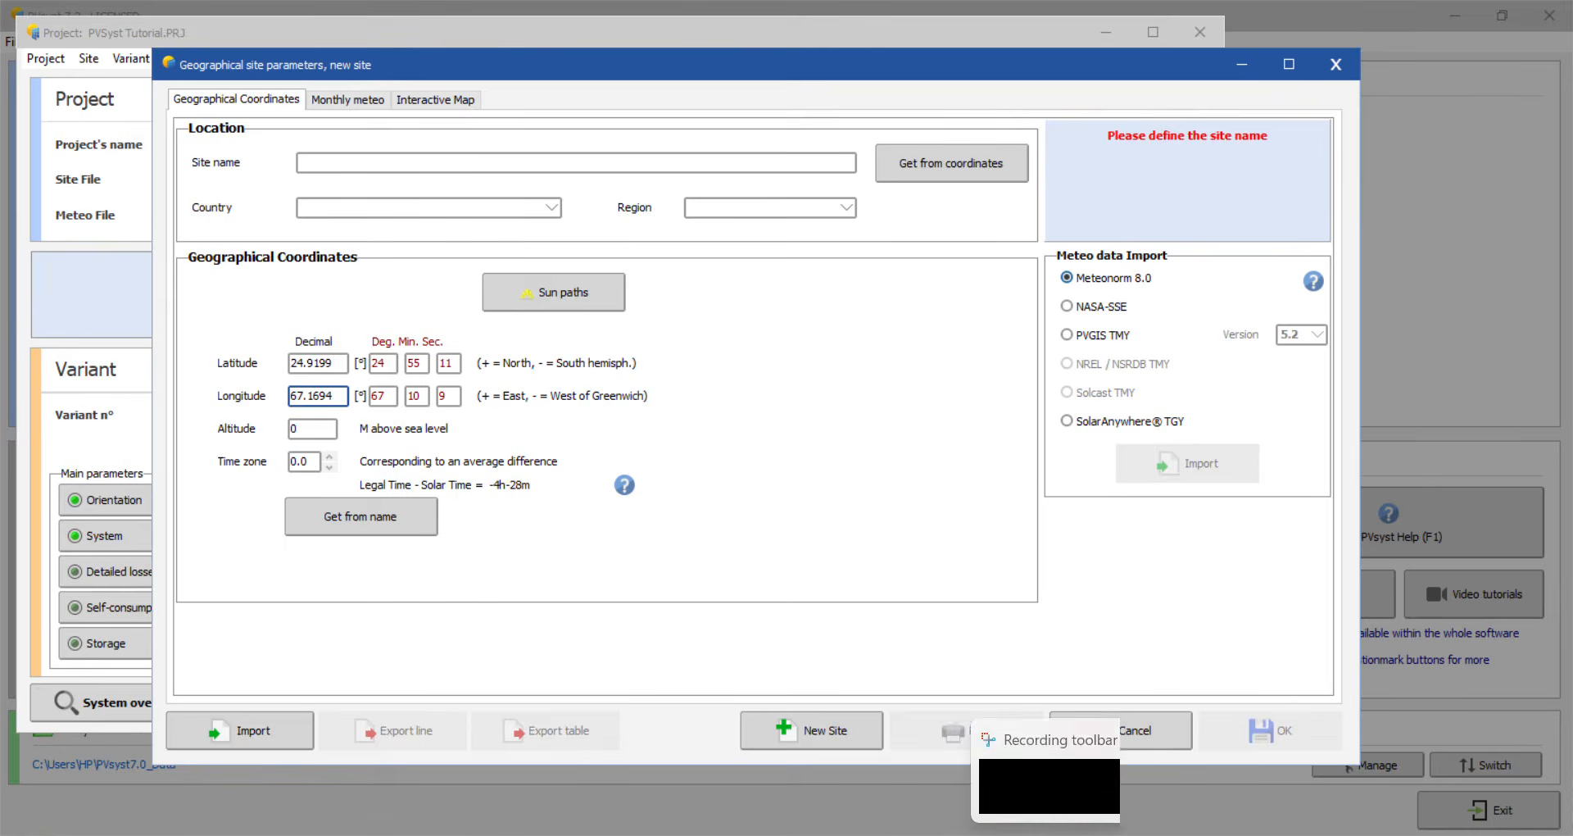
Step: Set the new site's altitude to 31 m above sea level and its time zone to 5
click(991, 833)
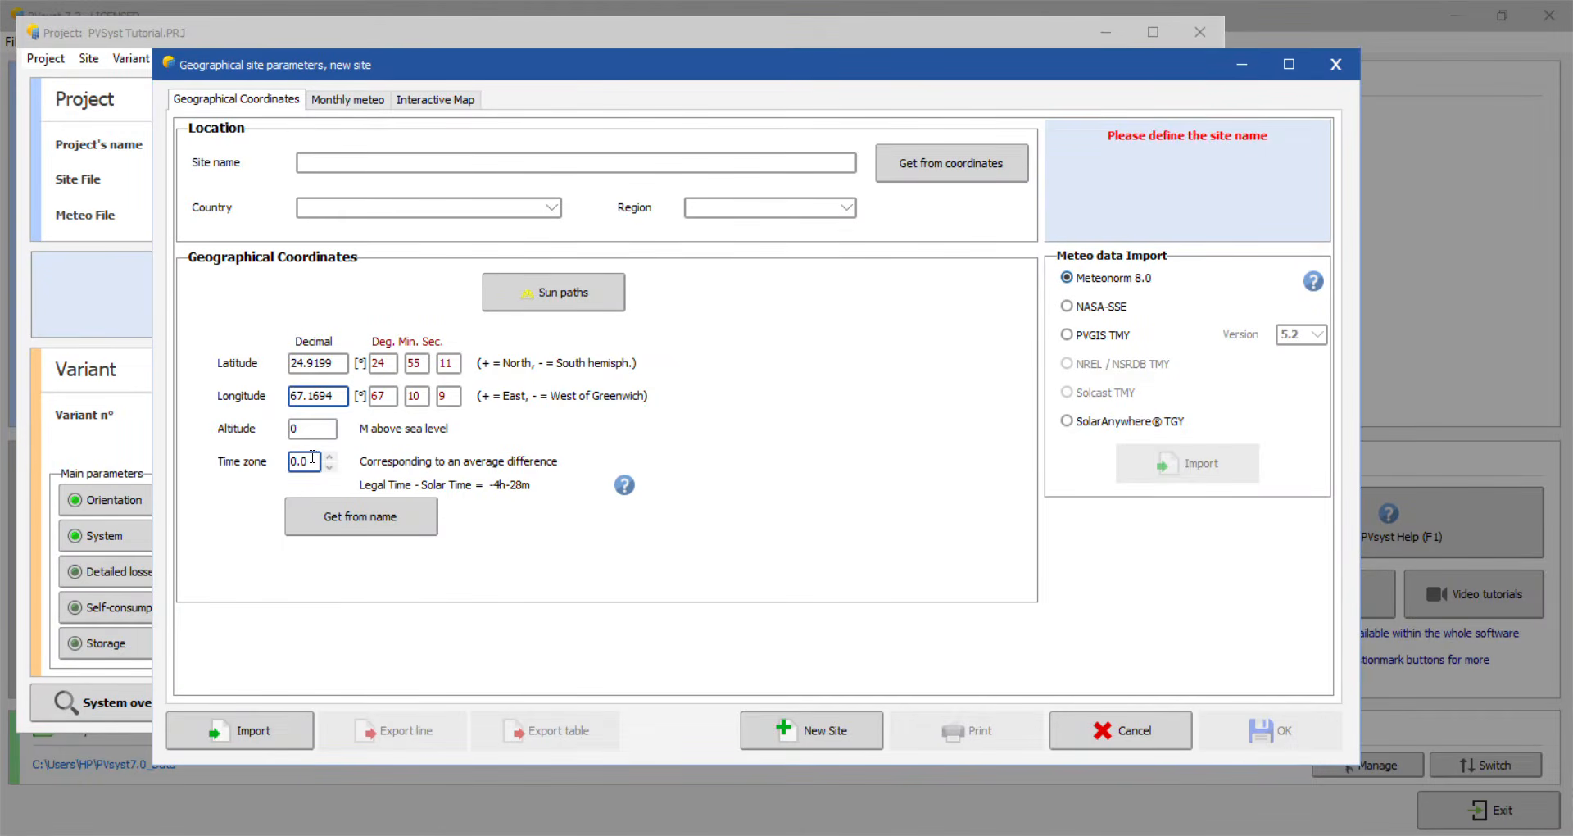
click(312, 429)
text(31)
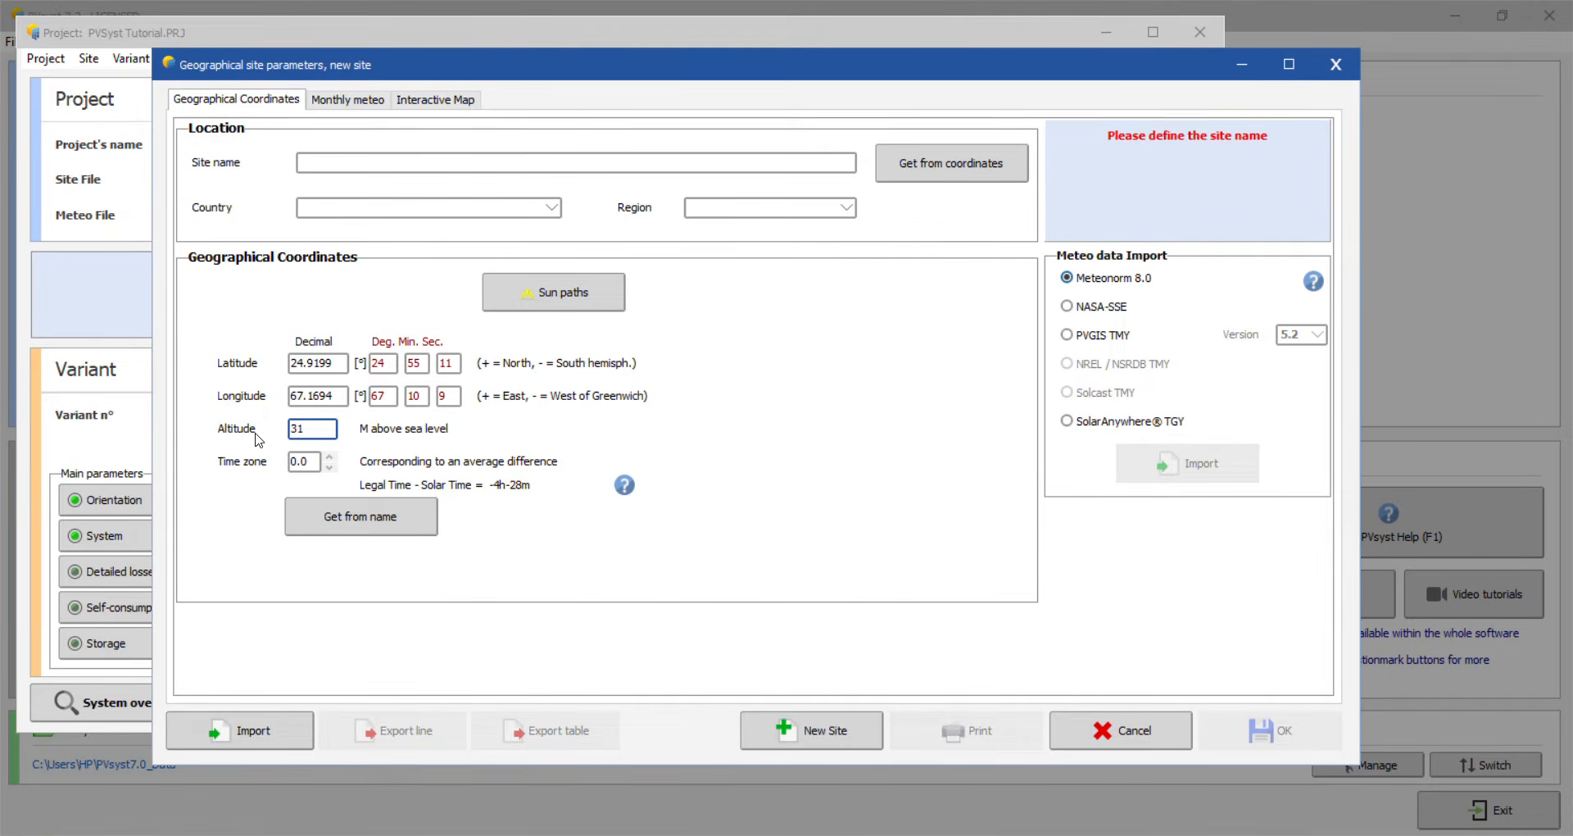
click(295, 462)
text(5)
key(Return)
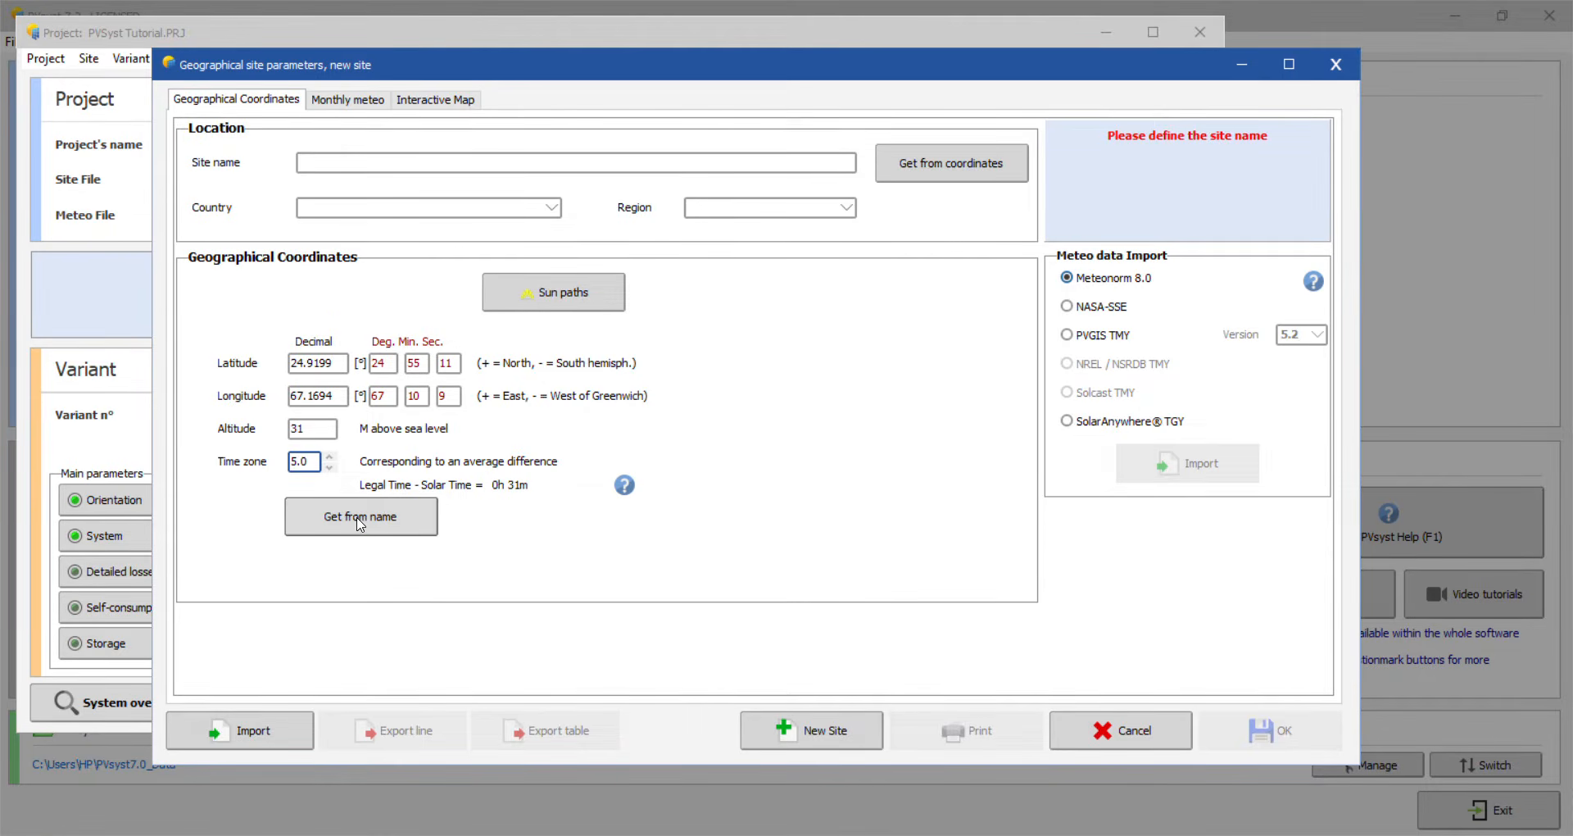
click(359, 524)
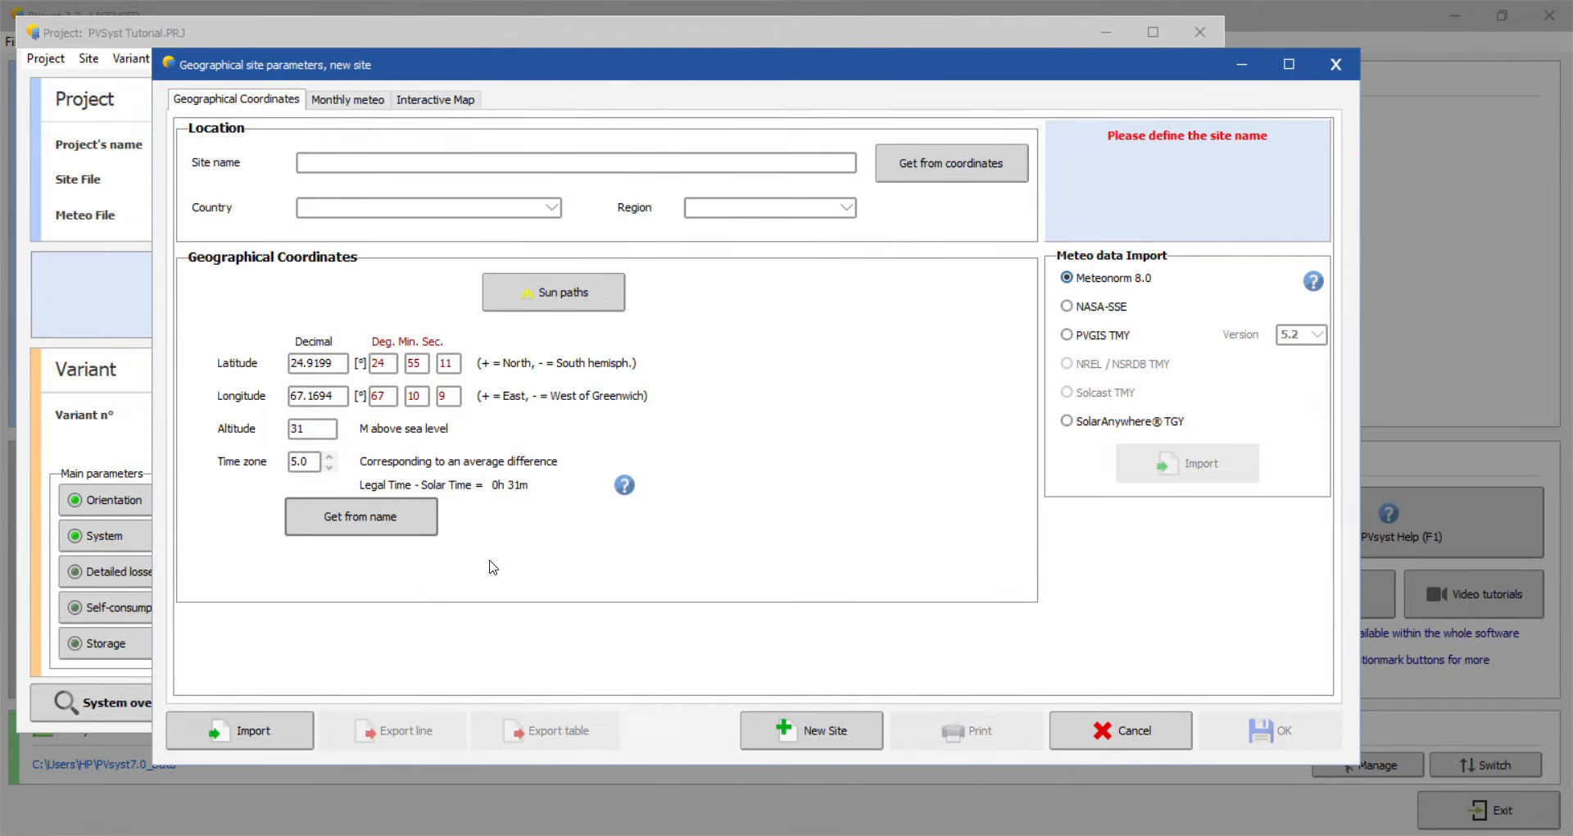
Step: Set the new site's country to Pakistan
click(508, 207)
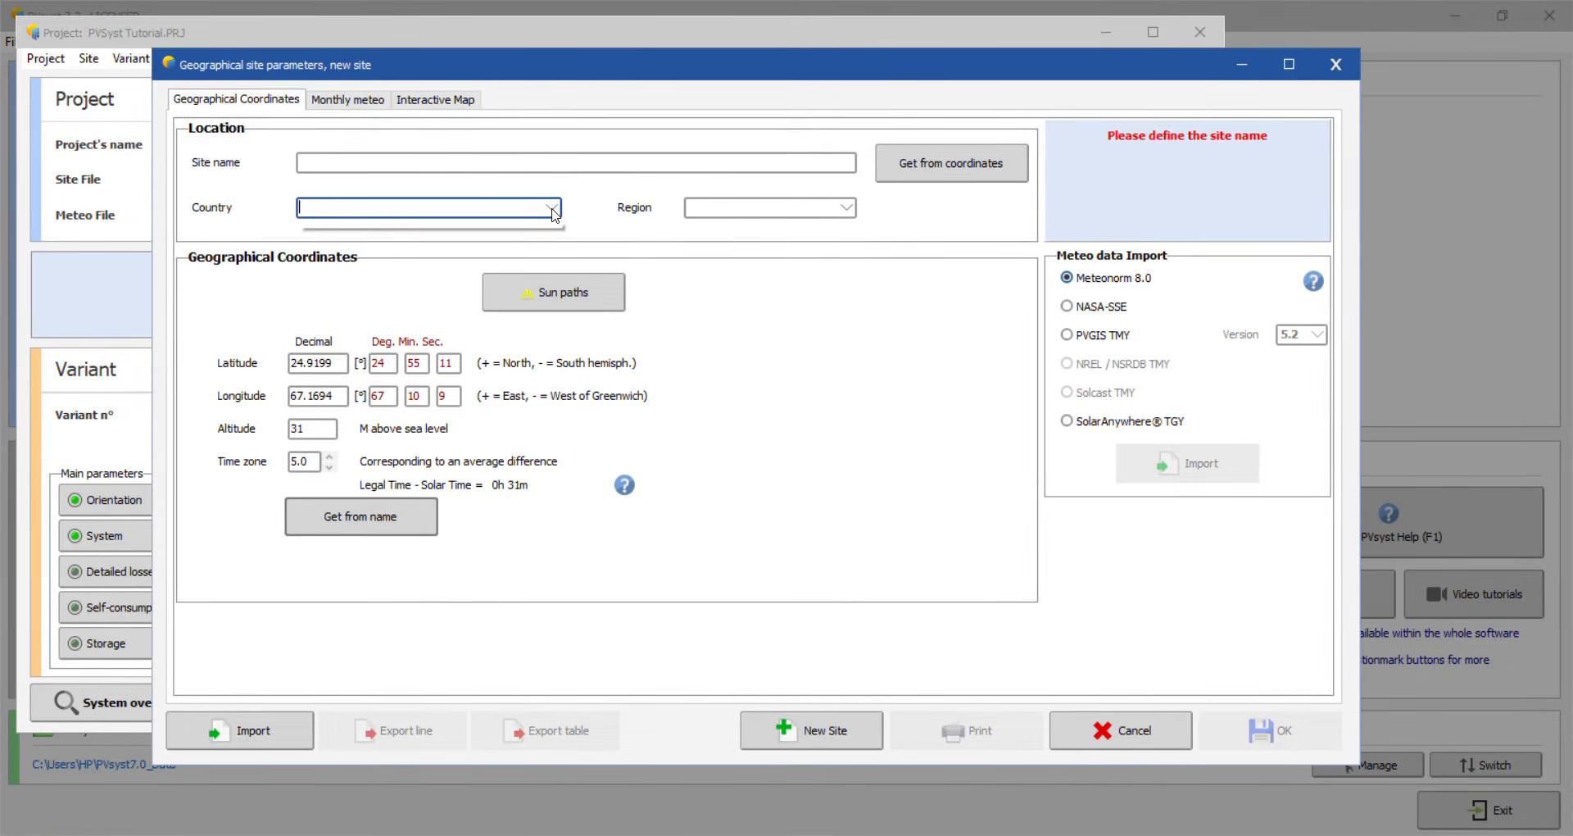
text(p)
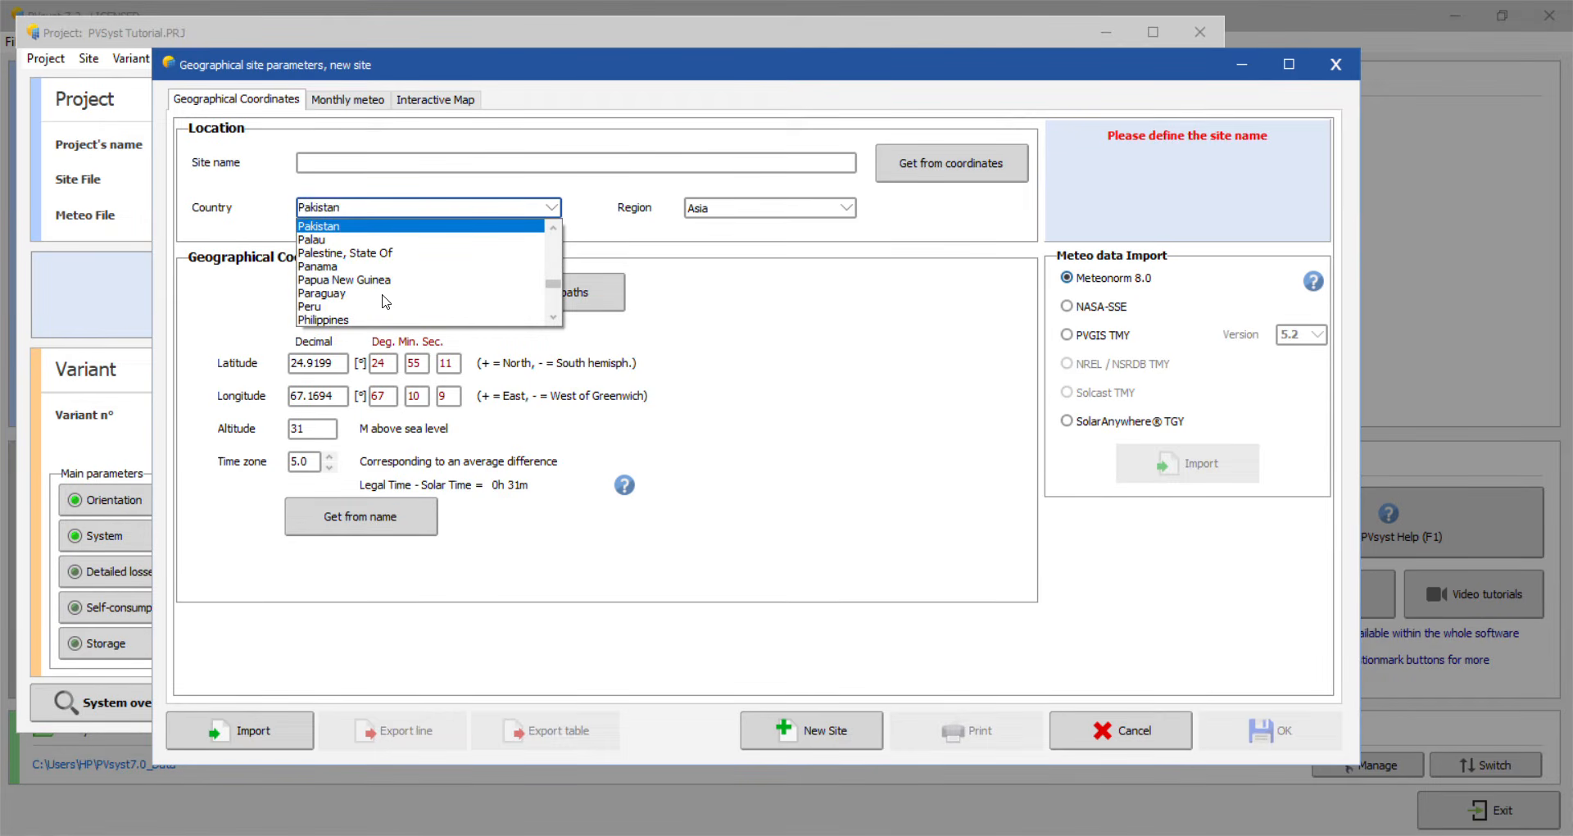
key(Return)
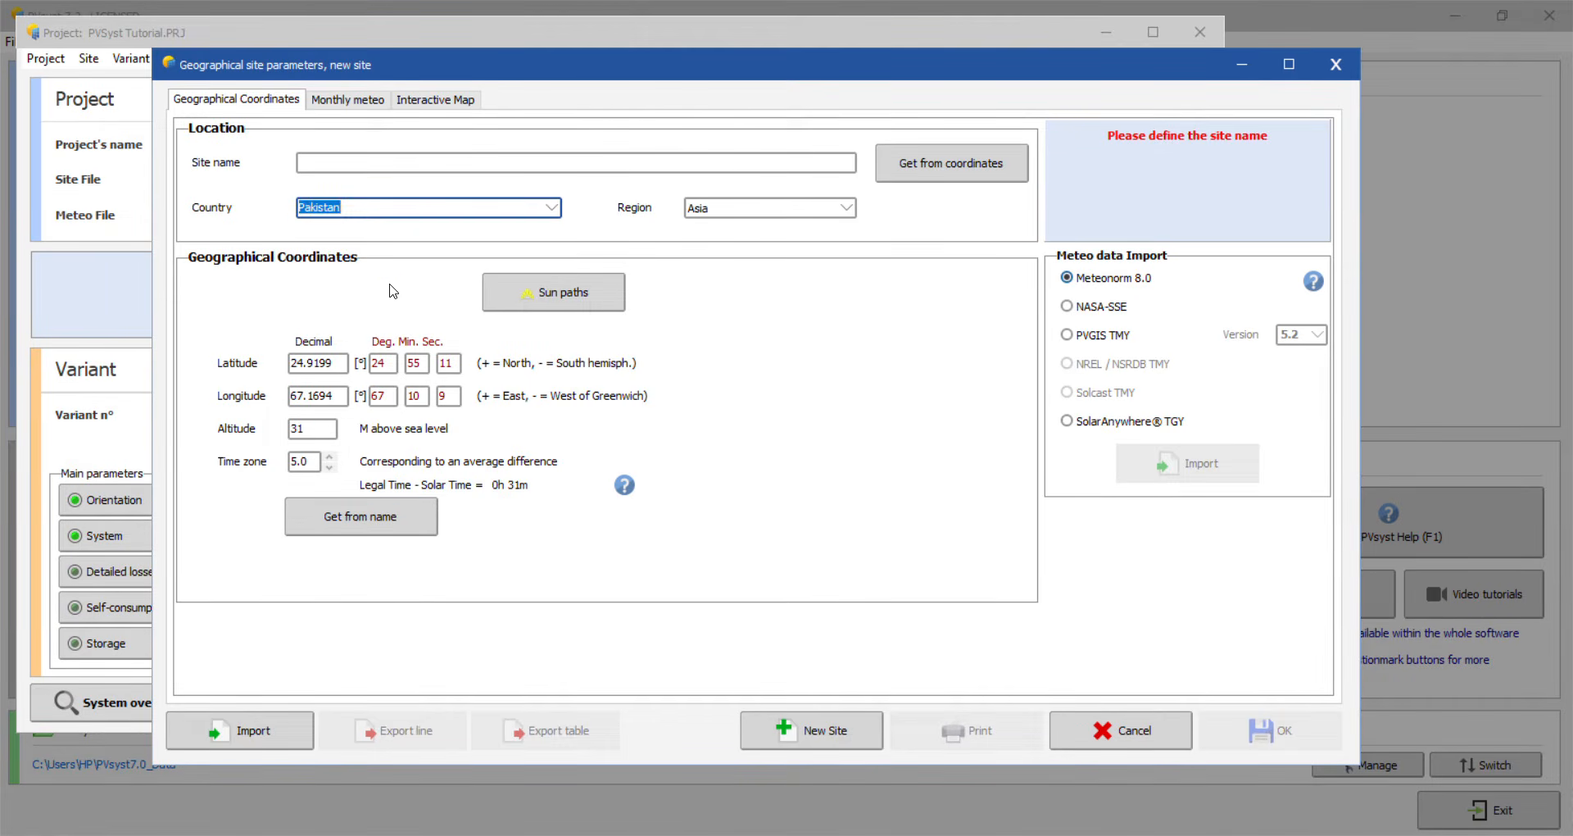
Step: Name the new site PVSyst Tutorial and import its monthly meteo data from Meteonorm 8.0
click(363, 163)
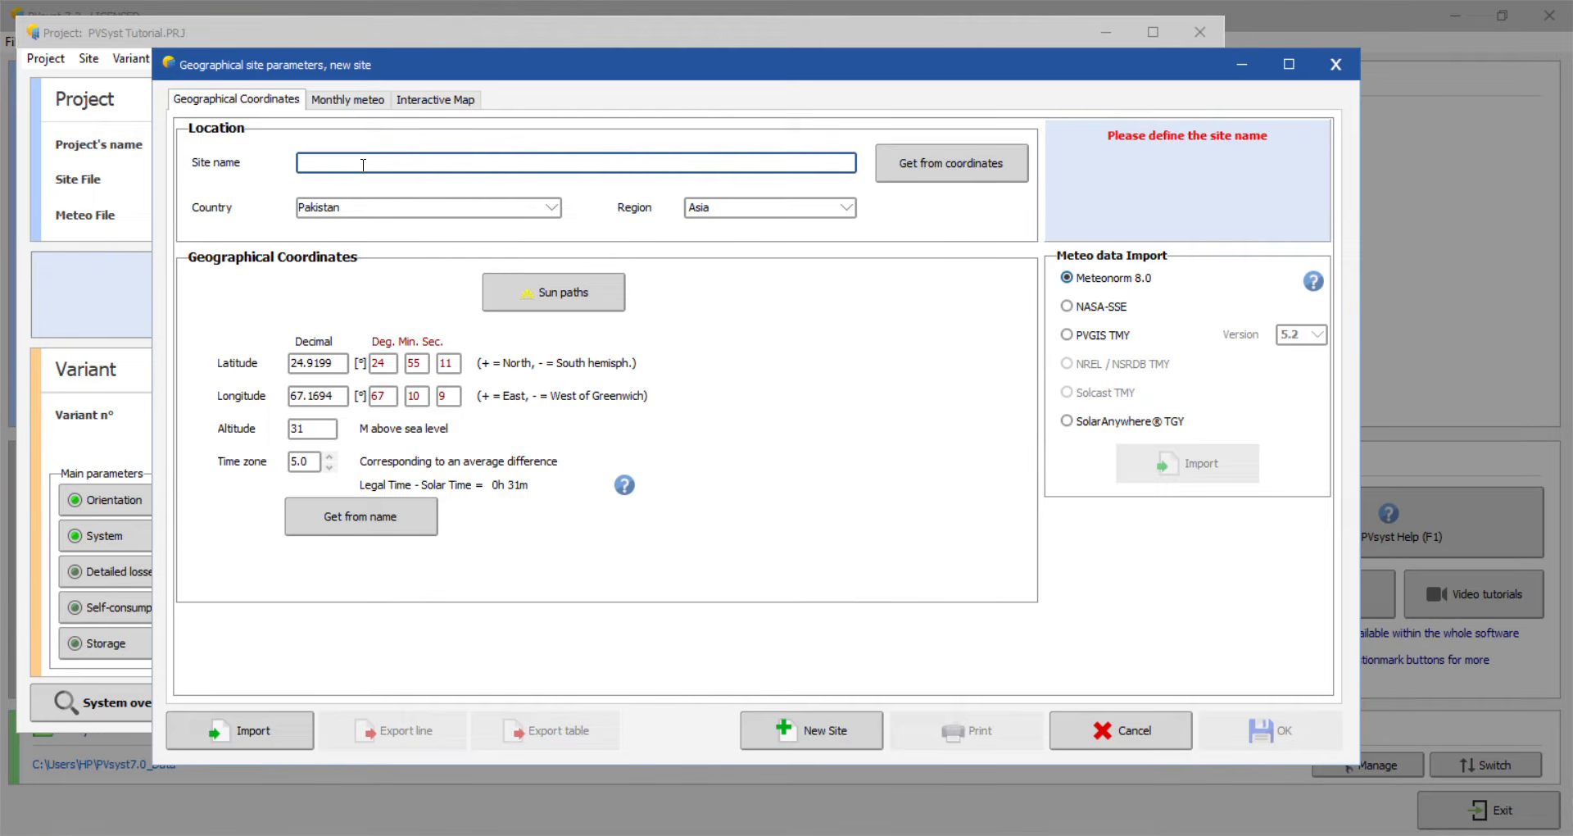
text(PVSyst Tutorial)
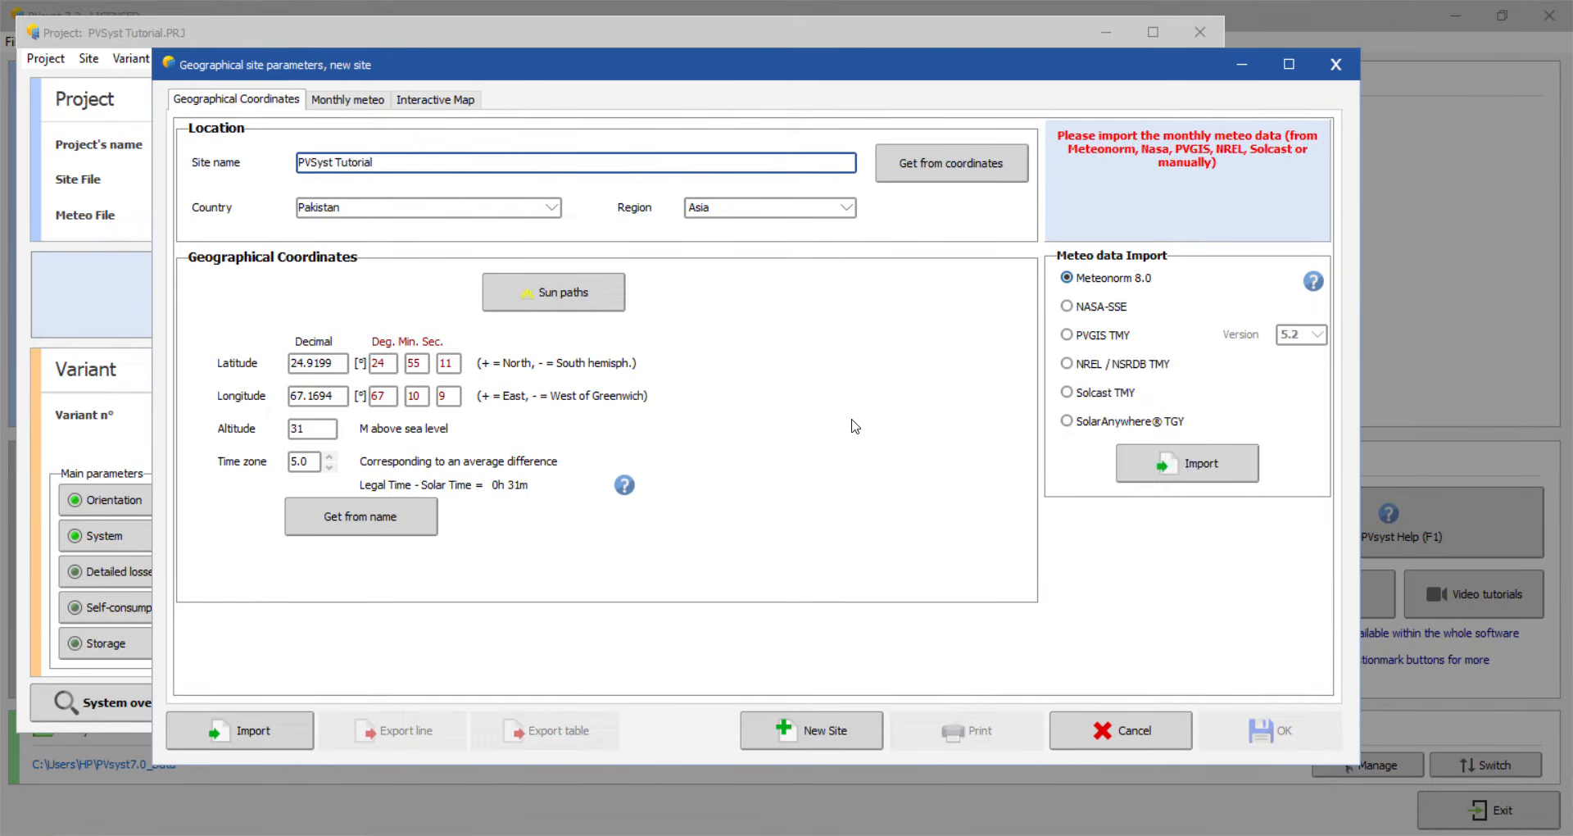
click(1167, 467)
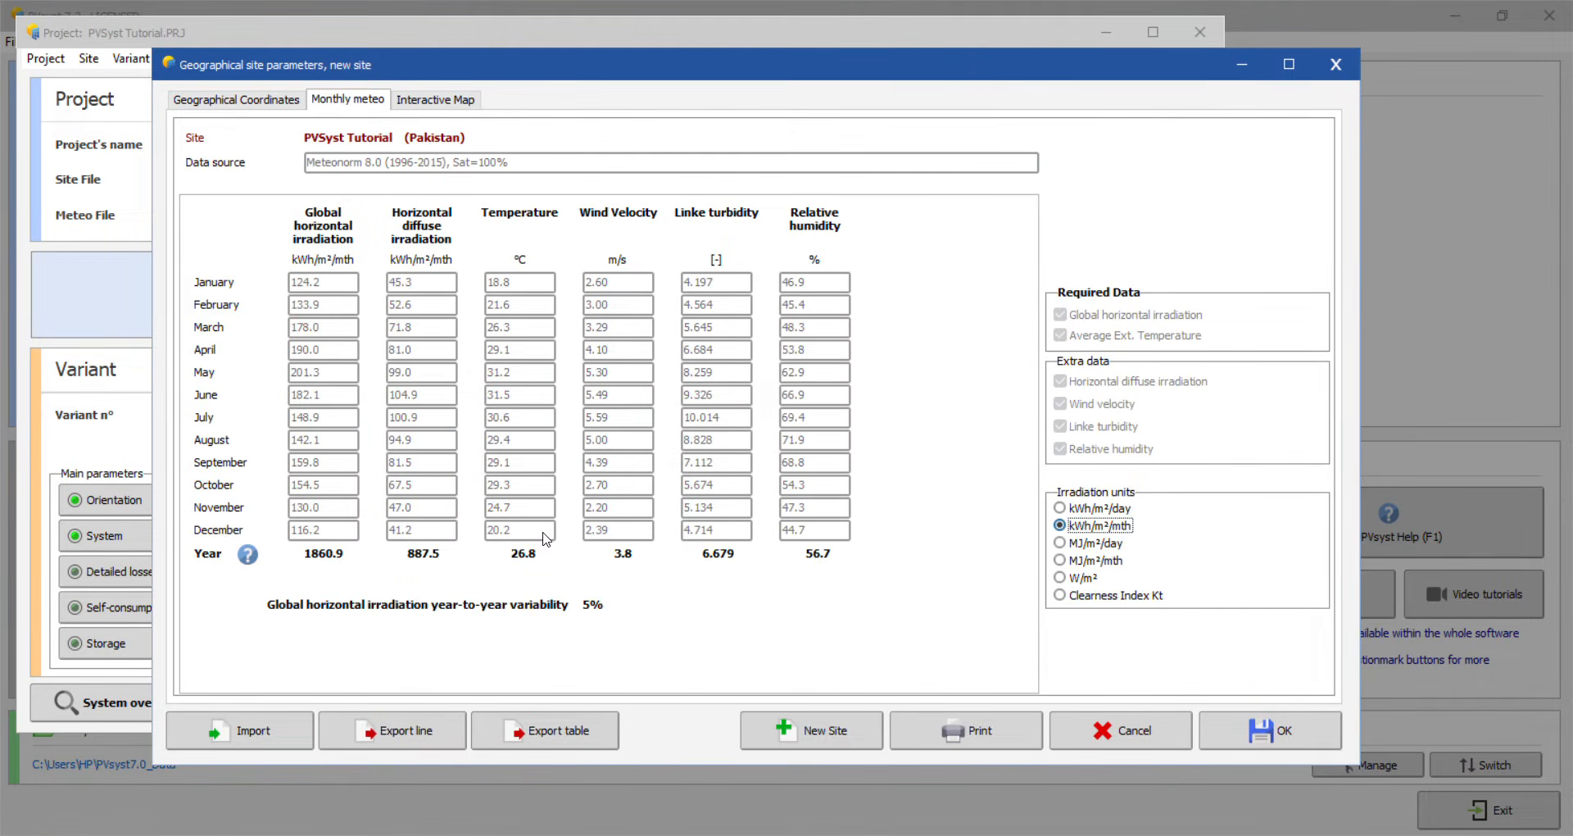
Step: Save the site as PVSyst Tutorial_MN80 together with its synthetic hourly meteo file
click(1245, 736)
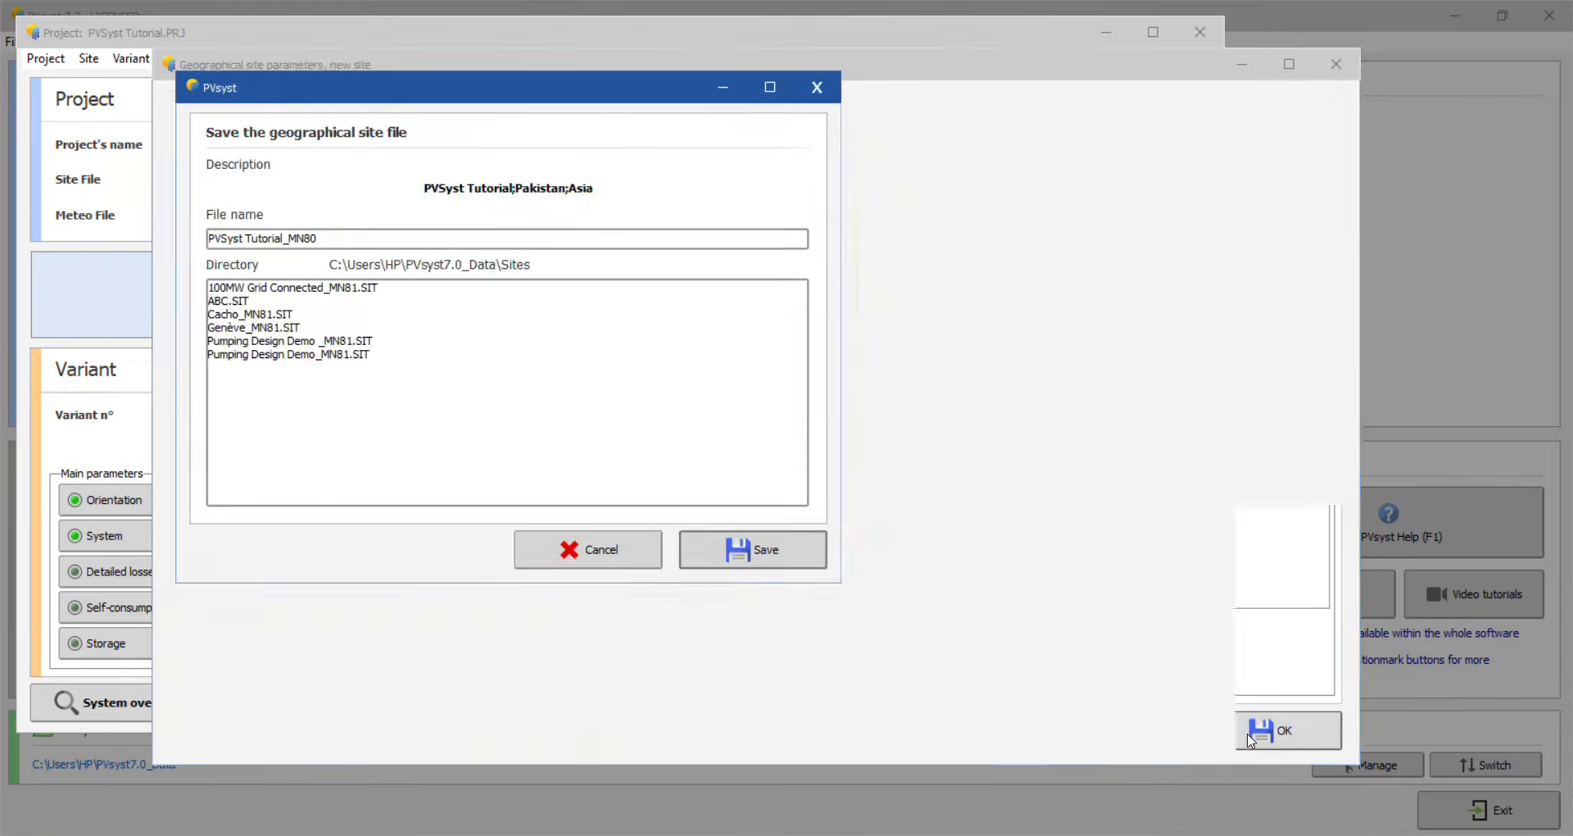
click(766, 550)
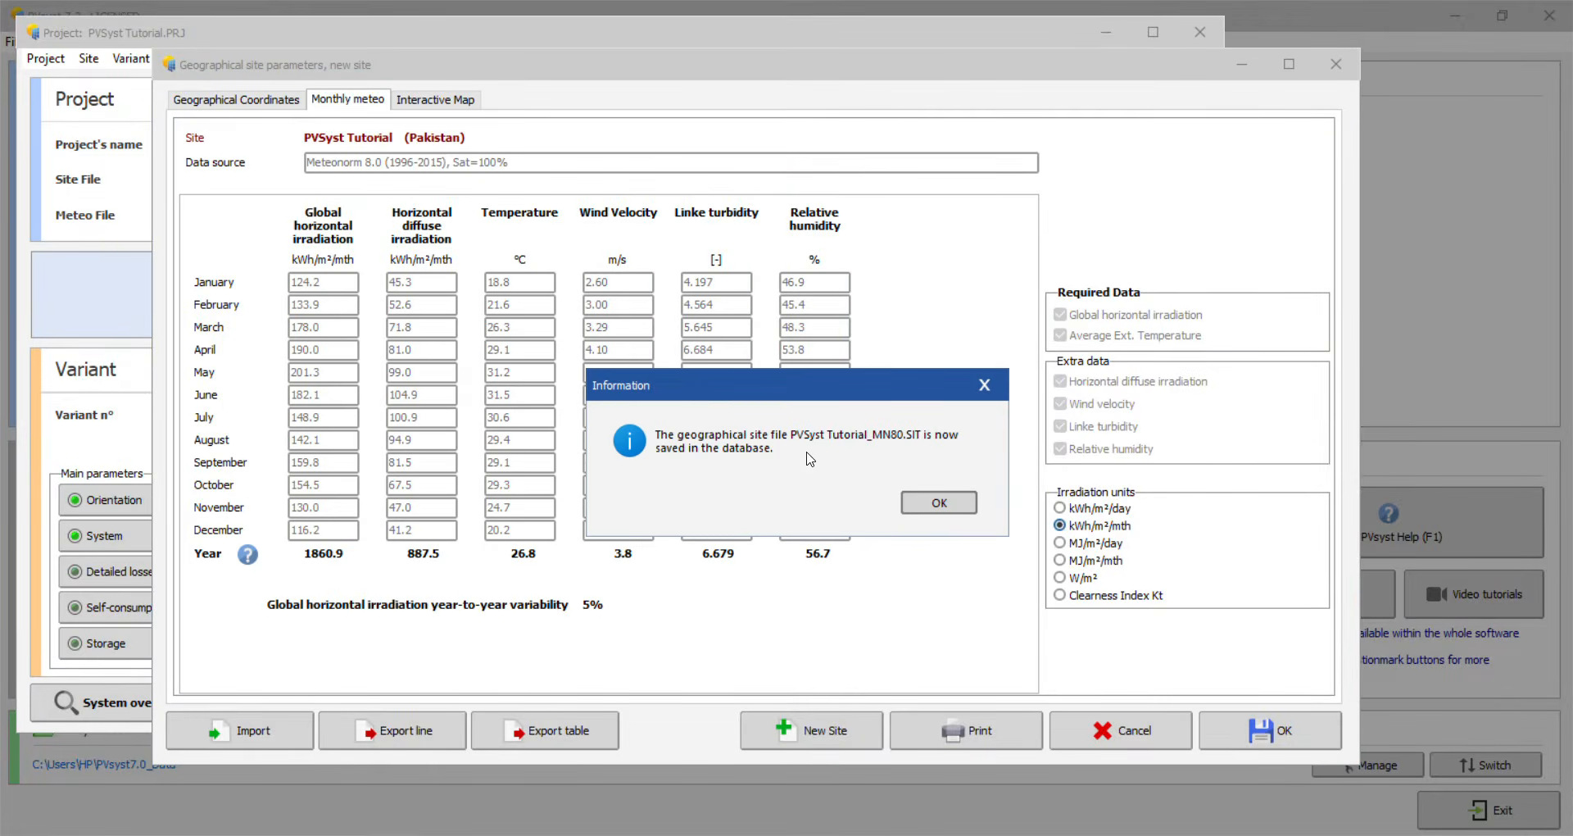
click(936, 504)
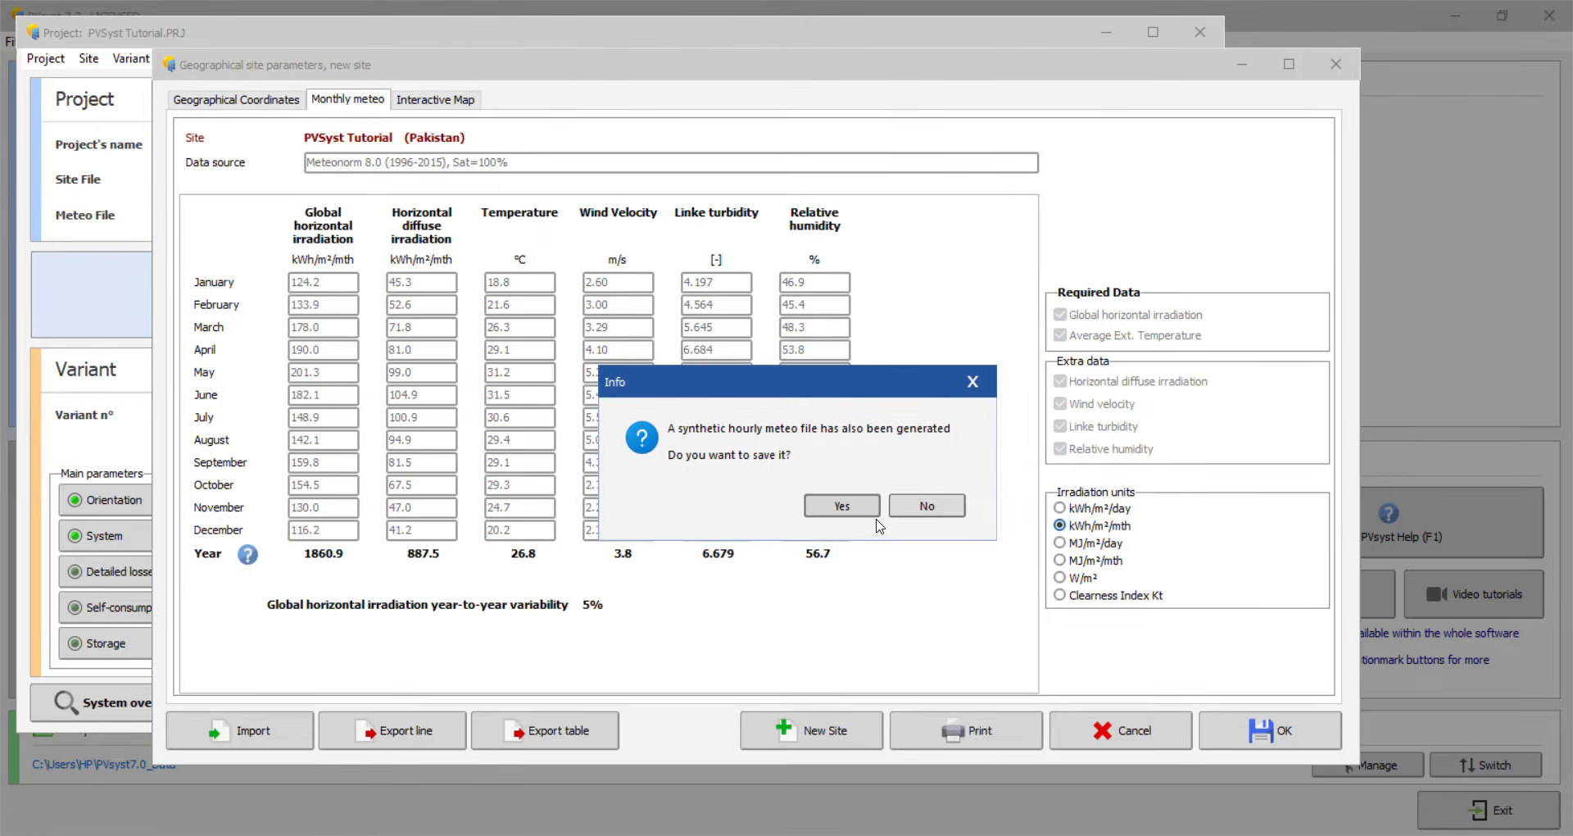
click(846, 504)
click(706, 551)
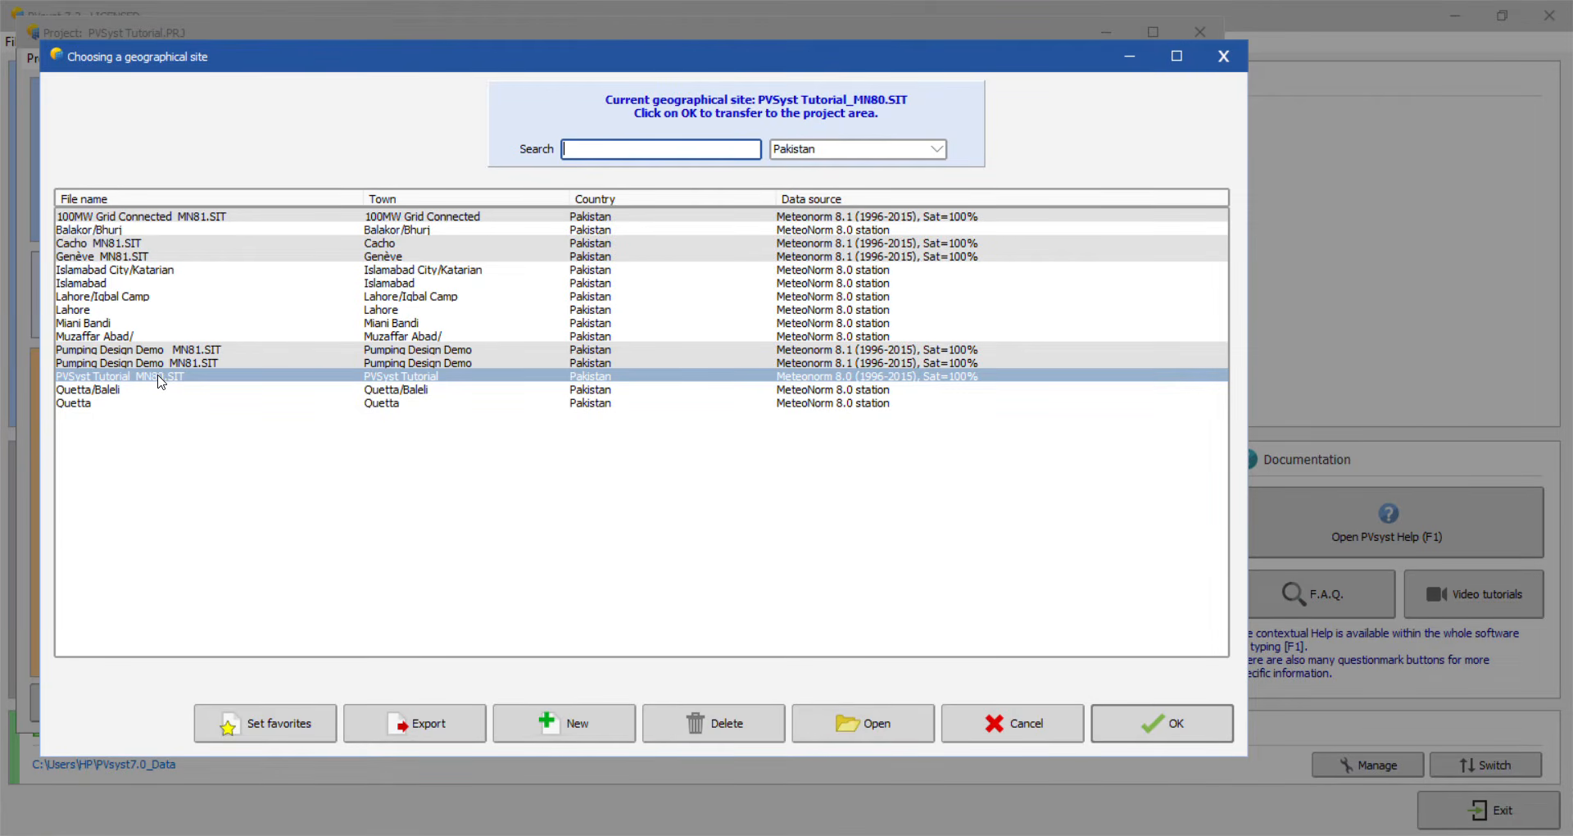
Step: Transfer the PVSyst Tutorial_MN80 site to the project and save the project under the file name PVSyst Tutorial
click(1153, 726)
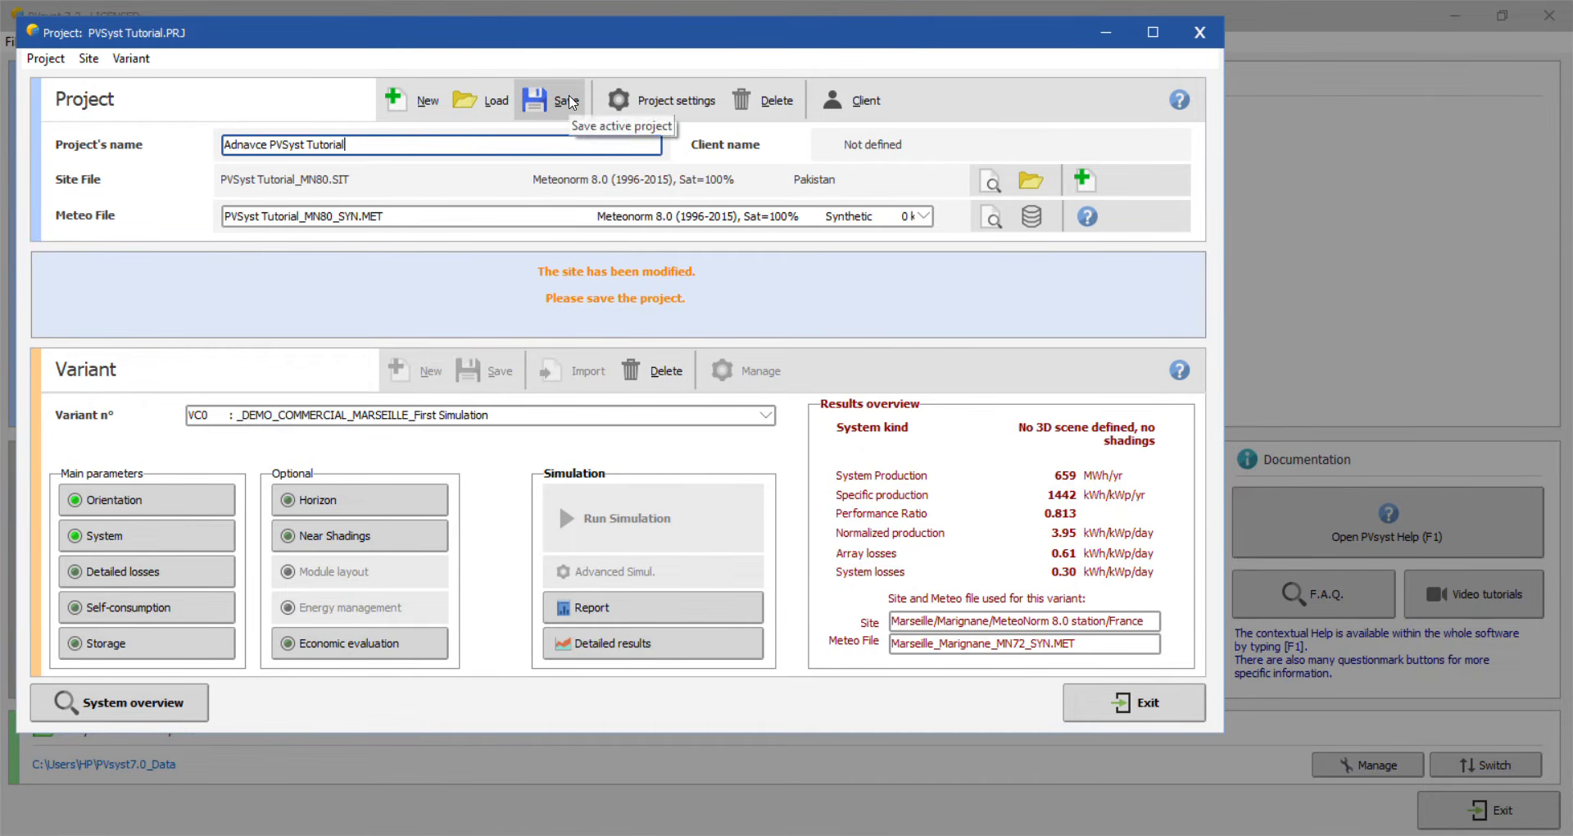
click(571, 102)
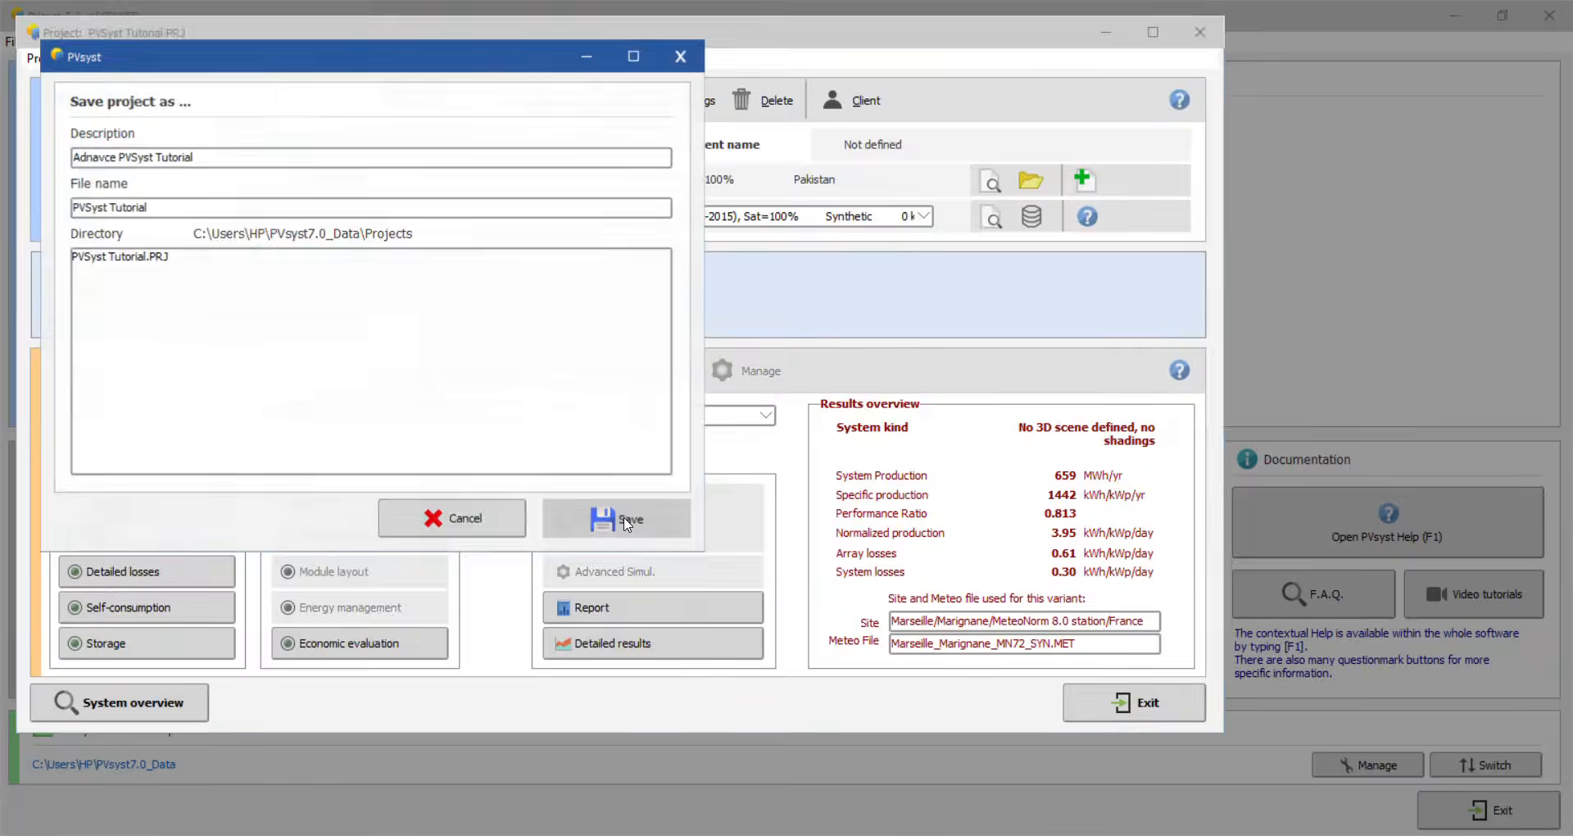
click(618, 517)
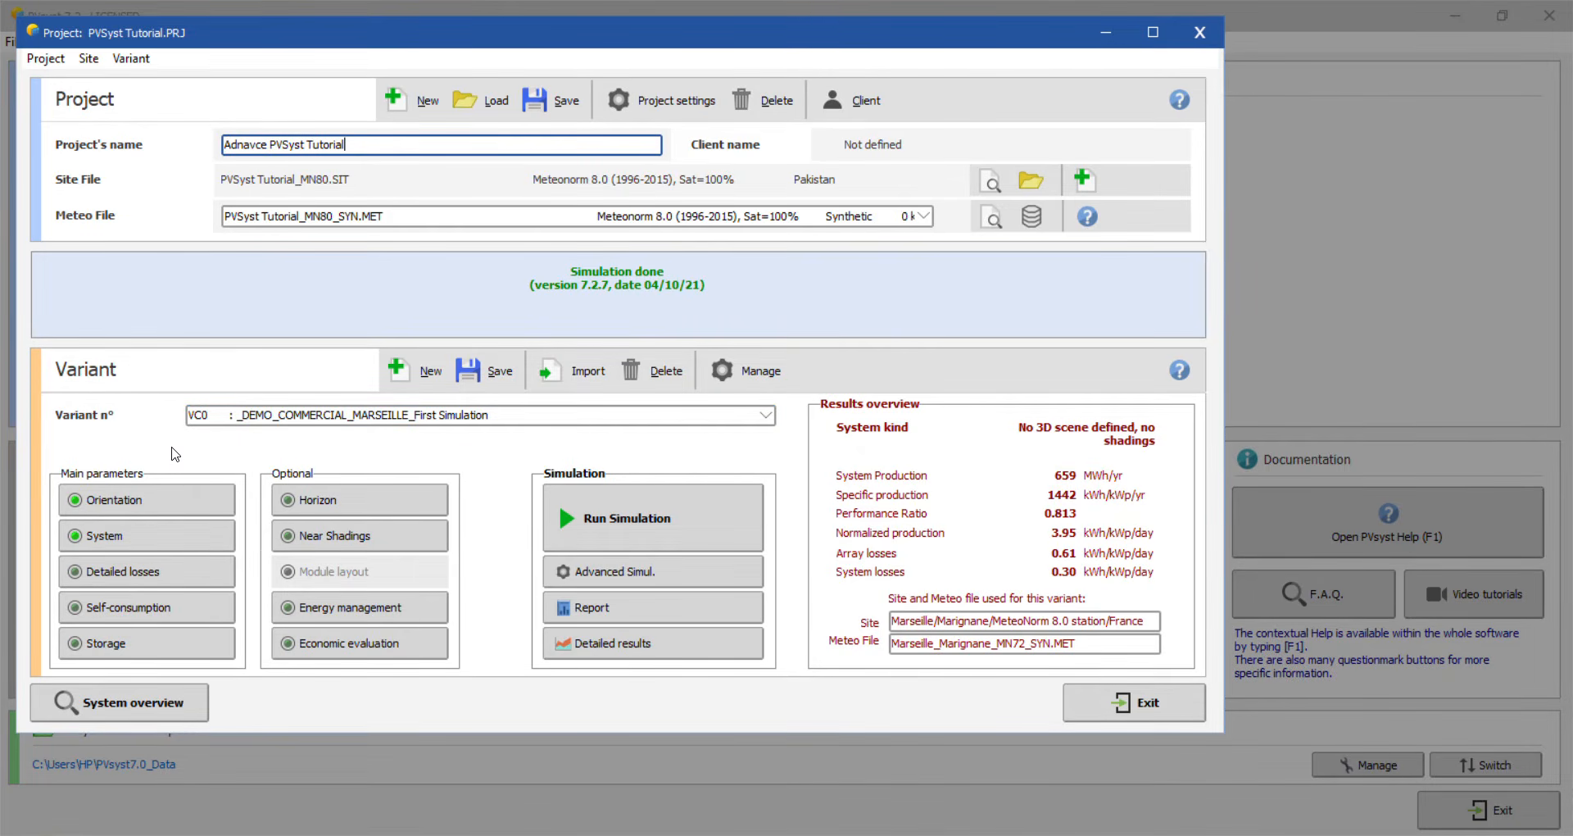
Step: In the variant's orientation, set the fixed plane's tilt to 25° and its azimuth to 0°
click(114, 502)
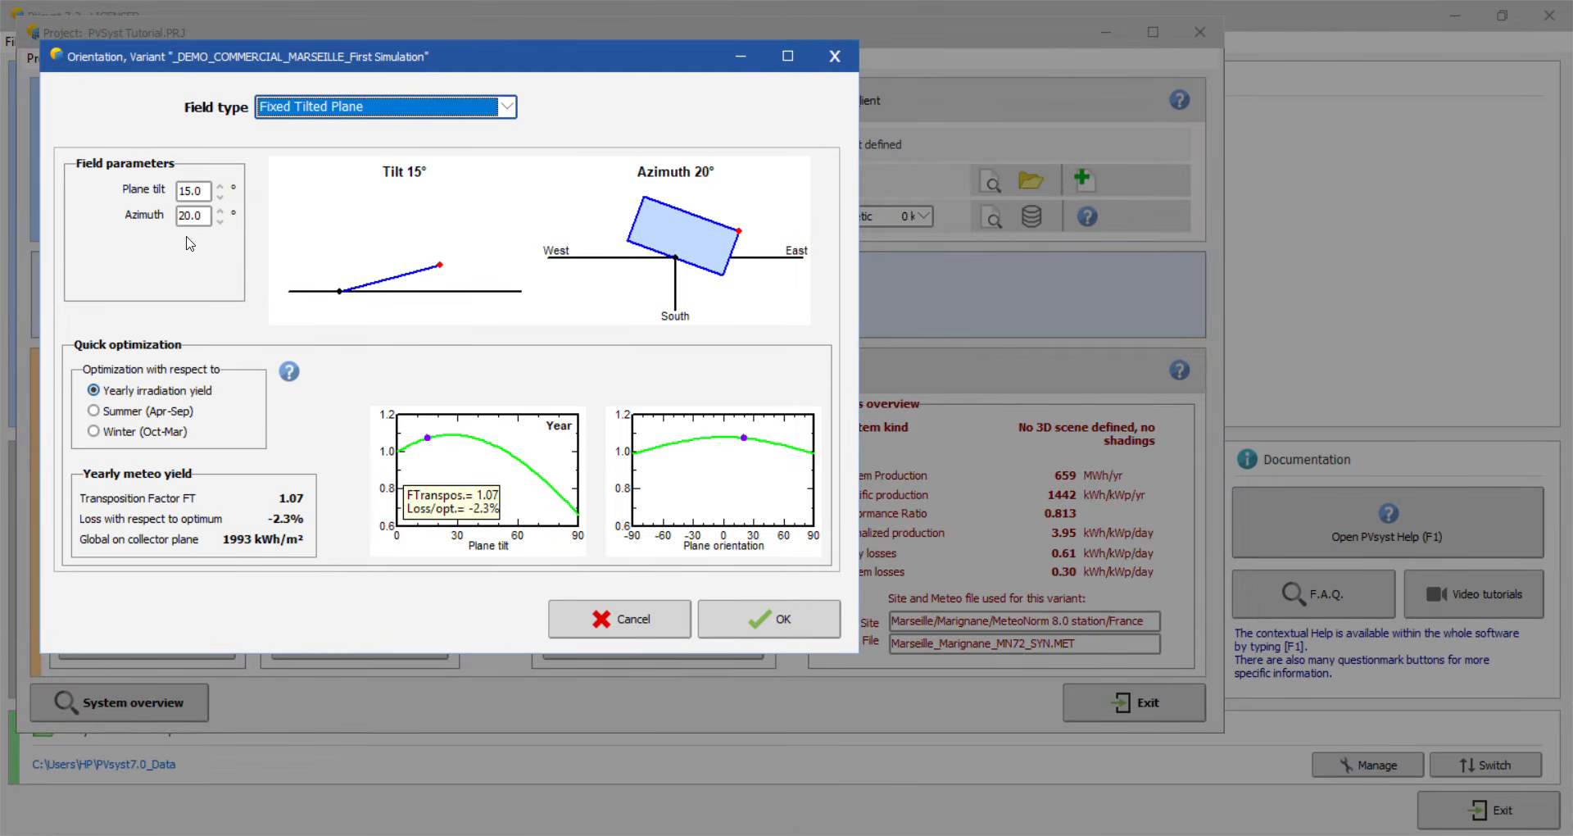
drag(202, 197, 143, 199)
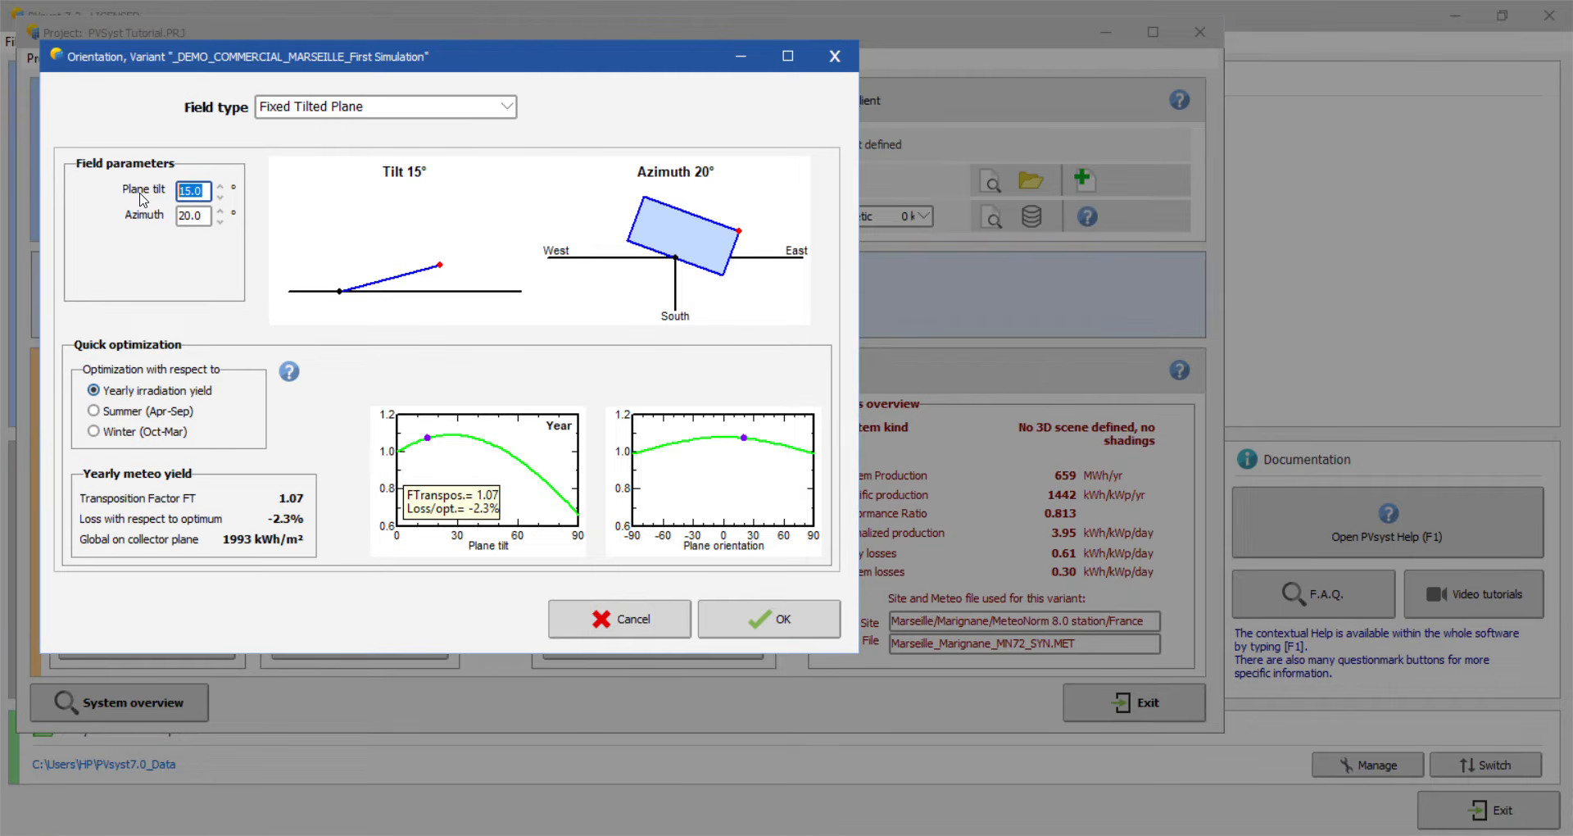
text(25)
key(Return)
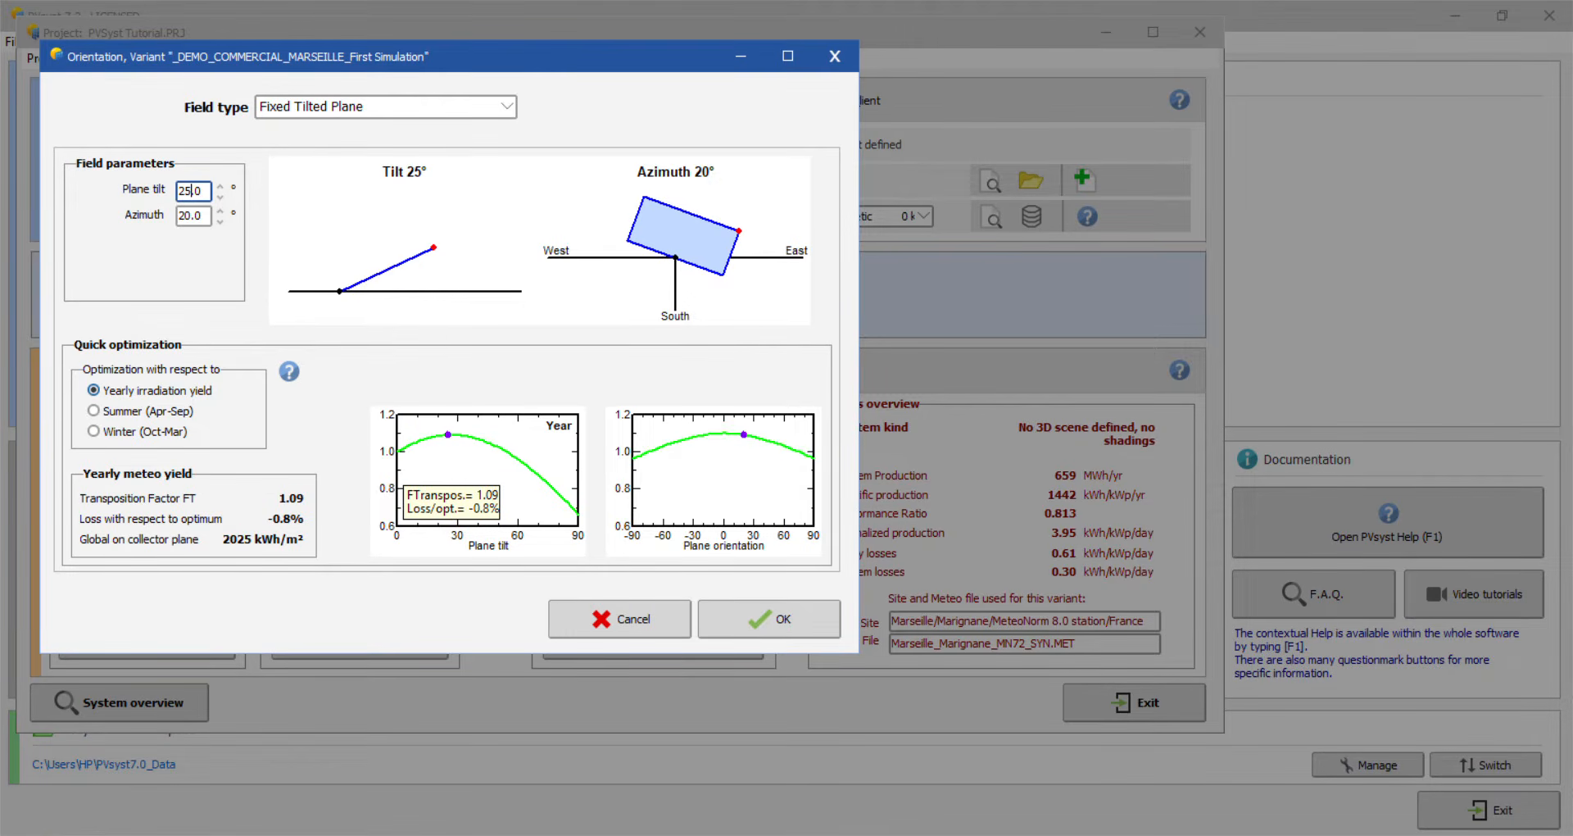
double_click(206, 214)
text(0)
key(Return)
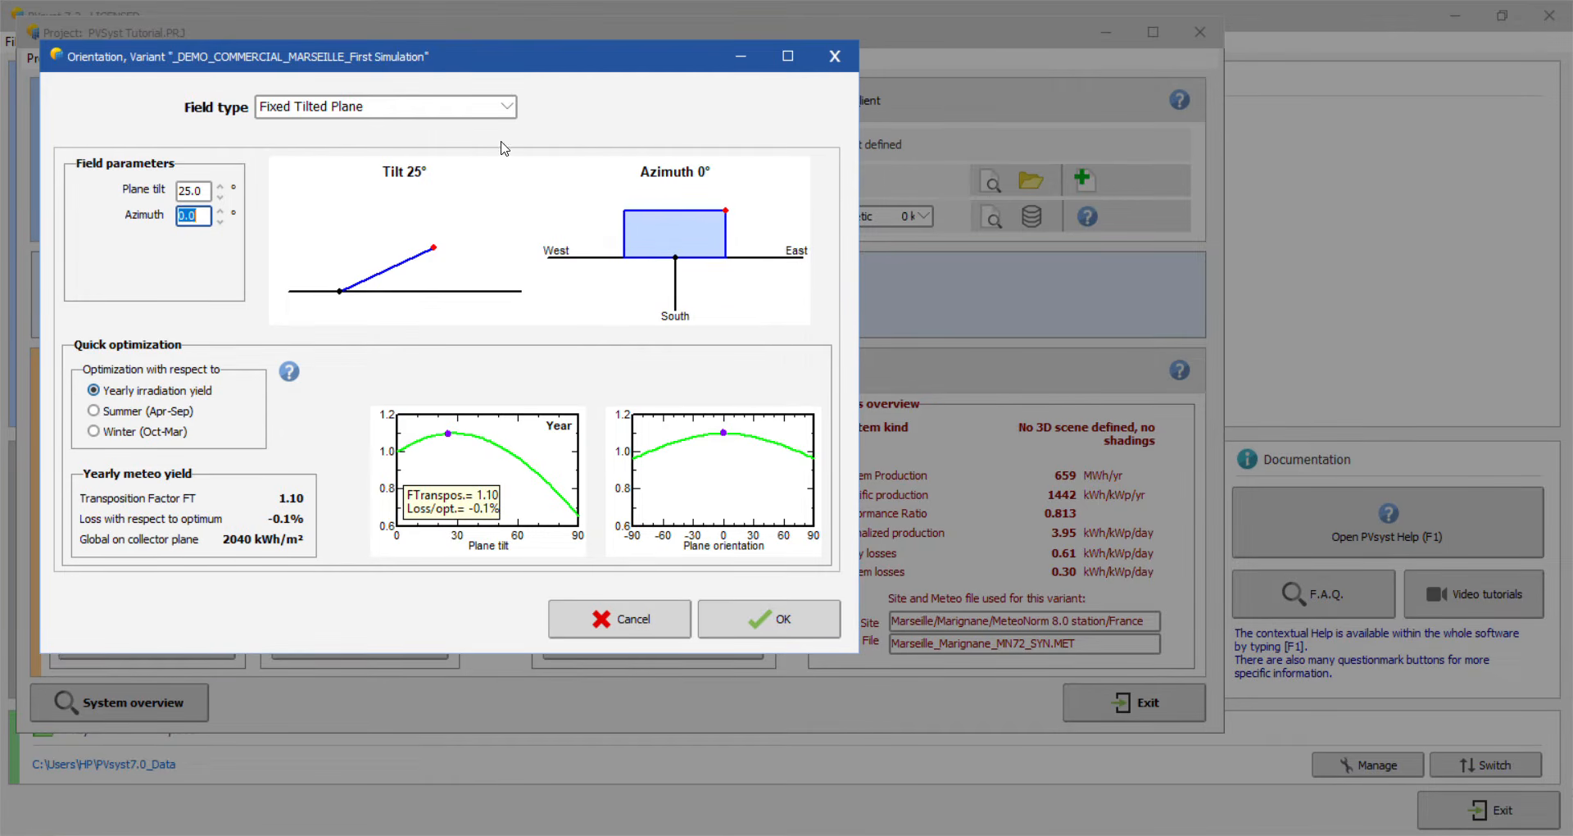
Step: Try the Tracking, tilted axis field type and return to Fixed Tilted Plane
click(507, 107)
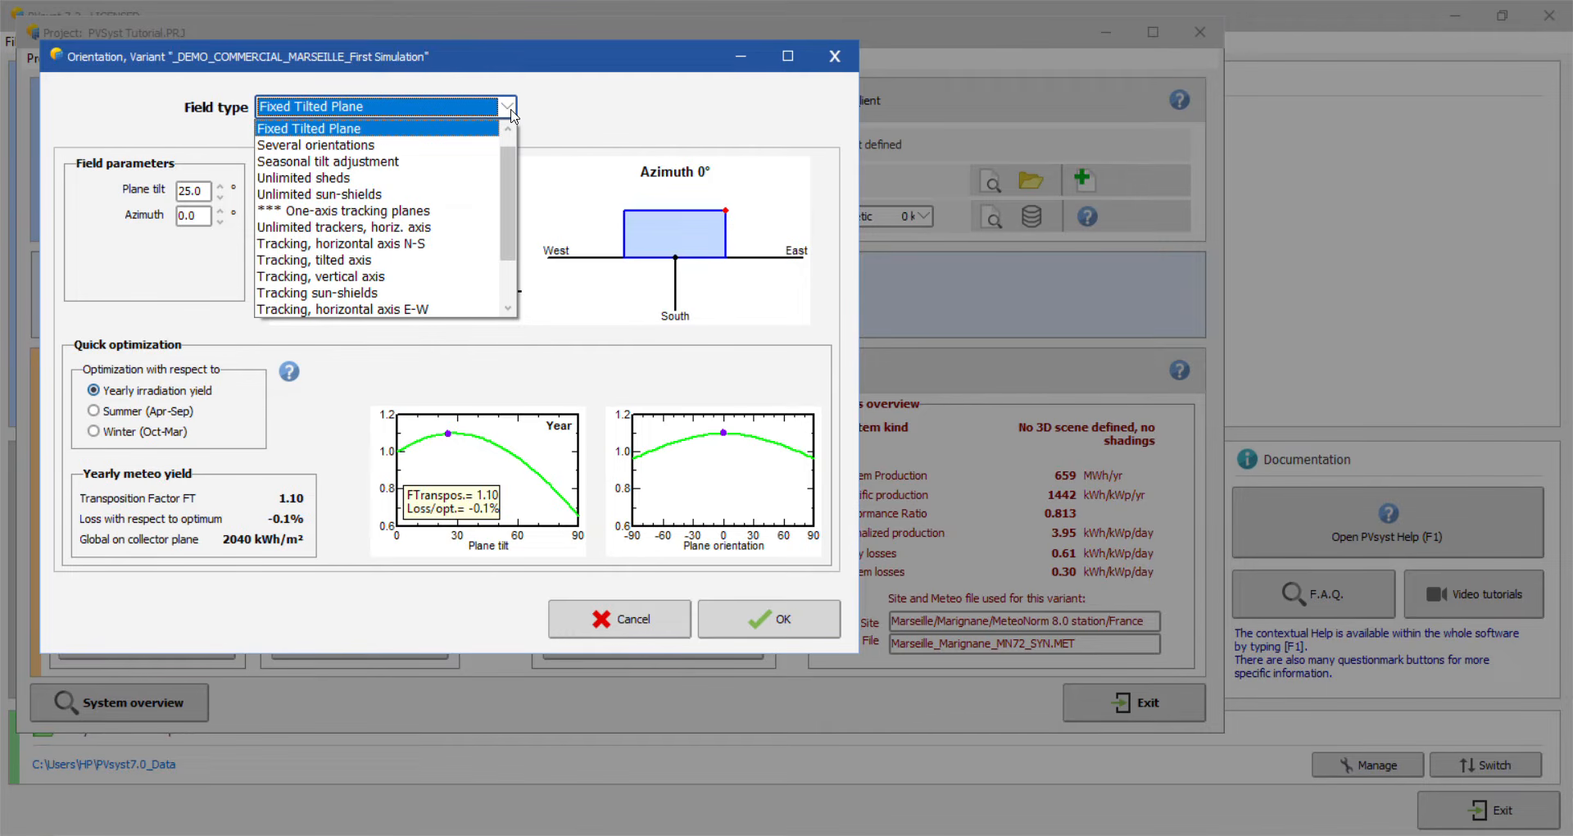
click(350, 262)
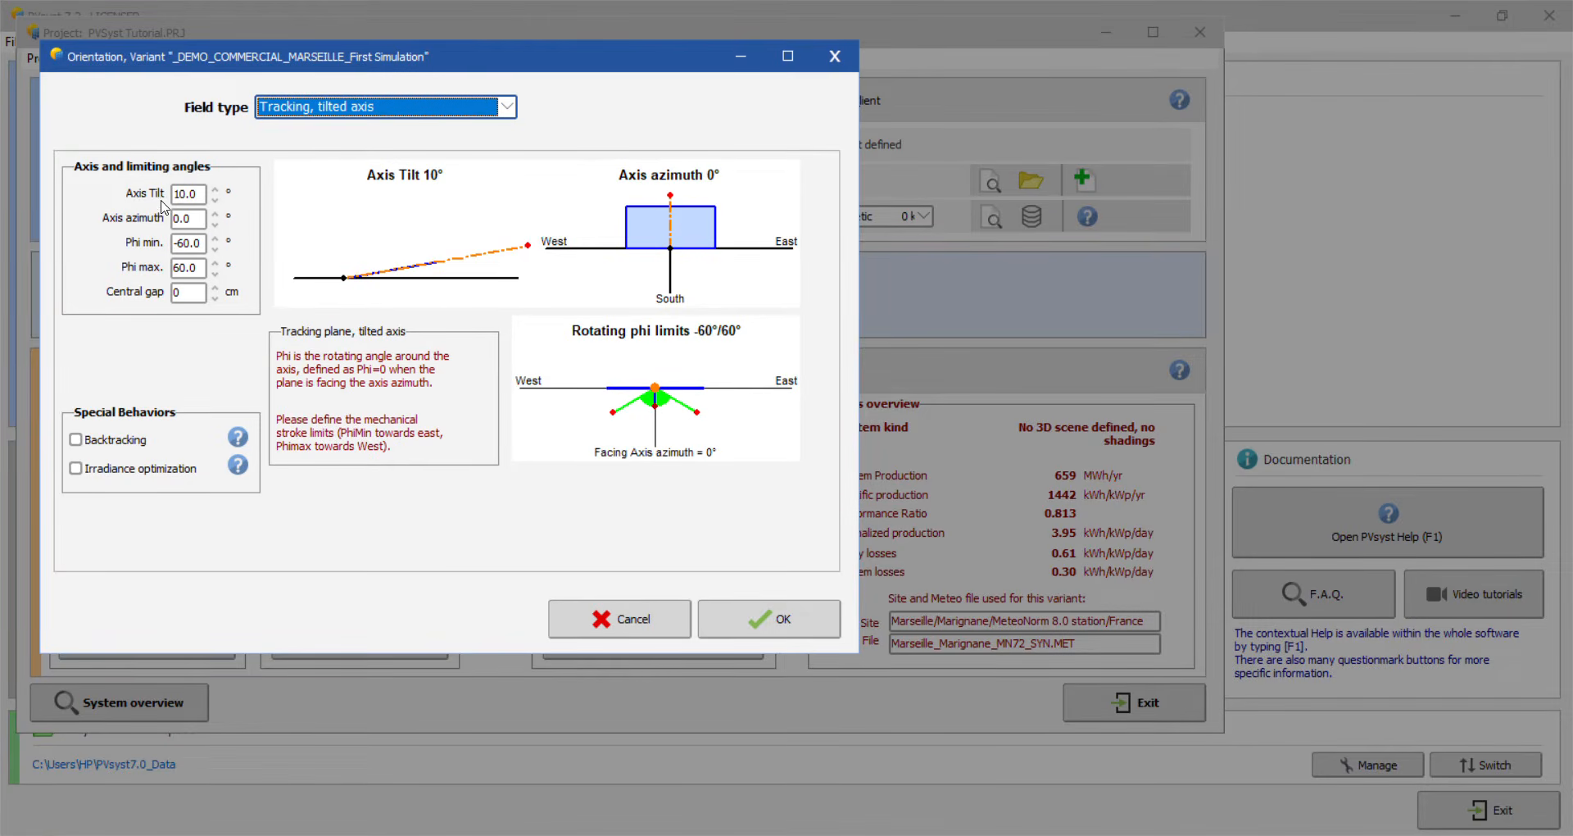
click(507, 107)
scroll(390, 263, up, 3)
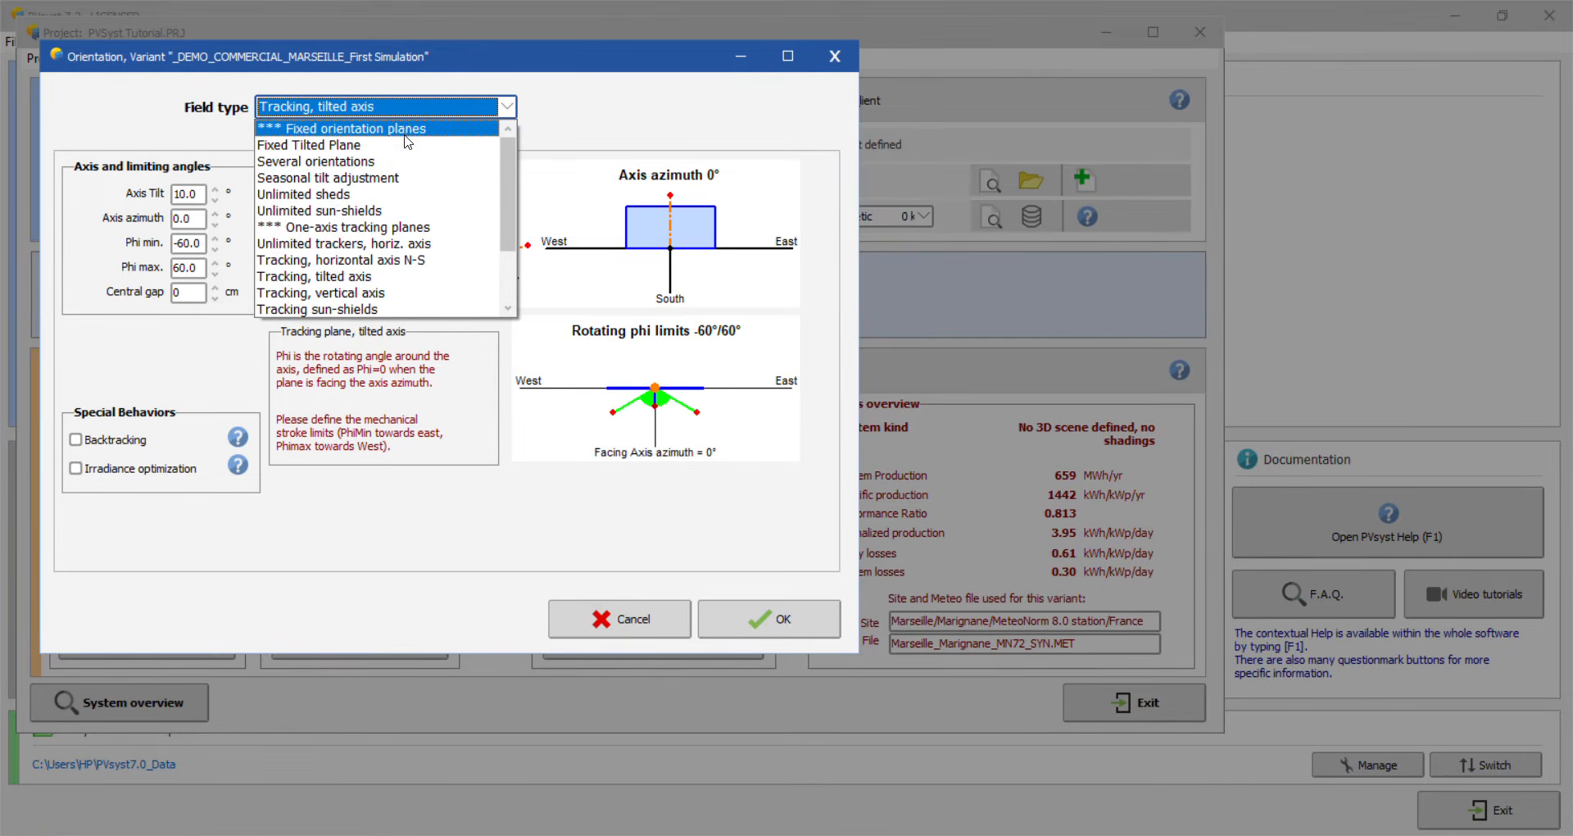
click(399, 154)
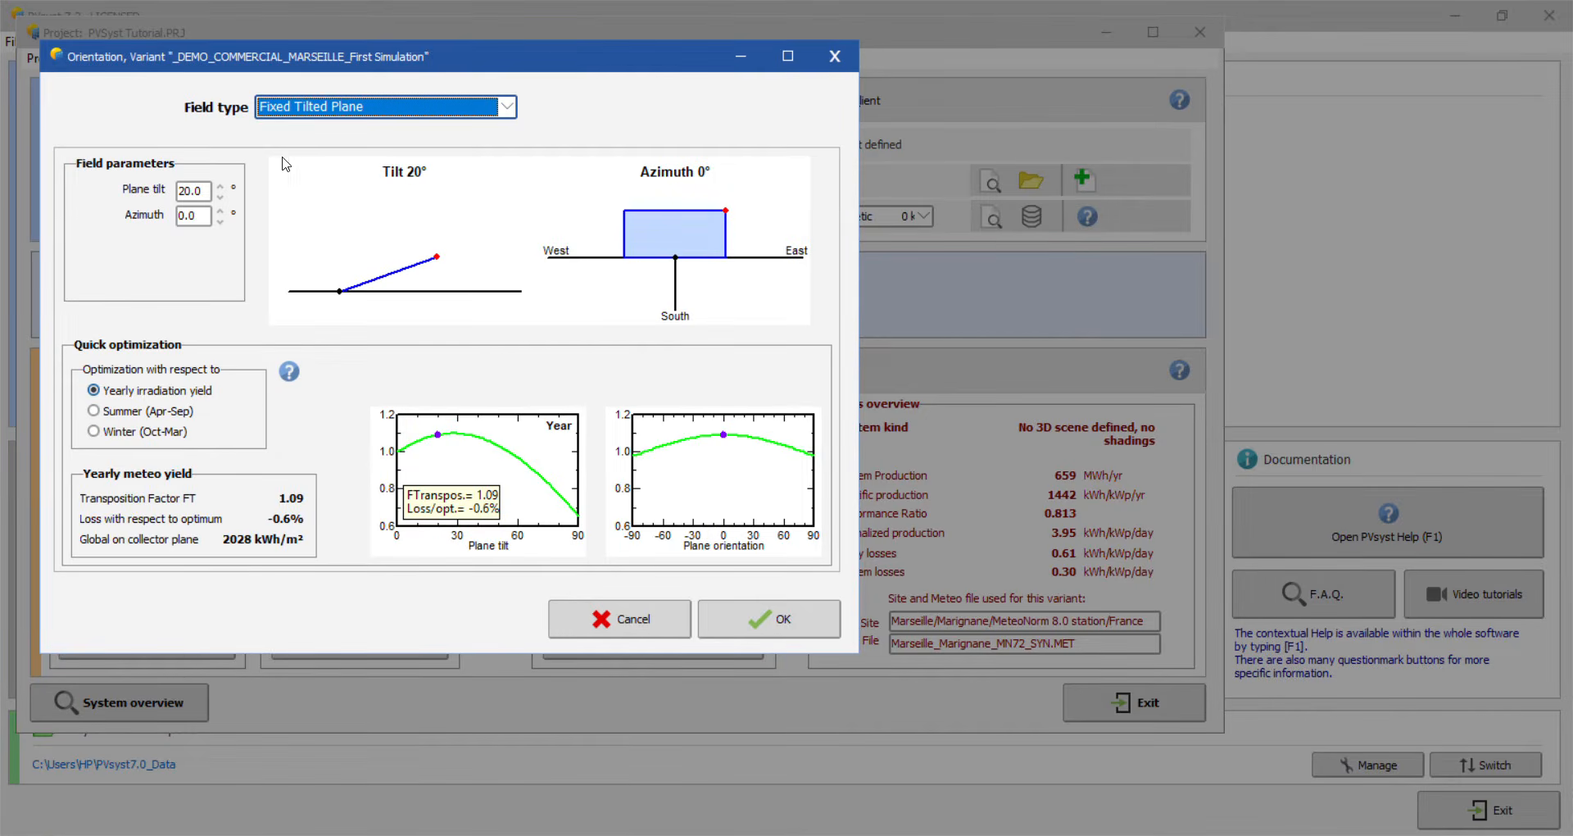
Step: Set the plane tilt to 25° and accept the orientation
click(204, 192)
double_click(175, 192)
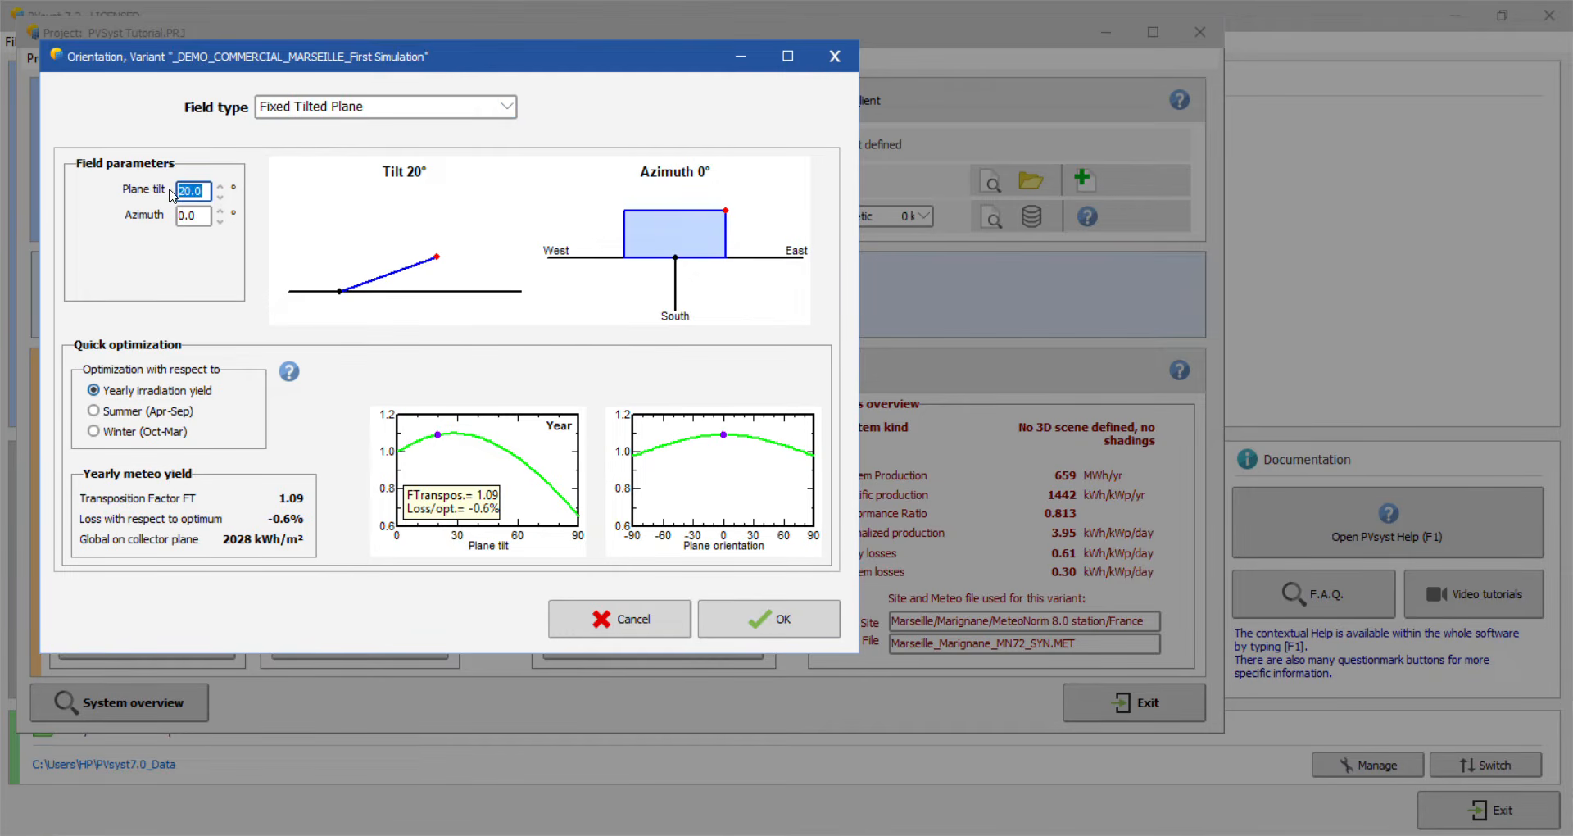
text(25)
click(776, 623)
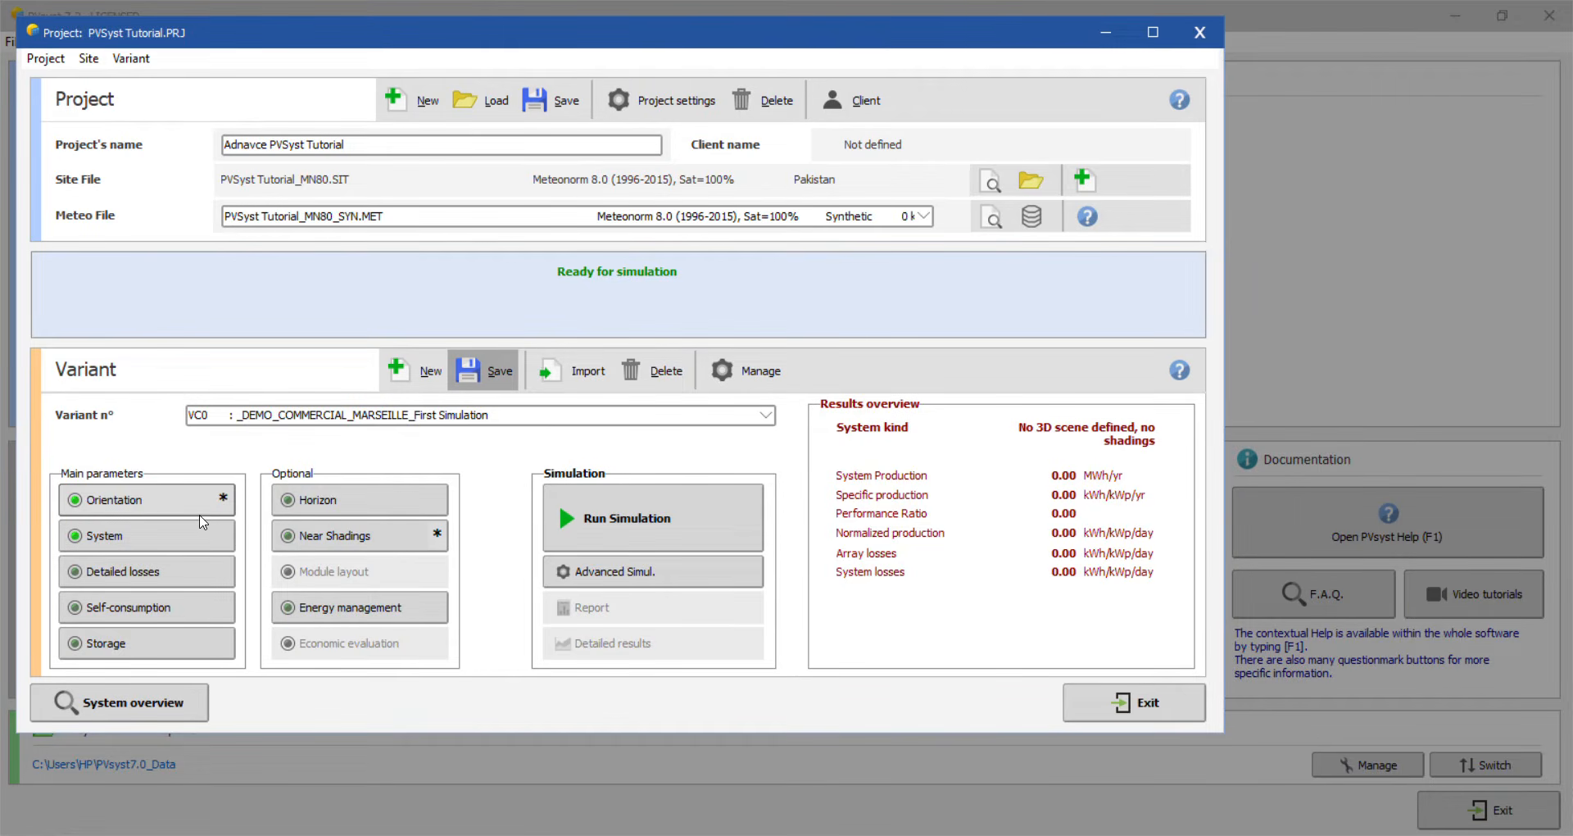
Step: Open the variant's system definition and set the sub-array's planned power to 30000 kWp
click(176, 534)
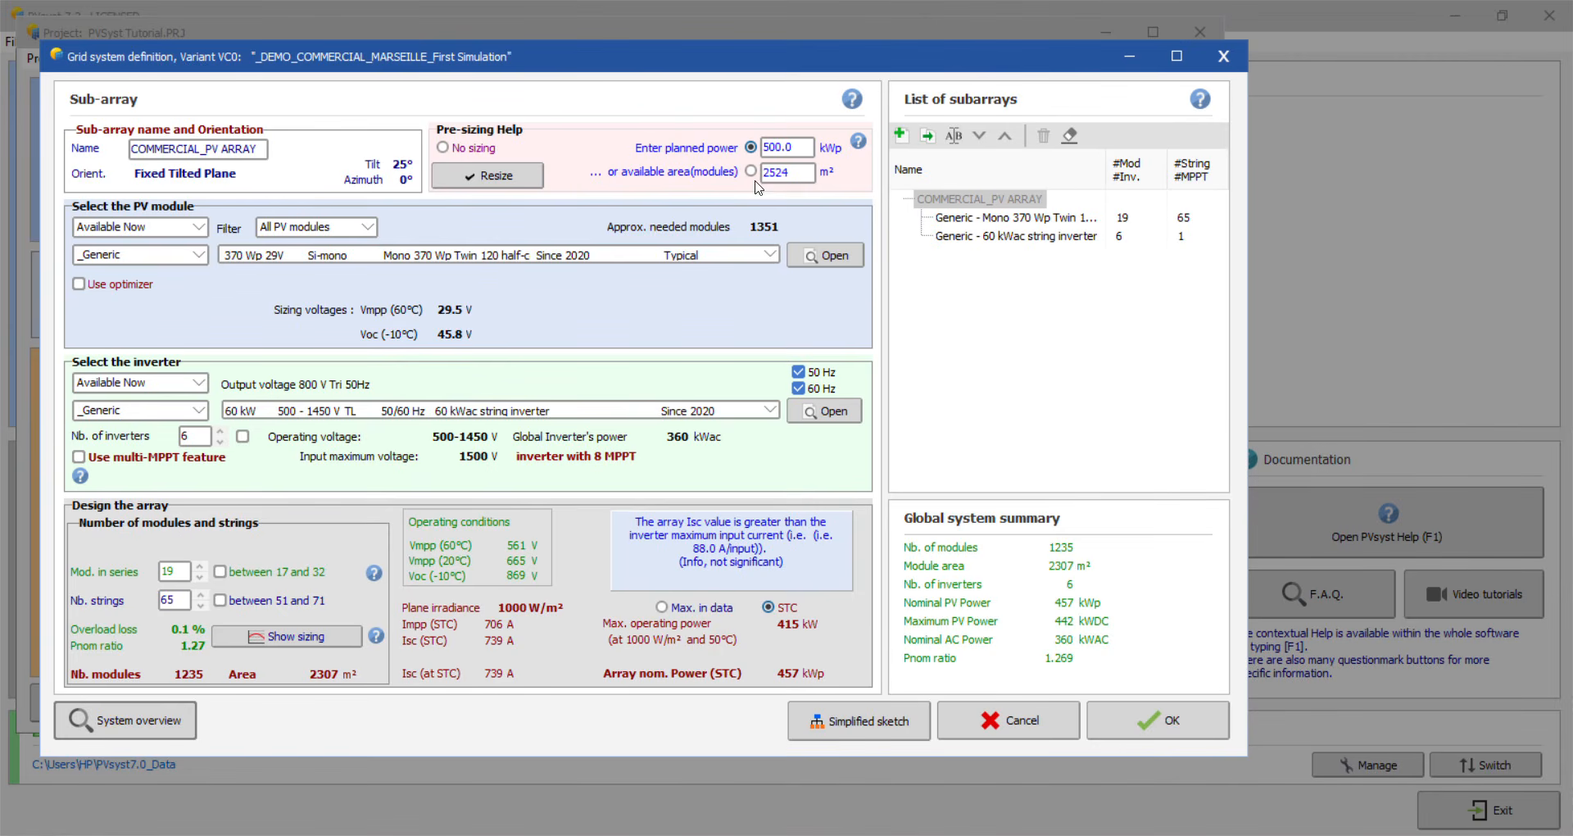
double_click(787, 148)
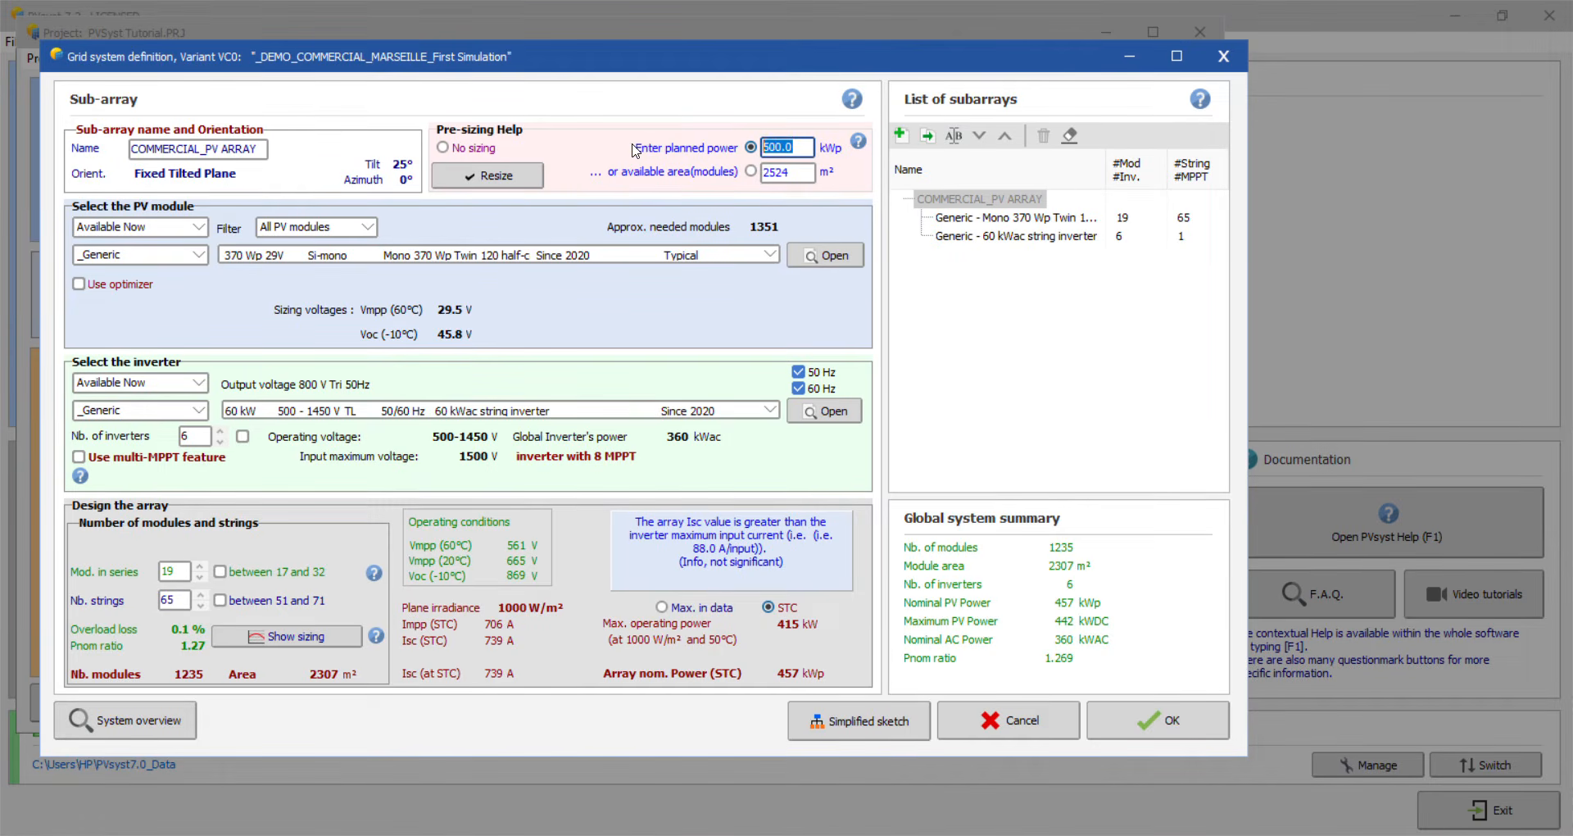
text(300)
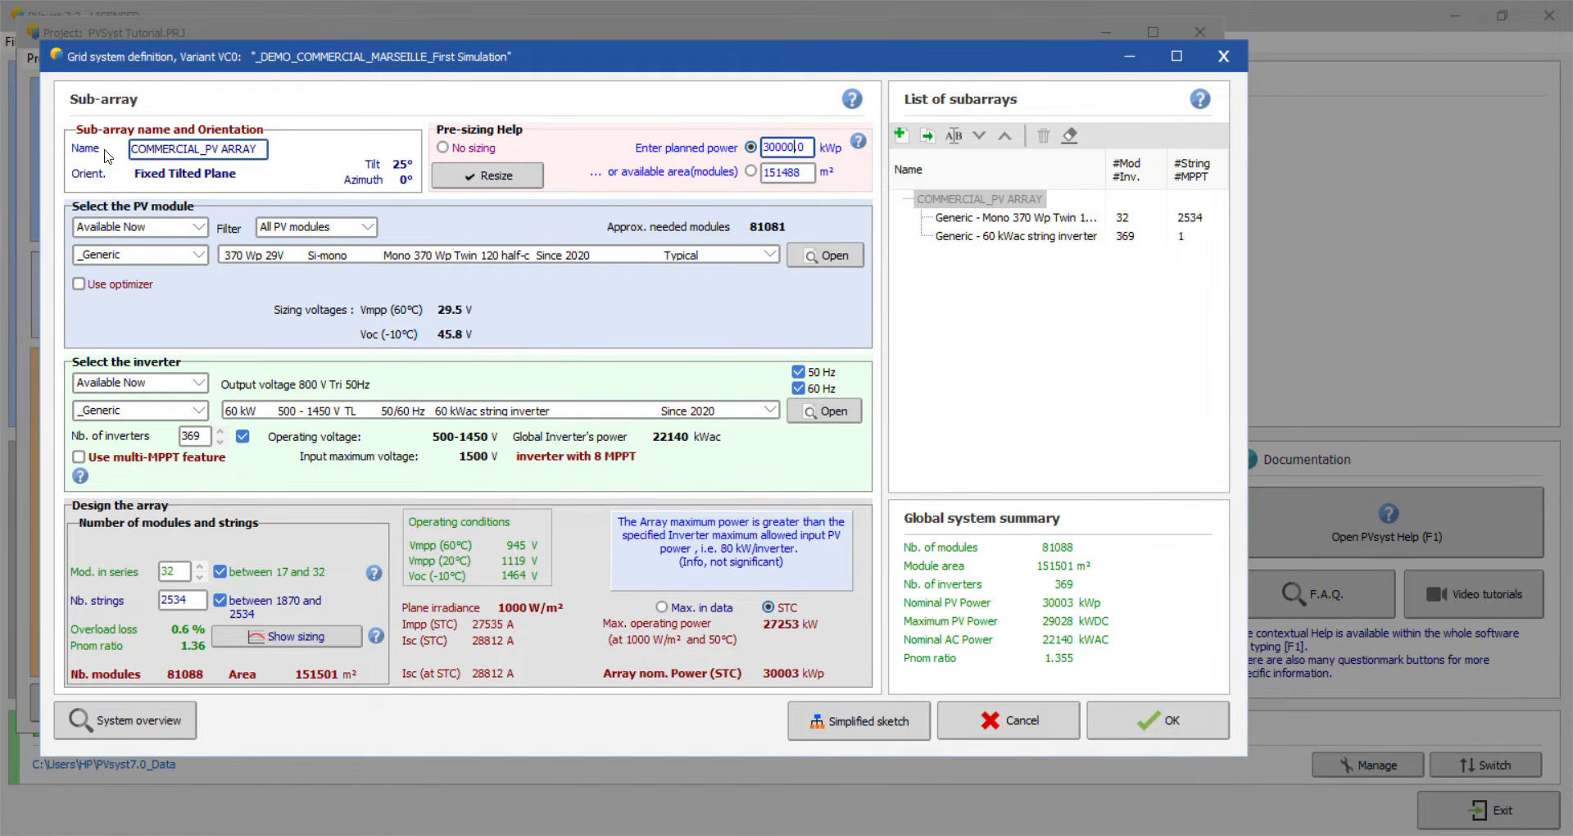
Step: Set the PV module manufacturer to JA Solar
click(198, 251)
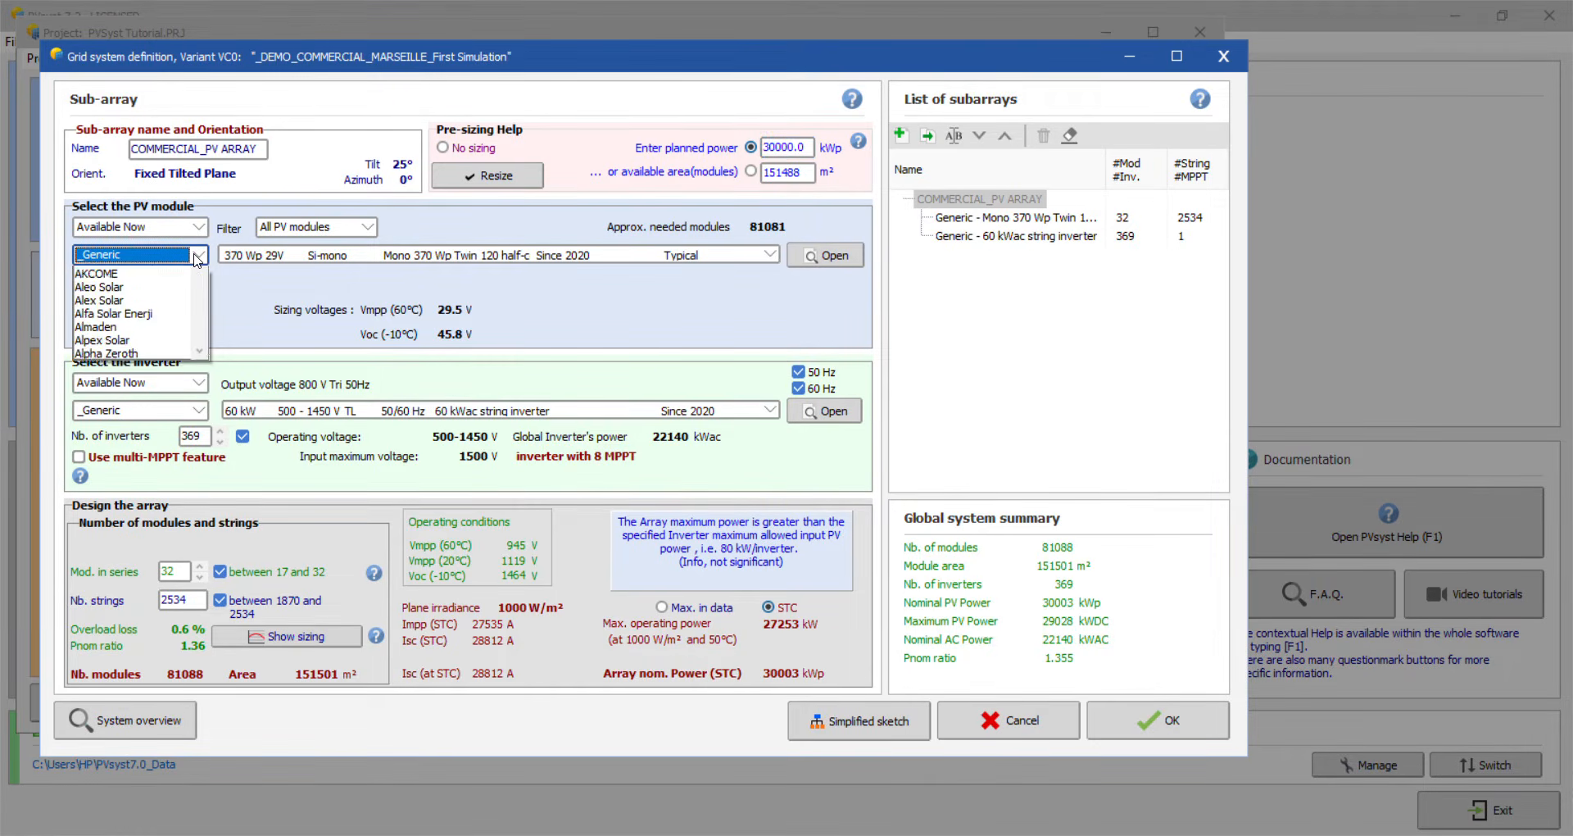
scroll(172, 362, down, 2)
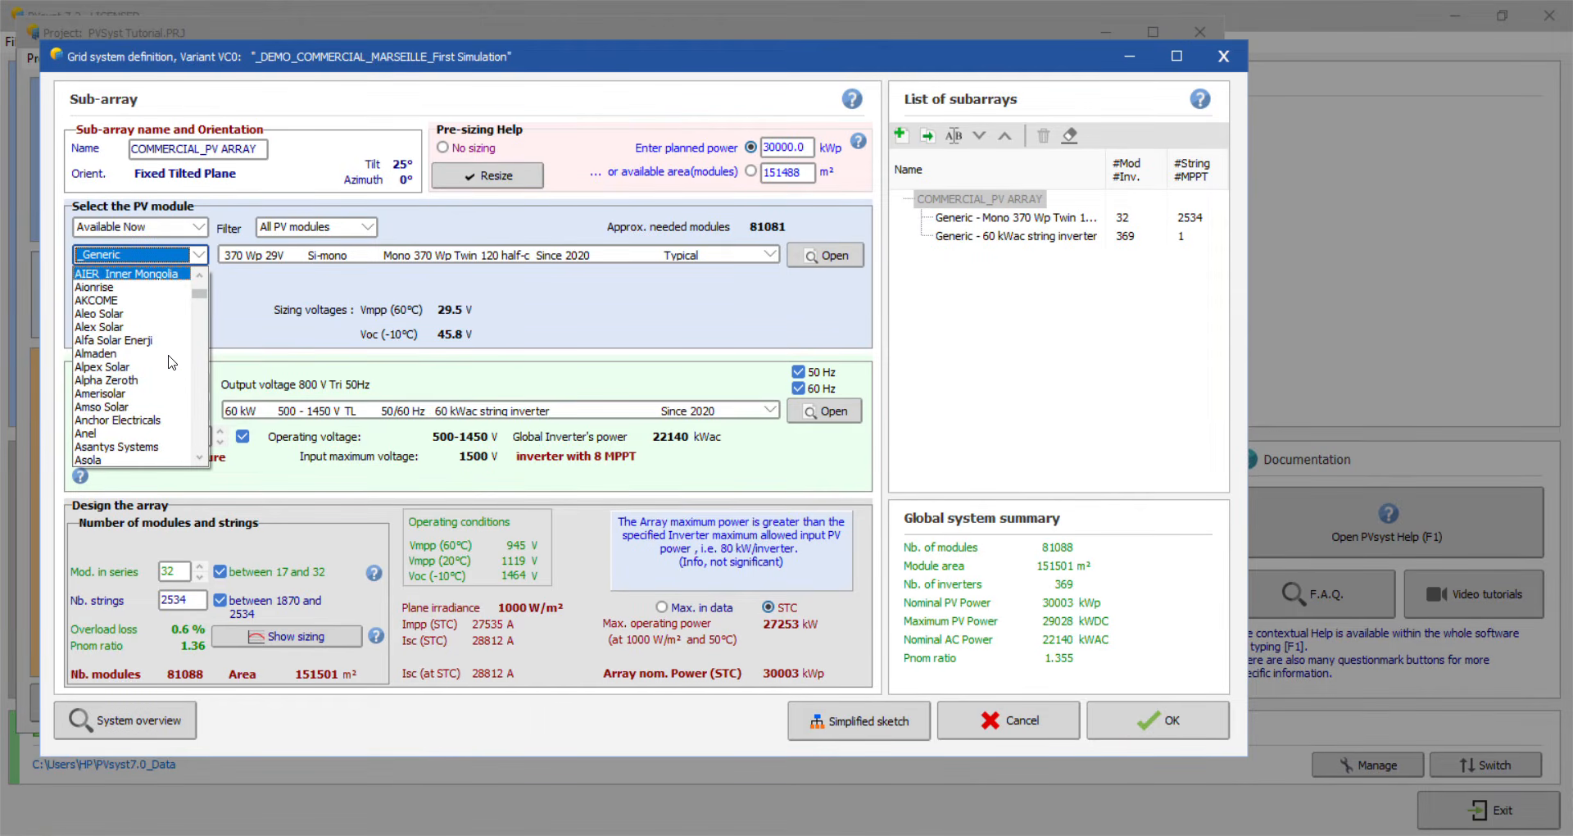
scroll(164, 379, down, 1)
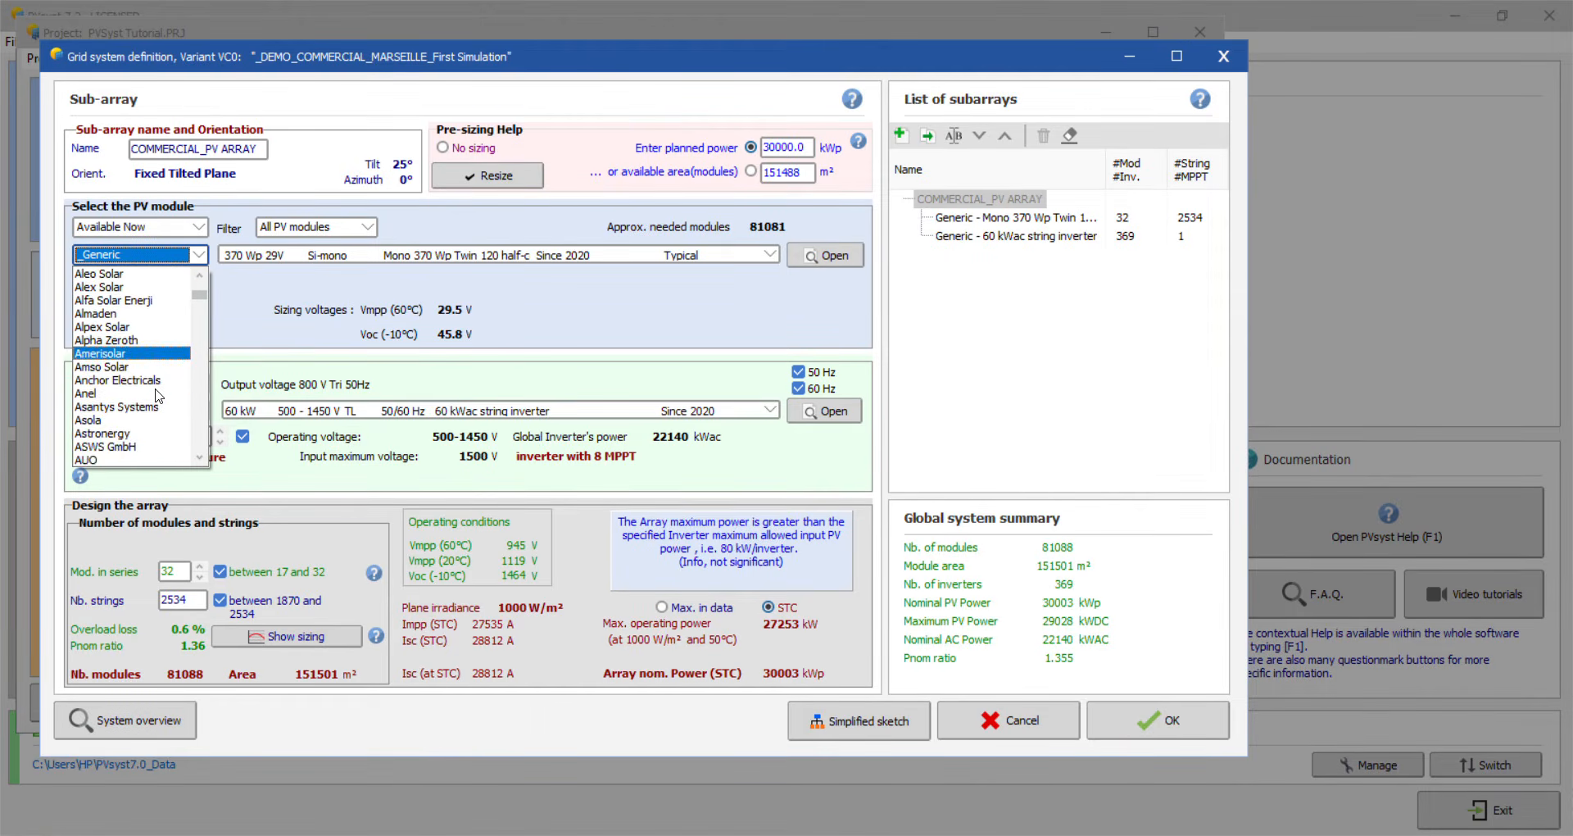
scroll(158, 396, down, 2)
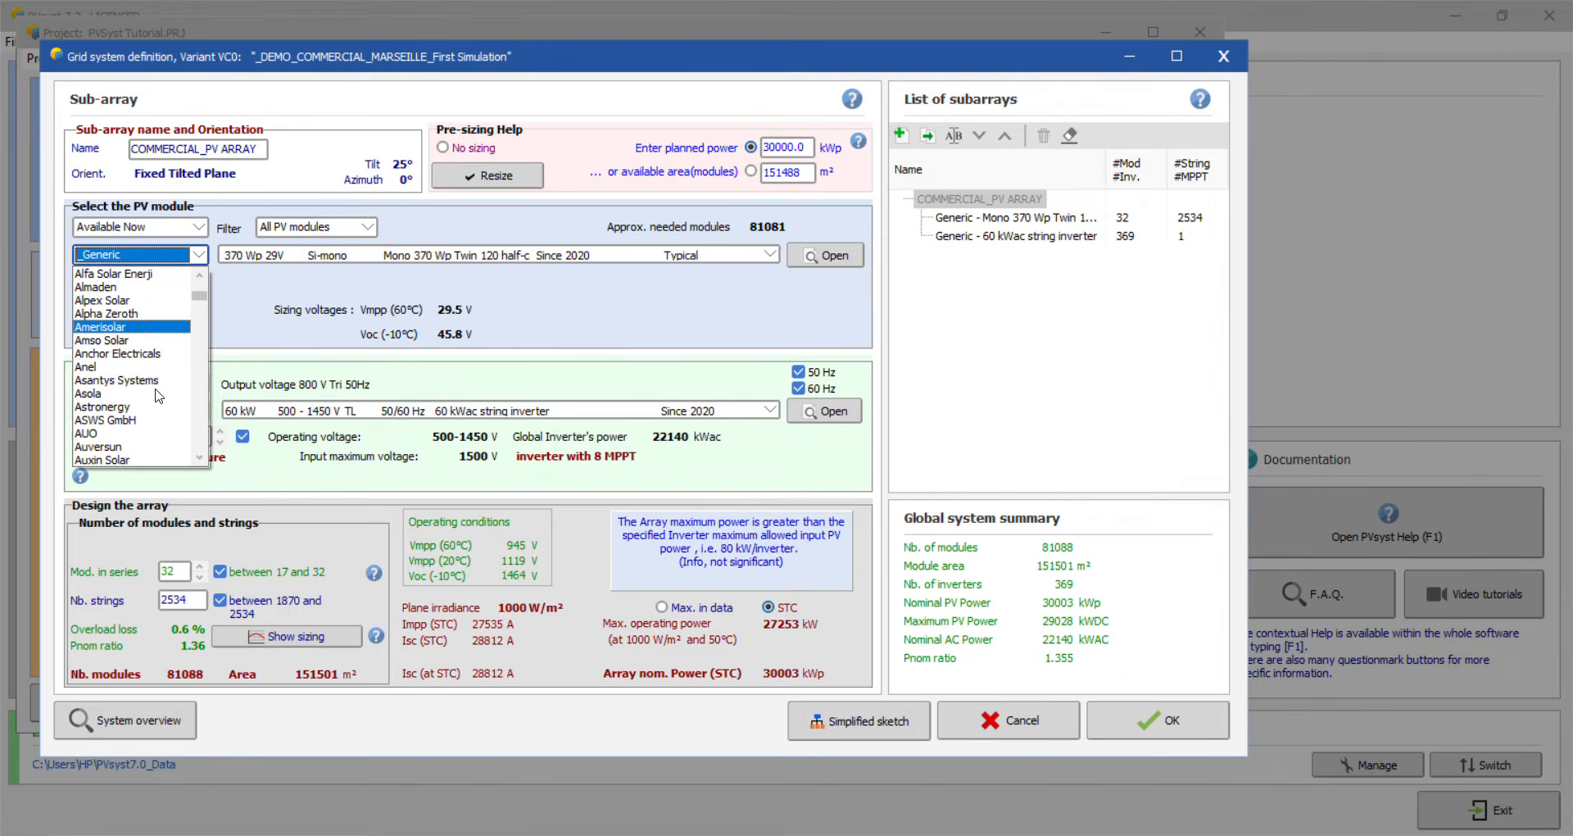
scroll(159, 396, down, 1)
scroll(158, 396, down, 5)
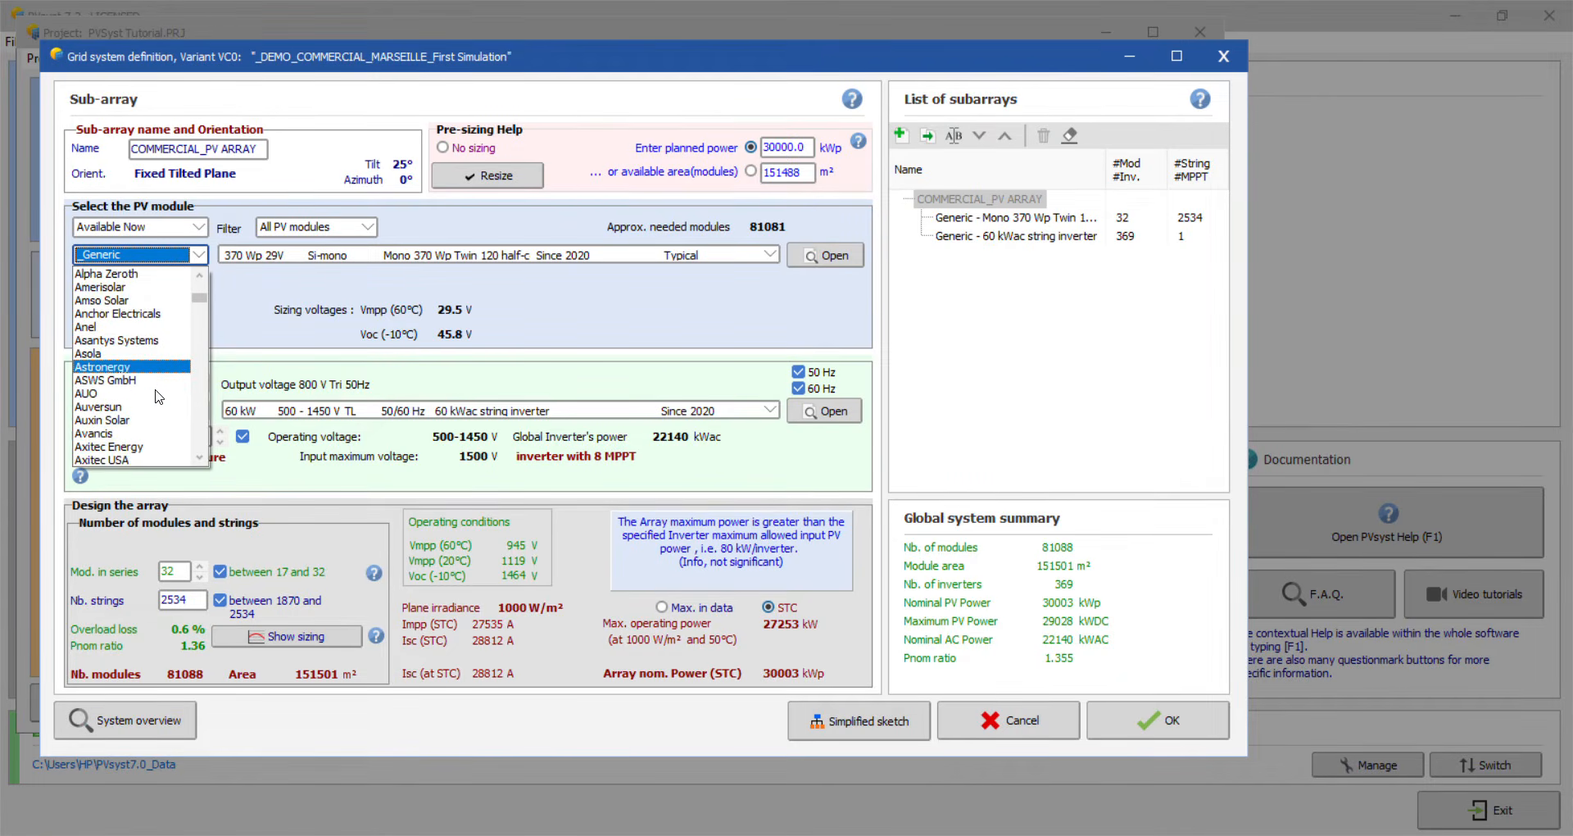
scroll(158, 396, down, 1)
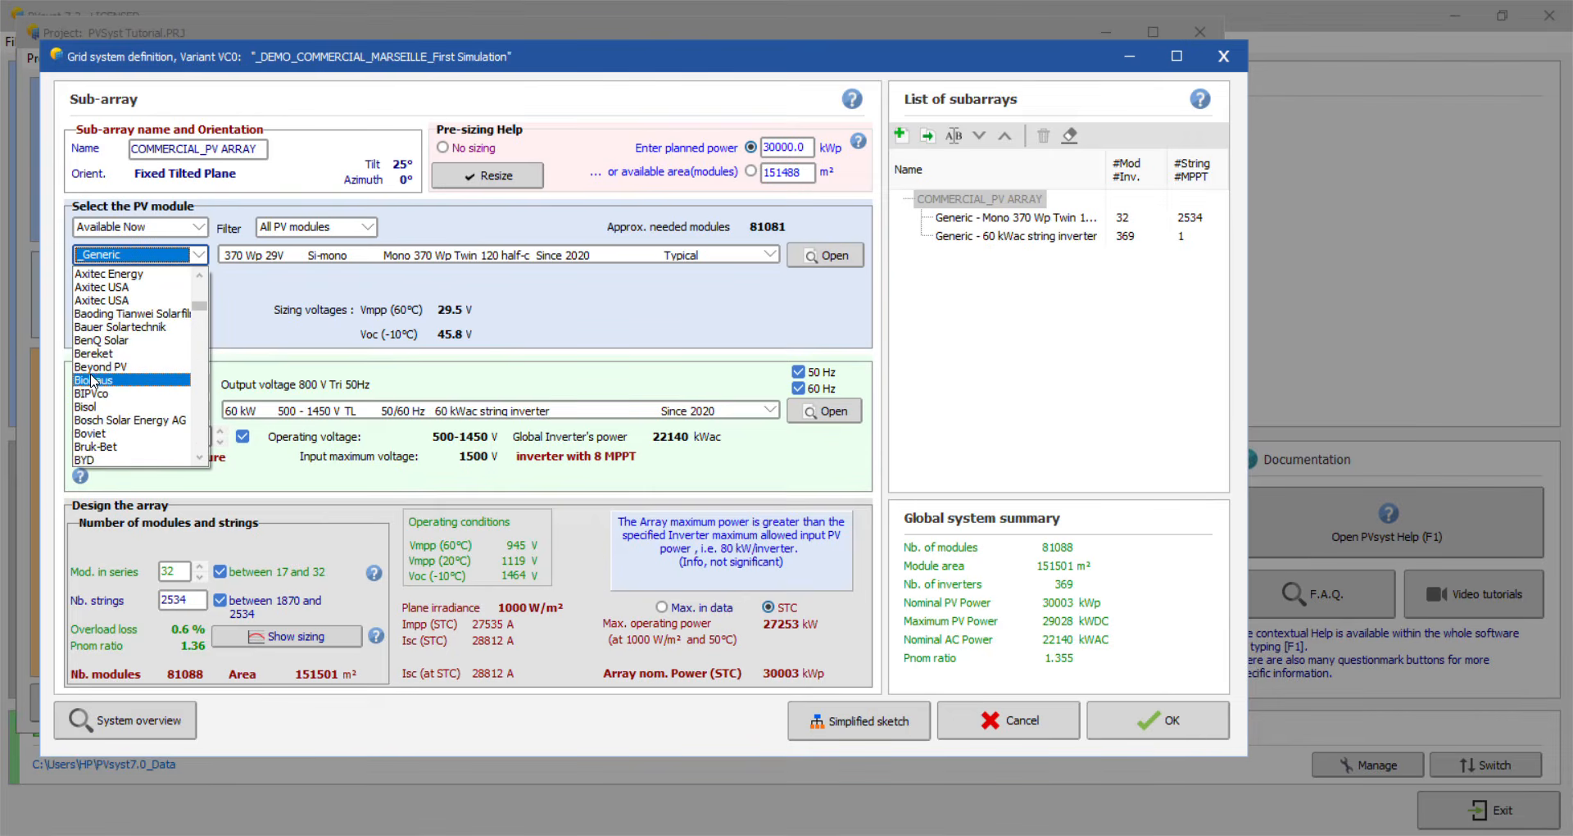
key(j)
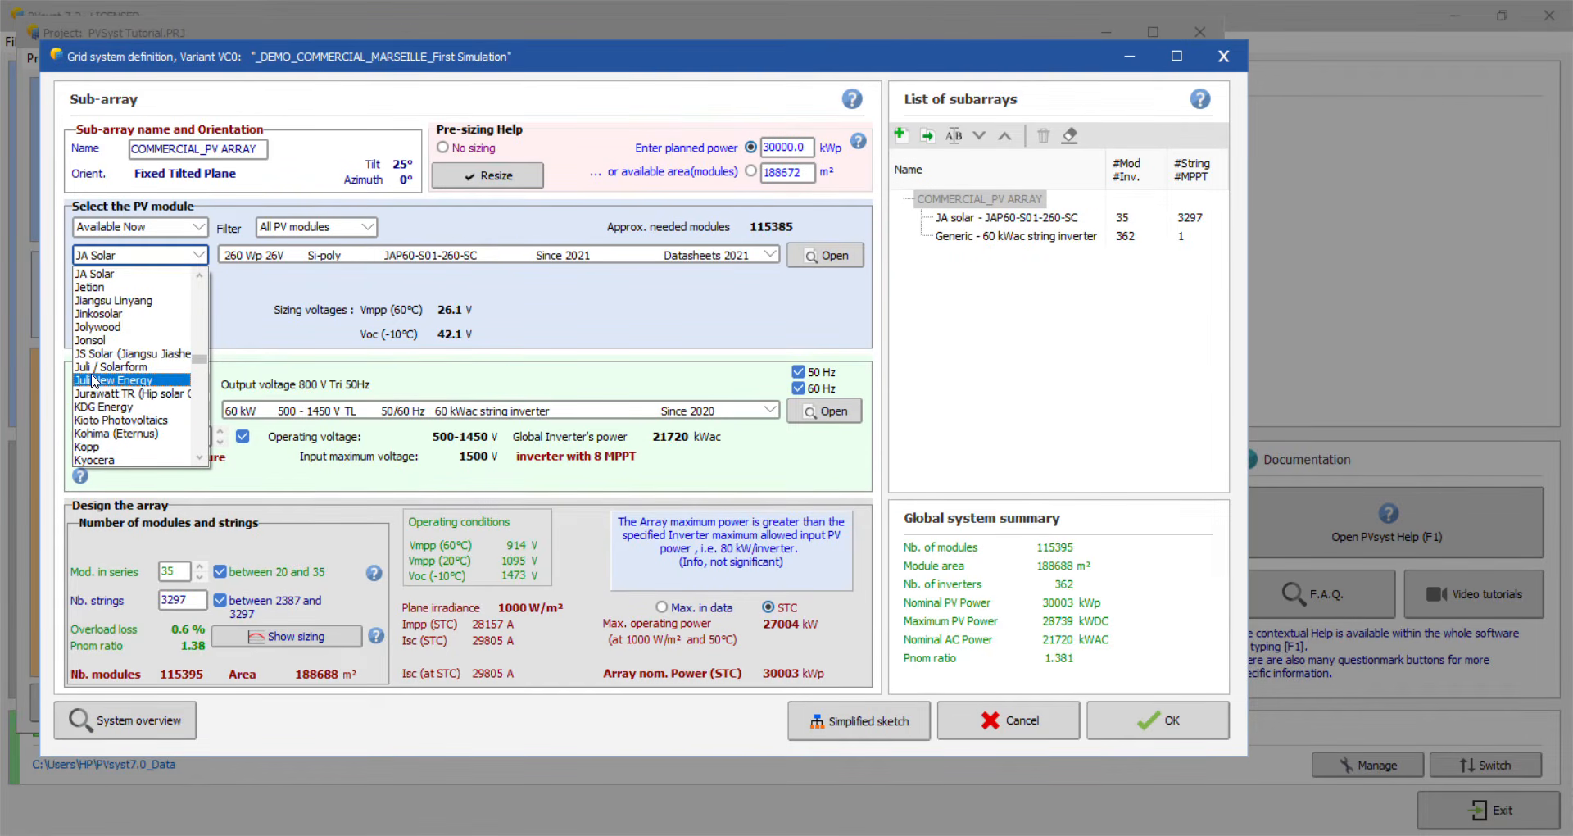
click(94, 274)
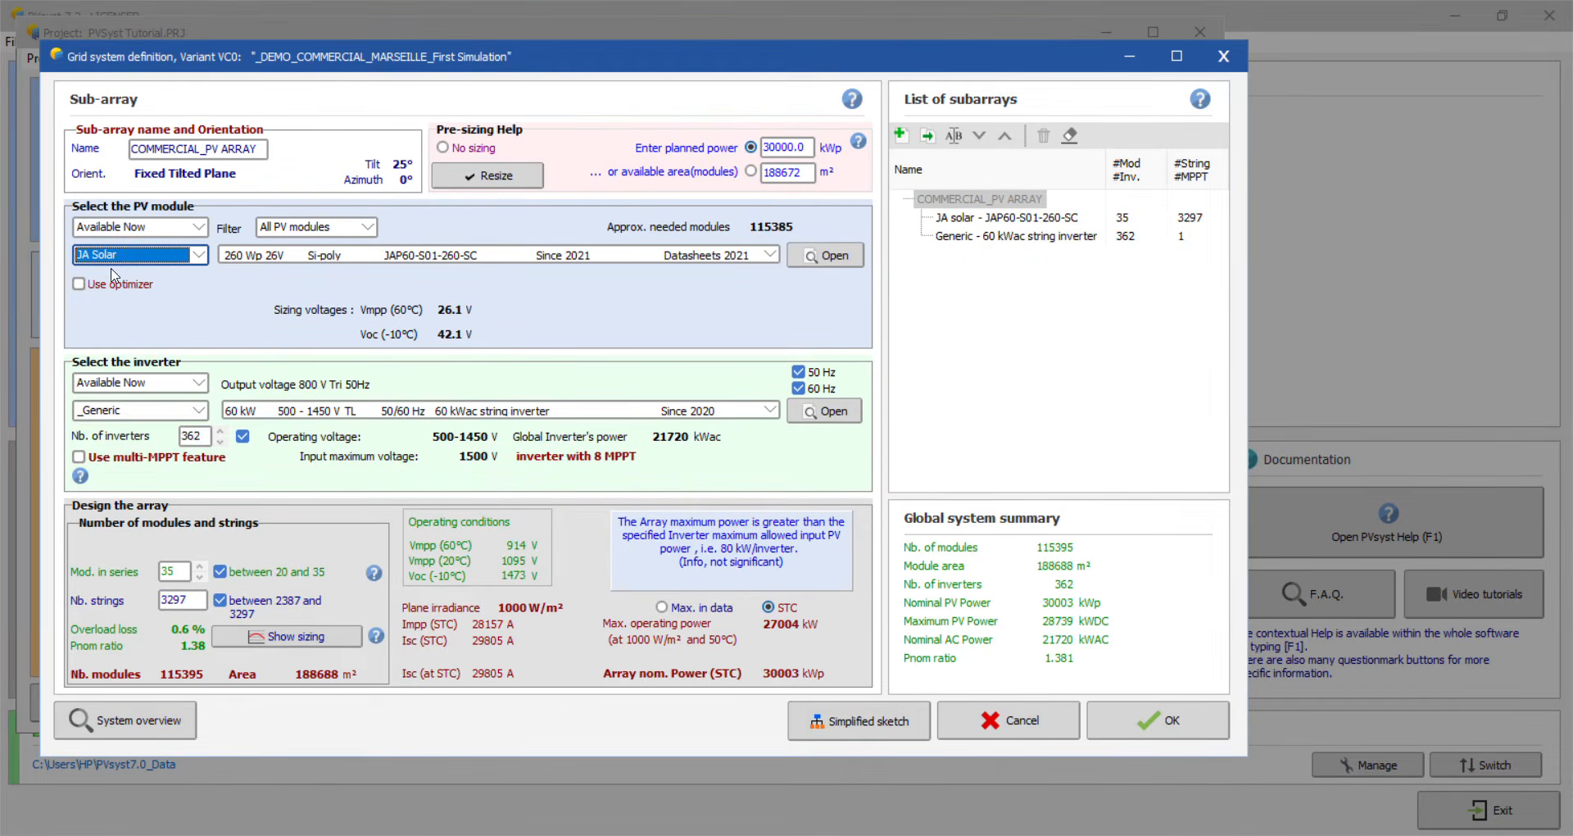
Step: Choose the JA Solar 545 Wp Si-mono module JAM72-S30-545-MR for the sub-array
click(768, 255)
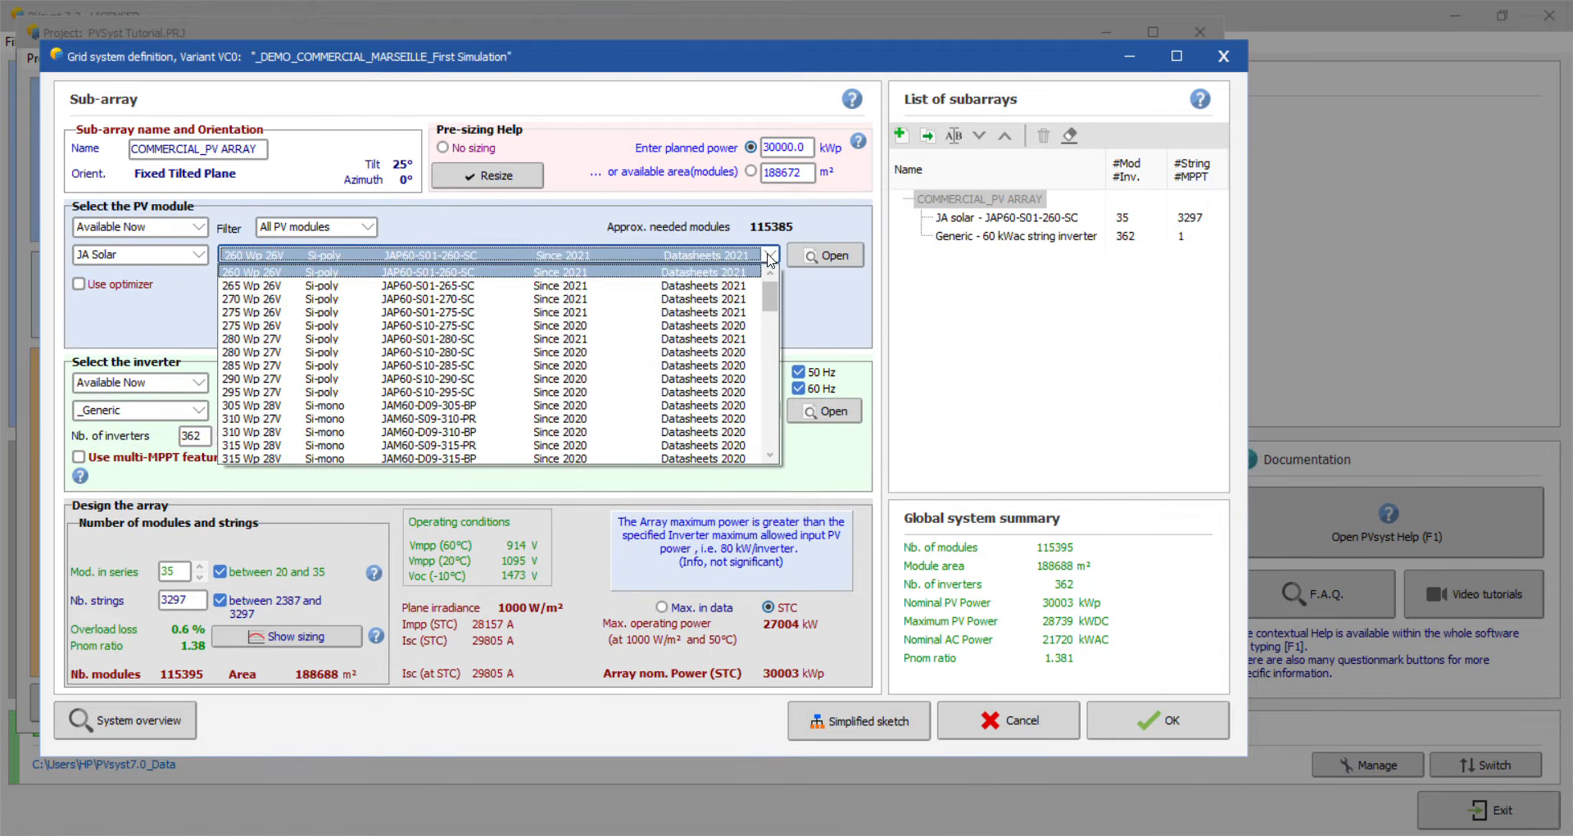
scroll(560, 398, down, 2)
scroll(559, 398, down, 10)
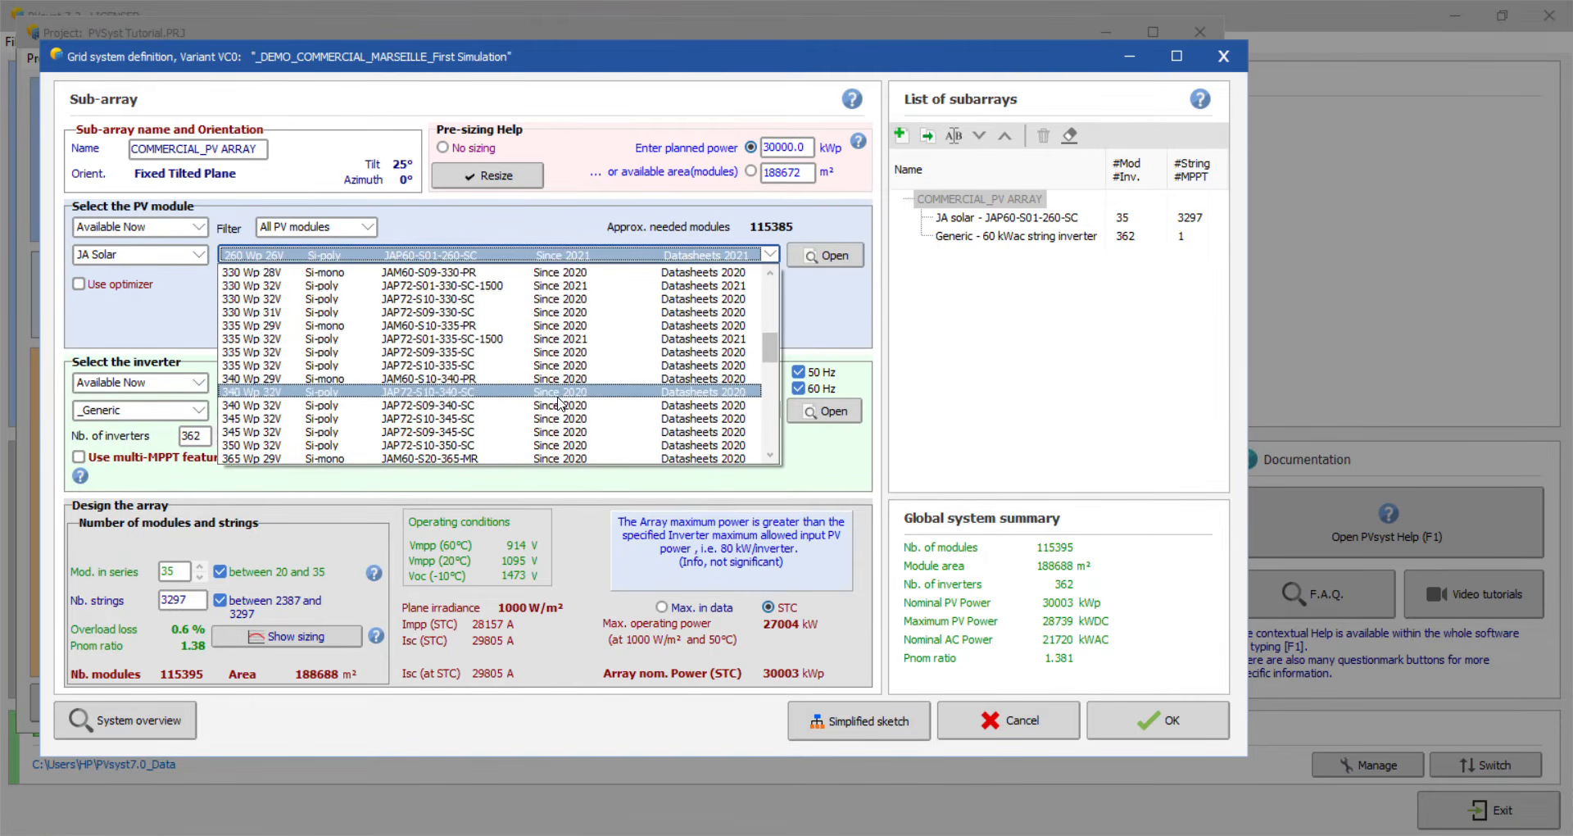
scroll(558, 418, down, 10)
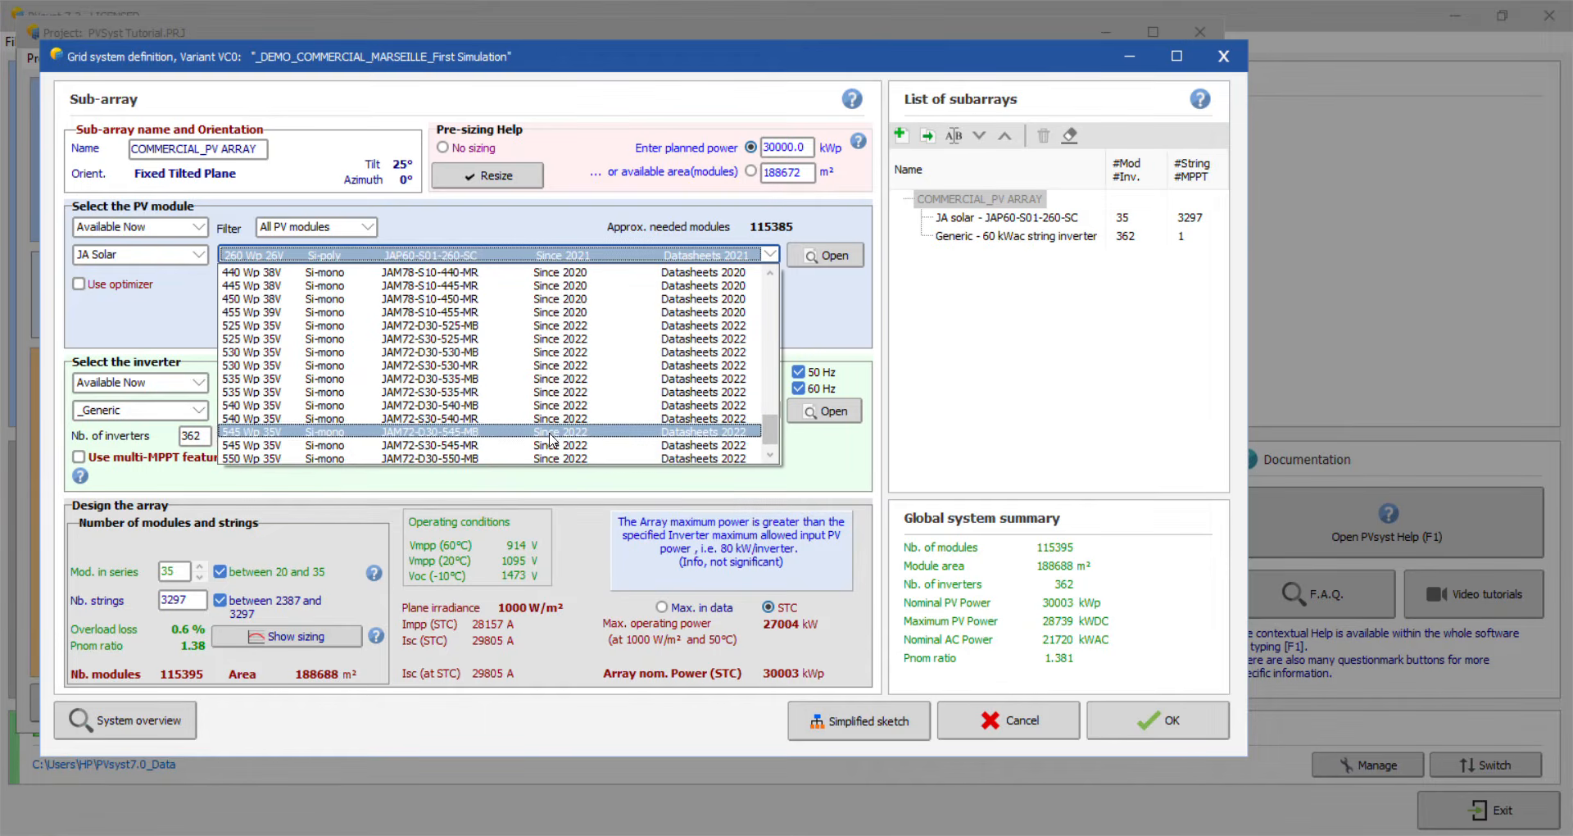
scroll(345, 457, up, 1)
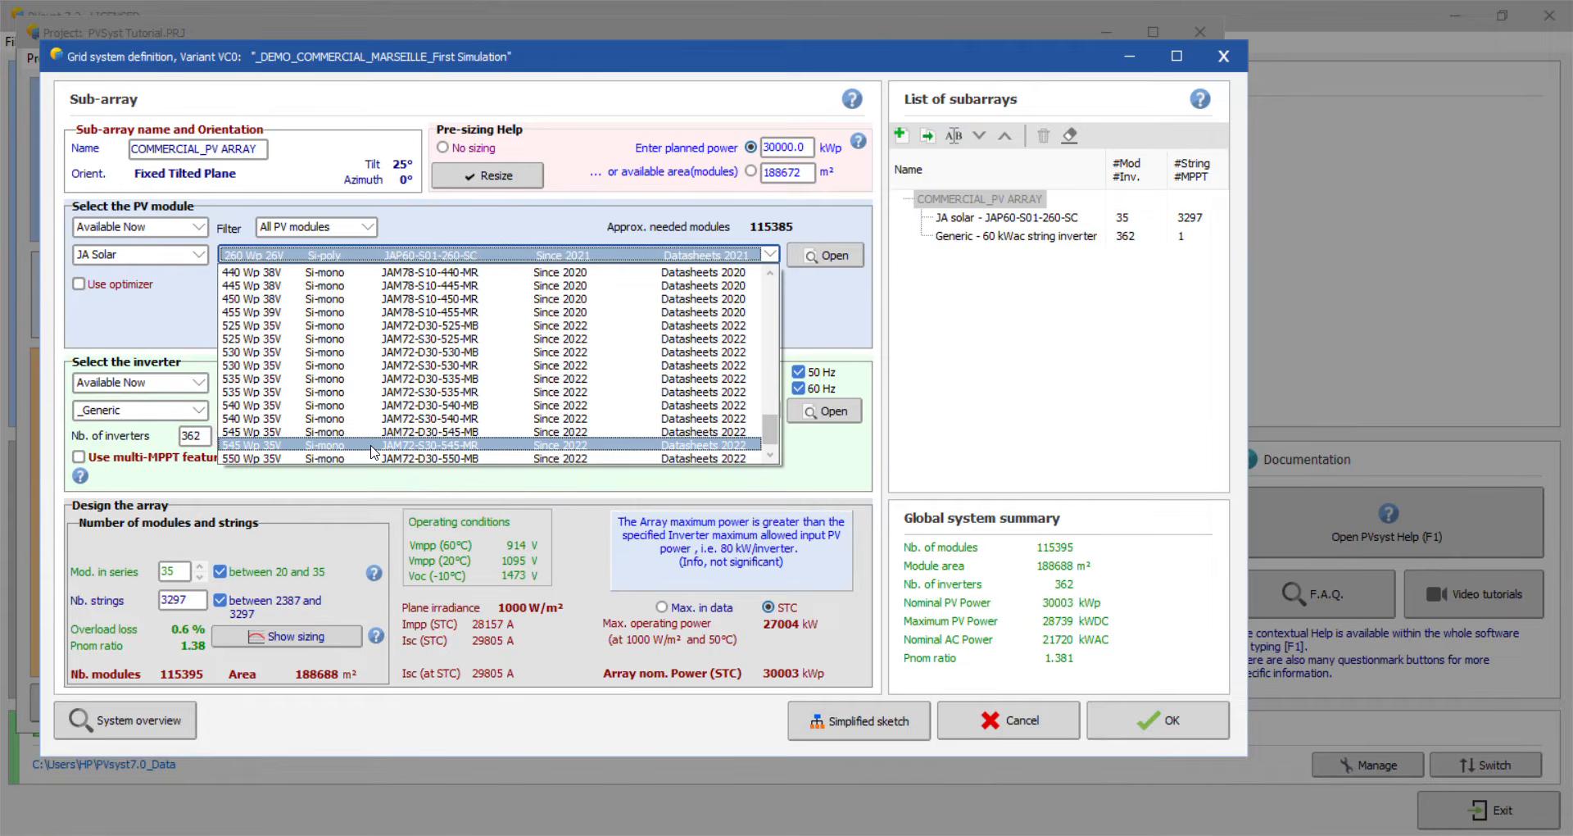
click(371, 445)
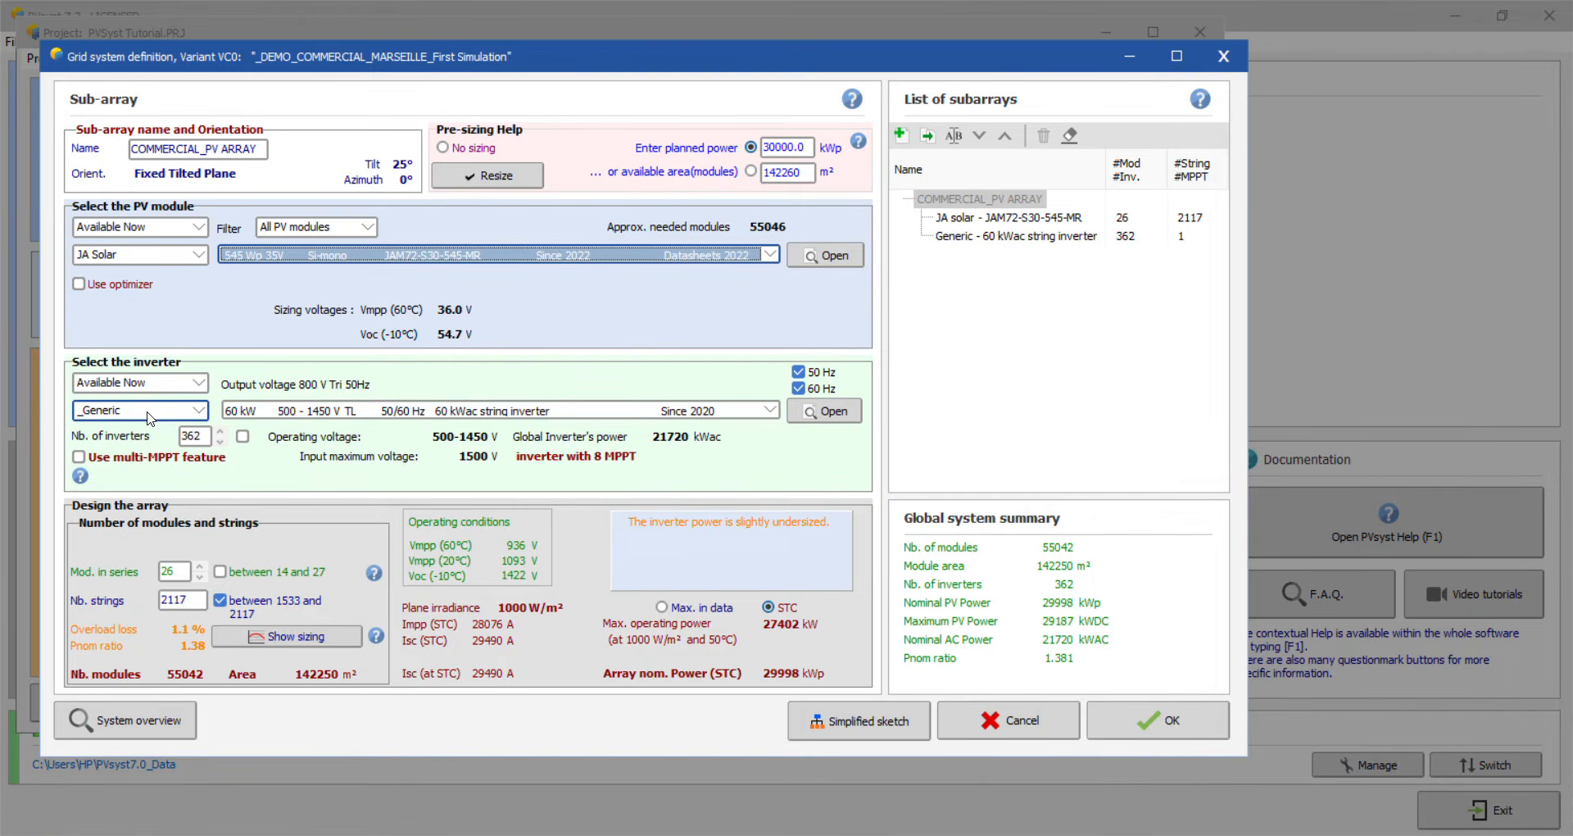
click(204, 415)
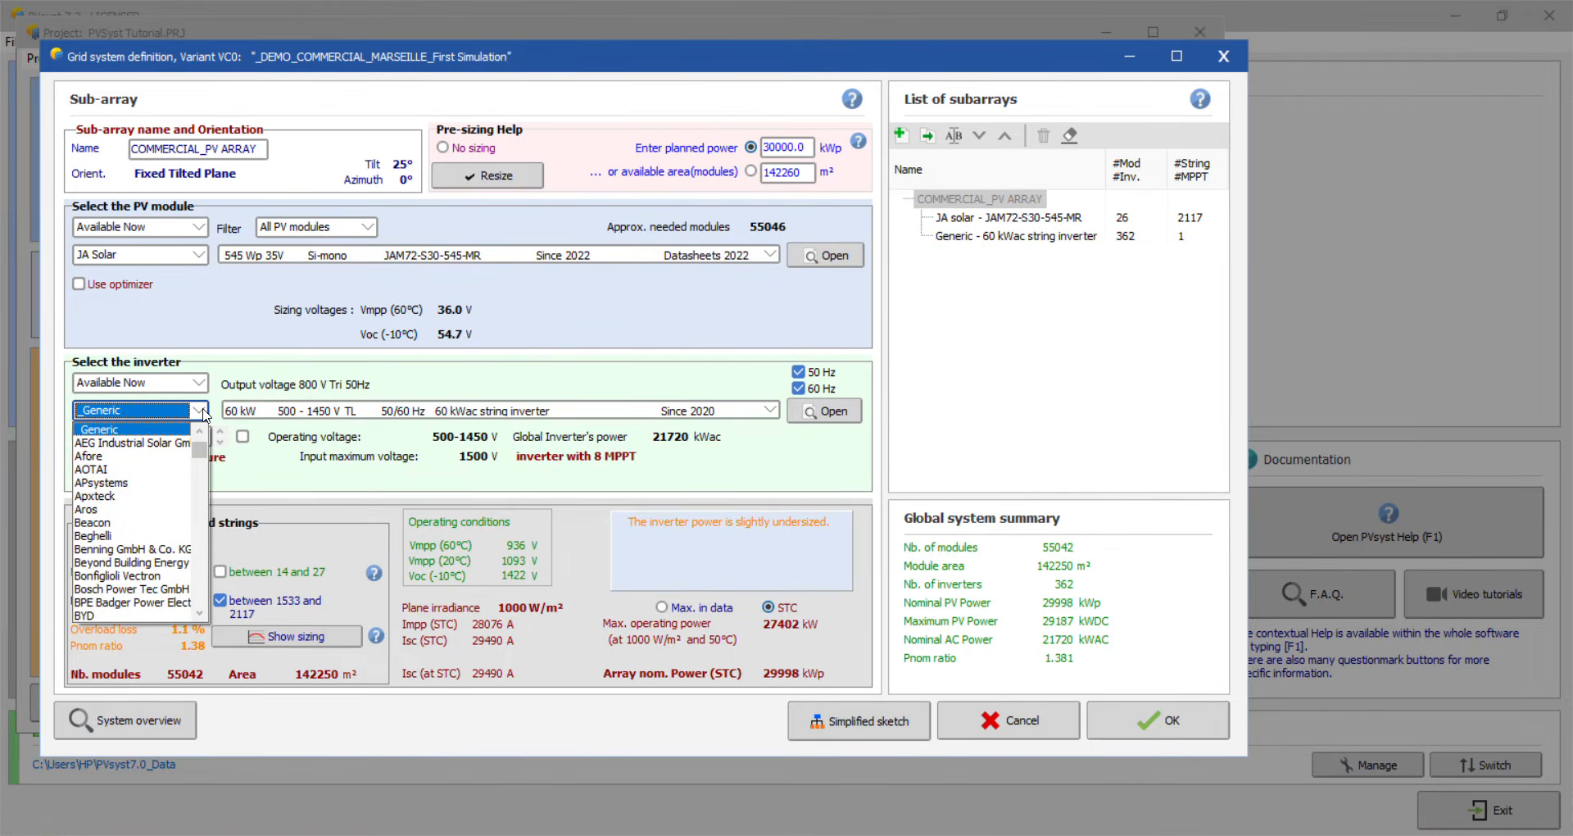
click(203, 415)
click(199, 383)
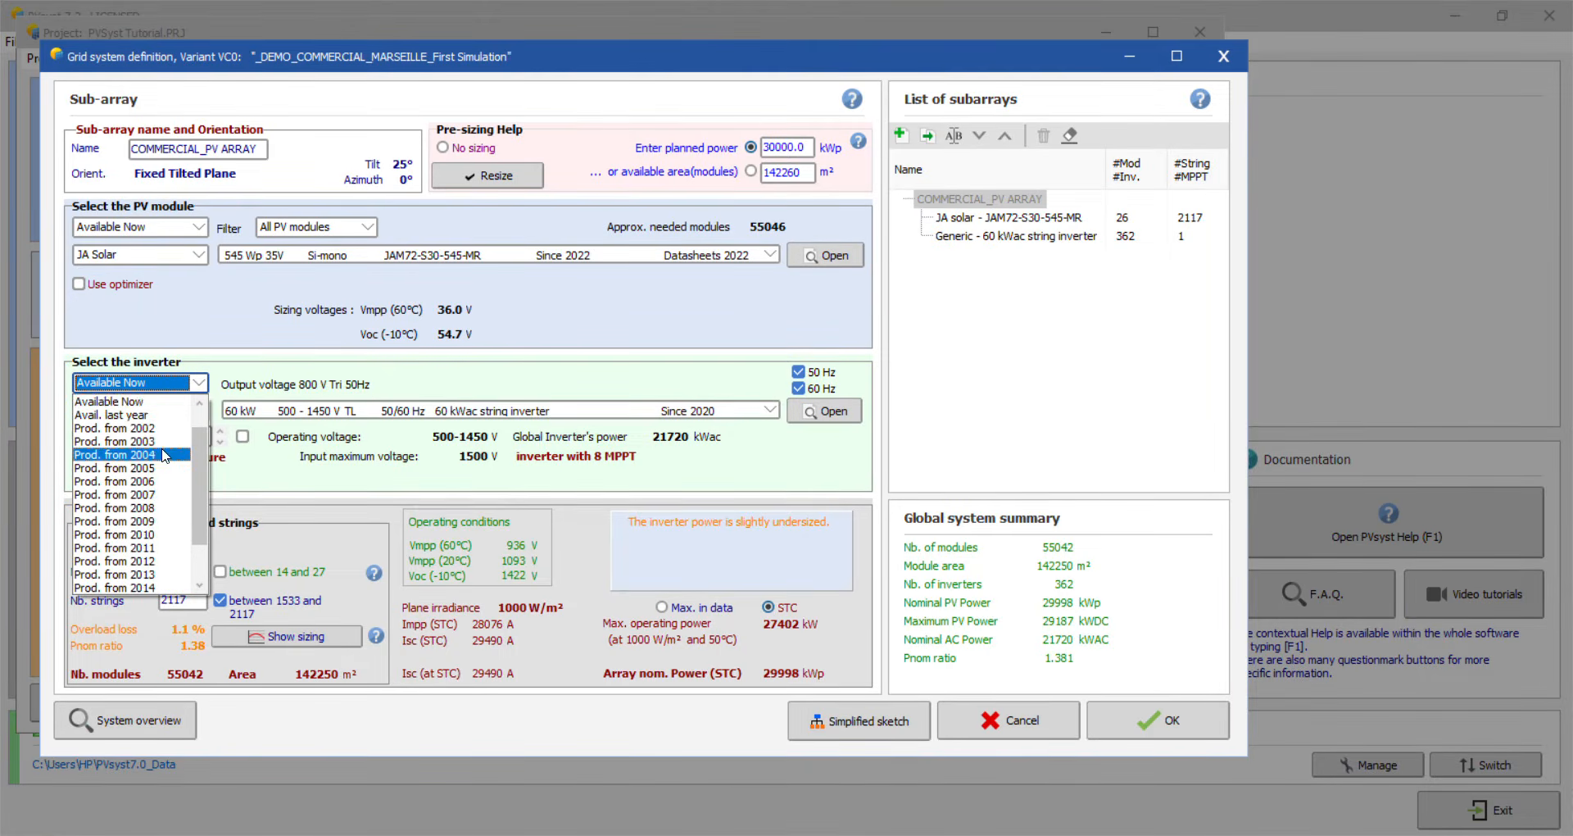
scroll(166, 478, down, 2)
click(168, 348)
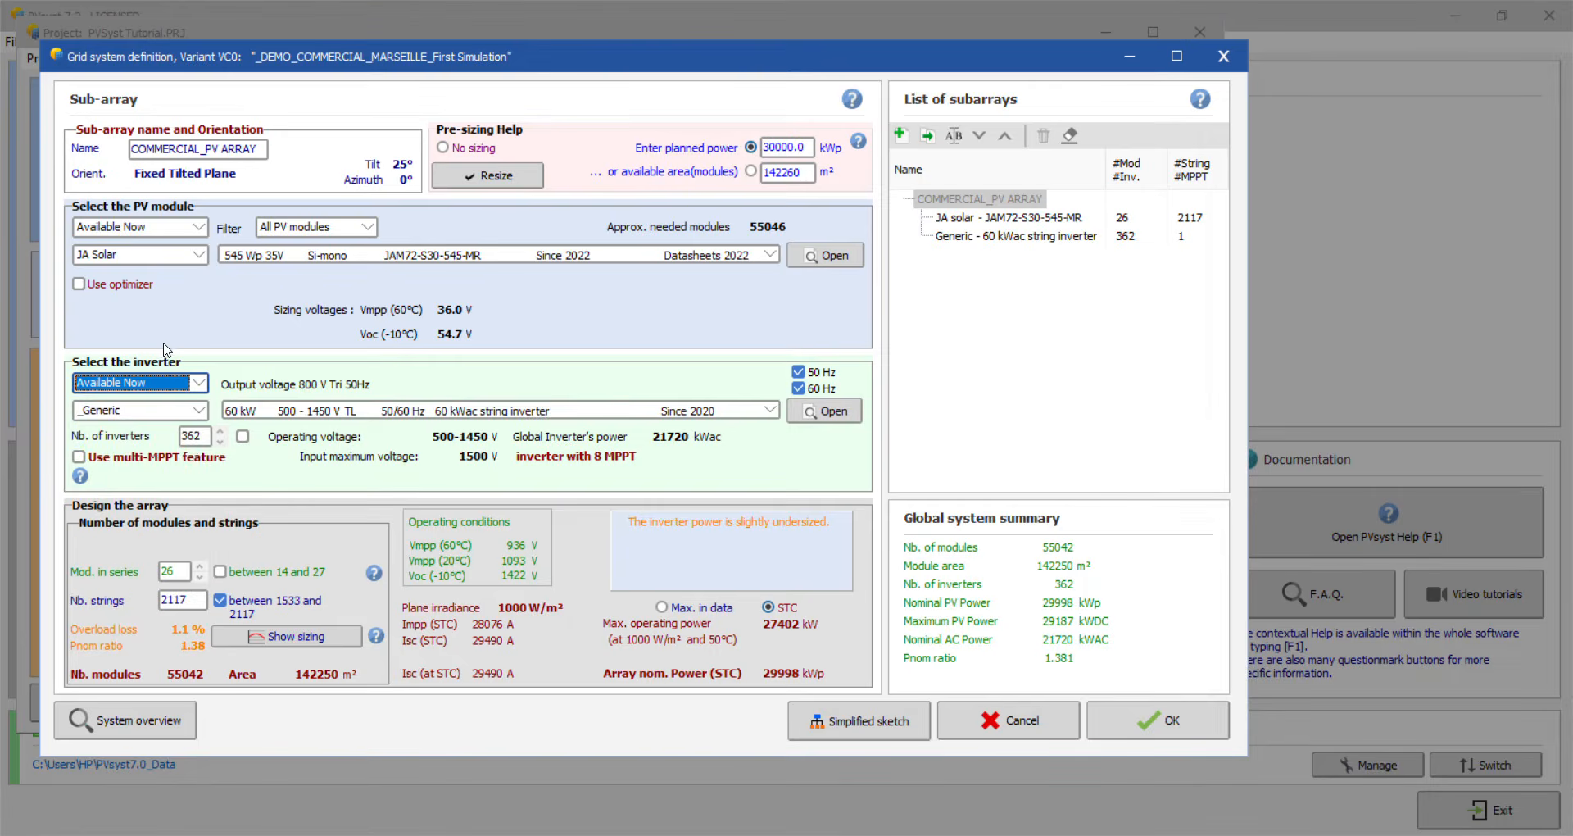
Step: Set the sub-array's inverter manufacturer to Sungrow
click(198, 410)
scroll(184, 500, down, 1)
key(s)
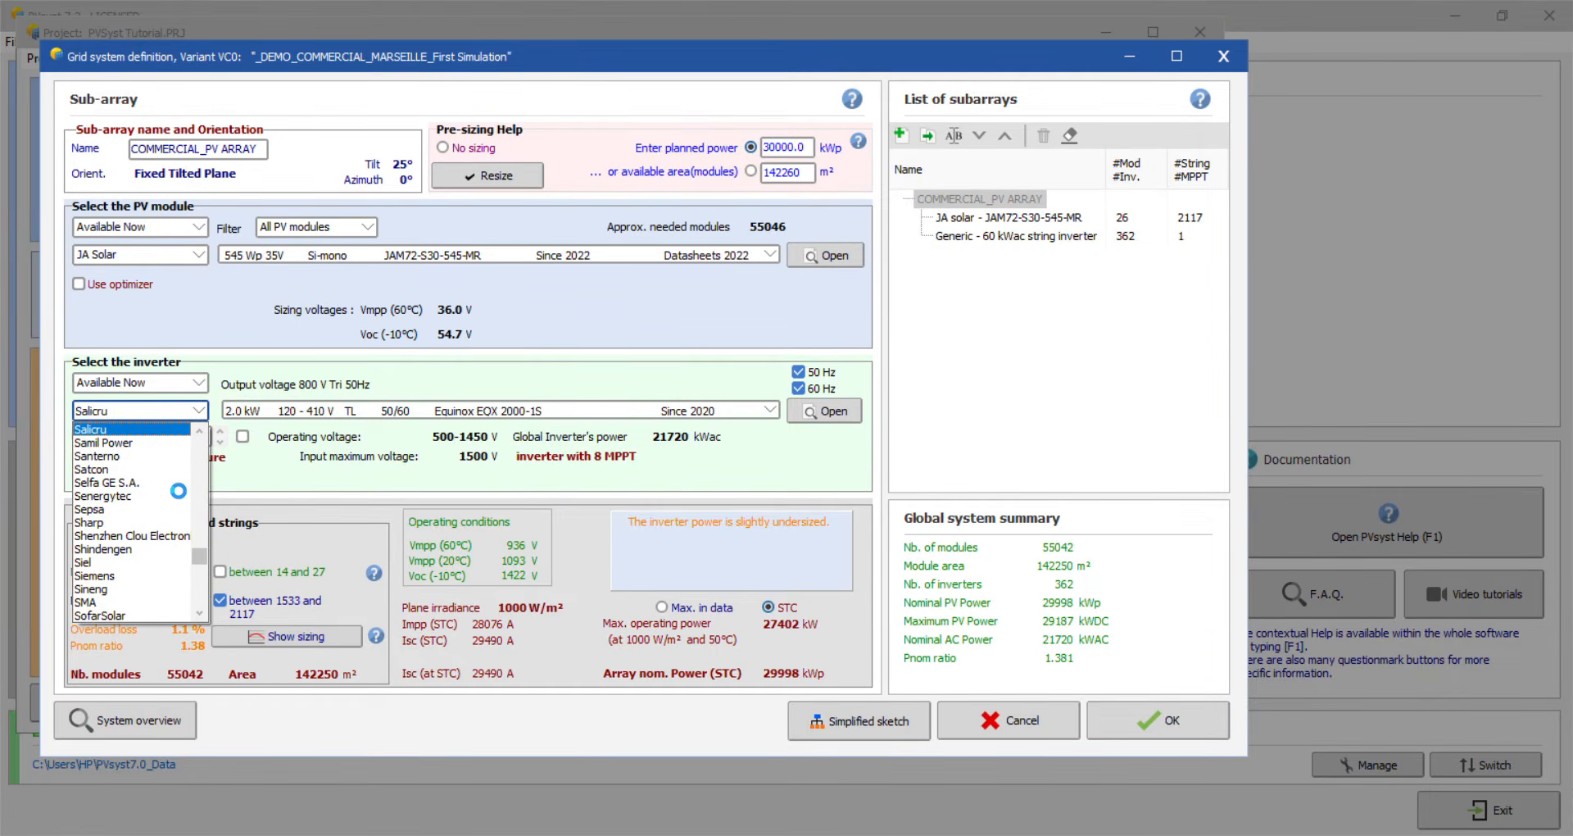
key(s)
key(s)
key(s)
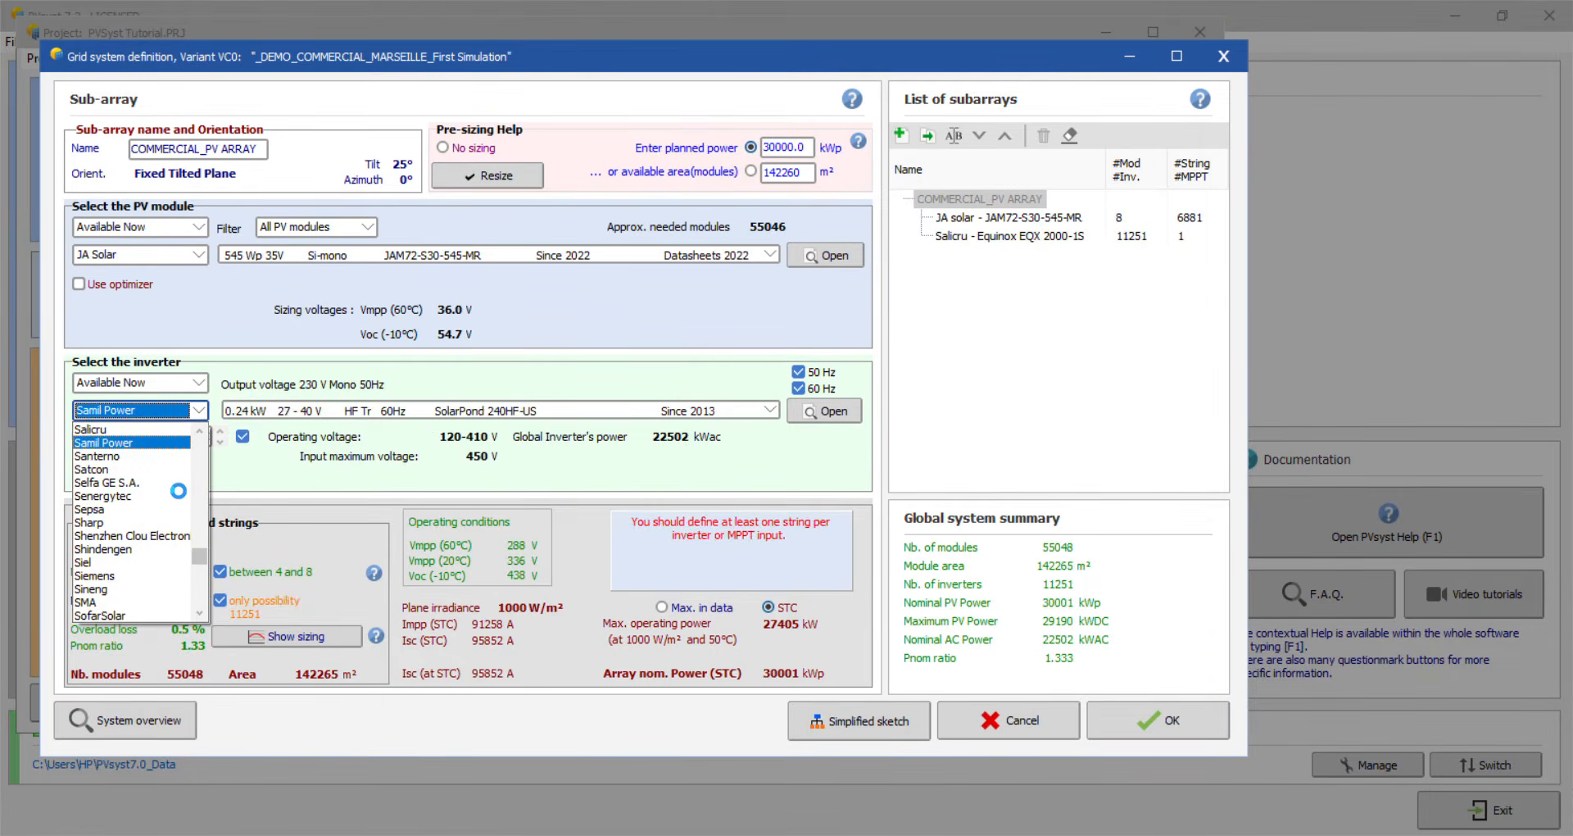
key(s)
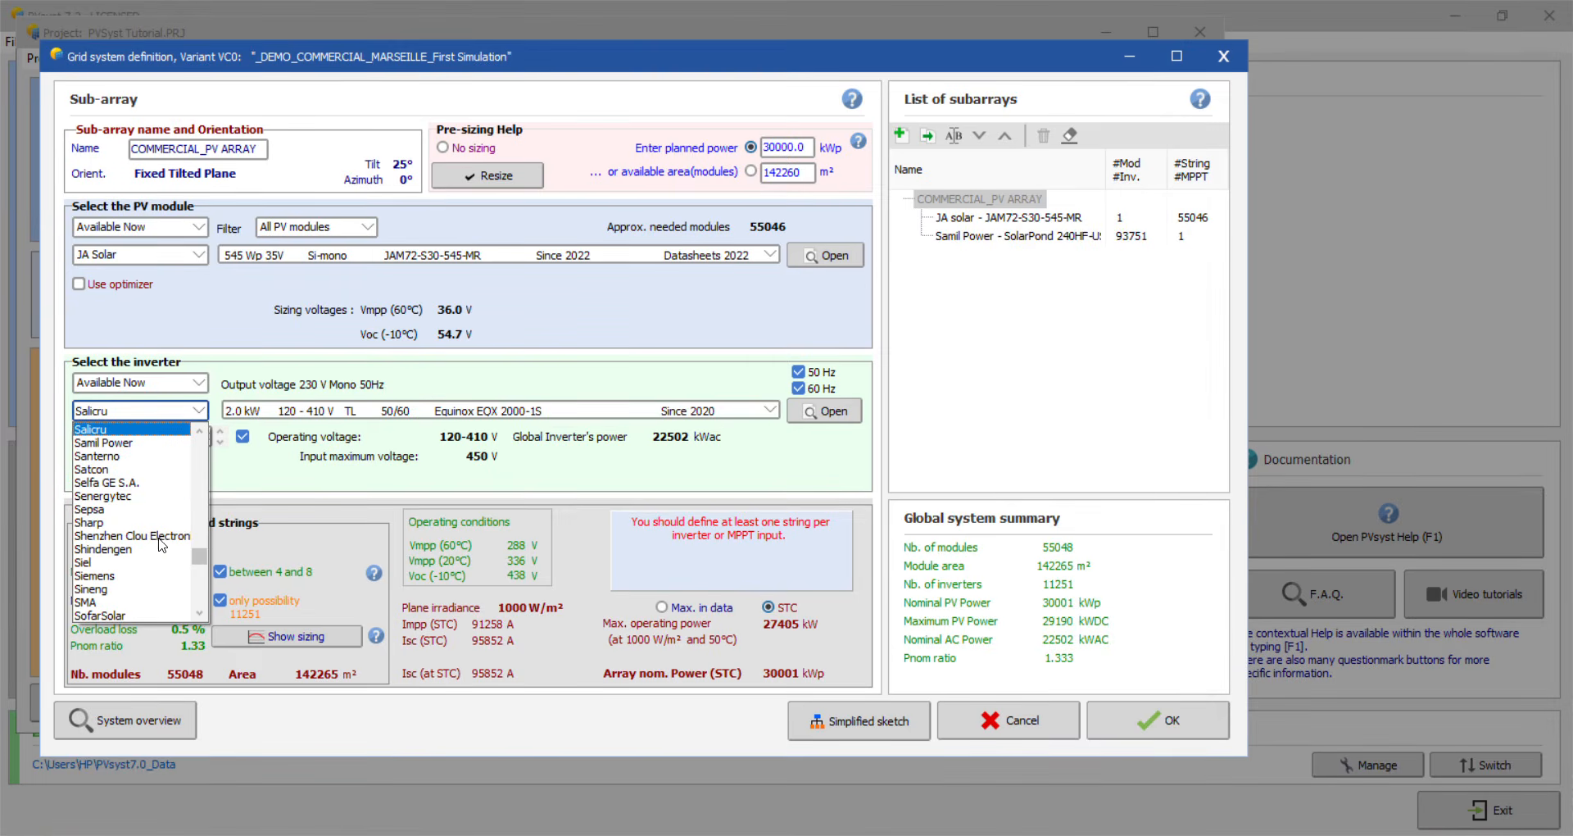
key(s)
click(202, 614)
click(202, 614)
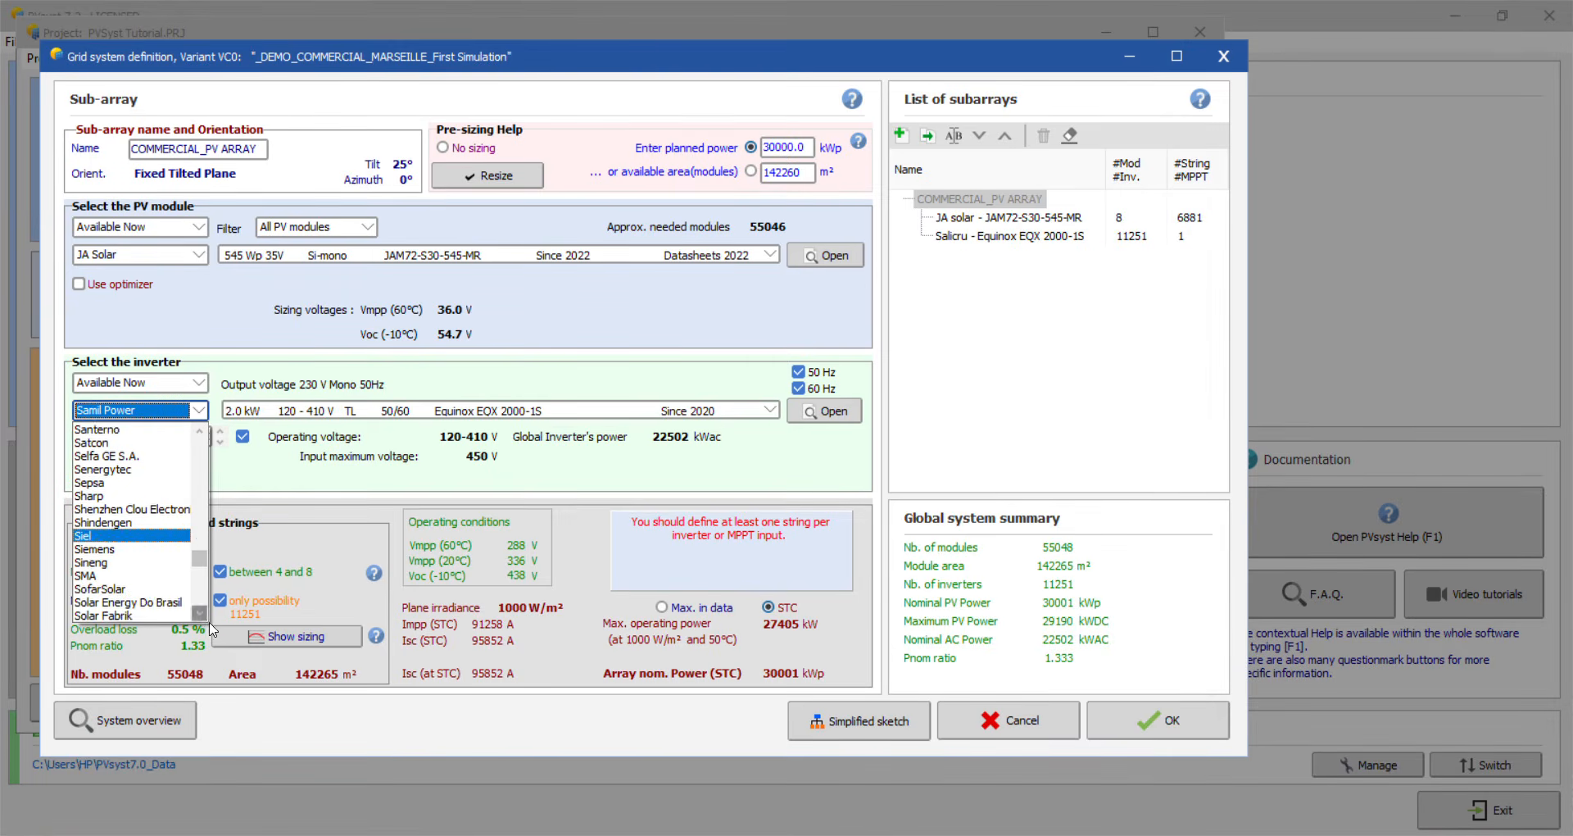
click(201, 614)
click(201, 614)
click(201, 614)
click(202, 613)
click(201, 614)
click(202, 614)
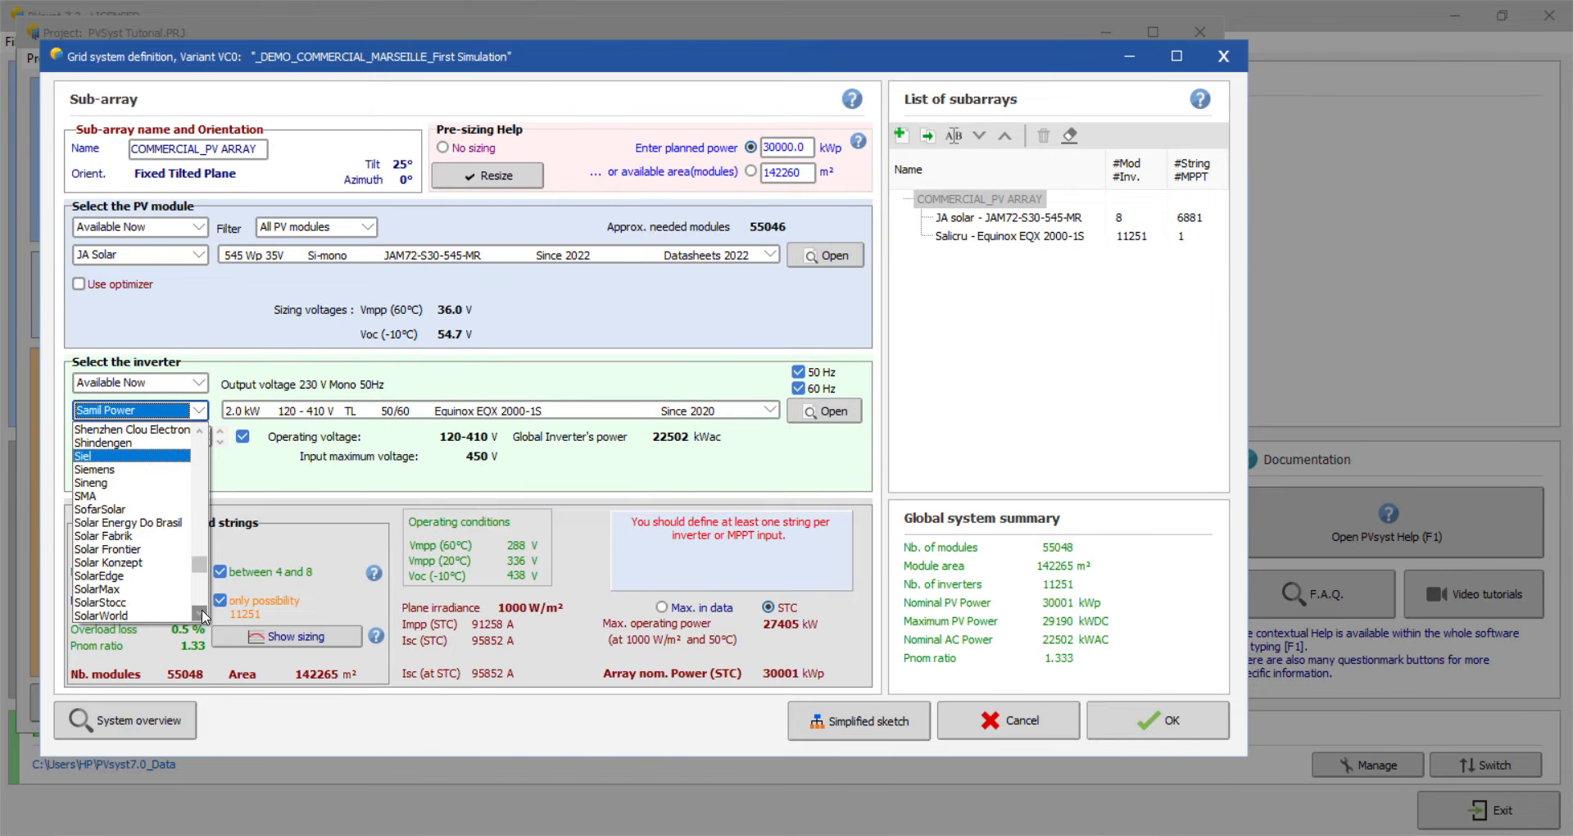
click(202, 614)
click(201, 614)
click(201, 614)
click(202, 614)
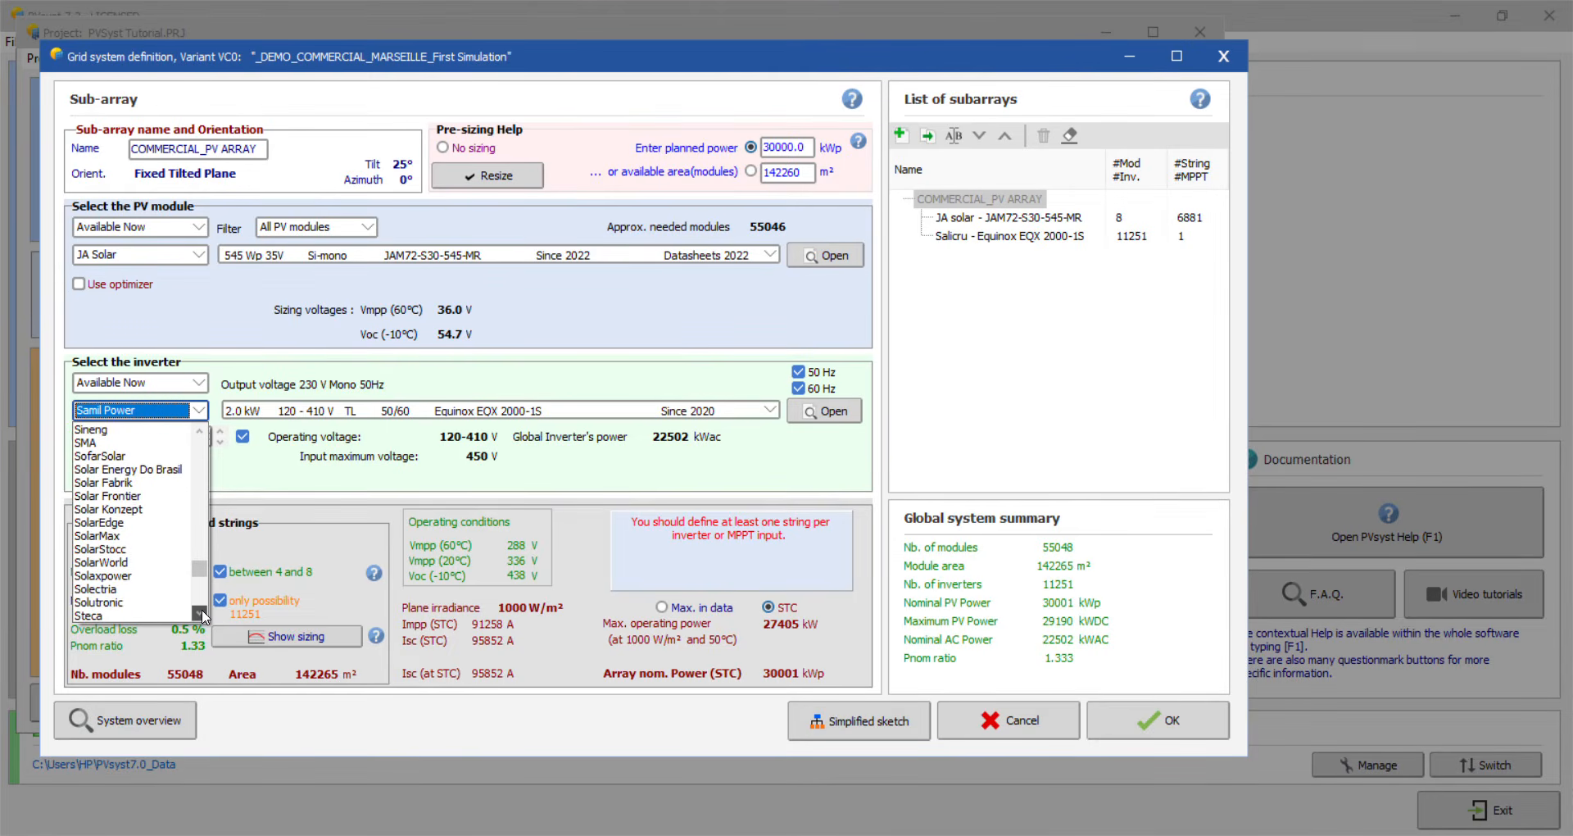
click(201, 613)
click(202, 614)
click(201, 614)
click(201, 614)
click(202, 613)
click(202, 613)
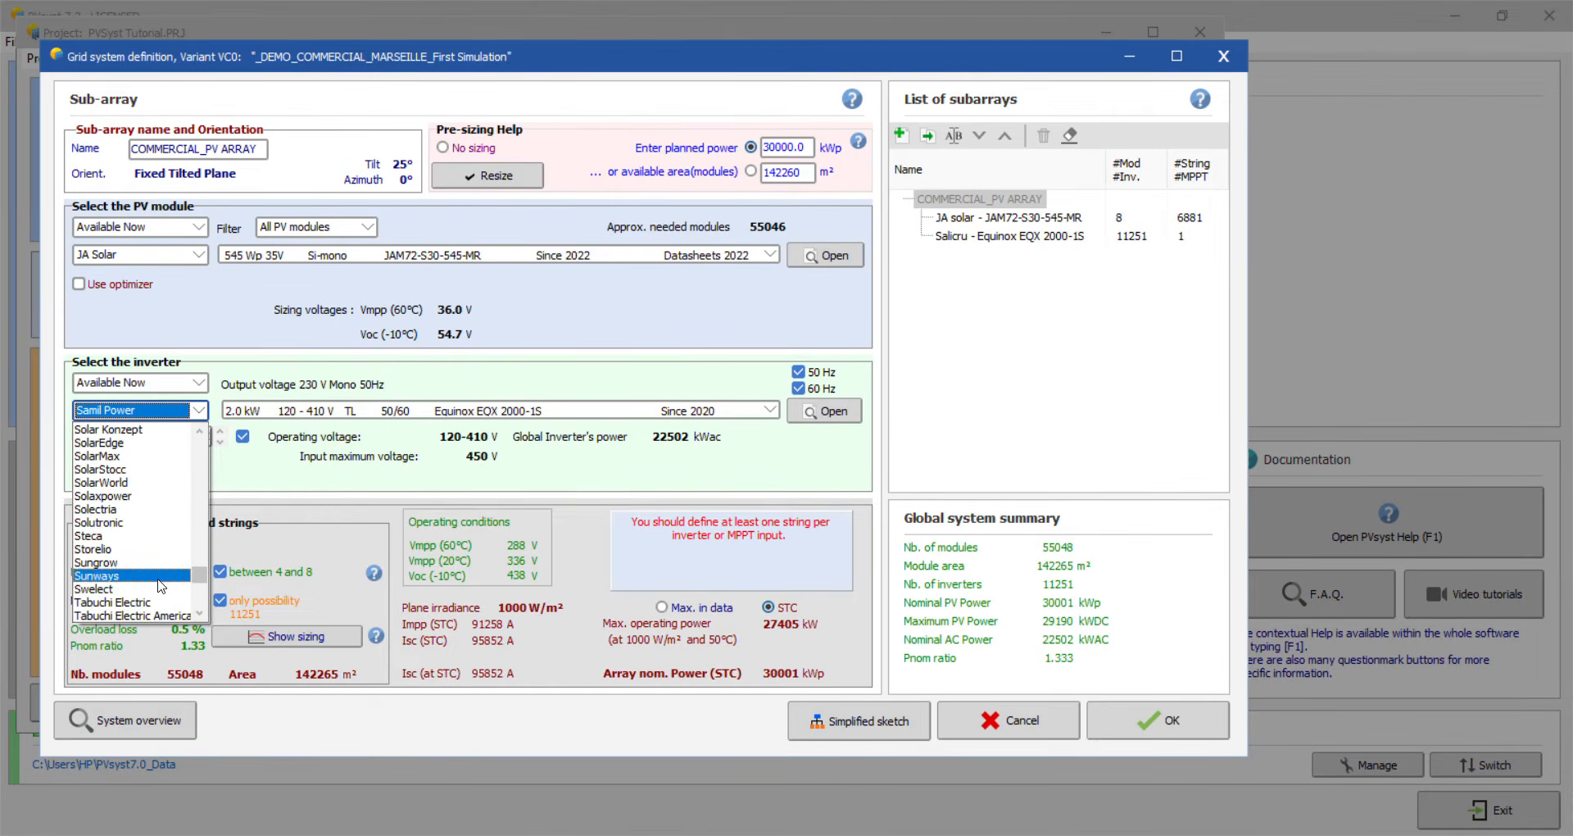
click(96, 563)
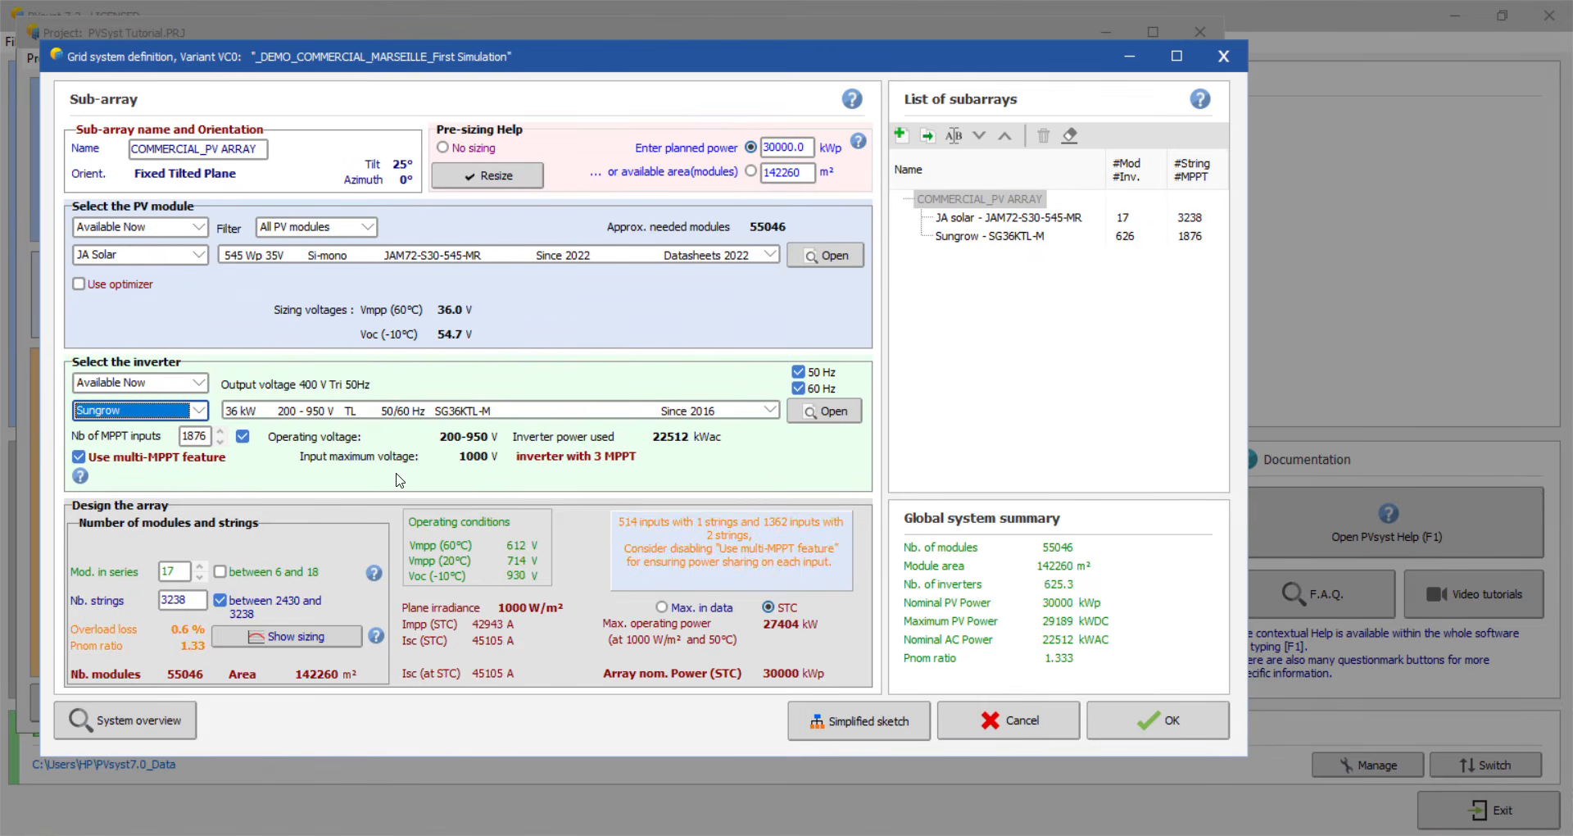
Step: Choose the 100 kW Sungrow SG110-CX inverter and disable its multi-MPPT feature
click(772, 410)
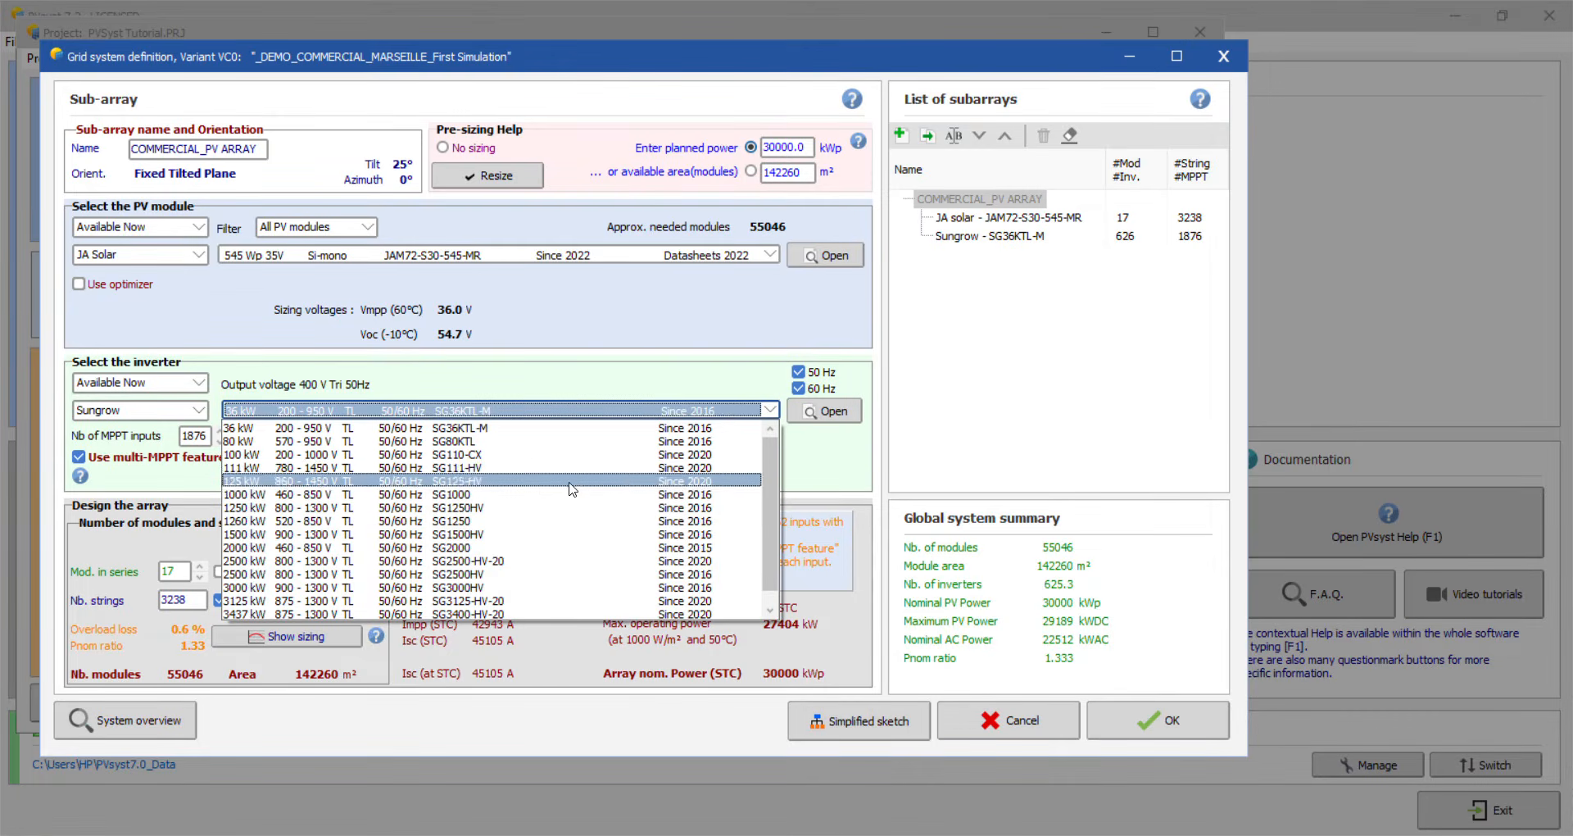
click(568, 457)
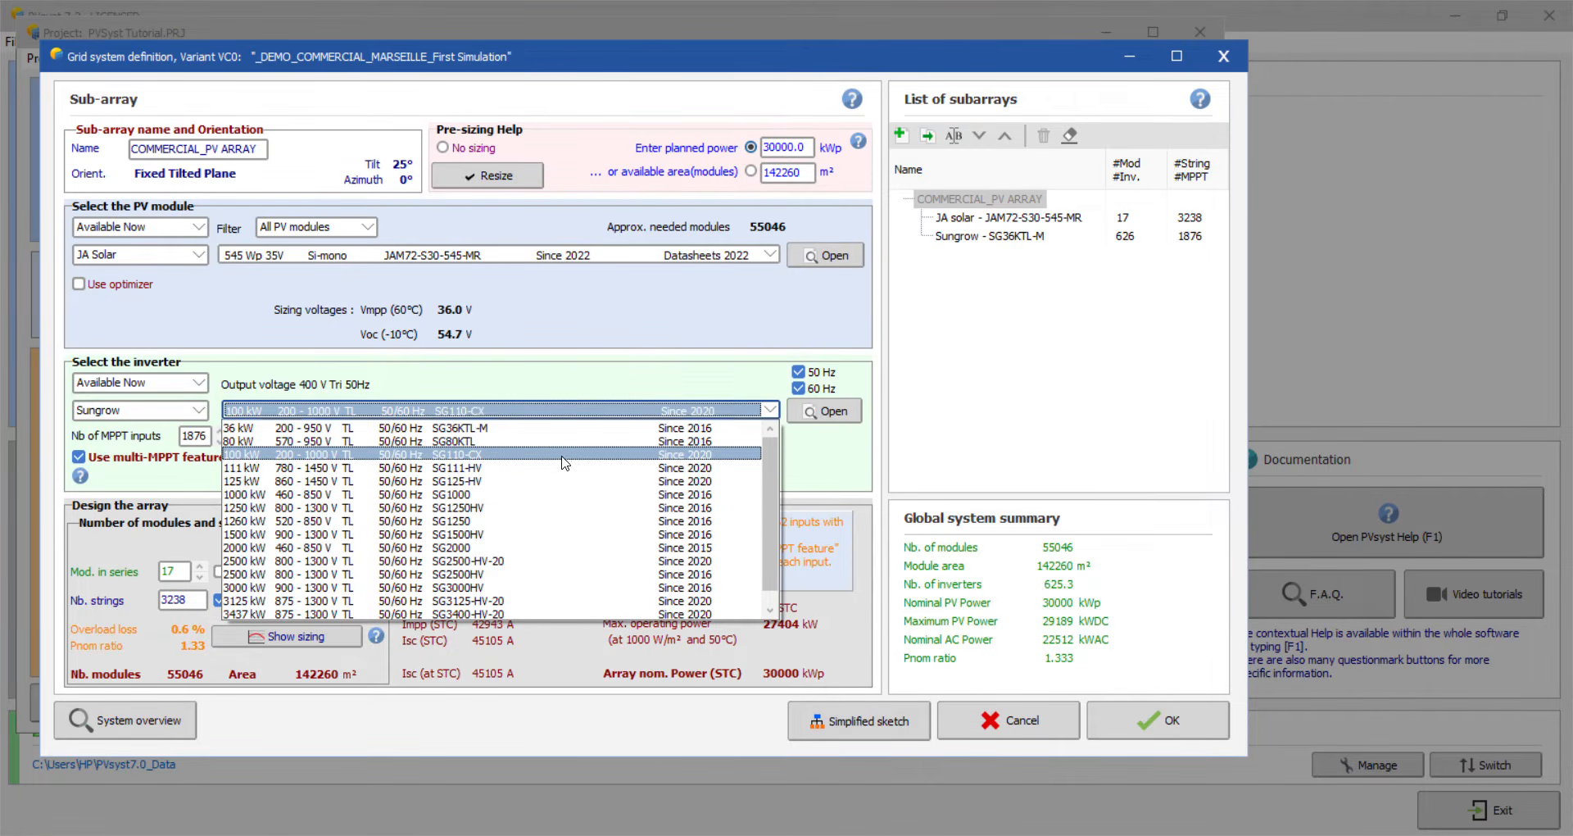
click(79, 457)
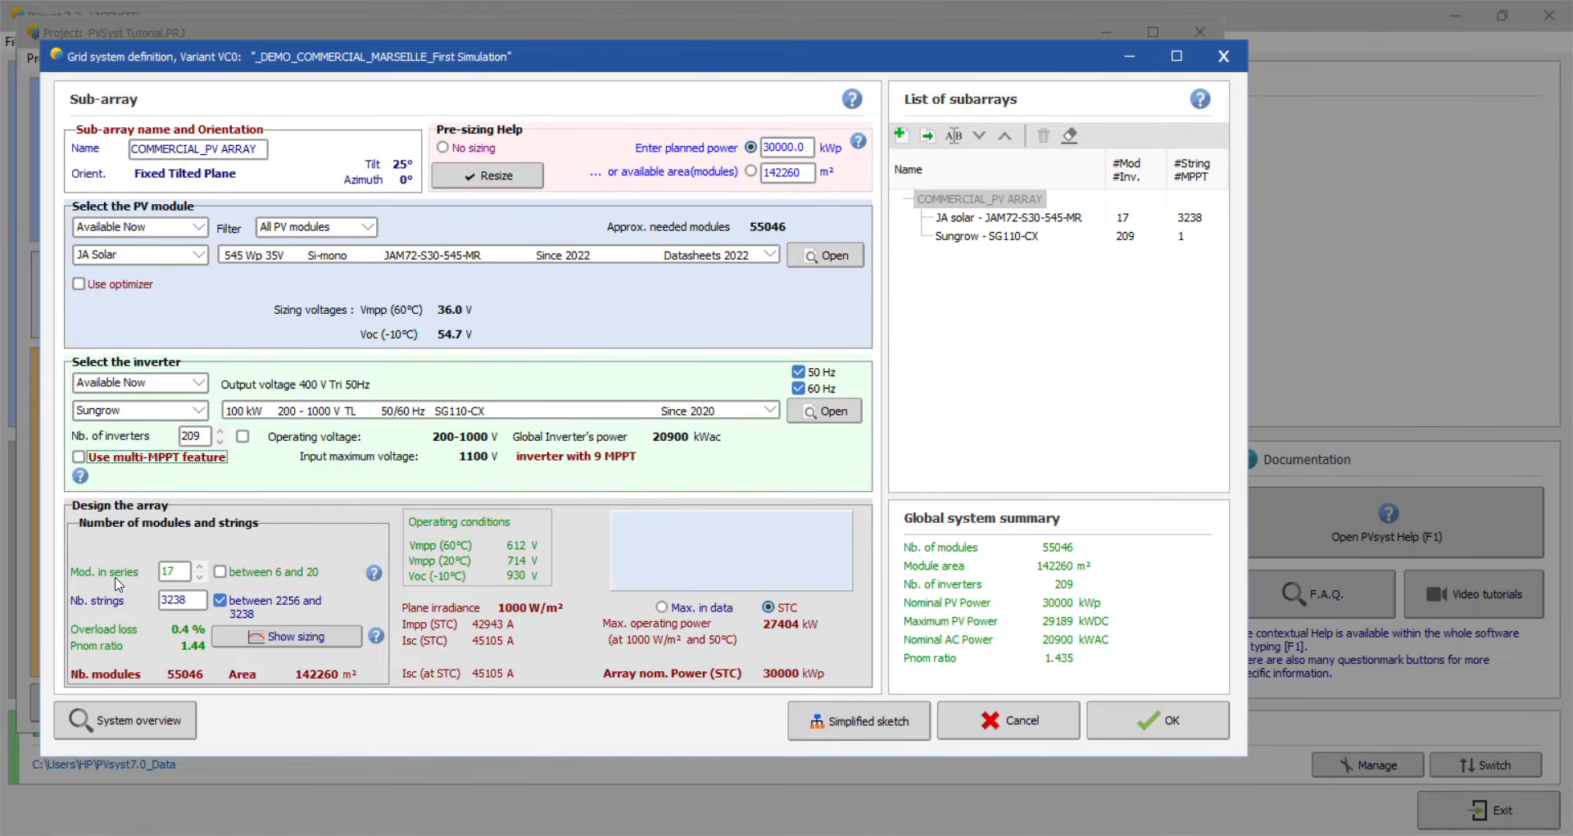
Step: Review the array/inverter sizing conditions and accept the system definition
double_click(165, 572)
click(176, 606)
click(297, 639)
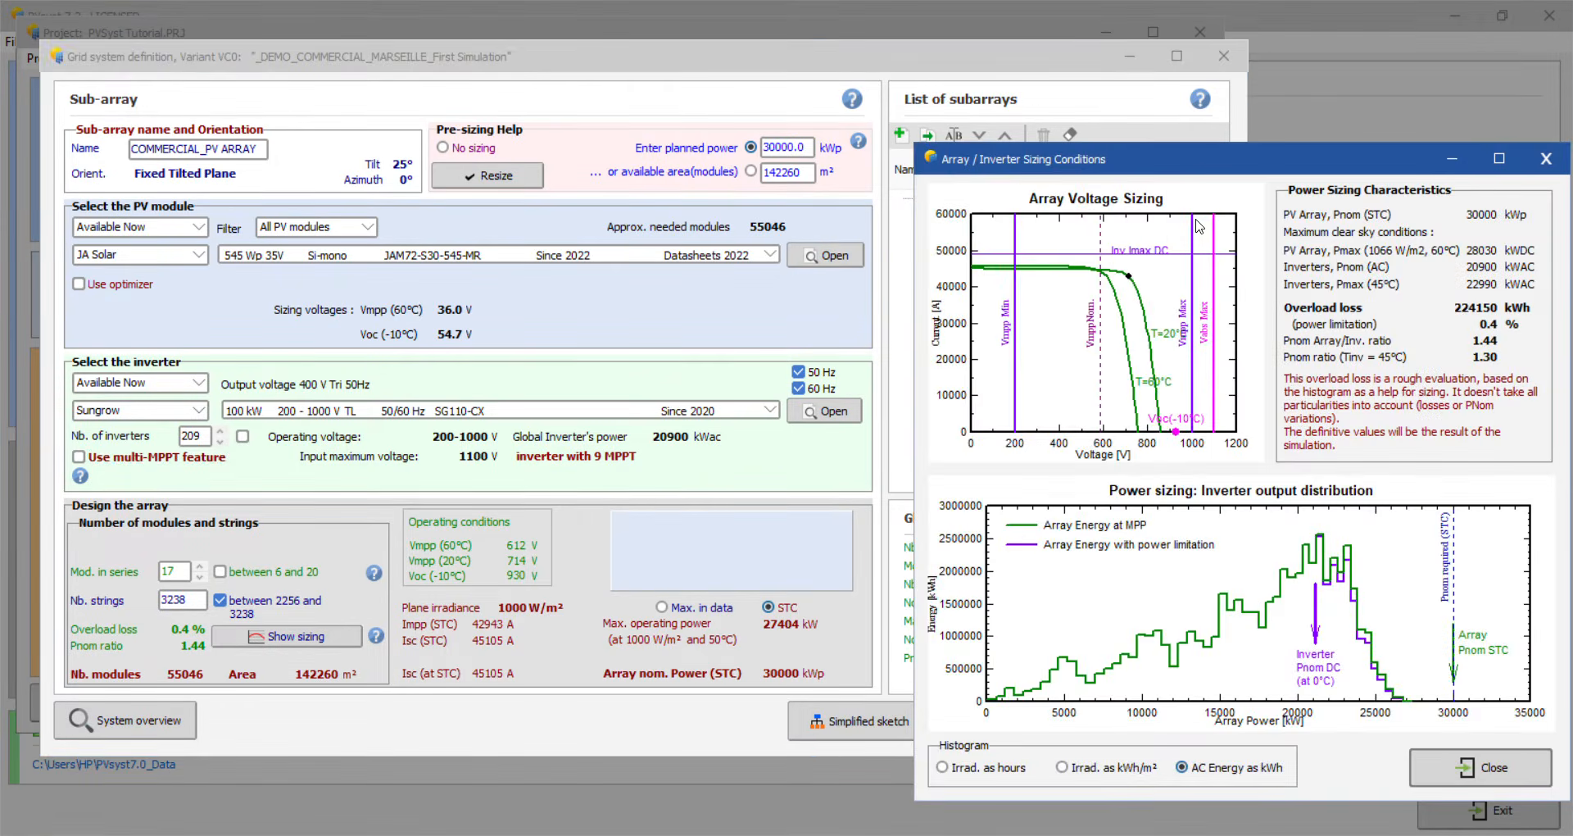
drag(1238, 153, 761, 63)
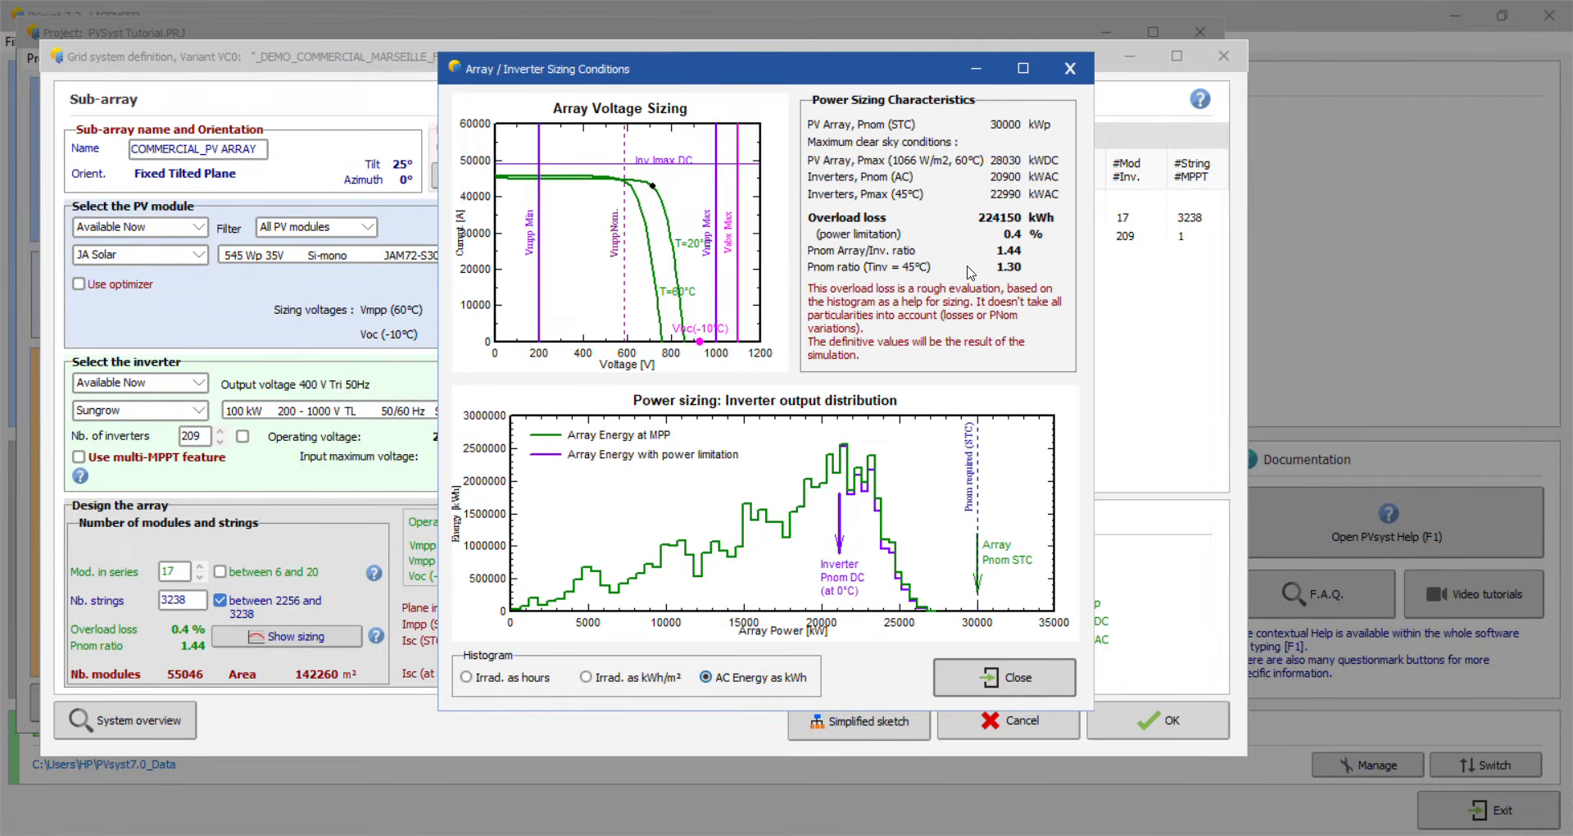
click(1030, 687)
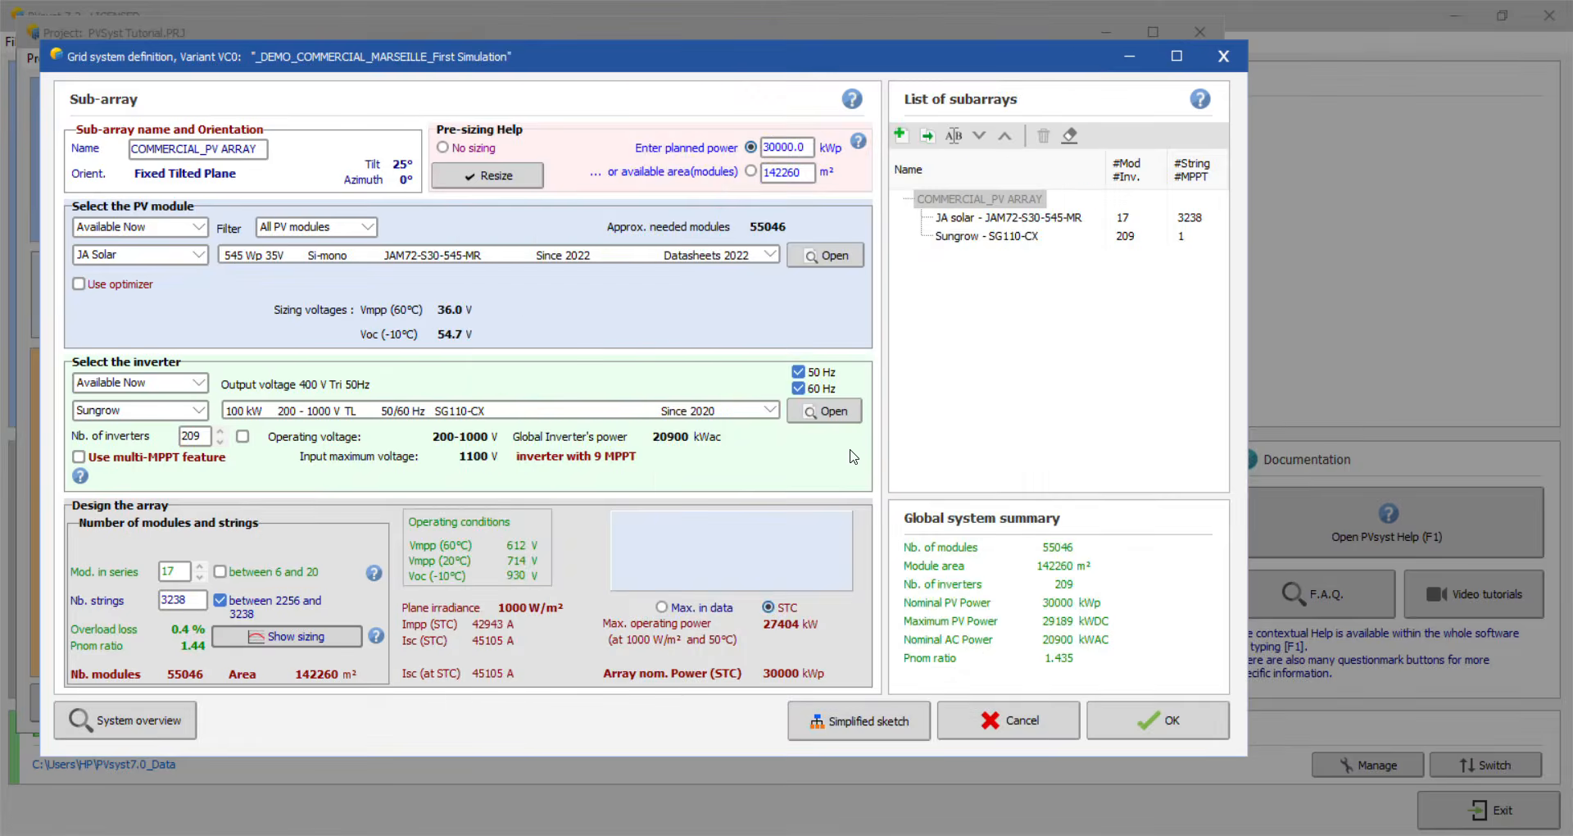
click(1173, 723)
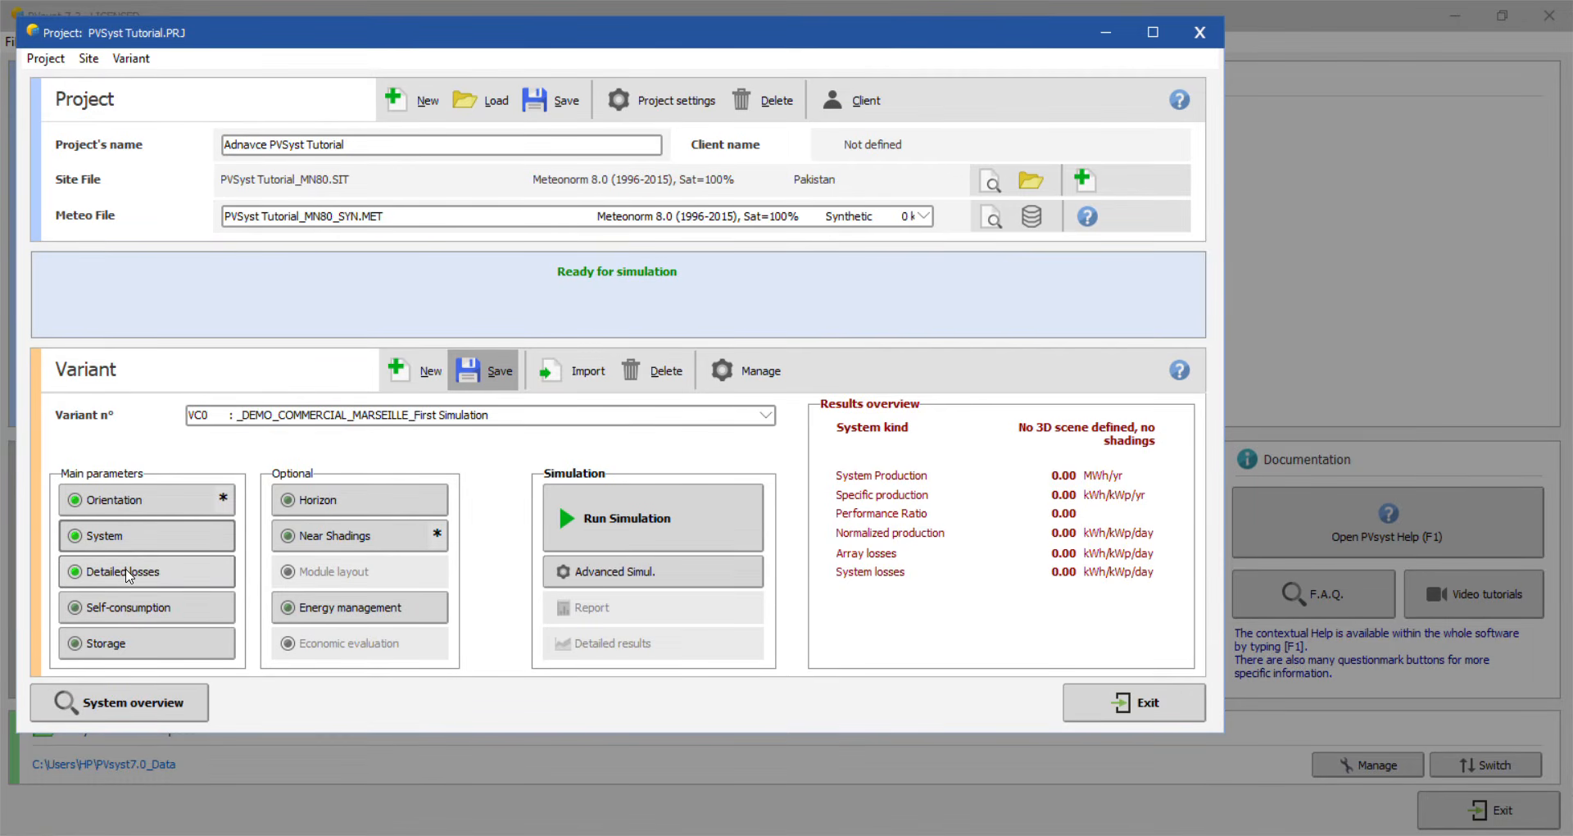
Step: Open the variant's detailed losses and set the constant thermal loss factor Uc to 29 W/m²K
click(127, 573)
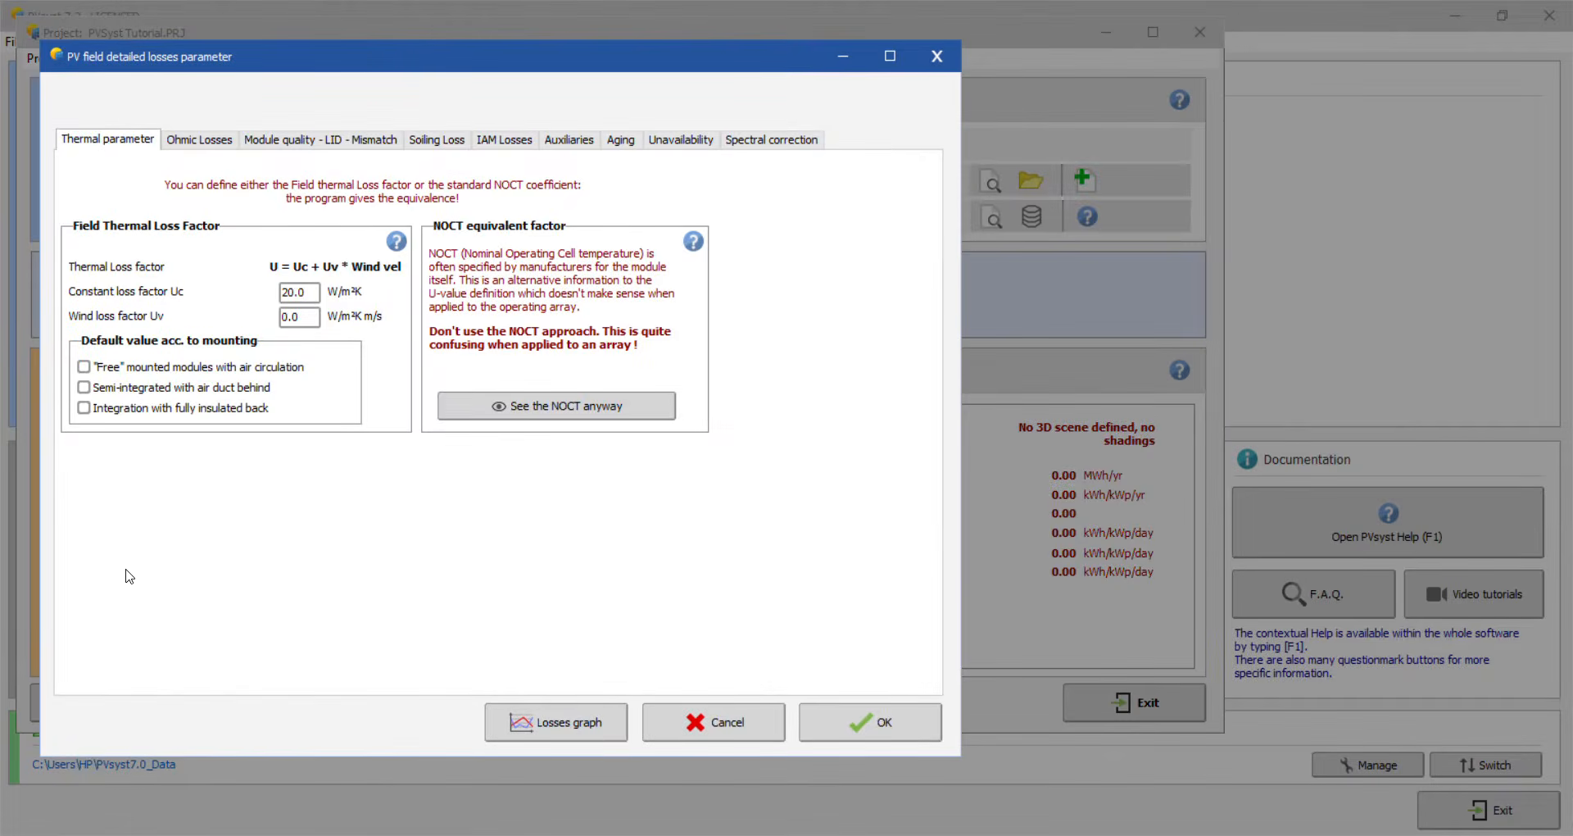
click(304, 296)
drag(309, 294, 209, 298)
text(29)
key(Return)
Step: Enable the AC circuit ohmic loss and specify the DC ohmic losses by the default 1.50 % loss fraction at STC
click(168, 147)
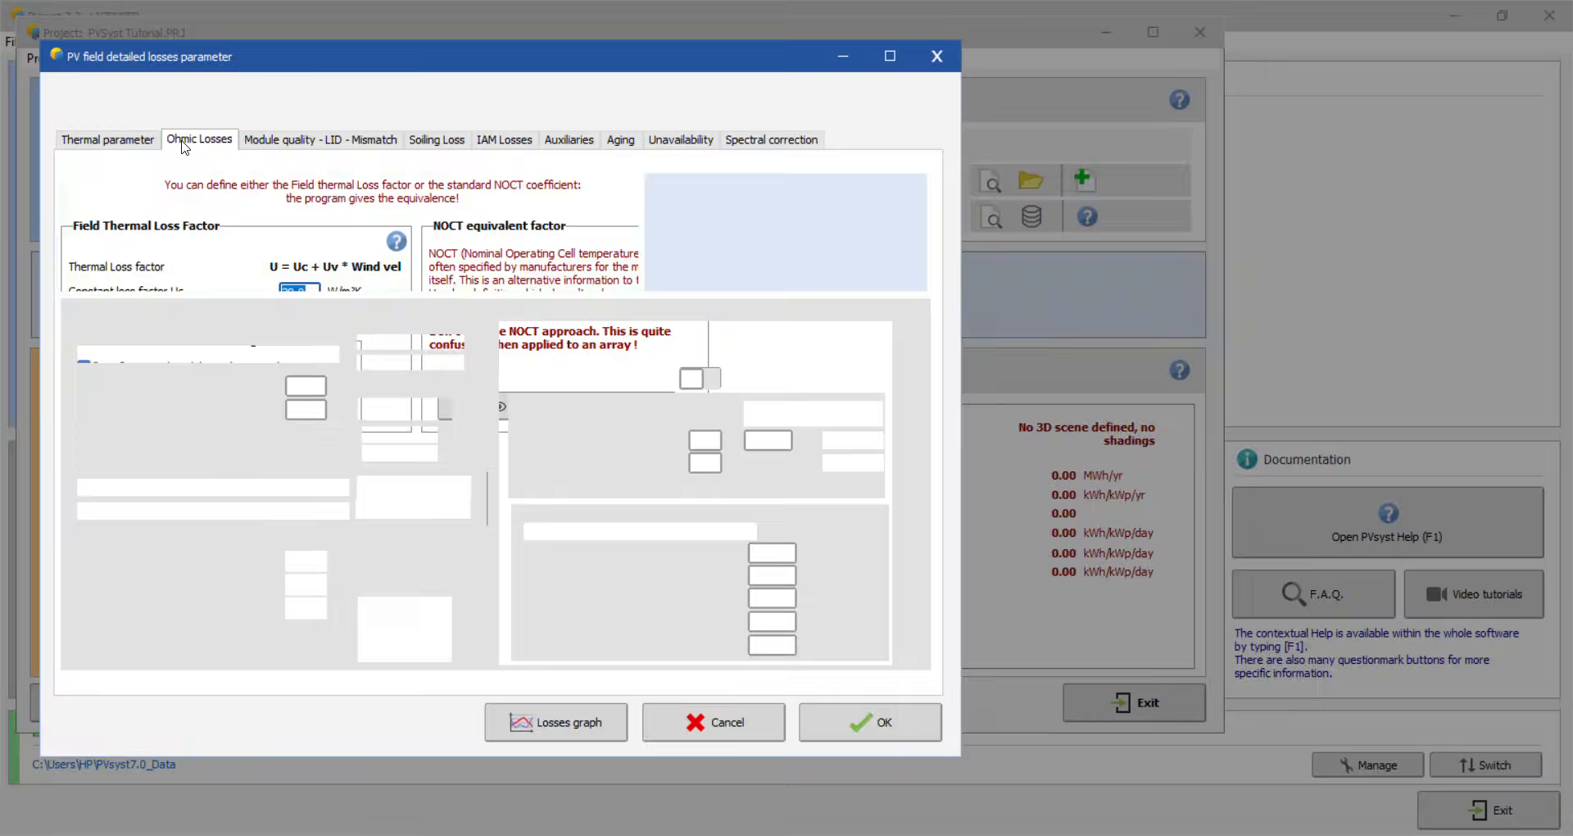
click(86, 218)
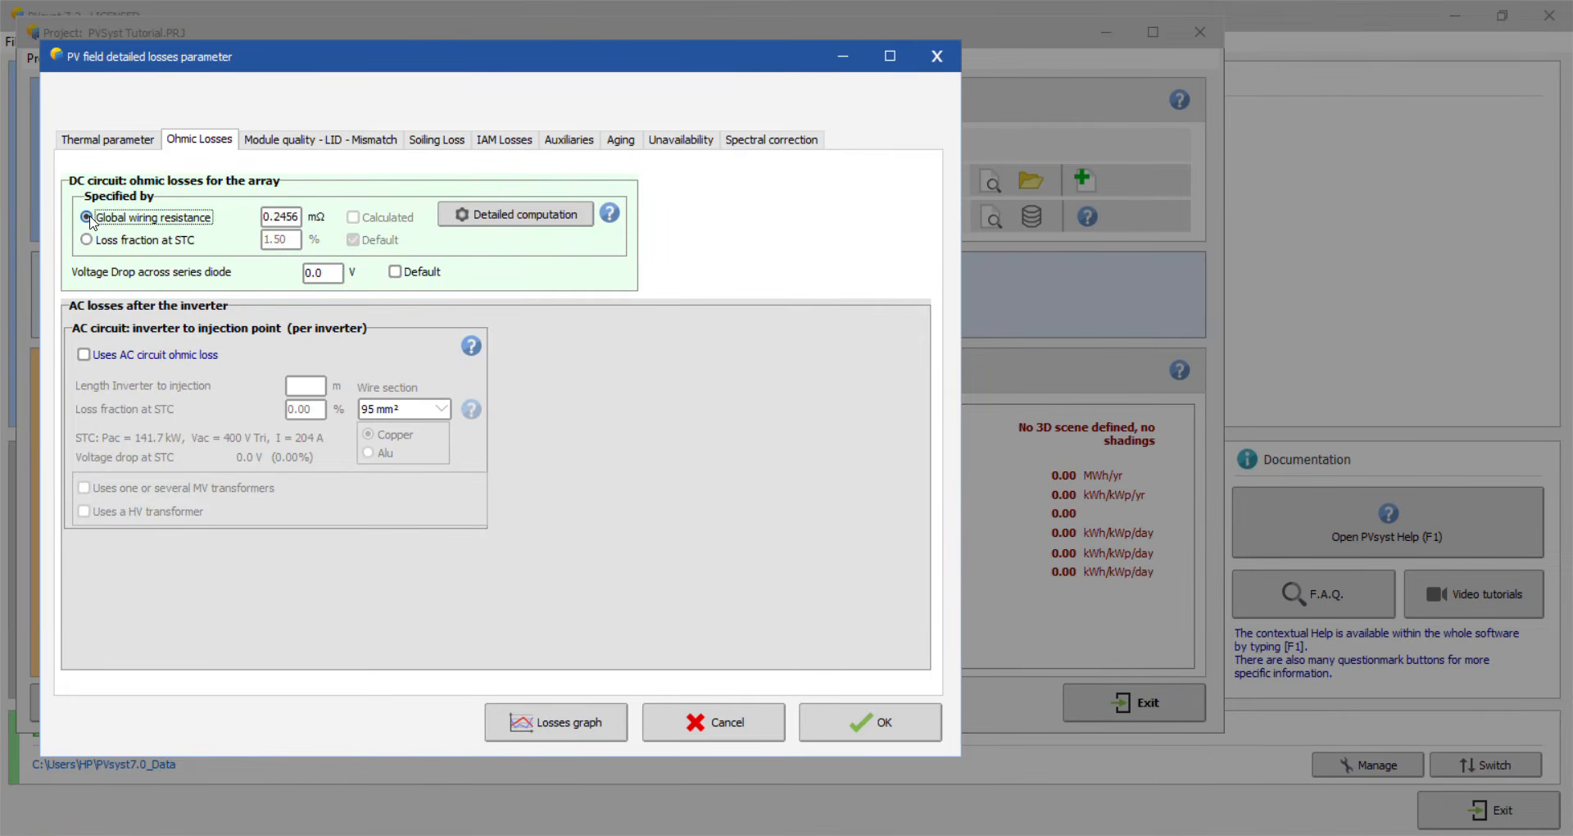
click(84, 355)
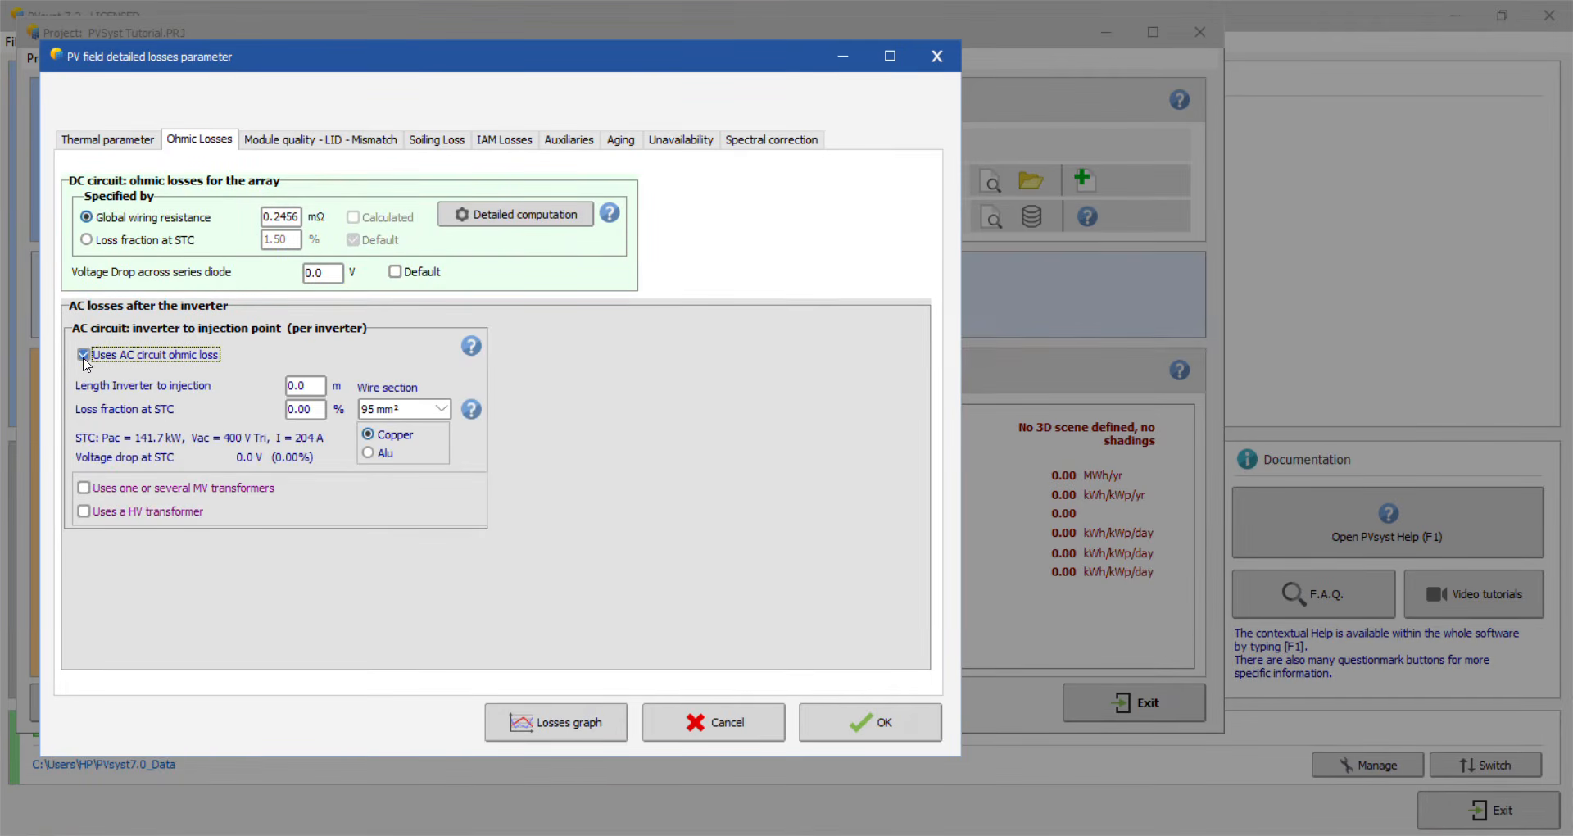
click(97, 241)
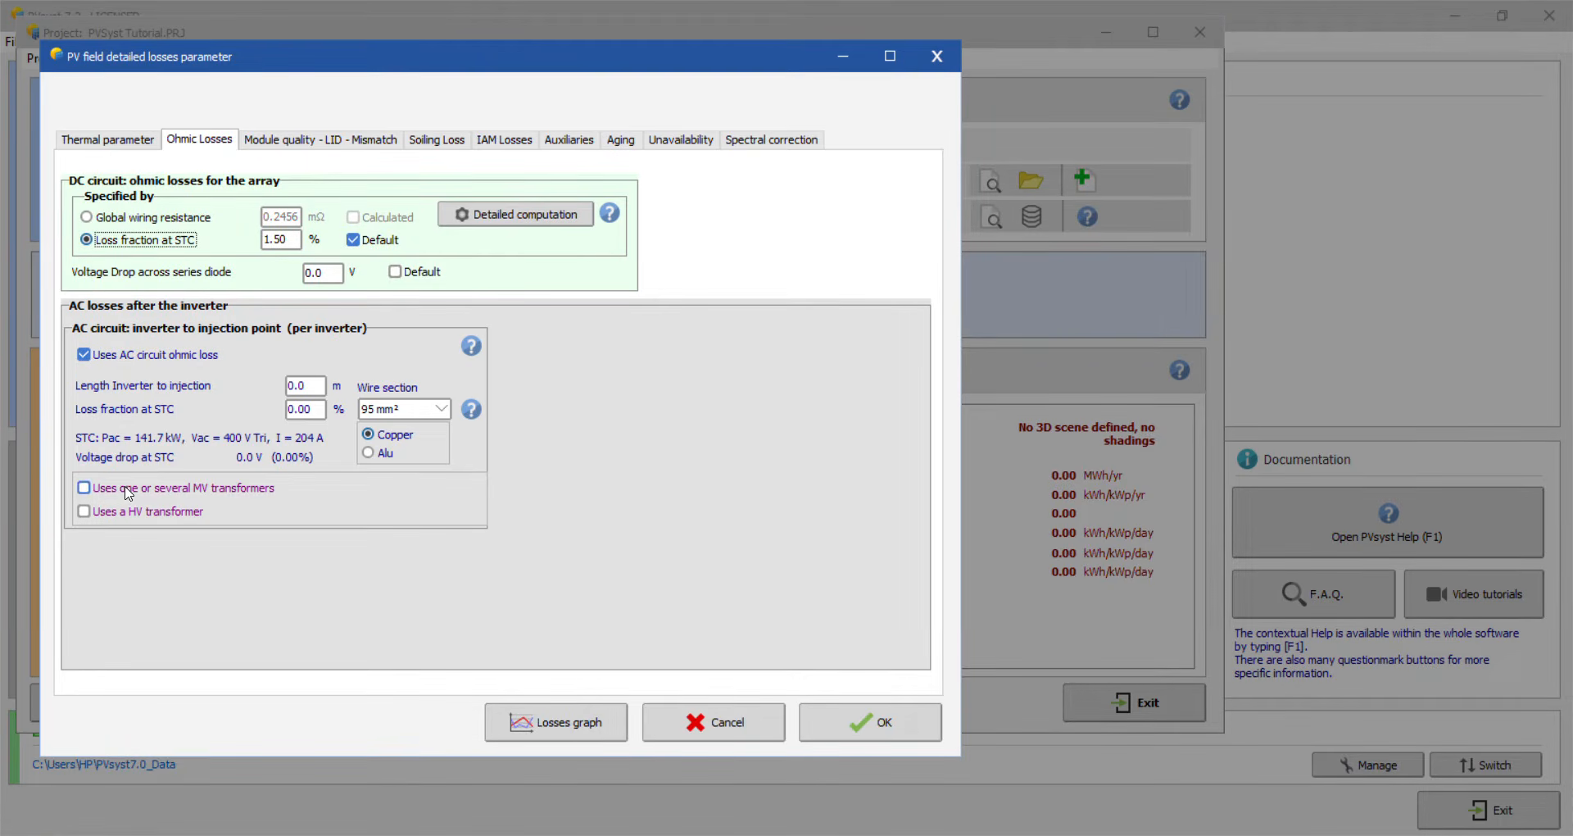
Step: Apply the default LID loss factor and set the yearly soiling loss factor to 2 %
click(279, 141)
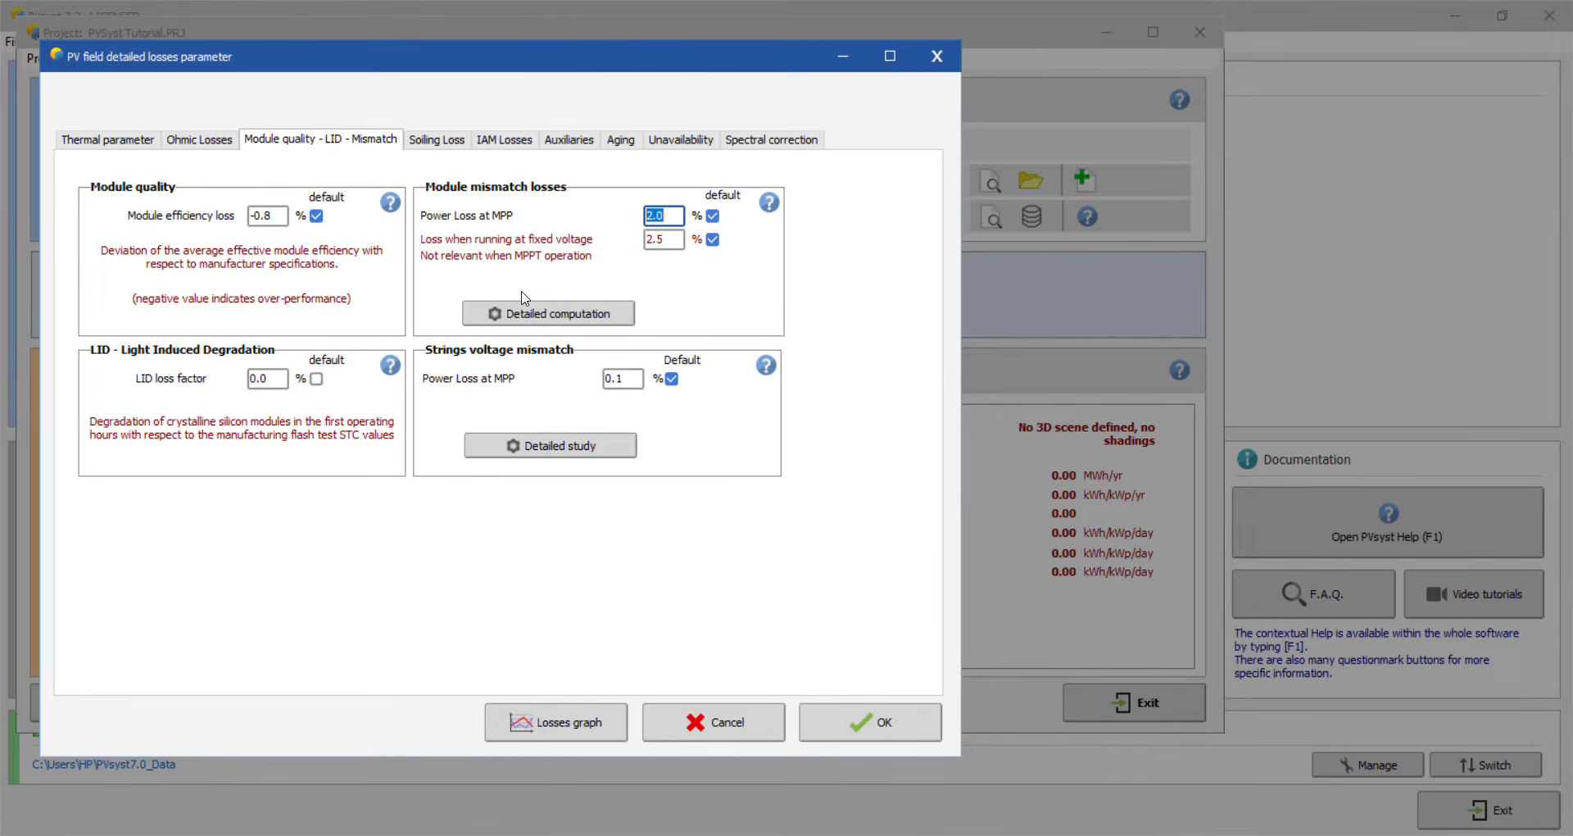
click(317, 378)
click(437, 141)
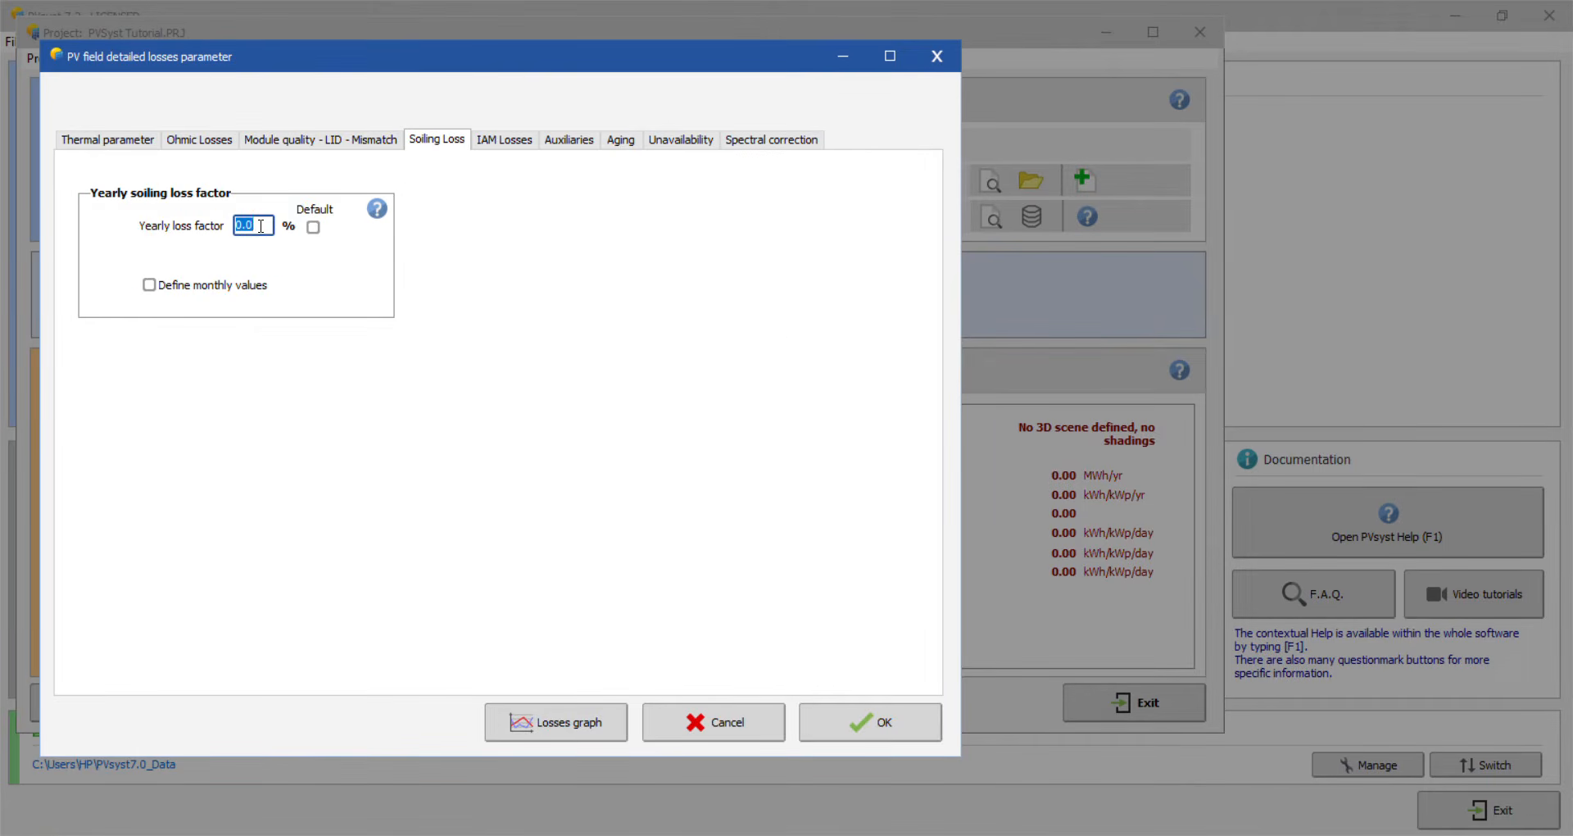
text(2)
key(Return)
drag(425, 63, 443, 101)
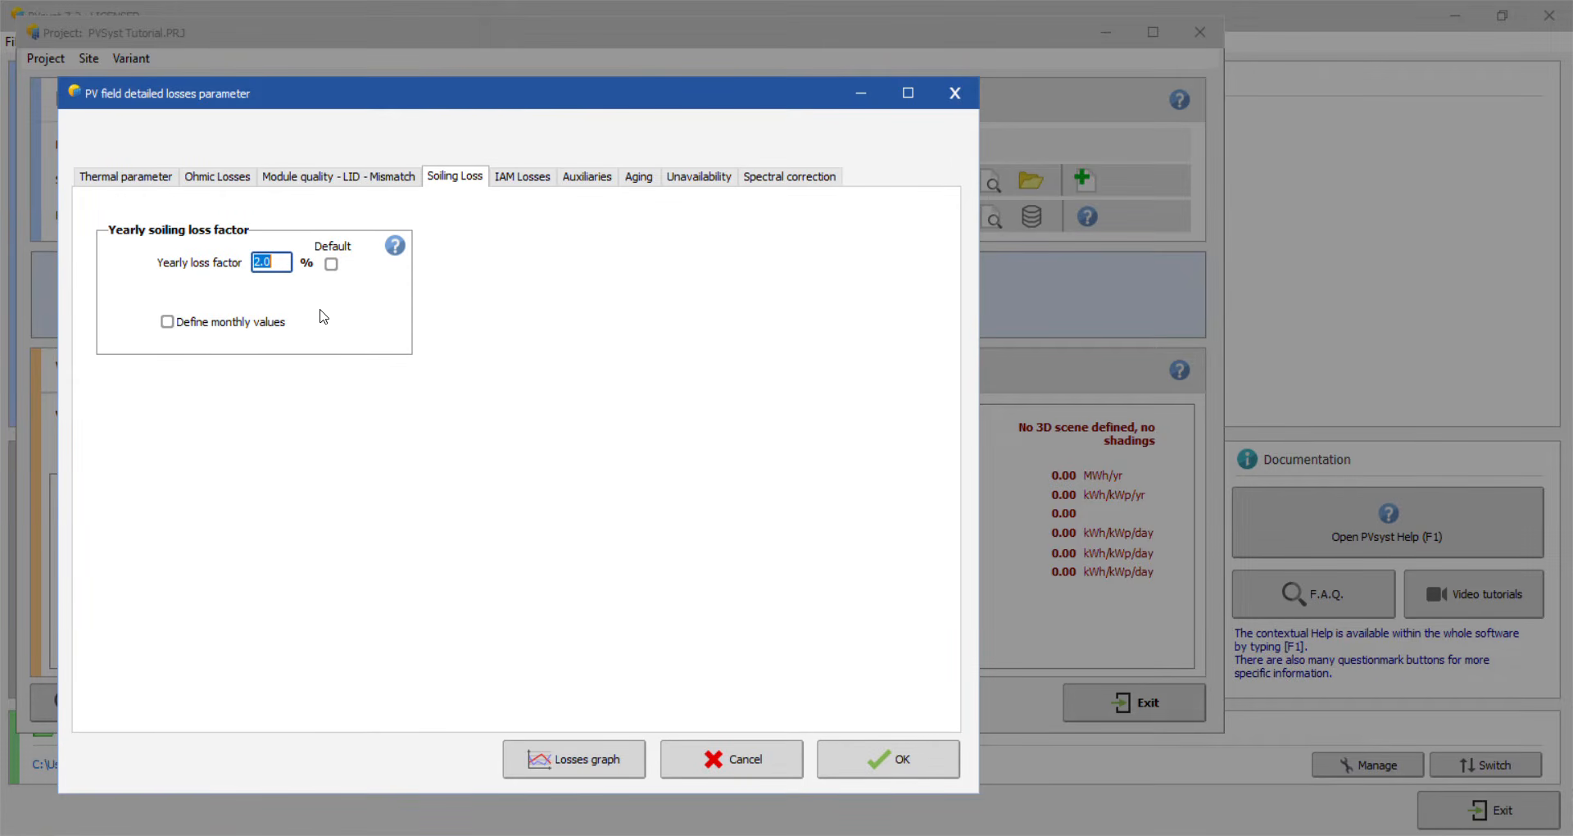
Step: Check the IAM losses and enable the auxiliaries consumption definition
click(524, 177)
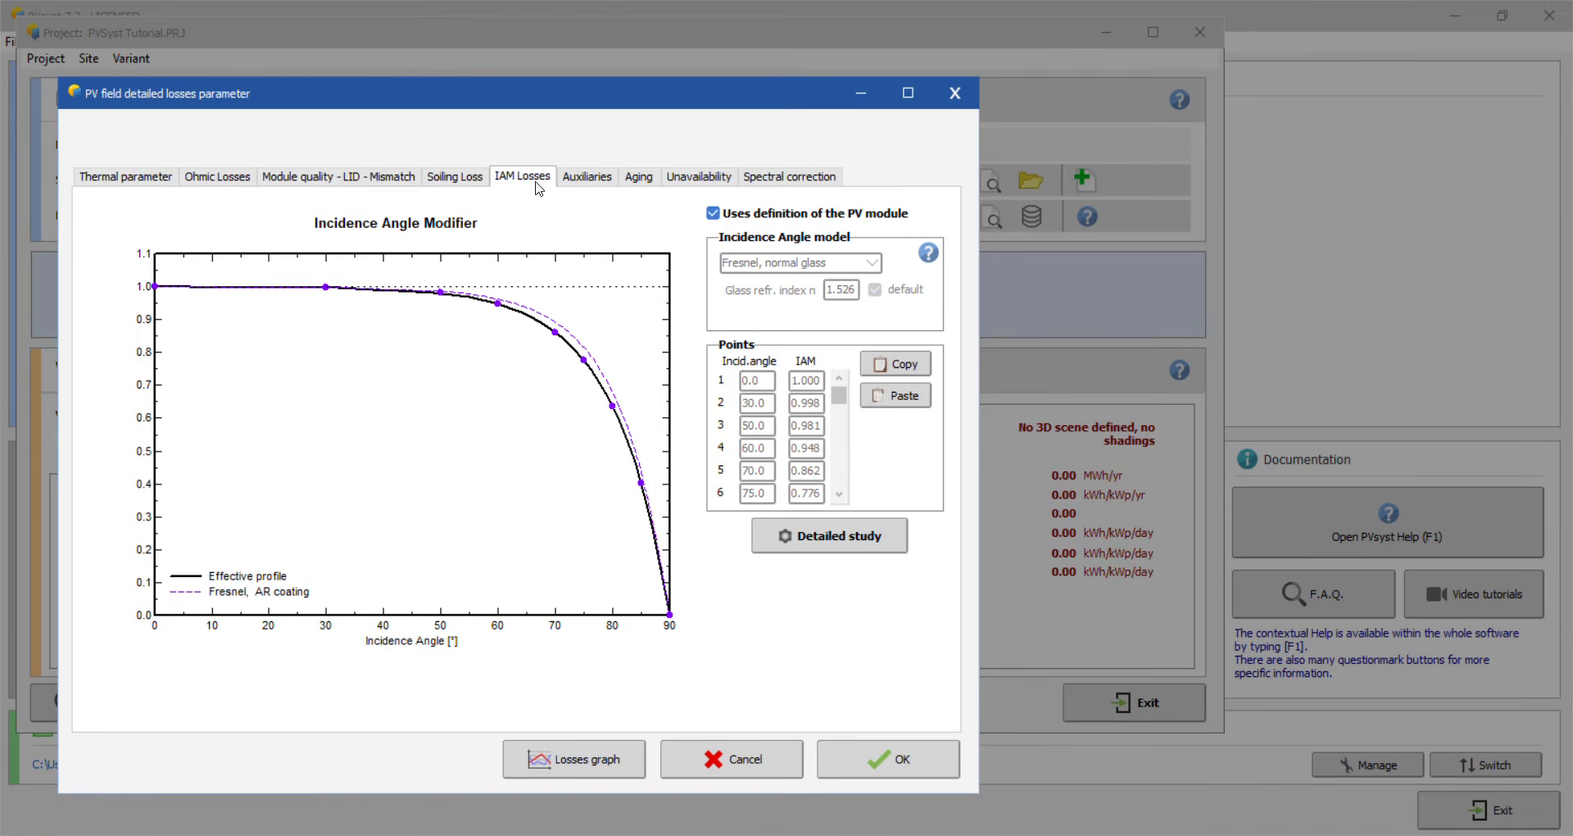
click(577, 178)
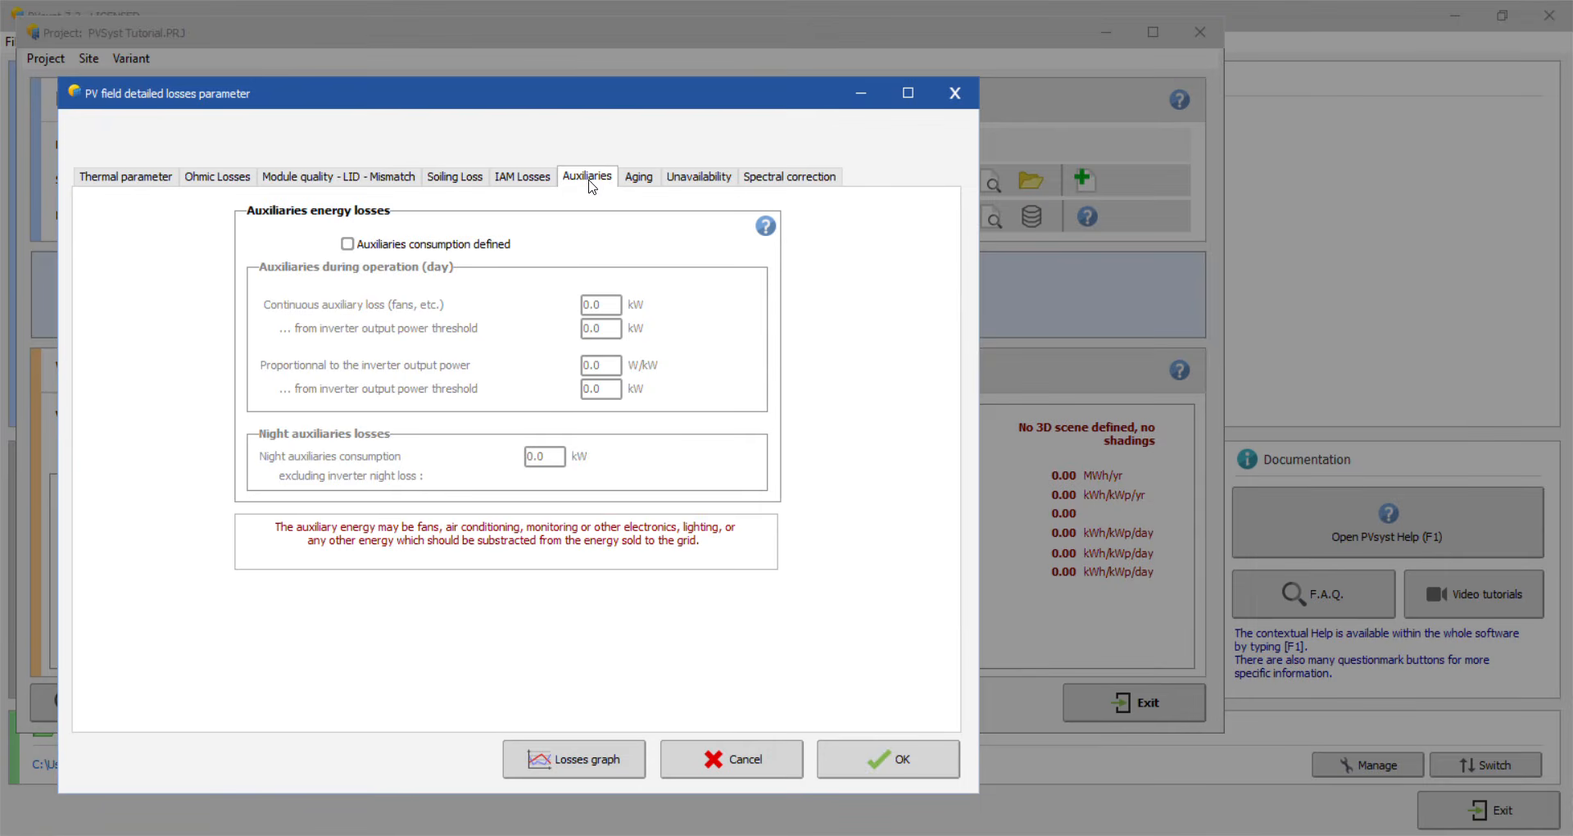
click(350, 245)
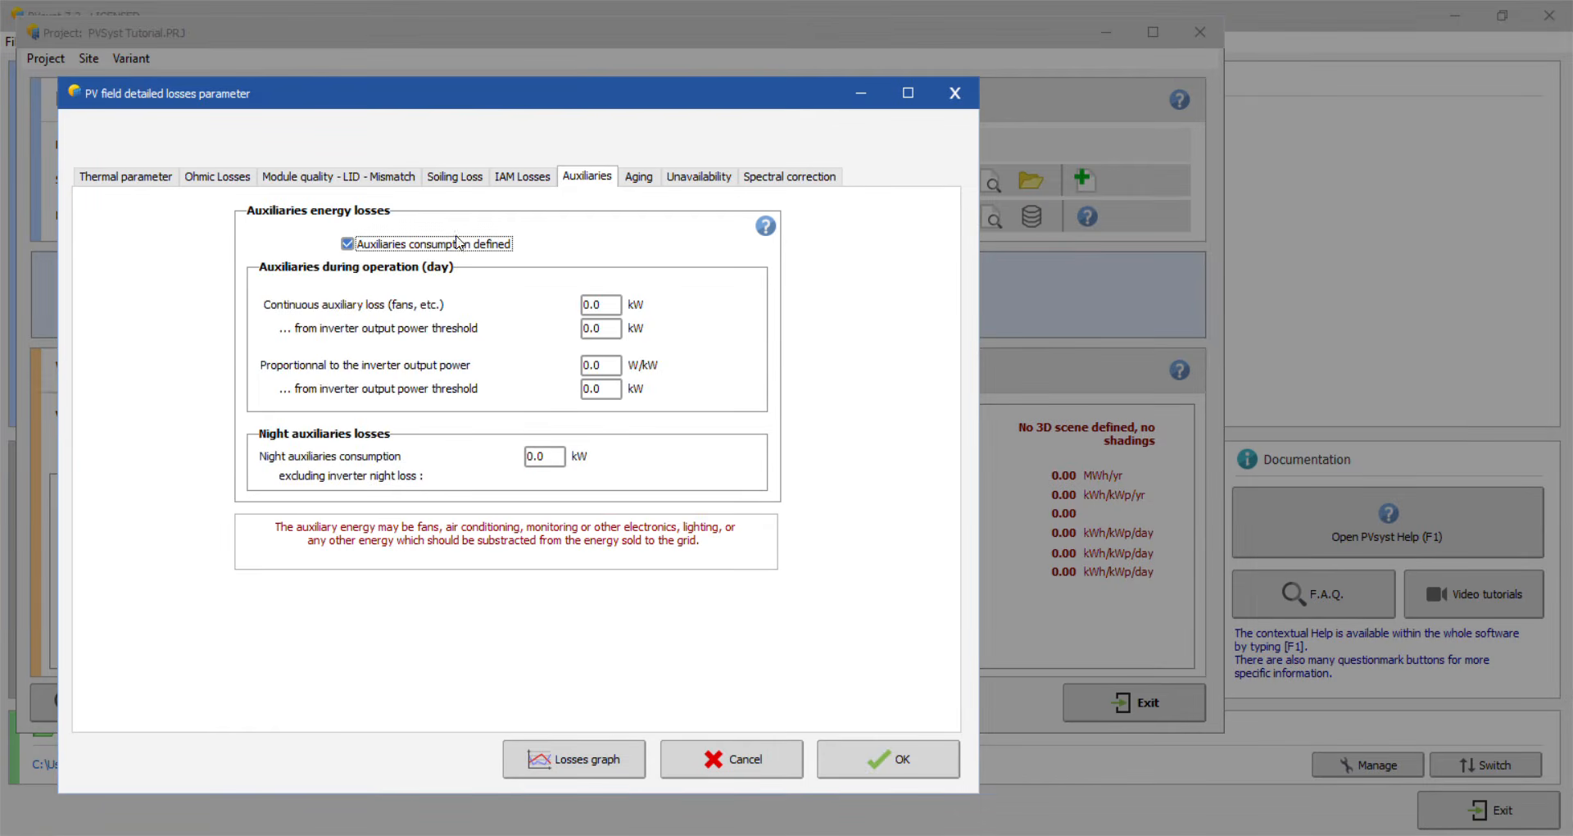
Step: Use module aging degradation in the simulation and set the system's unavailability time fraction to 1 %
click(641, 182)
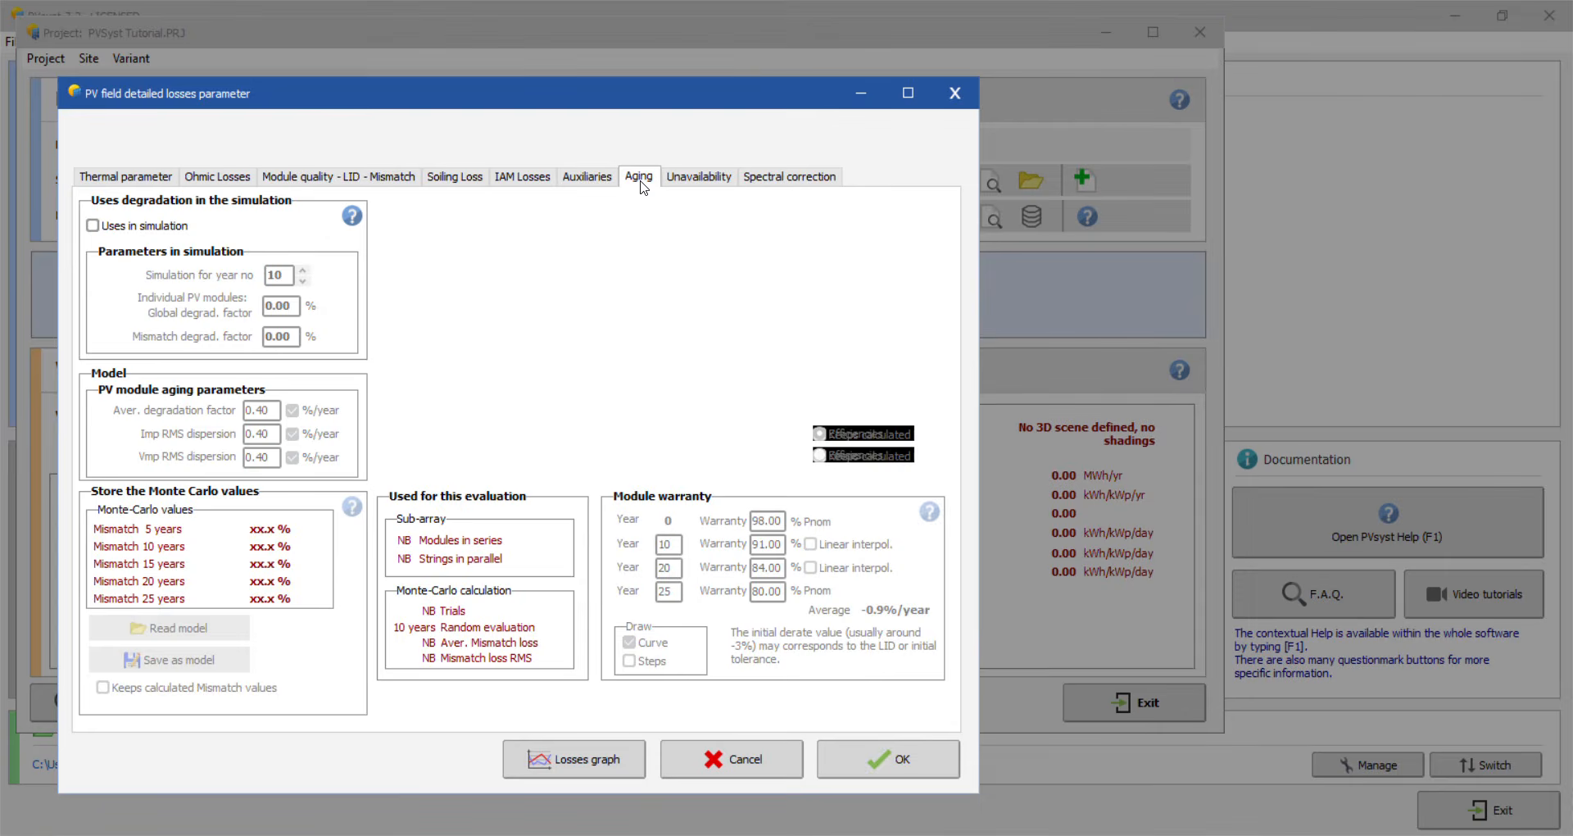
click(93, 227)
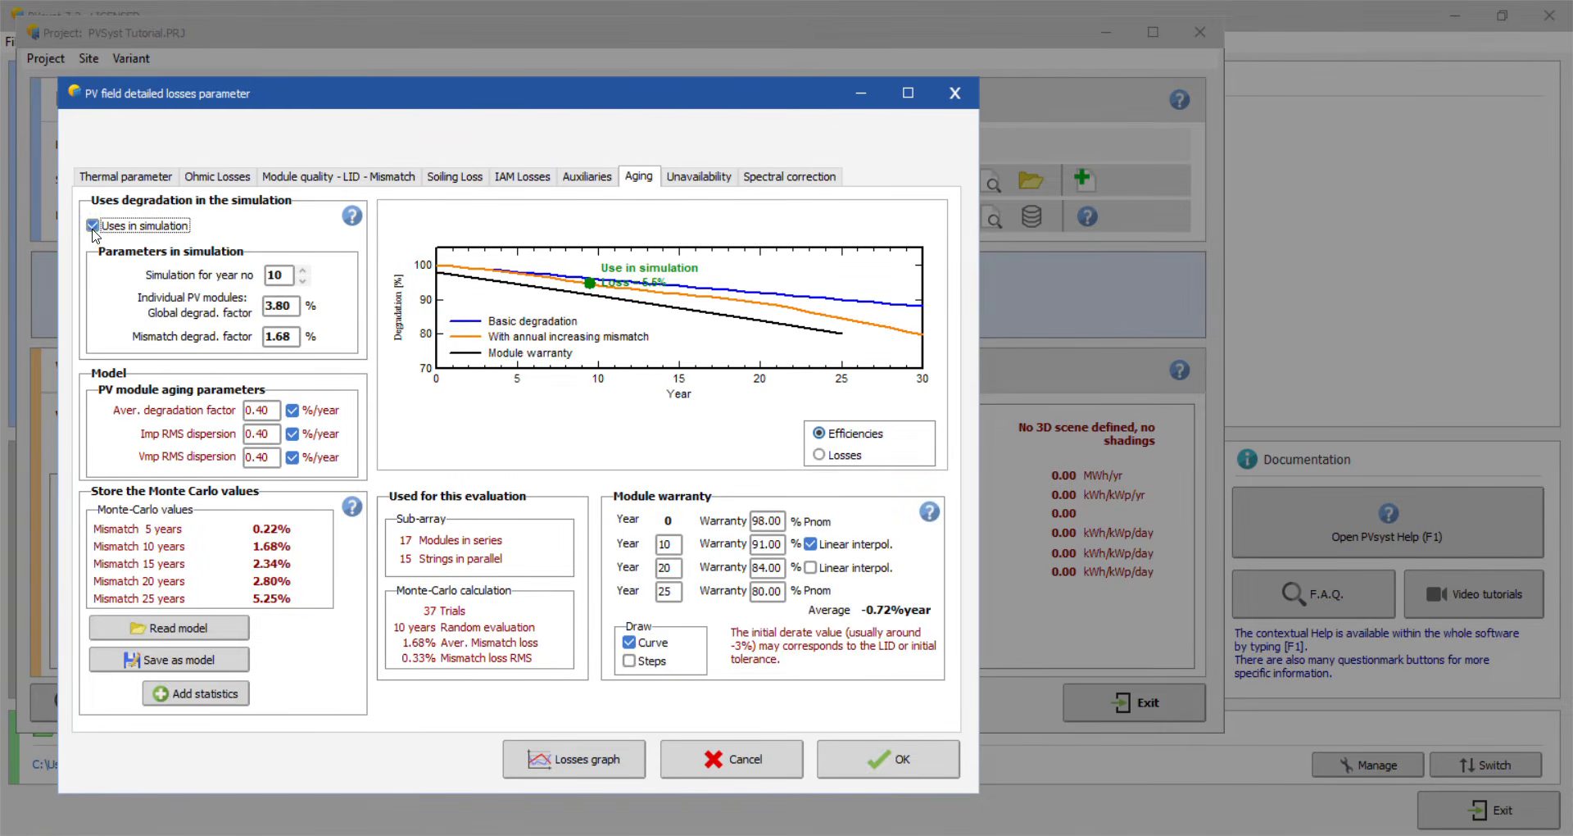
click(704, 180)
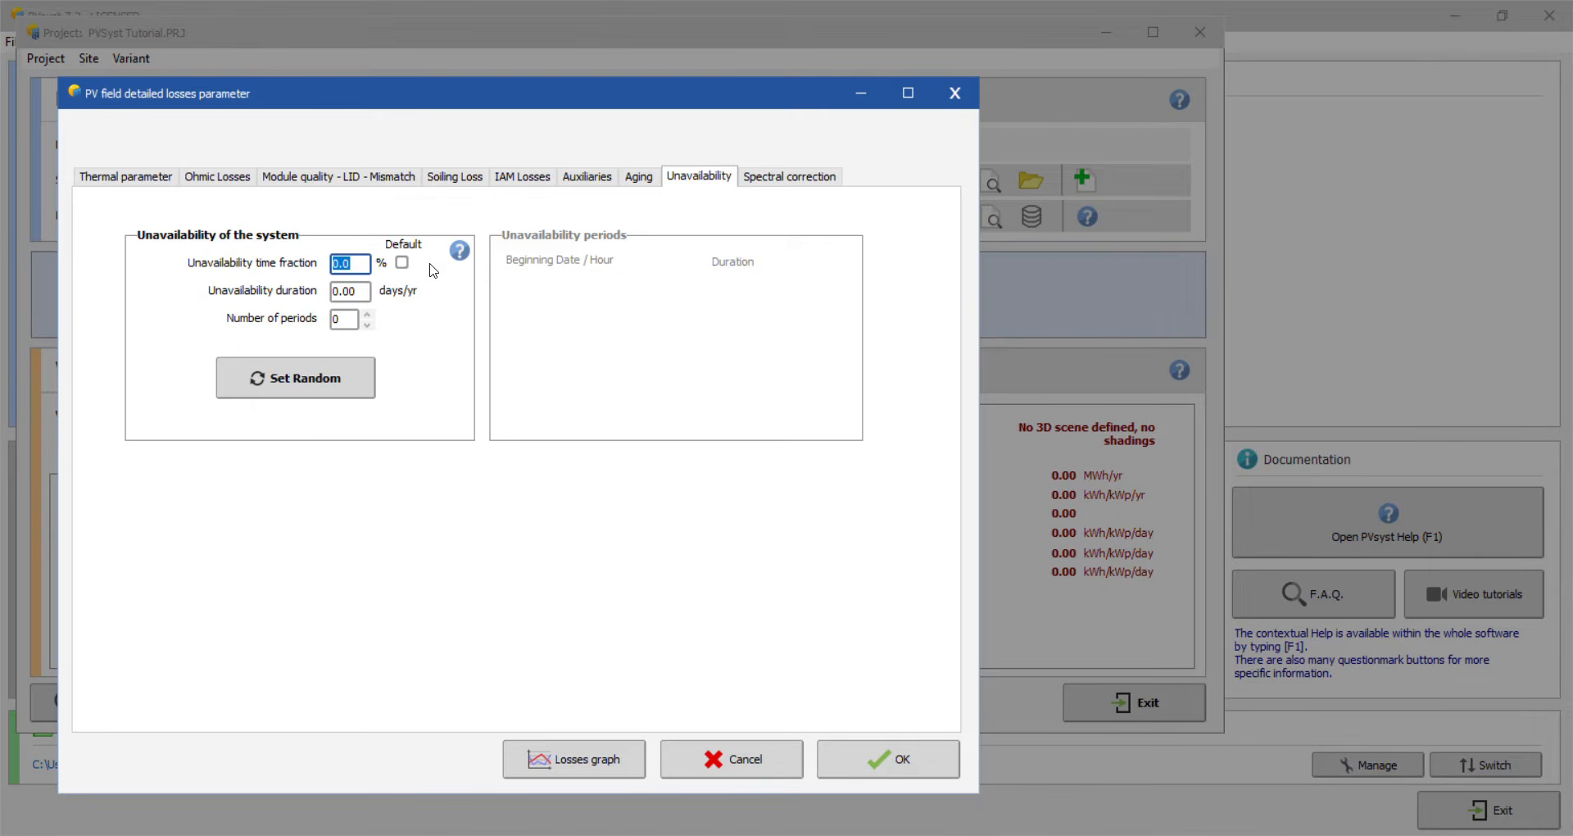
text(1)
key(Return)
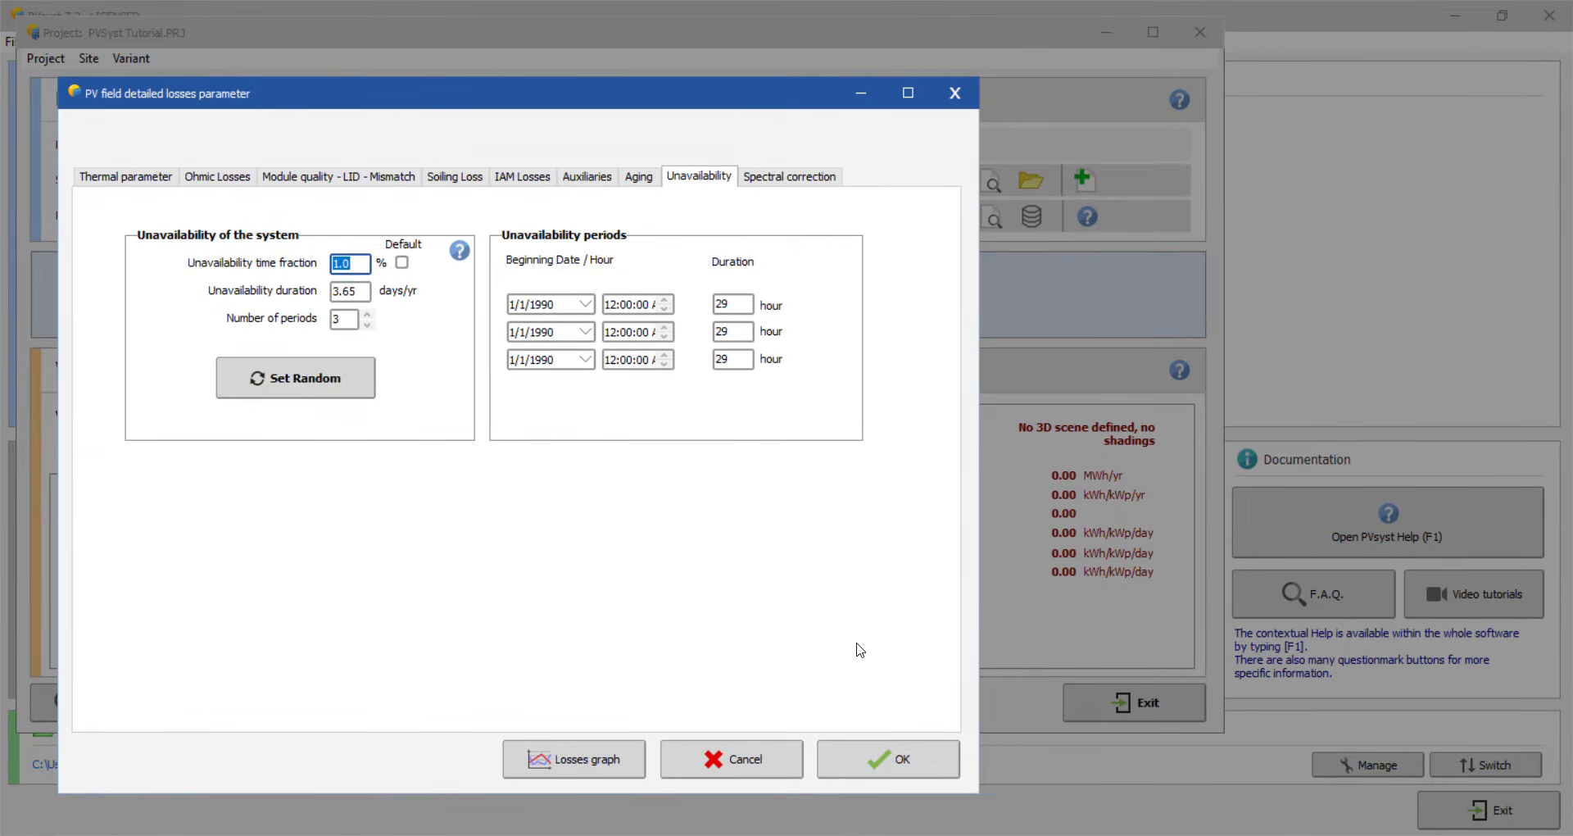
Step: Use the spectral correction in the simulation and accept the detailed losses
click(829, 184)
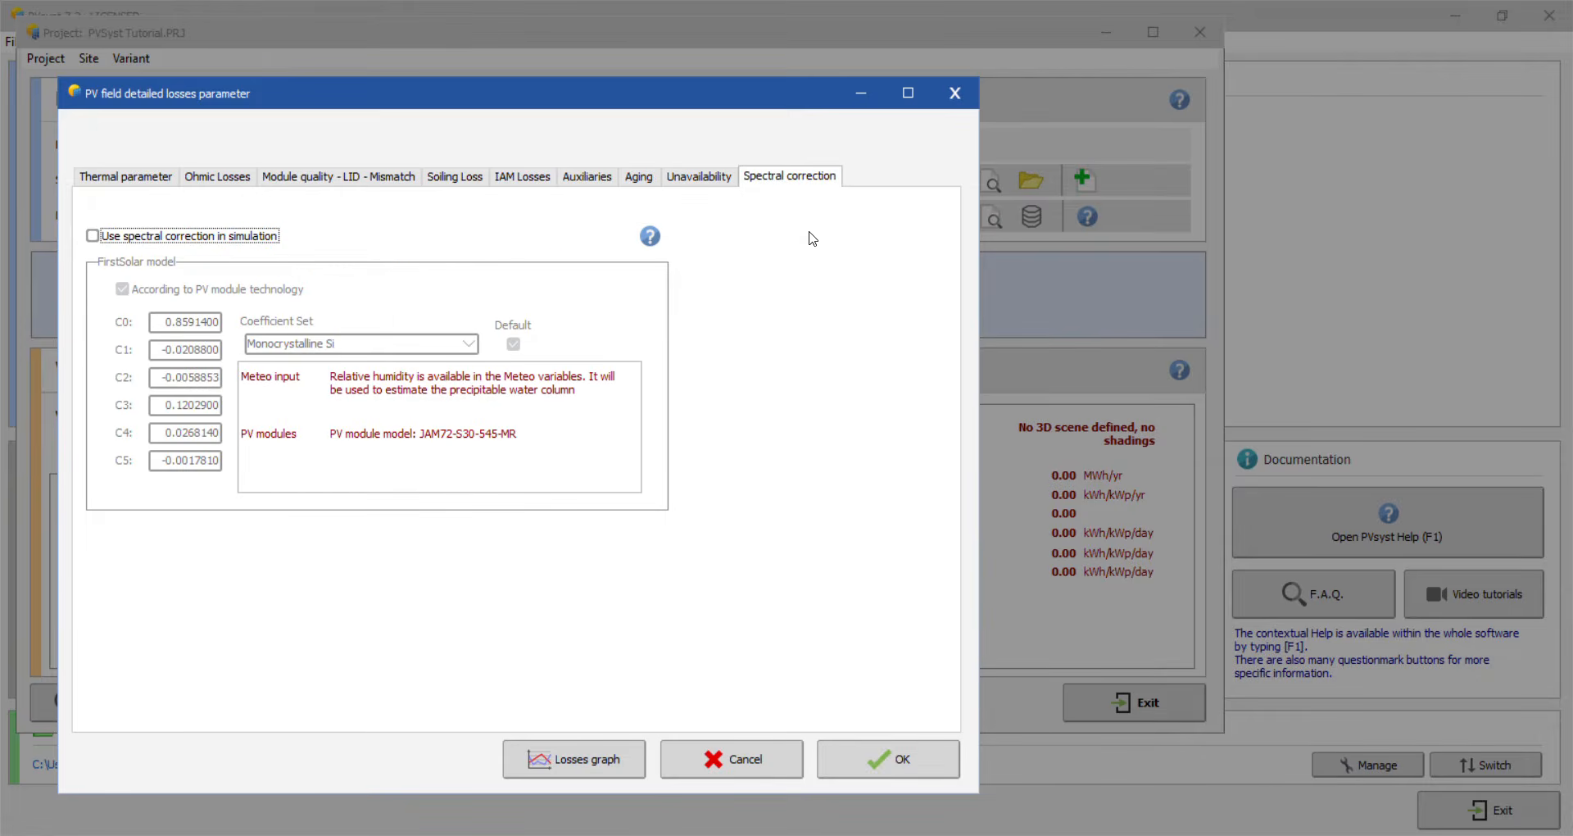
click(94, 236)
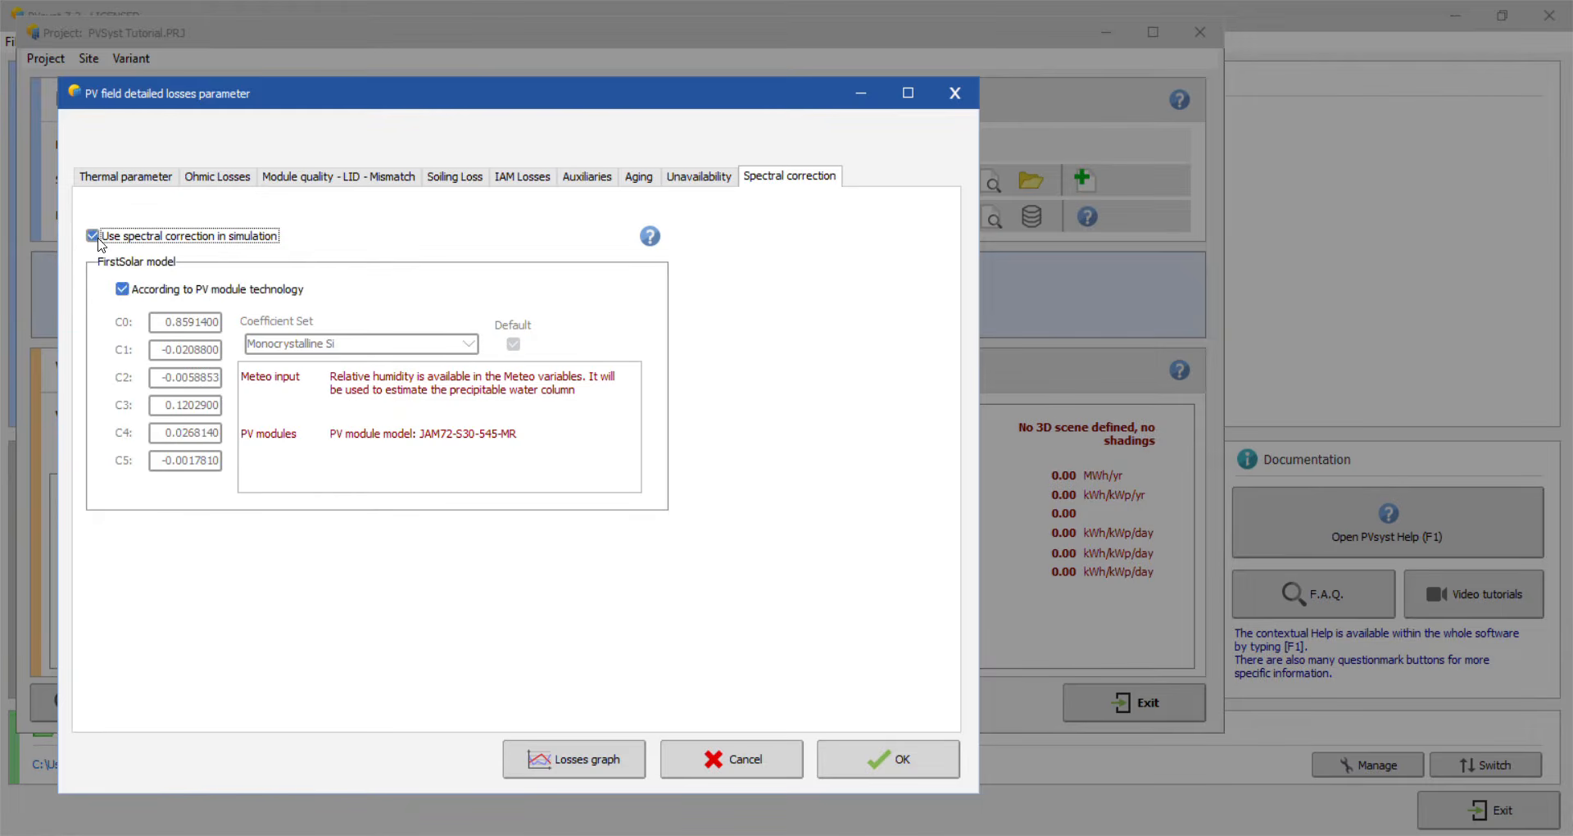
click(885, 760)
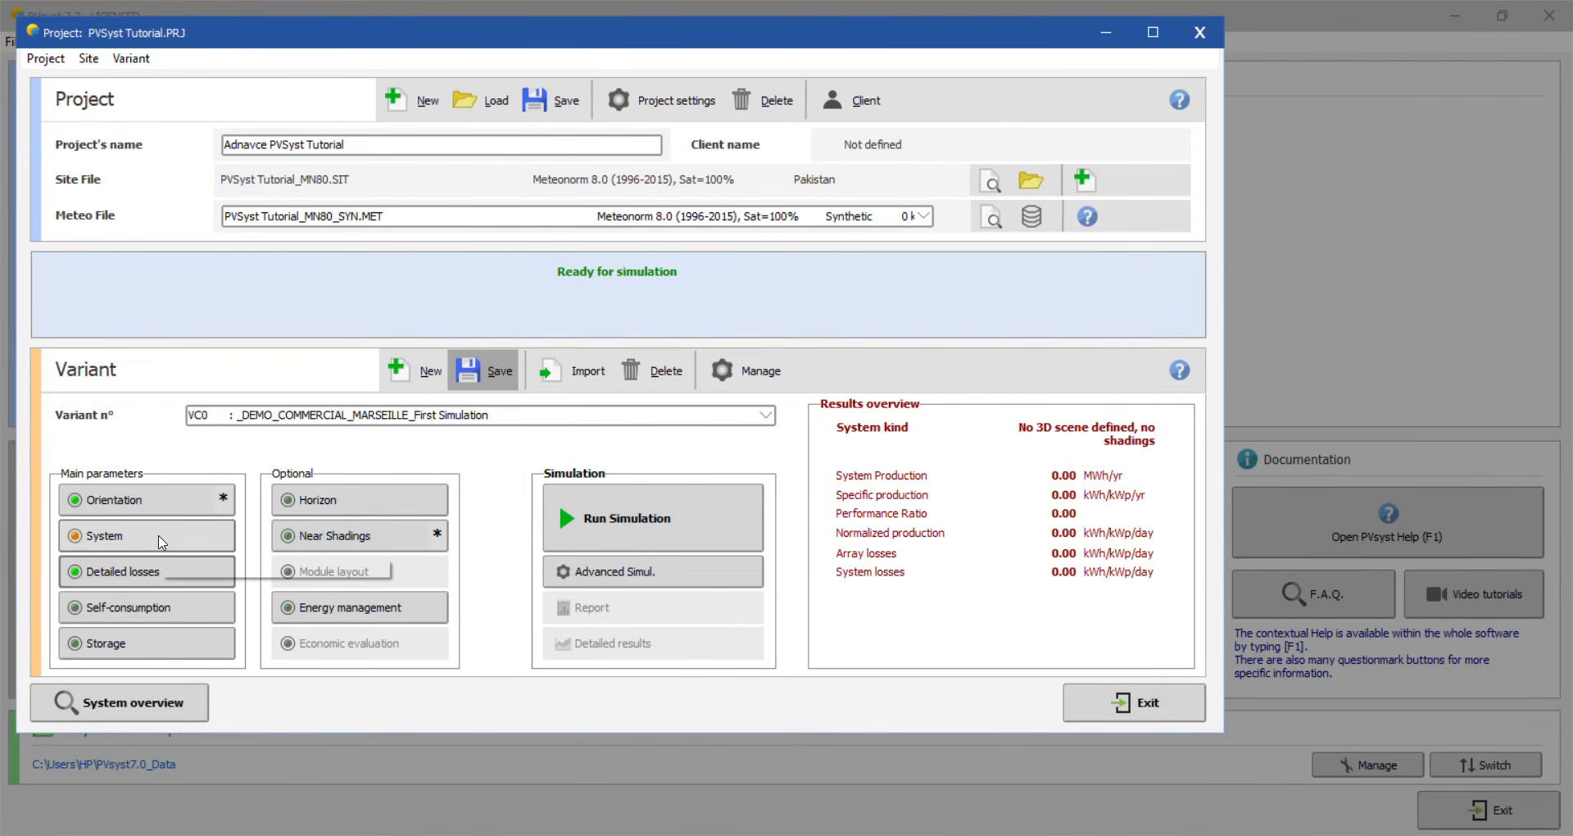
Step: Reopen the variant's system definition and set the number of SG110-CX inverters to 30
click(162, 542)
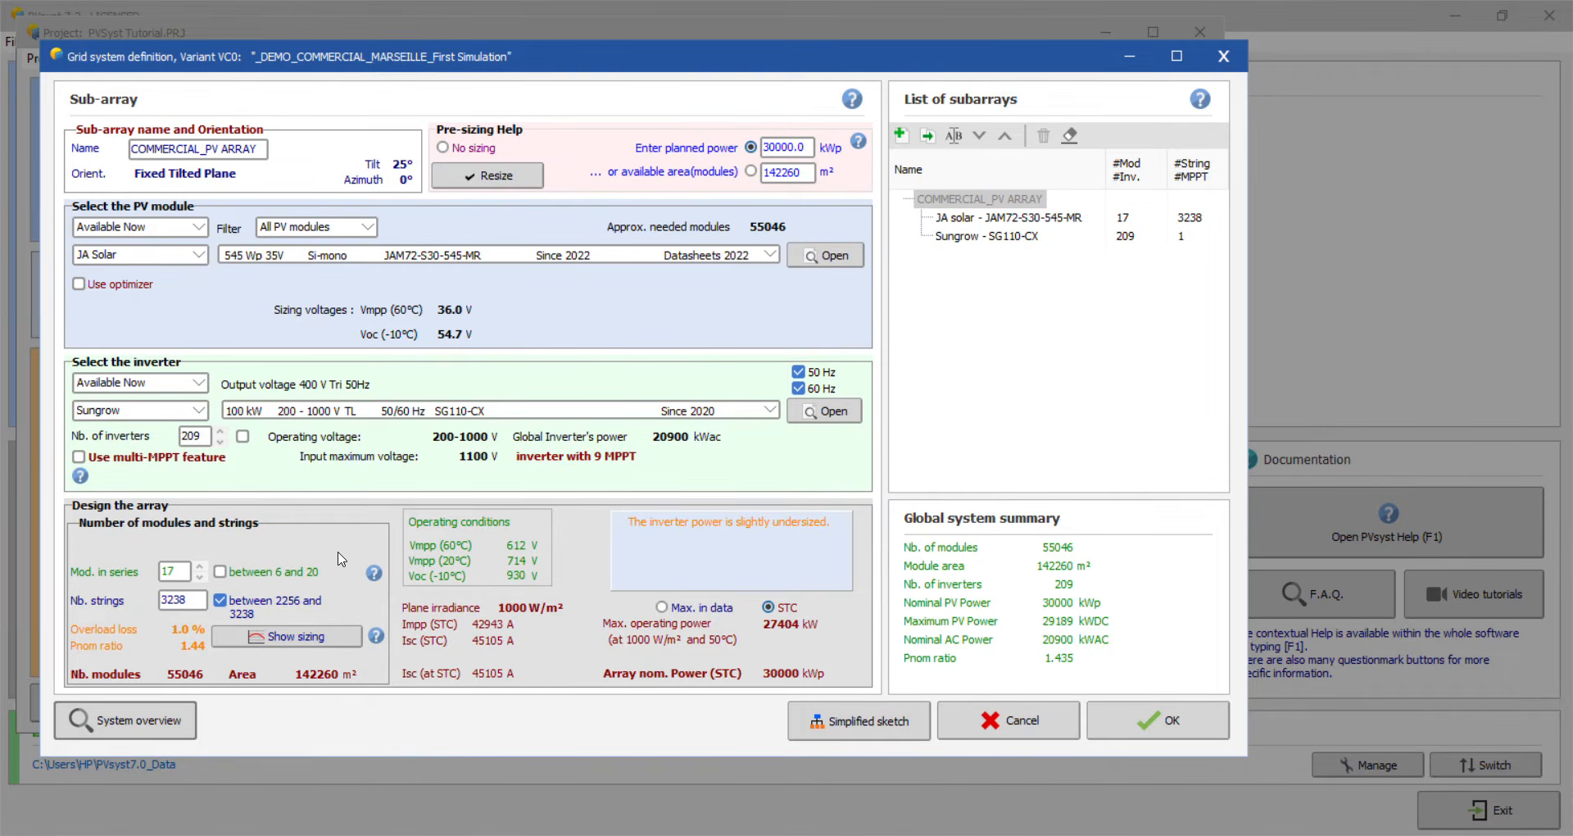
click(188, 435)
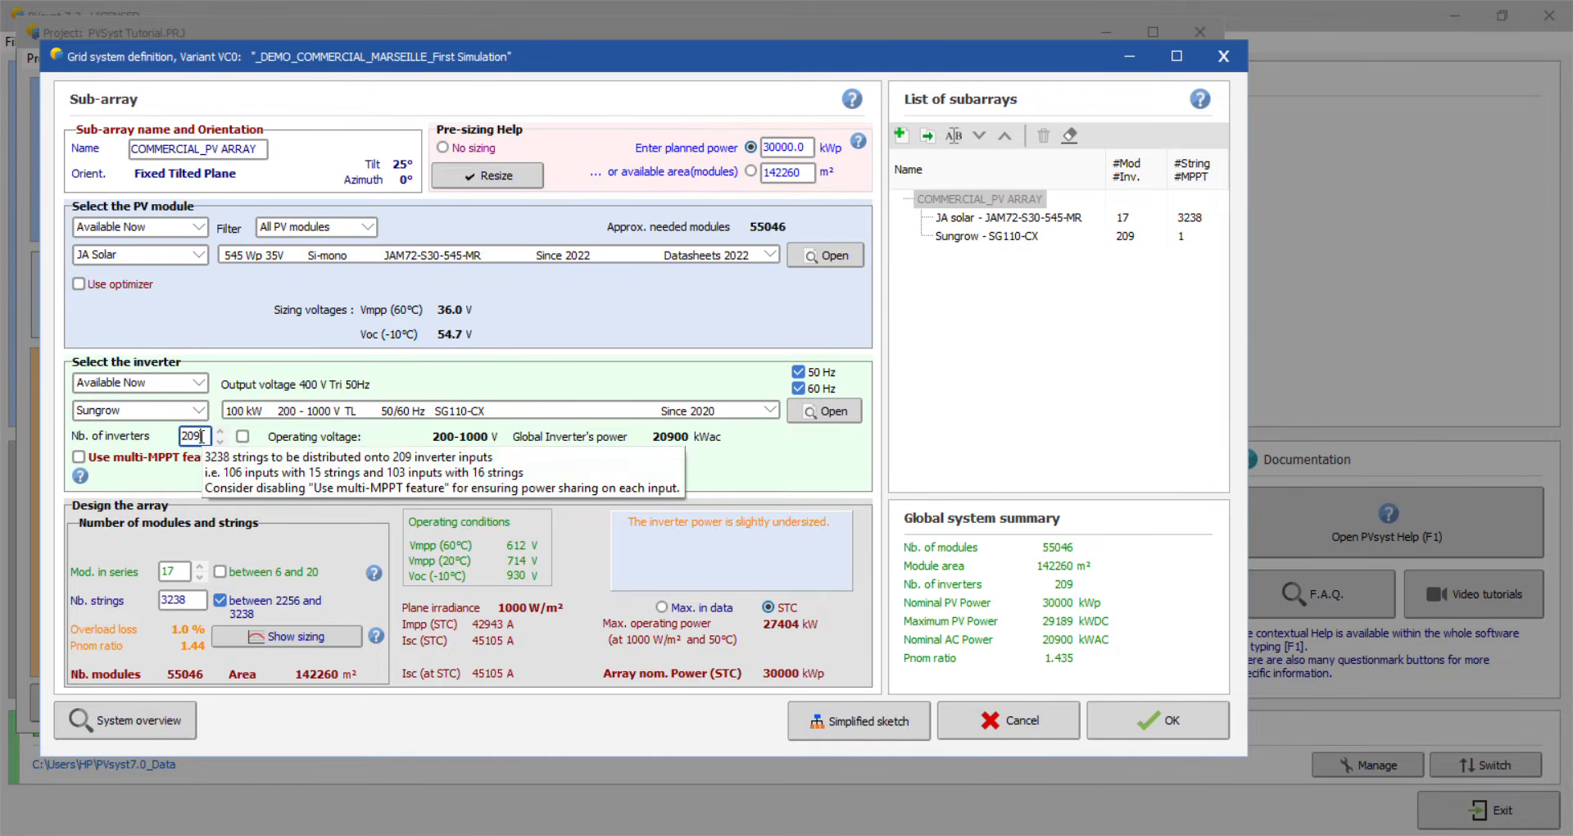
drag(204, 436, 153, 430)
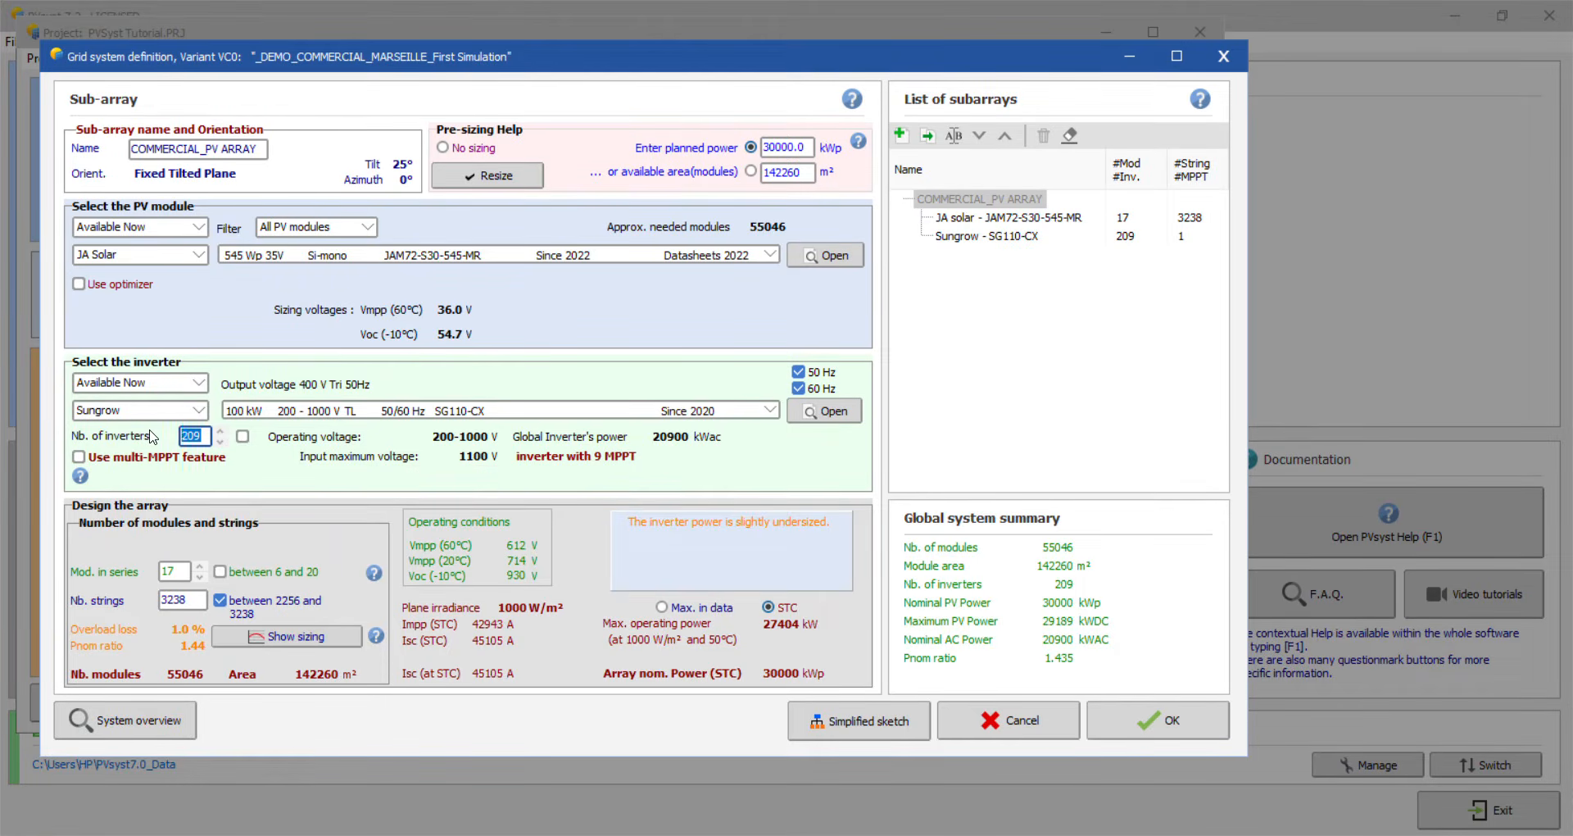
text(30)
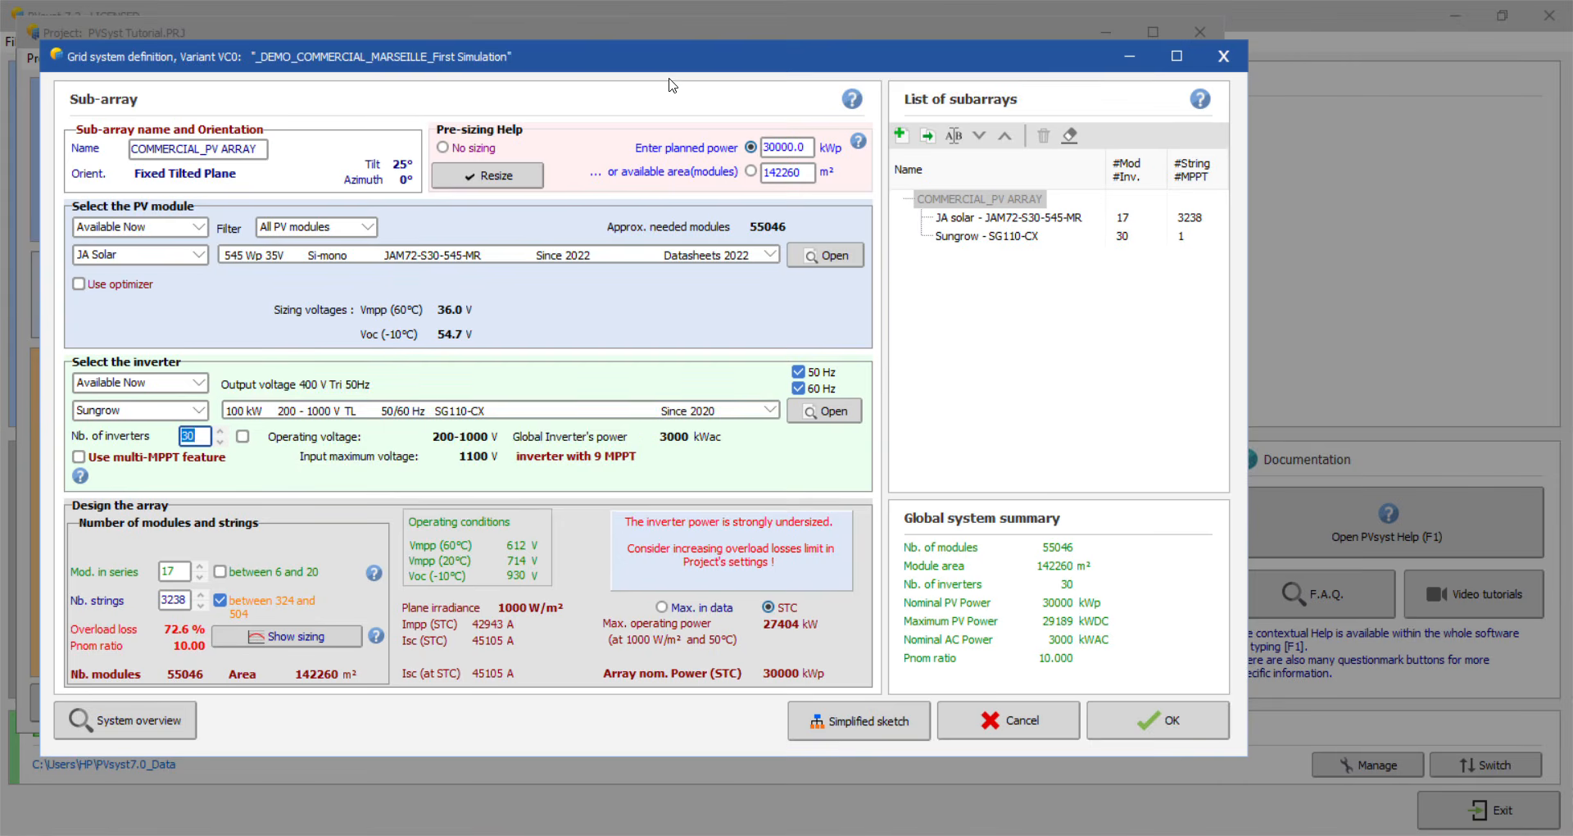
click(679, 33)
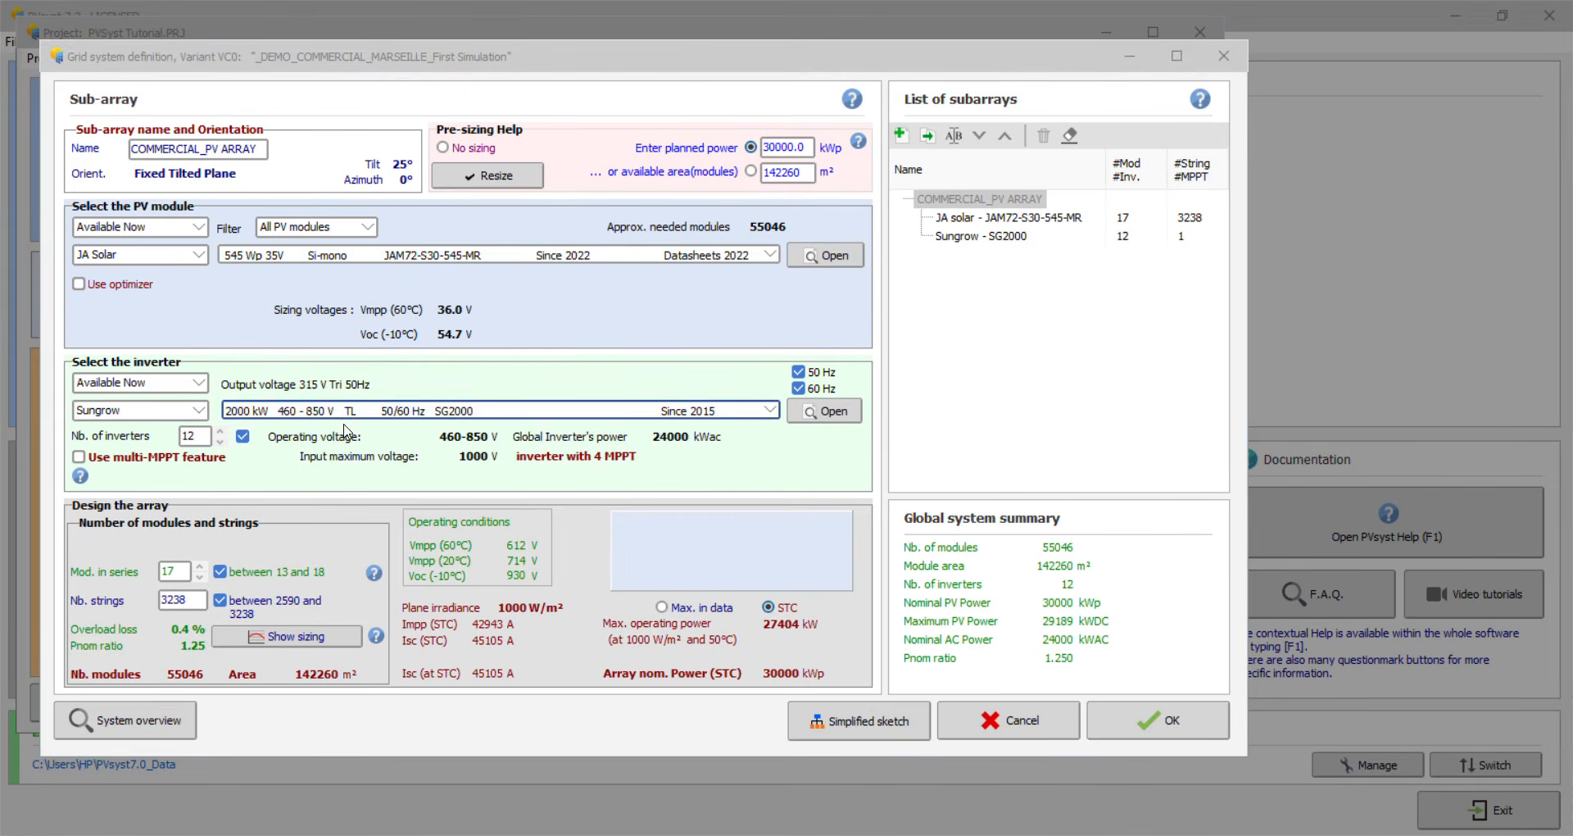
Step: Choose the Sungrow 2000 kW SG2000 inverter, set the number of inverters to 15 and accept the system definition
click(281, 410)
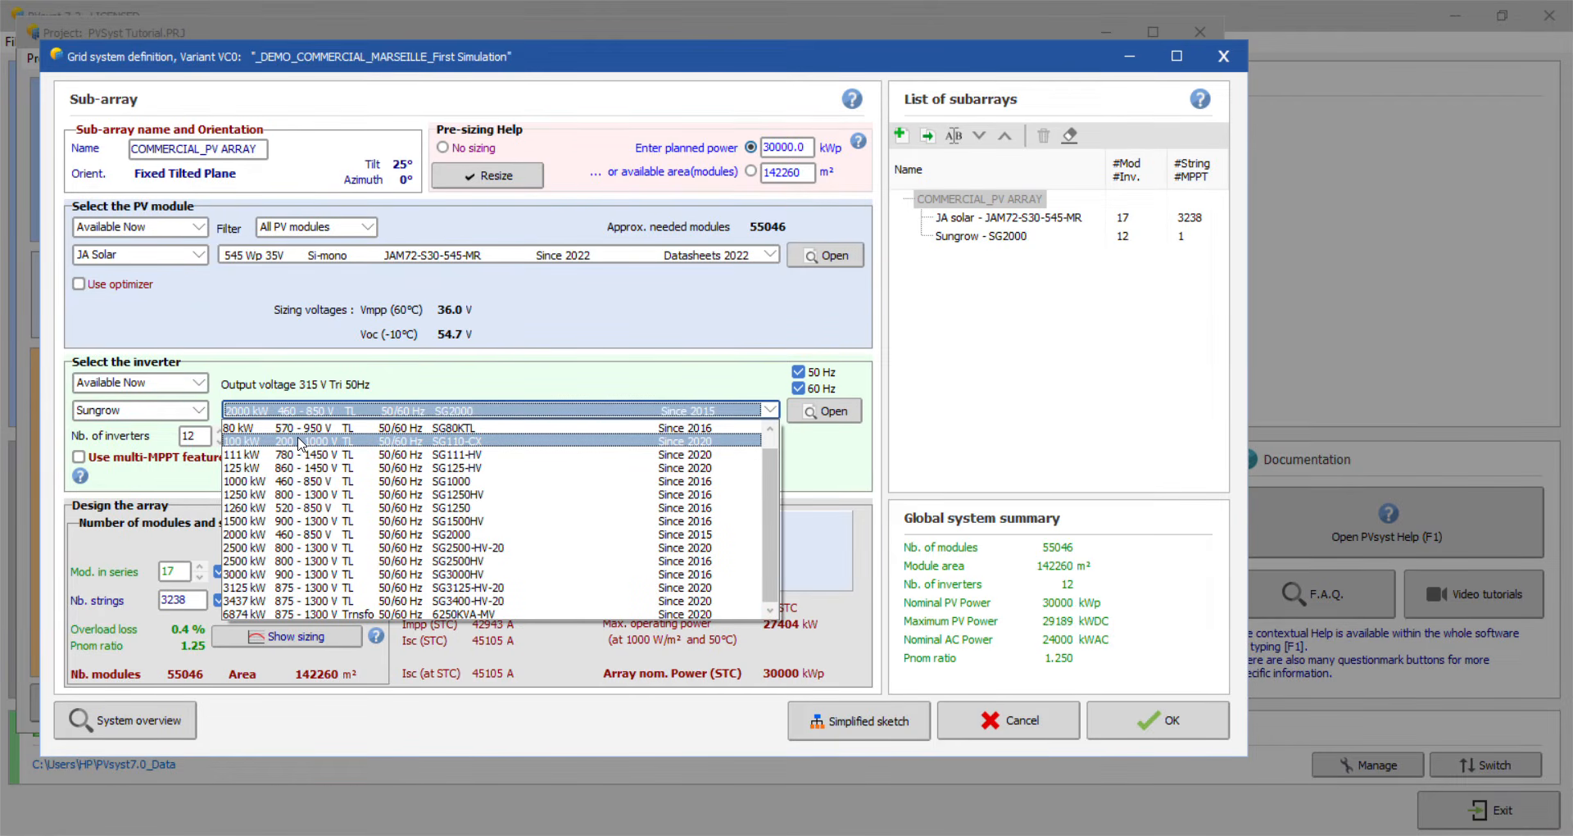
click(273, 534)
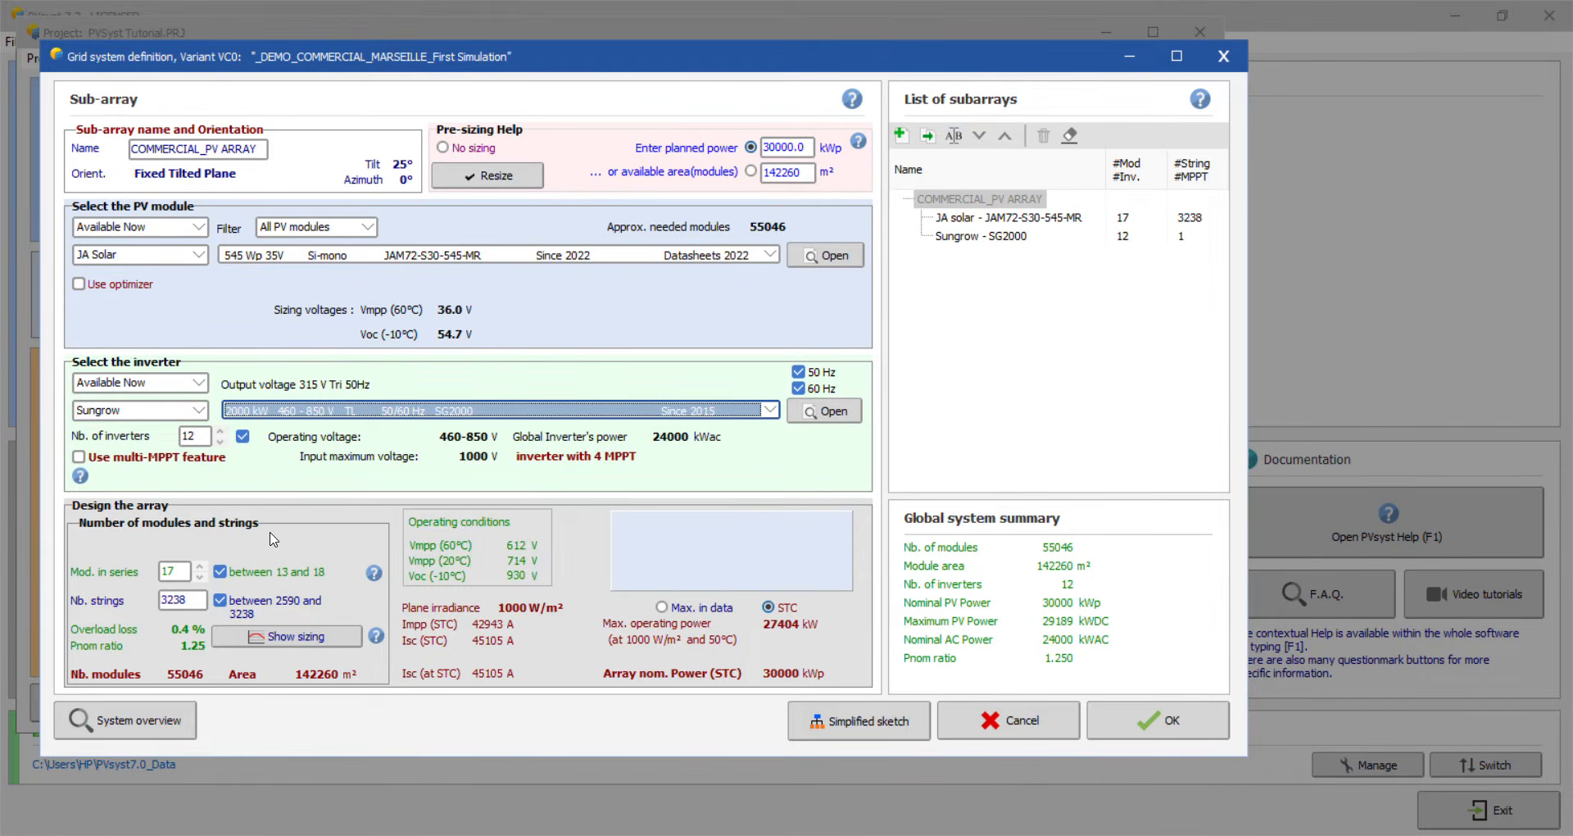
click(220, 431)
click(219, 431)
click(219, 431)
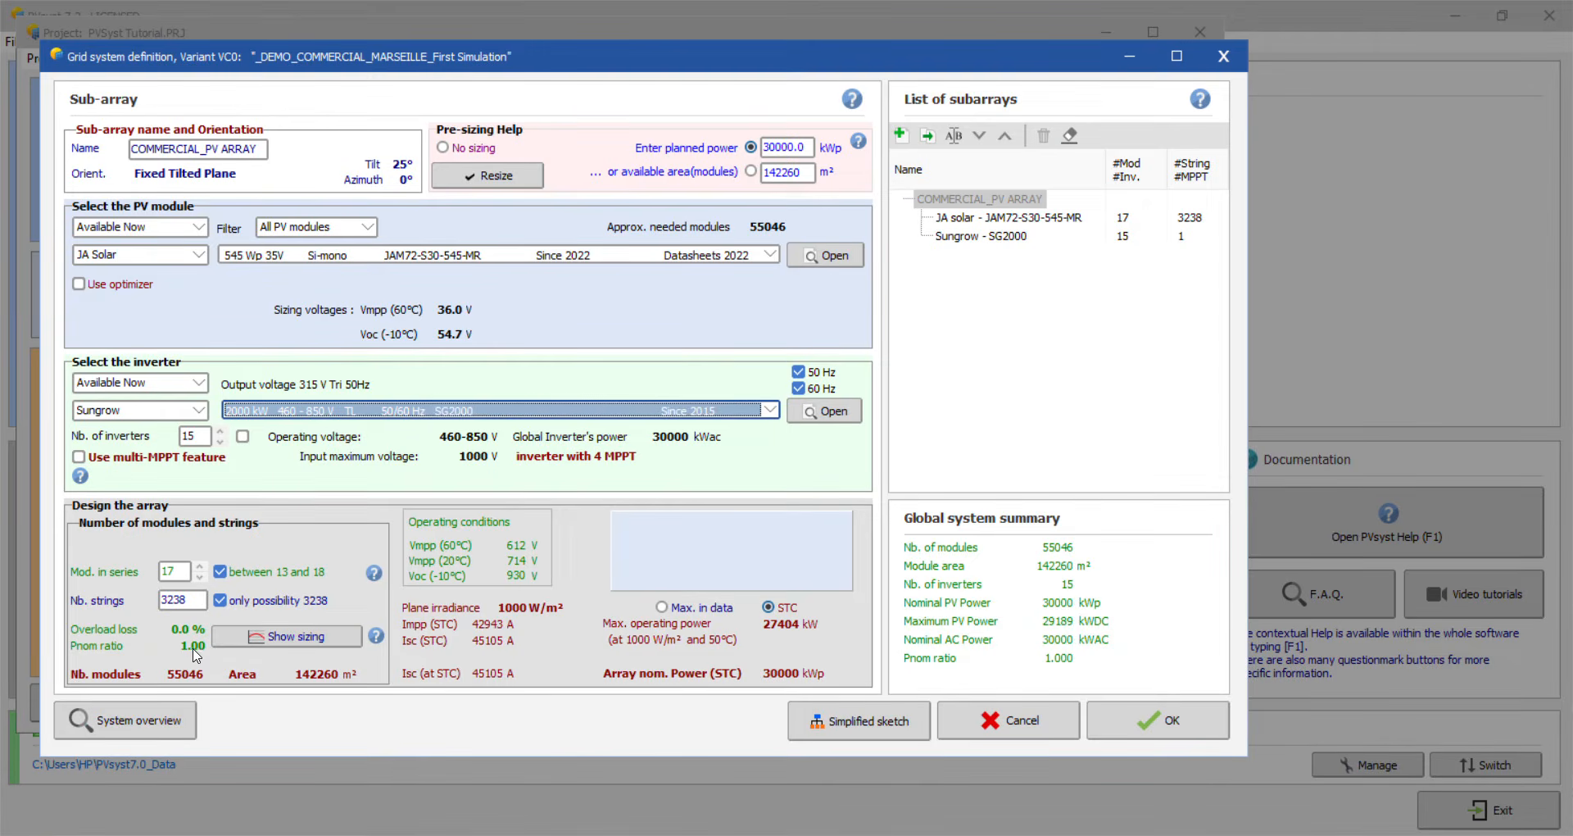
click(1149, 731)
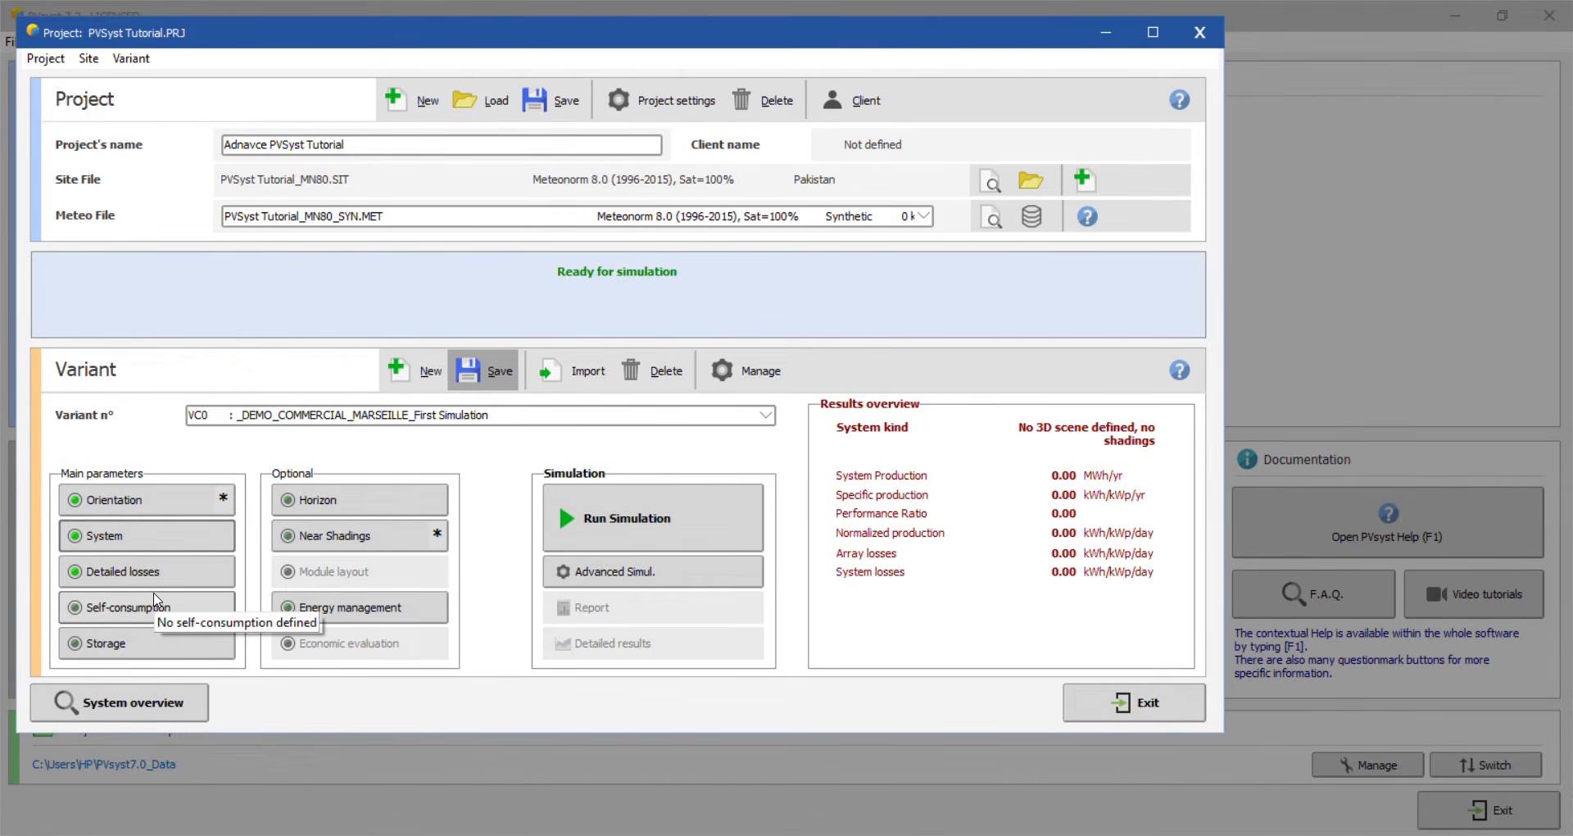
Step: Check the horizon line definition, and open the near shadings 3D scene construction in a maximized window
click(399, 500)
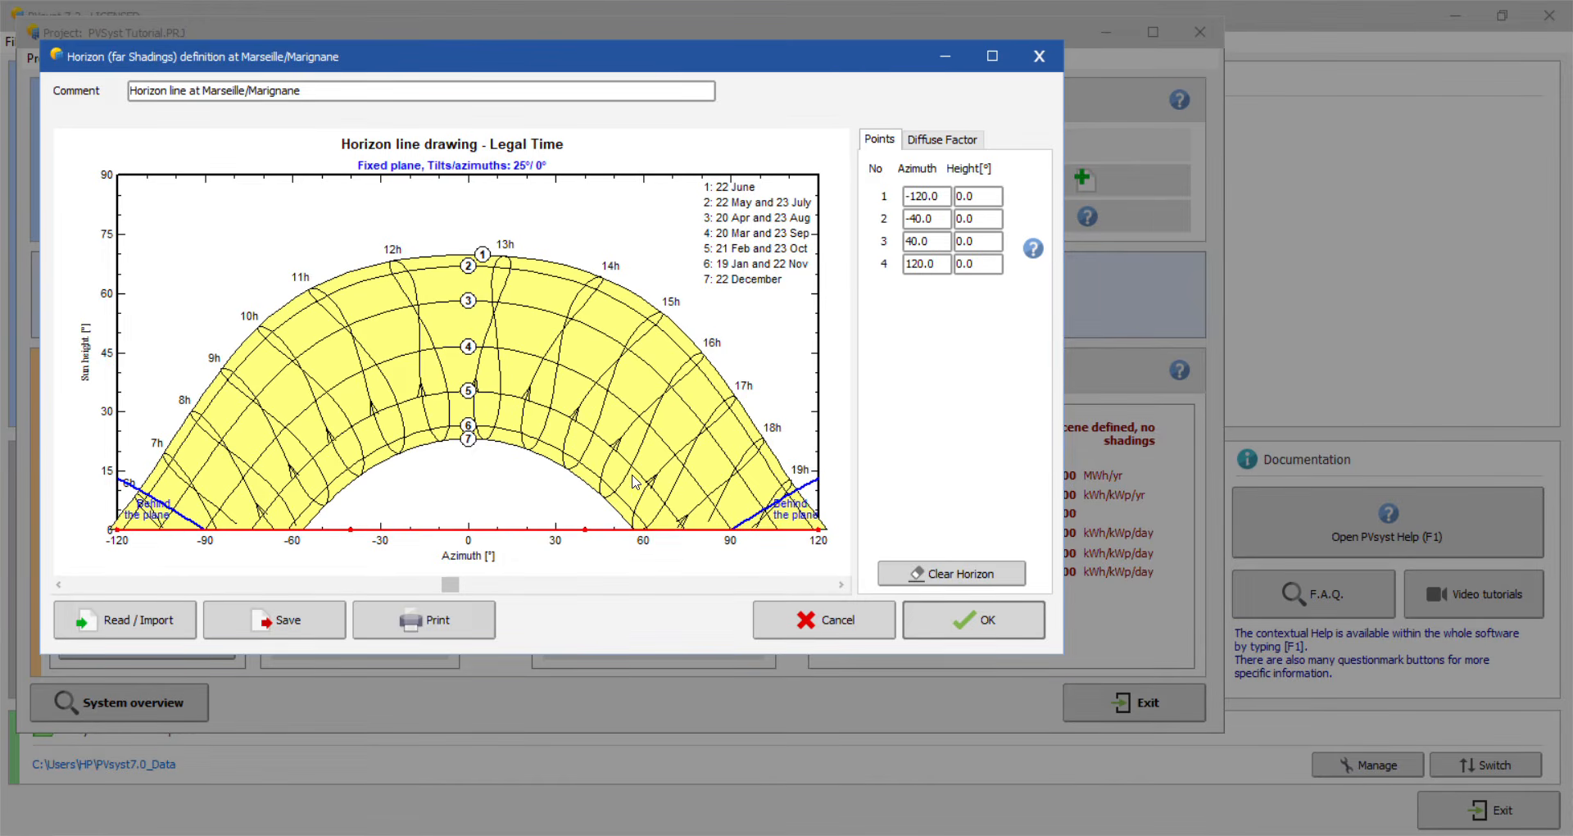
click(957, 632)
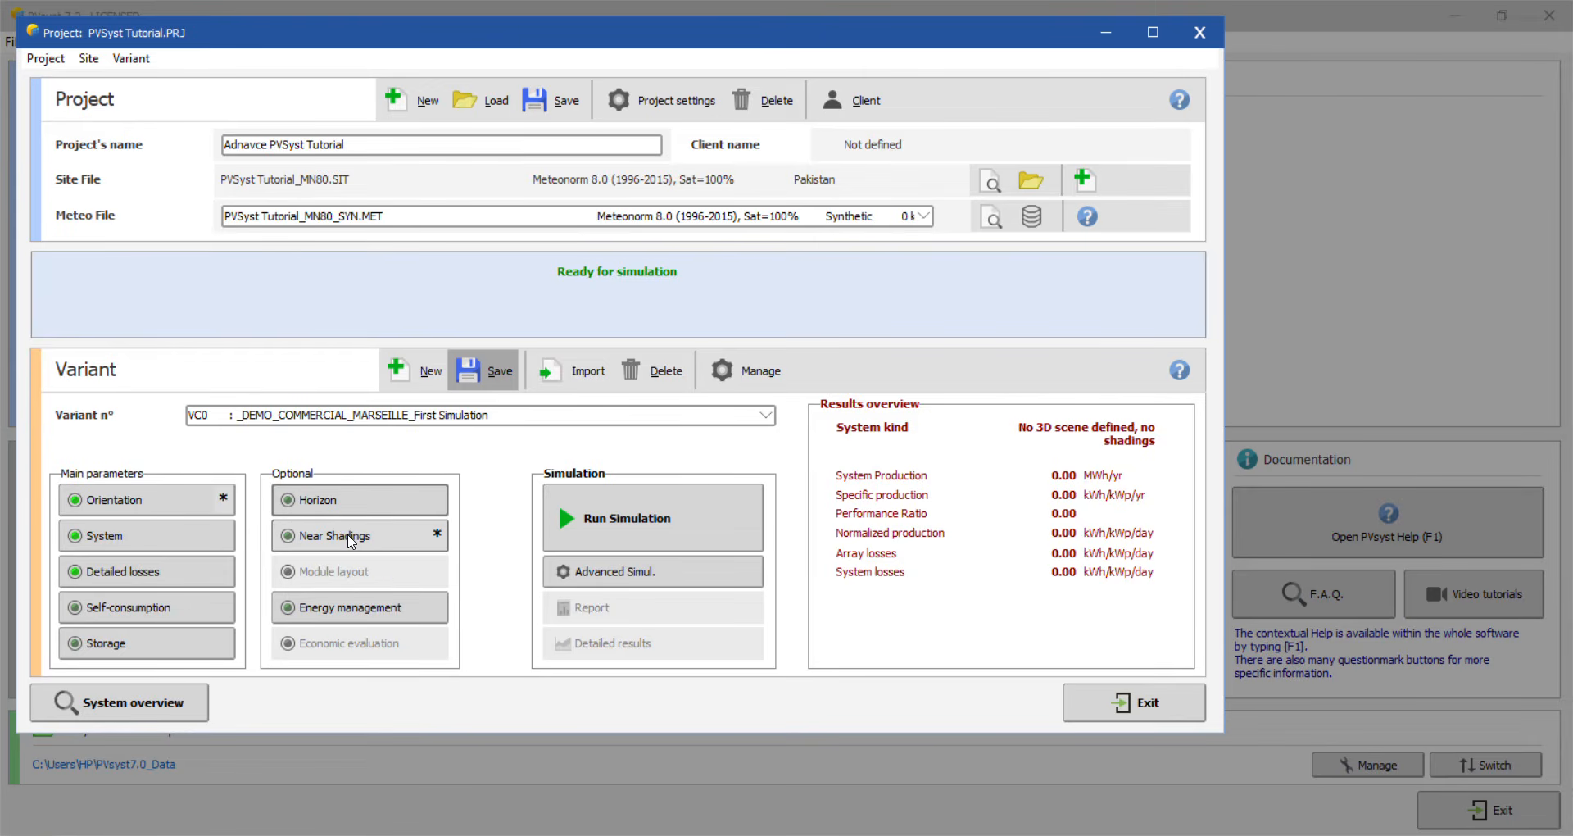
click(362, 539)
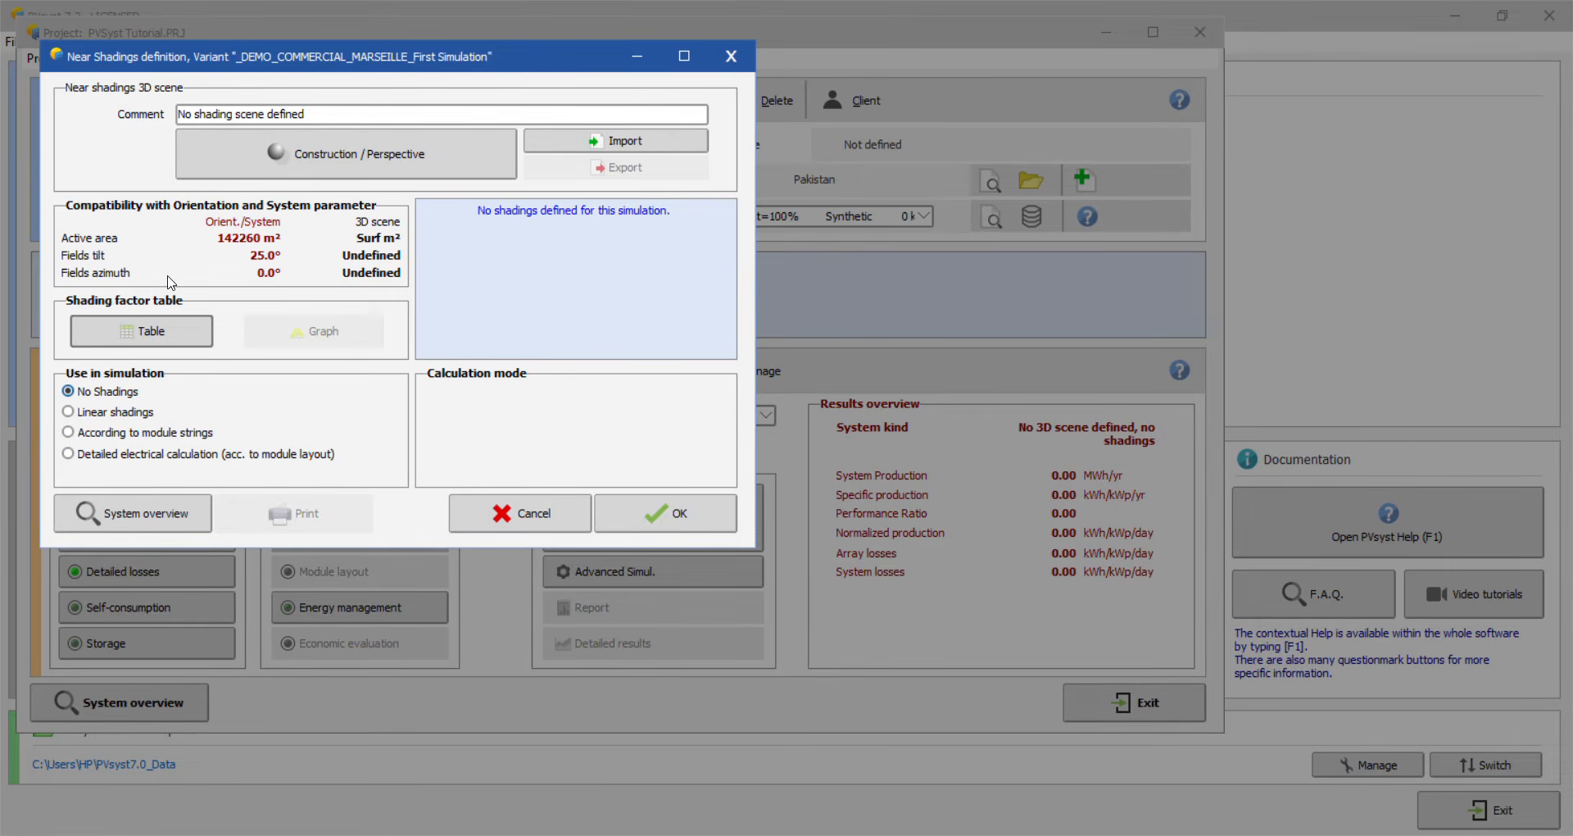
click(365, 156)
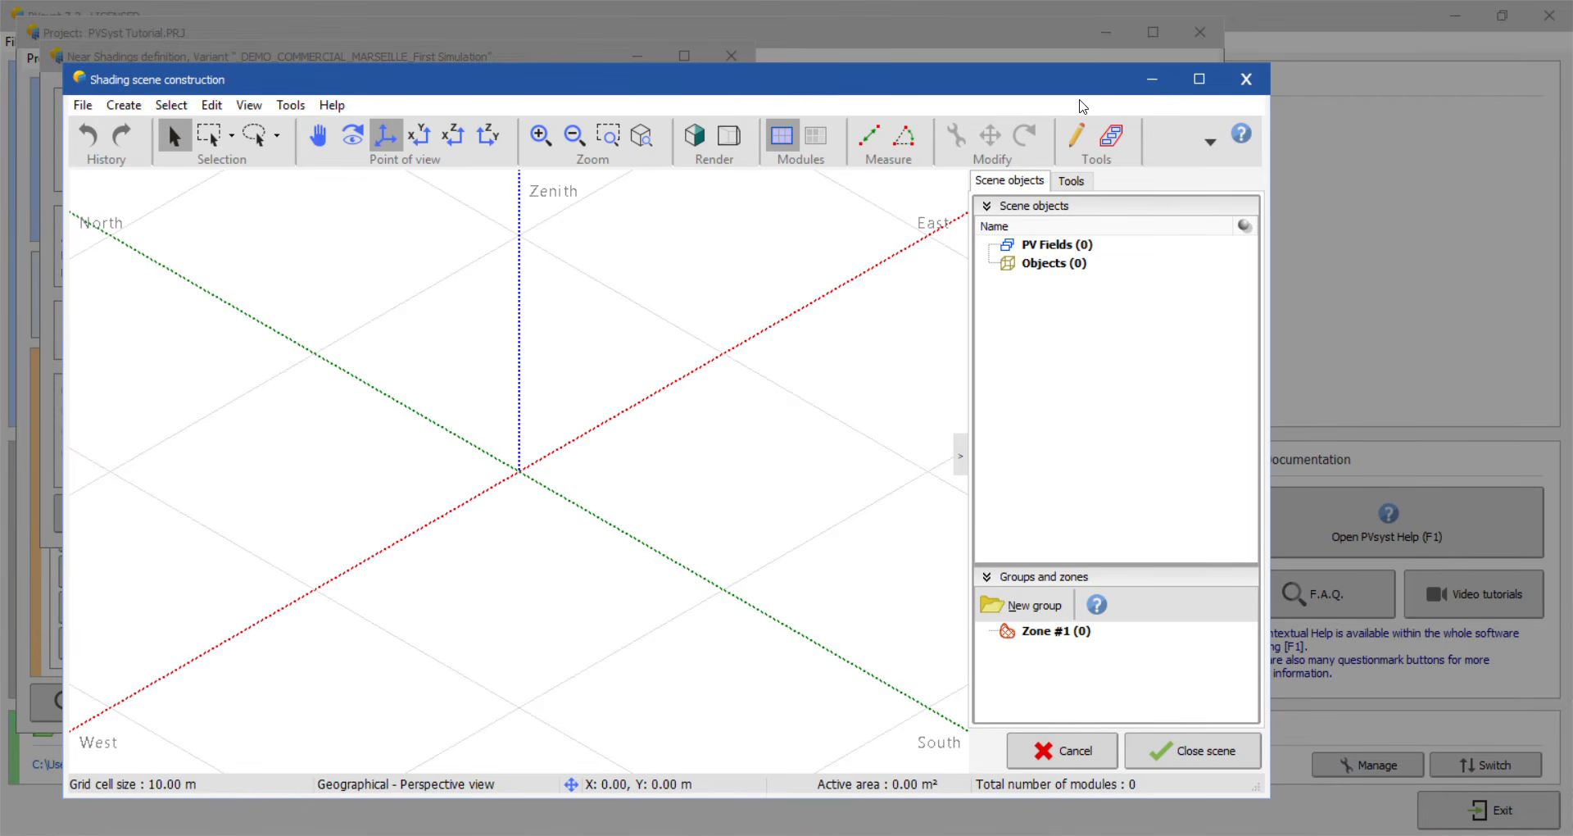
click(1199, 79)
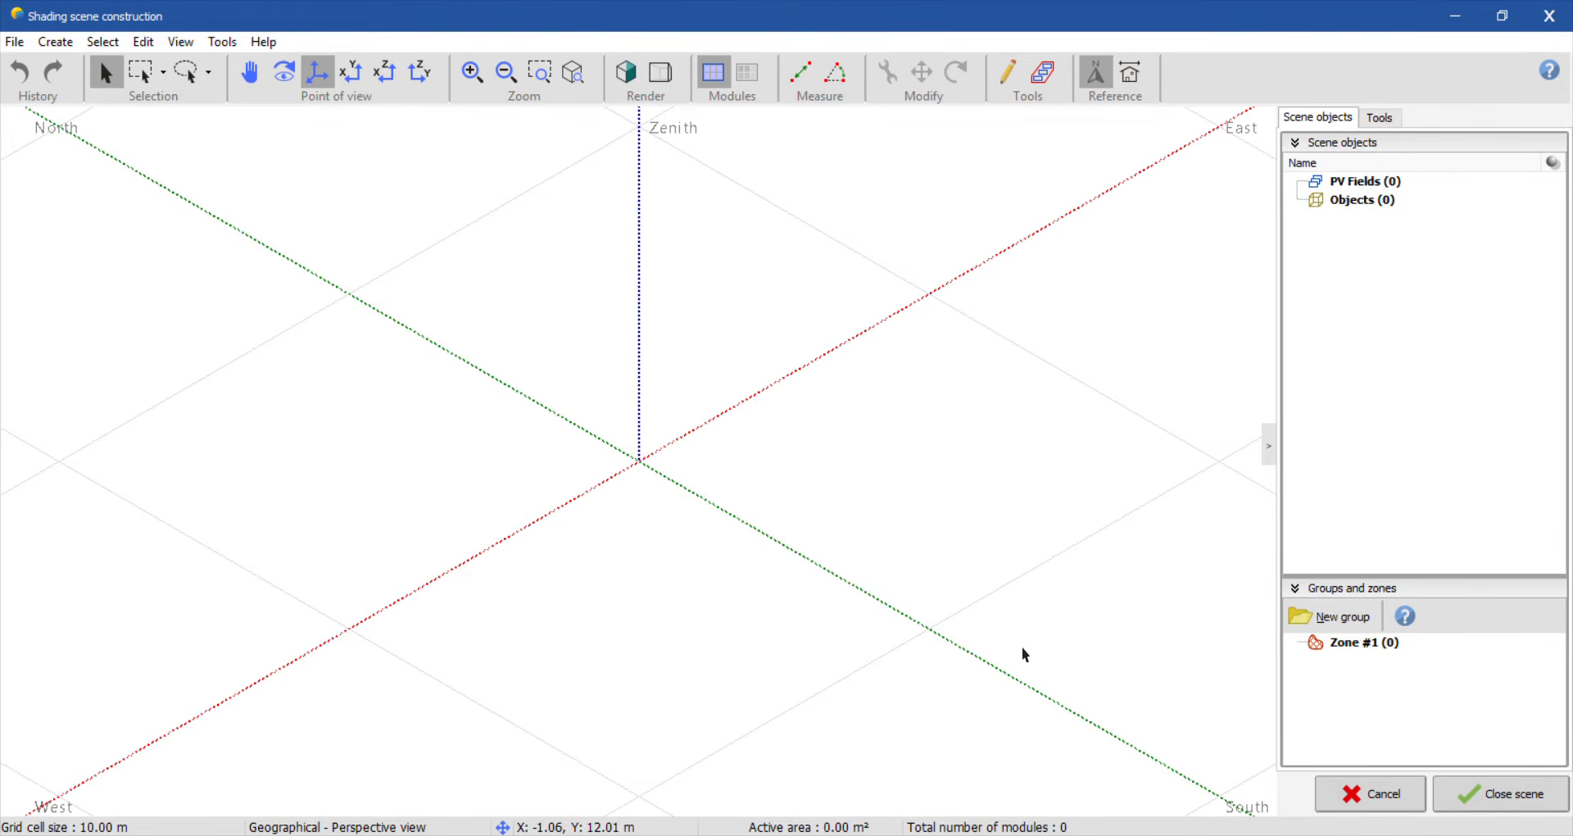
Step: Switch to Google Earth Pro and prepare an image export of the site at Maximum (8192x3904) resolution
click(992, 835)
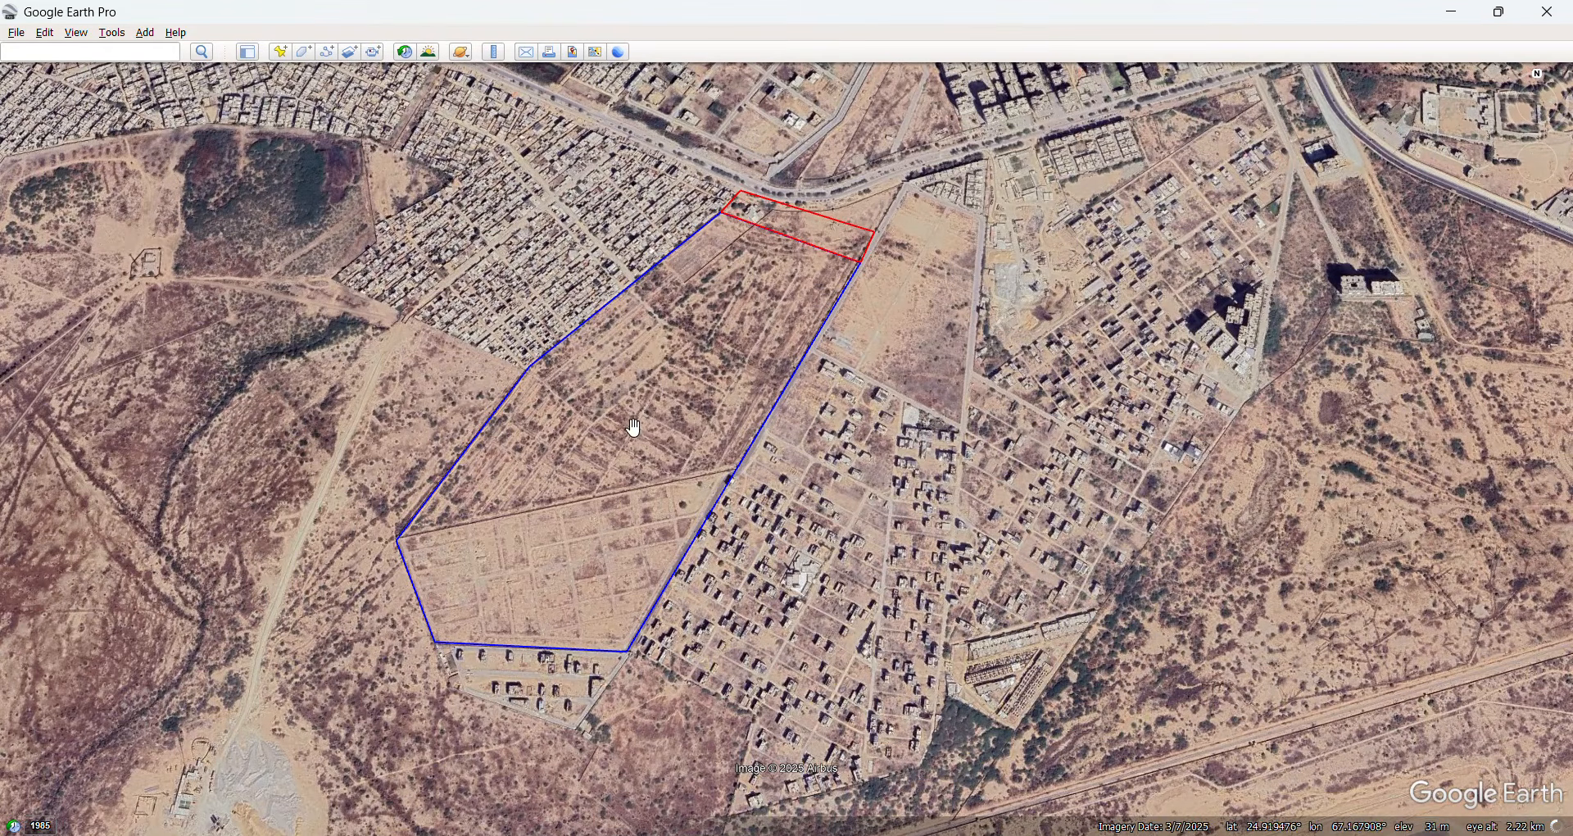
click(580, 55)
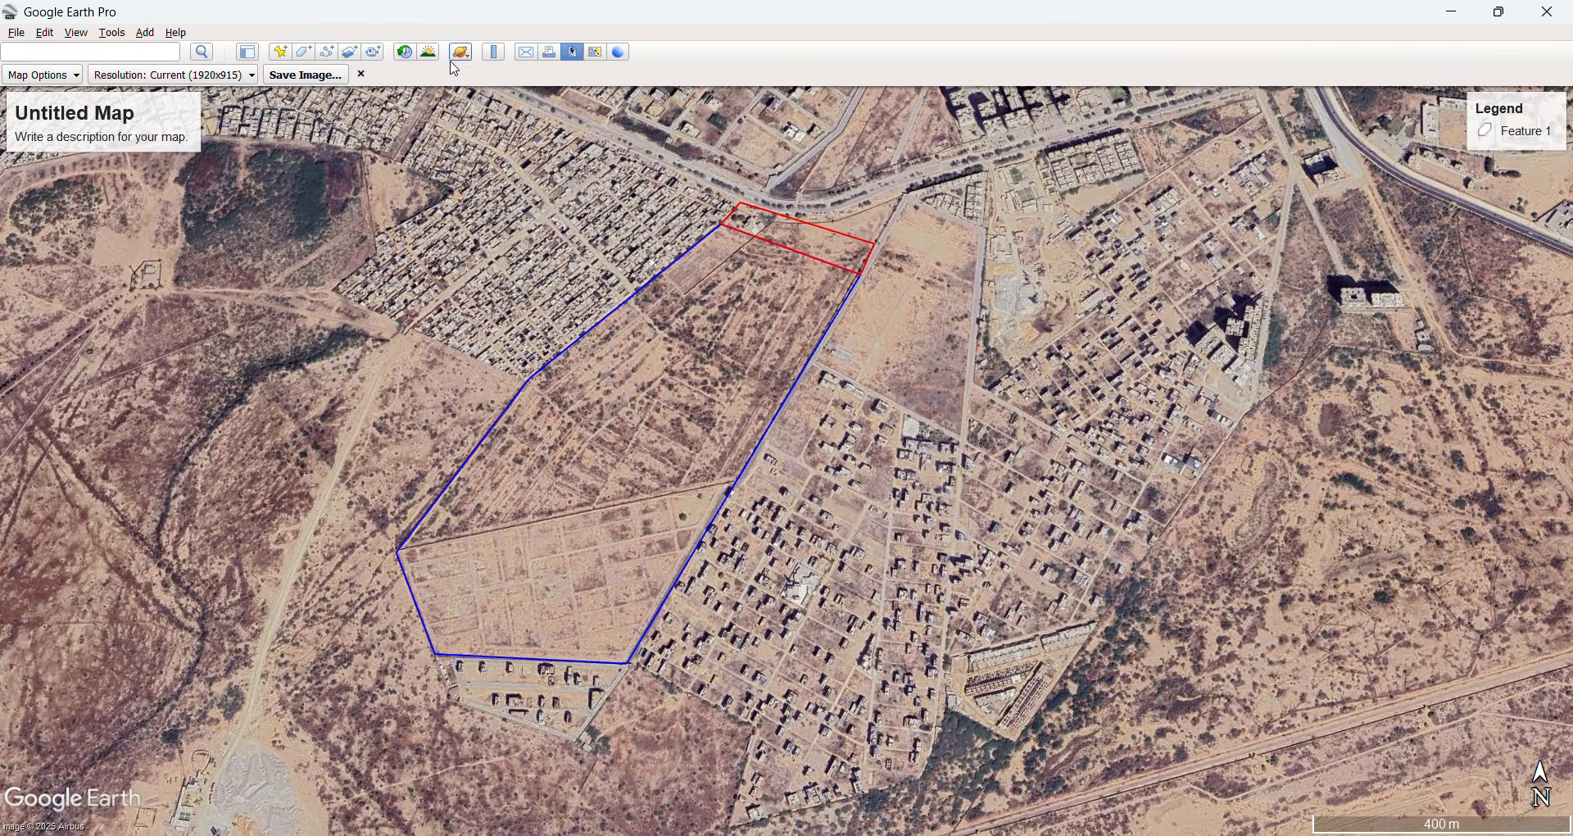
click(246, 76)
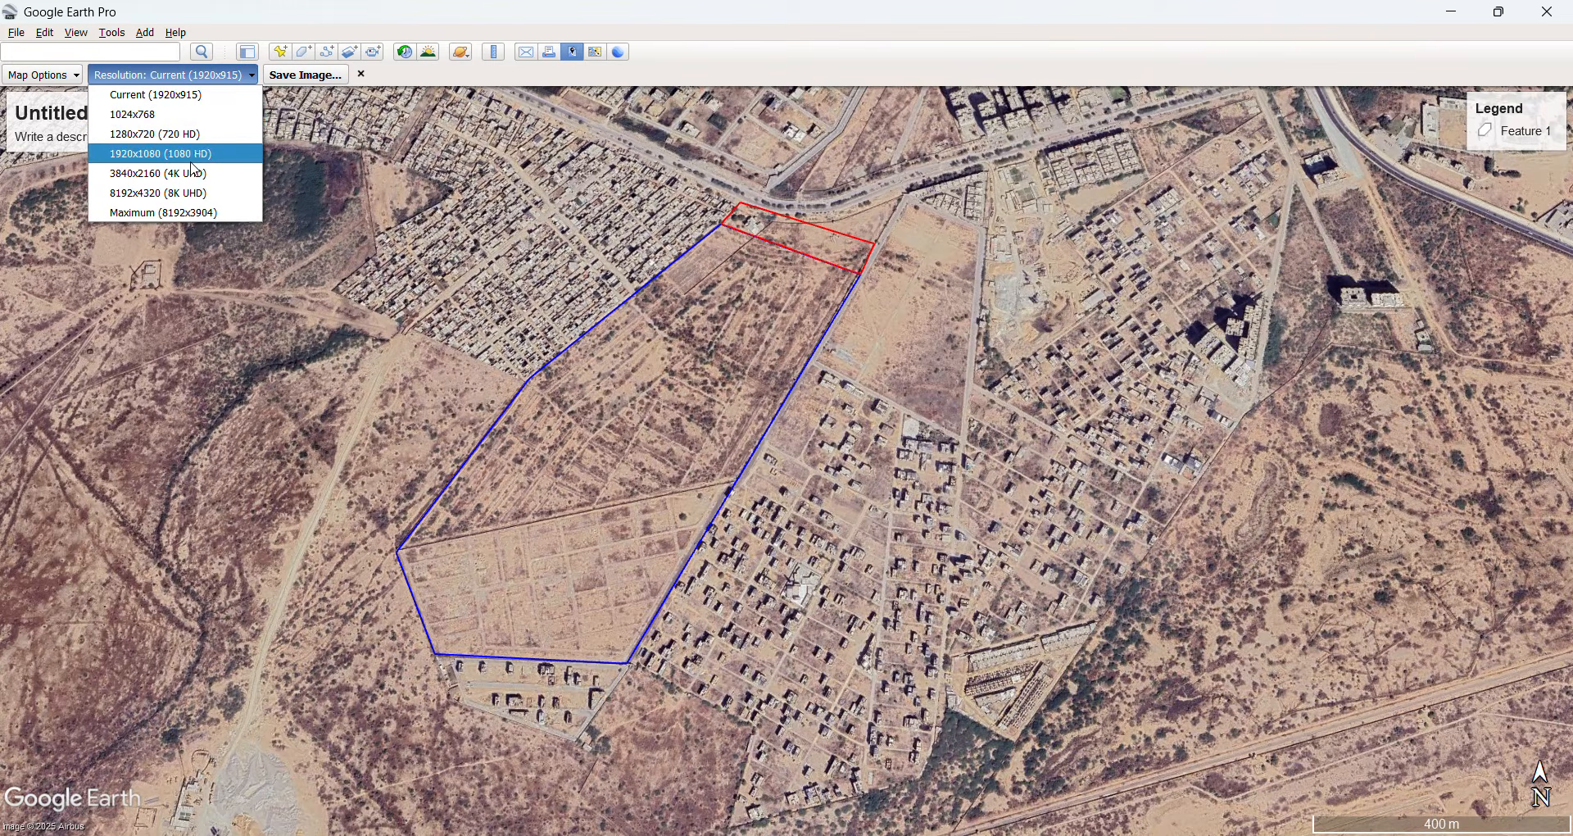
click(199, 215)
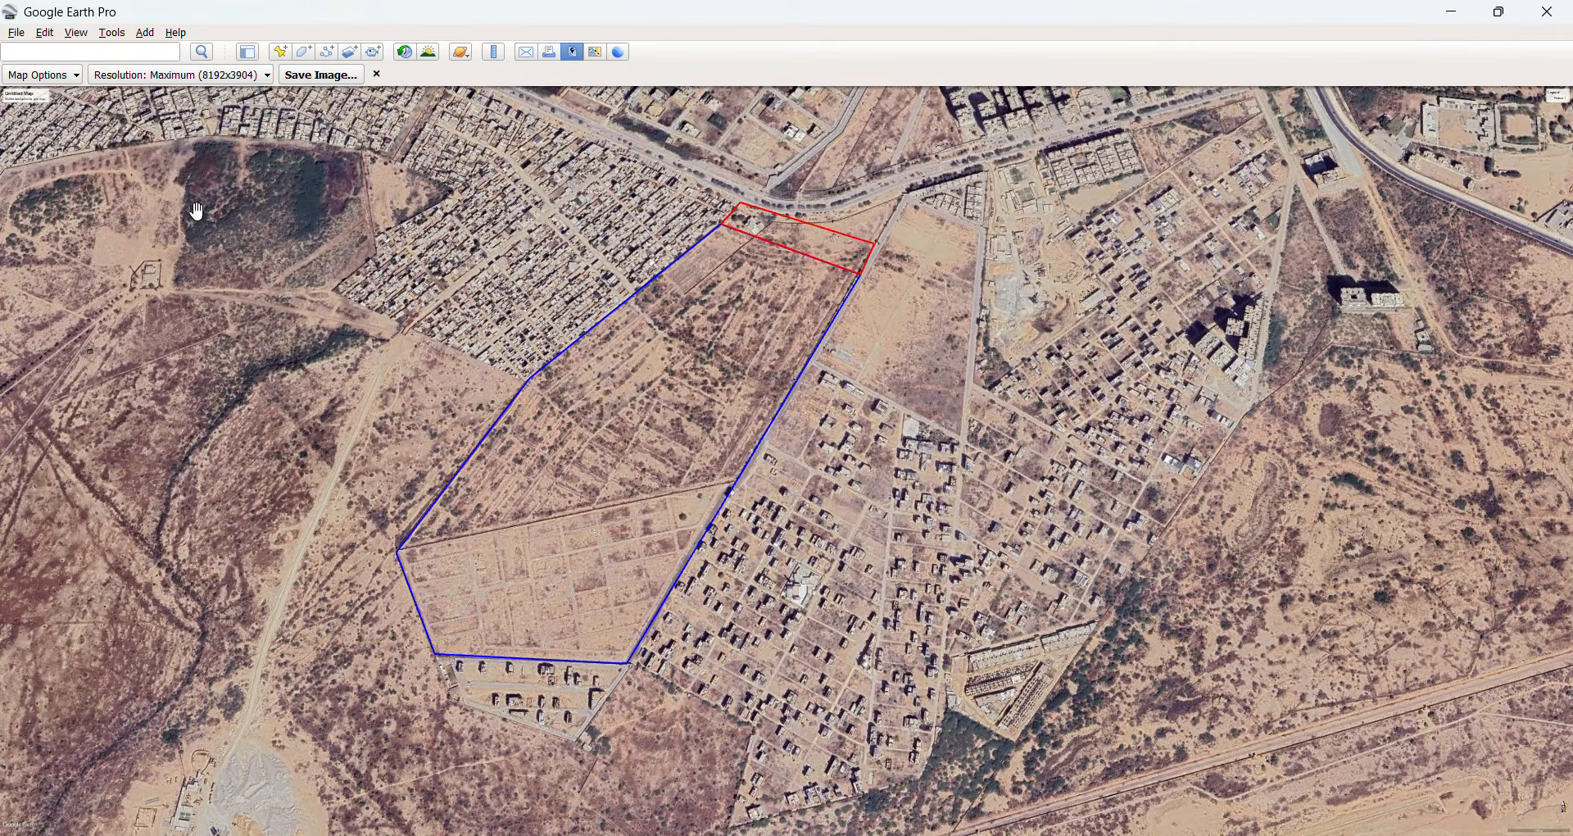
Step: Remove the title and description, legend, scale and compass from the exported map image
click(65, 79)
click(72, 123)
click(55, 149)
click(53, 175)
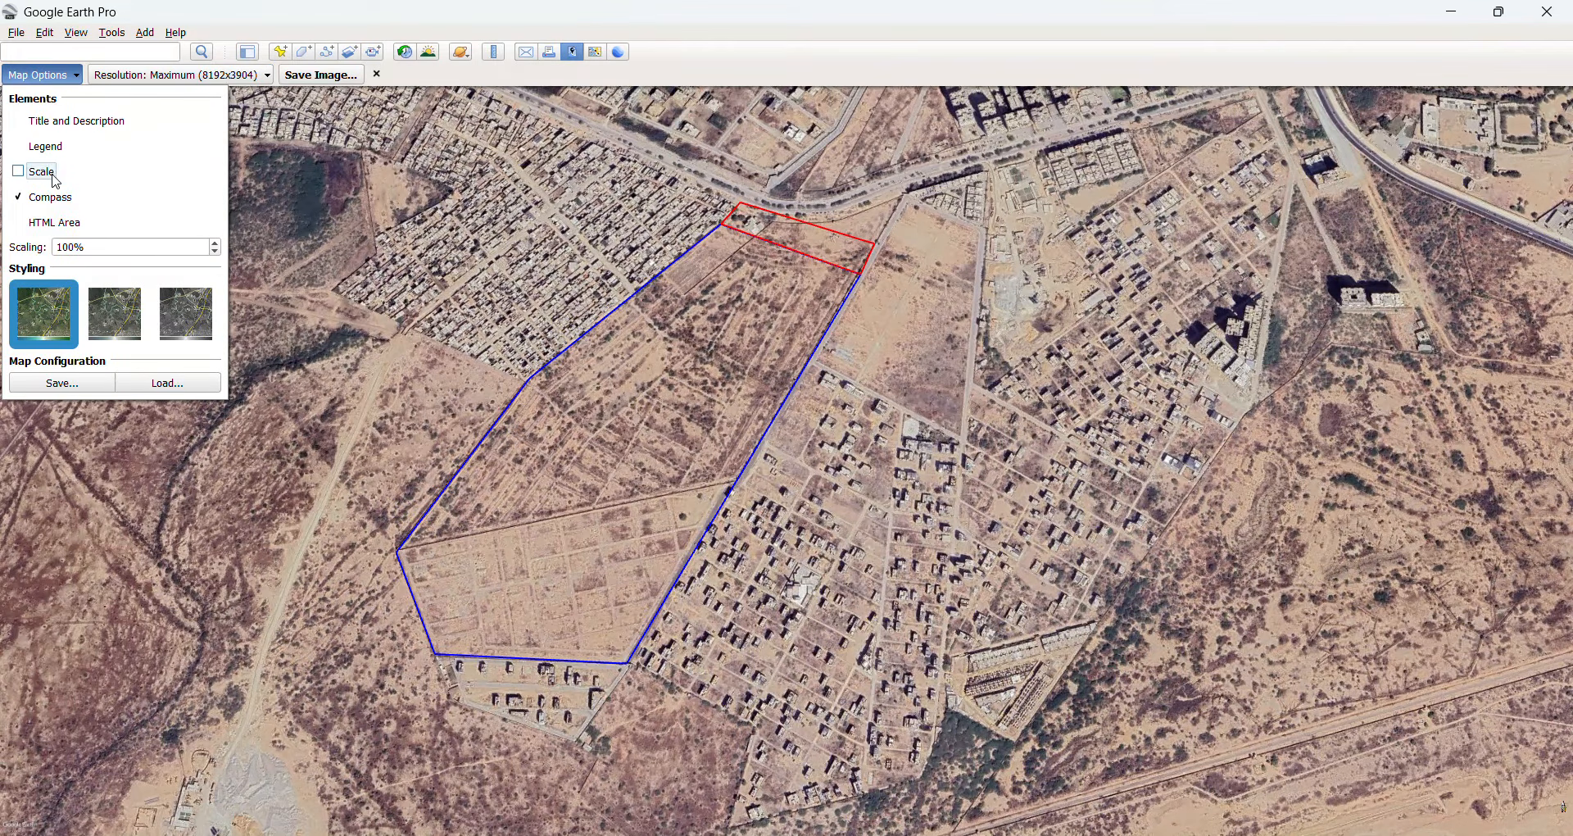
click(53, 199)
click(327, 344)
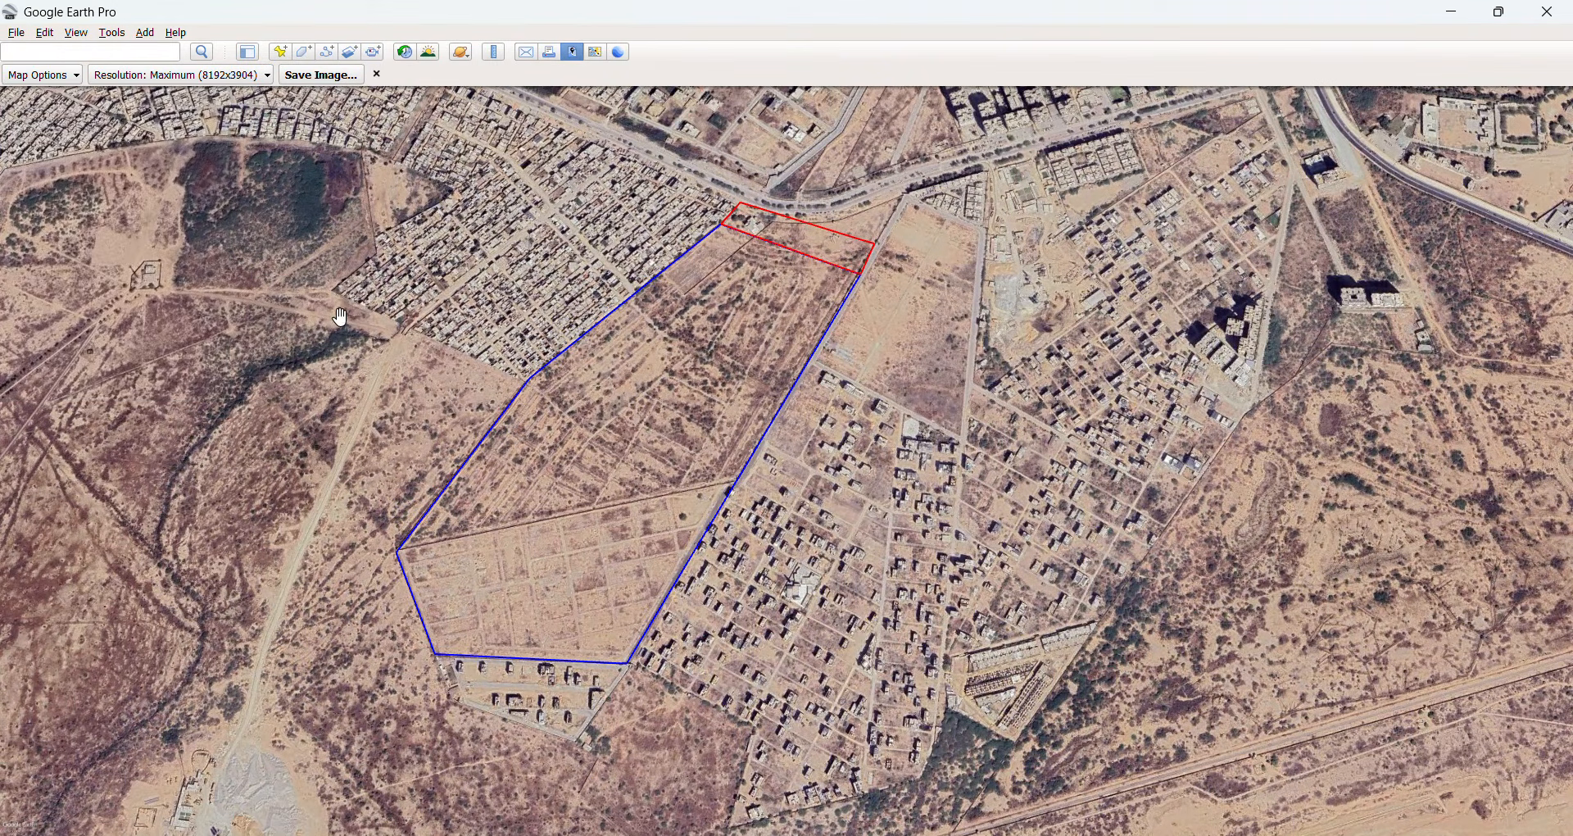
Step: Frame the outlined site closely and save the map as the JPEG image PV Syst Tutorial on New Volume (F:)
drag(622, 410, 814, 408)
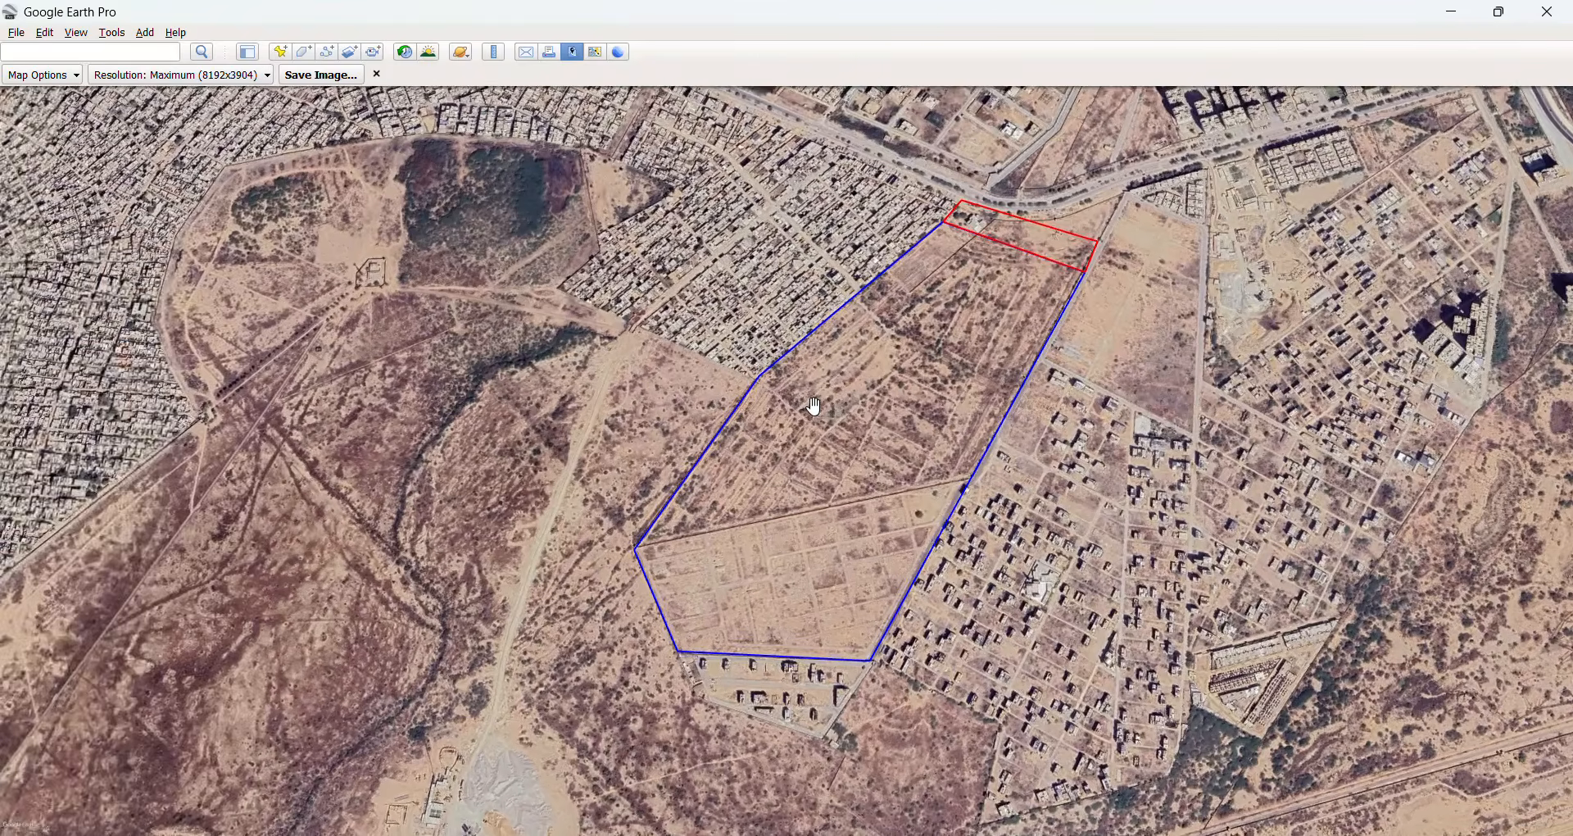
scroll(815, 402, up, 3)
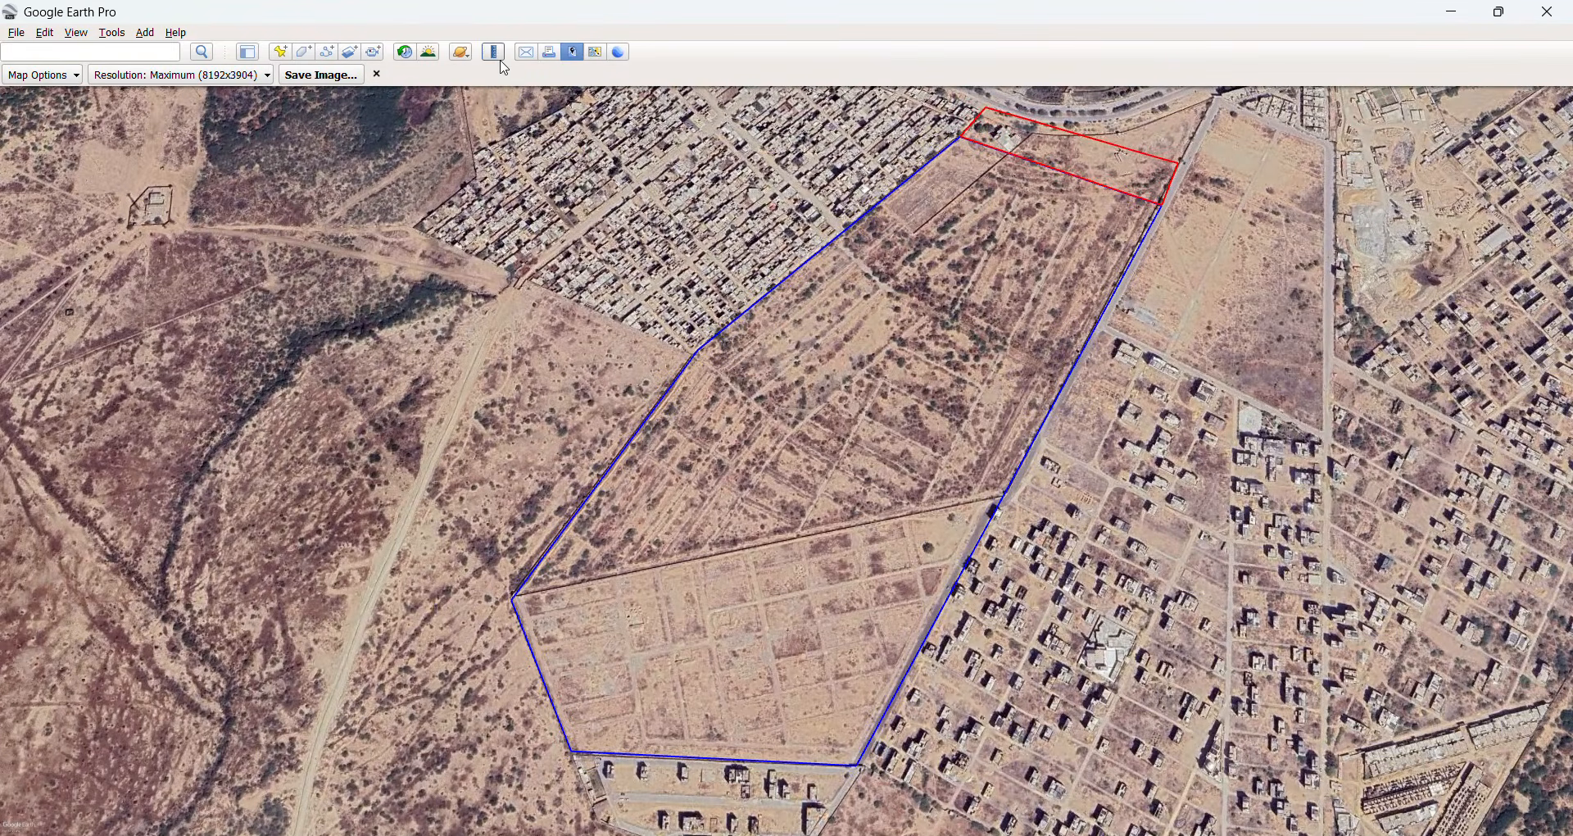
click(324, 78)
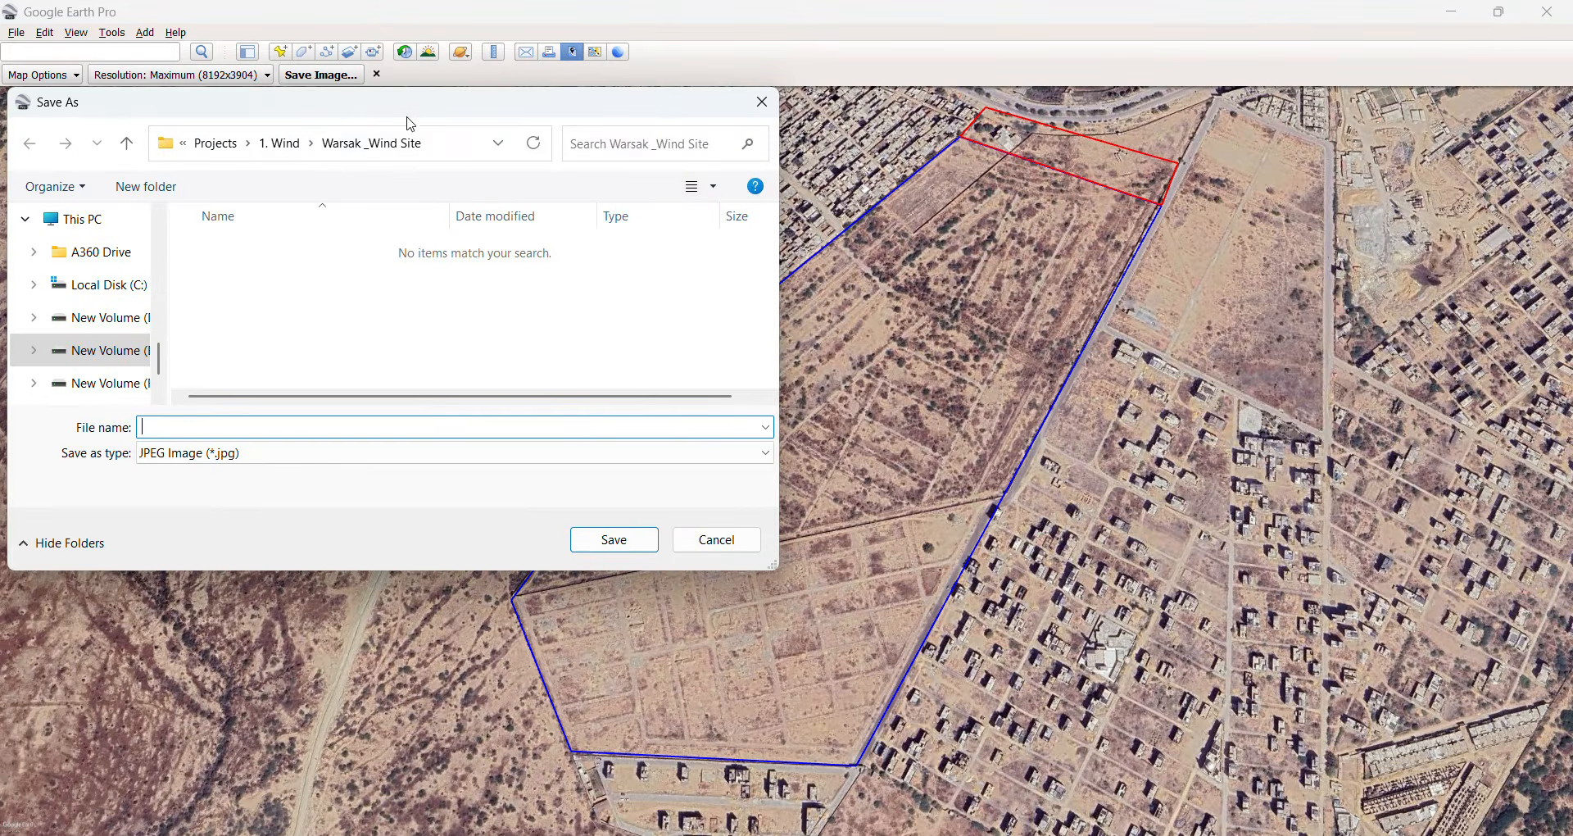
scroll(140, 306, down, 1)
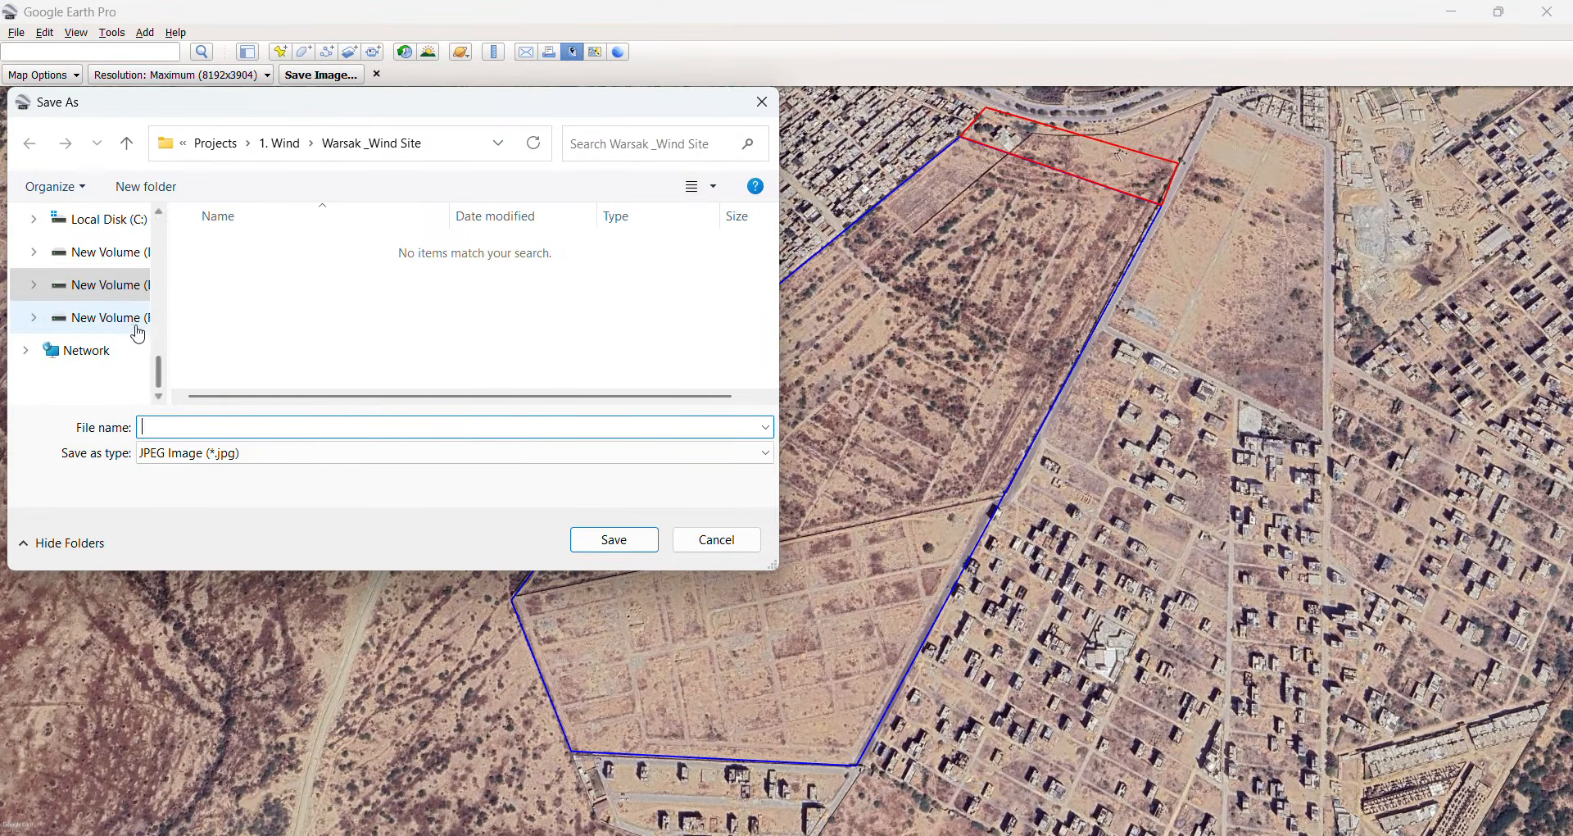
click(131, 321)
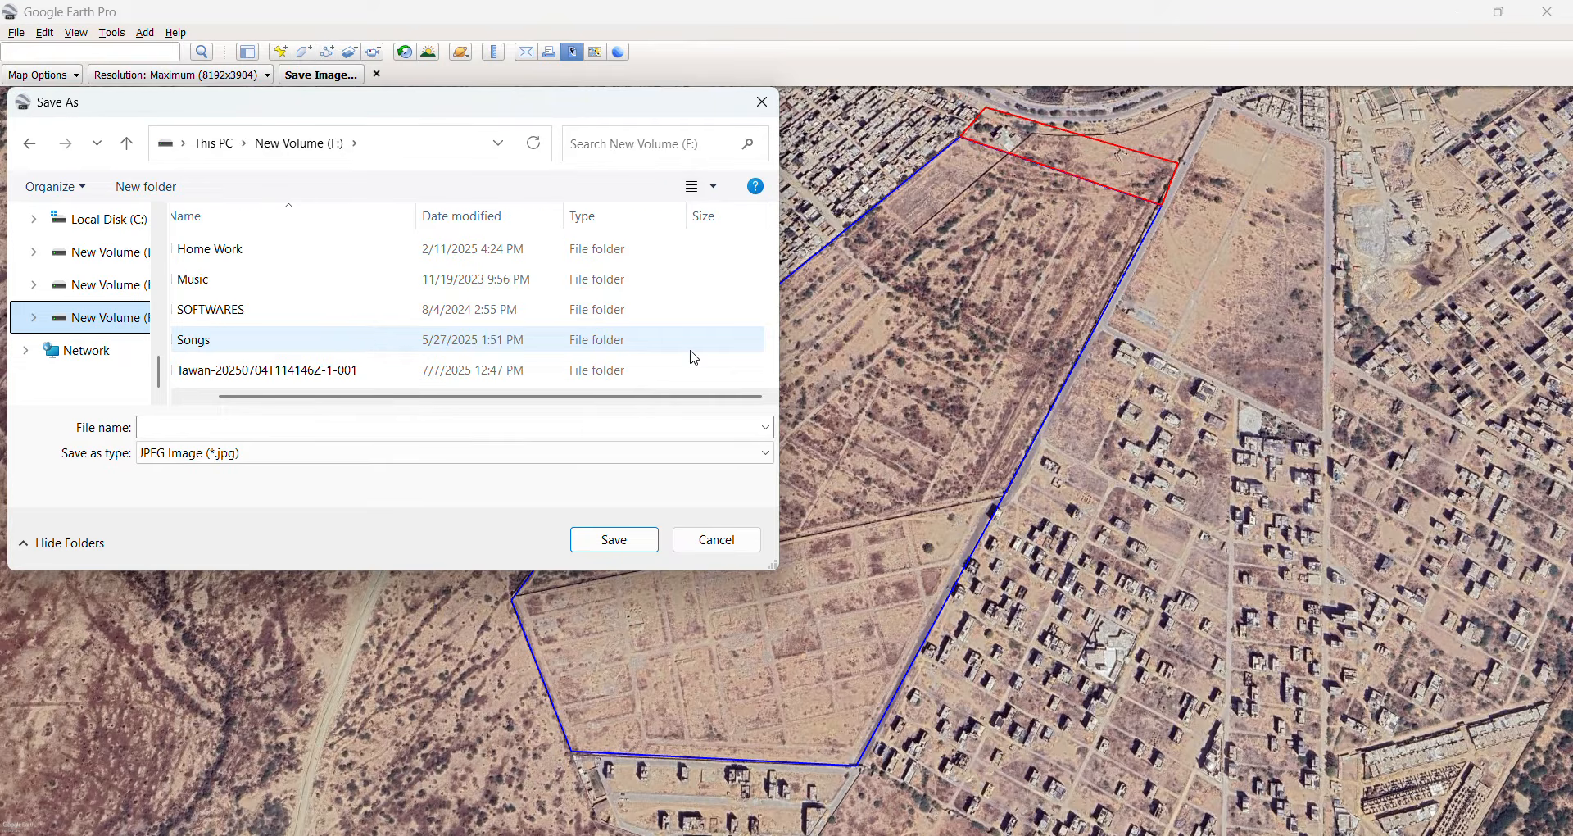
click(218, 427)
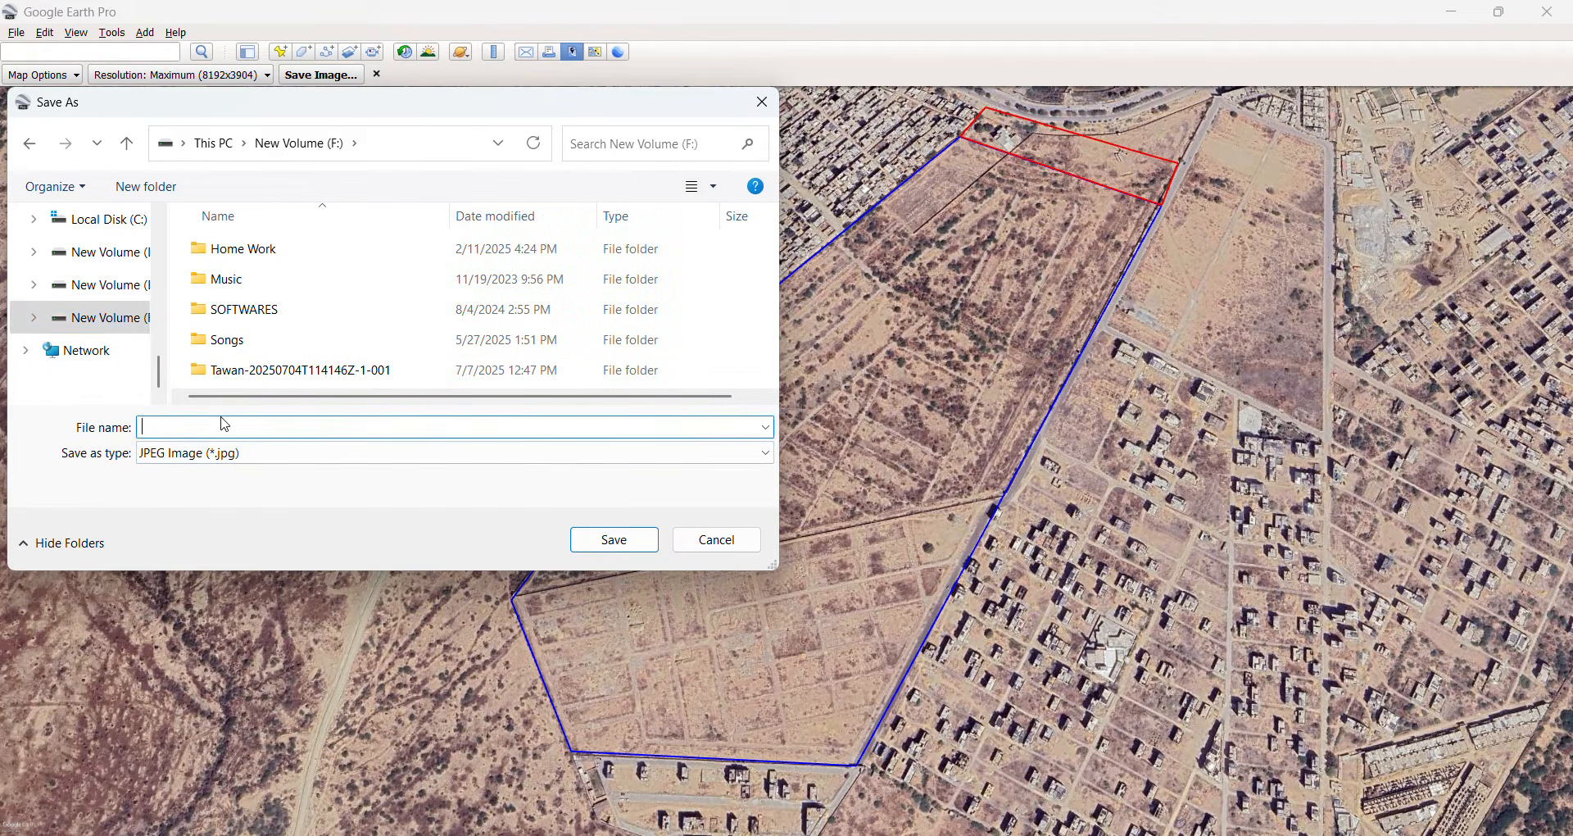
text(PV Syst Tutorial)
click(617, 541)
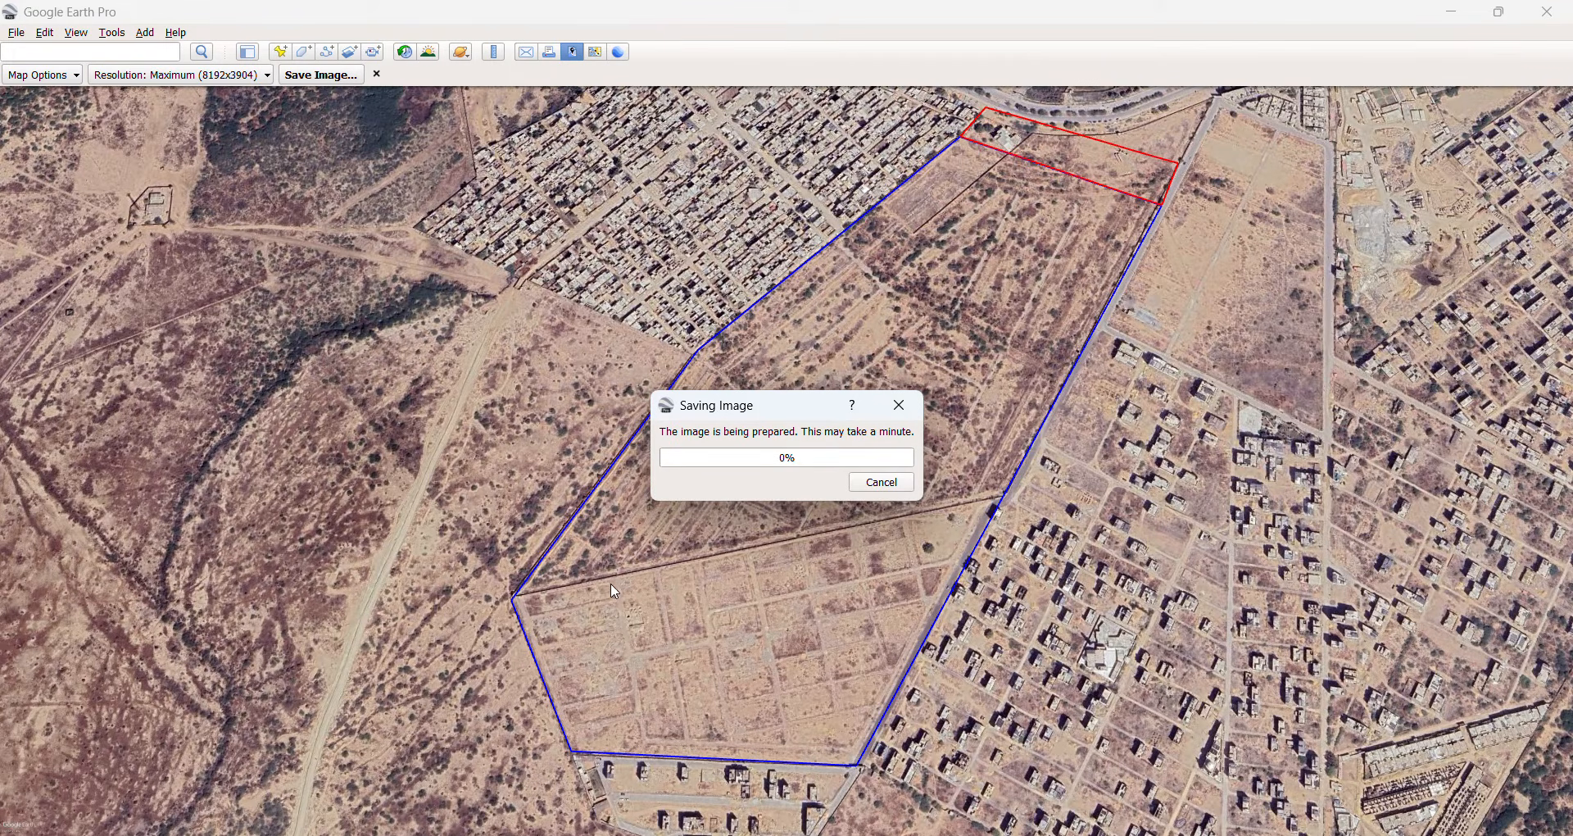
mouse_move(1037, 835)
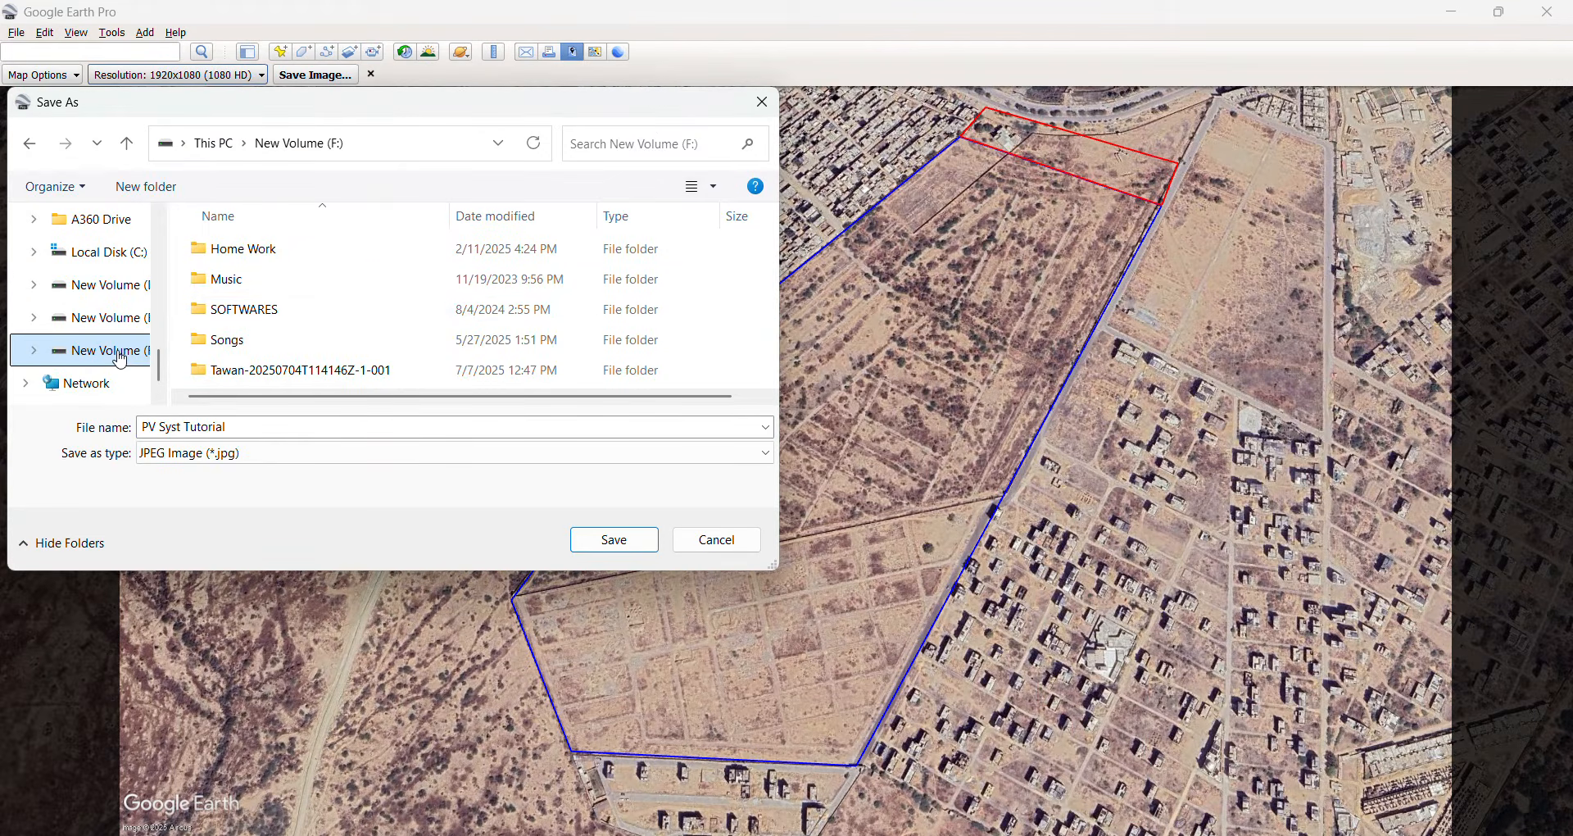
Step: Finish saving the site map, and import PV Syst Tutorial from New Volume (F:) as a ground image in PVsyst's shading scene
scroll(126, 353, down, 1)
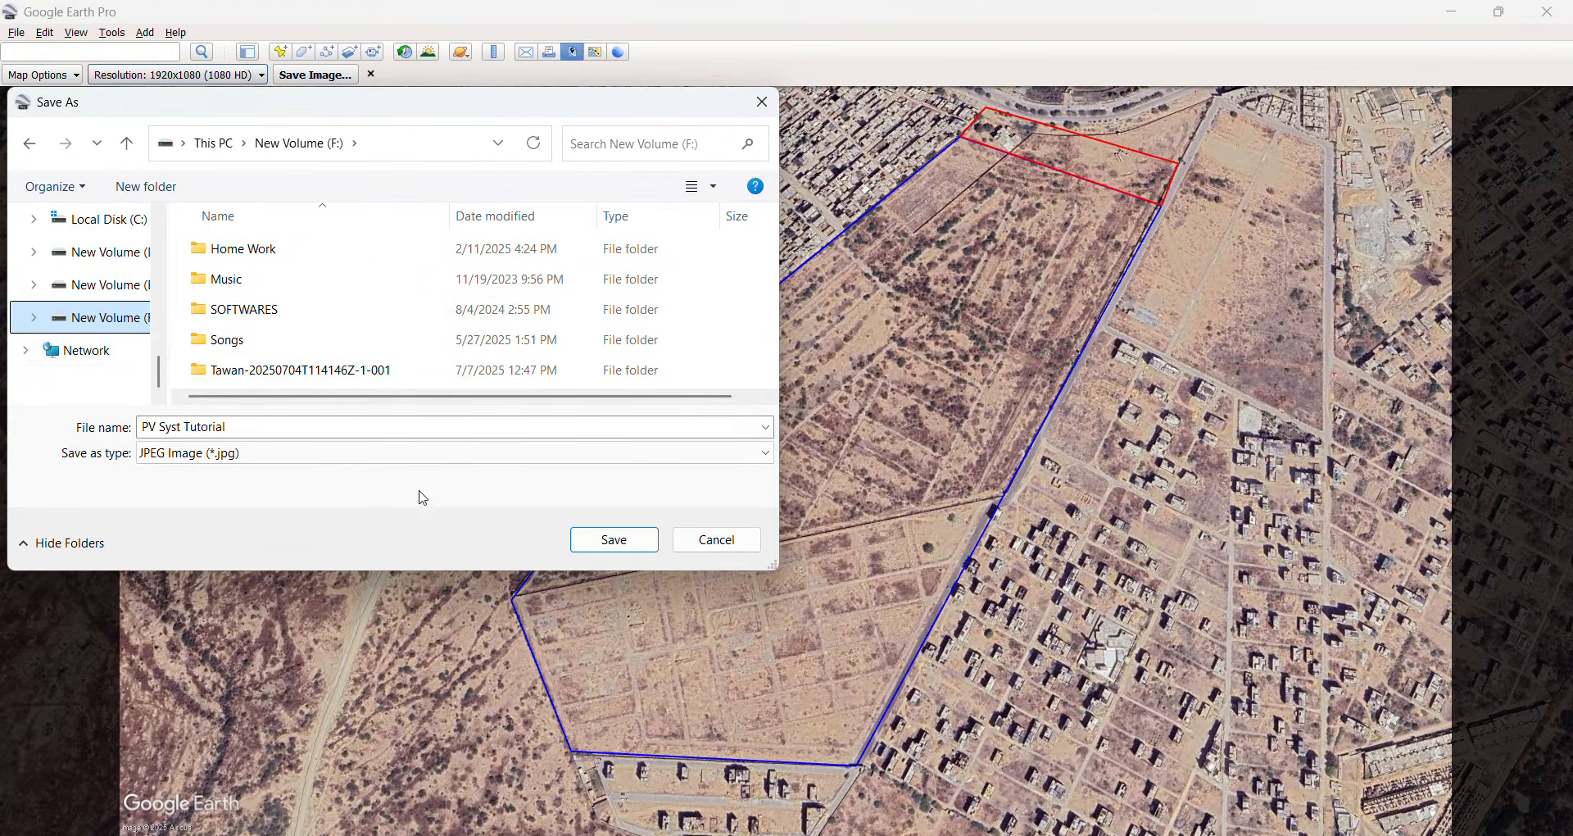
click(605, 547)
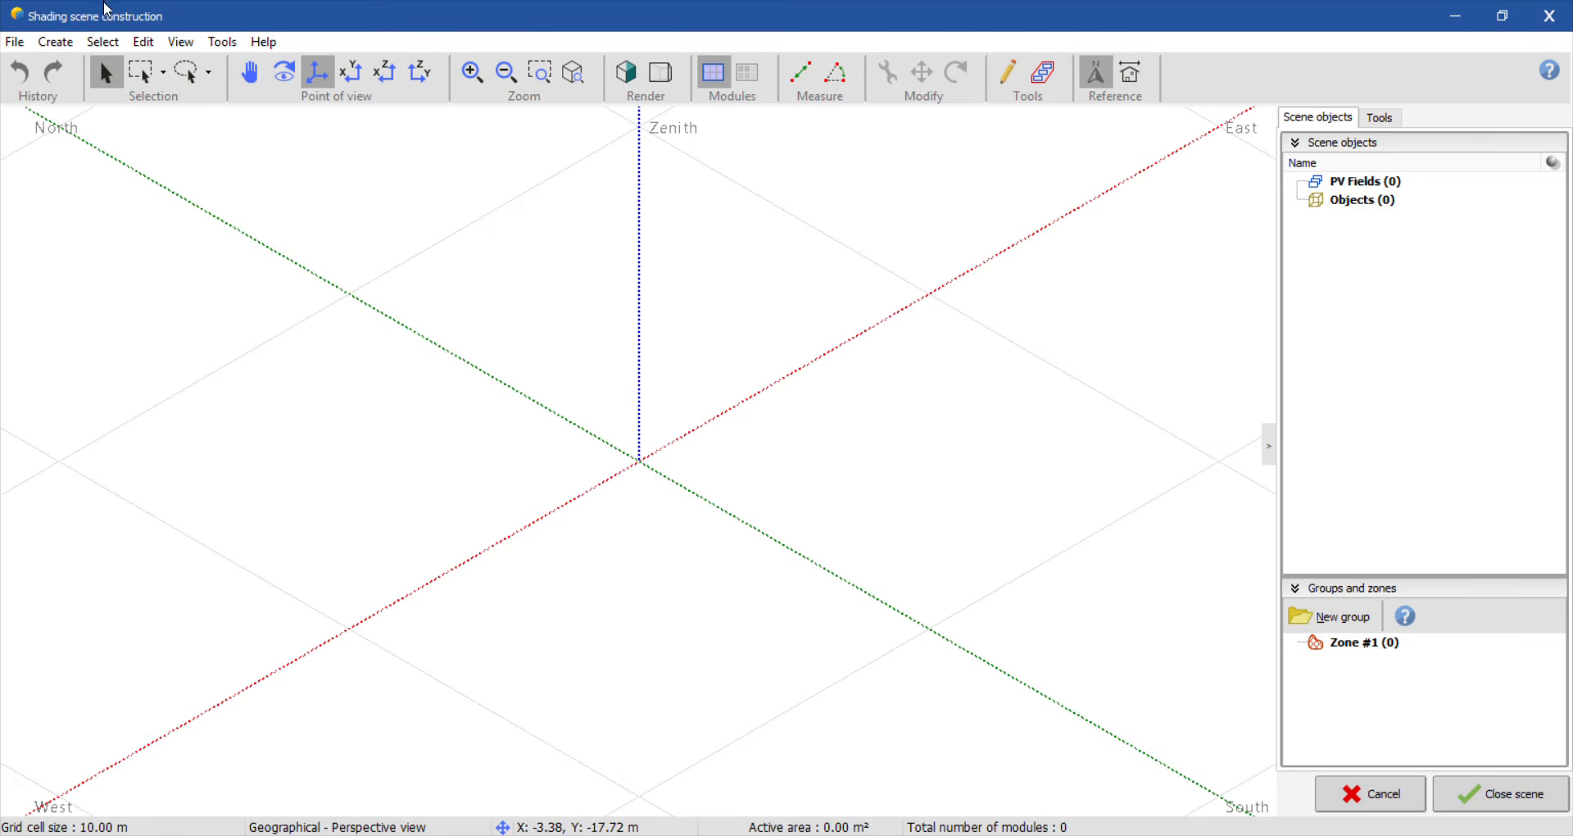
click(14, 43)
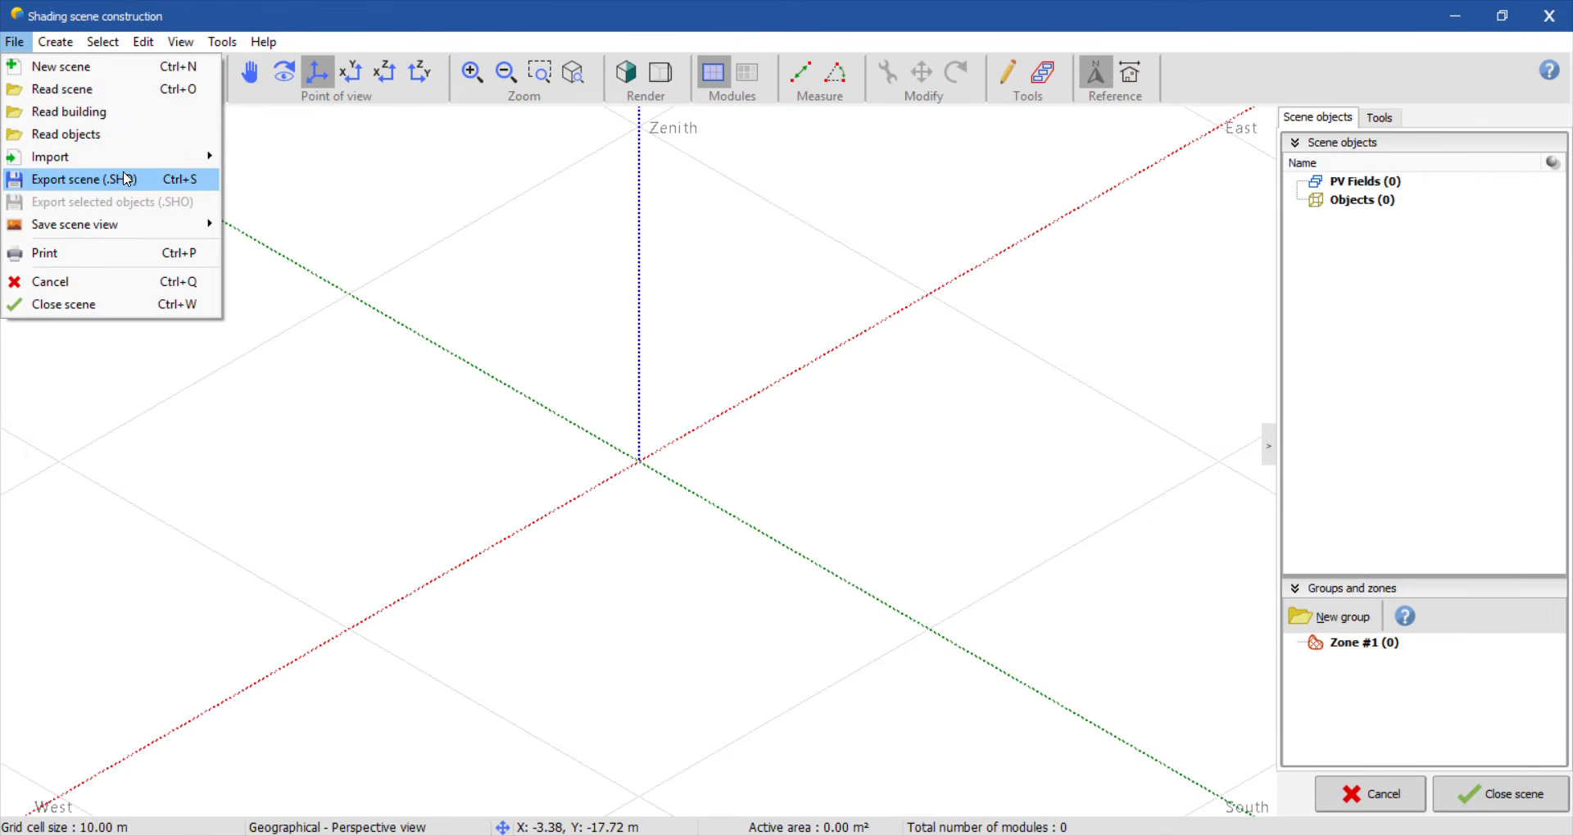
mouse_move(144, 237)
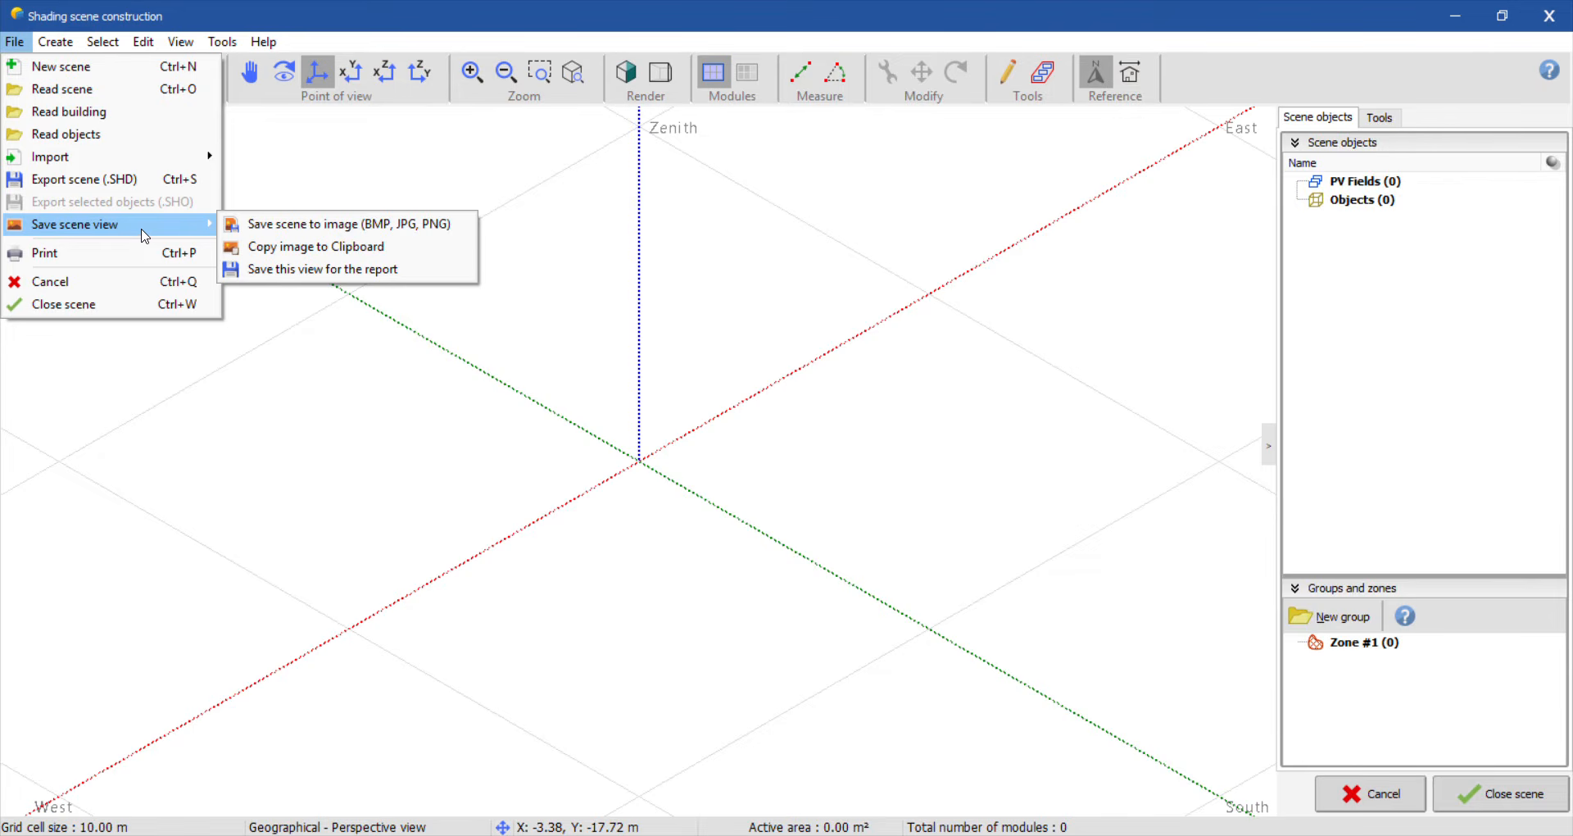
mouse_move(175, 155)
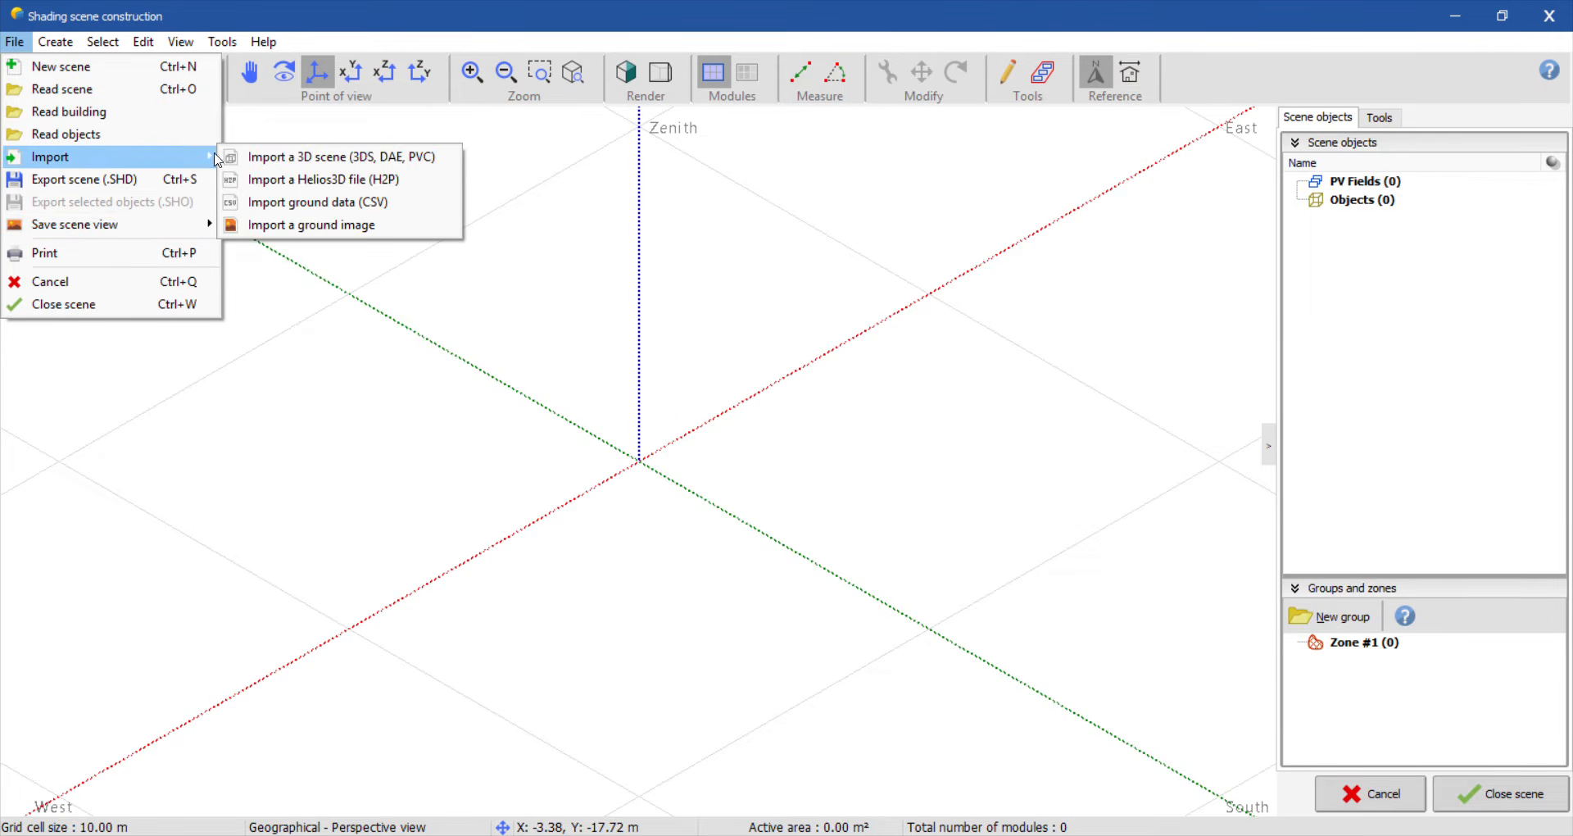
click(326, 227)
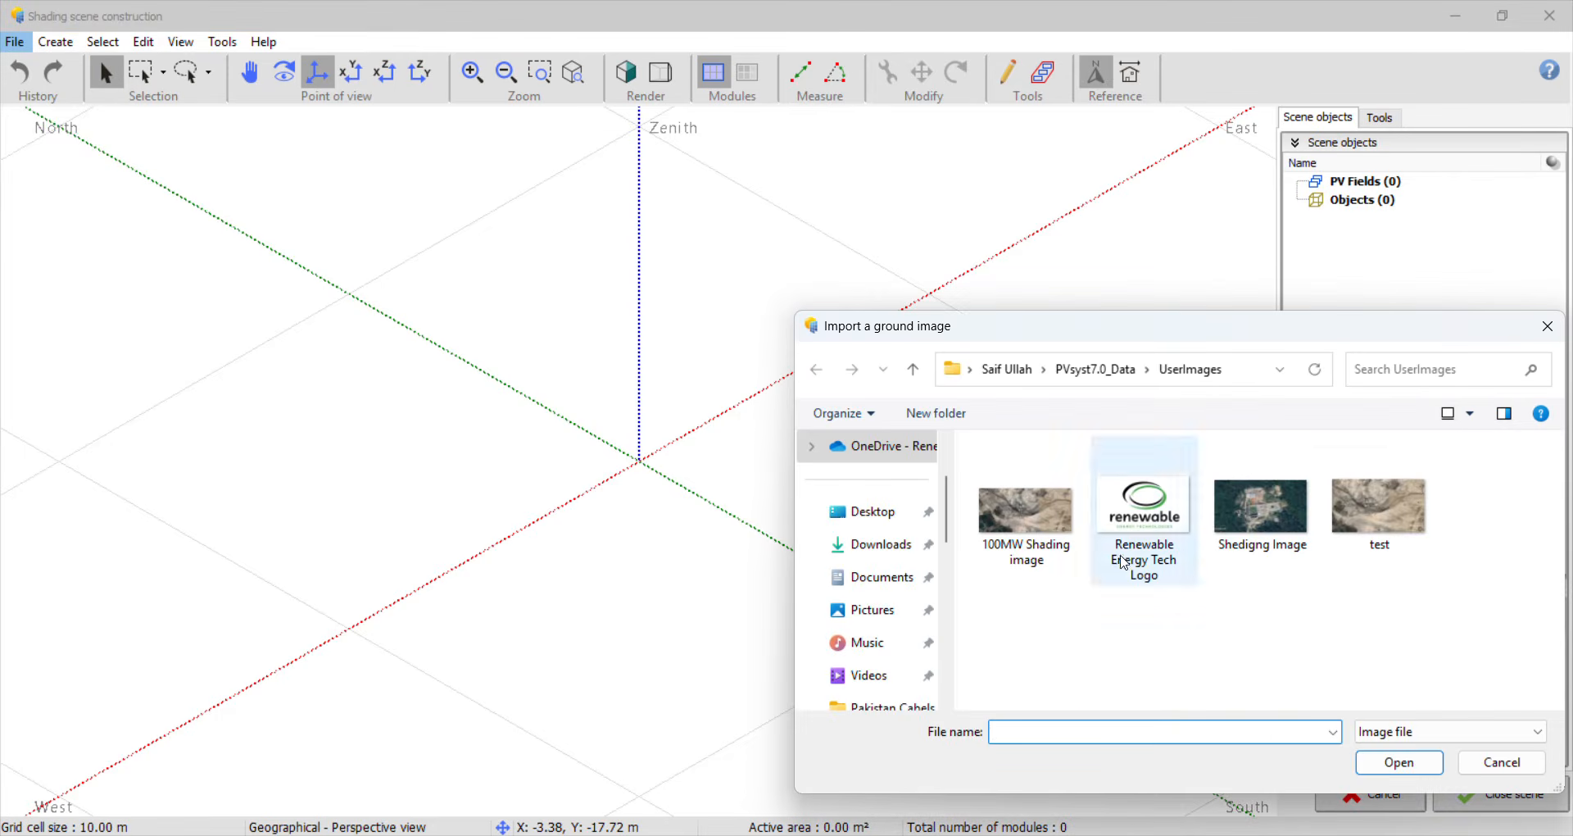
scroll(904, 679, down, 5)
click(898, 642)
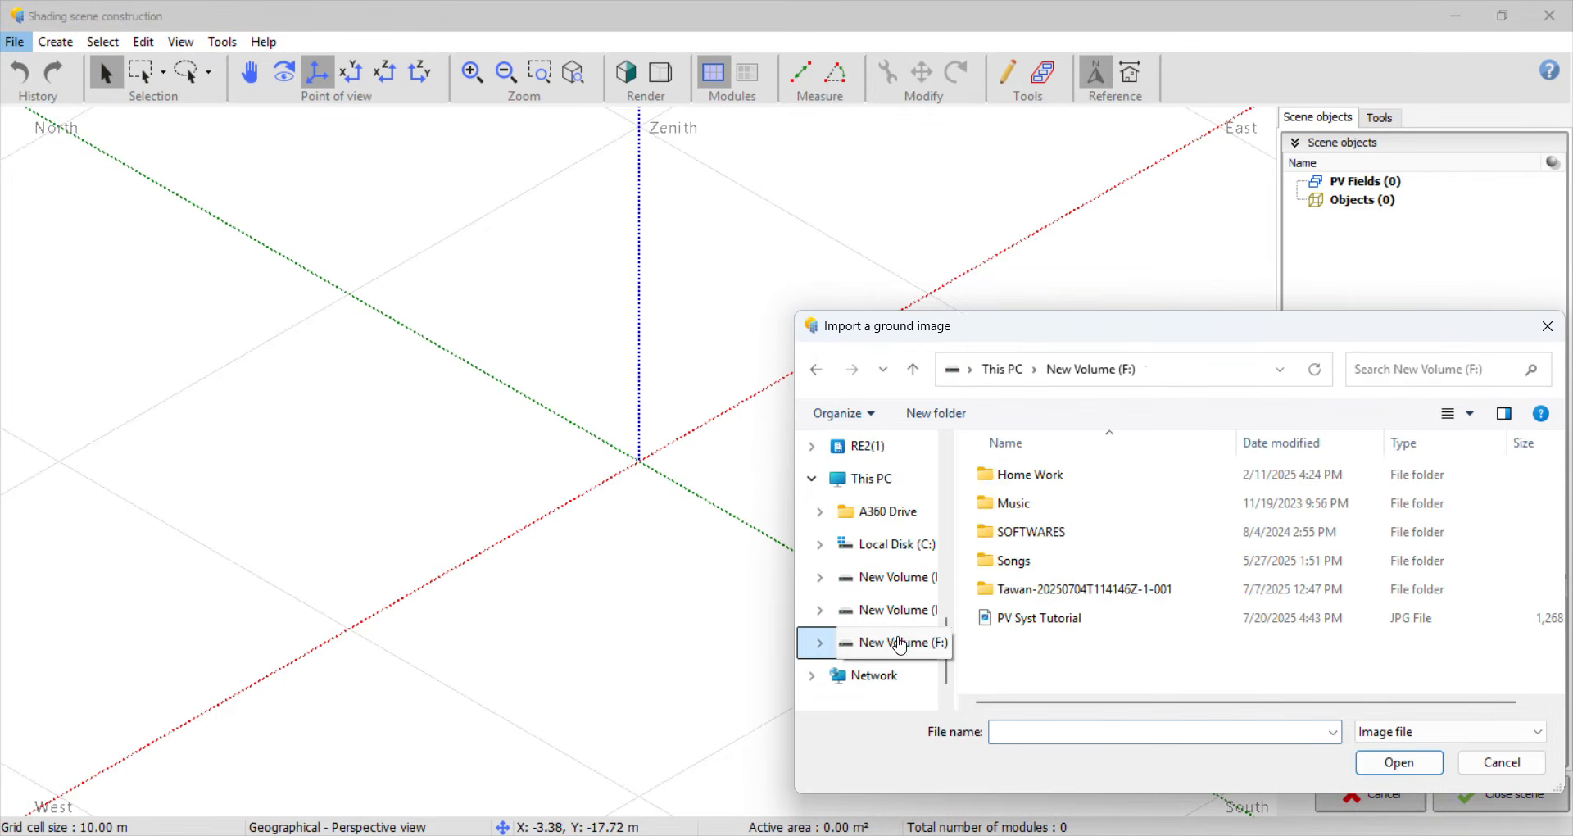
double_click(1065, 618)
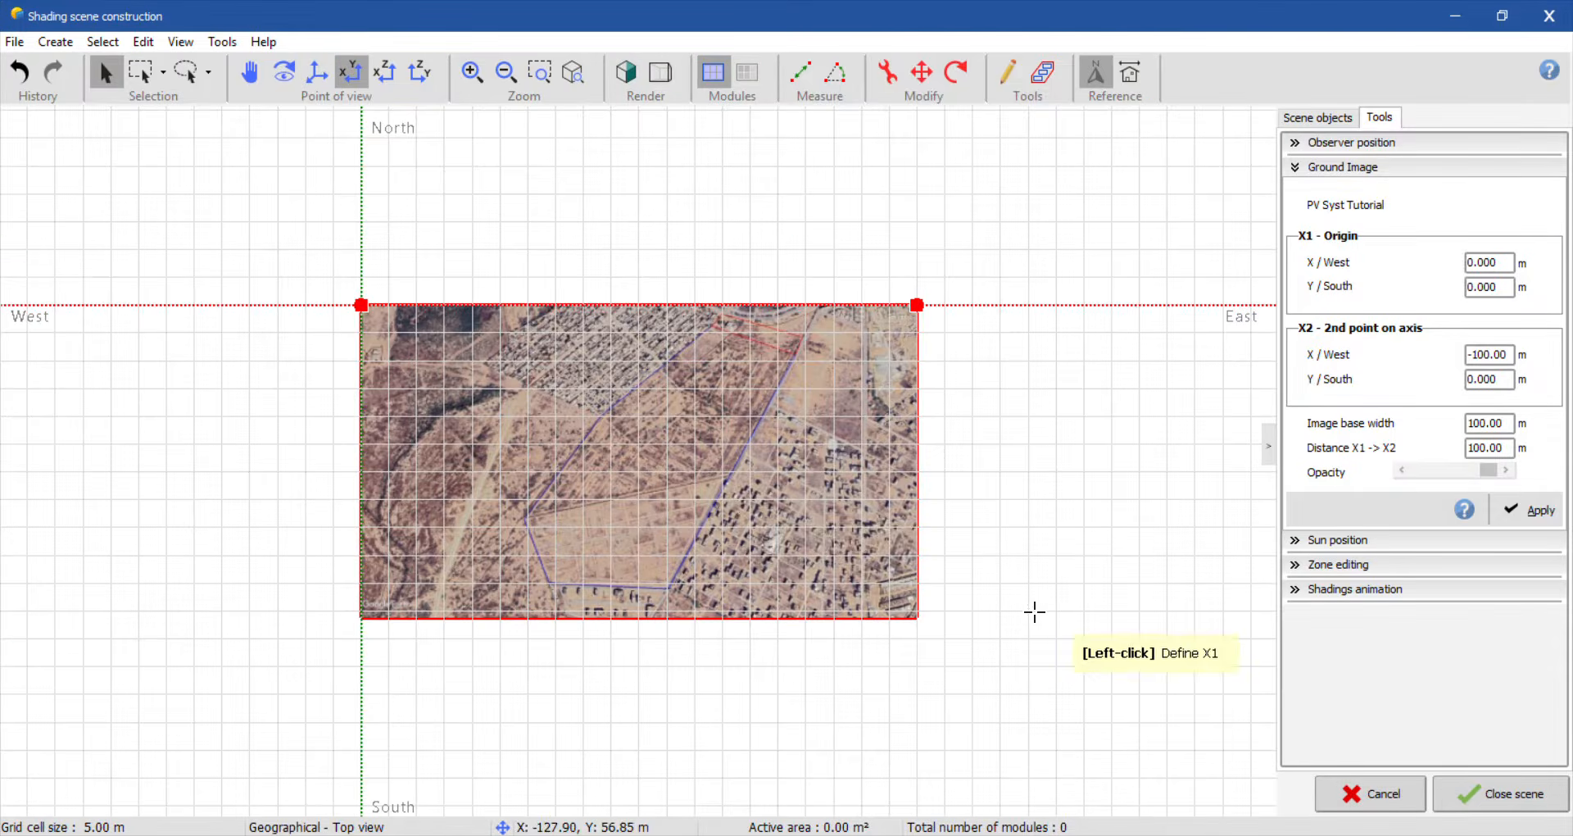
Step: Switch to Google Earth Pro, leave the image export and set up a line ruler in Meters at the site's southern boundary
scroll(619, 652, down, 1)
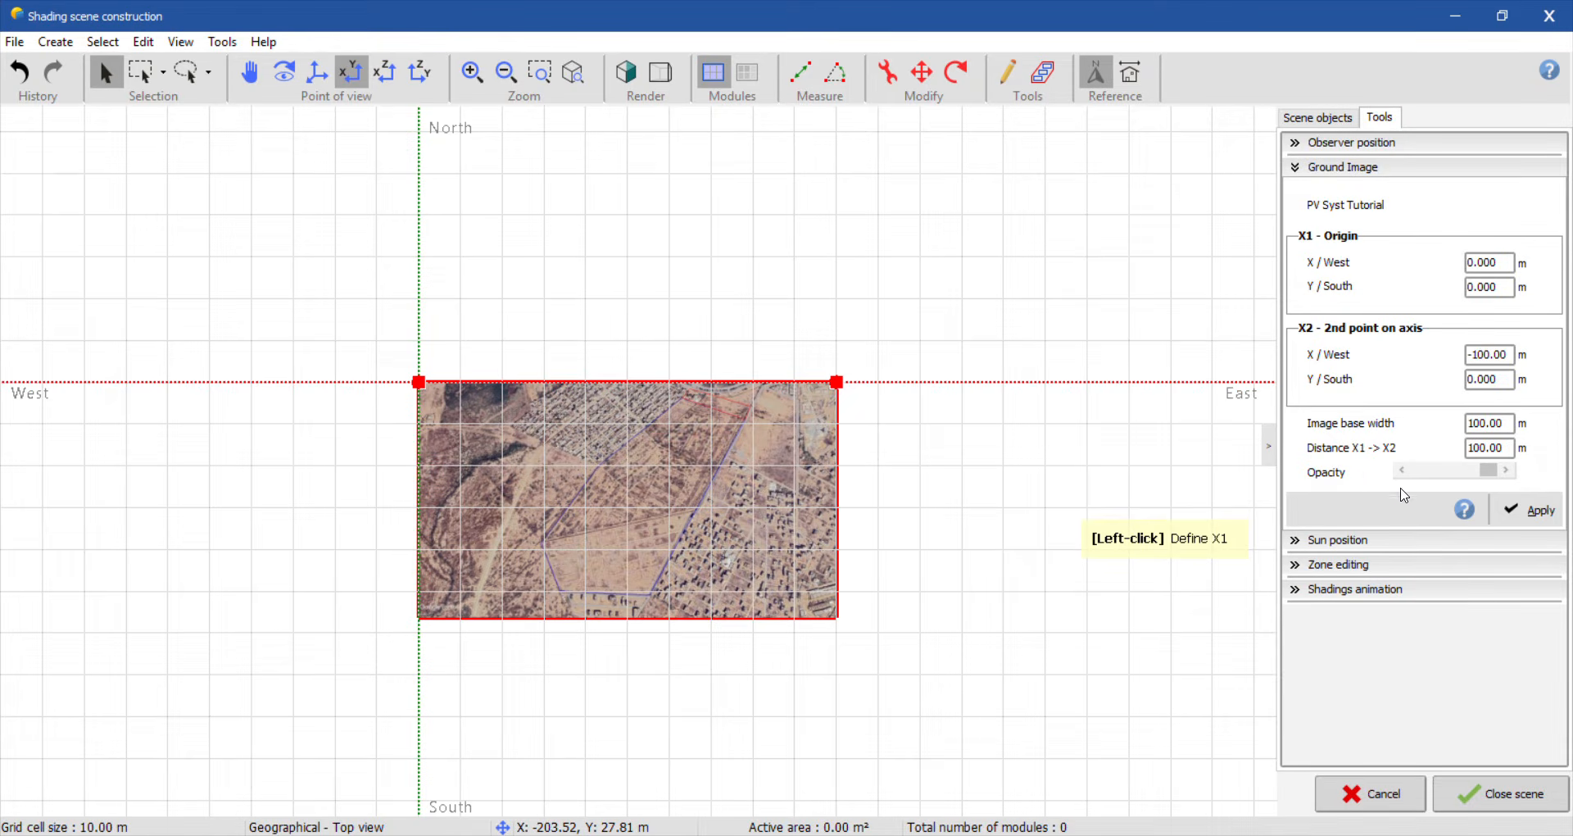
click(1470, 449)
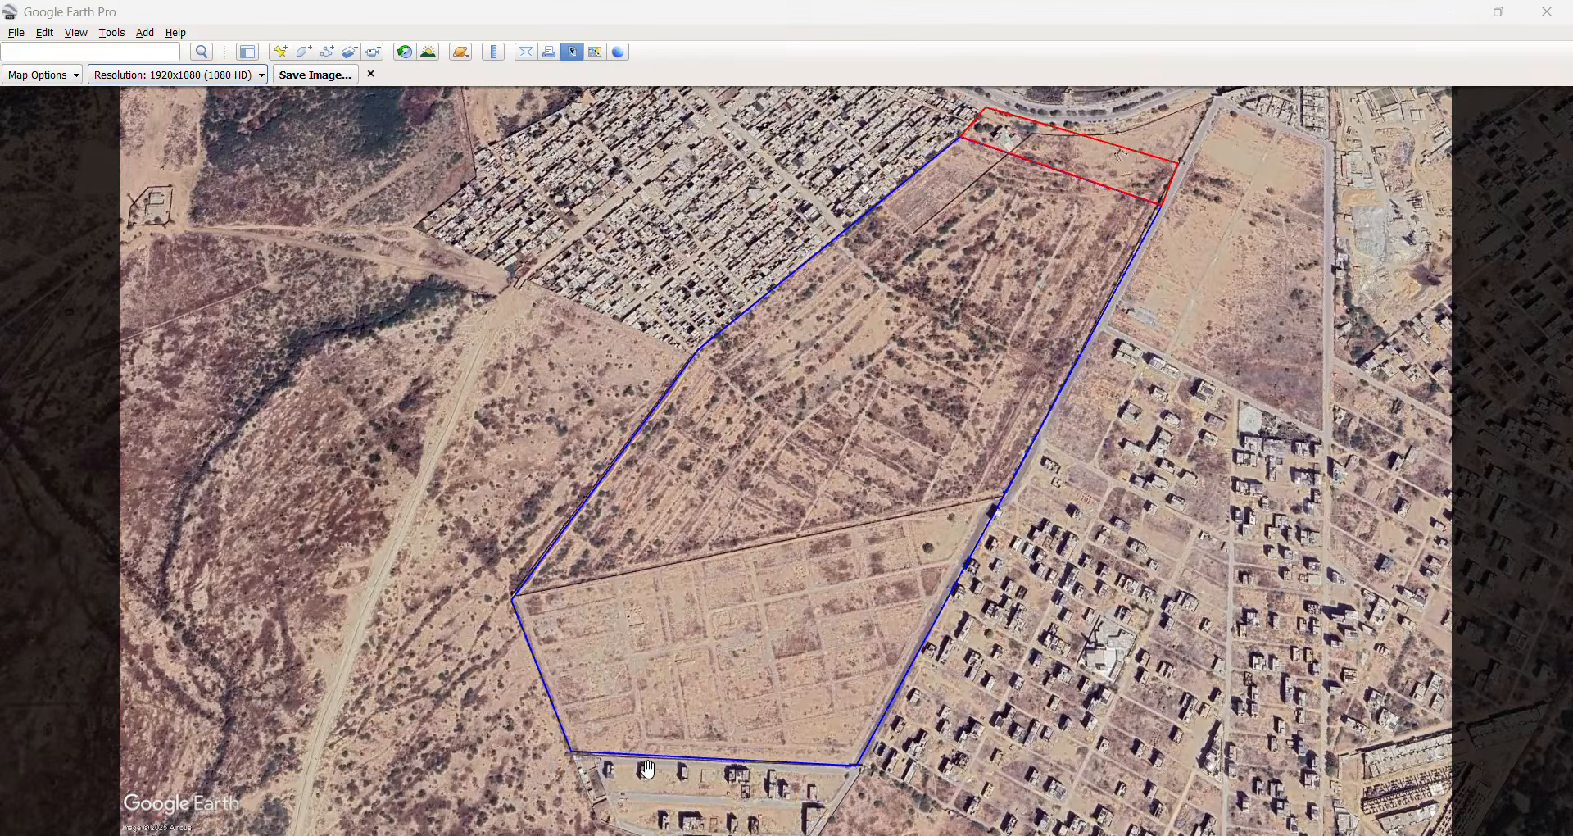
scroll(672, 699, up, 3)
drag(671, 699, 703, 408)
scroll(682, 319, up, 5)
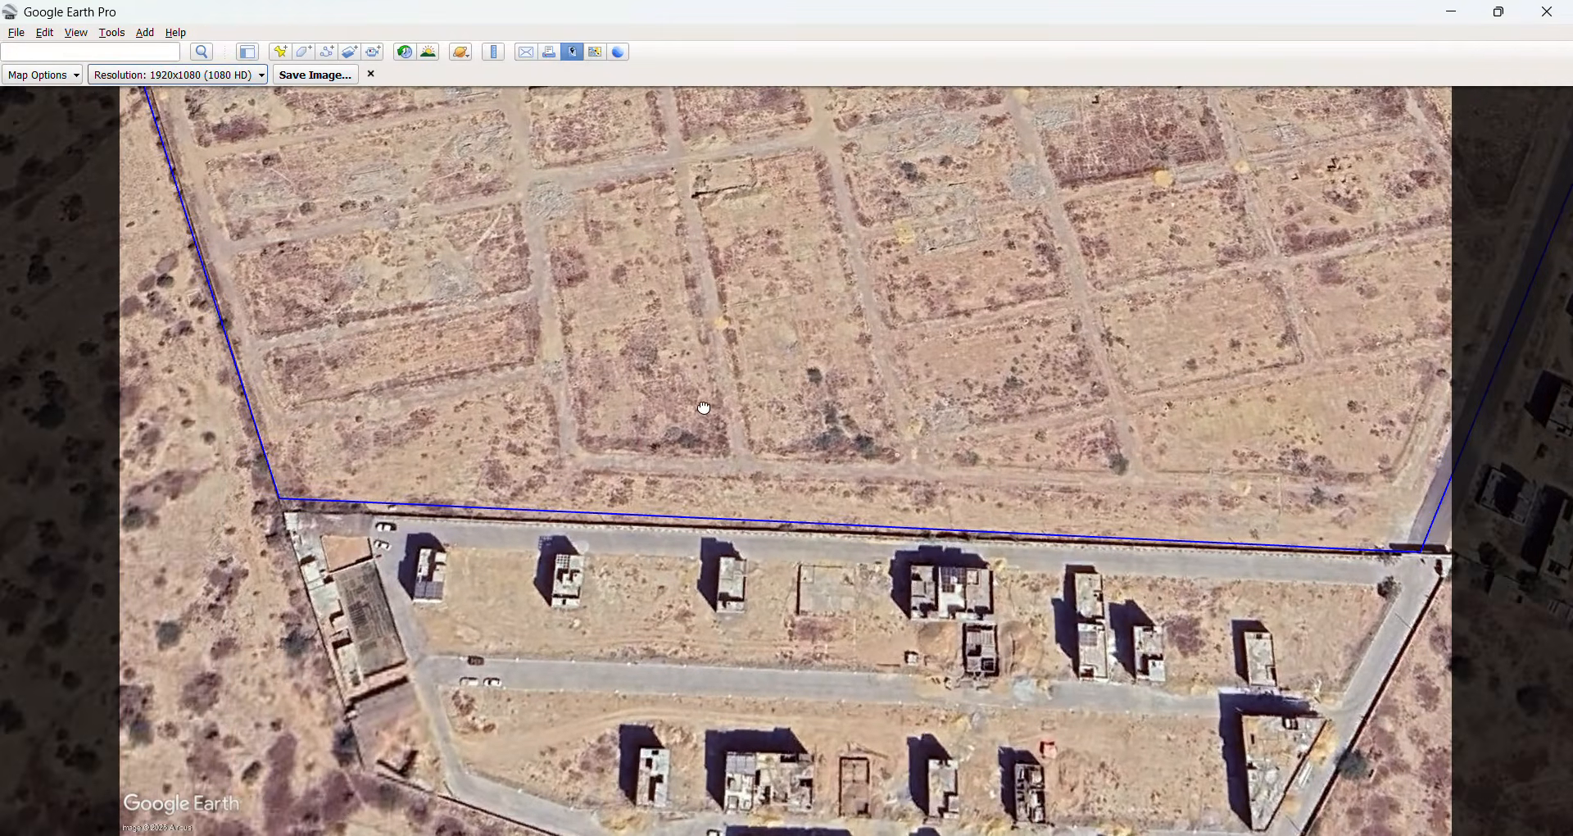
click(371, 74)
click(494, 51)
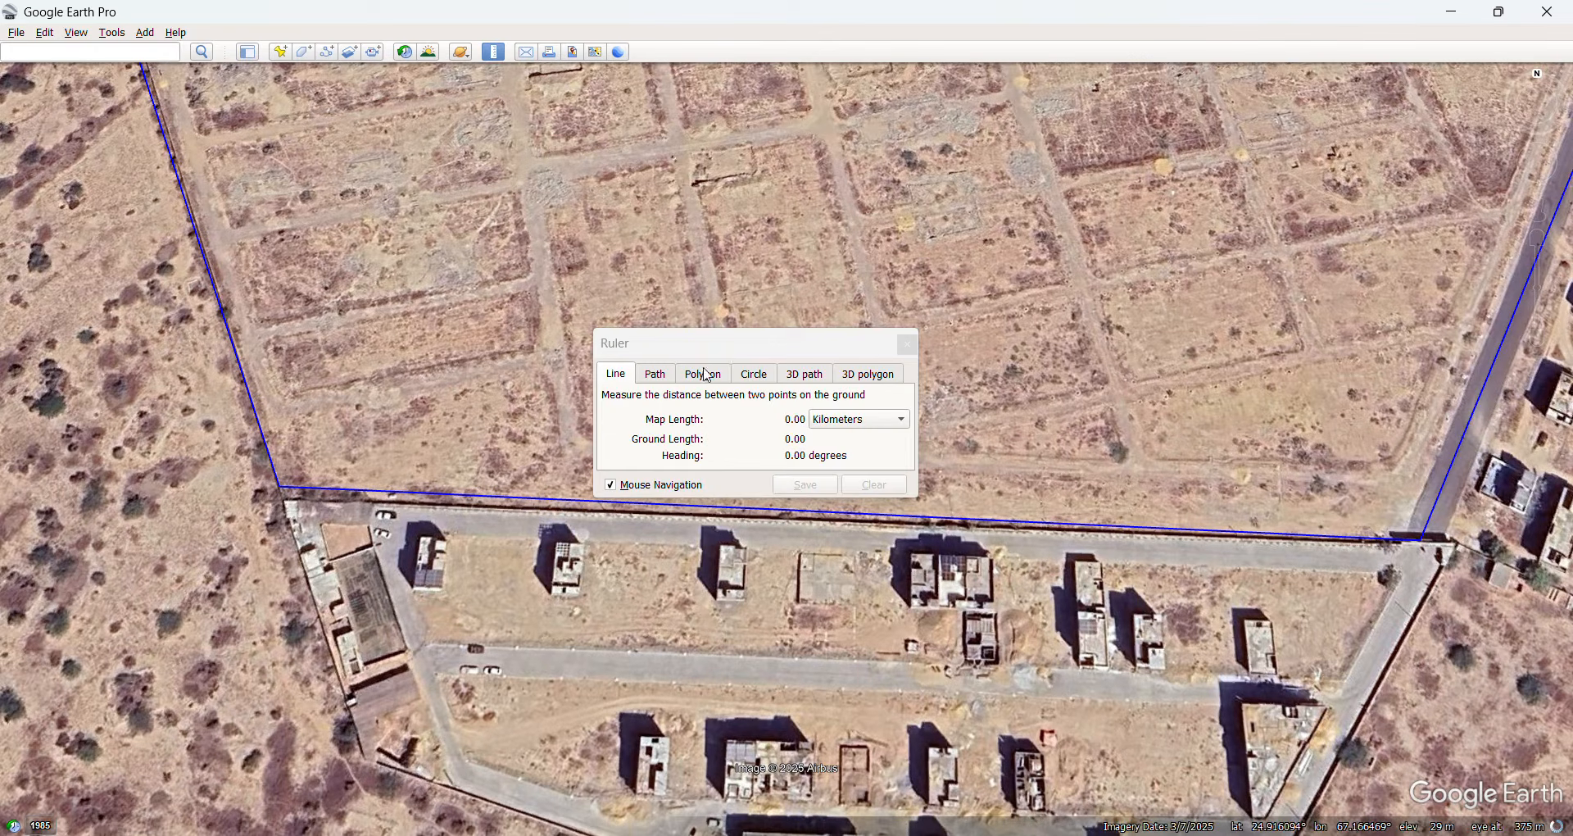
drag(713, 342, 615, 201)
click(766, 279)
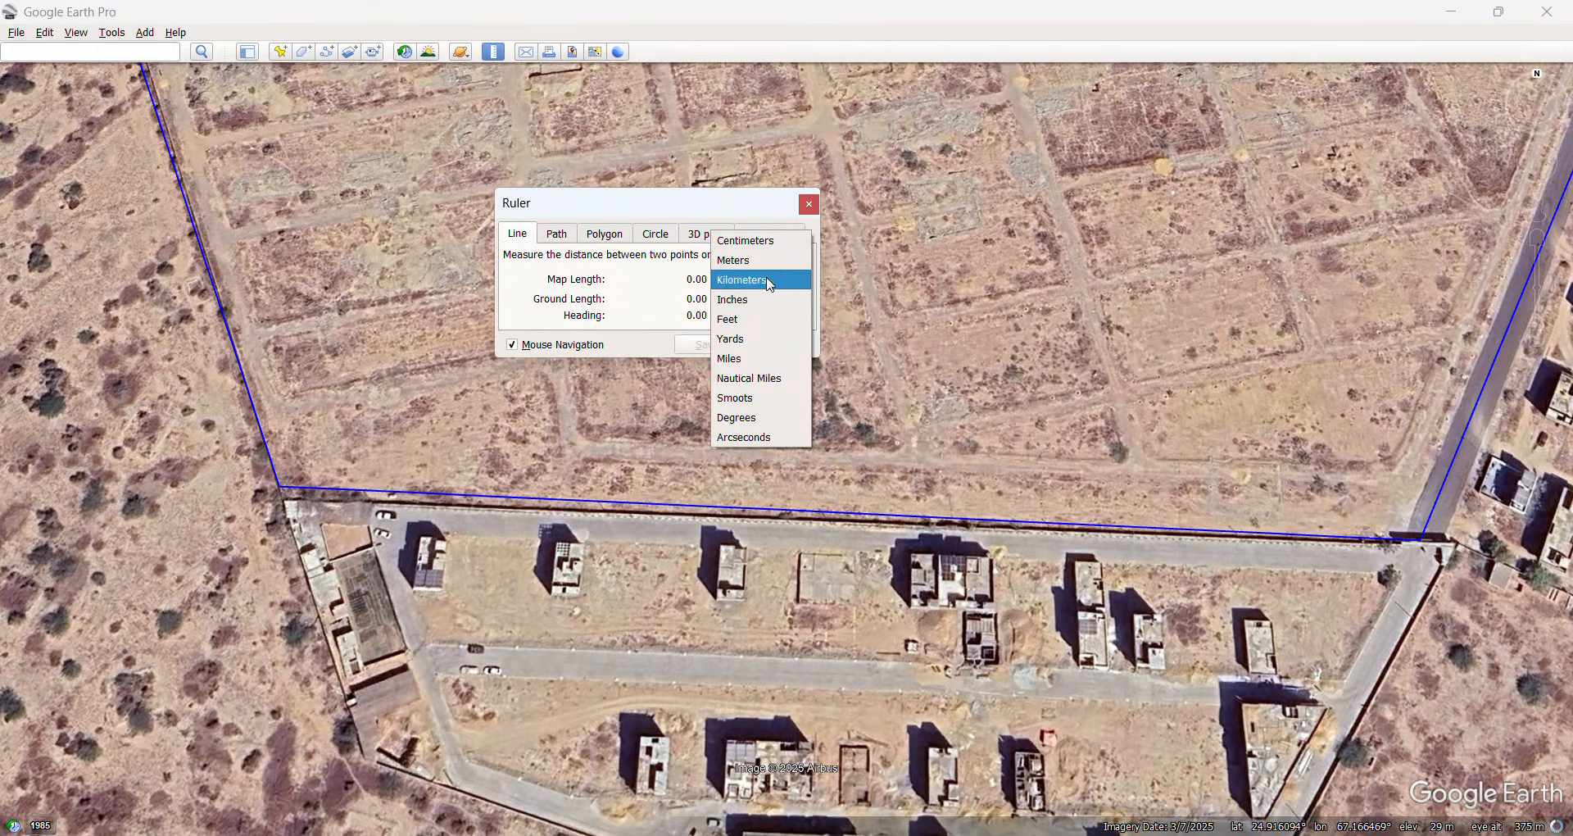
click(750, 277)
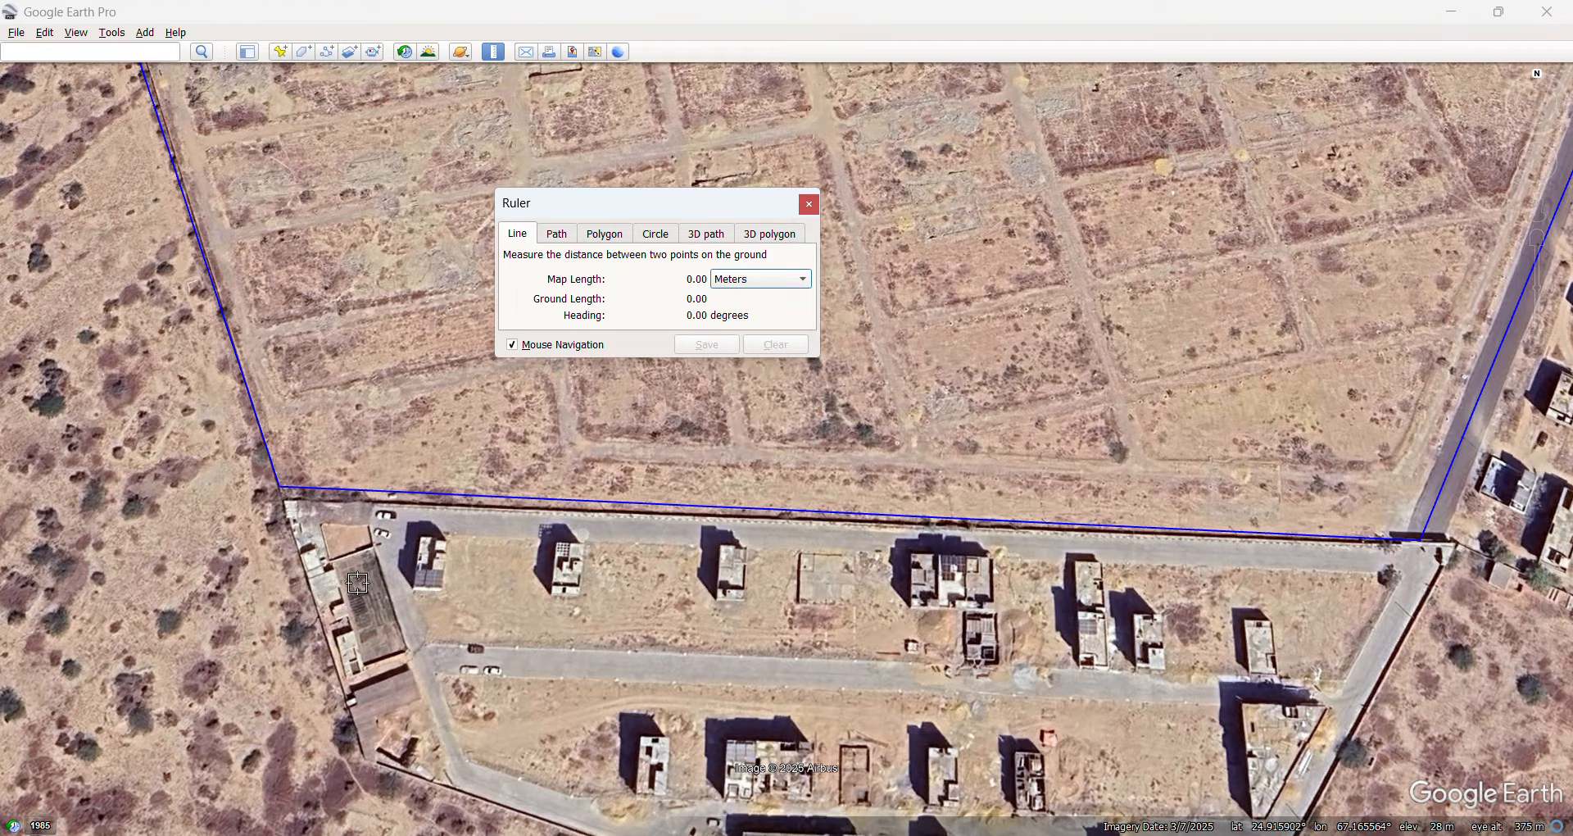
Step: Measure the length of the site's southern boundary from its western corner to its eastern corner
click(278, 487)
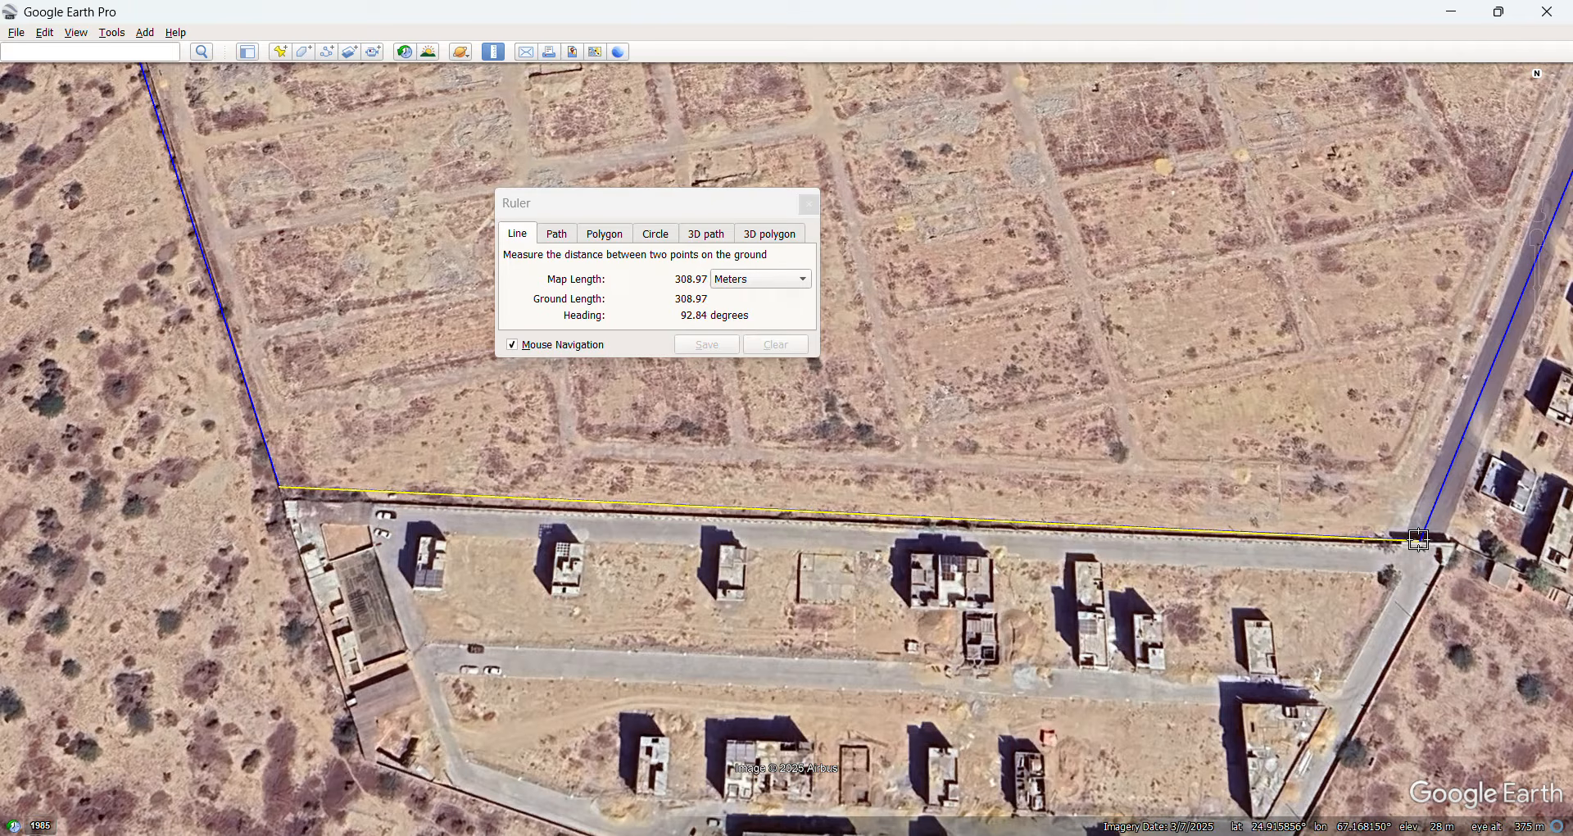
click(1423, 539)
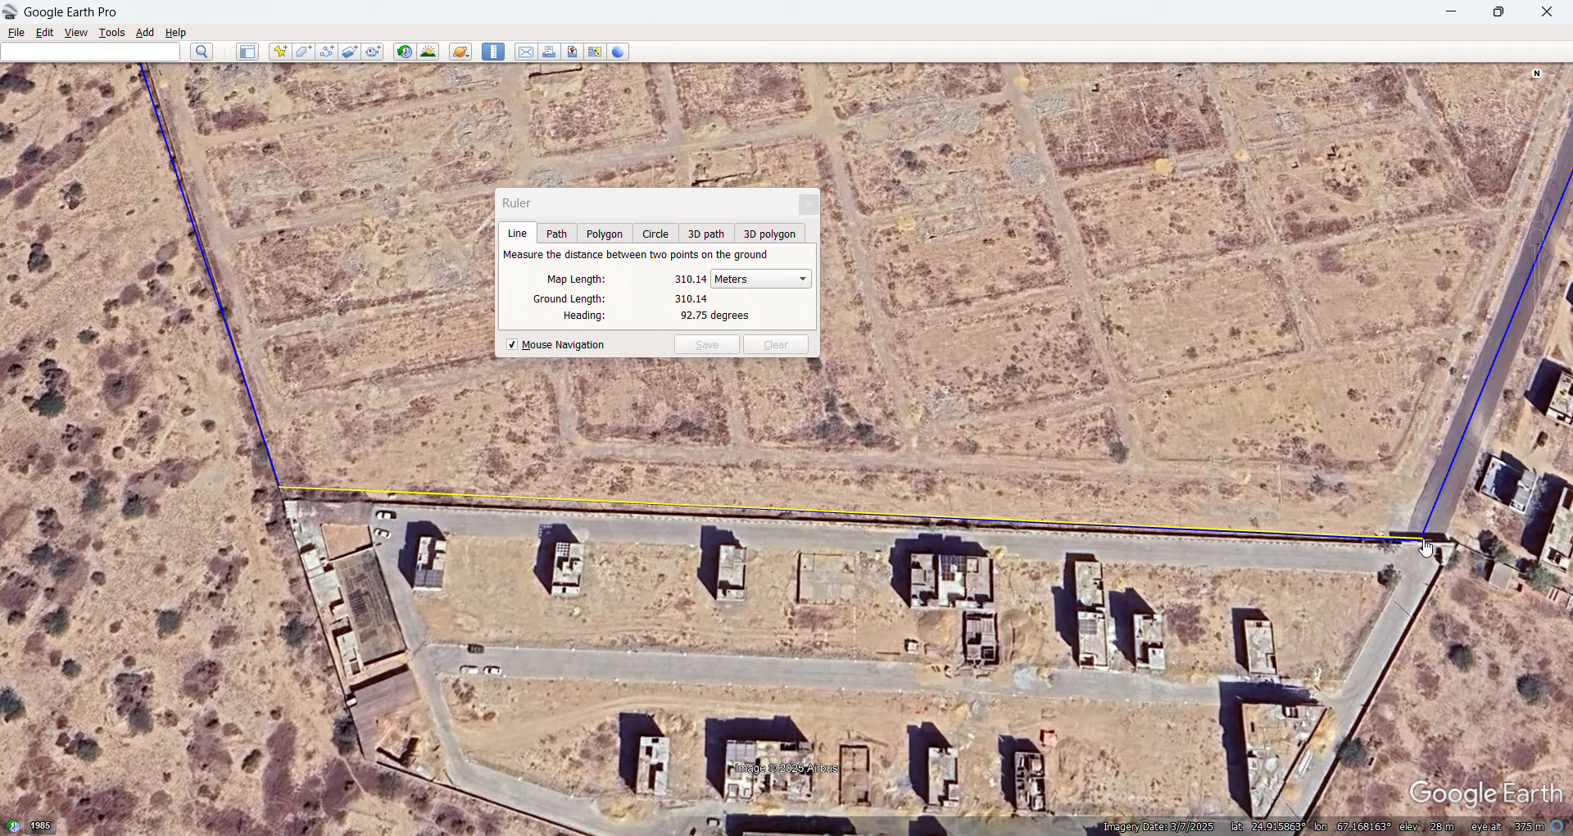
click(810, 205)
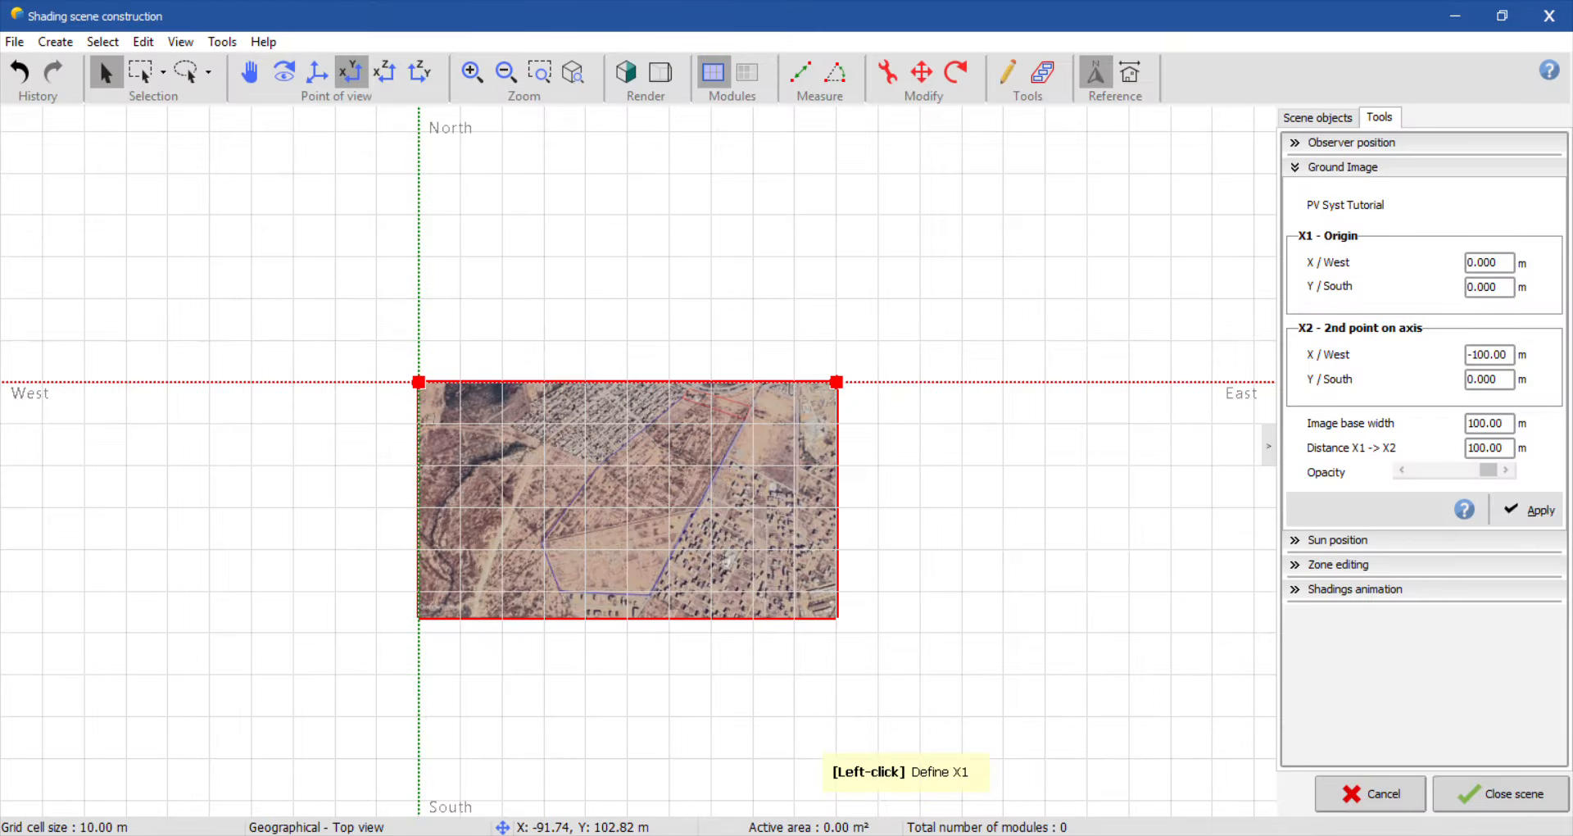
Step: In PVsyst's shading scene, define X1 at the southern boundary's western corner and X2 at its eastern corner on the ground image
click(1500, 443)
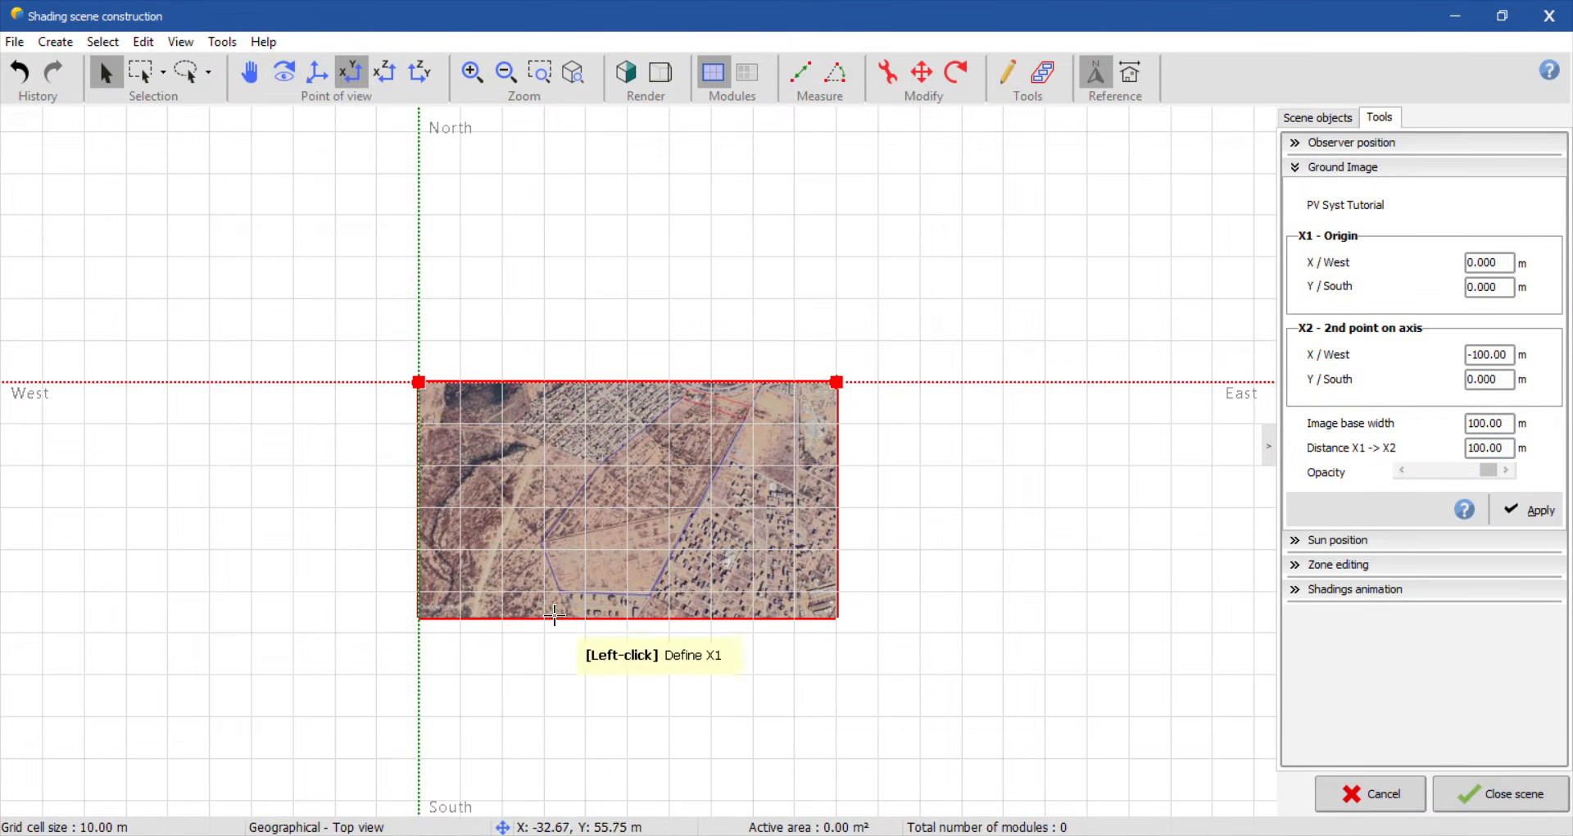
scroll(558, 608, up, 6)
scroll(631, 389, up, 2)
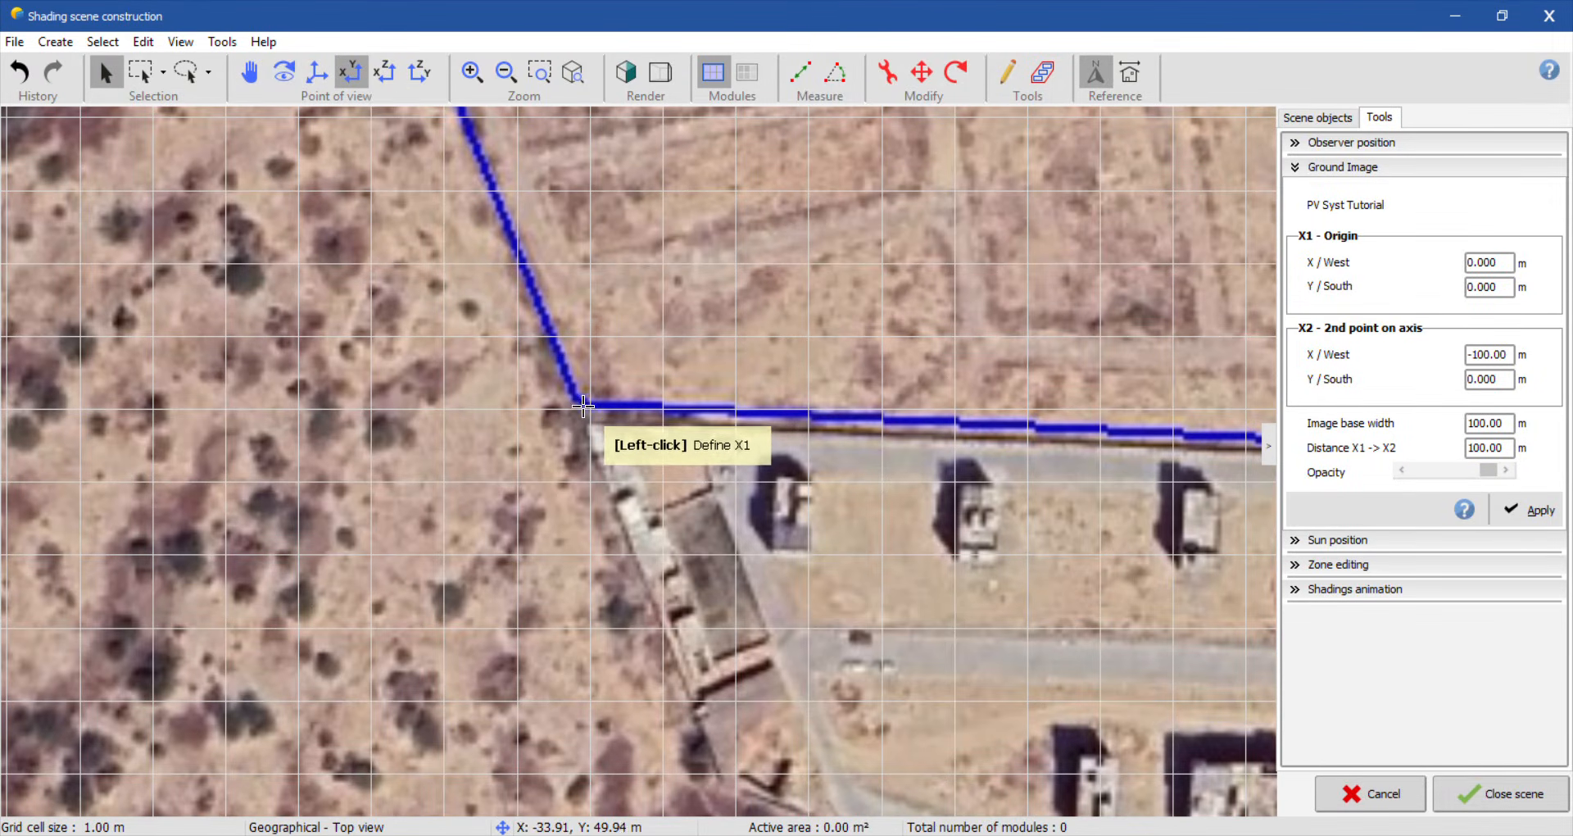
click(584, 402)
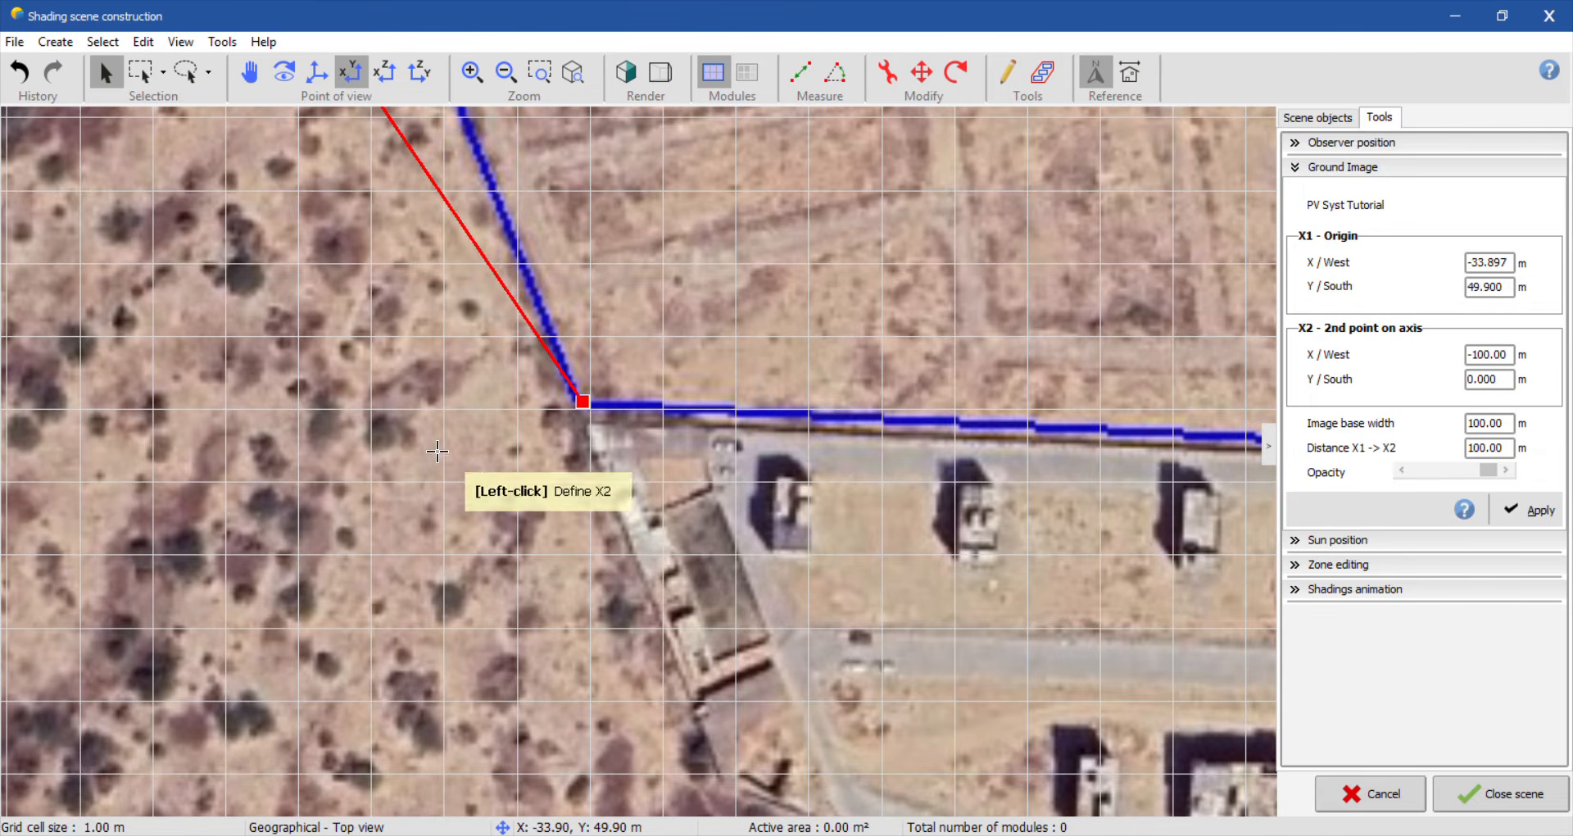
scroll(405, 445, down, 3)
scroll(837, 457, up, 3)
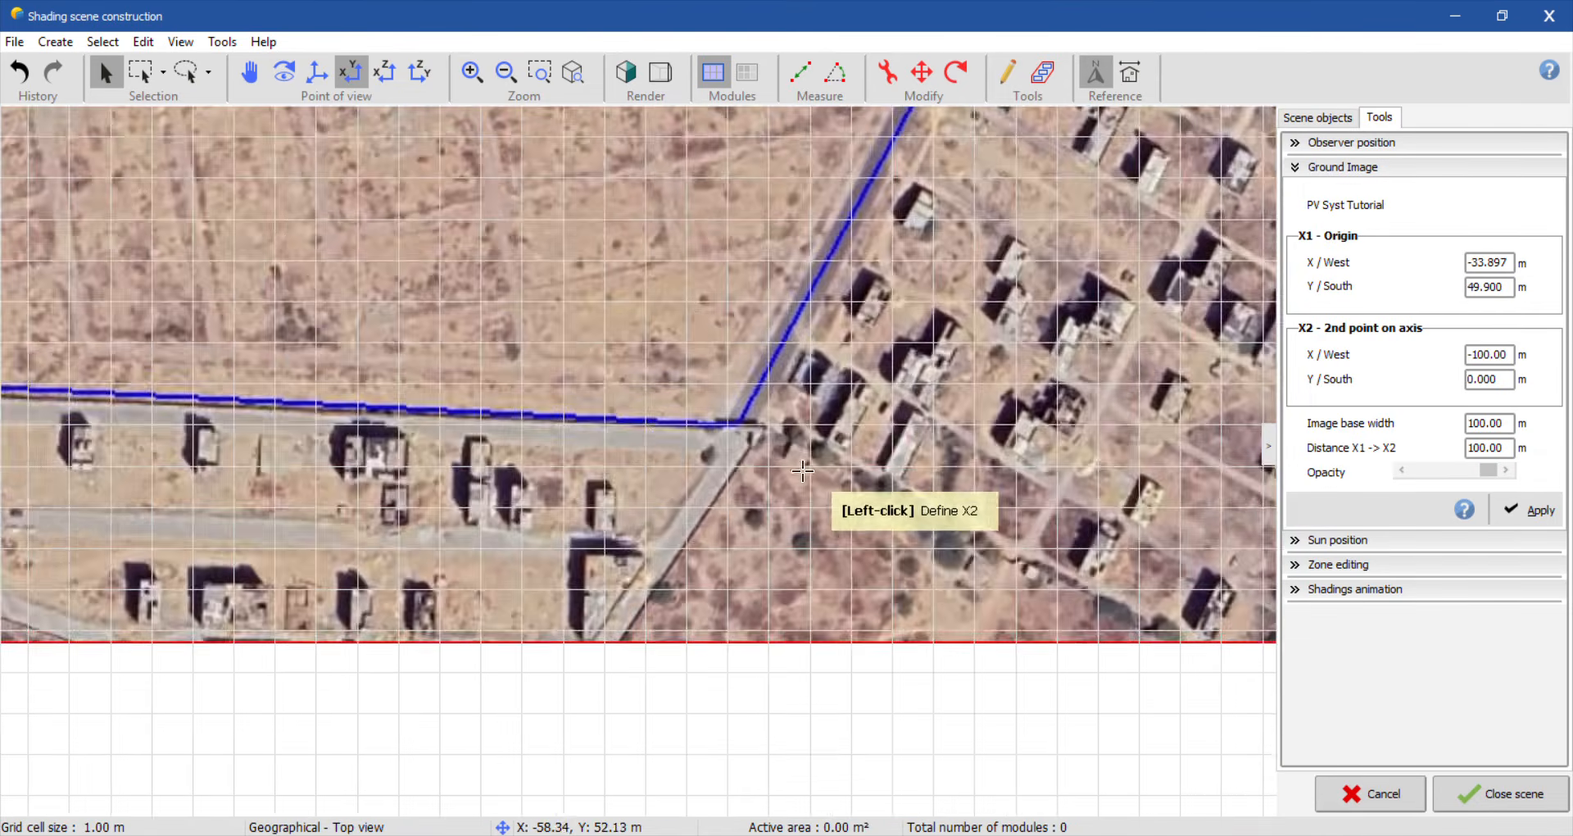
scroll(695, 355, up, 3)
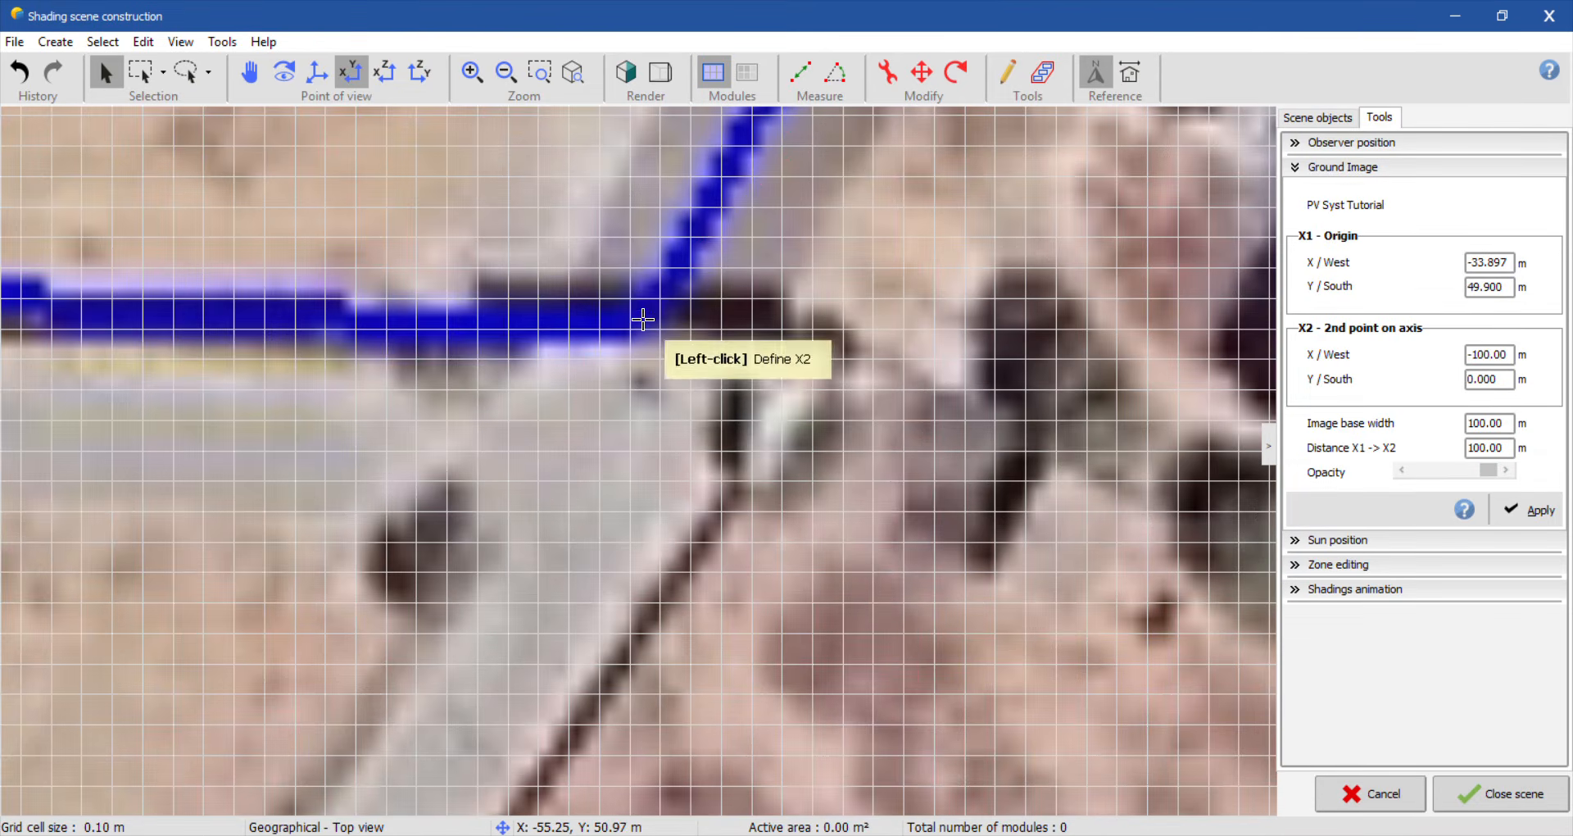
click(644, 320)
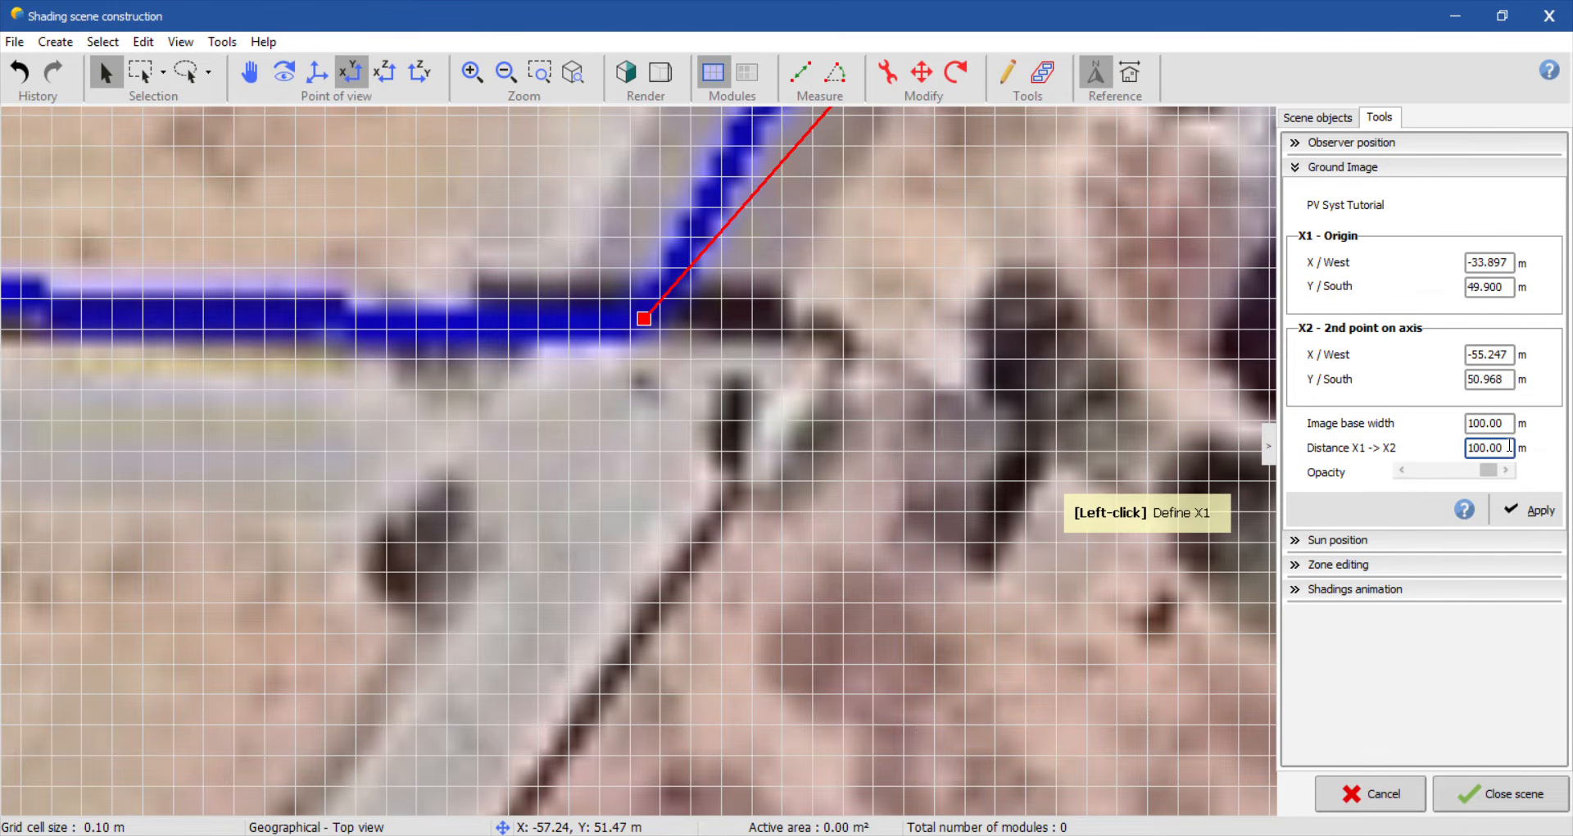
Step: Set the X1 -> X2 distance to 309 m, apply it to the ground image and show the scene in perspective
text(309)
click(1529, 513)
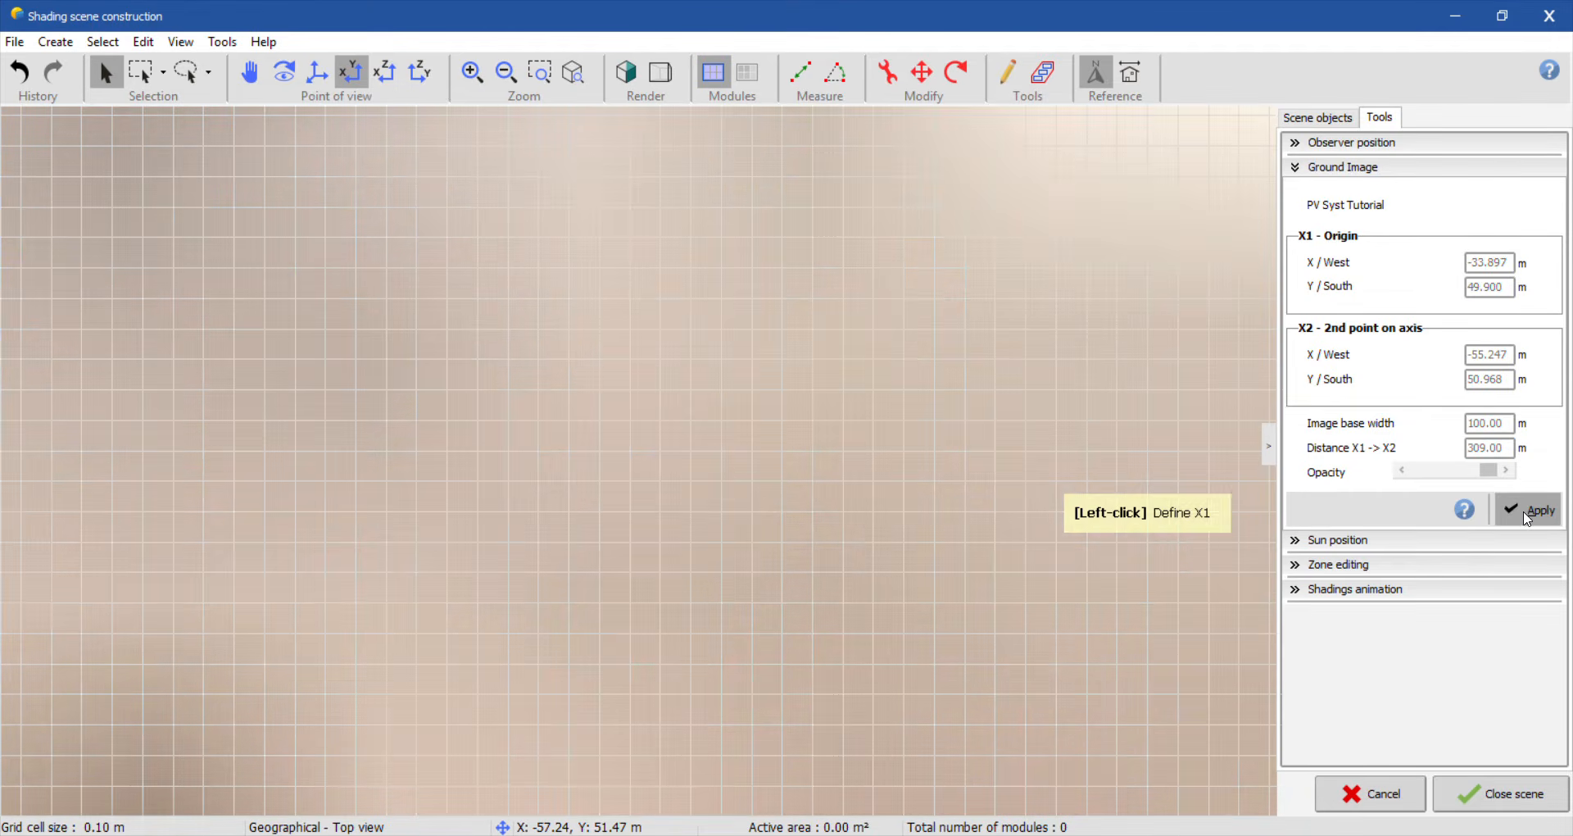
scroll(758, 509, down, 10)
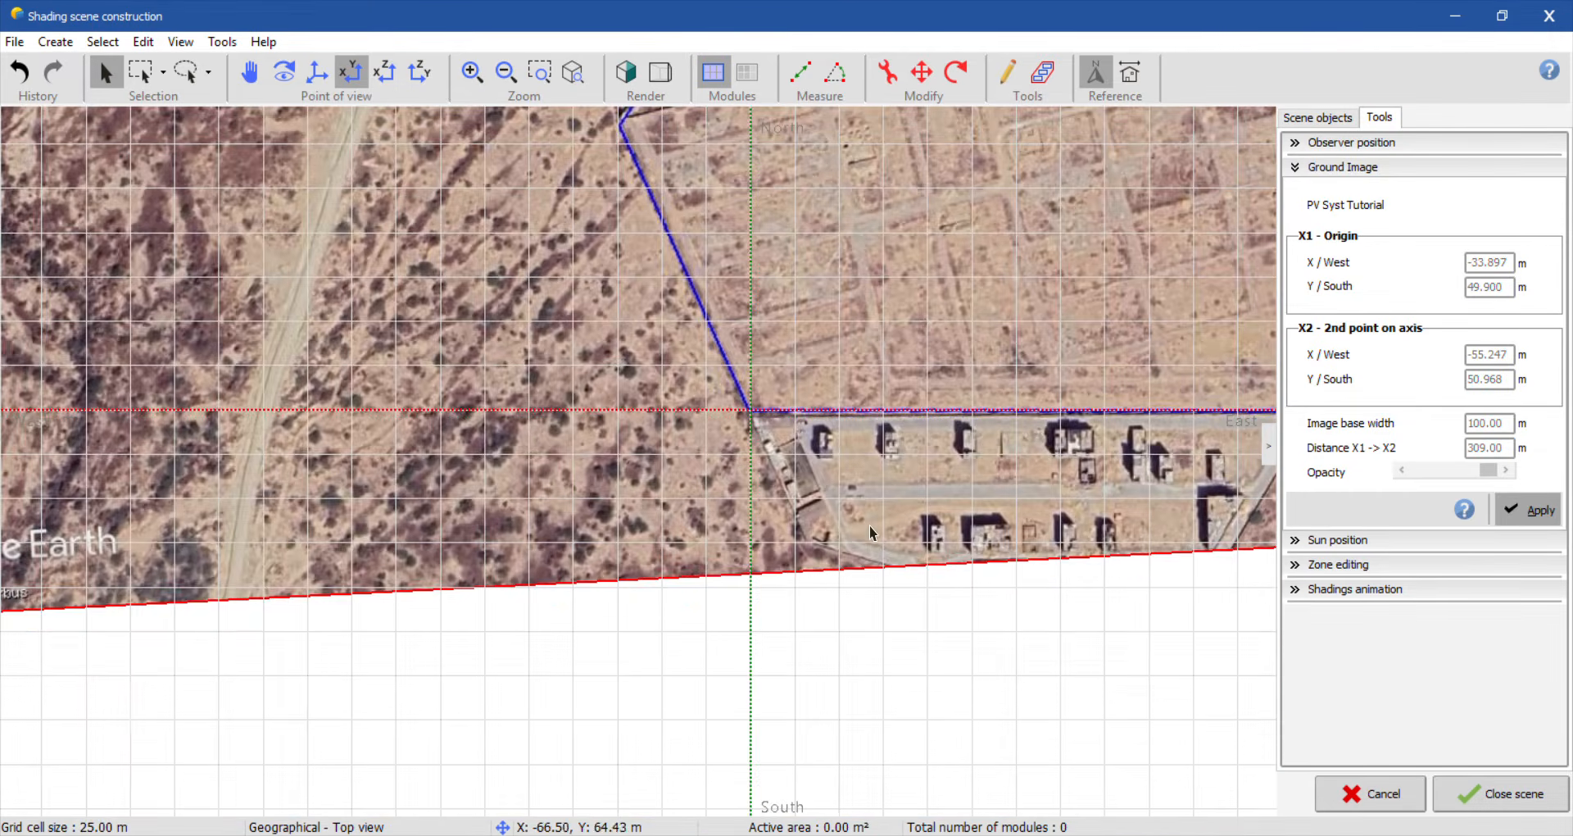
scroll(763, 579, down, 3)
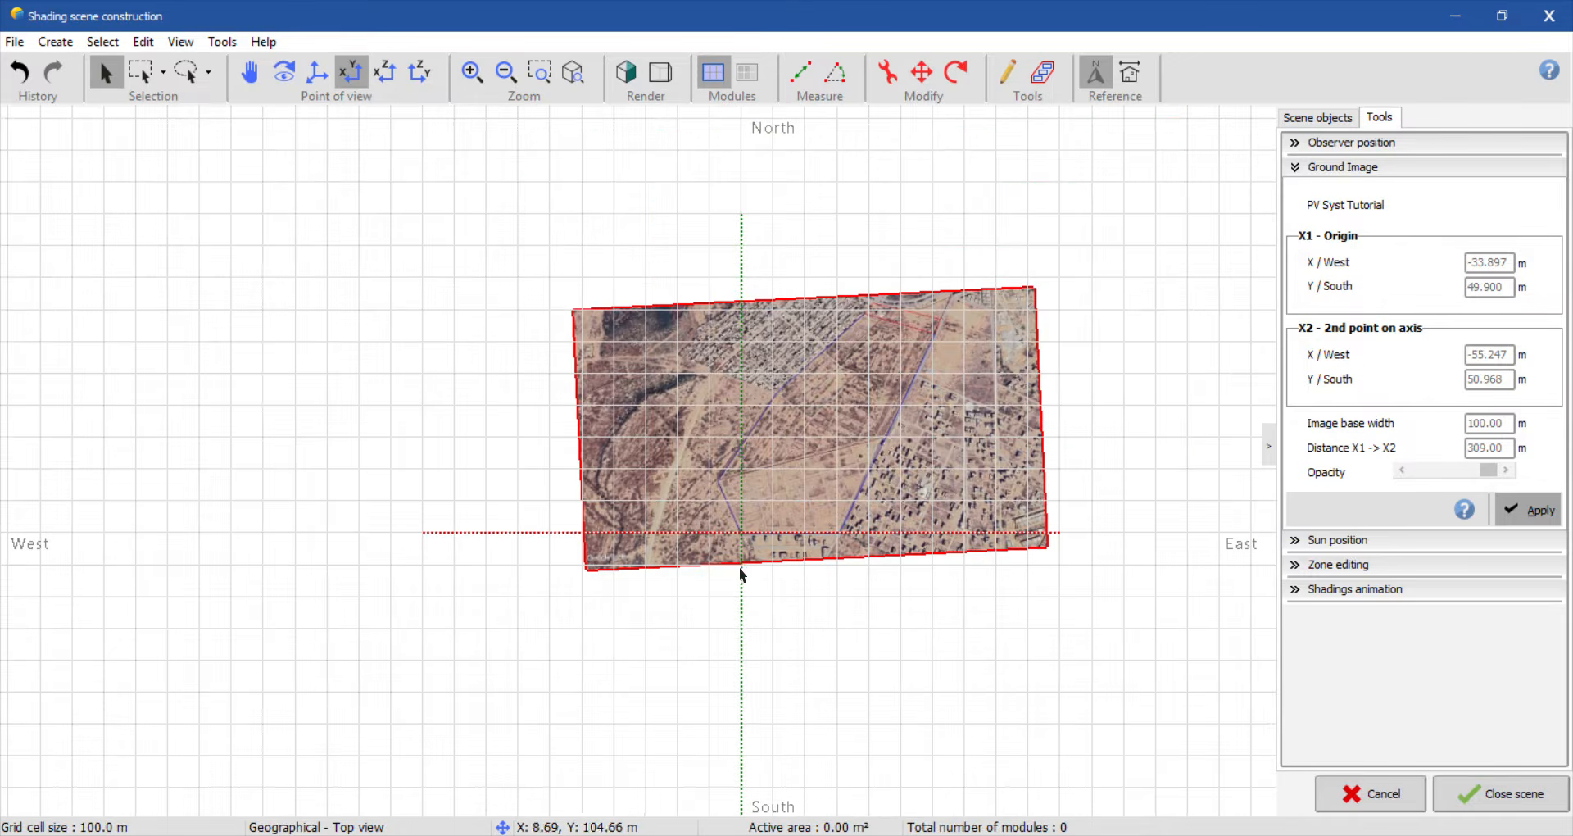
scroll(869, 435, up, 1)
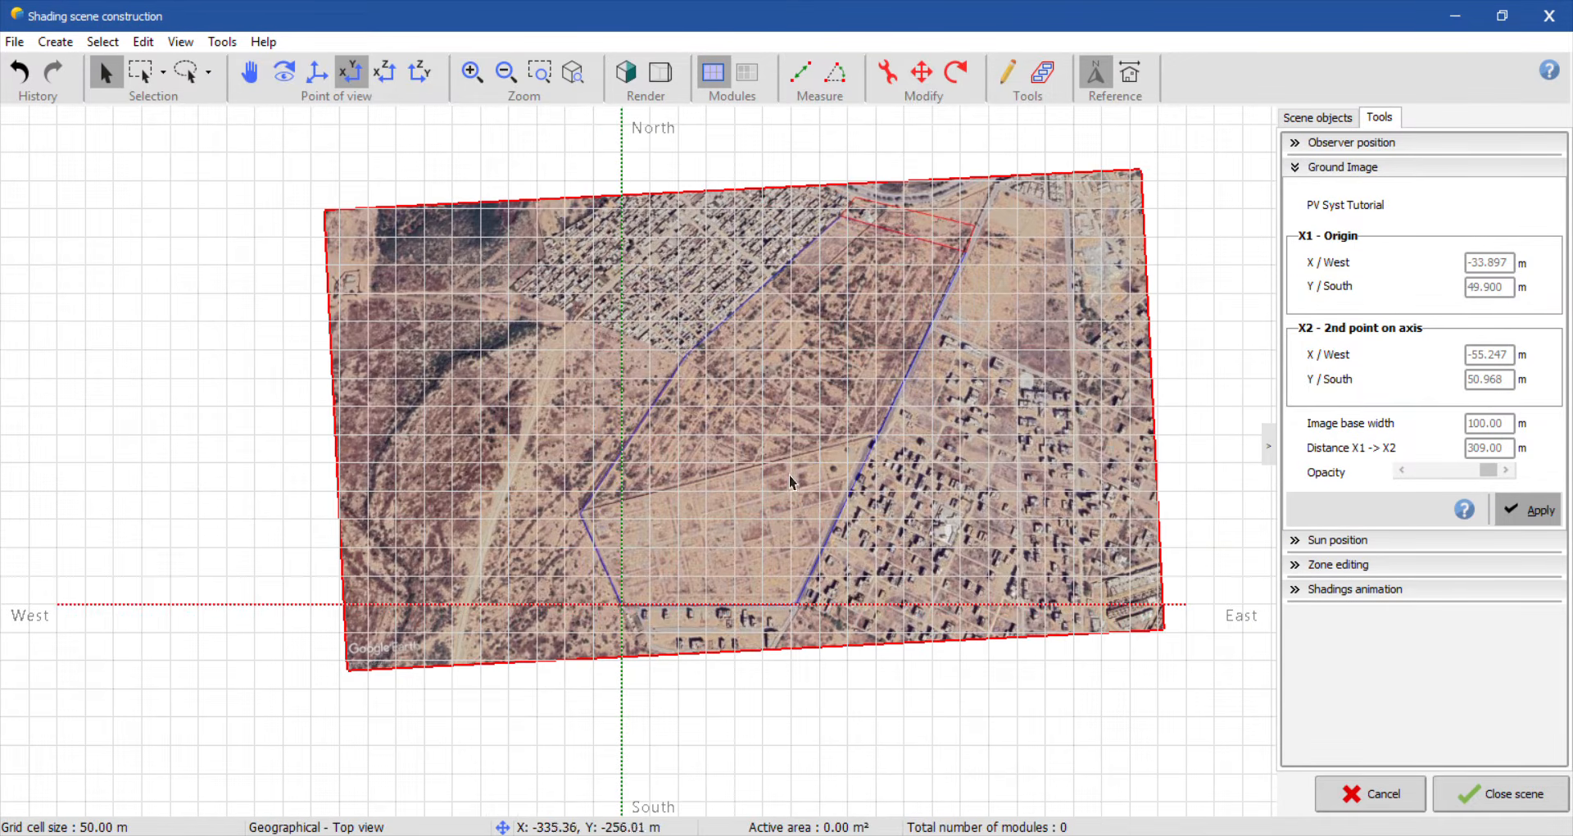
click(316, 72)
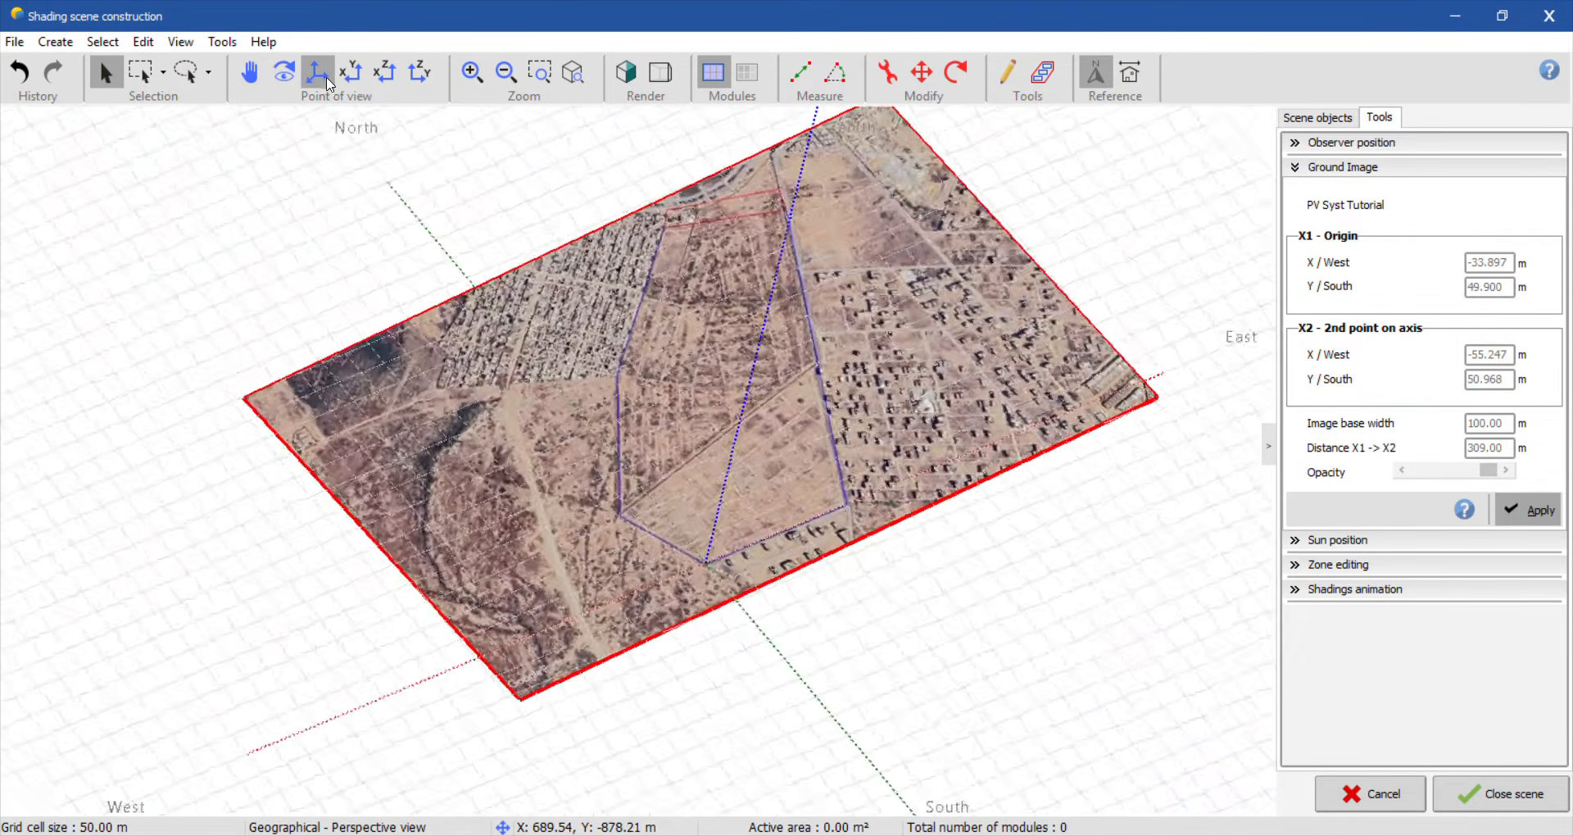
scroll(683, 242, up, 5)
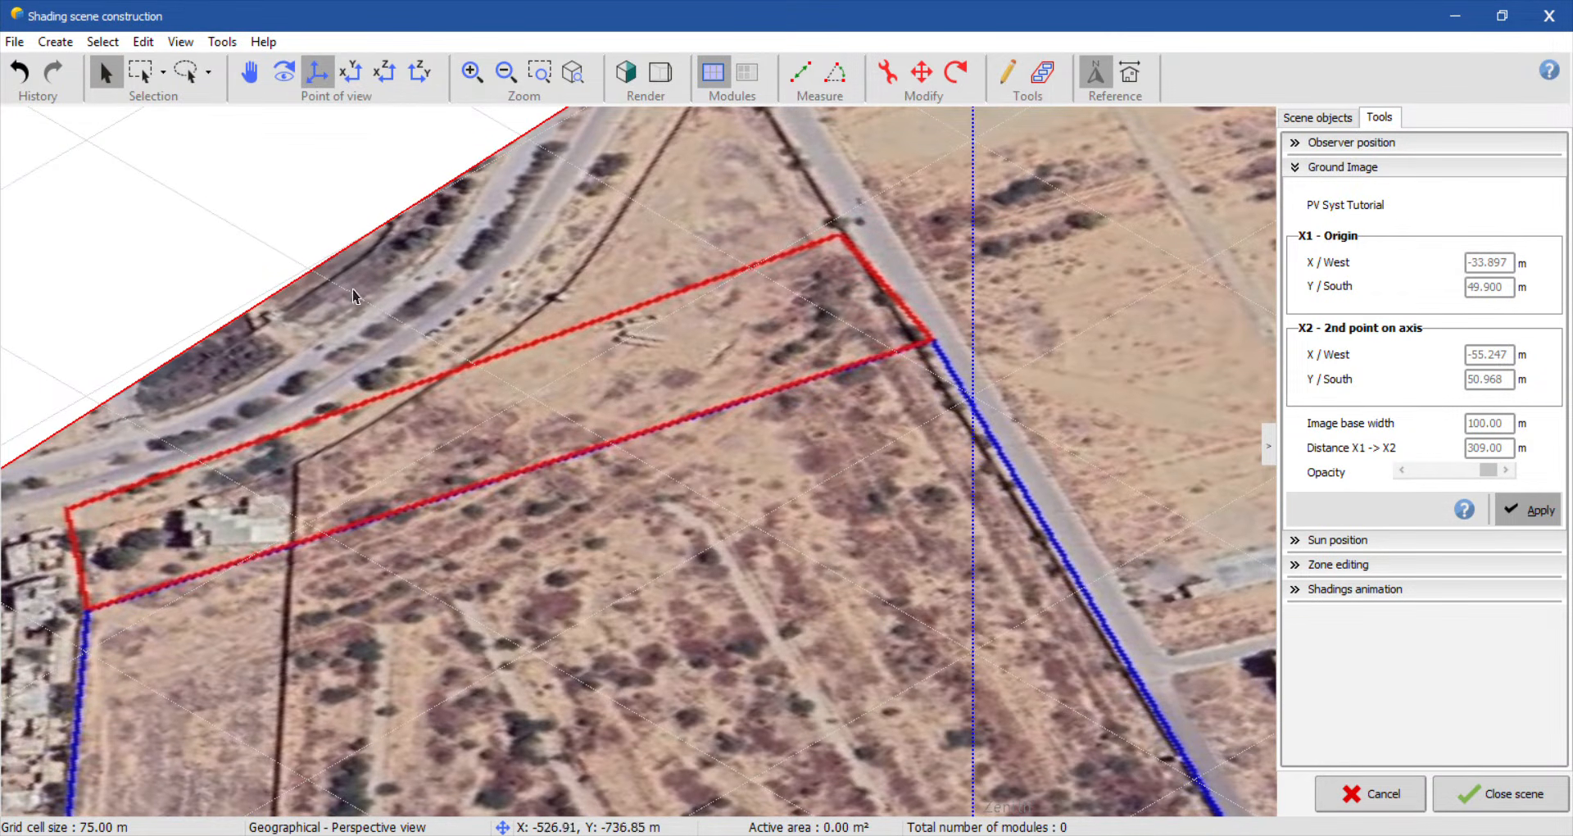
click(57, 42)
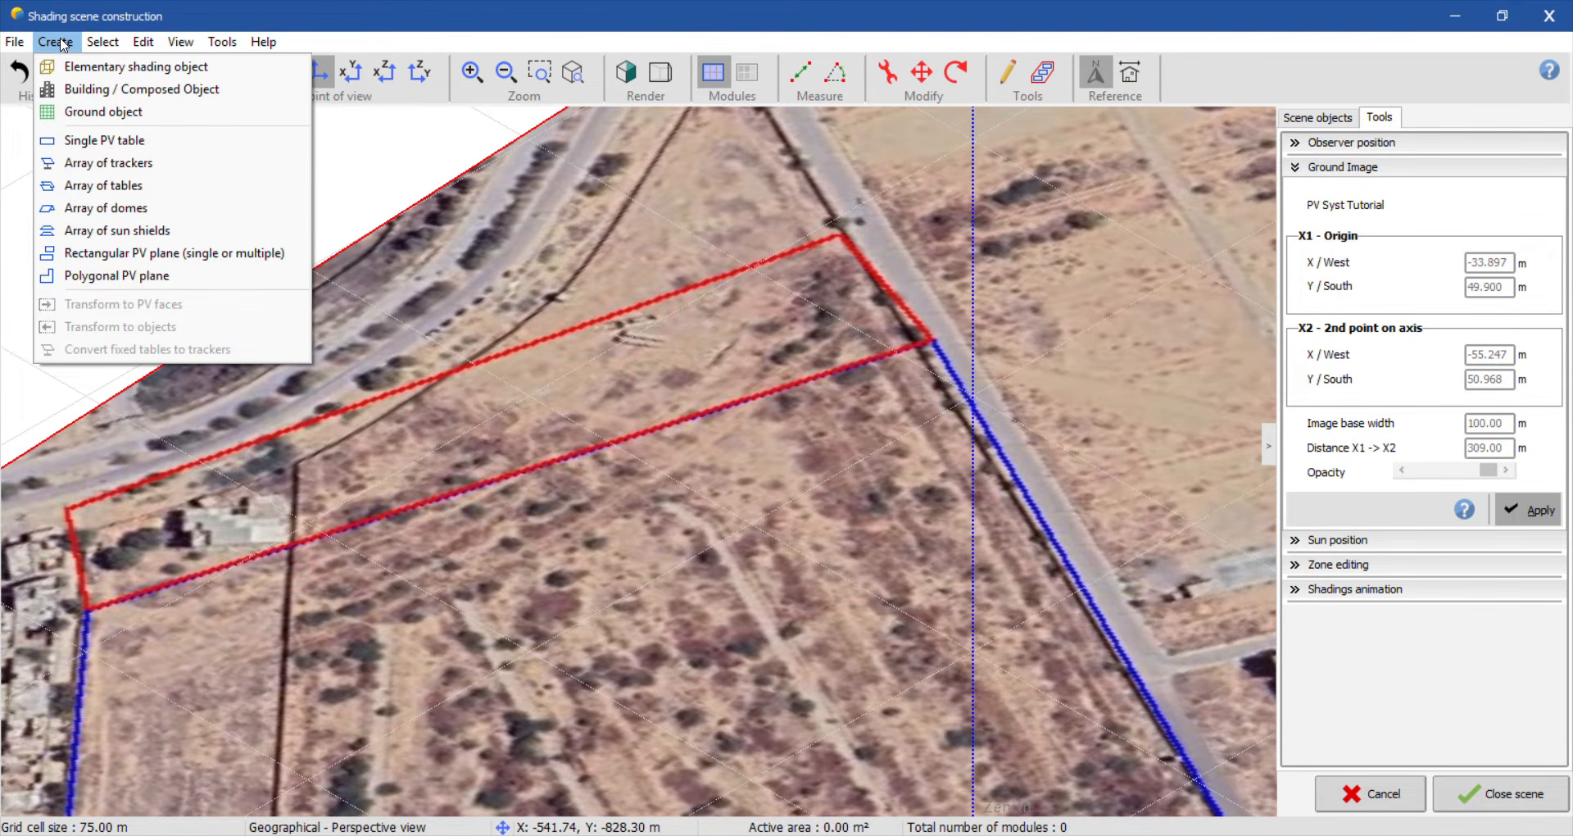
click(111, 90)
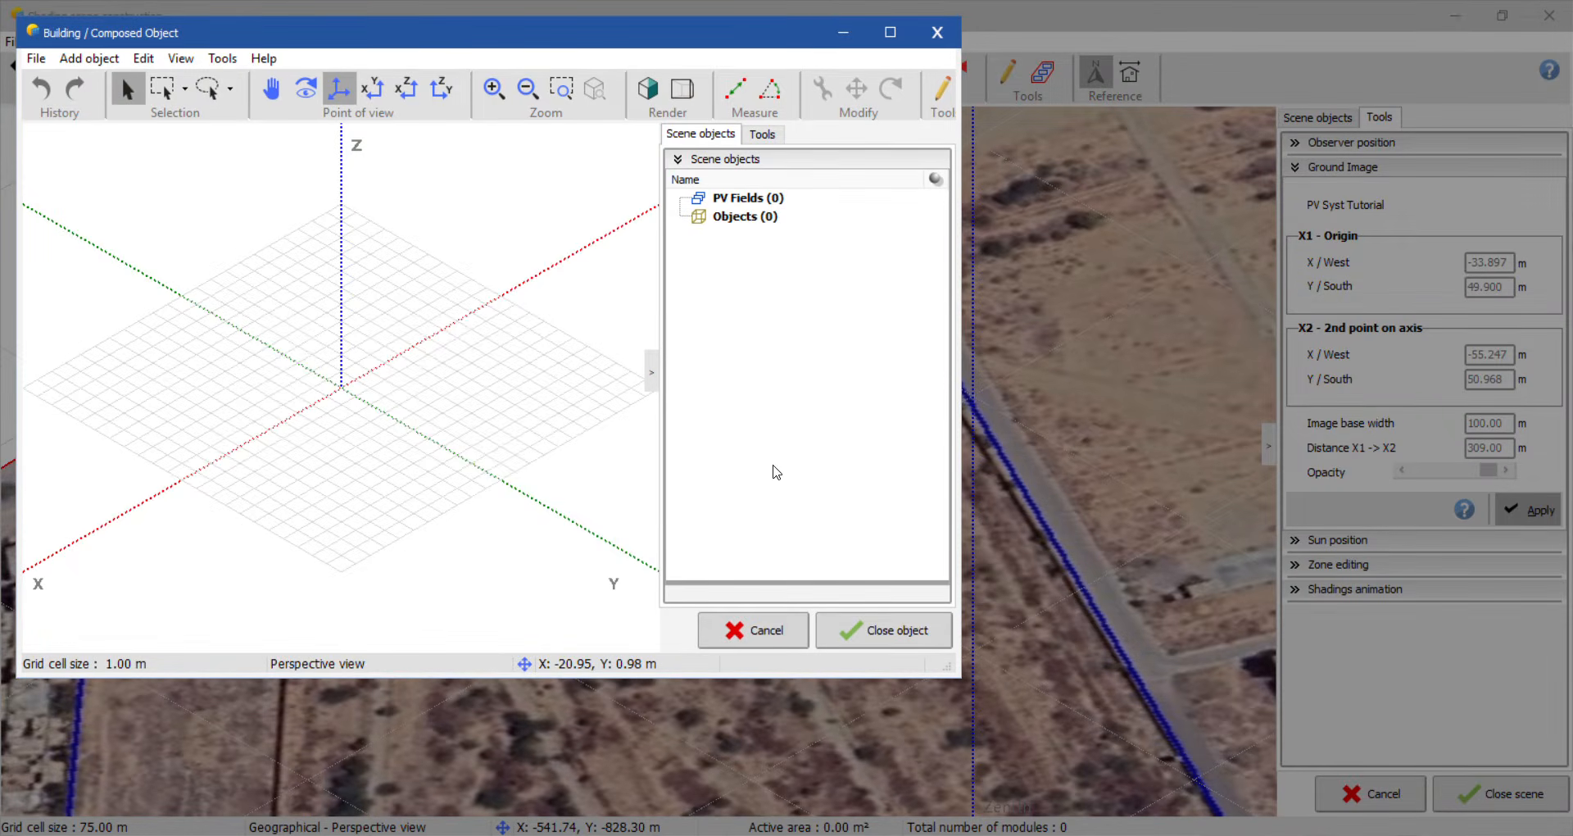
click(789, 639)
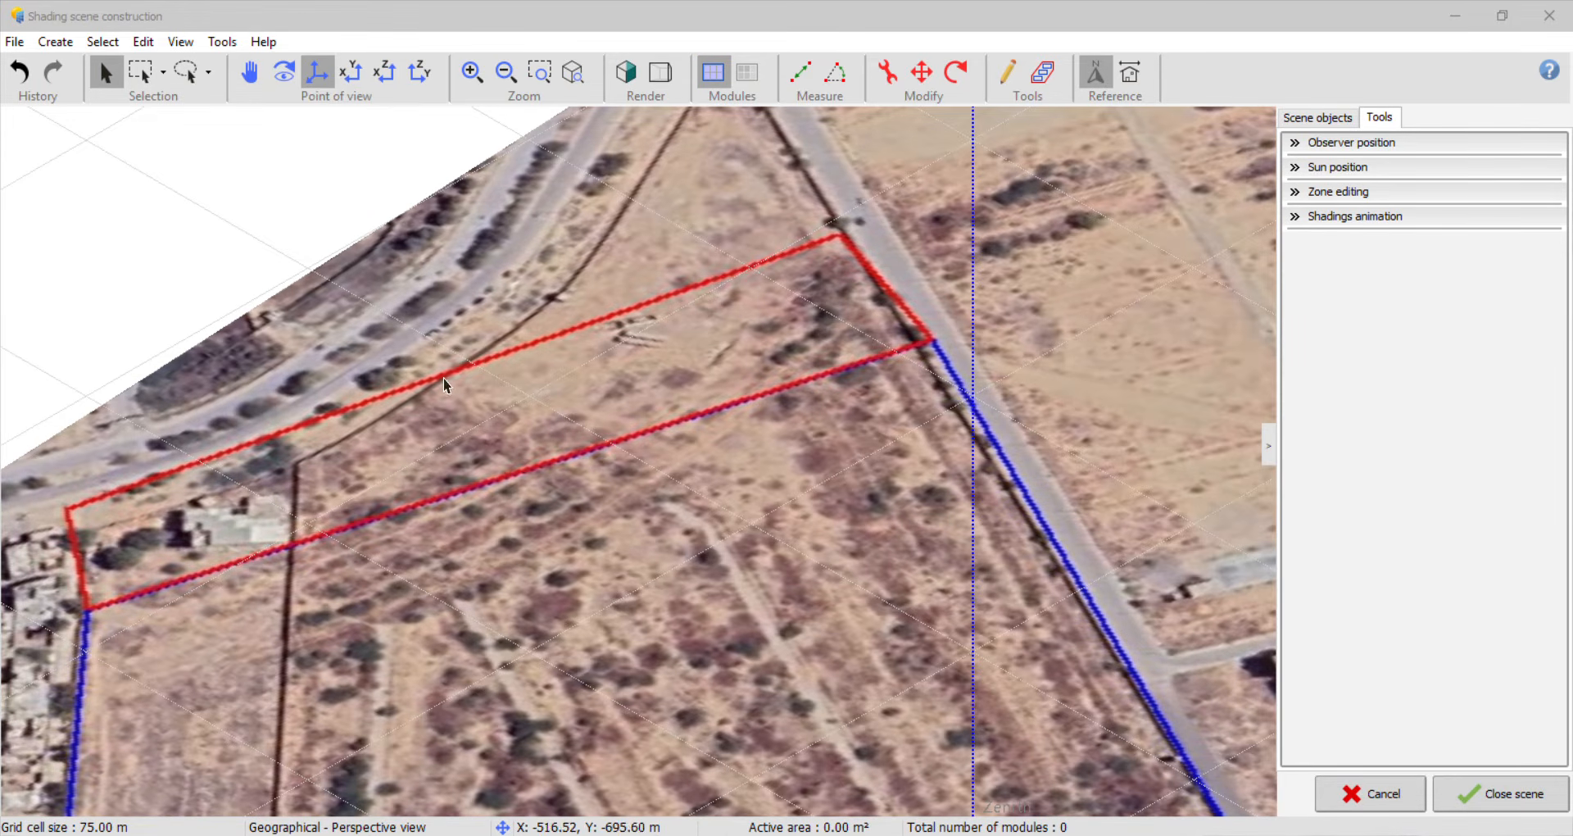
Step: Create an elementary shading object of shape House + 2-sided roof and move its definition window aside
scroll(457, 338, down, 1)
scroll(458, 338, down, 2)
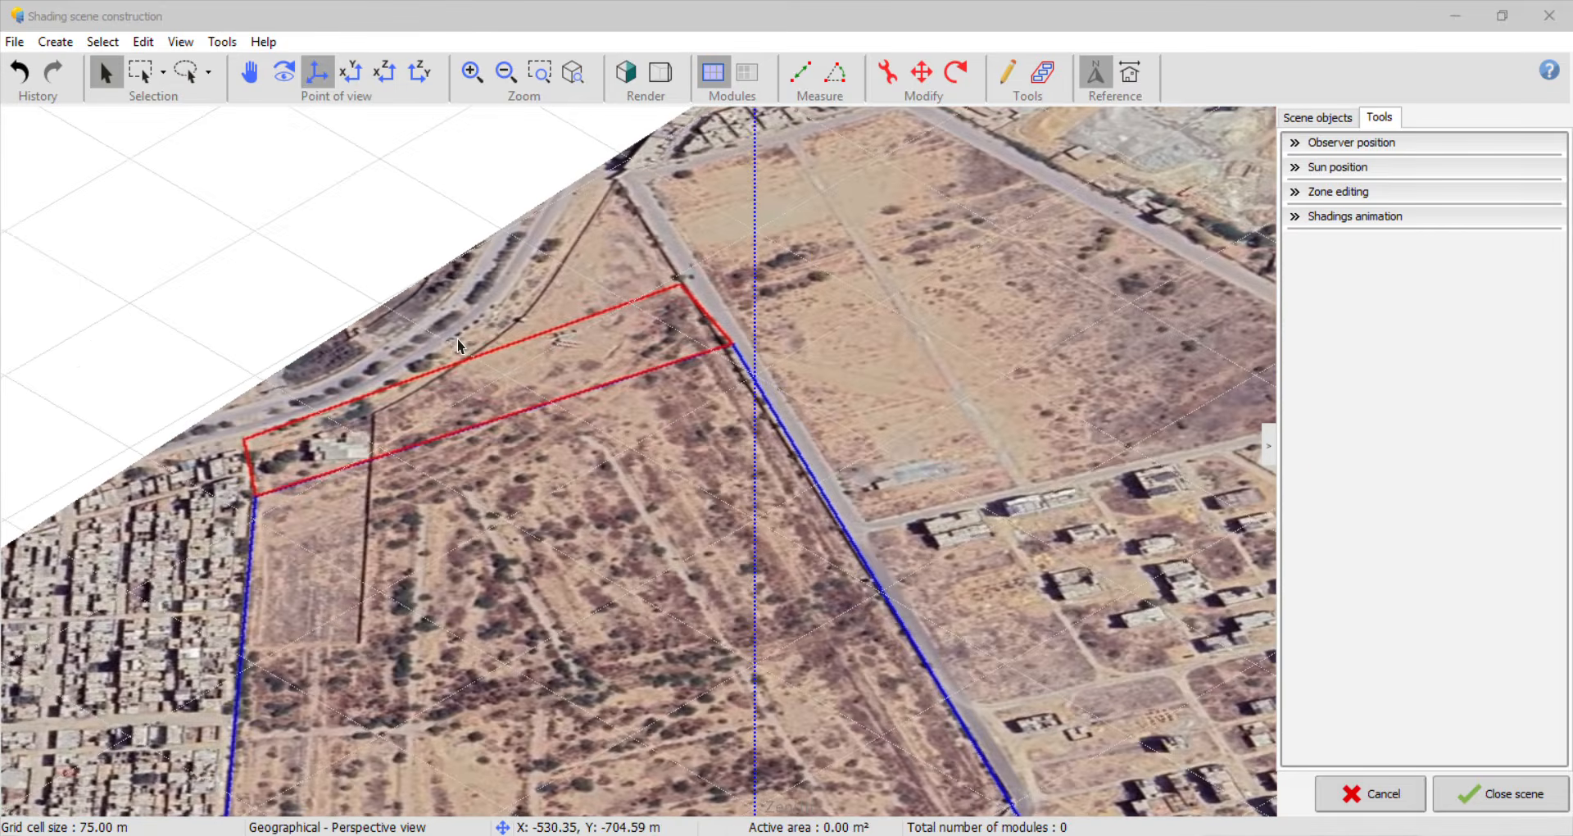
scroll(460, 323, up, 1)
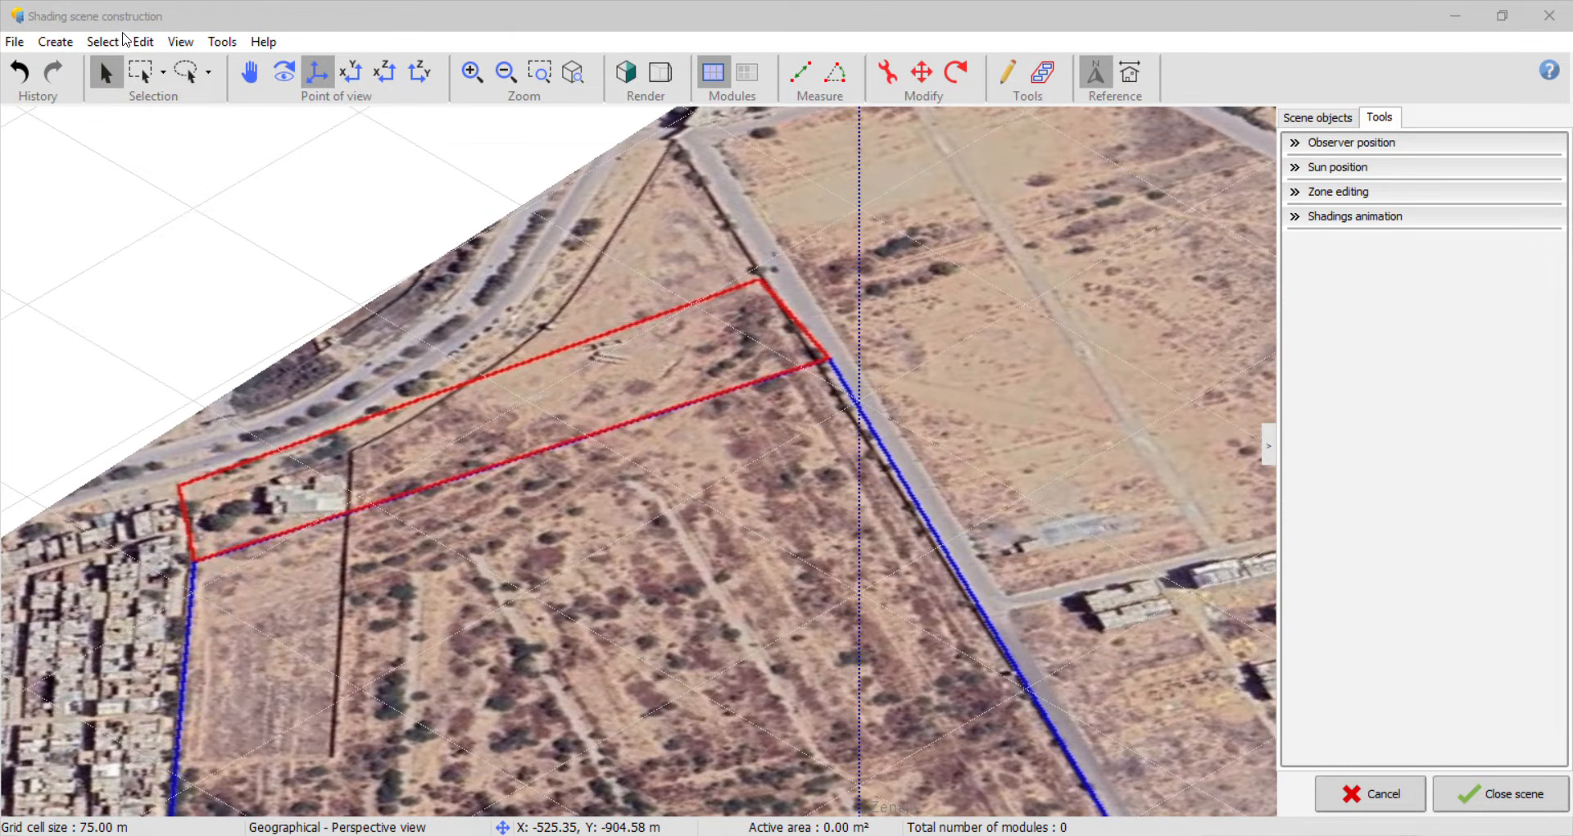
click(59, 43)
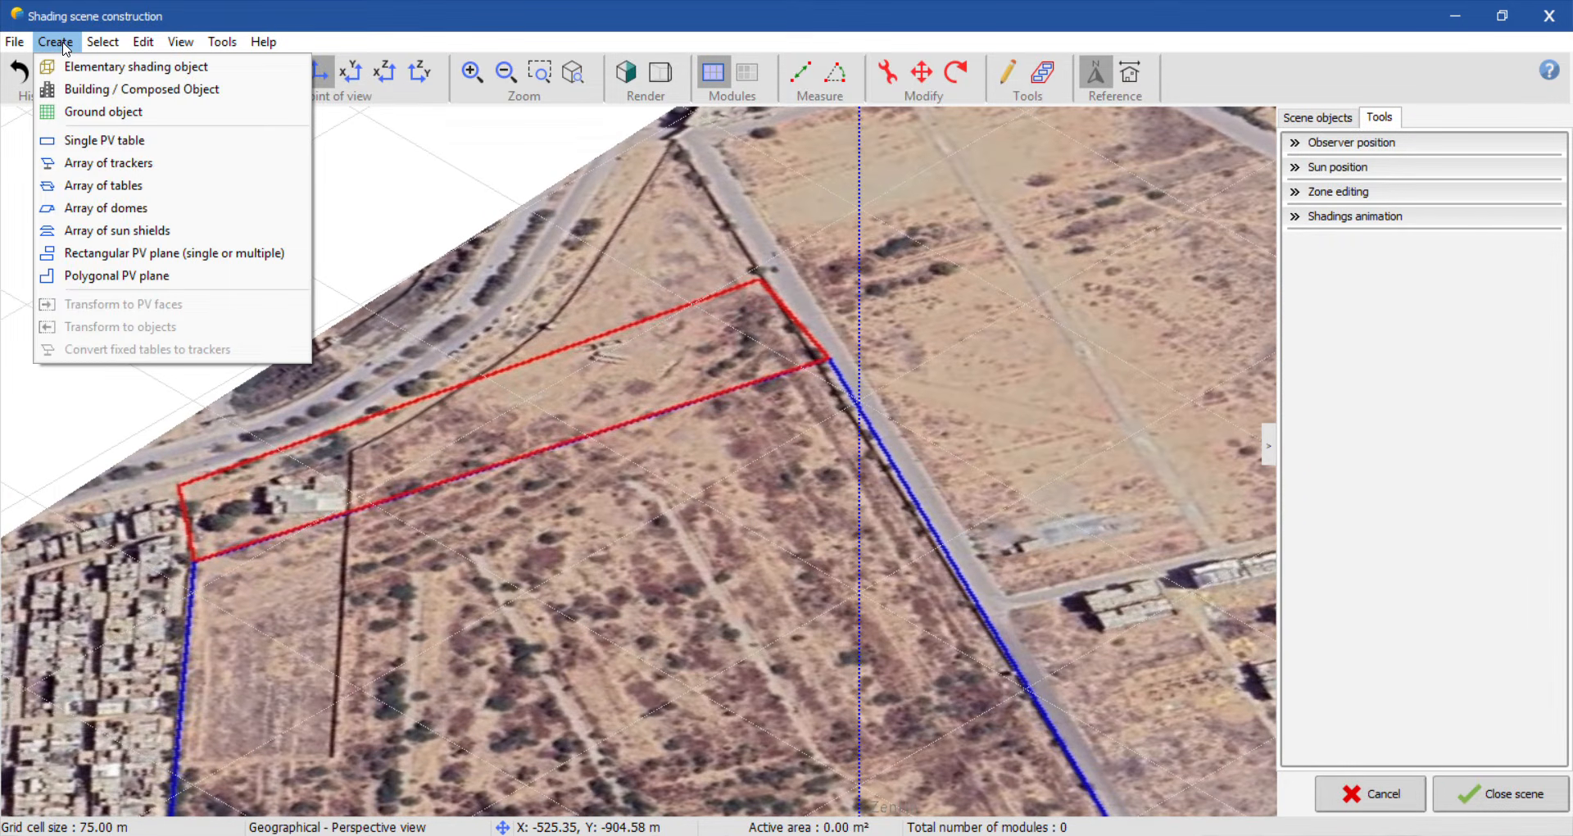
click(100, 70)
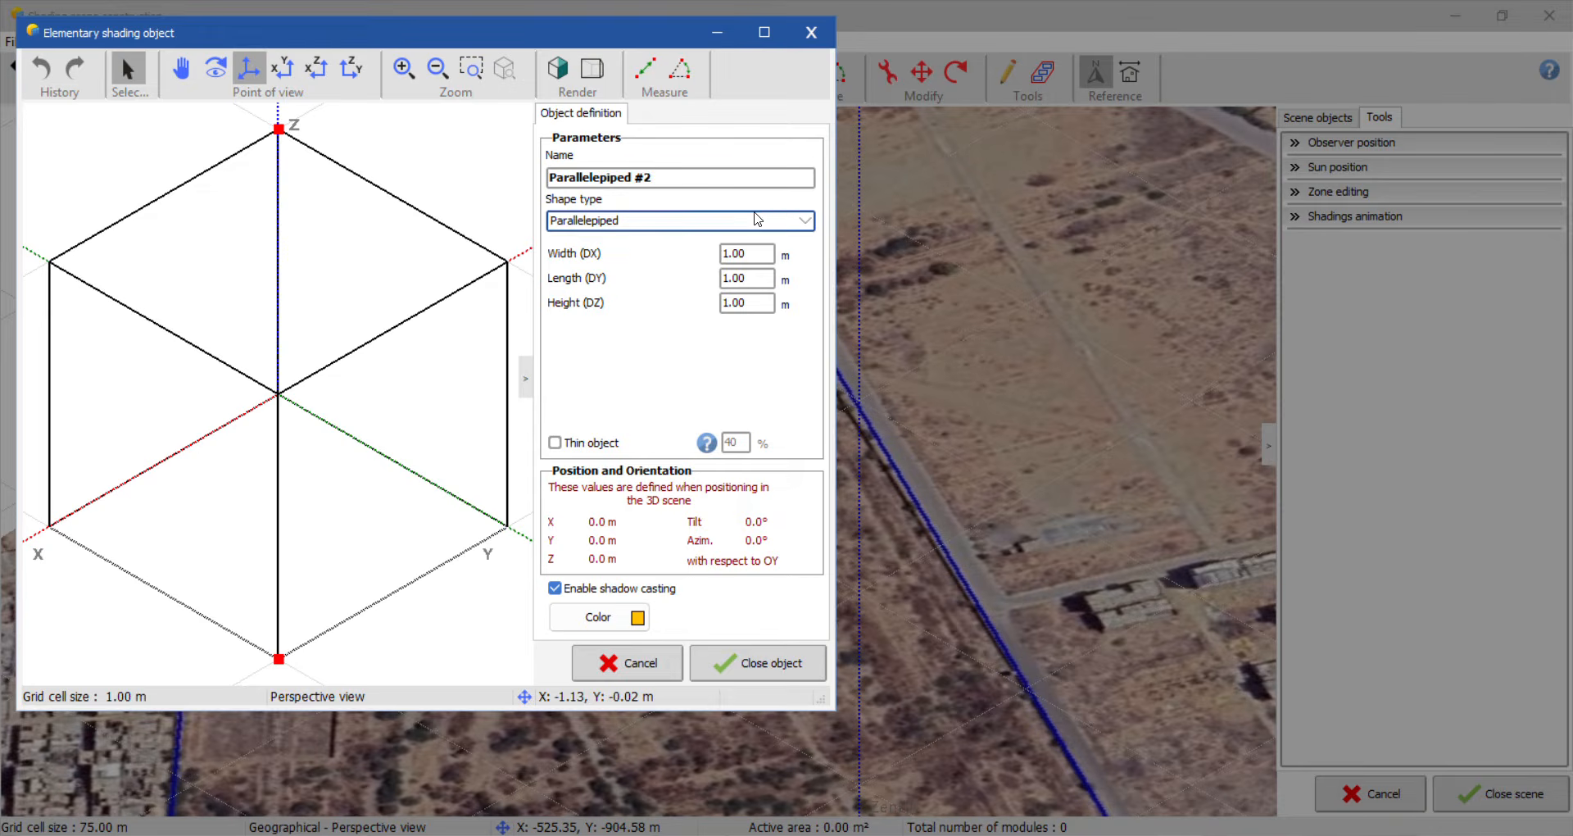
click(755, 219)
click(641, 332)
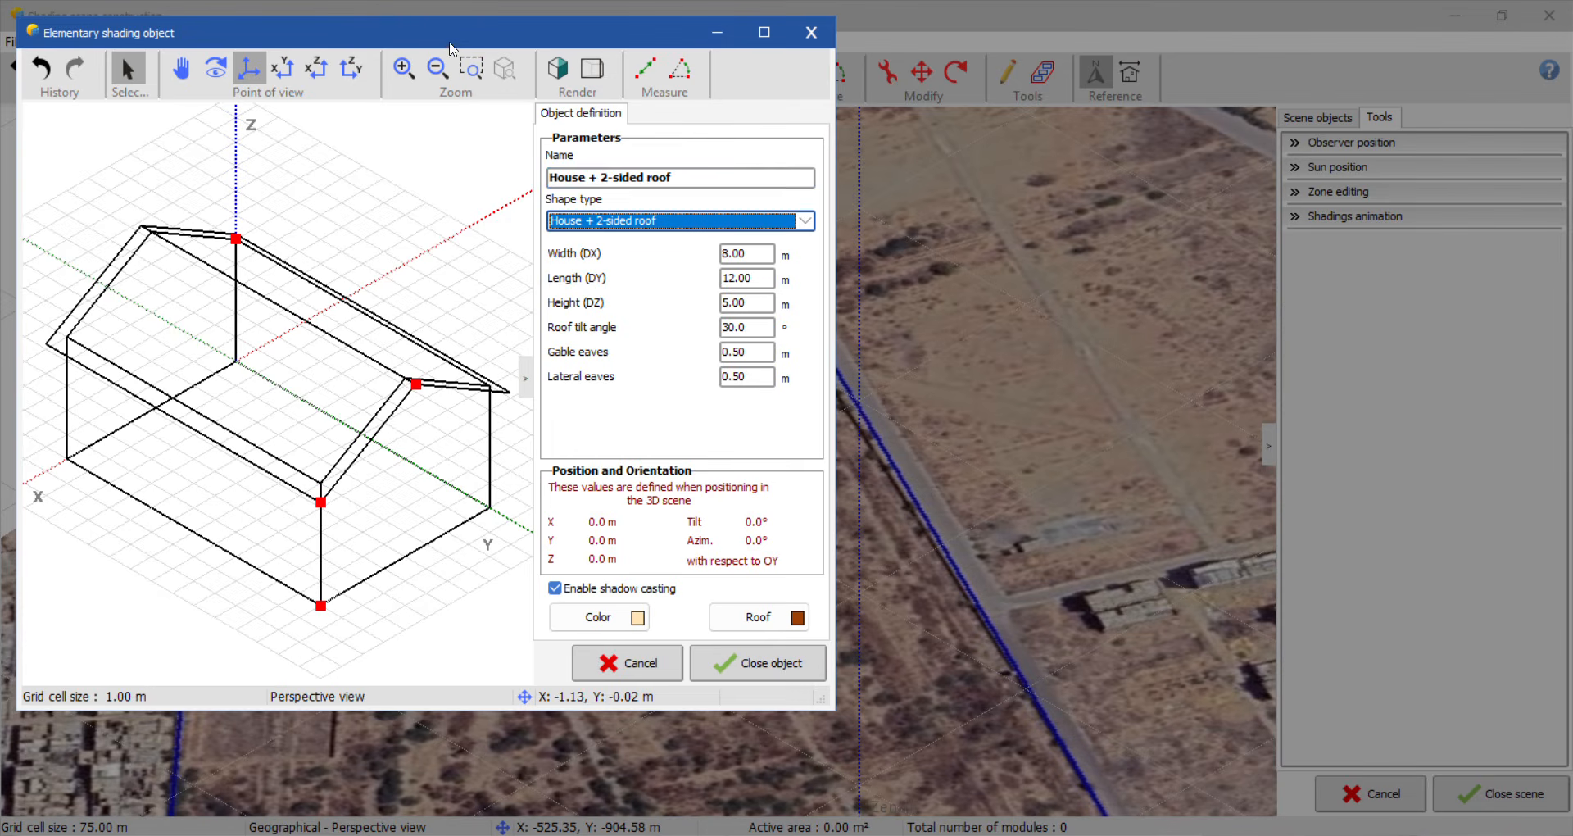
mouse_move(440, 39)
mouse_down()
mouse_move(785, 200)
mouse_move(1046, 28)
mouse_move(1007, 70)
mouse_up()
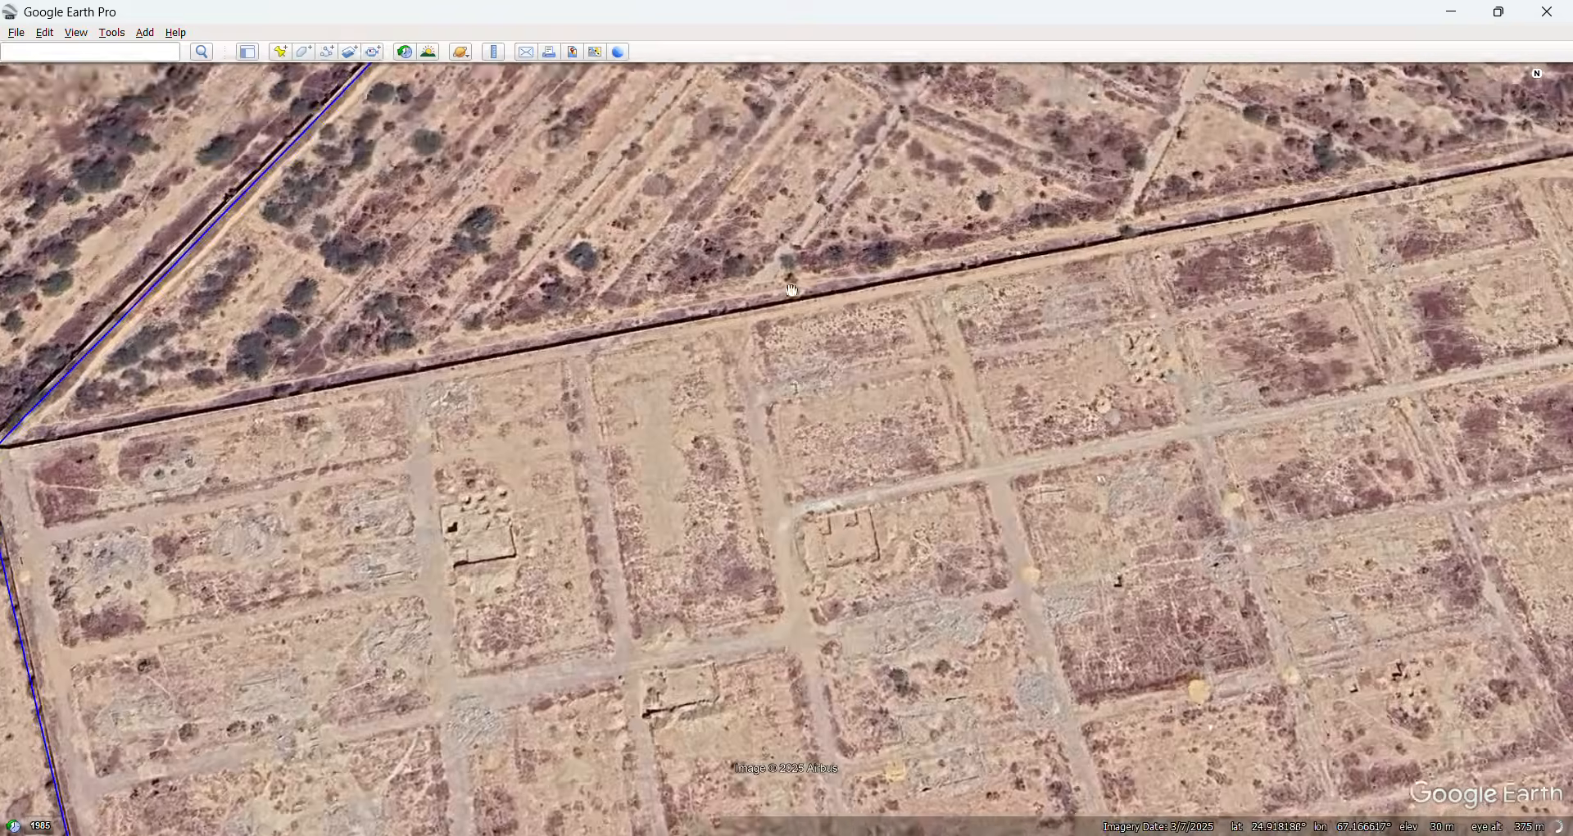
Step: Switch to Google Earth Pro and measure the short western side of the red-outlined plot with a line ruler in Meters
drag(791, 290, 668, 696)
drag(831, 332, 689, 534)
scroll(688, 534, down, 10)
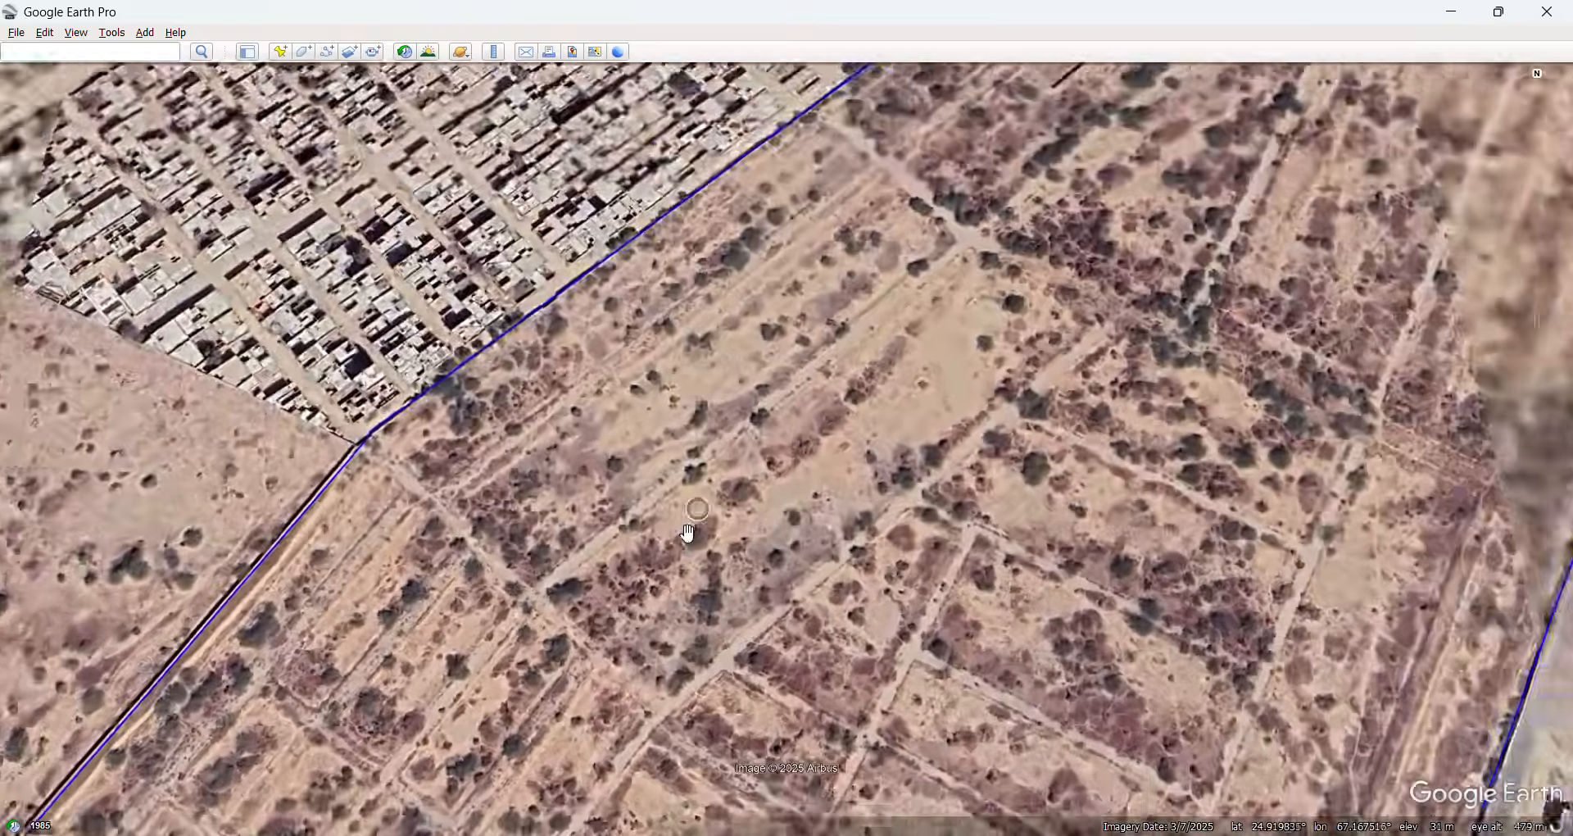
scroll(837, 395, up, 5)
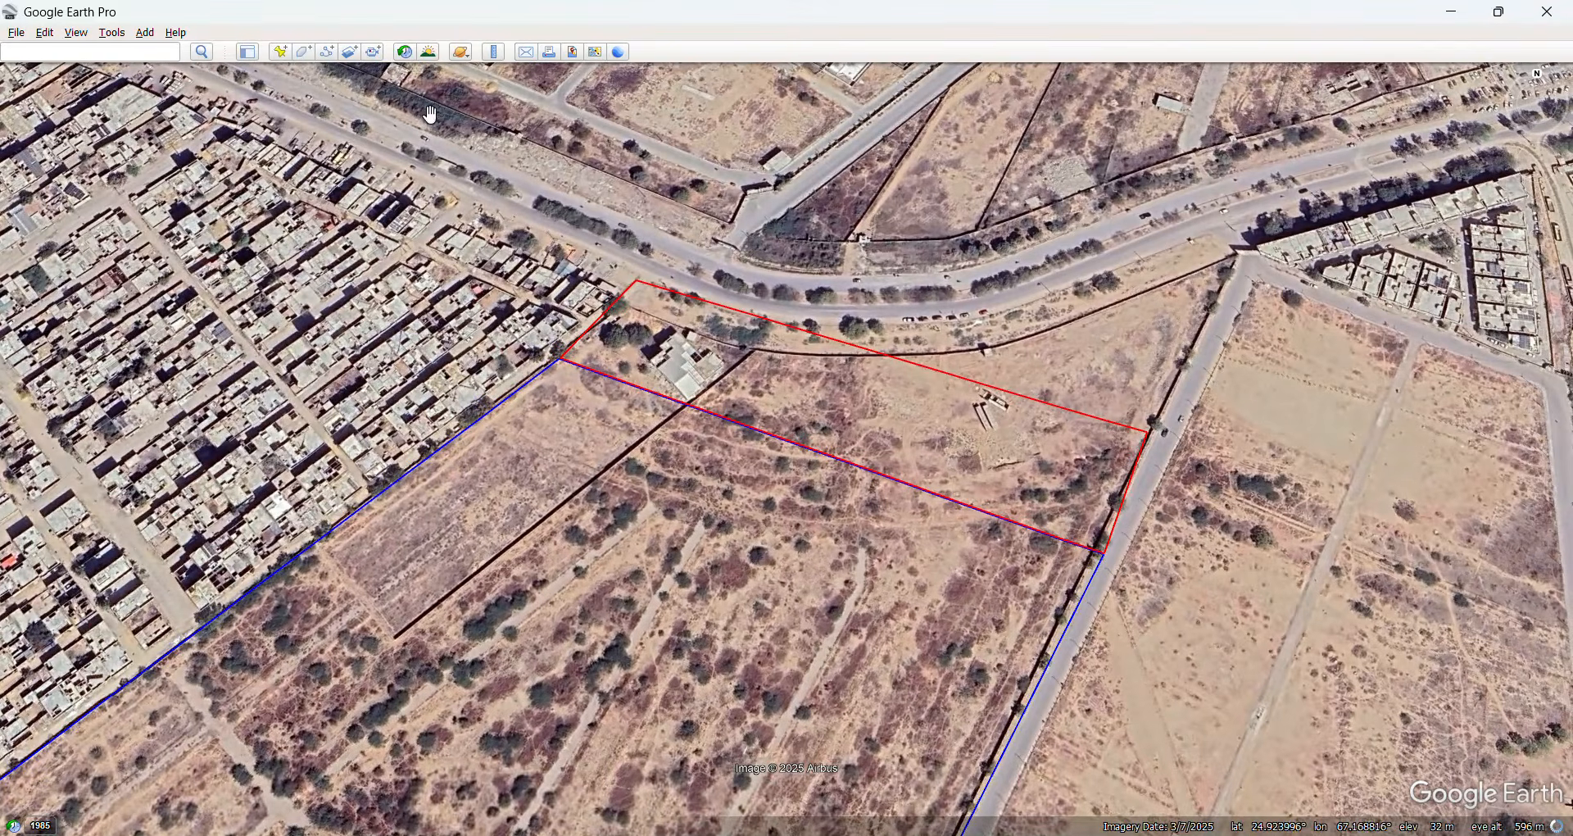
click(494, 52)
drag(682, 215, 405, 151)
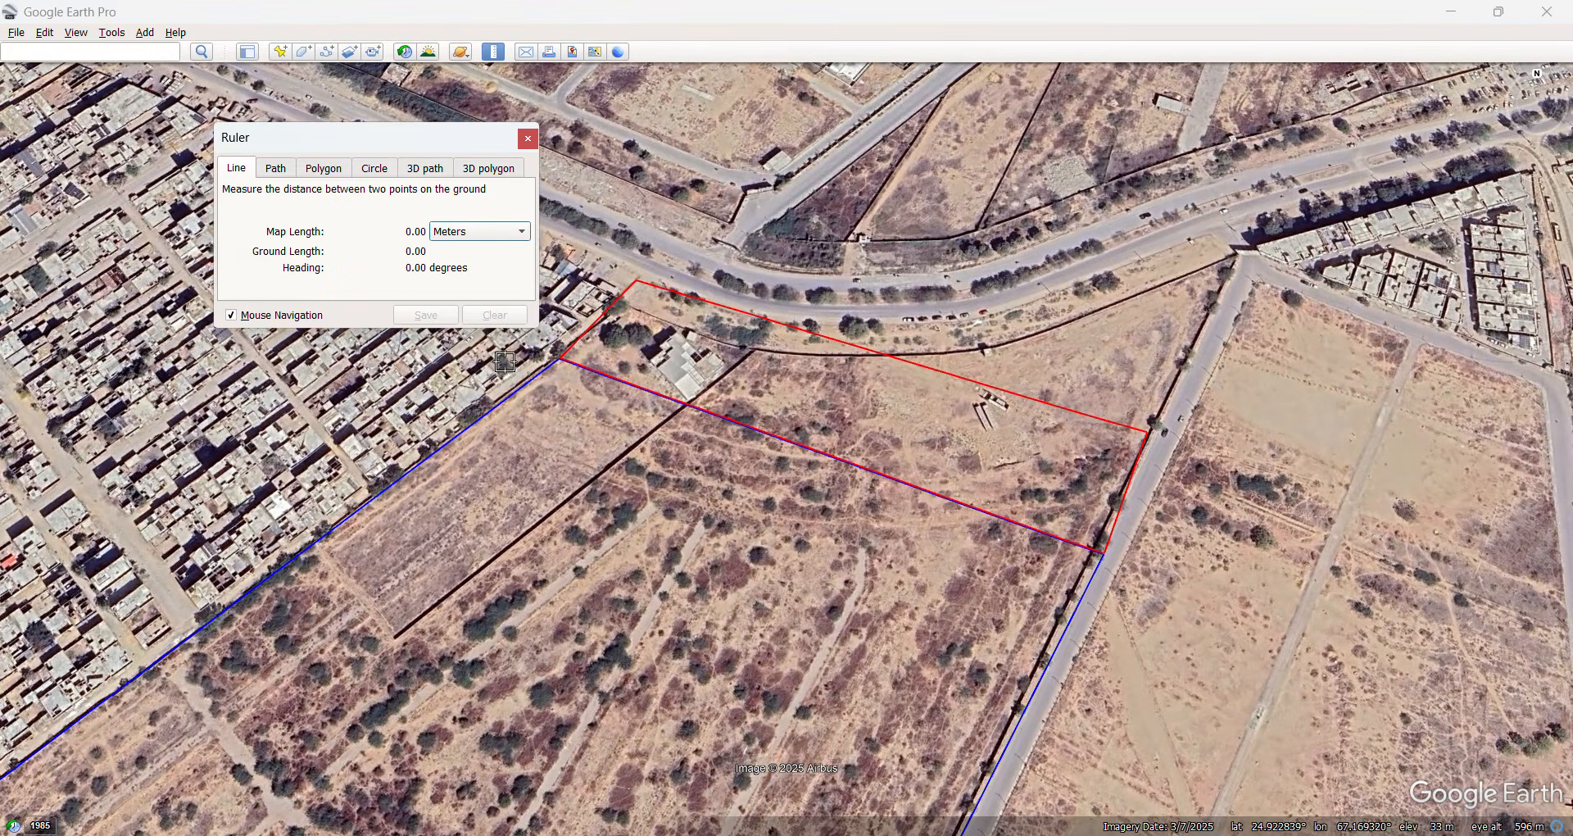
click(558, 358)
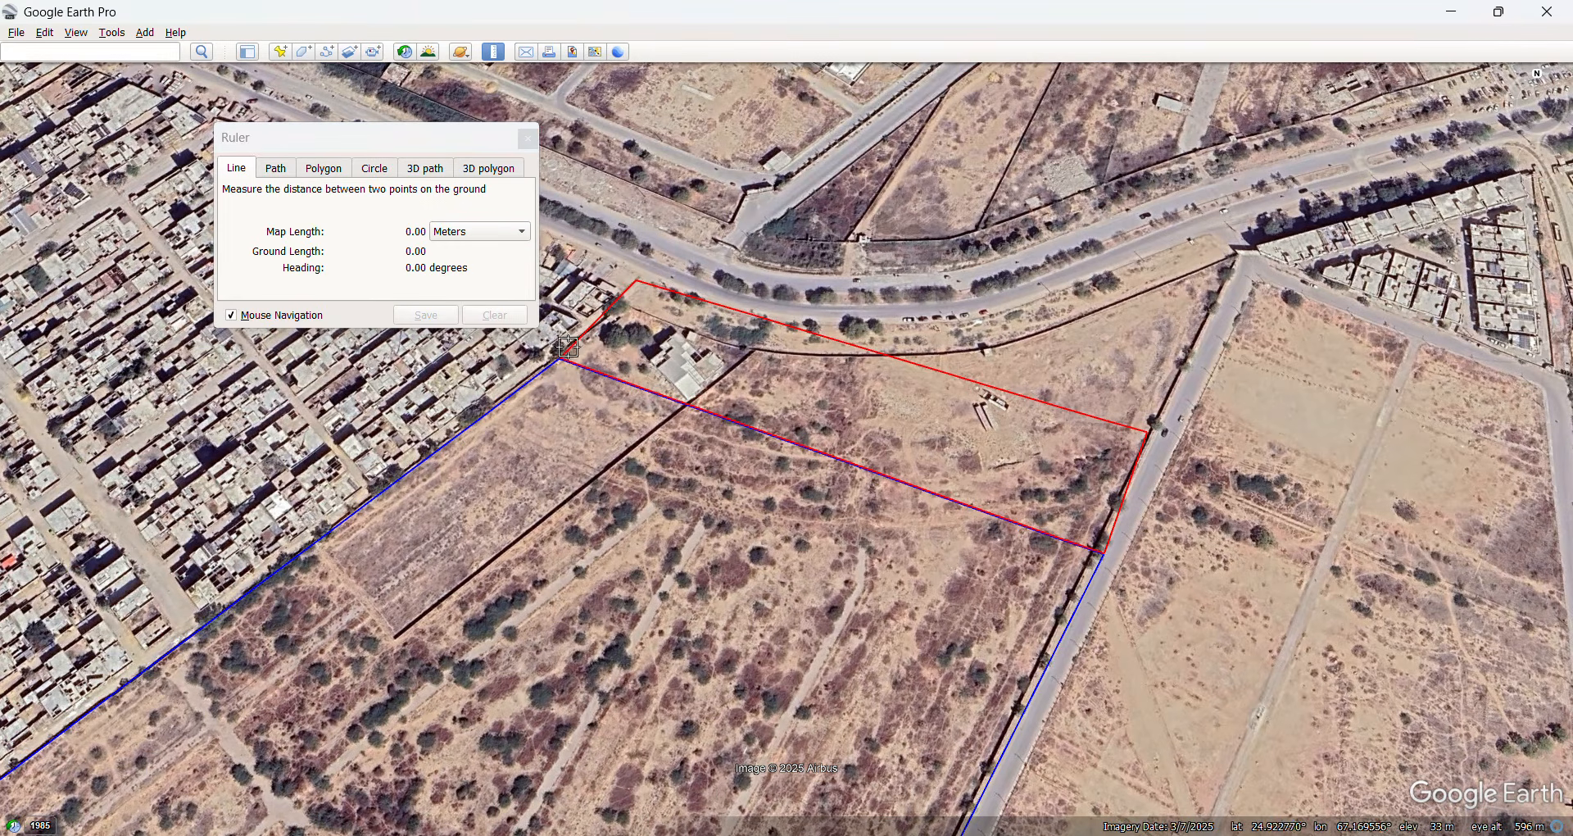
click(638, 280)
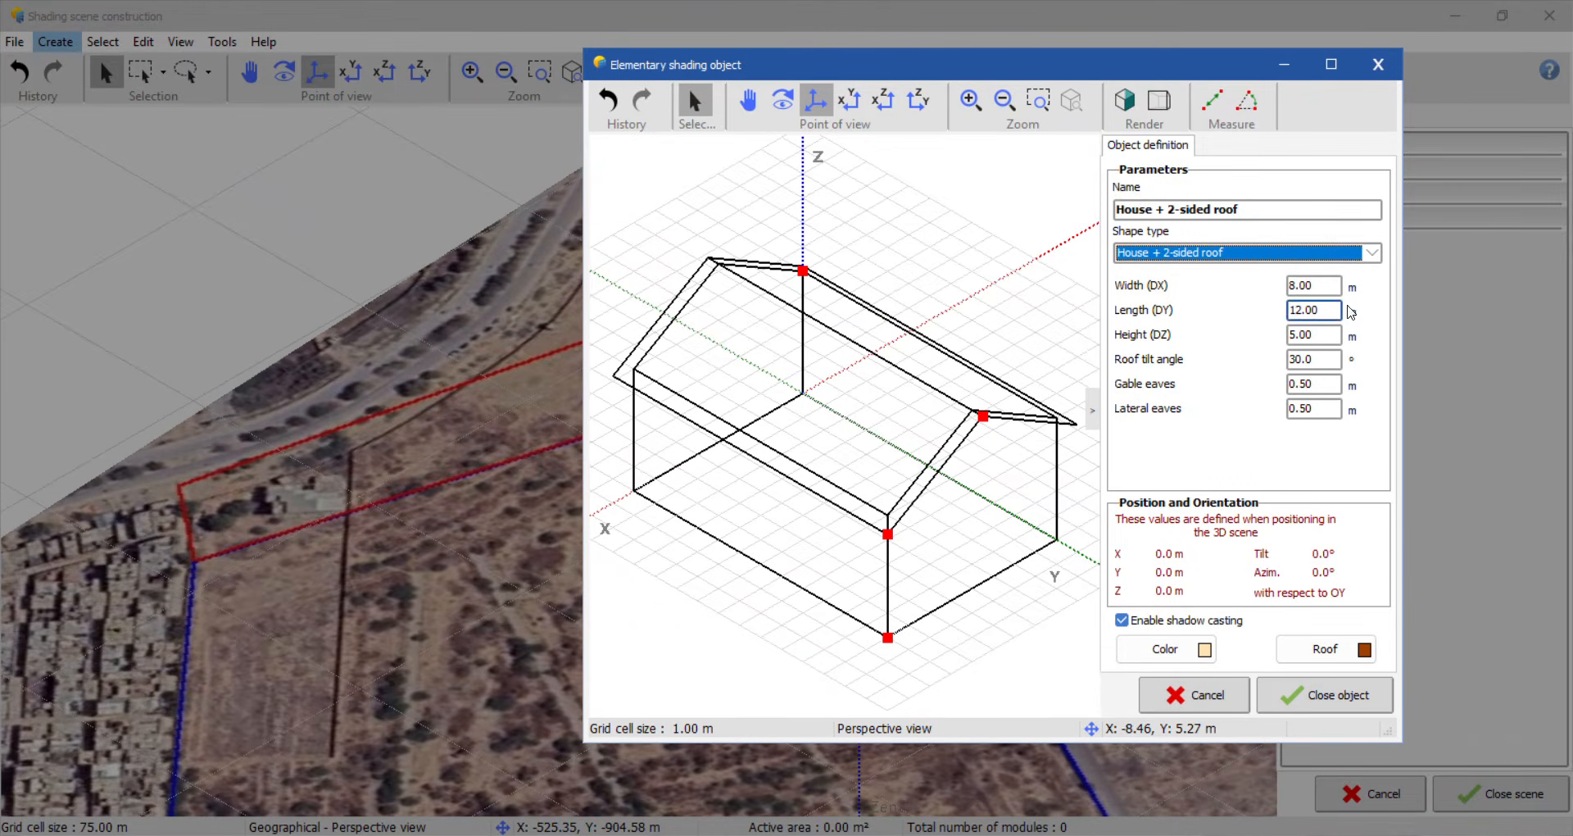
Step: Back in PVsyst, set the house object's width (DX) to 250 m and its length (DY) to 55 m
key(Tab)
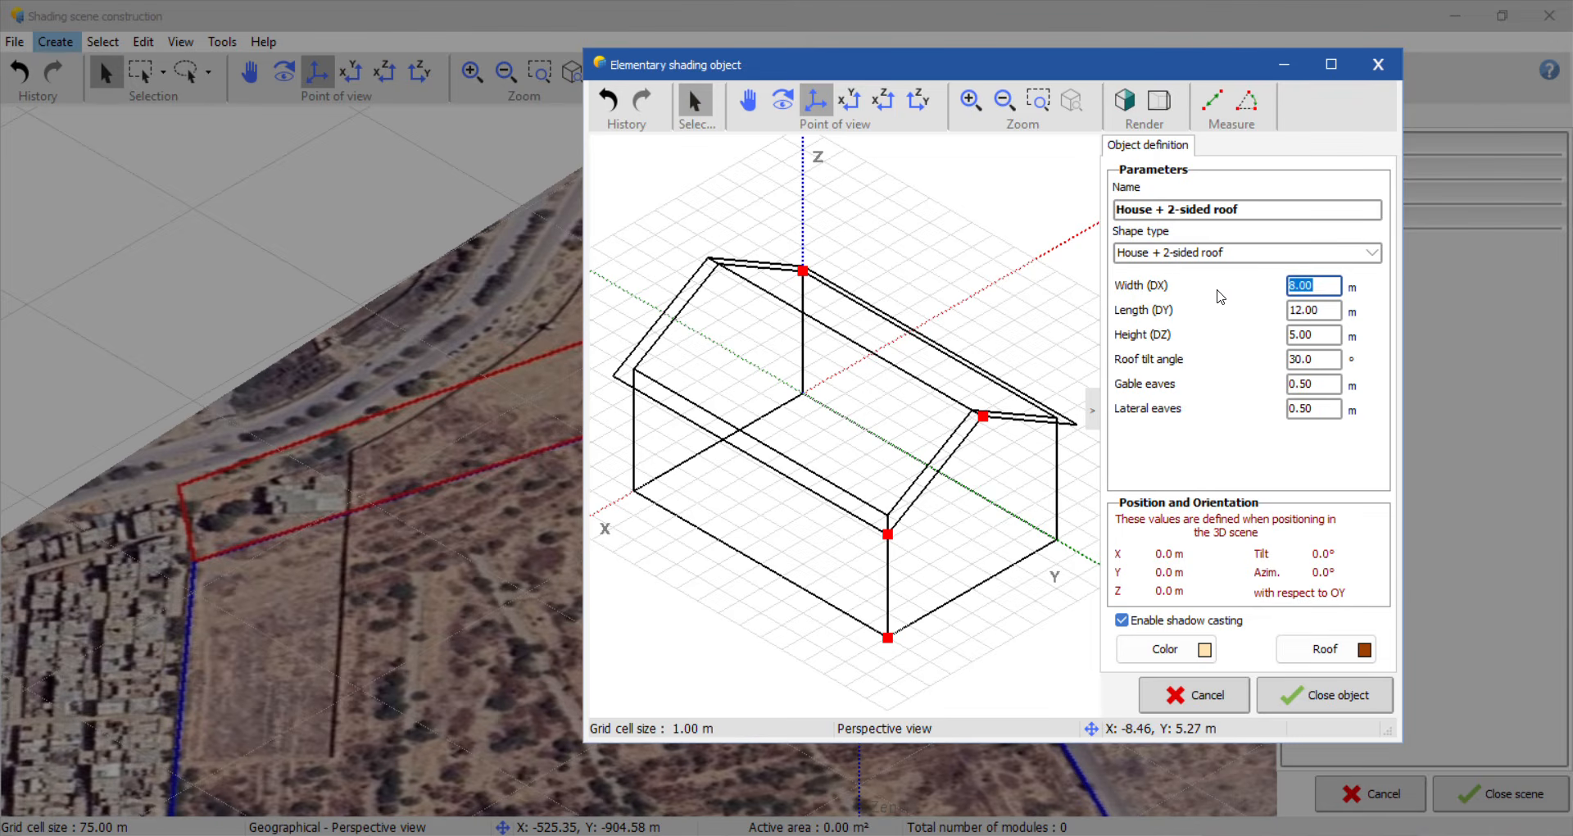
text(55)
click(1332, 310)
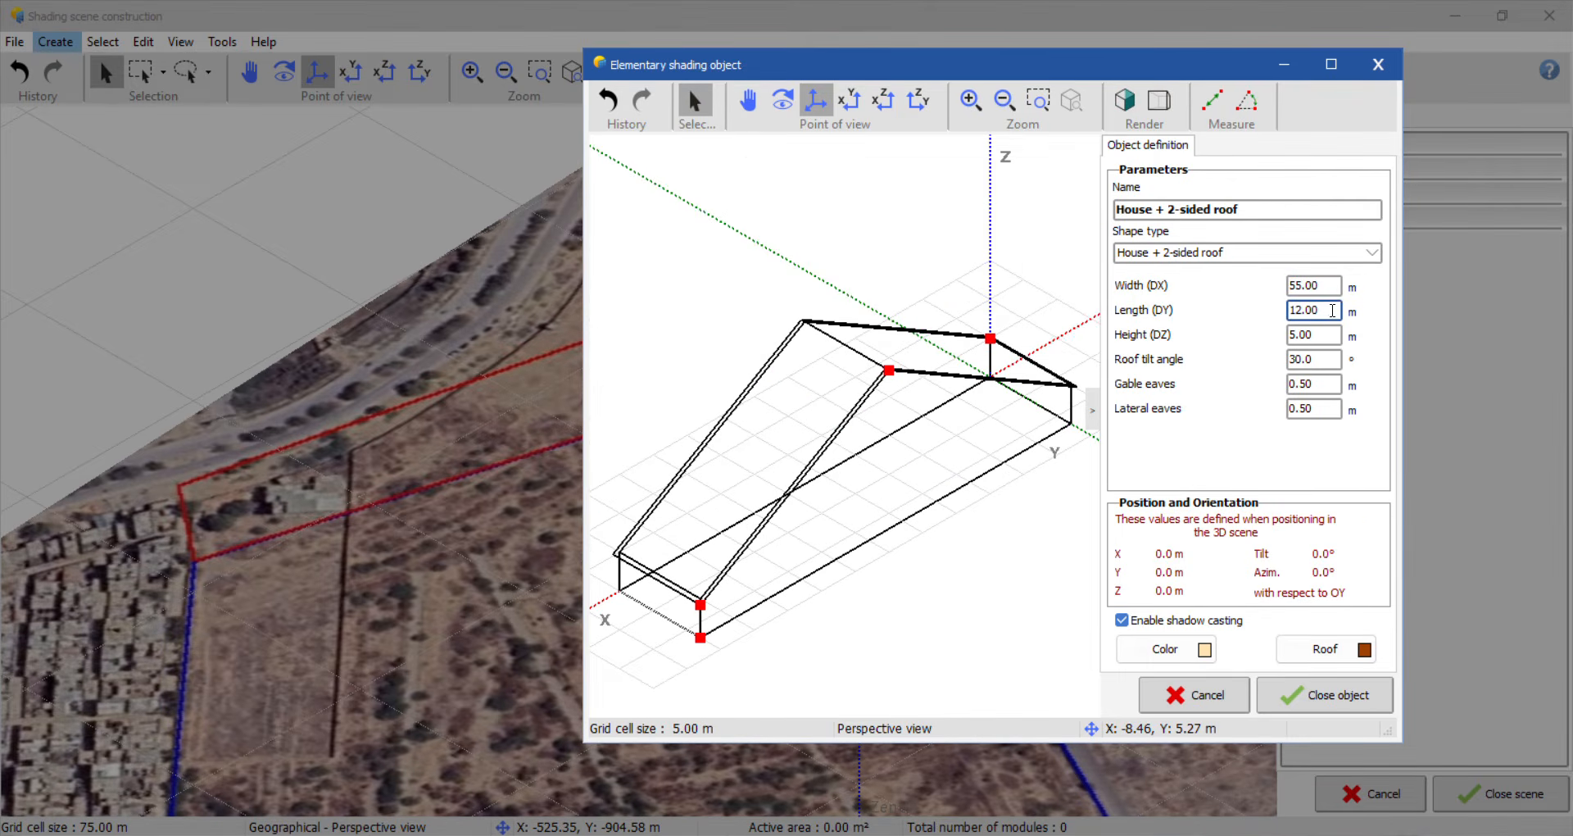
key(shift+Tab)
text(25)
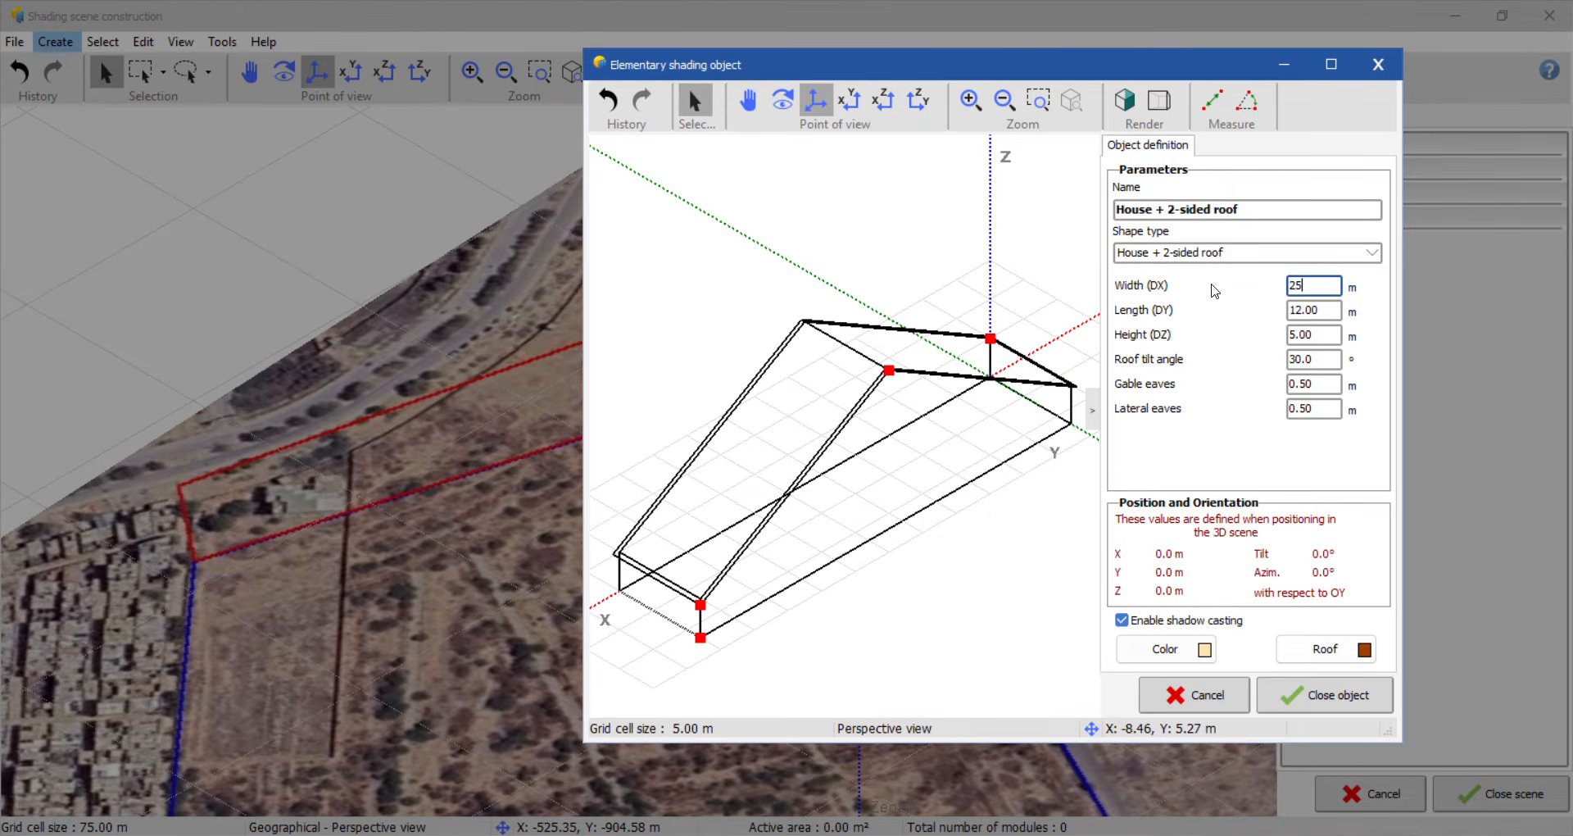
text(0)
click(1338, 309)
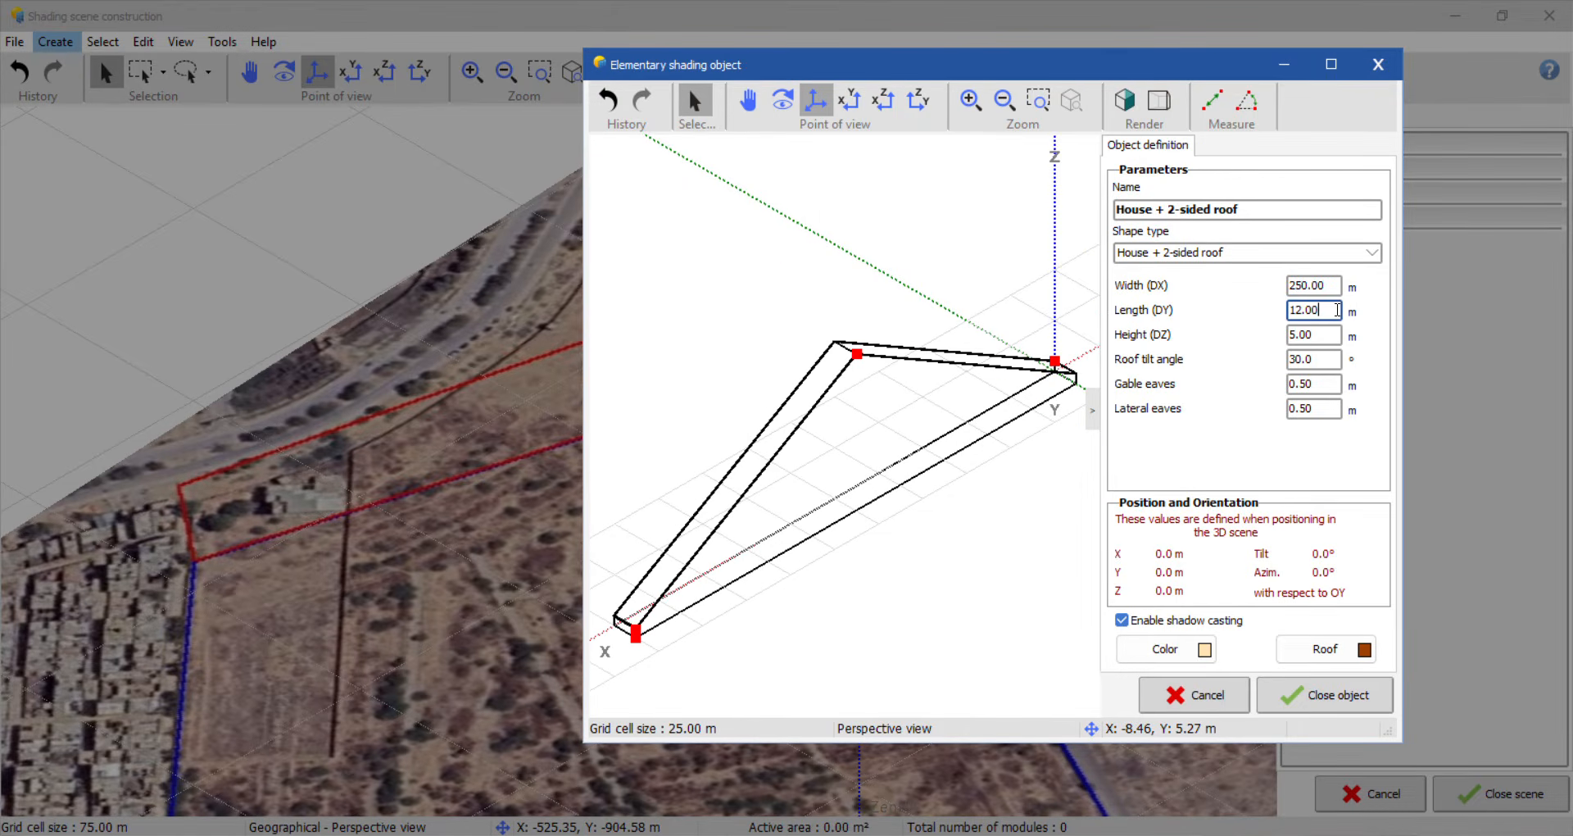
text(55)
key(Return)
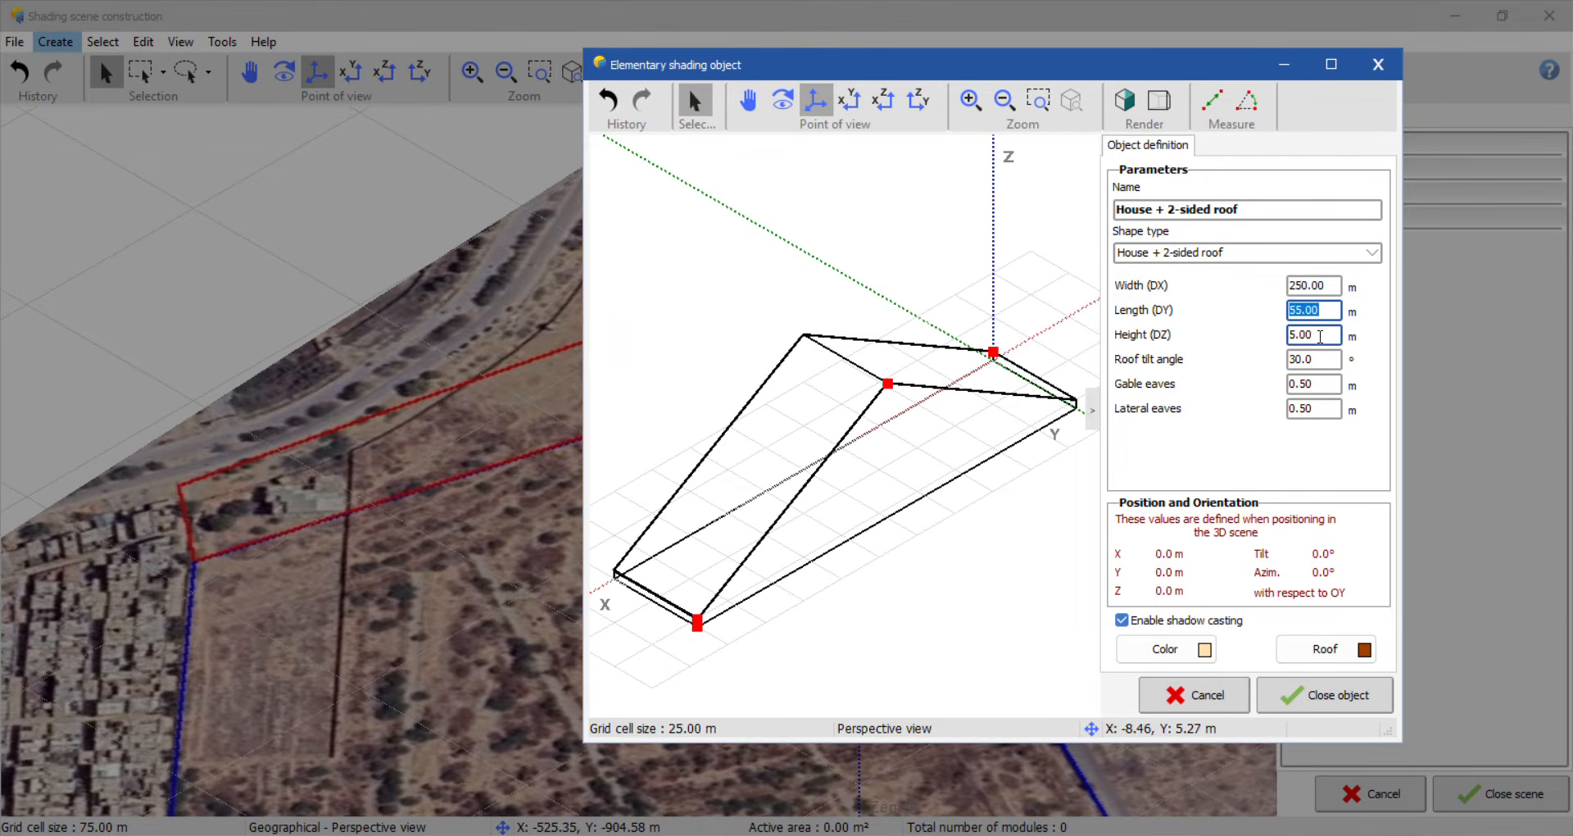
Step: Set the house's height to 10 m and its roof tilt, gable eaves and lateral eaves to 0, and place it in the scene
click(1293, 333)
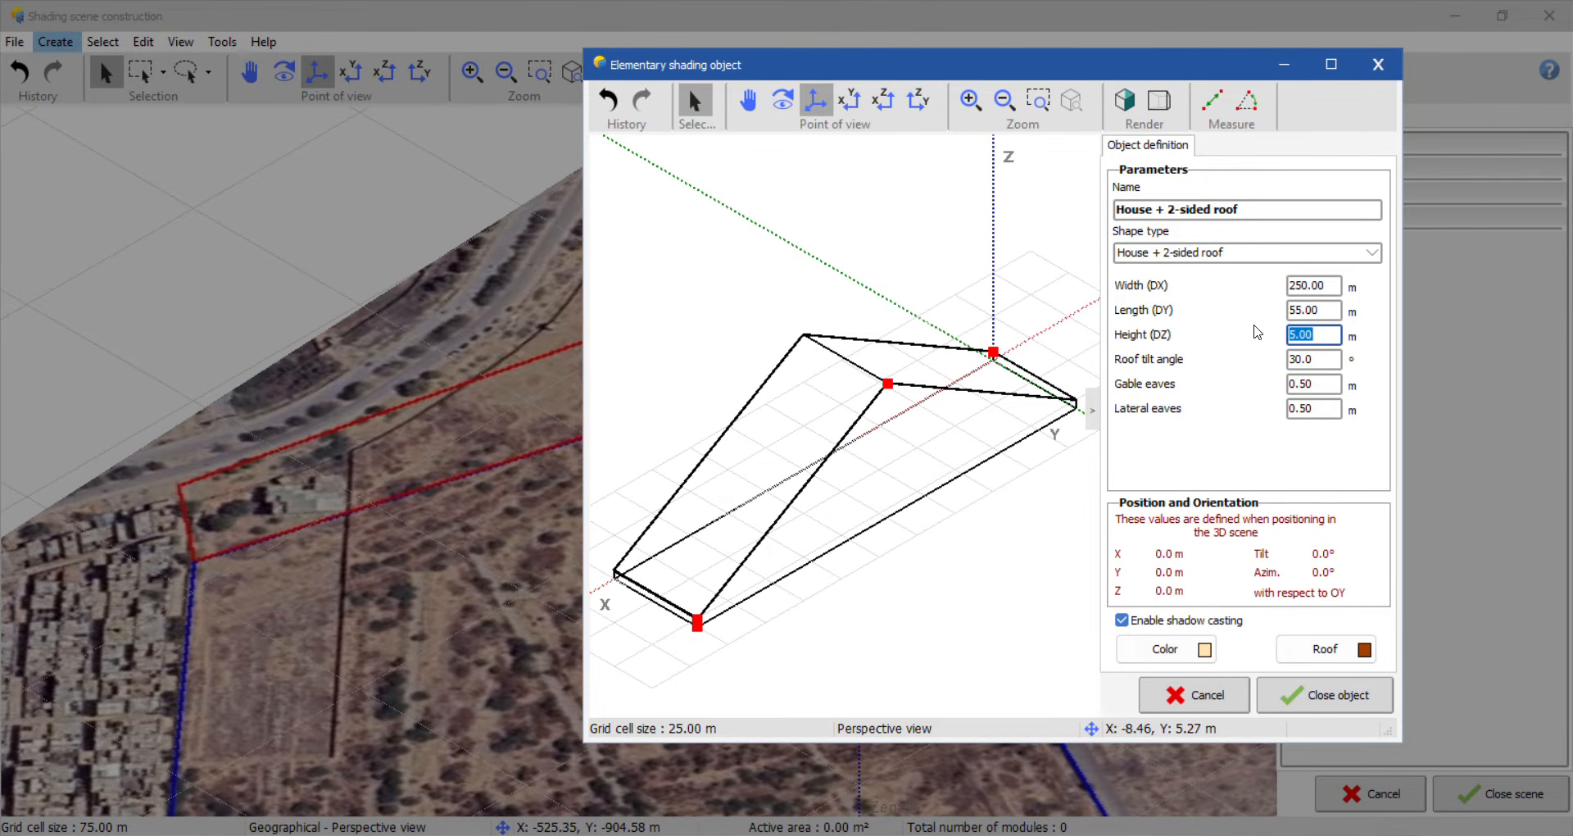
text(10)
click(1289, 358)
text(0)
click(1316, 384)
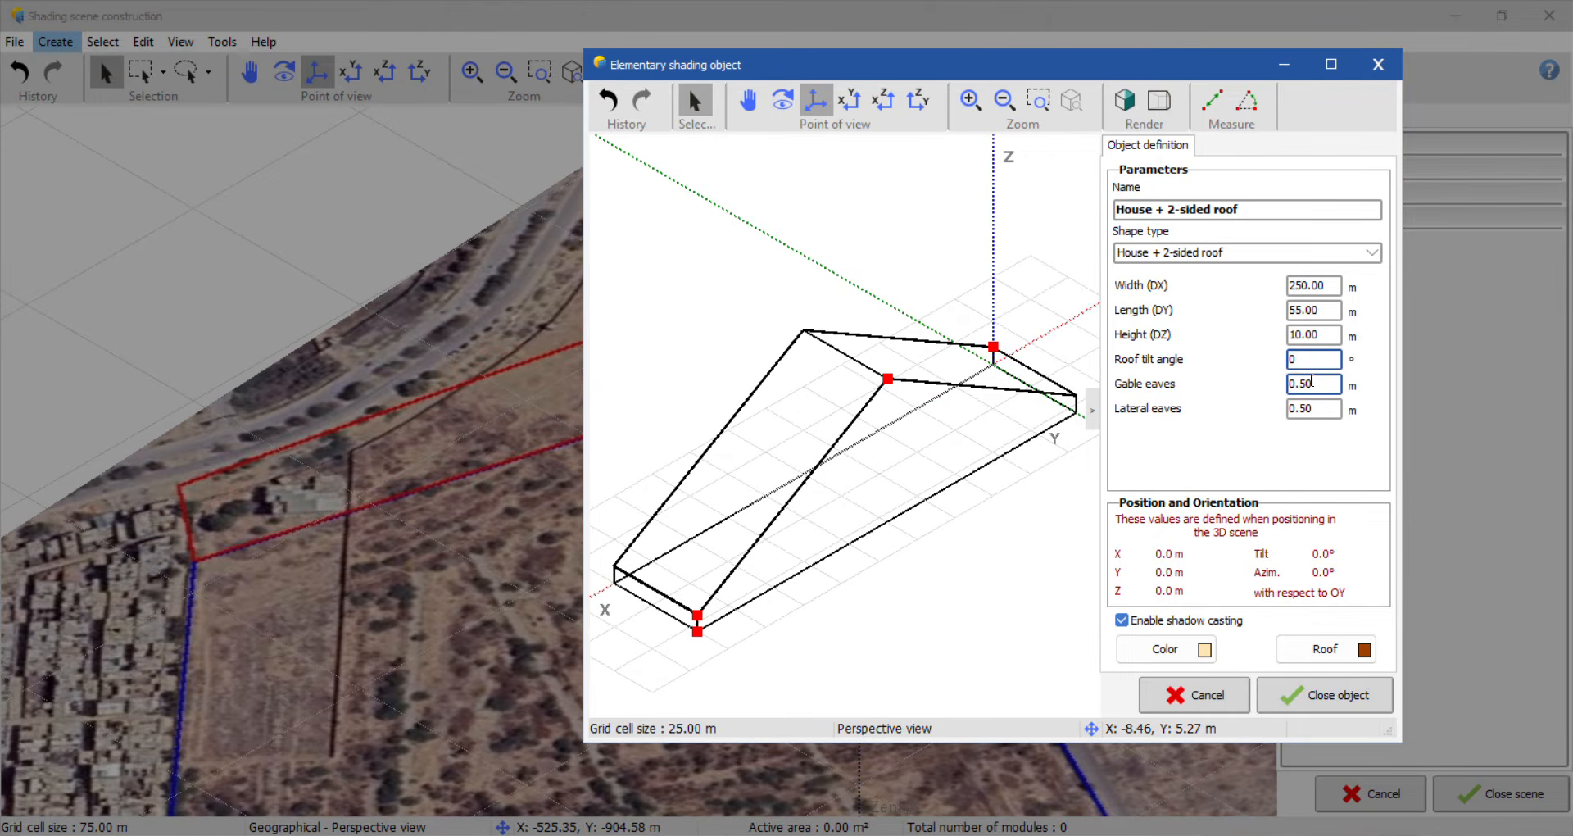
text(0)
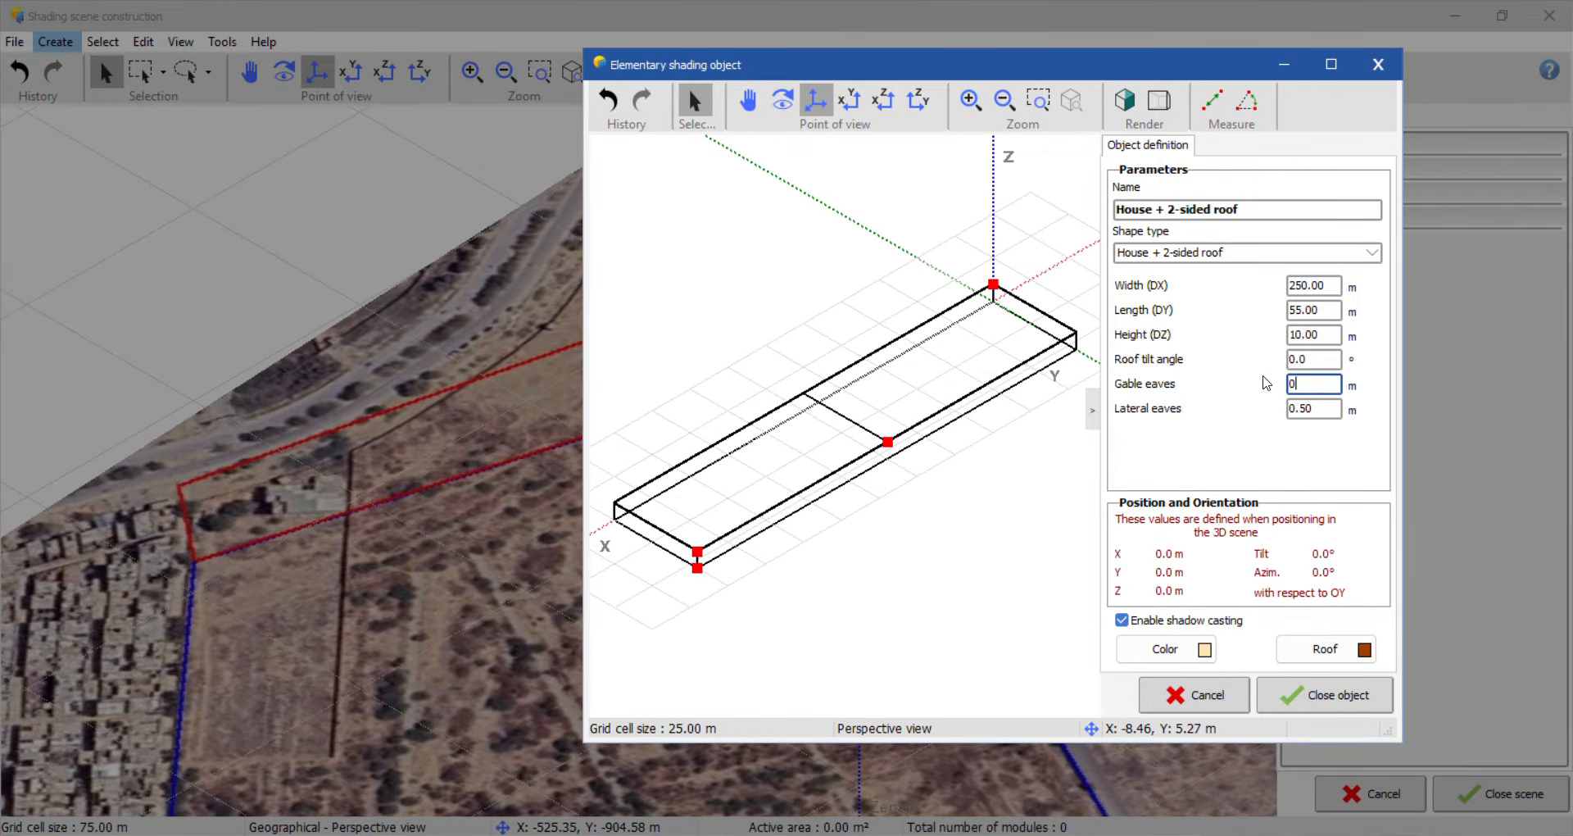
key(Tab)
text(0)
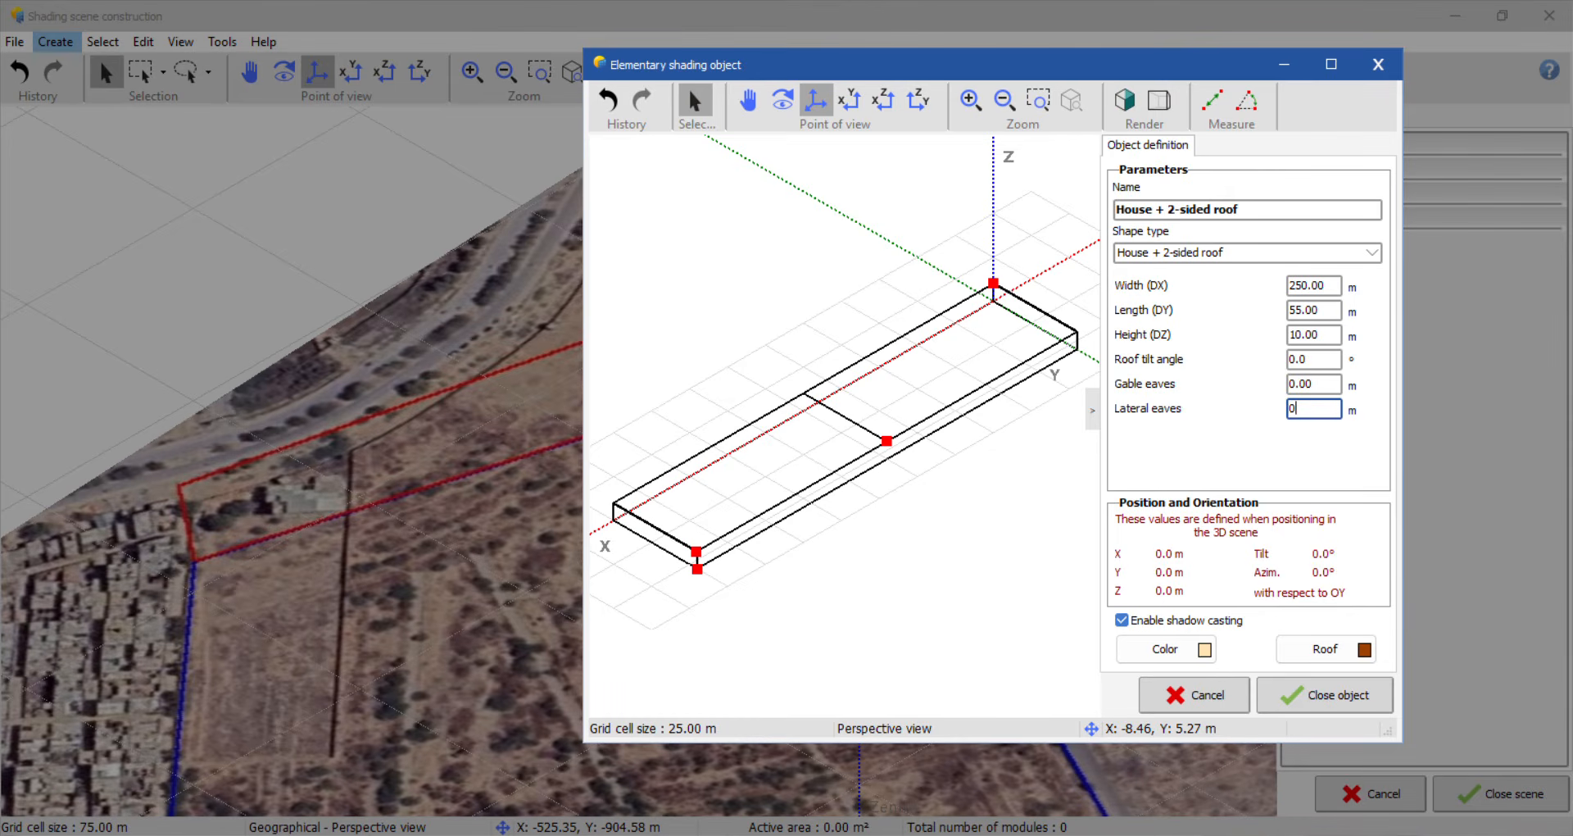
click(1344, 705)
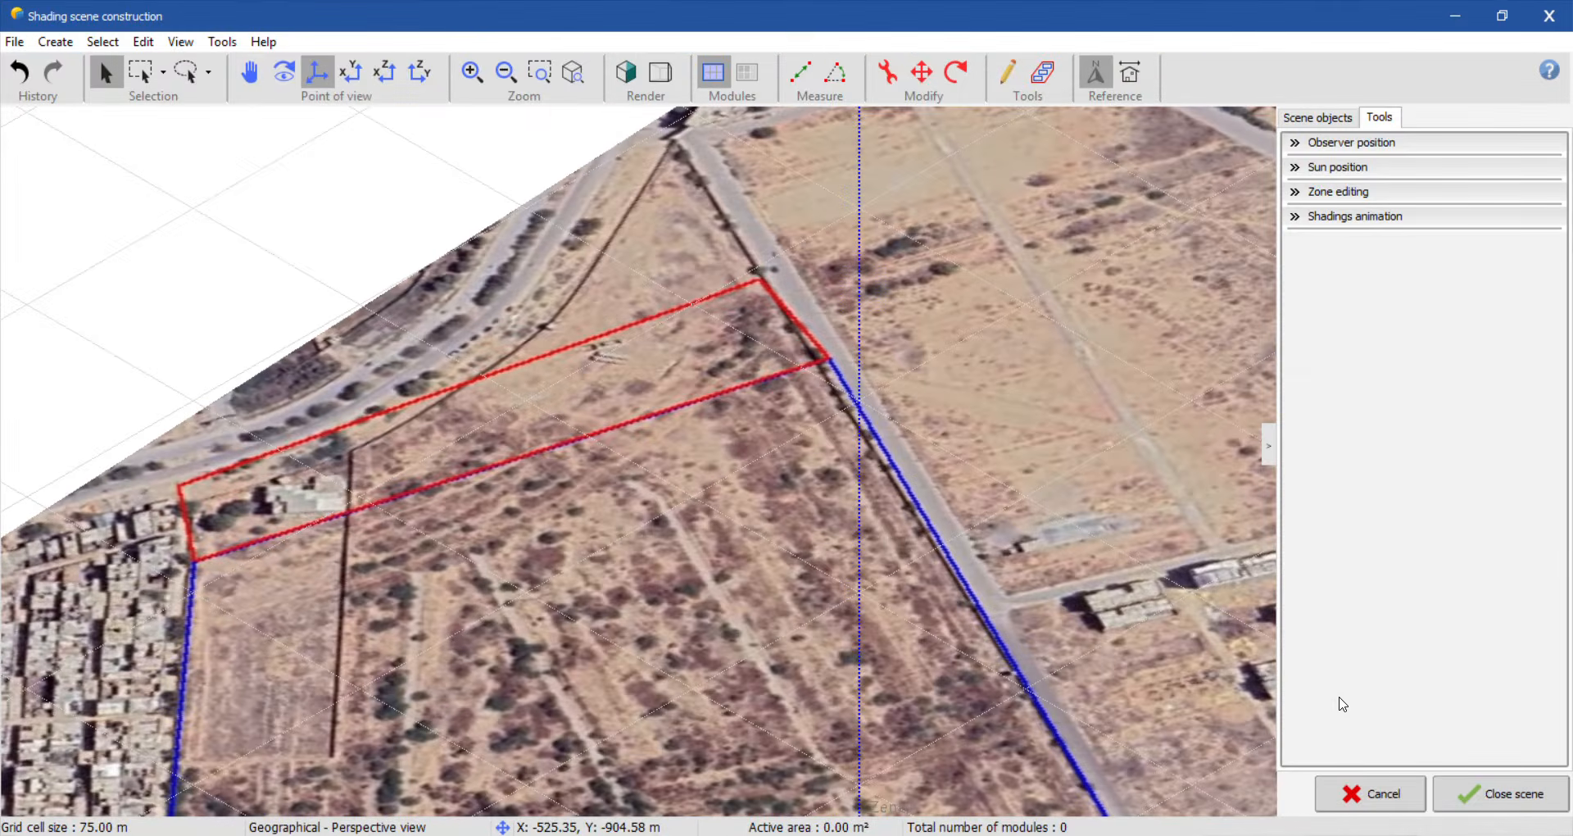
Step: Move the house onto the red-outlined plot at the site's northern end, to about X -615 m, Y -664 m
scroll(667, 380, down, 5)
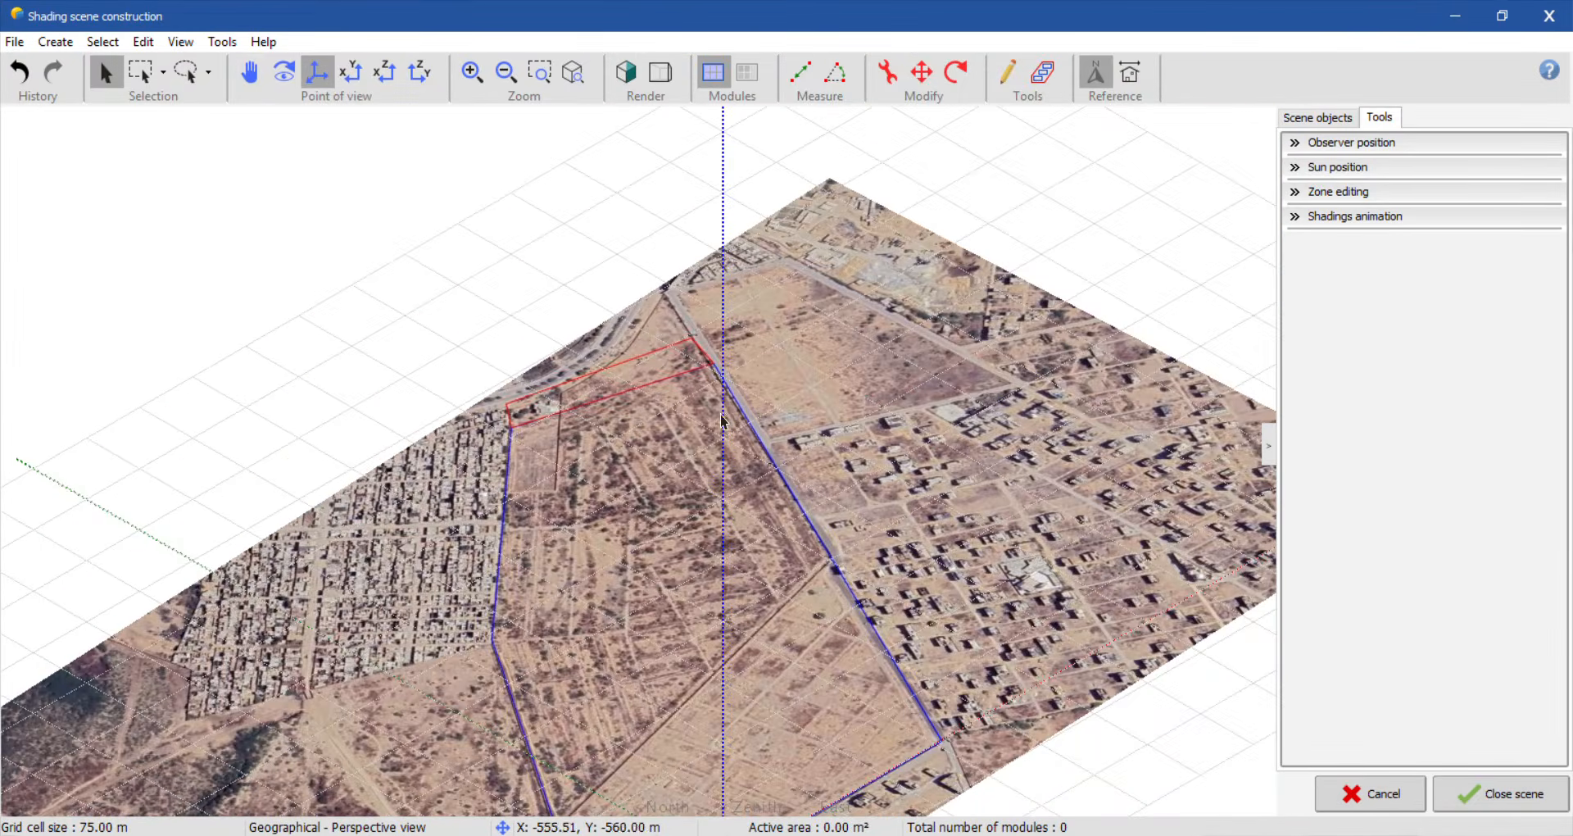
scroll(728, 425, down, 2)
scroll(717, 562, up, 8)
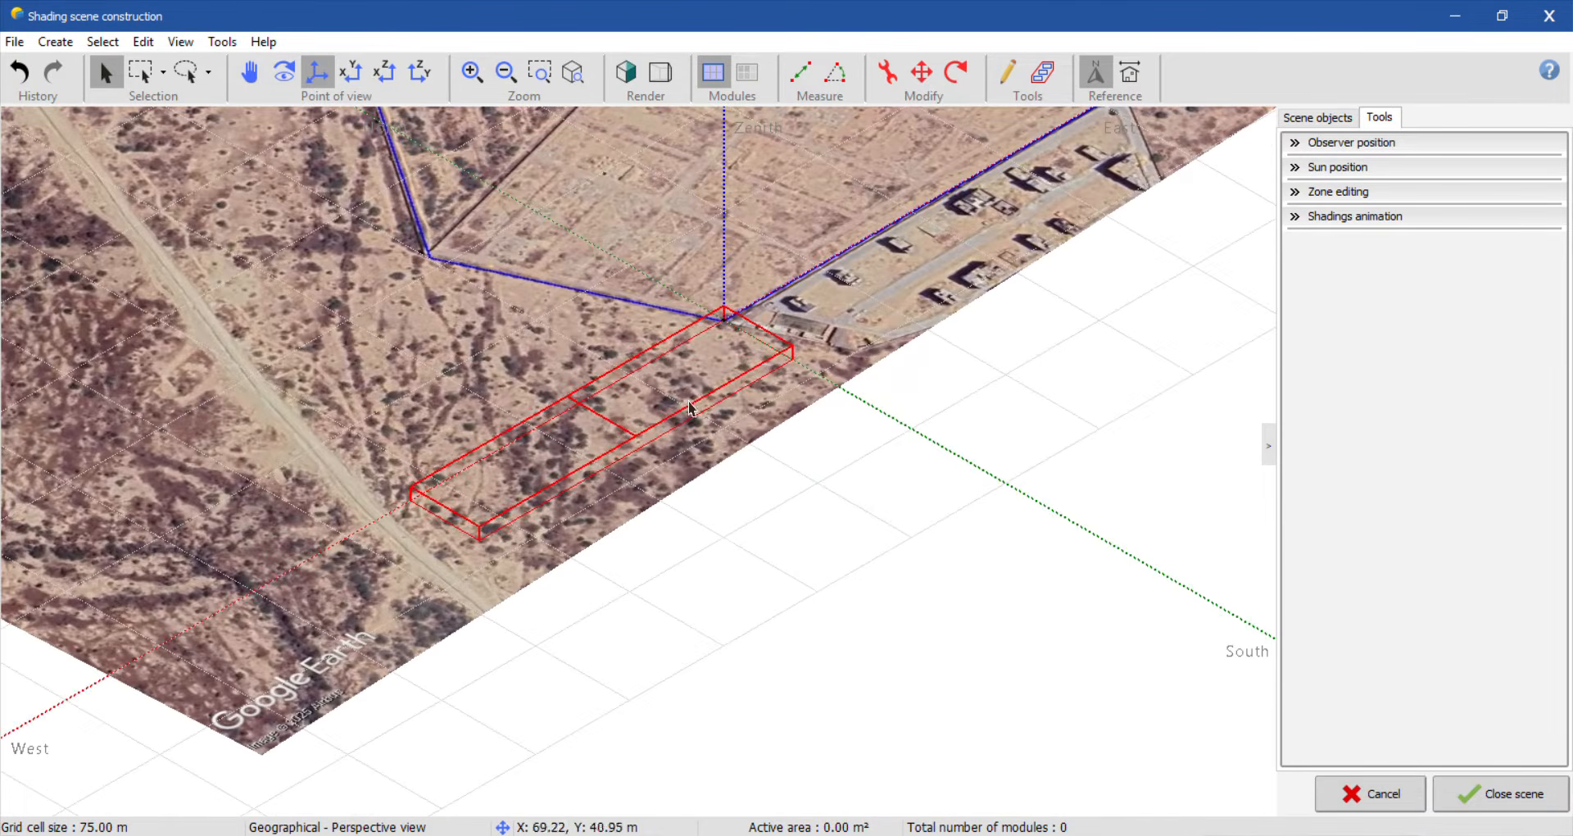
scroll(742, 378, up, 3)
scroll(738, 386, down, 3)
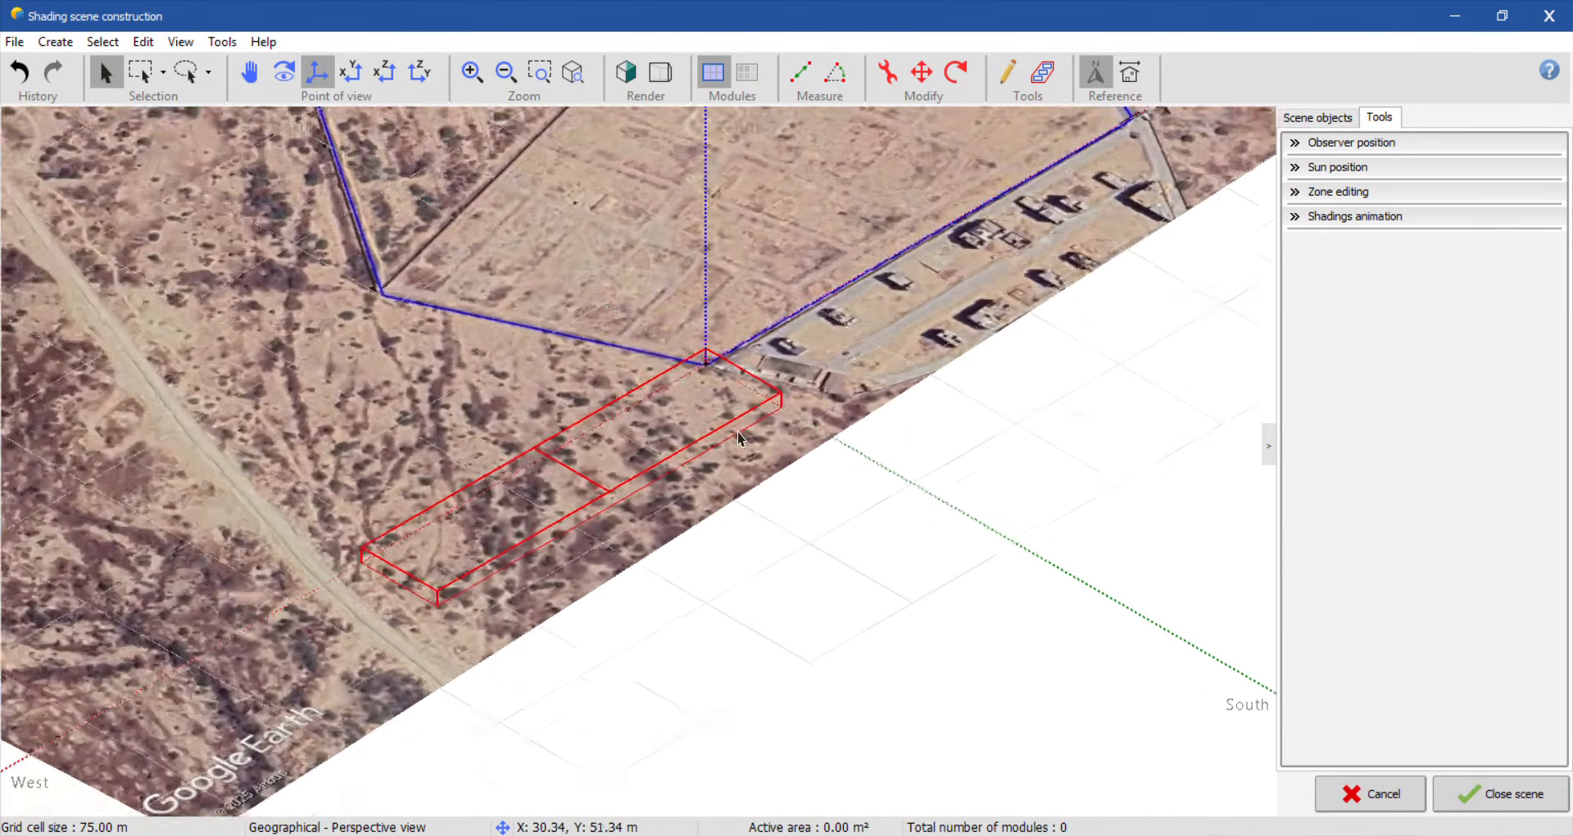
scroll(740, 426, up, 1)
click(922, 72)
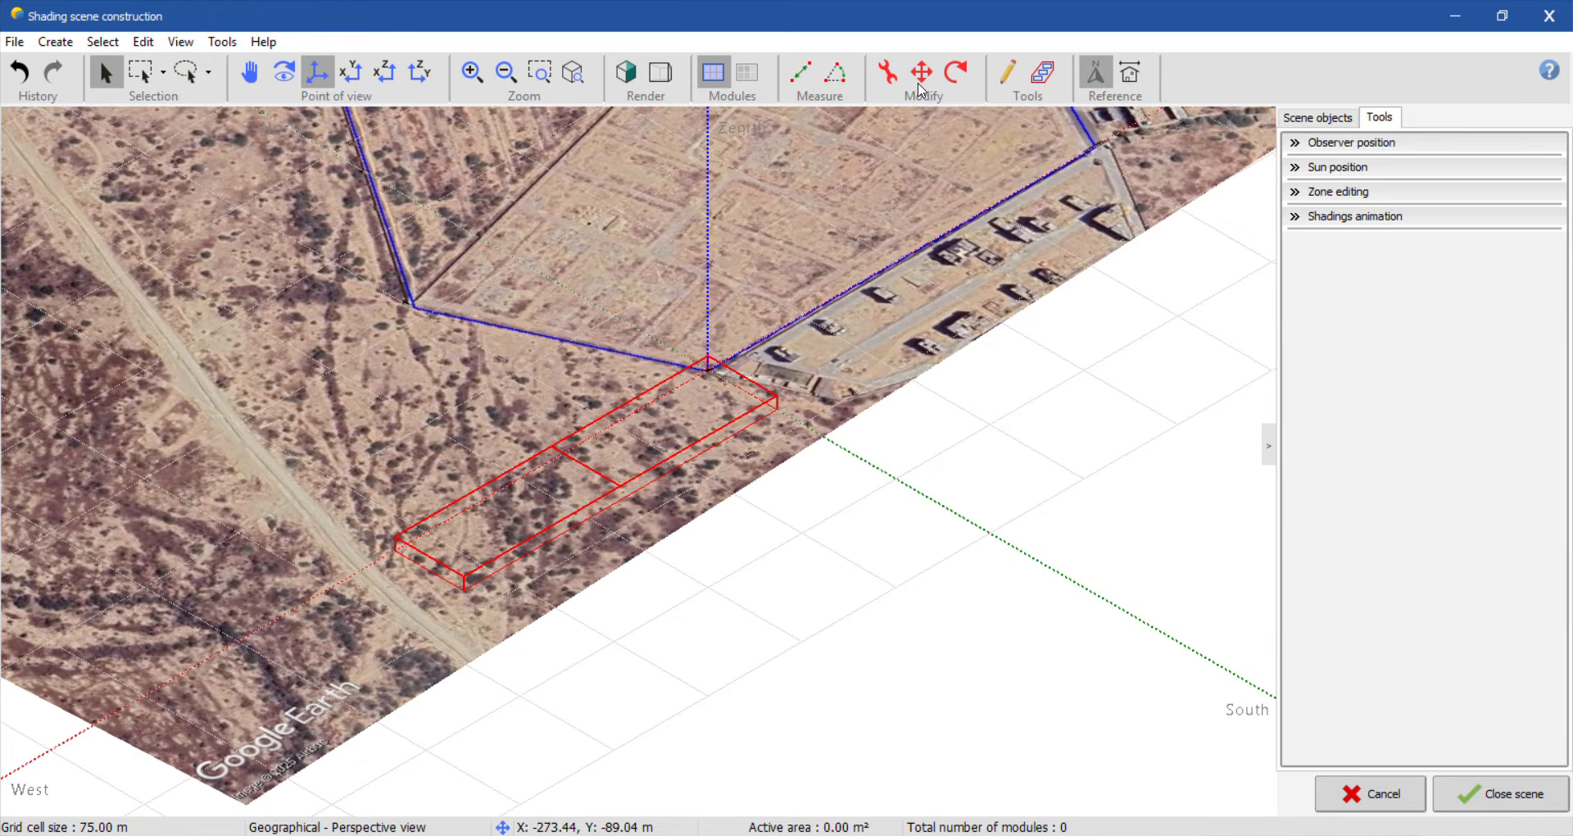
scroll(725, 524, down, 5)
scroll(724, 459, up, 5)
scroll(708, 474, down, 4)
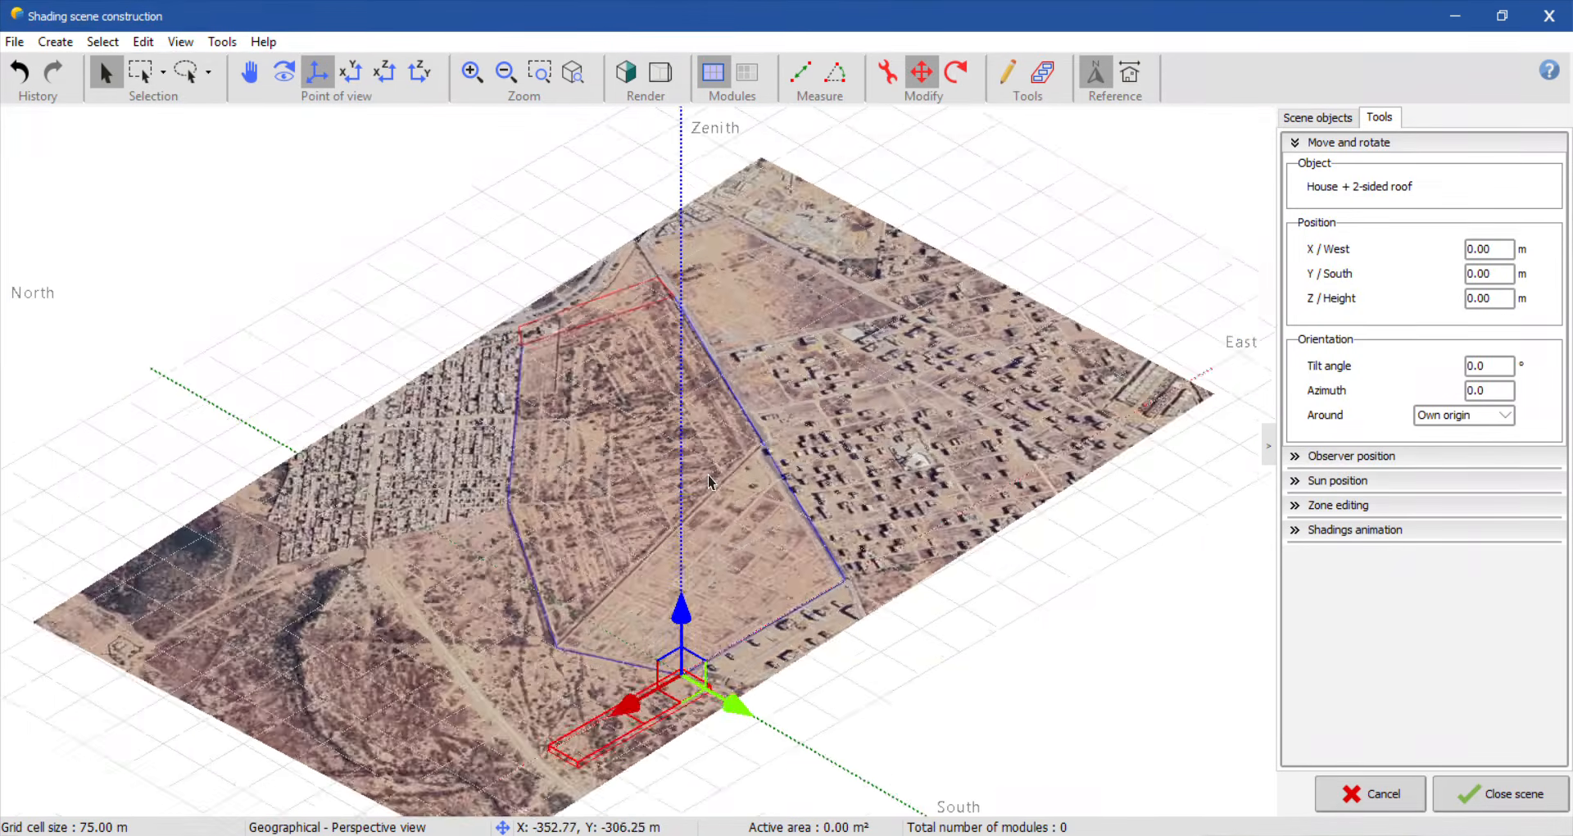
scroll(682, 623, up, 4)
drag(681, 624, 647, 151)
scroll(617, 417, down, 2)
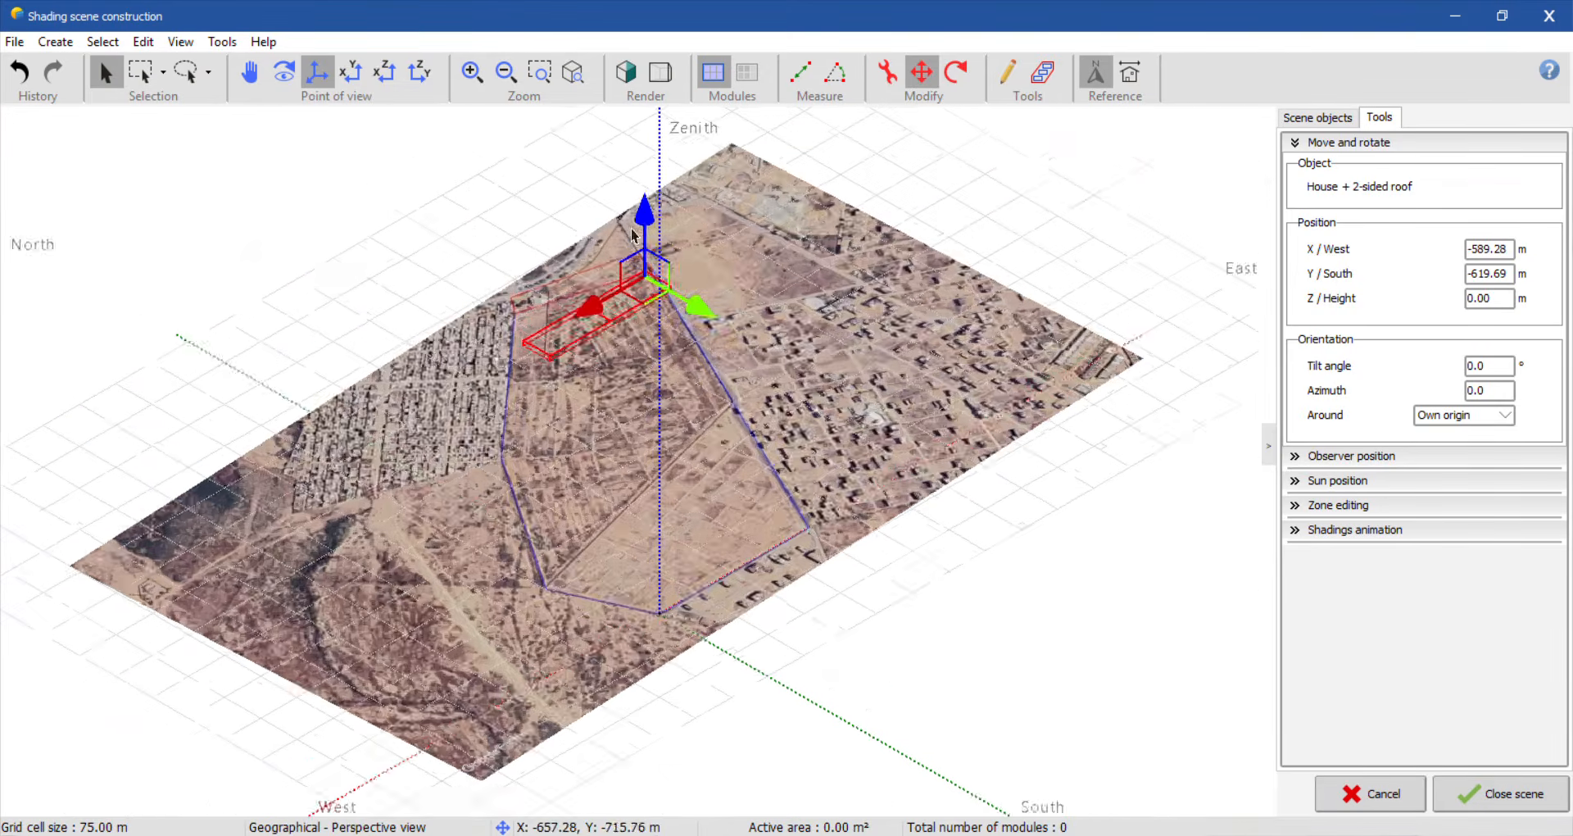
scroll(636, 234, up, 3)
drag(671, 400, 650, 354)
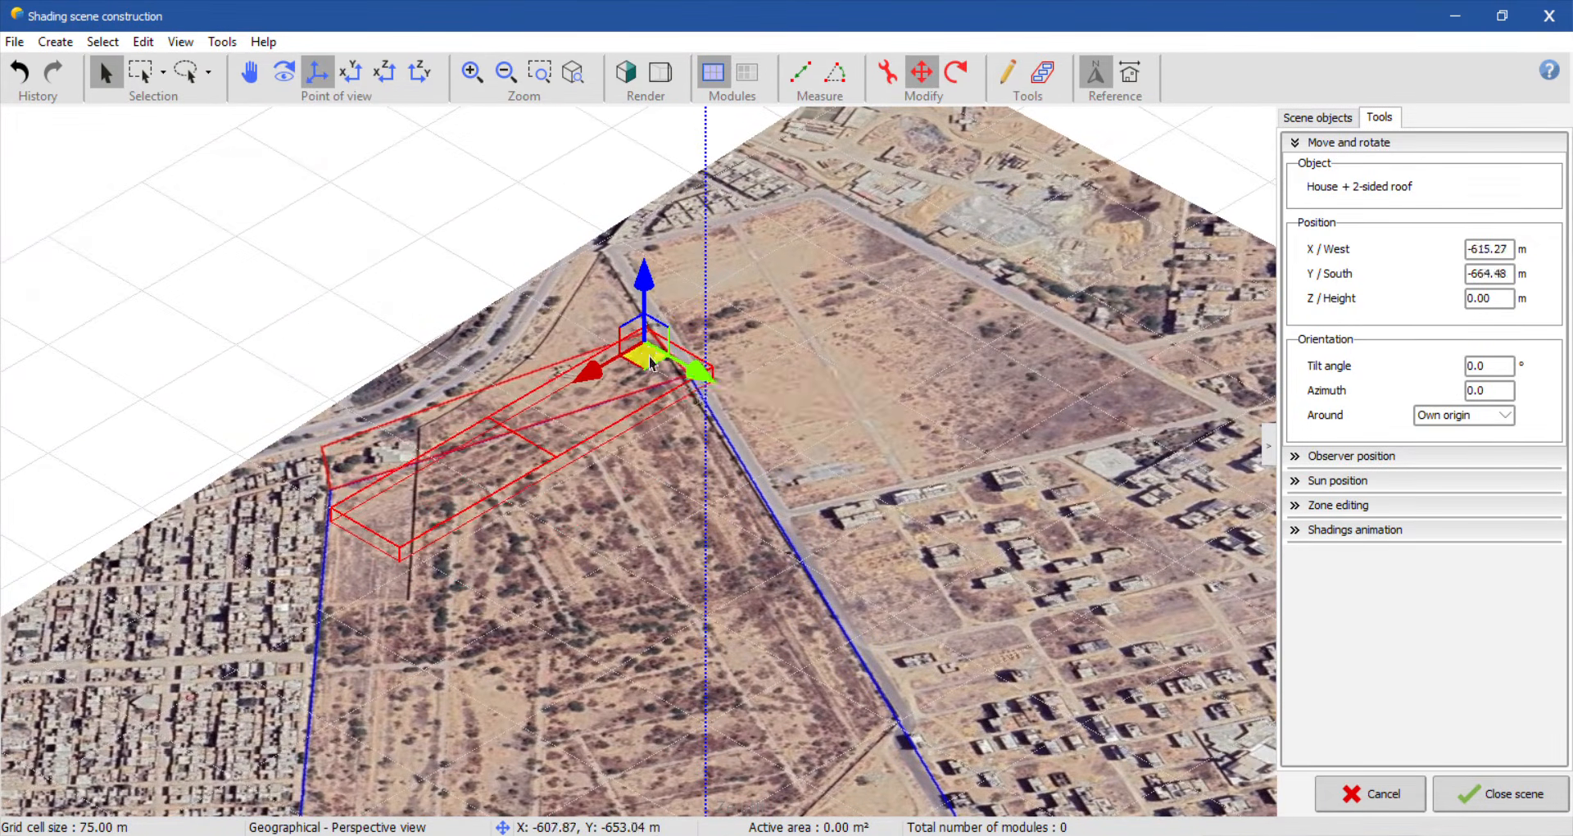
Step: Rotate the house to an azimuth of 13.5° and shift it to about X -626 m, Y -670 m along the red outline
click(956, 72)
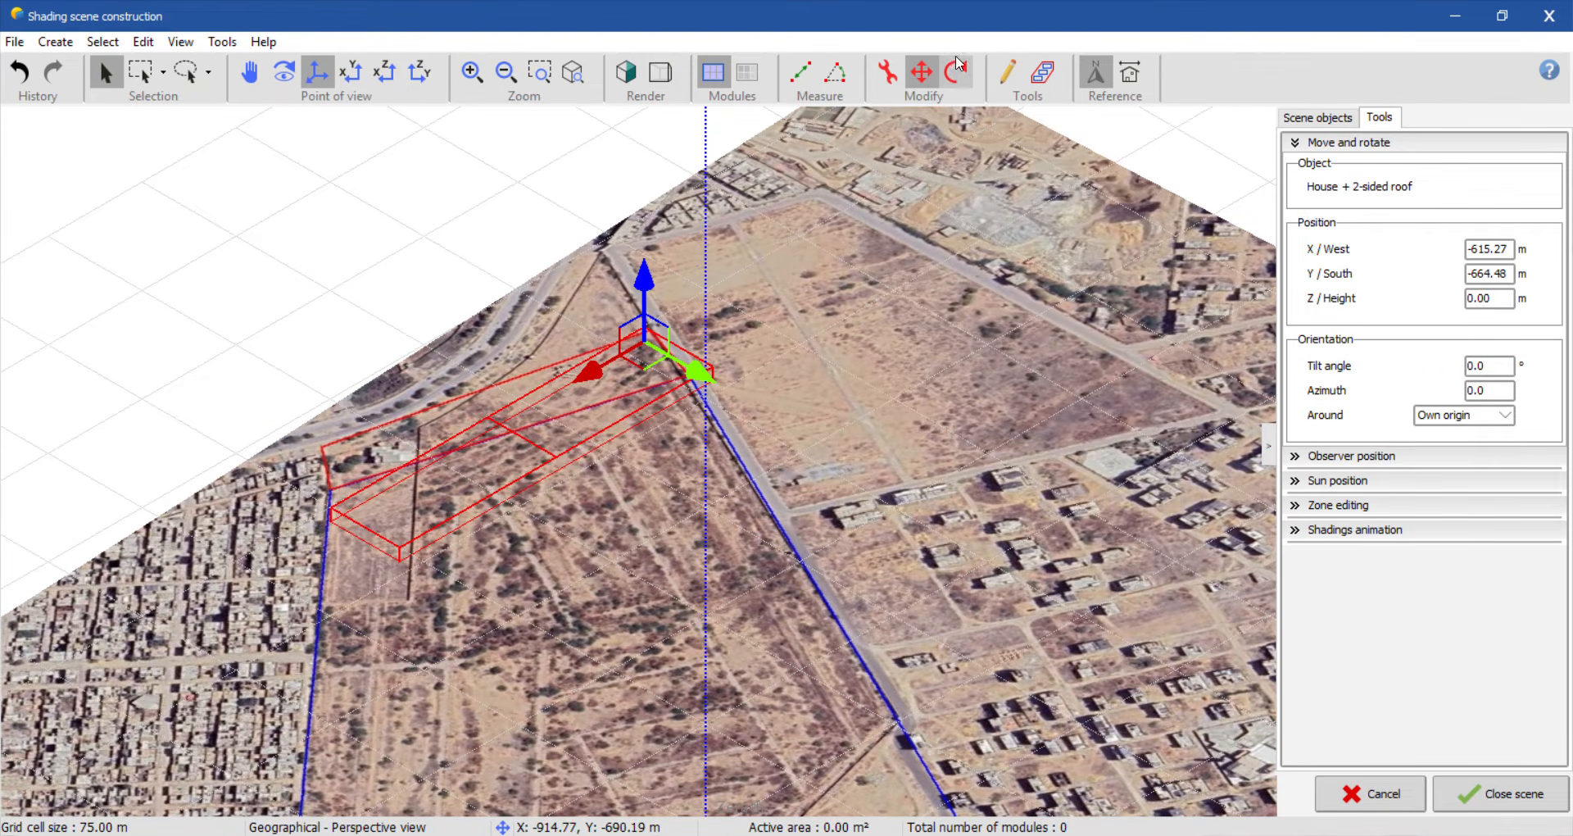
click(753, 310)
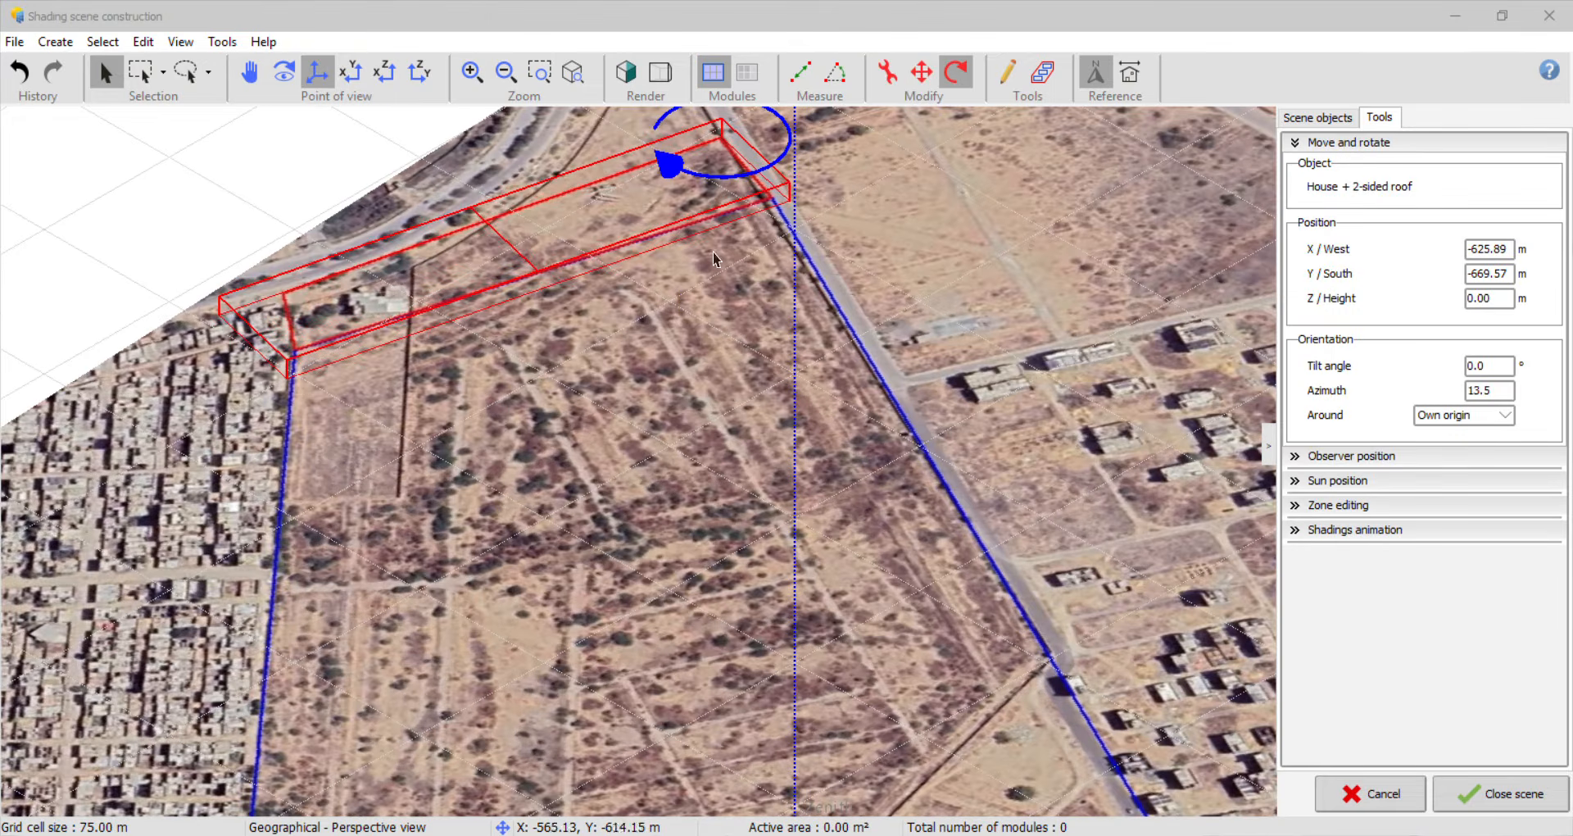
scroll(768, 324, down, 2)
scroll(744, 222, up, 3)
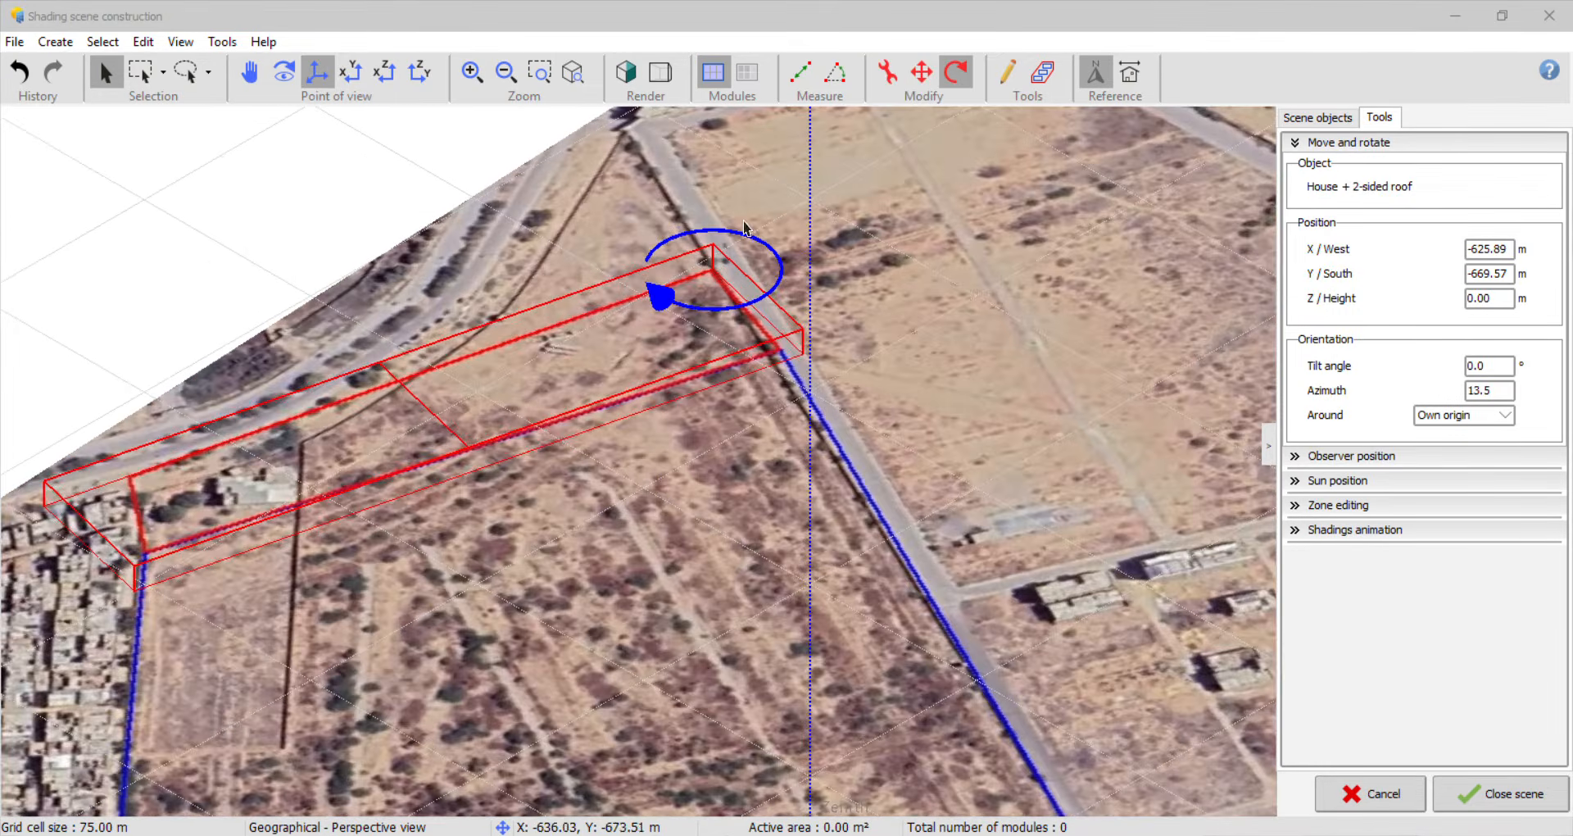
scroll(701, 321, up, 1)
scroll(714, 369, down, 2)
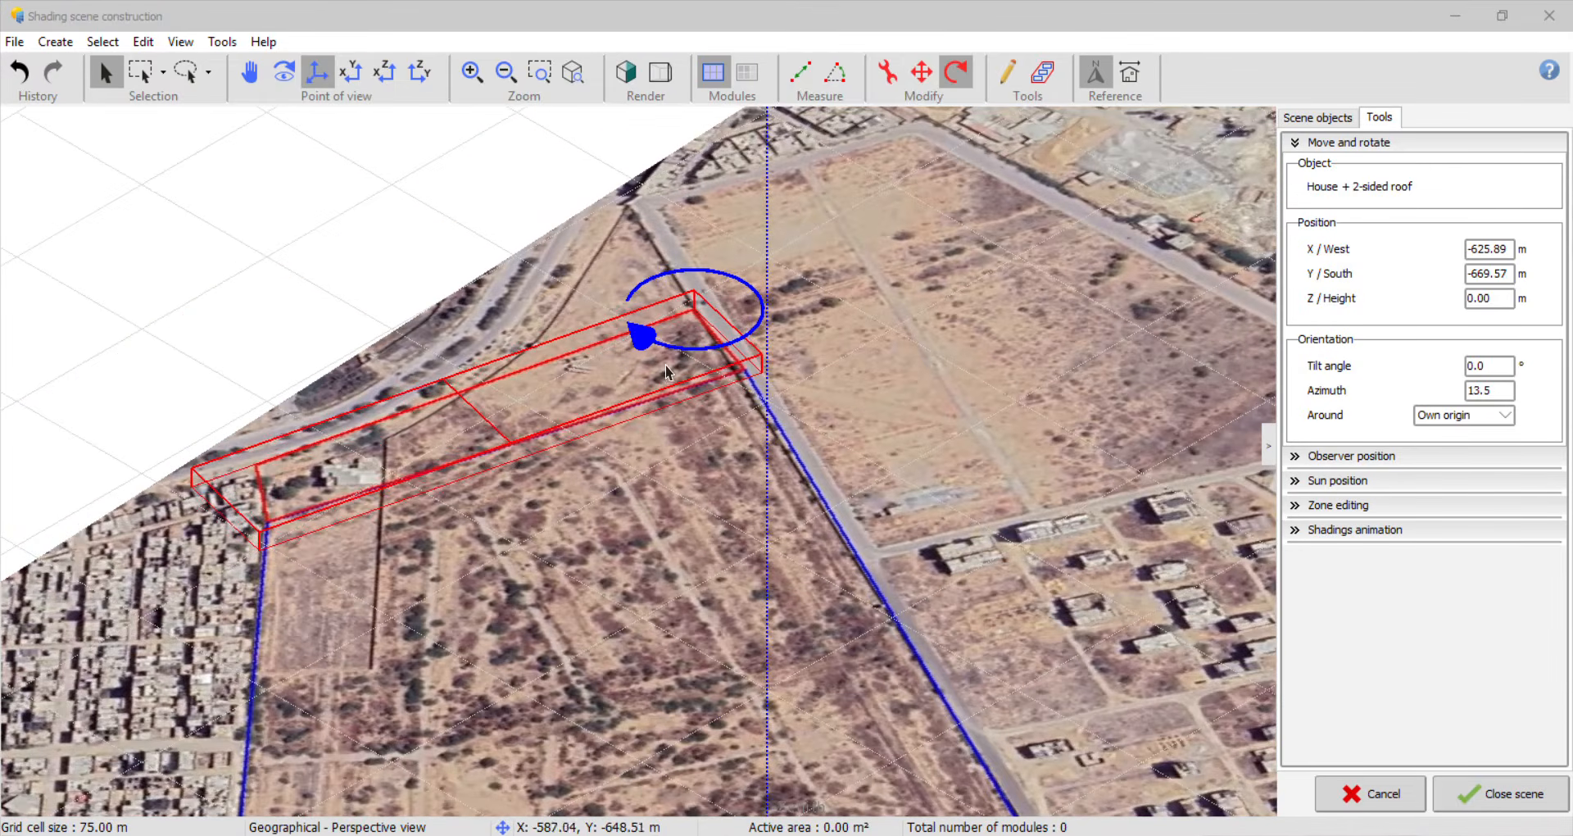
Step: Set the house's width (DX) to 245 m and its length (DY) to 52 m
double_click(500, 470)
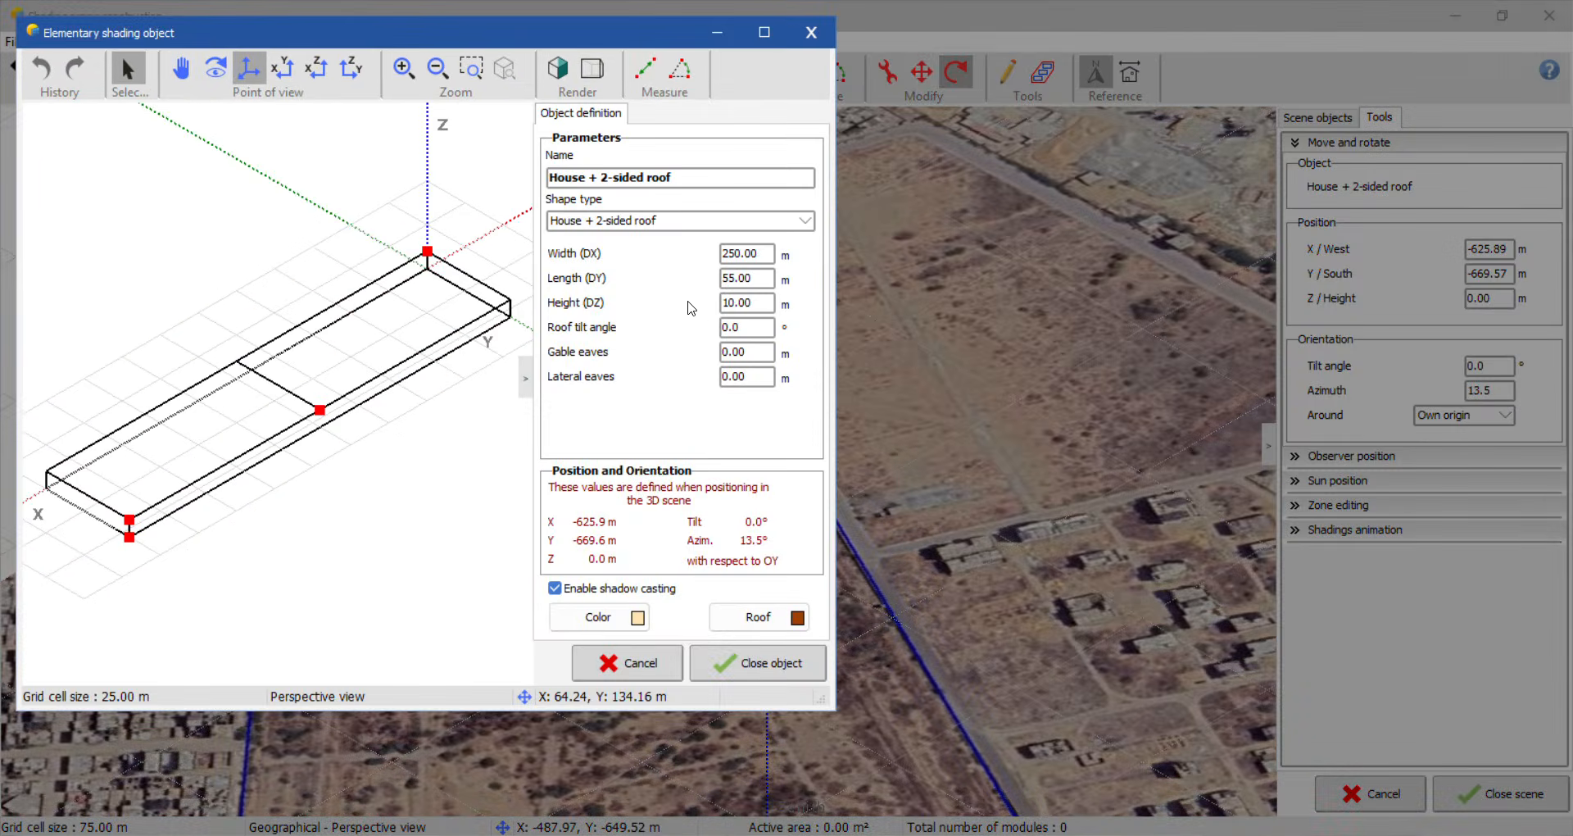
click(756, 252)
double_click(754, 252)
text(245)
click(729, 280)
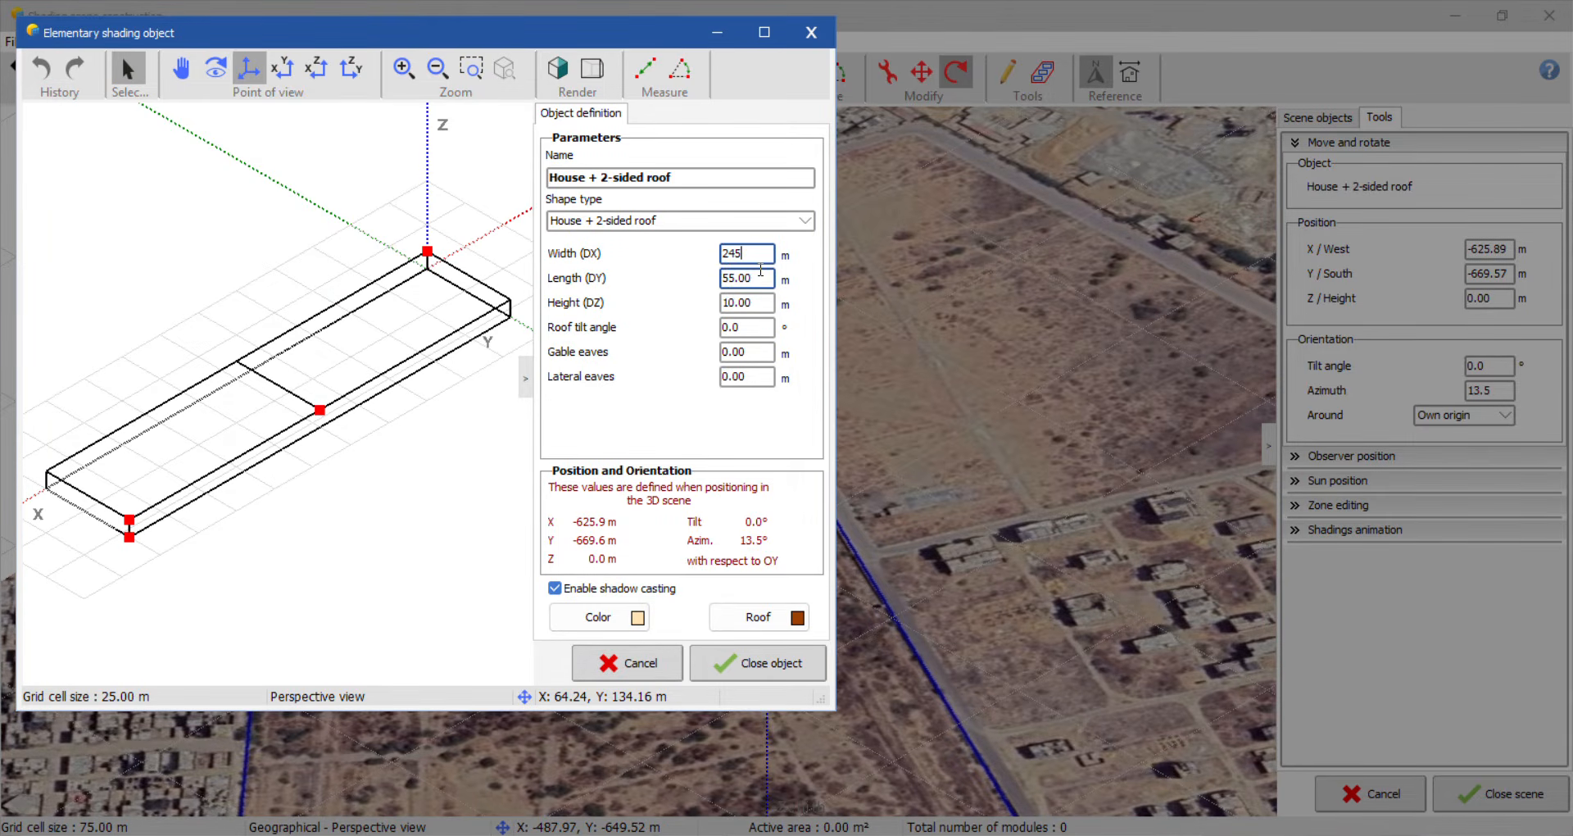
drag(761, 285, 735, 285)
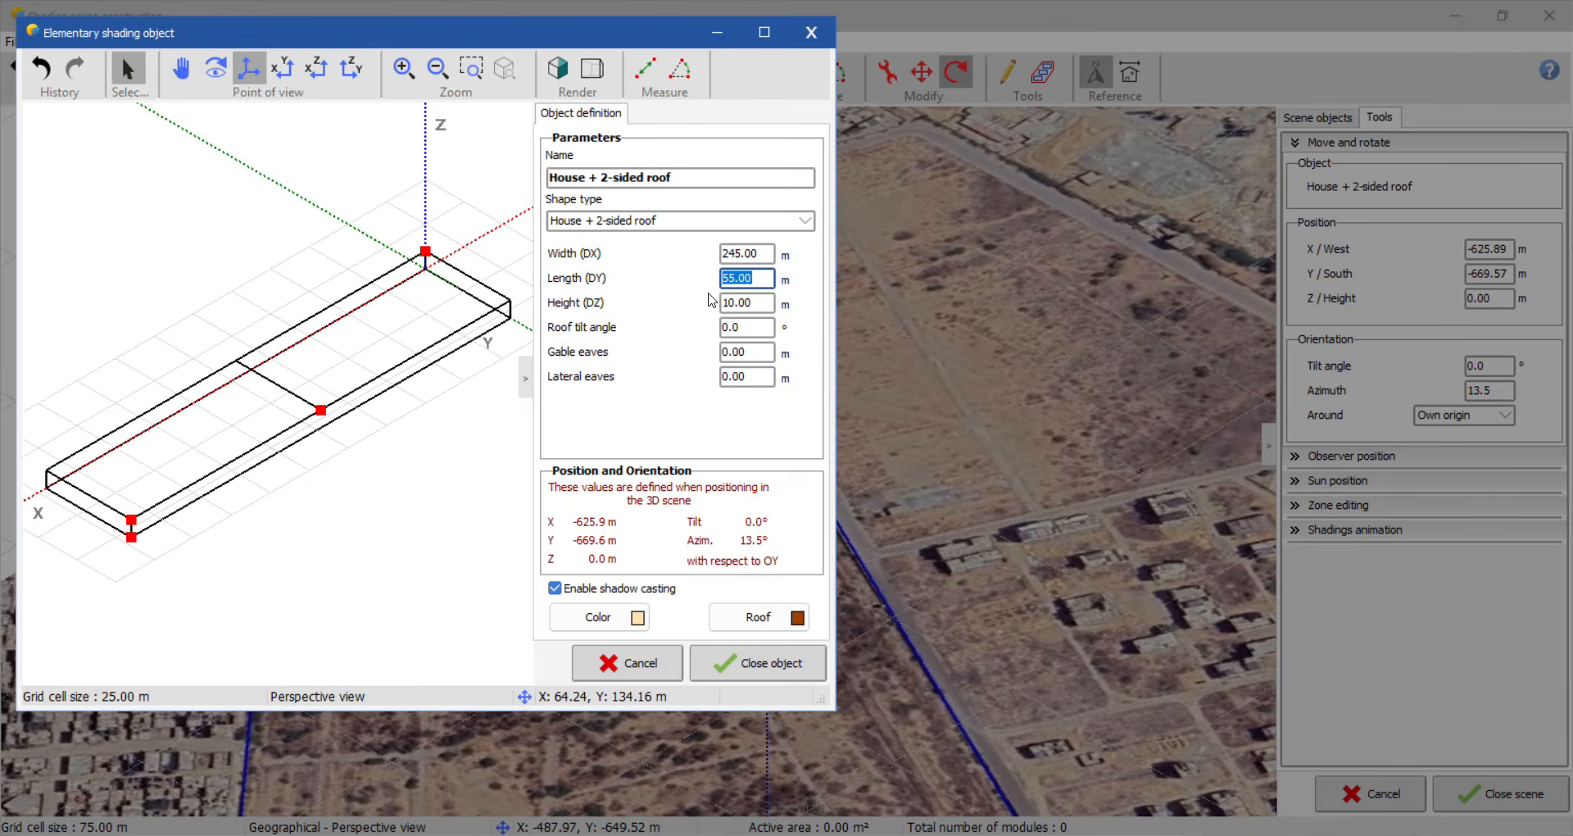
text(52)
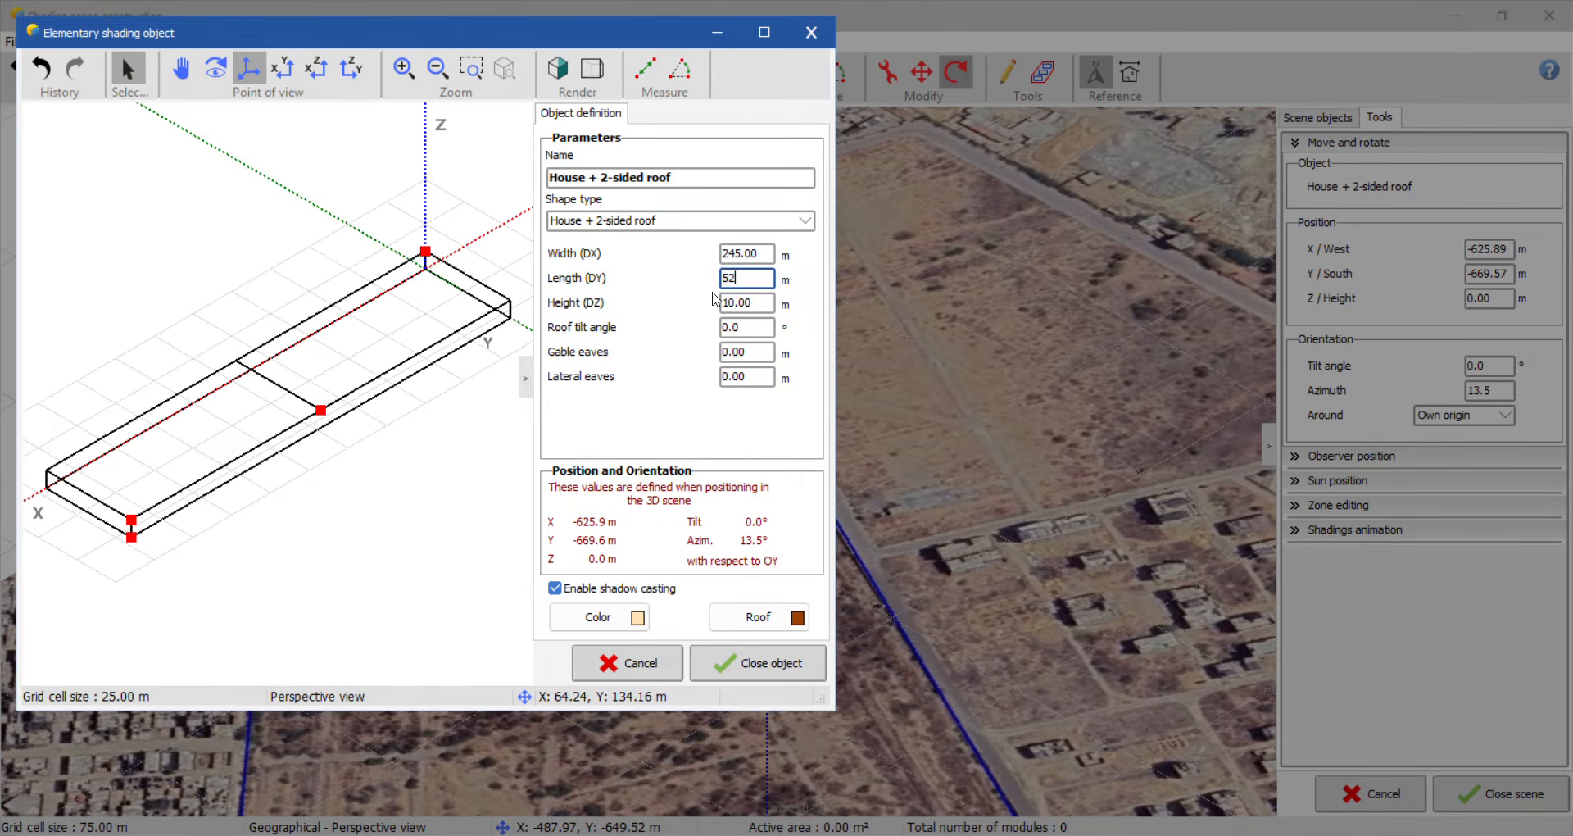
click(756, 664)
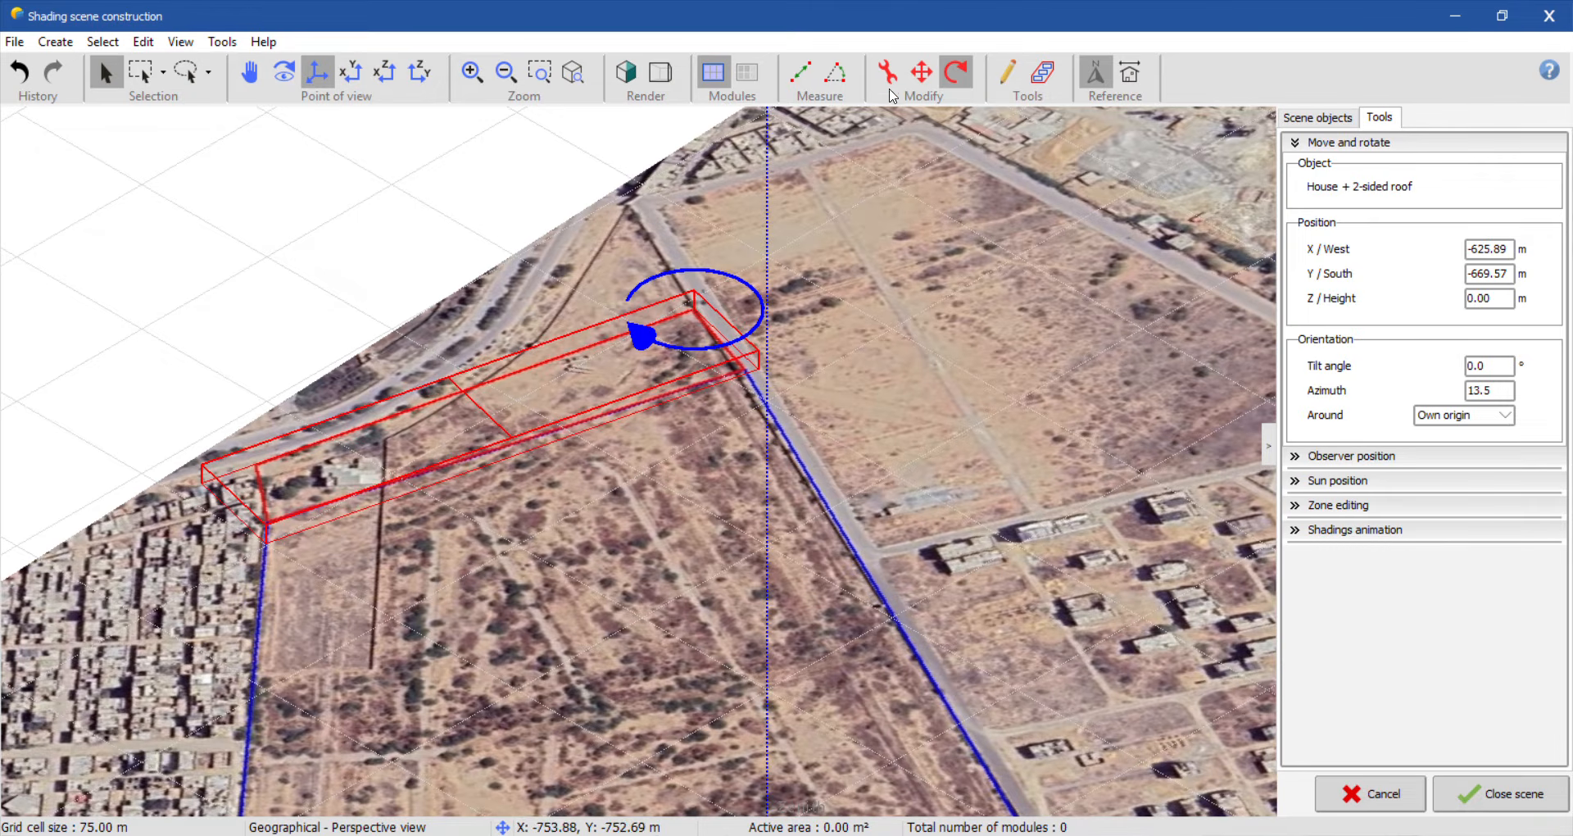
Step: Resize the house to a width (DX) of 240 m and a length (DY) of 50 m
click(923, 73)
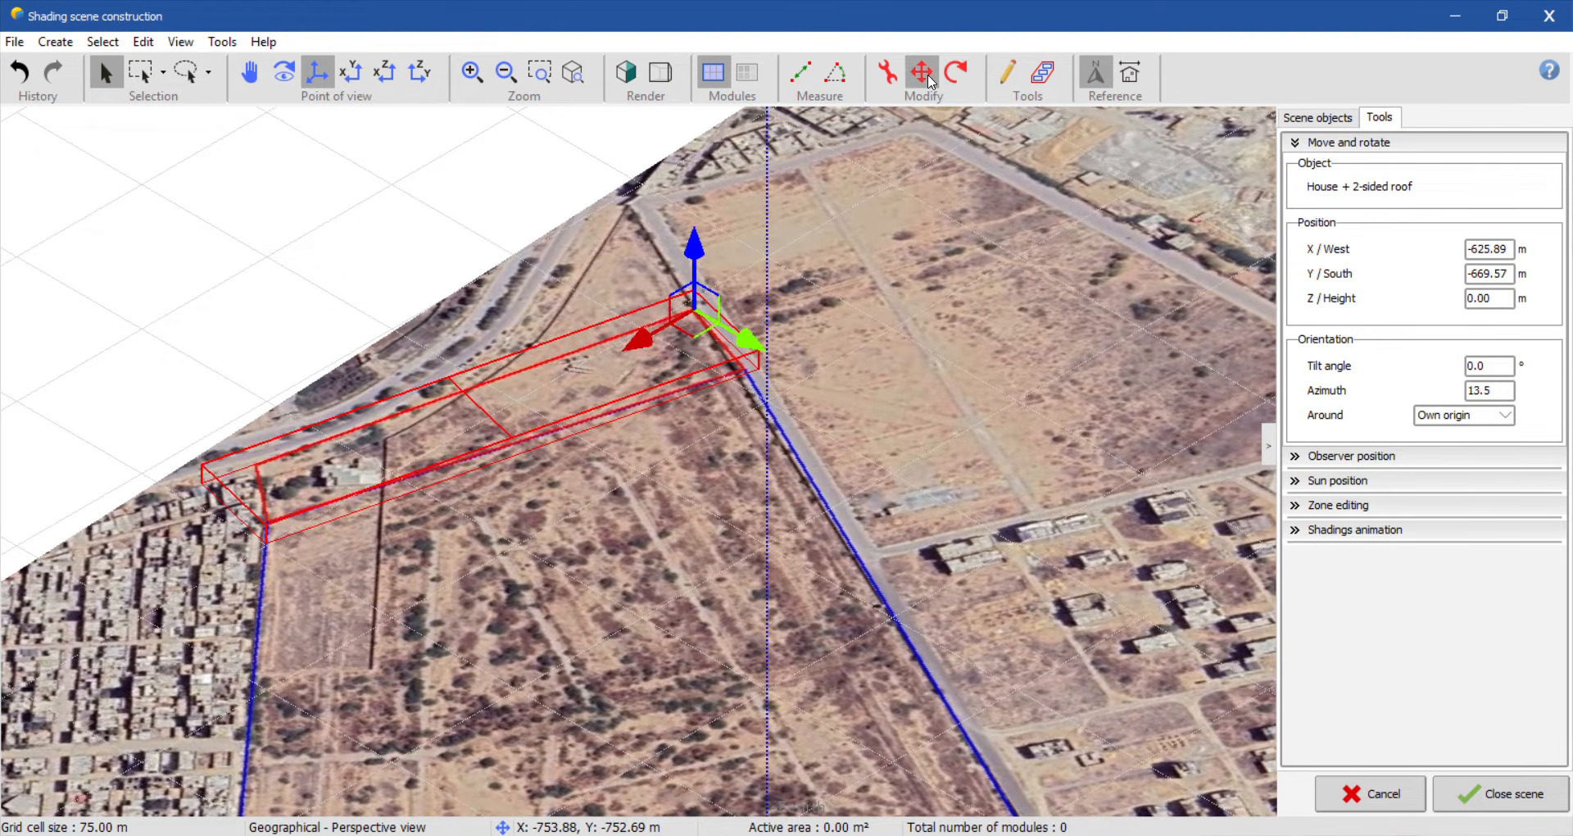
double_click(672, 381)
double_click(741, 253)
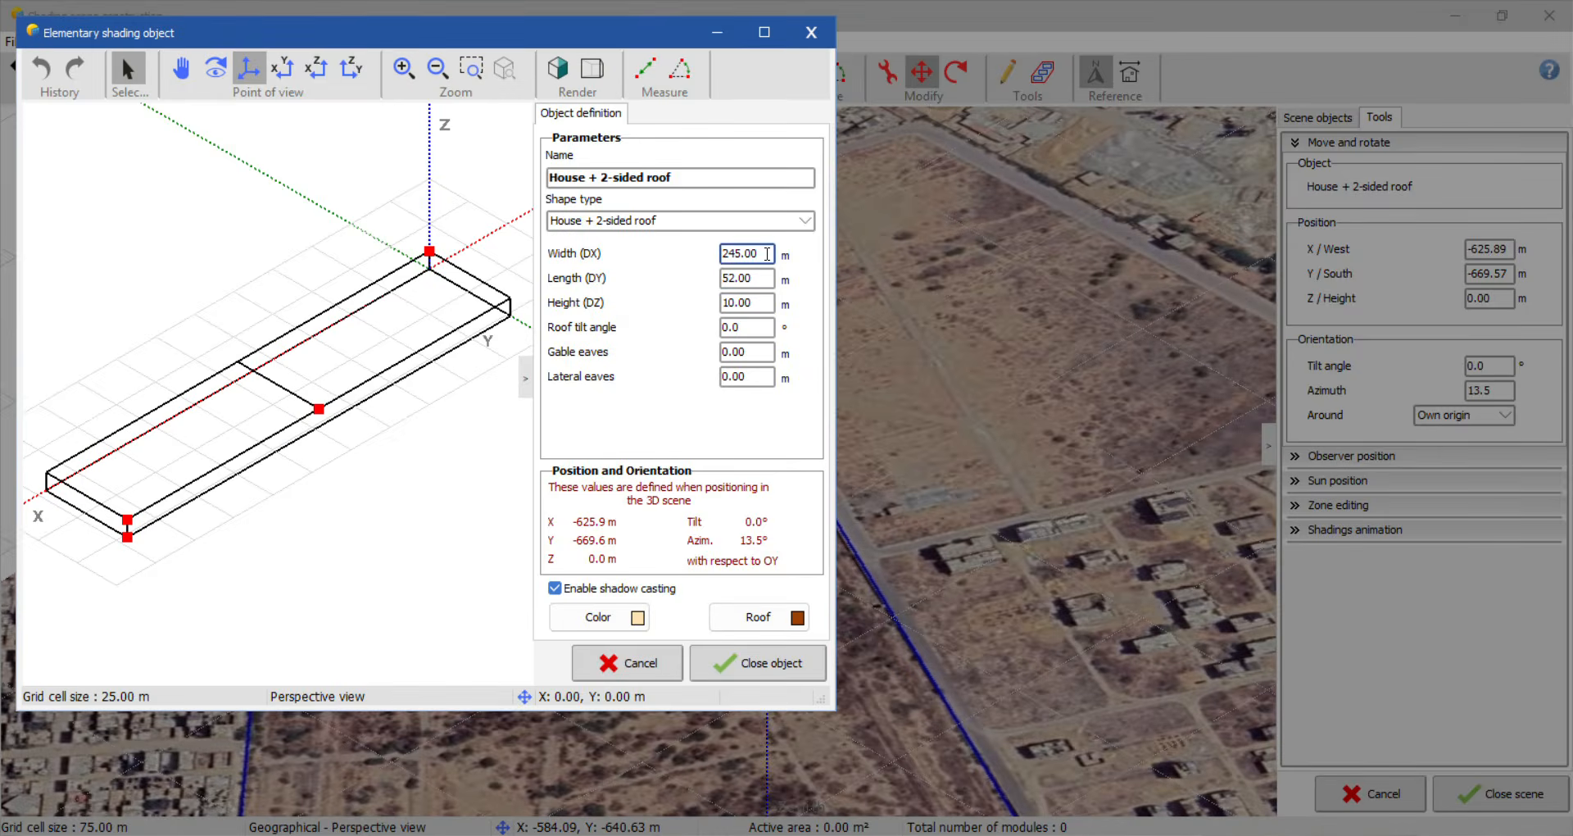
text(240)
double_click(769, 280)
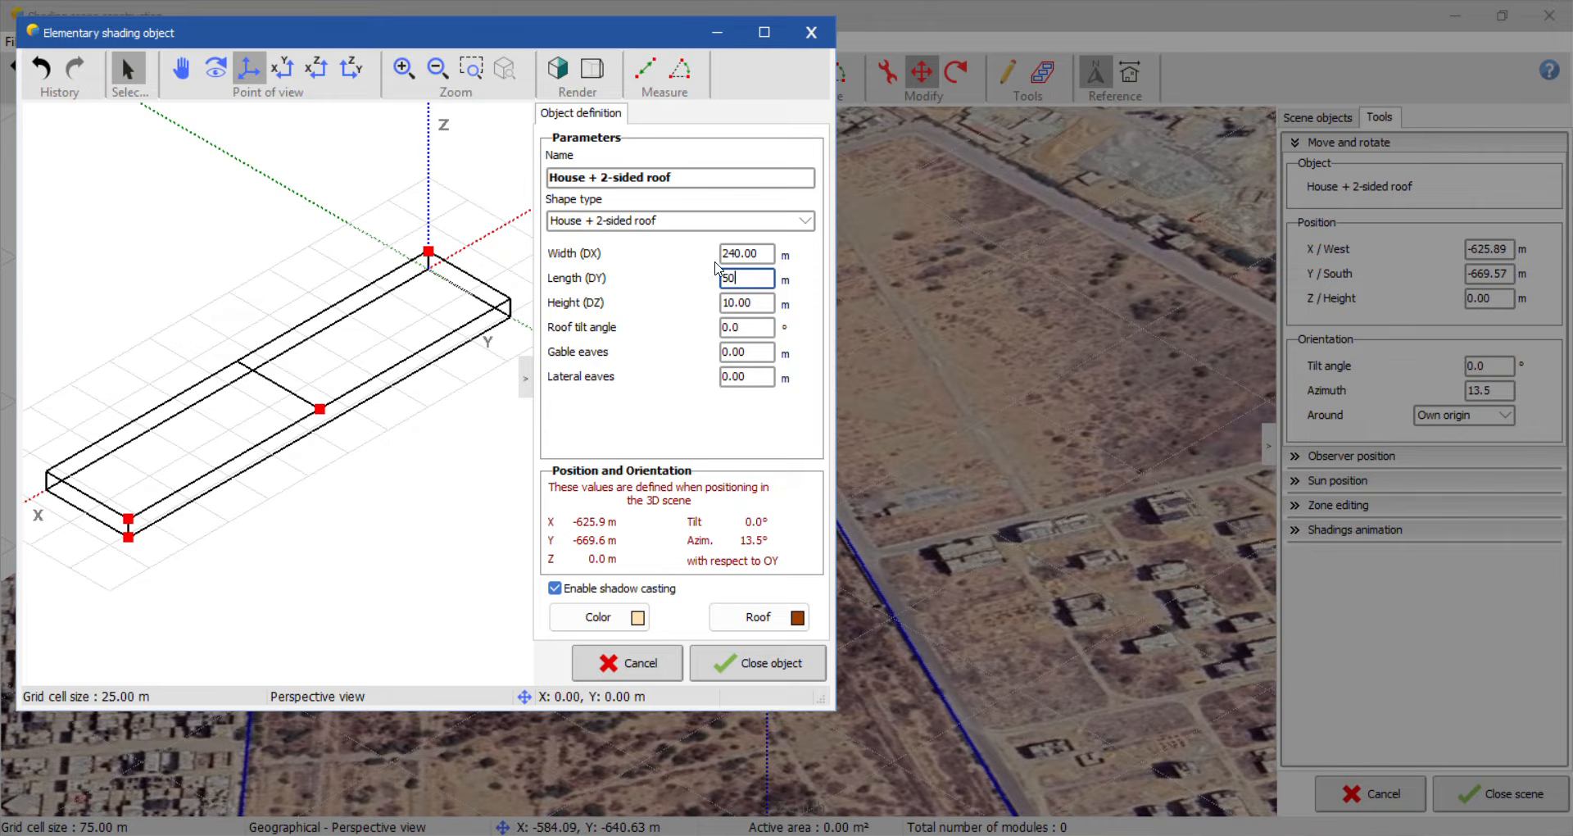
click(697, 378)
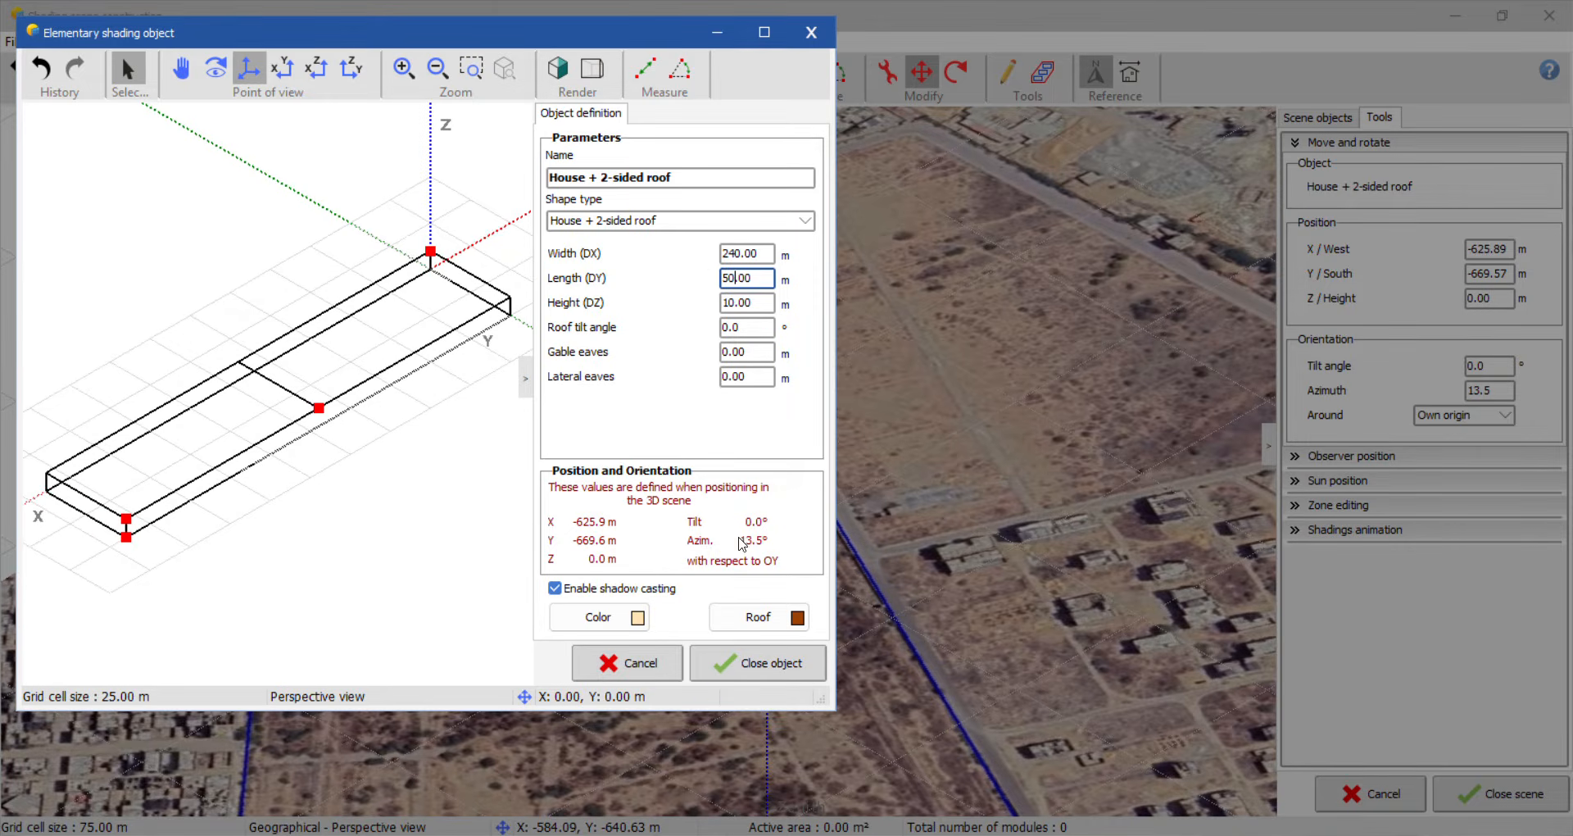
click(789, 668)
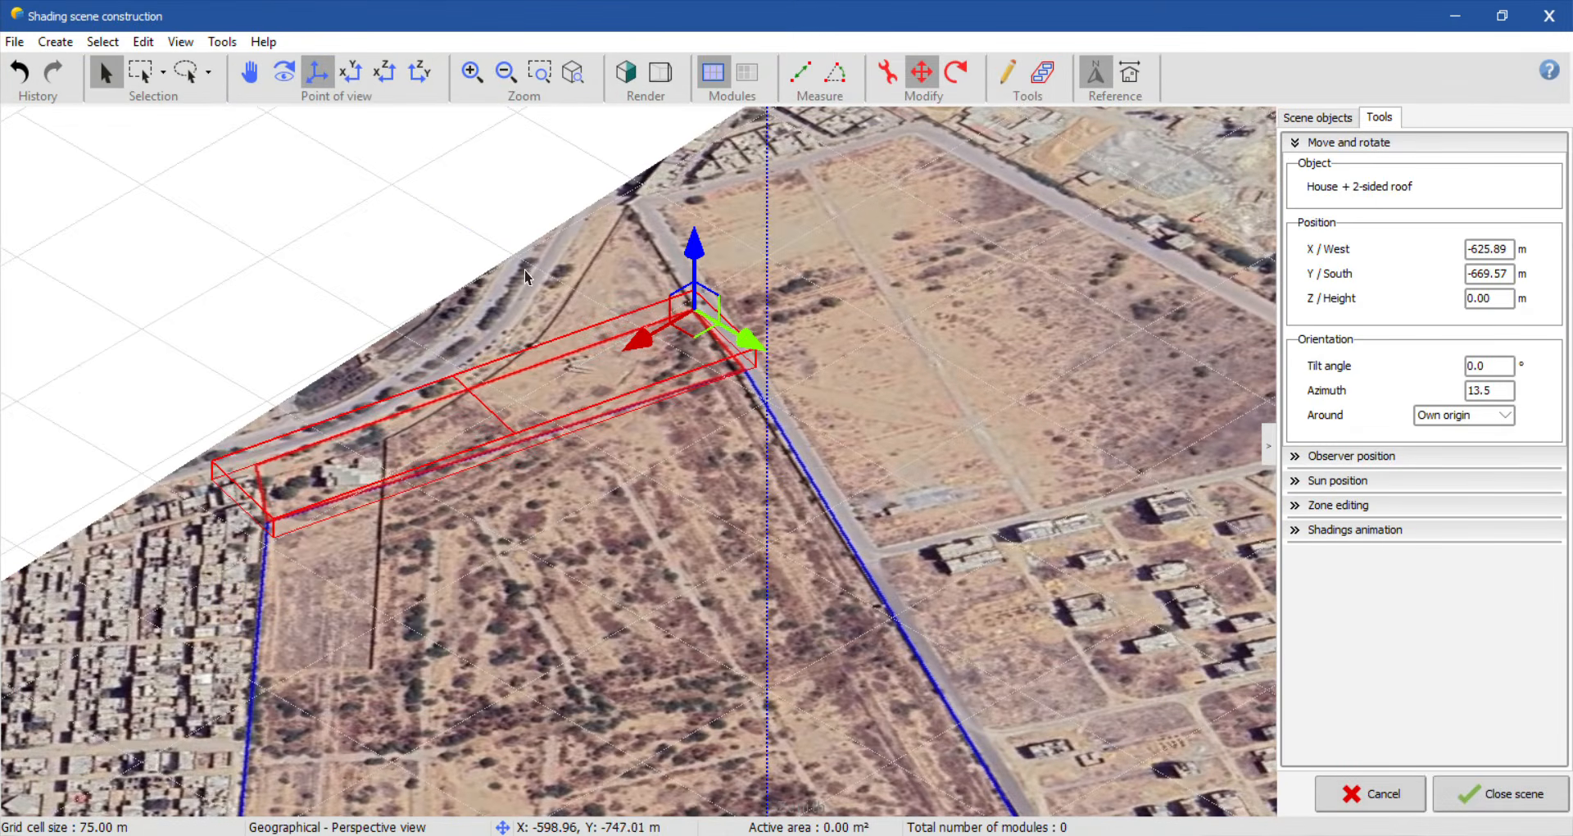
Step: Switch the scene to the solid shaded rendering and deselect the house to see it on the whole site
click(627, 74)
scroll(605, 381, down, 2)
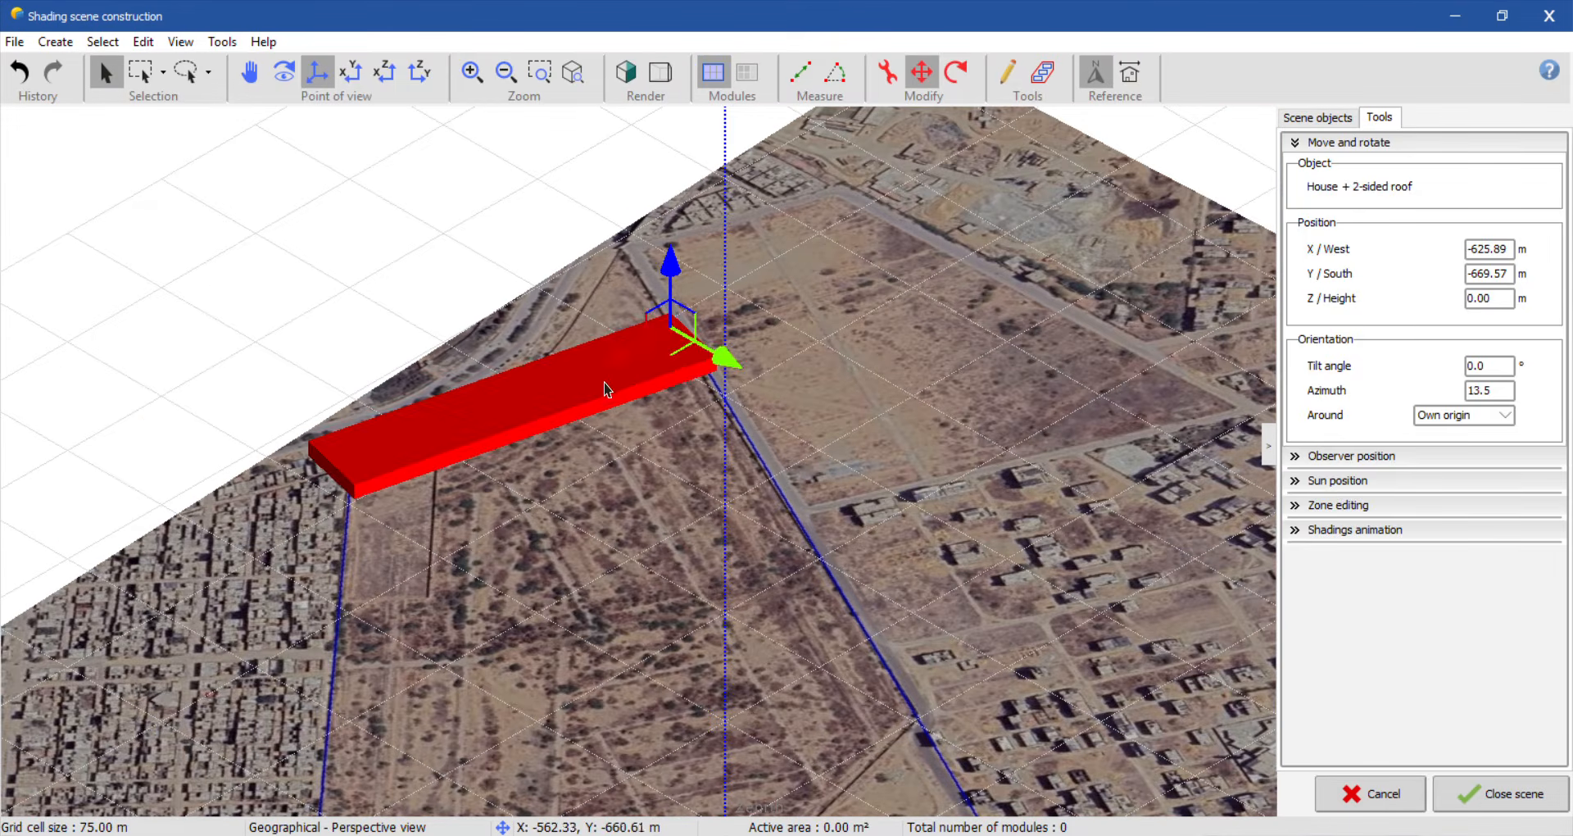
click(834, 452)
scroll(481, 394, down, 3)
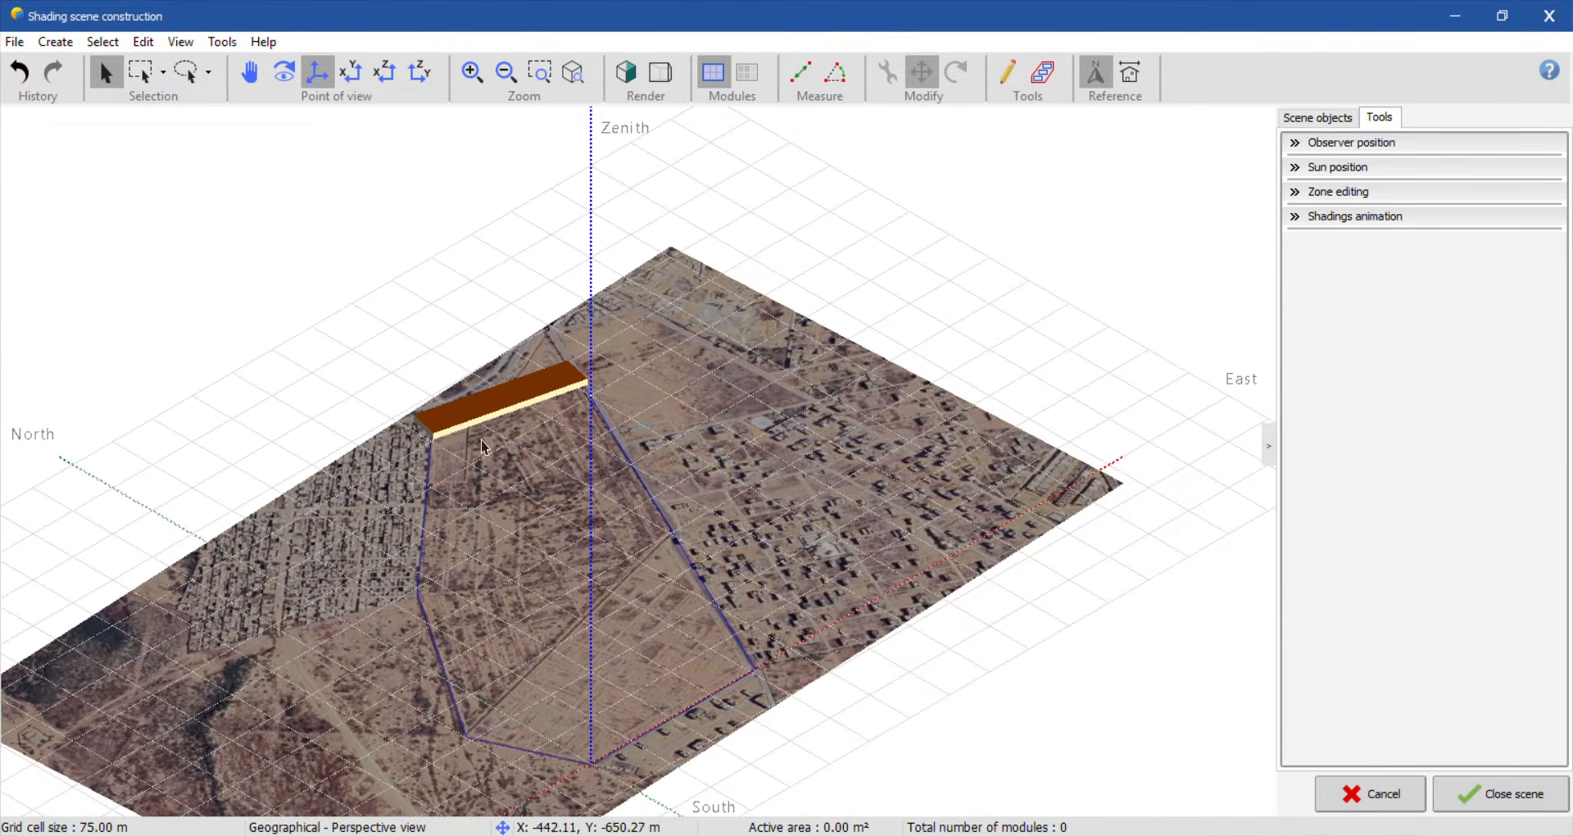
scroll(487, 668, up, 2)
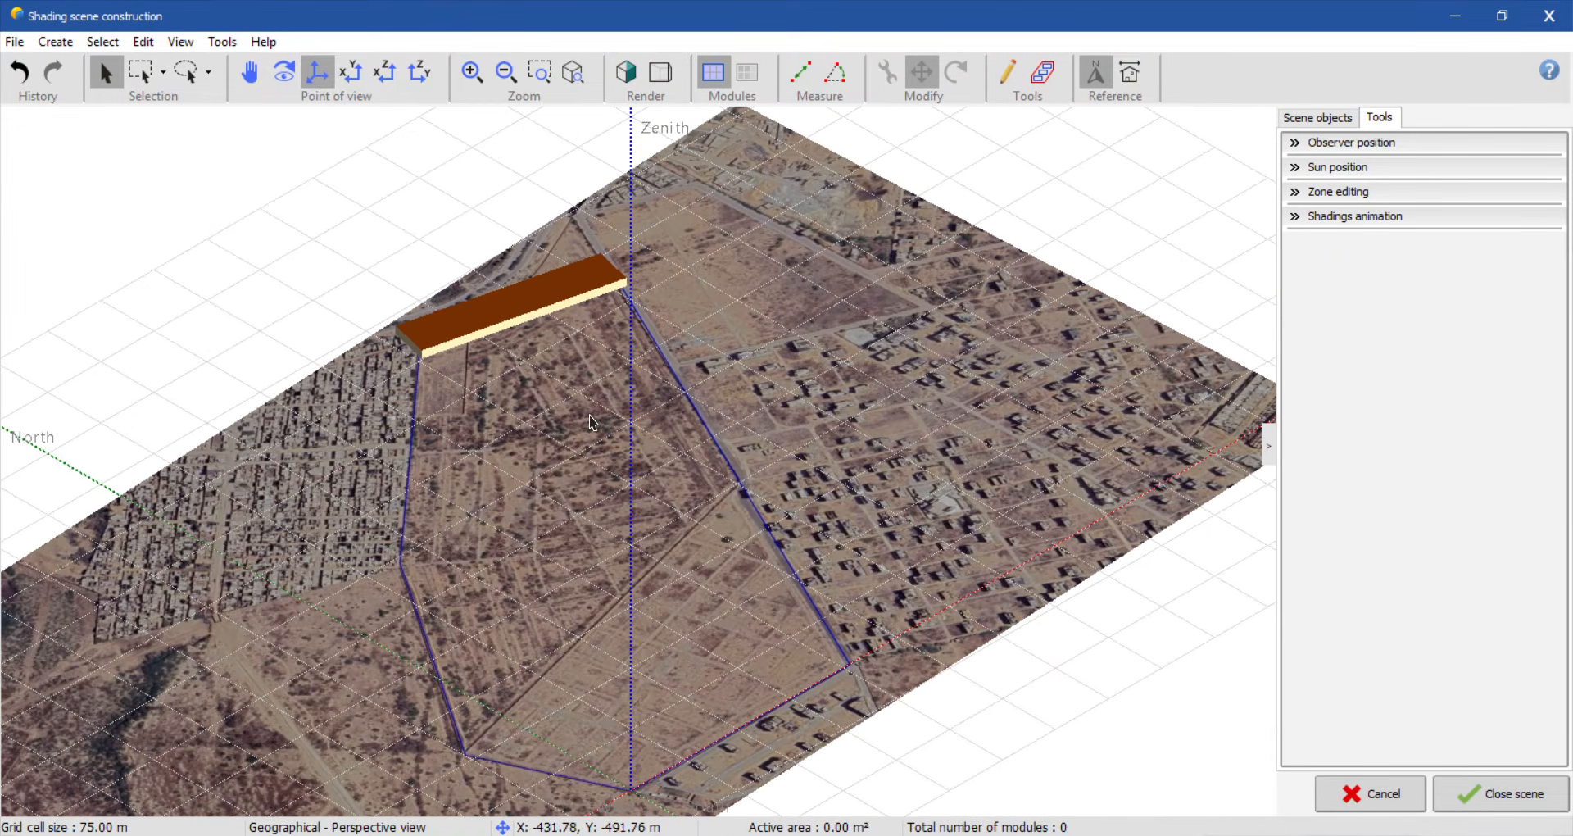
Step: Create an array of tables and set its N-S pitch to 7 m
click(58, 43)
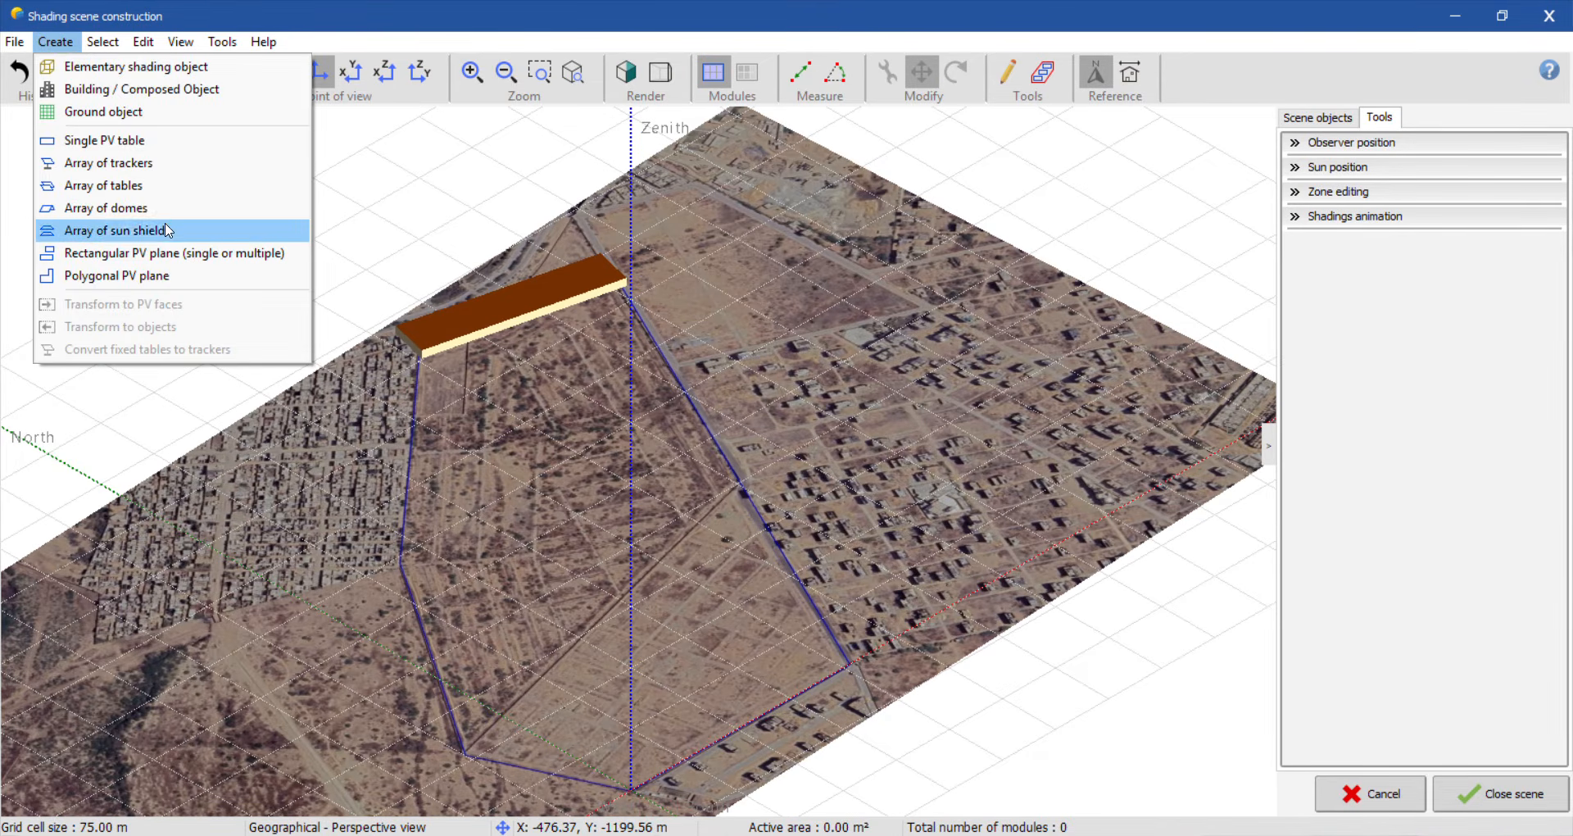
click(126, 185)
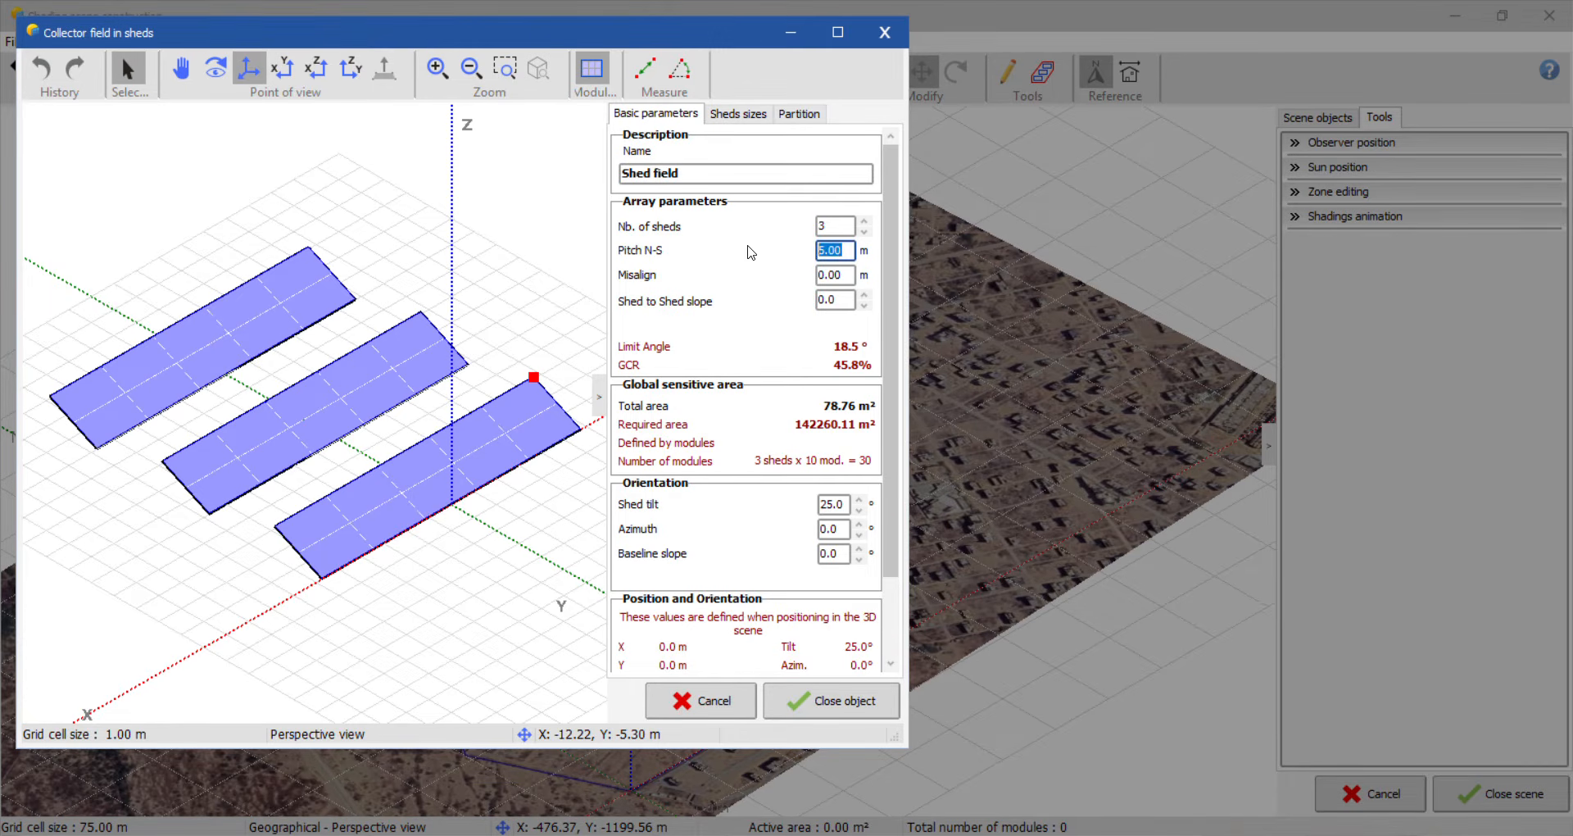
text(7)
key(Return)
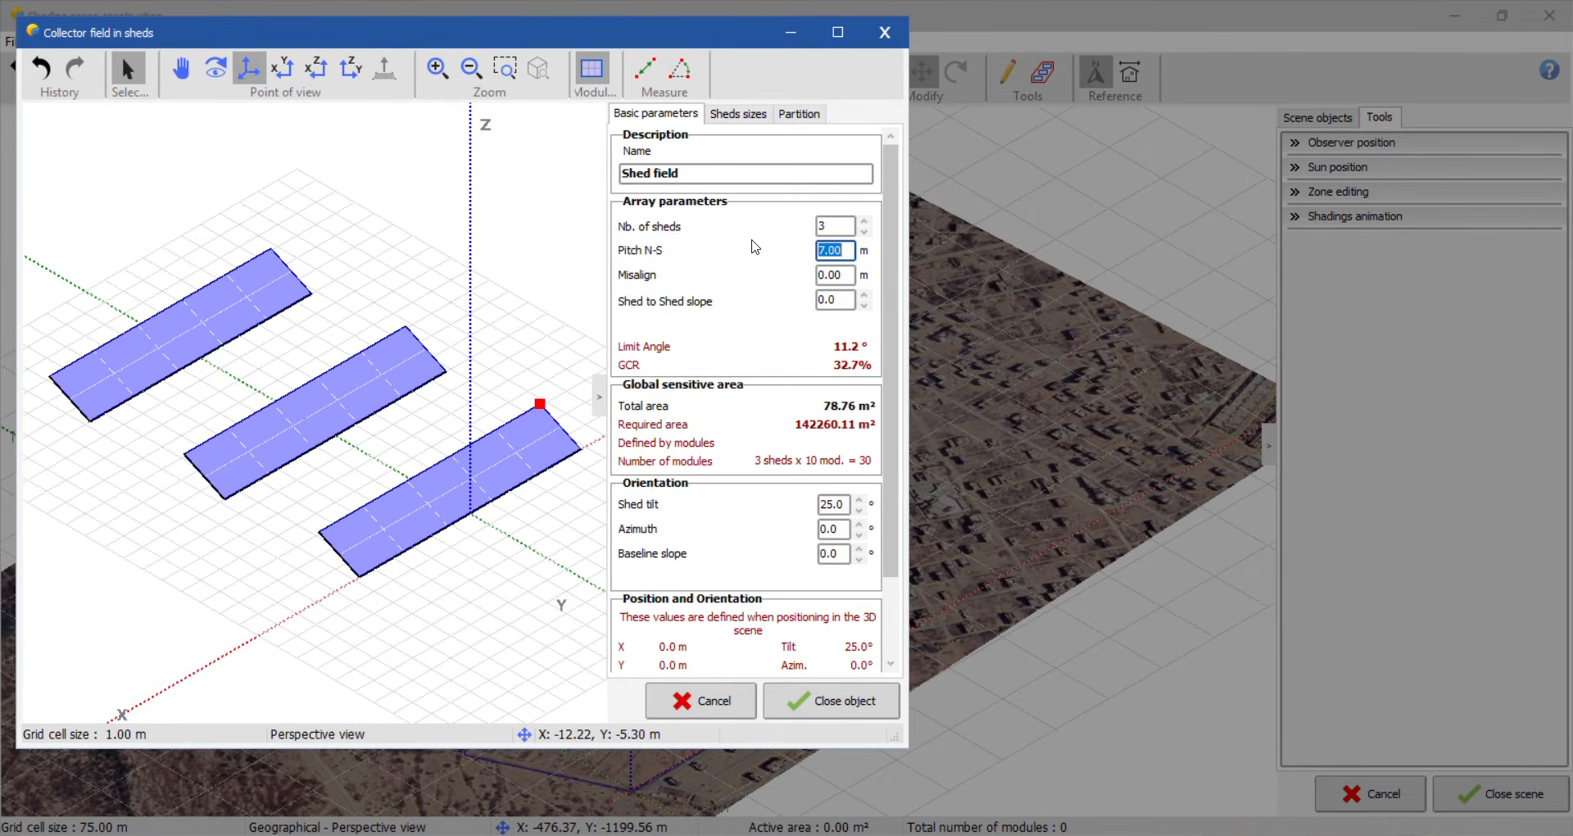
Step: Define the sheds' size by modules with the module orientation set to Portrait
click(732, 116)
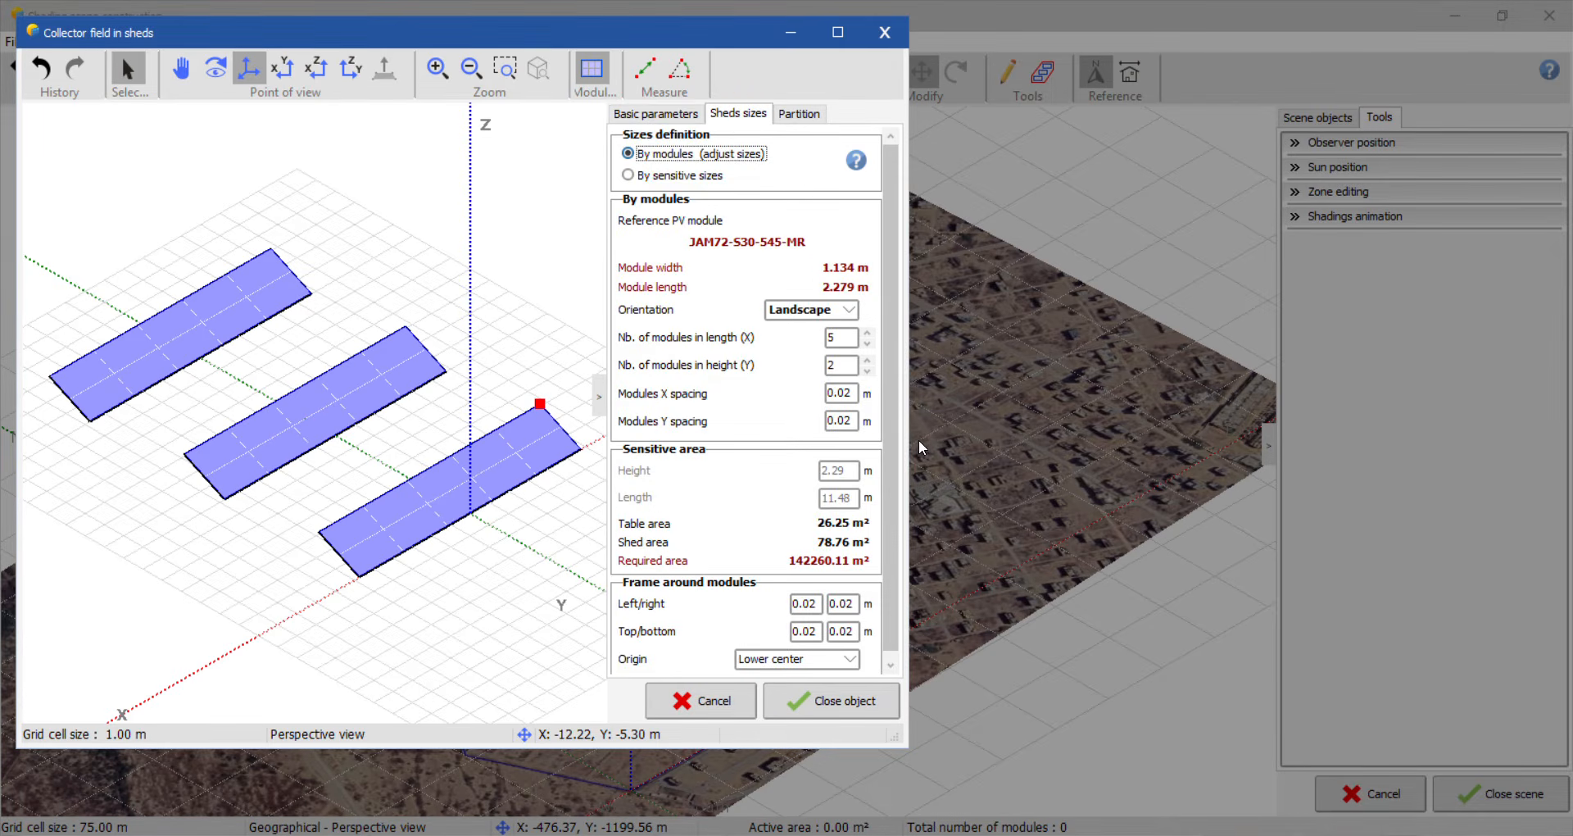
click(852, 310)
click(861, 316)
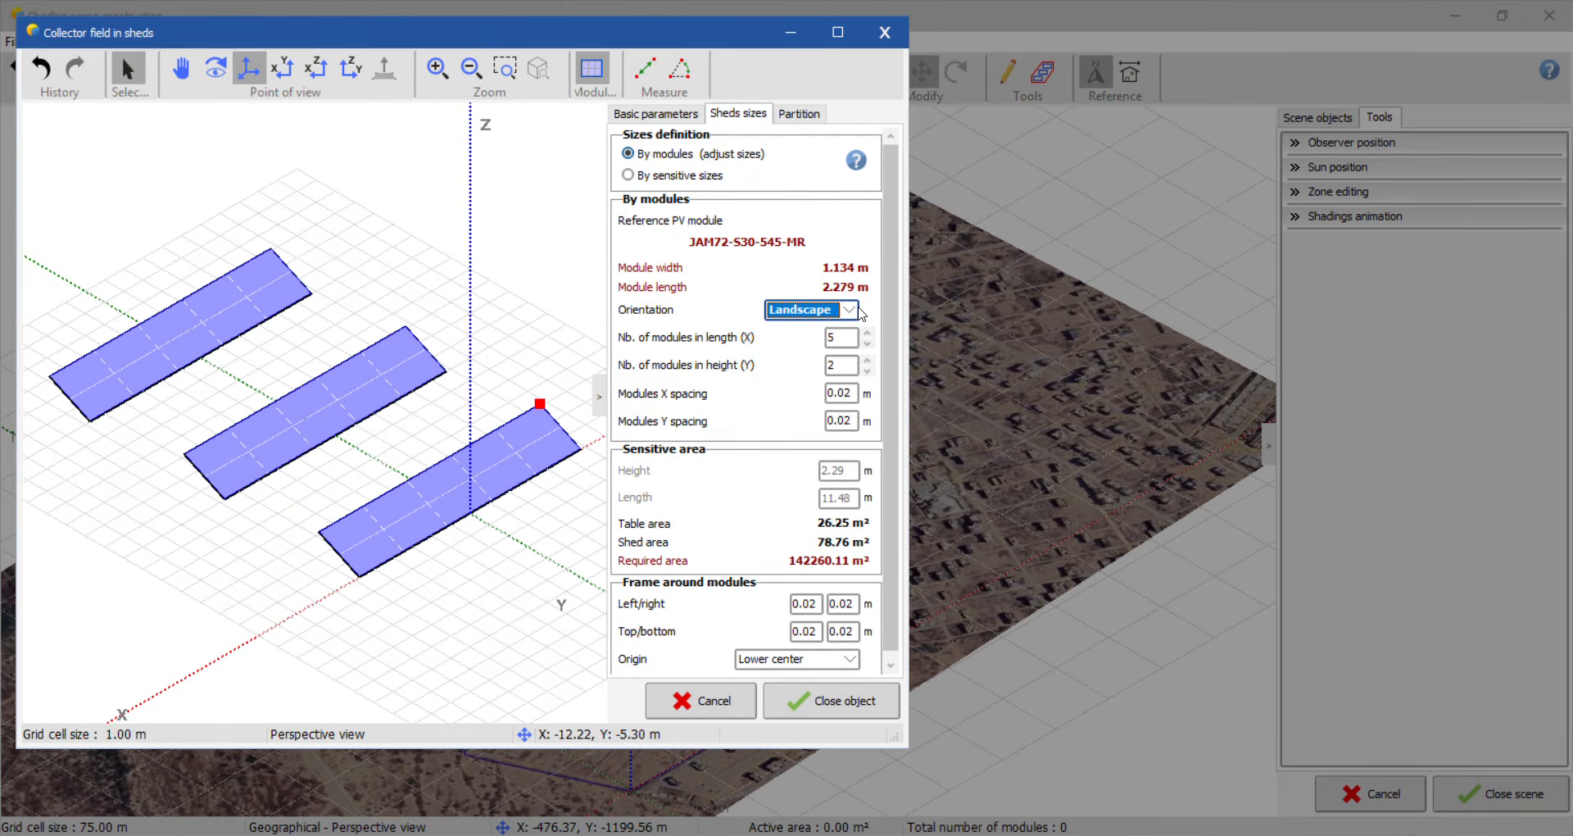
click(861, 314)
click(823, 342)
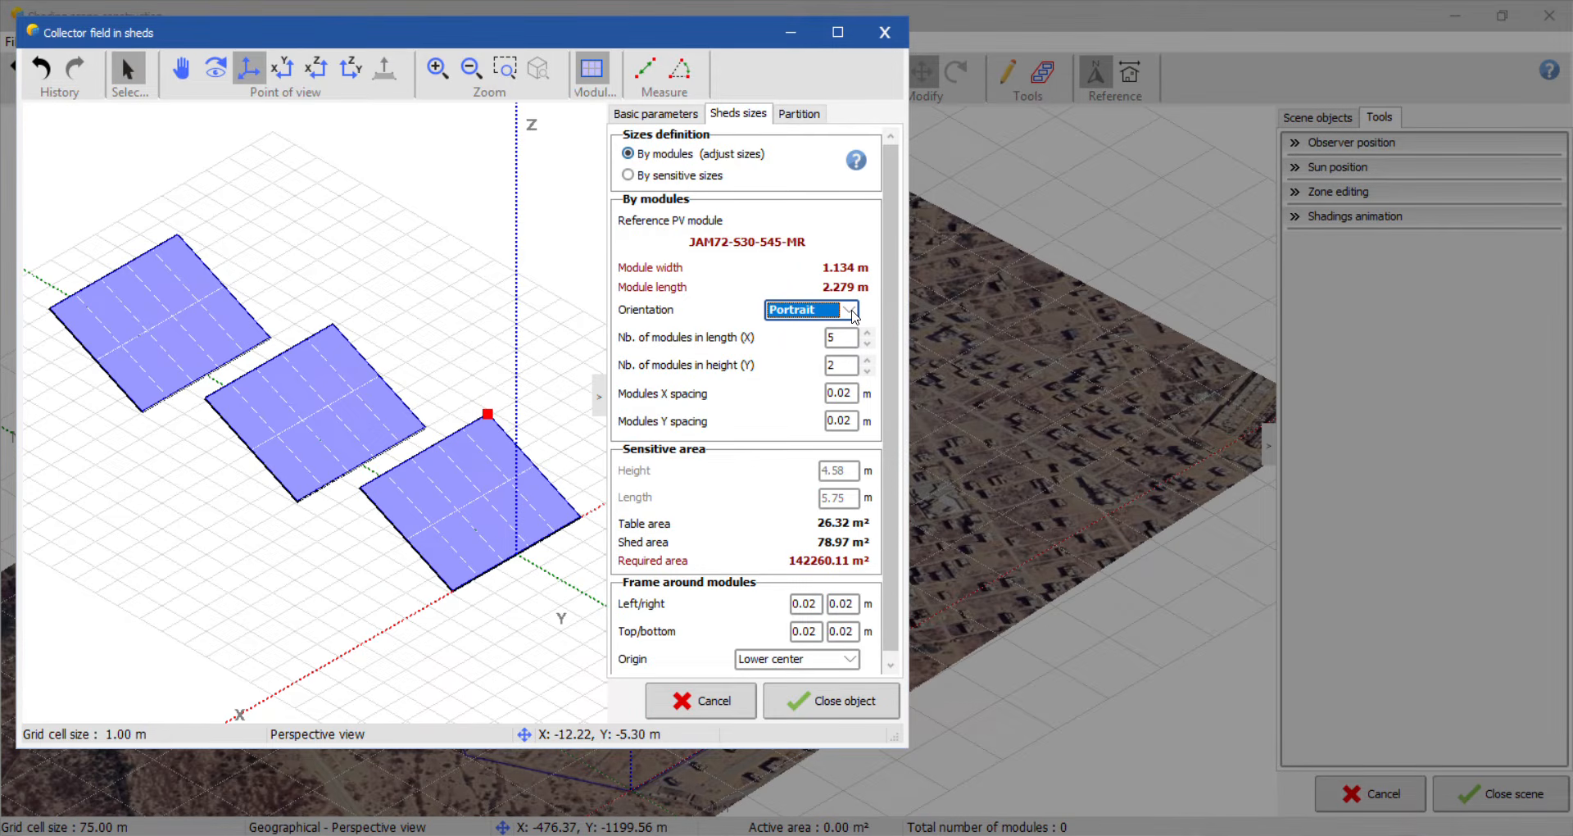
Step: Set the number of modules in length (X) to 36 and place the shed field in the scene
click(867, 333)
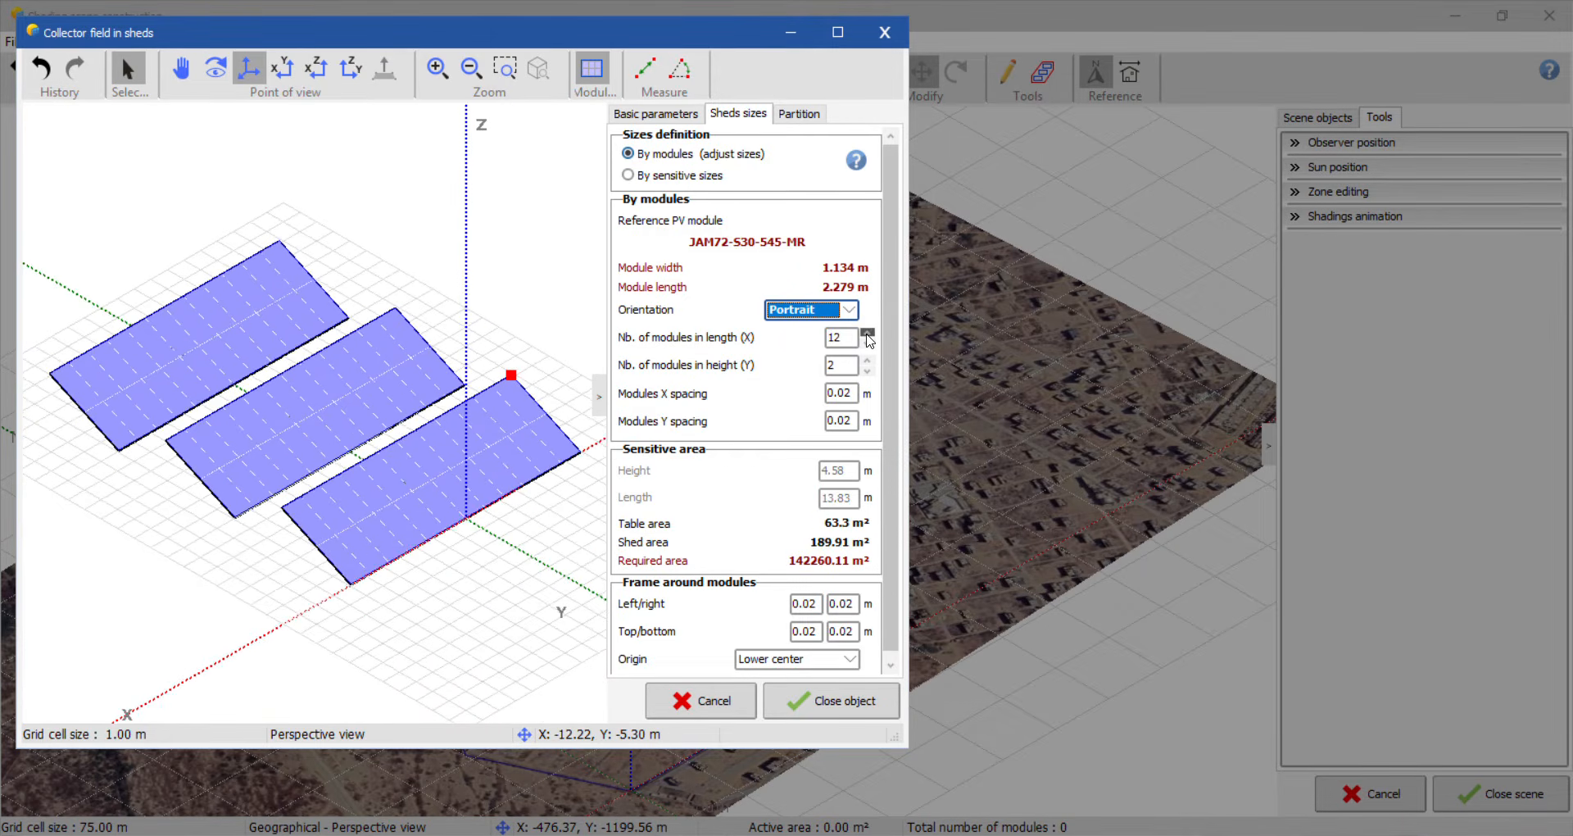
click(867, 333)
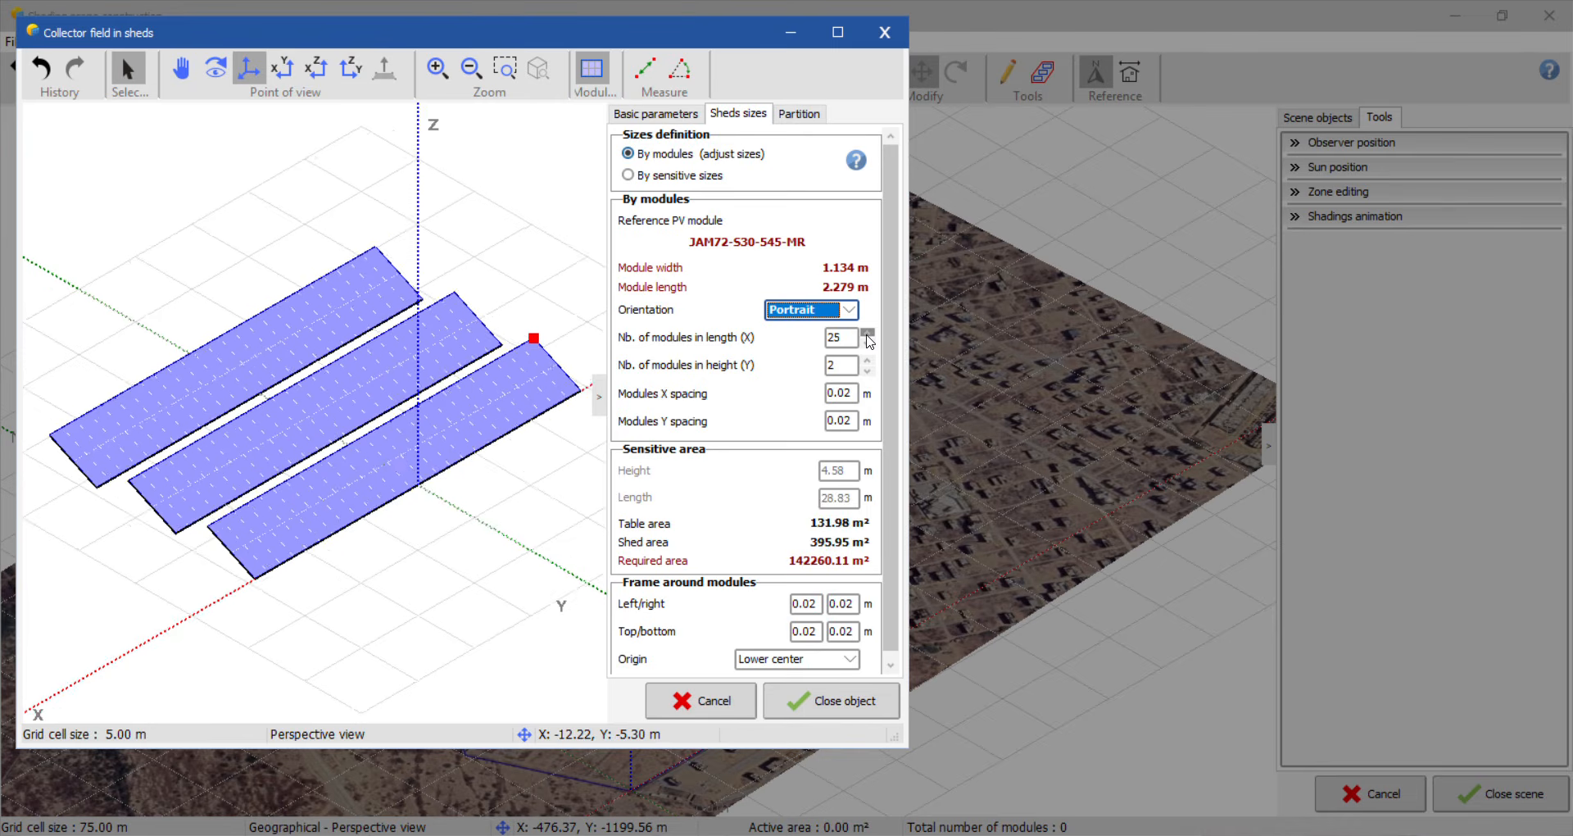
click(867, 332)
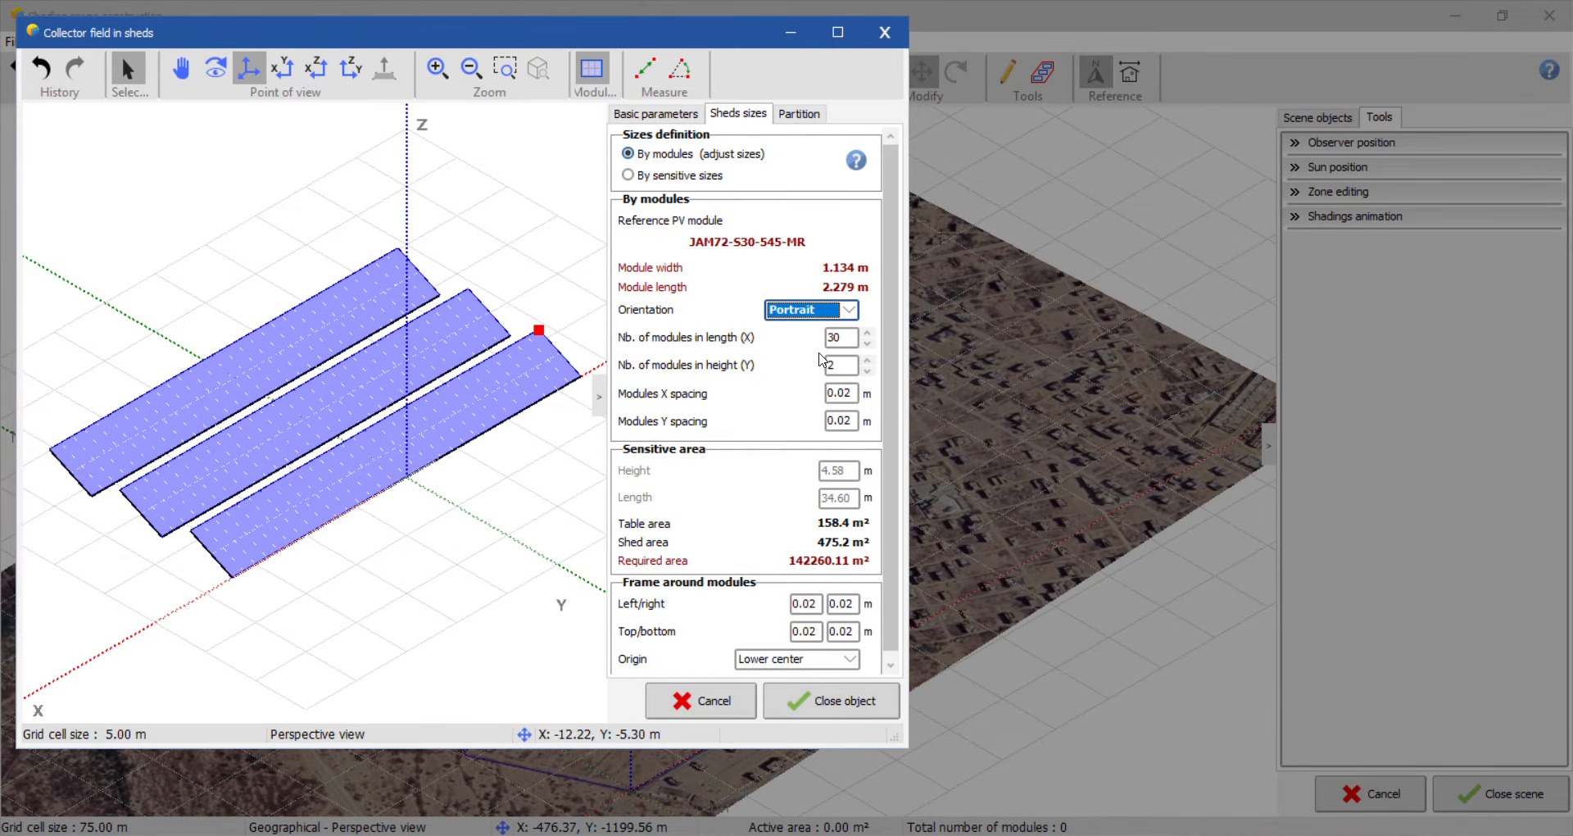
click(868, 333)
click(868, 332)
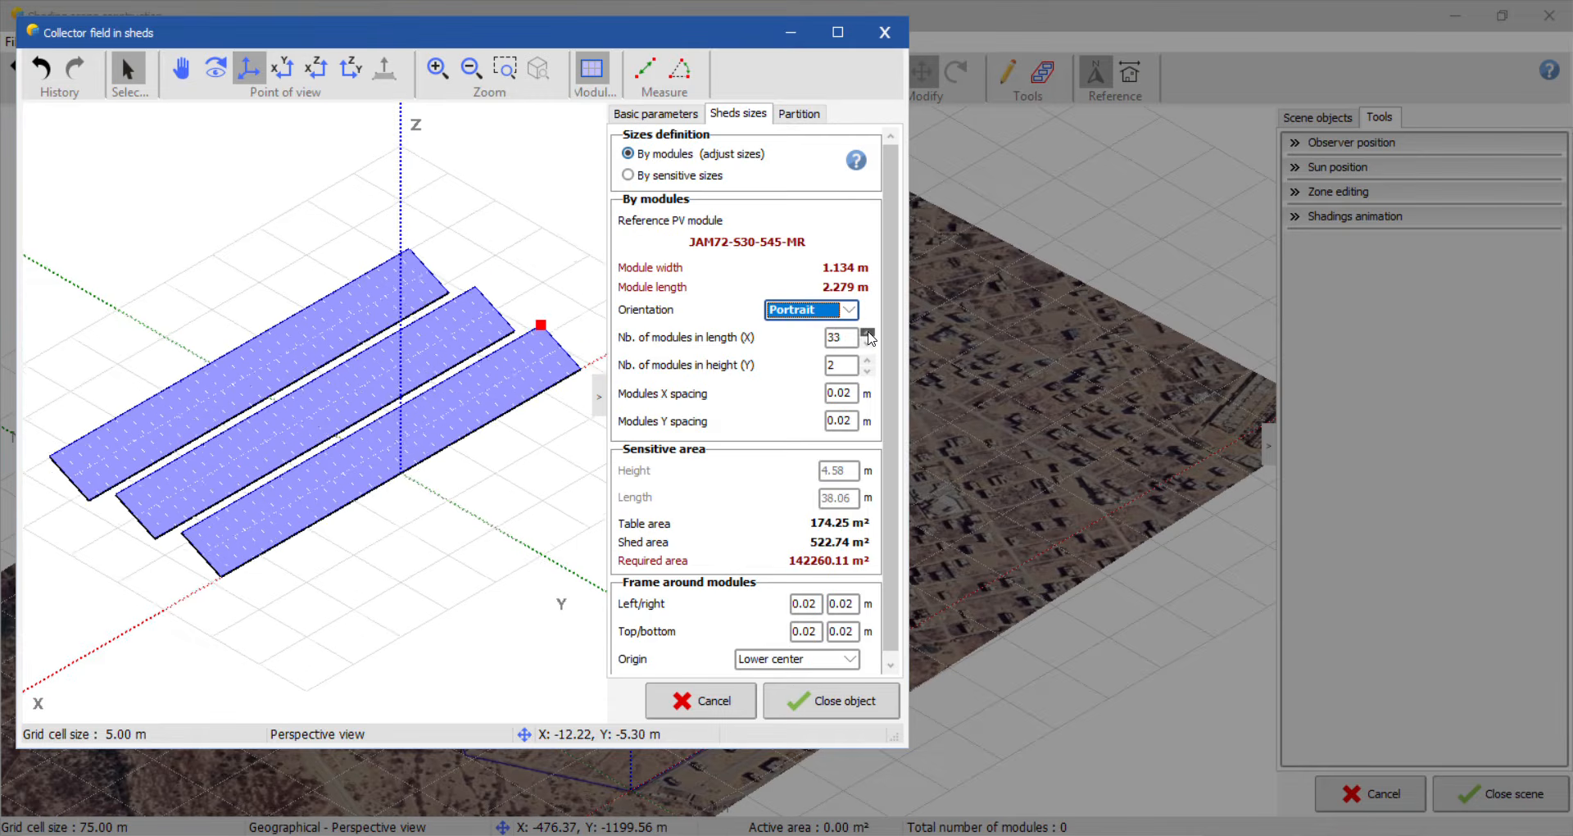
click(868, 333)
click(867, 333)
click(868, 332)
click(868, 332)
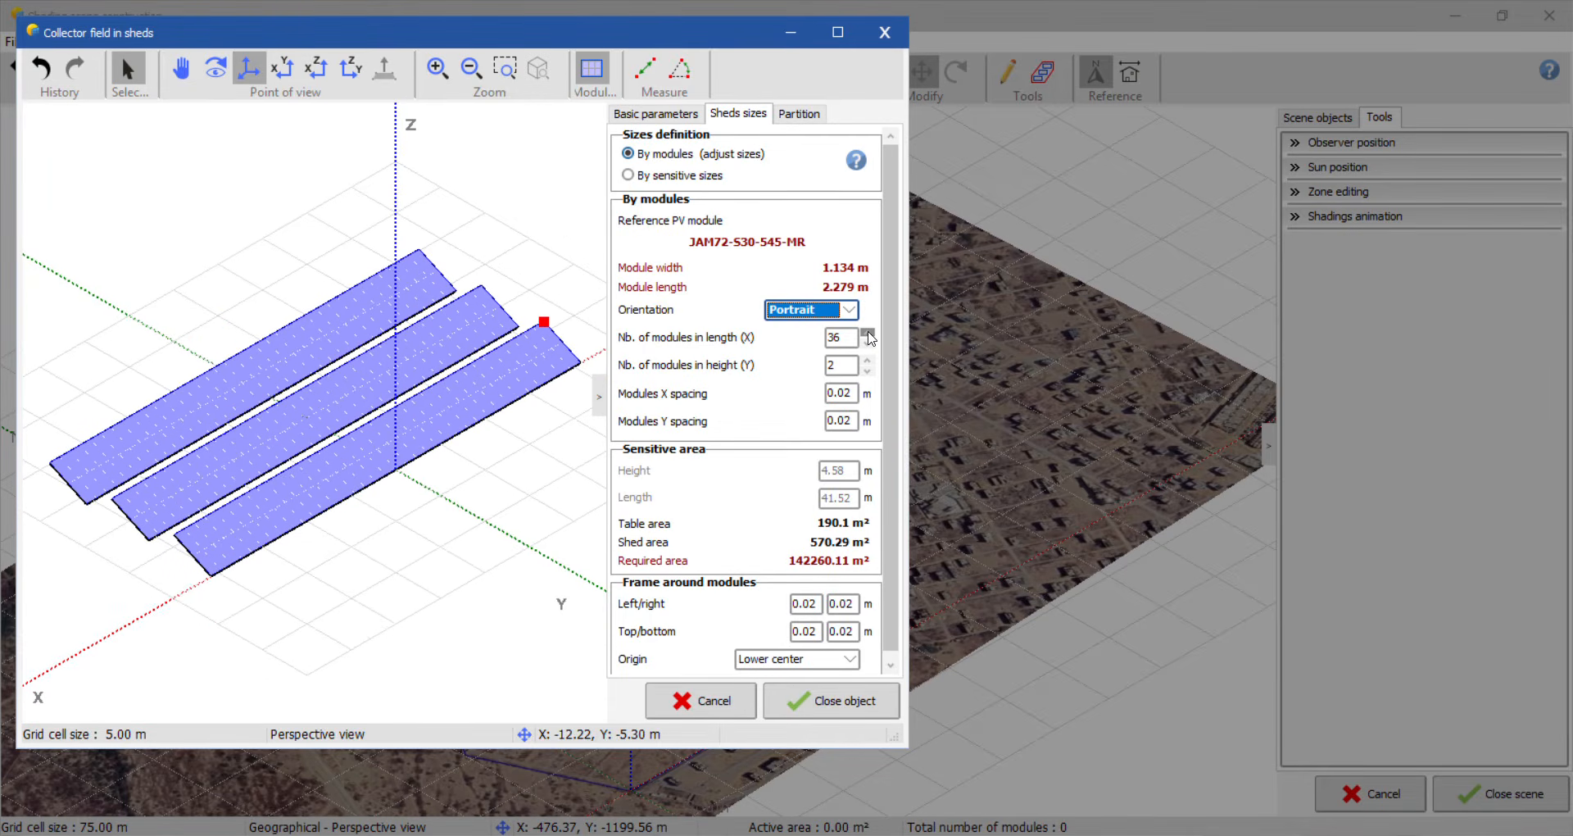
click(808, 707)
Step: Move the shed field from the scene origin into the southwestern part of the blue-outlined site and deselect it
scroll(577, 424, down, 3)
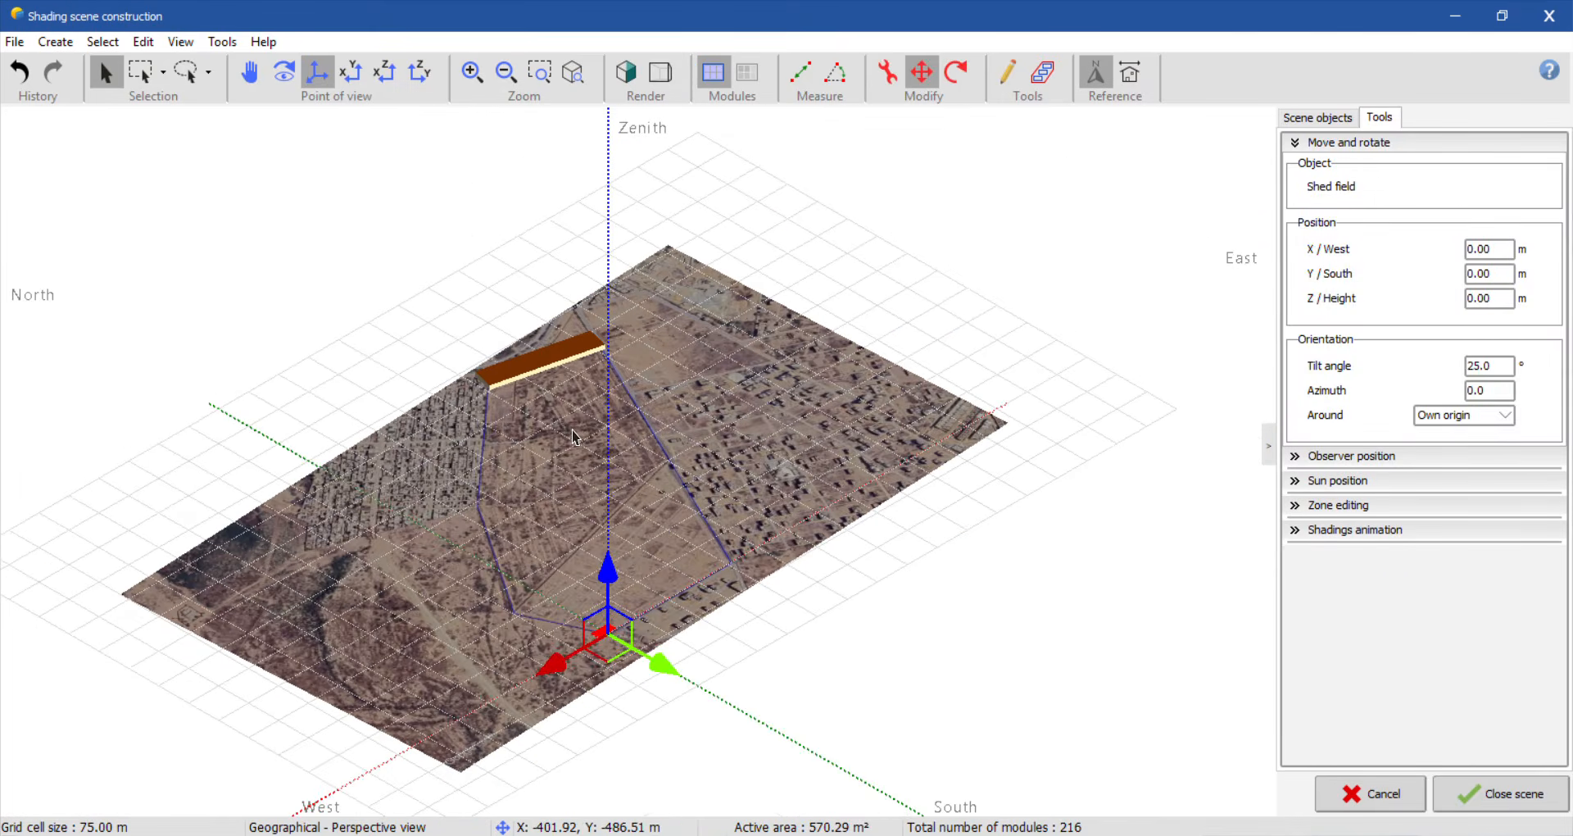
scroll(608, 653, up, 8)
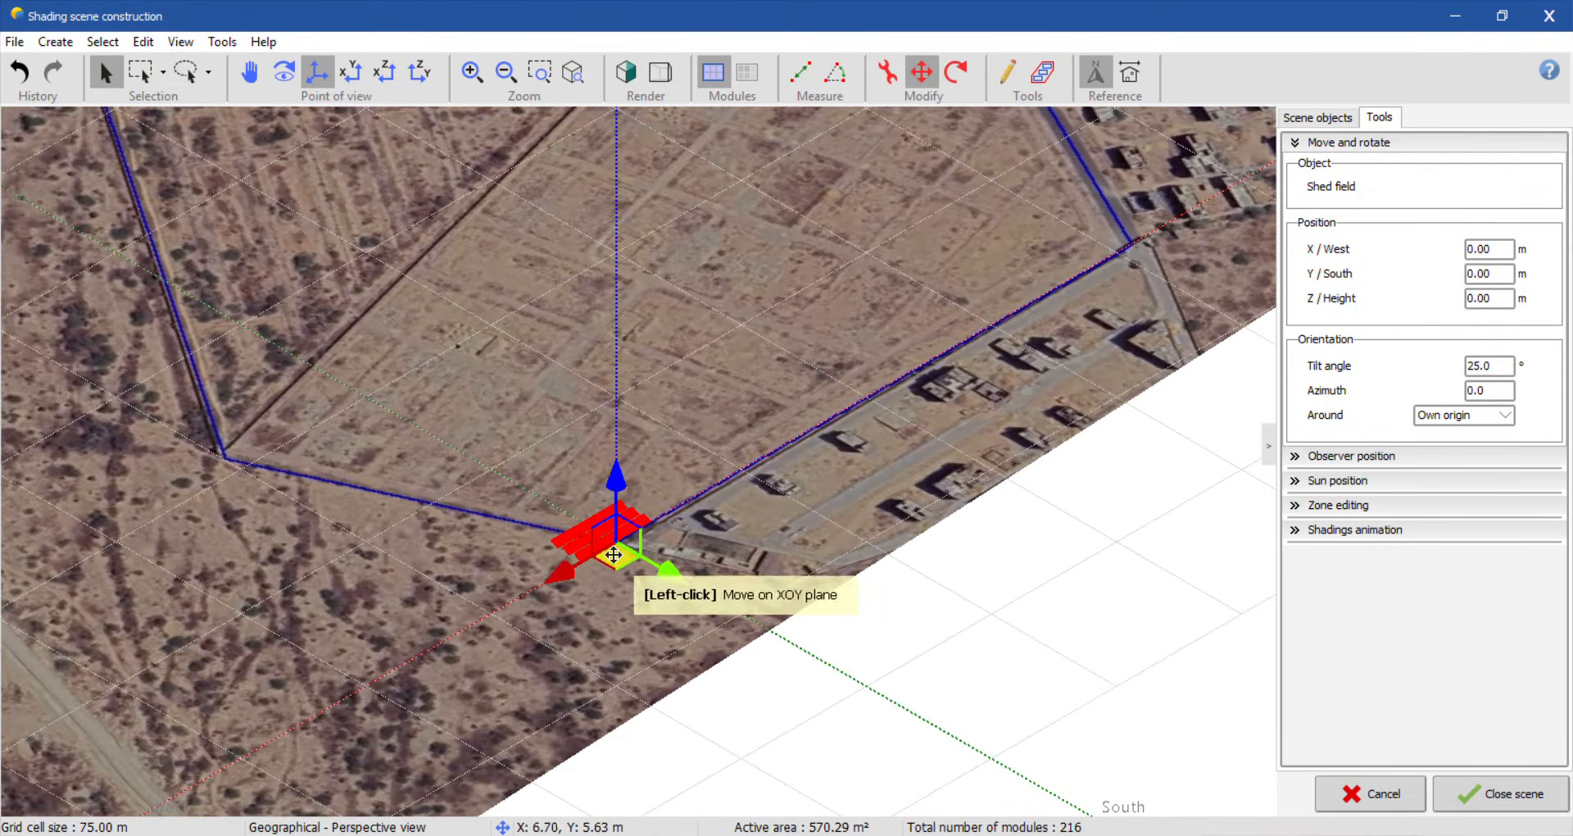
drag(610, 545, 410, 234)
click(521, 358)
scroll(486, 386, up, 5)
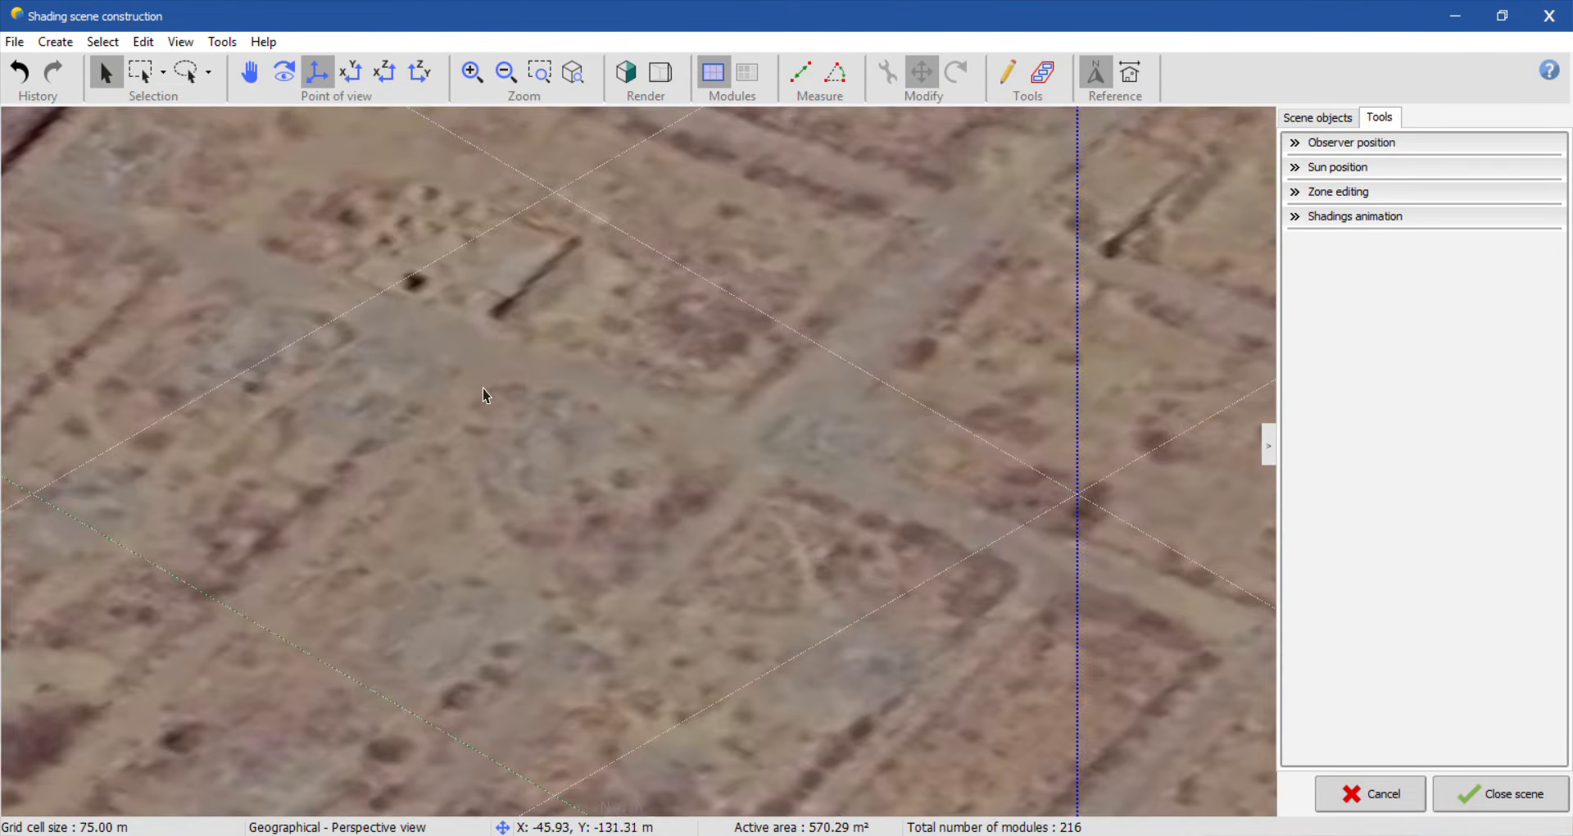
scroll(485, 377, down, 8)
scroll(484, 385, down, 3)
scroll(492, 410, up, 4)
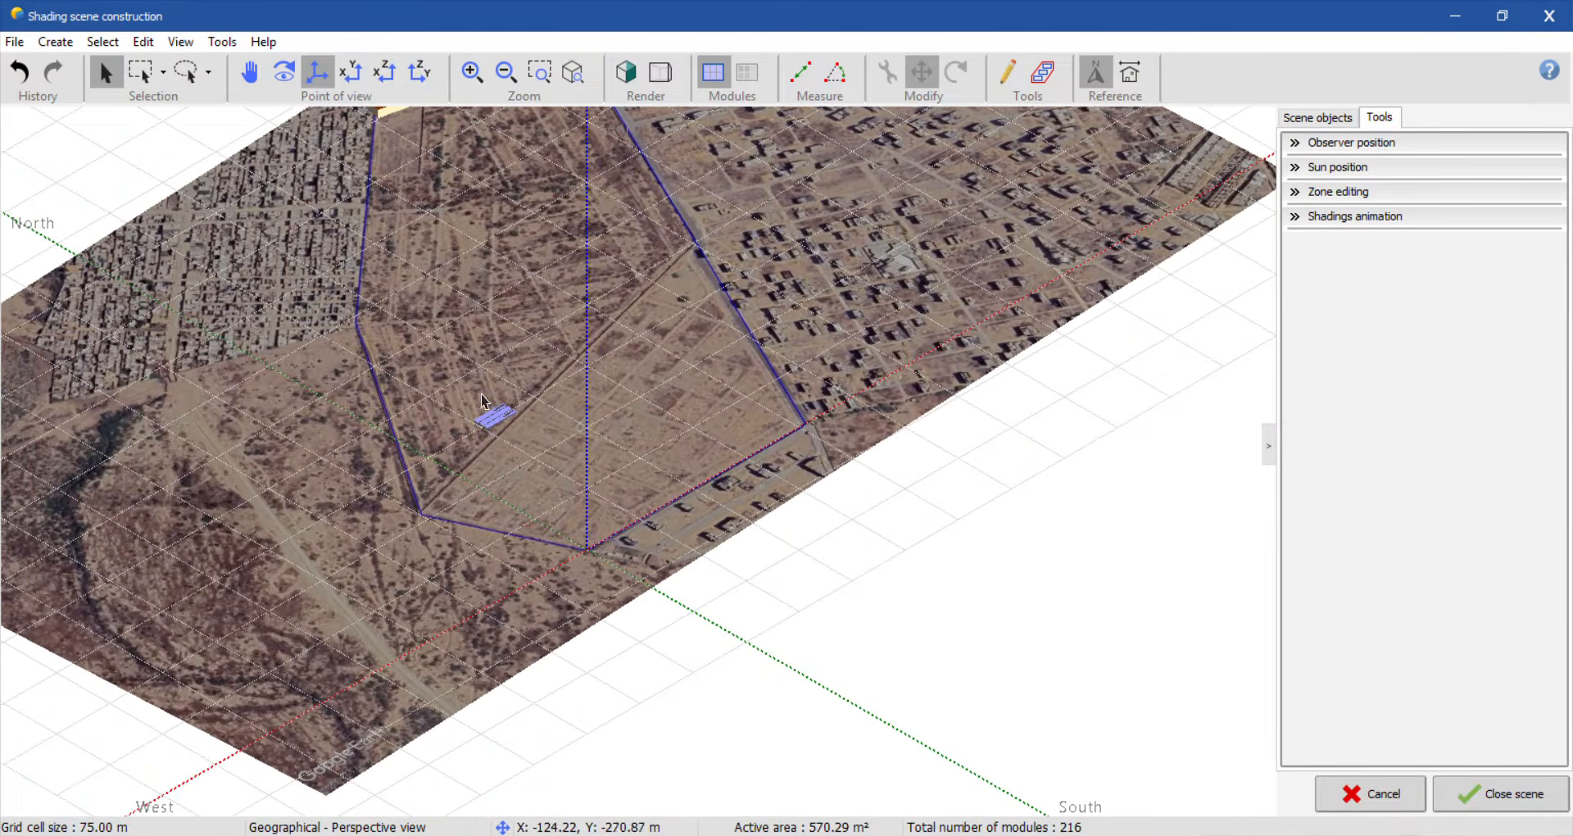
Step: Move the shed field north to just in front of the house, at about X -470 m, Y -623 m
click(505, 418)
drag(506, 418, 451, 200)
scroll(445, 352, up, 2)
scroll(445, 352, down, 4)
scroll(1221, 370, up, 4)
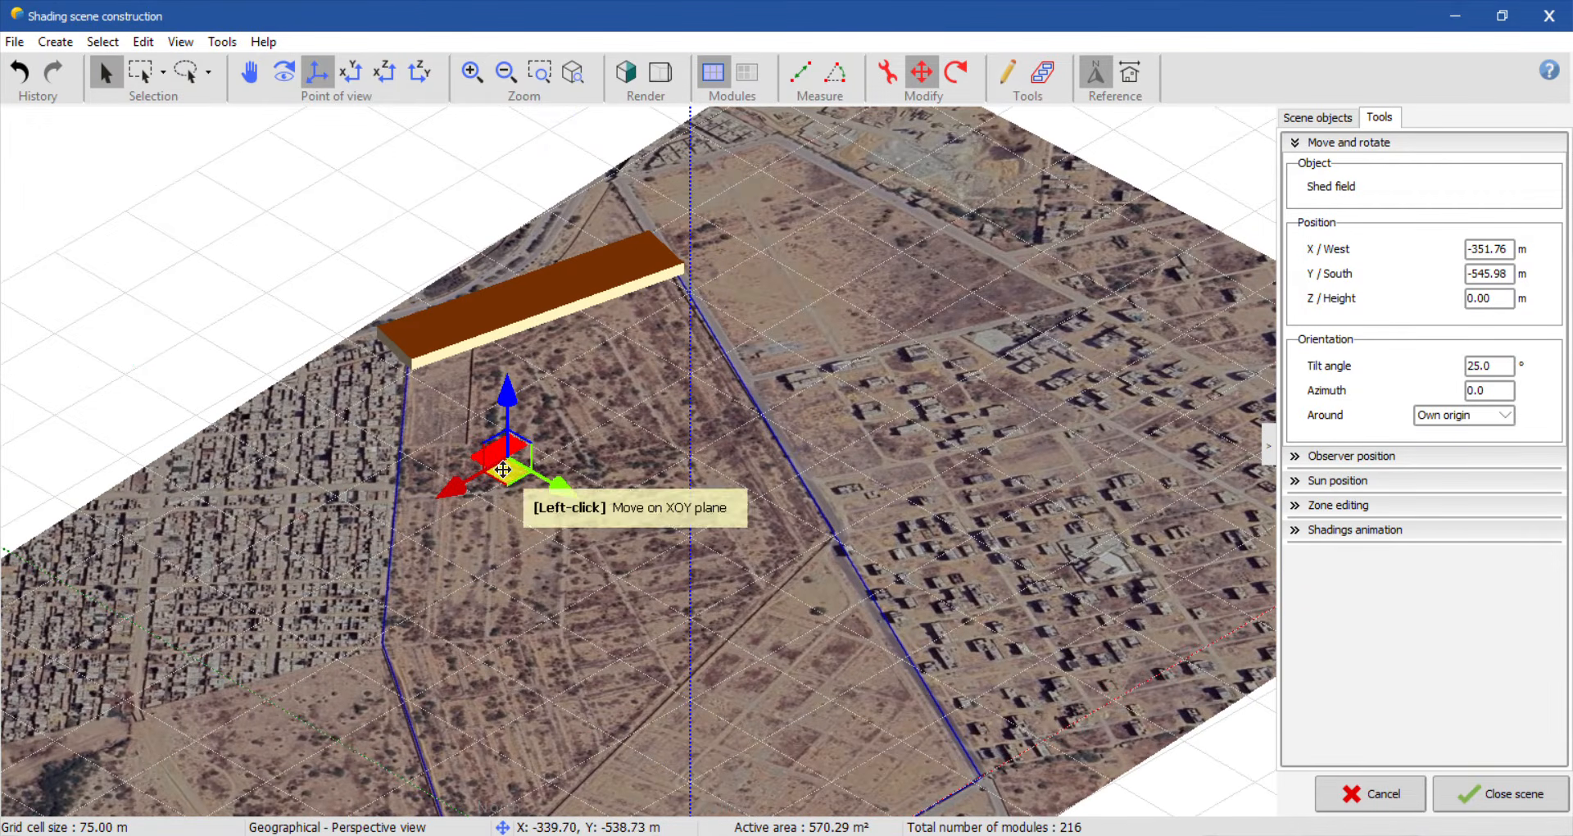
drag(508, 446, 545, 366)
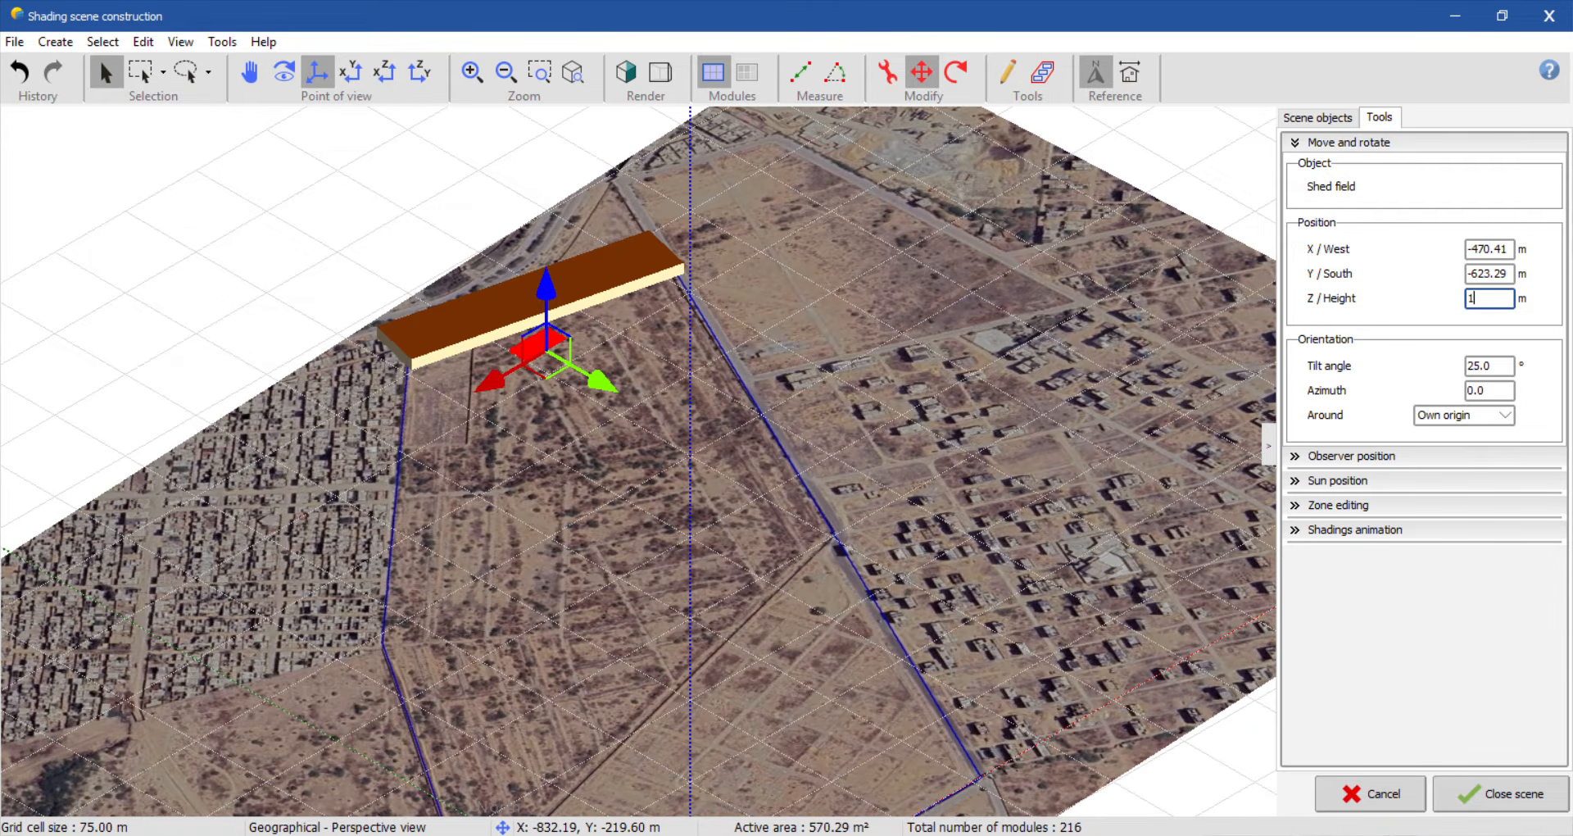
Step: Raise the shed field to a height of 10.5 m and move it onto the roof's western end, at about X -415 m, Y -695 m
key(Return)
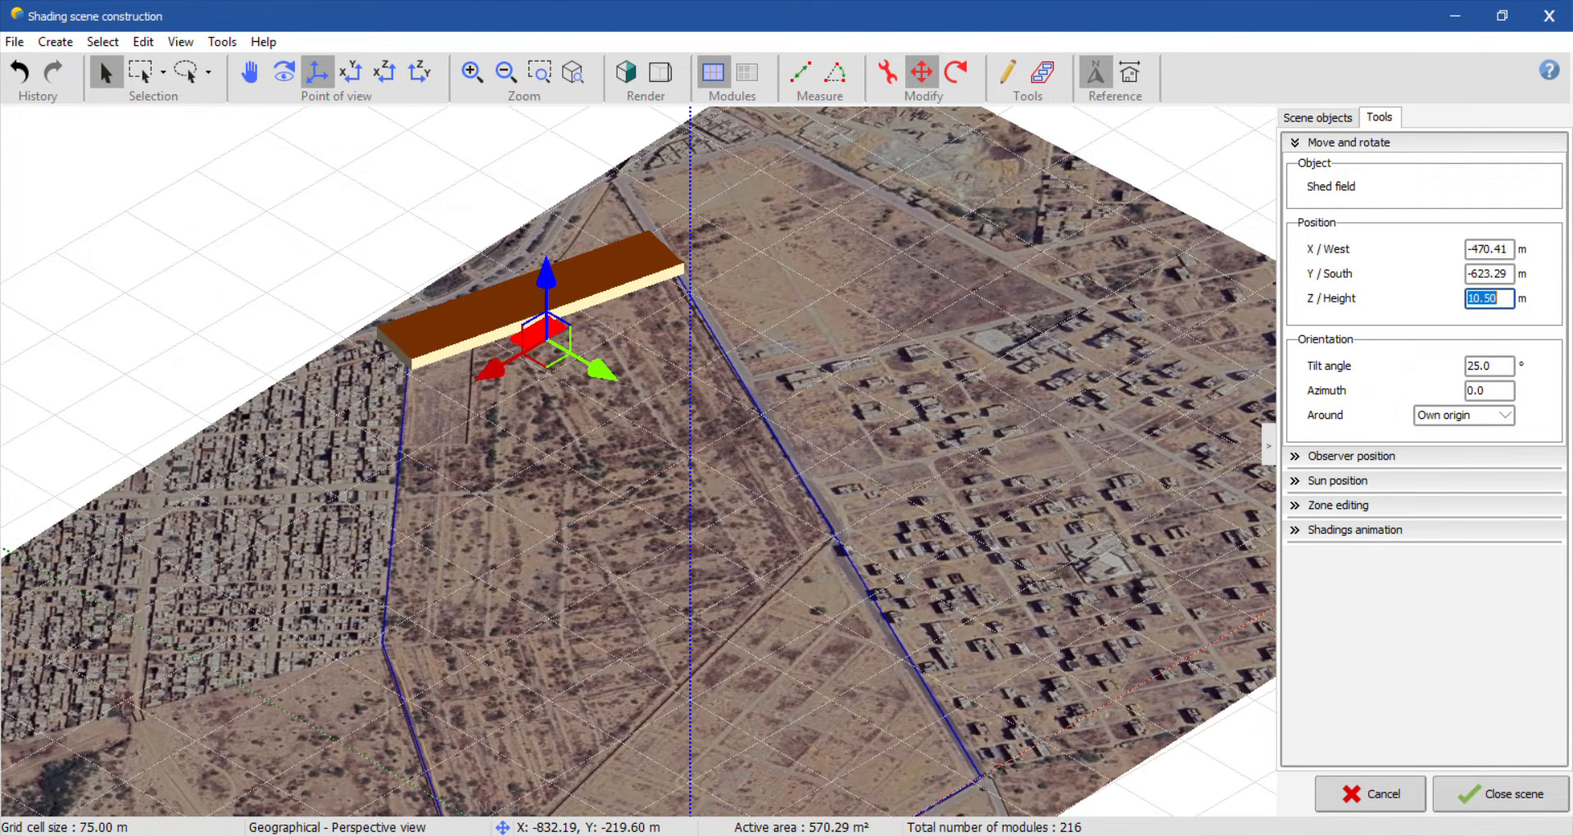
scroll(405, 261, up, 3)
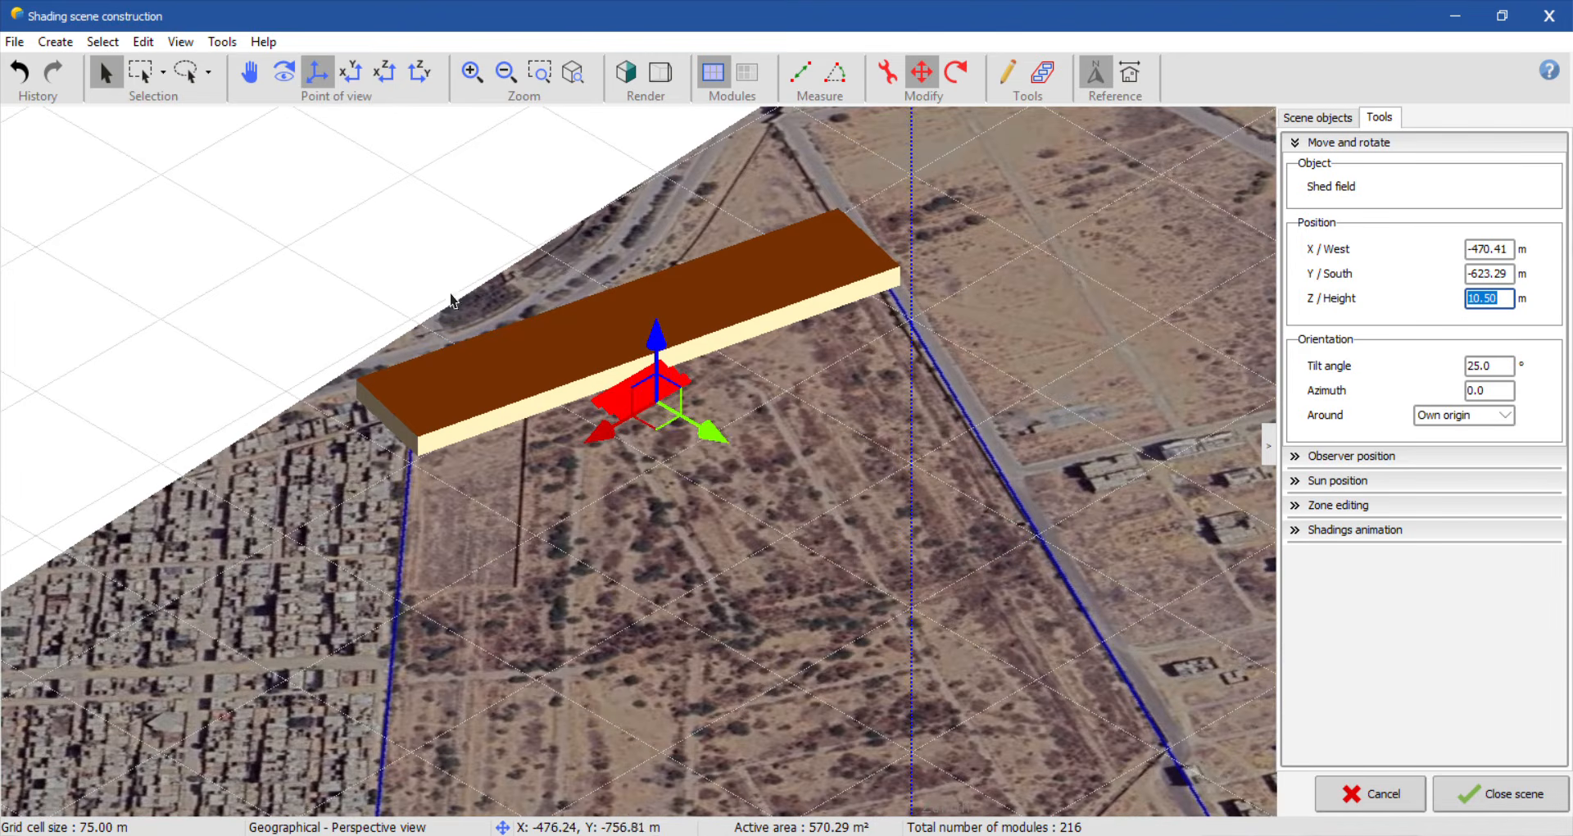
drag(653, 421, 442, 402)
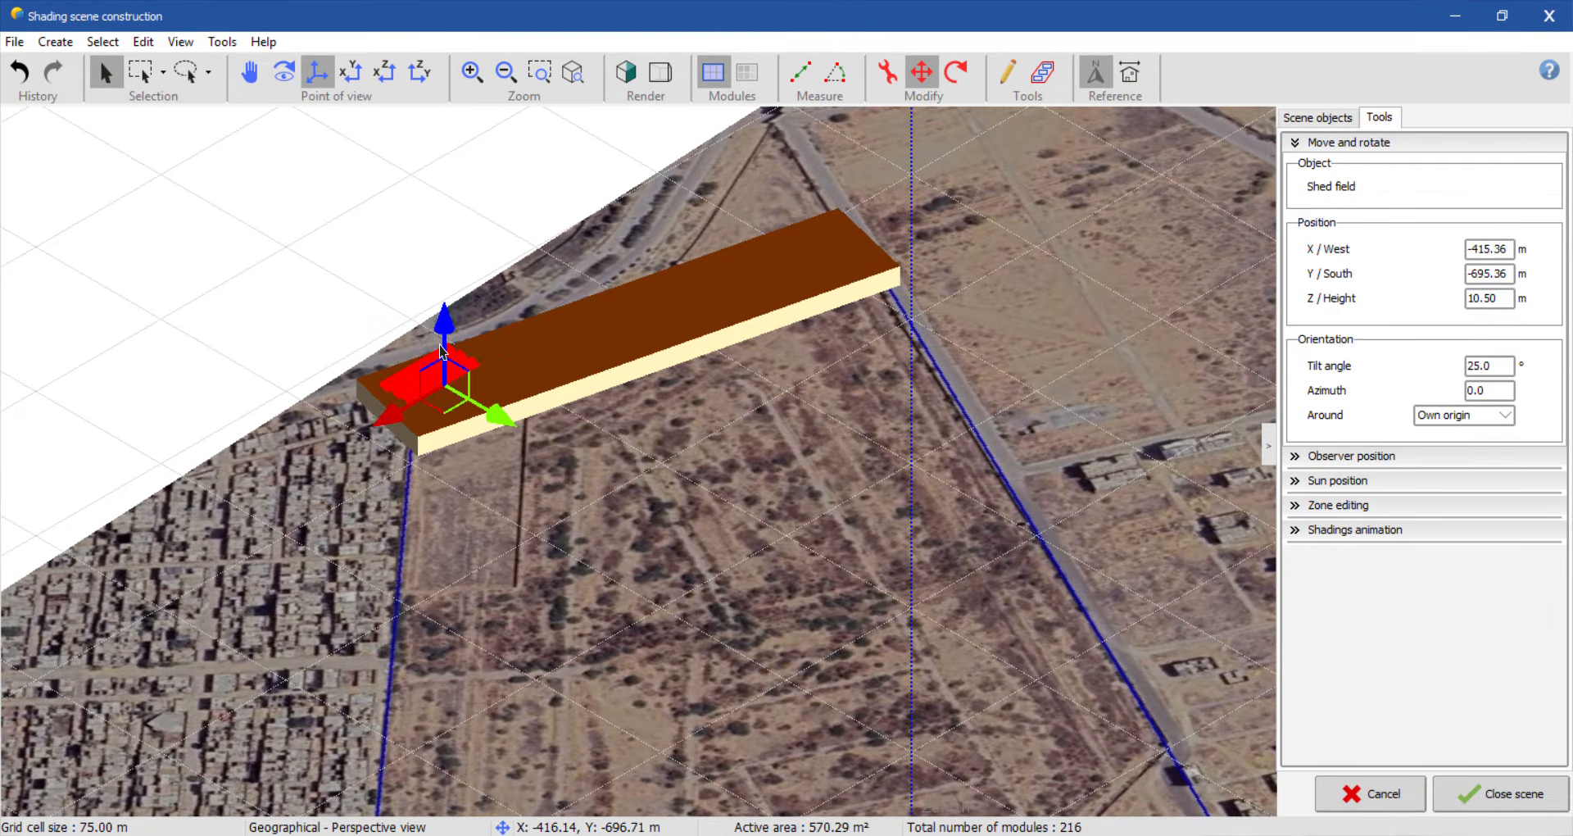
click(403, 273)
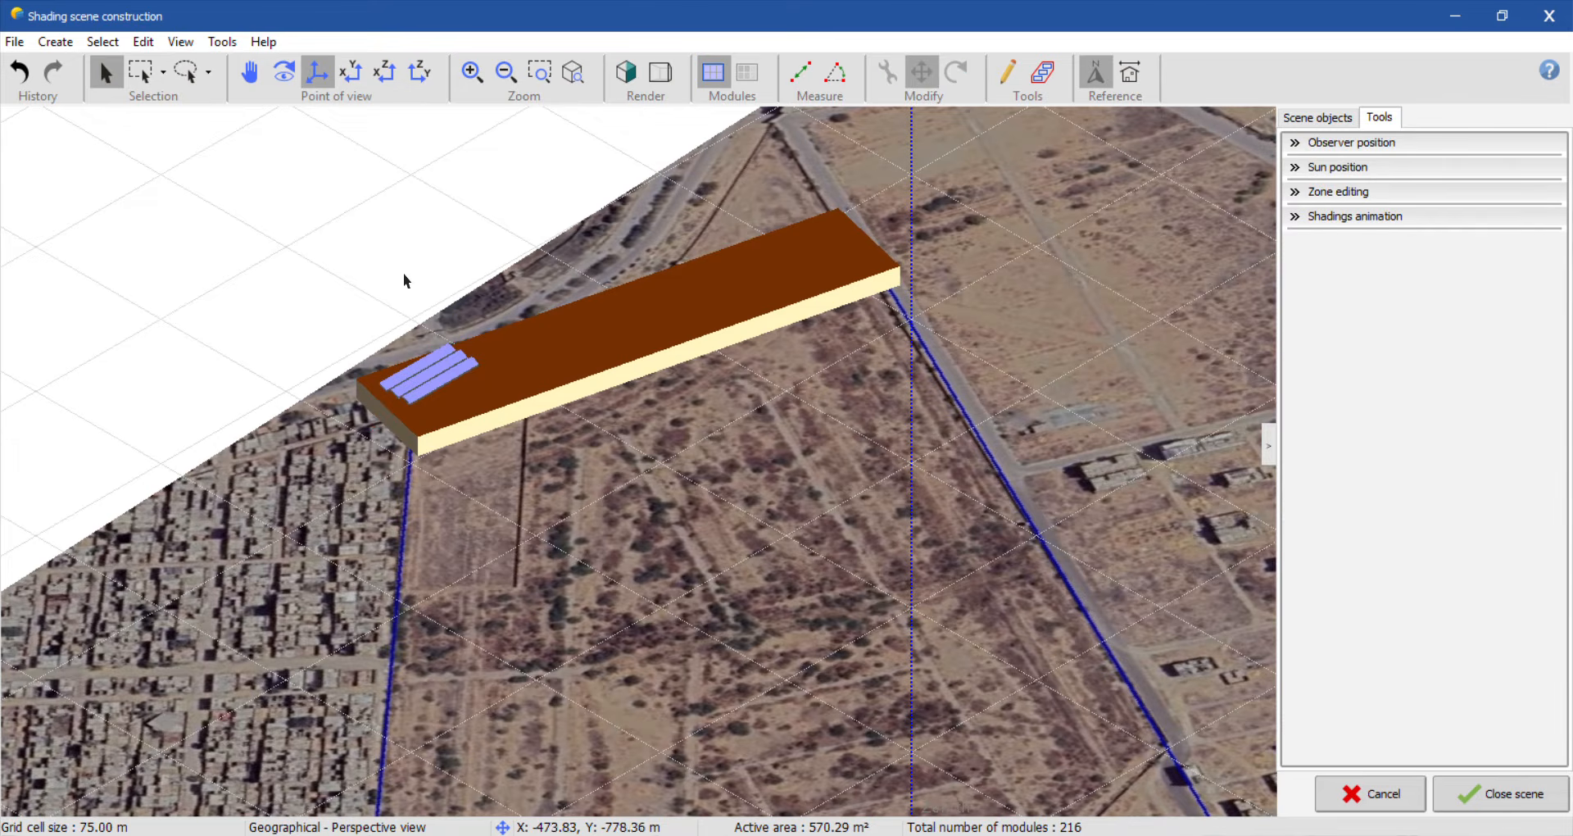
Step: Set the rooftop shed field's number of sheds to 6 and move it fully onto the roof, at about X -410 m, Y -675 m
click(432, 392)
mouse_move(431, 392)
mouse_down()
mouse_move(492, 385)
mouse_move(447, 405)
mouse_up()
double_click(446, 405)
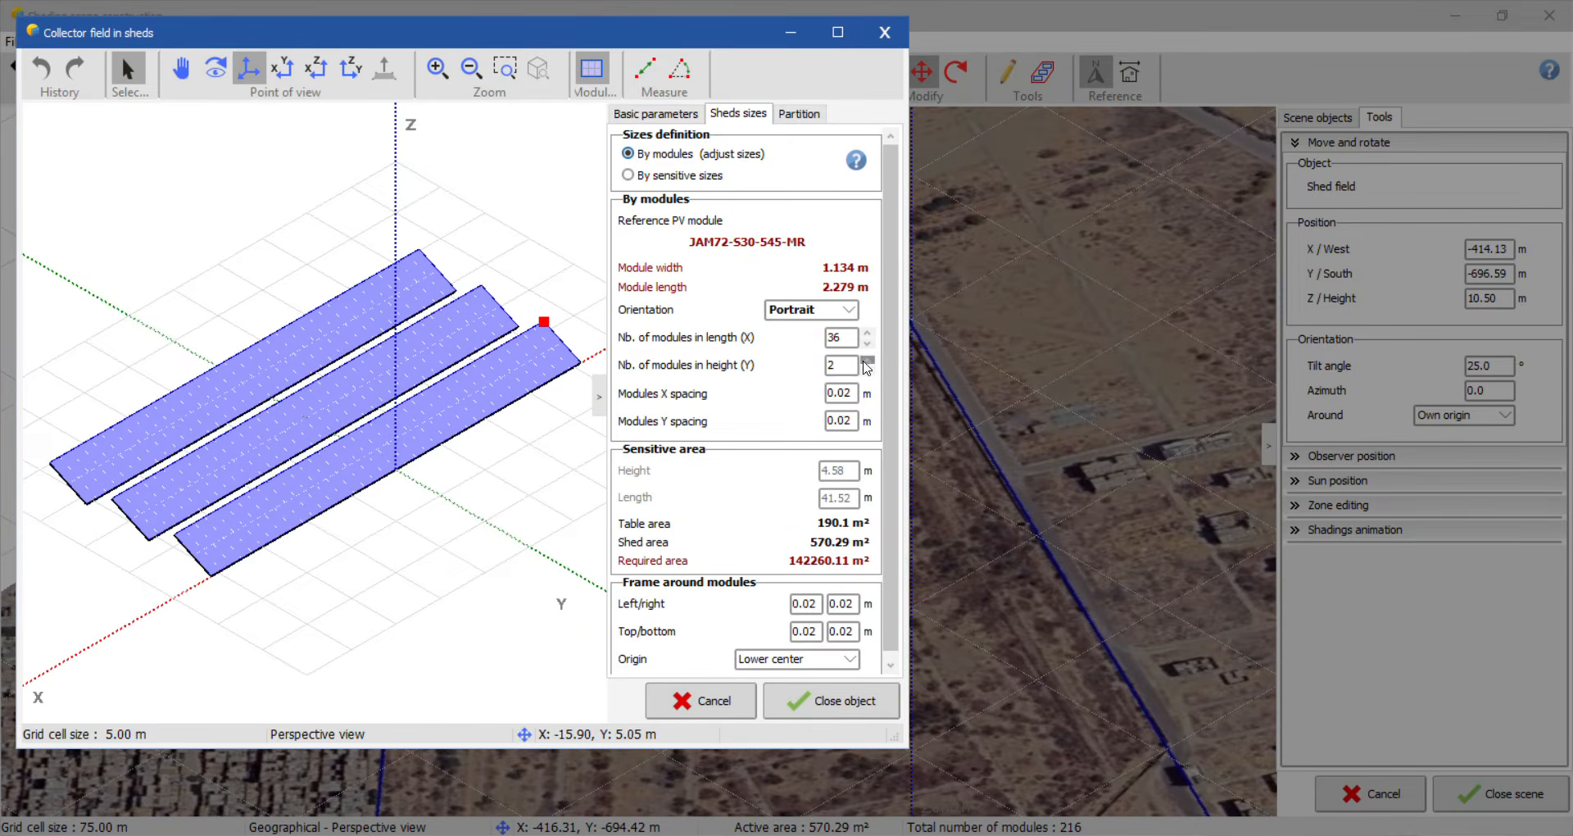
click(655, 113)
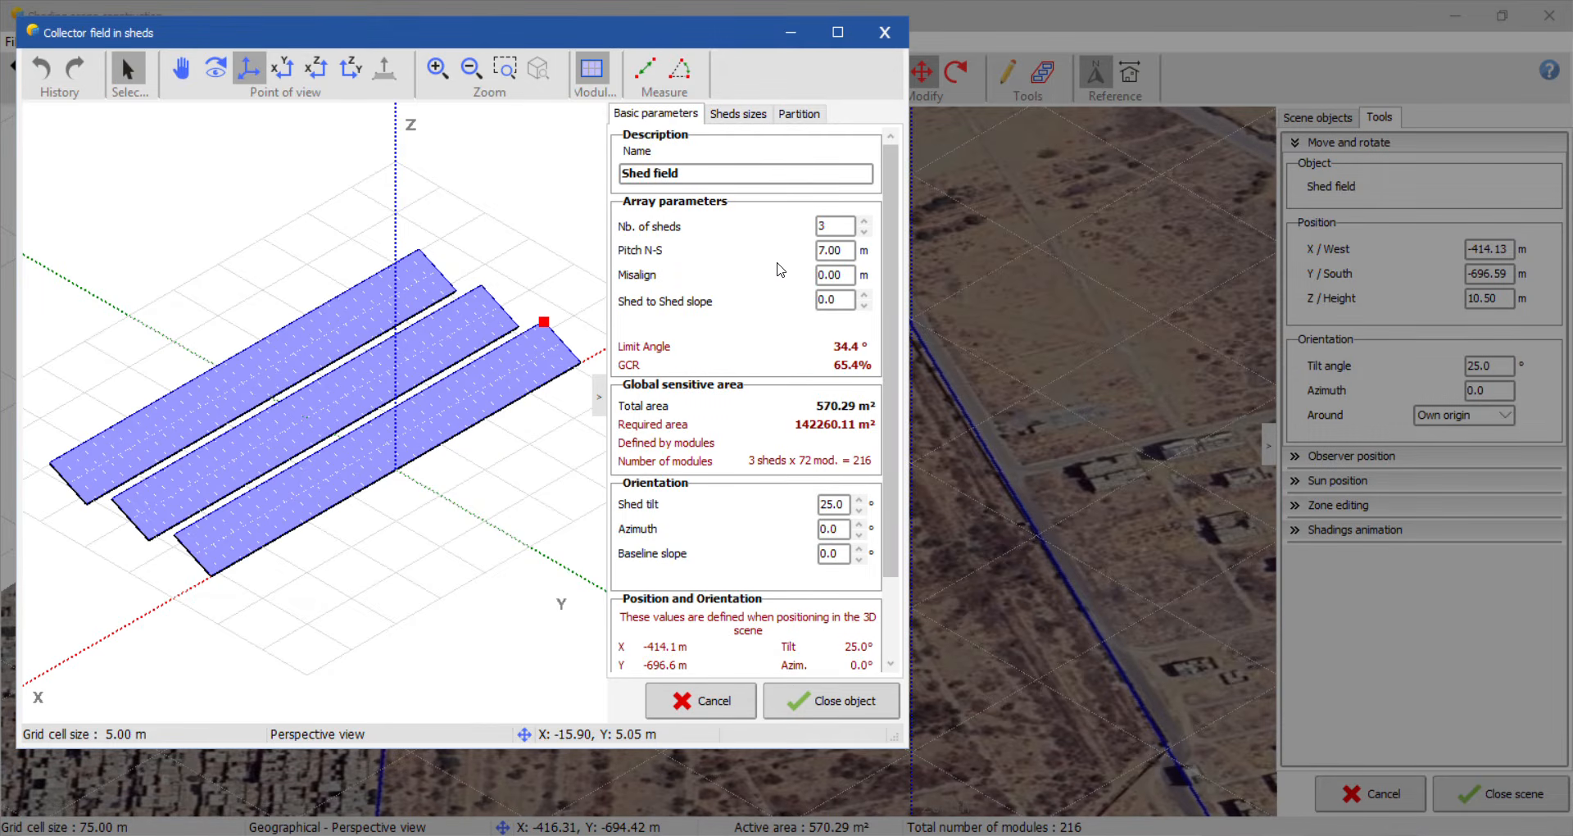
click(864, 220)
click(864, 221)
click(864, 220)
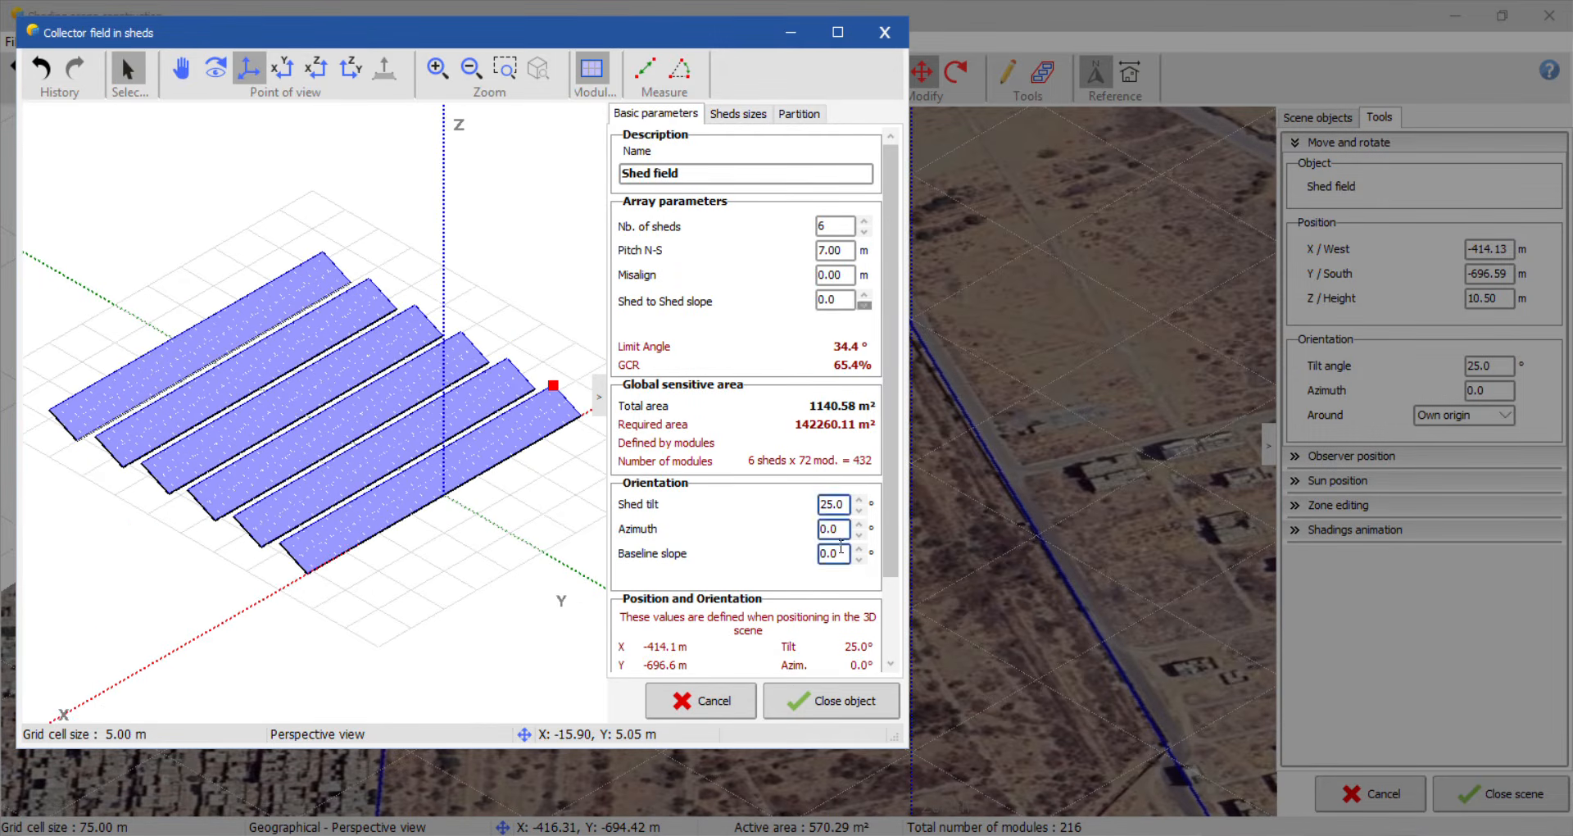
click(831, 701)
scroll(424, 338, up, 4)
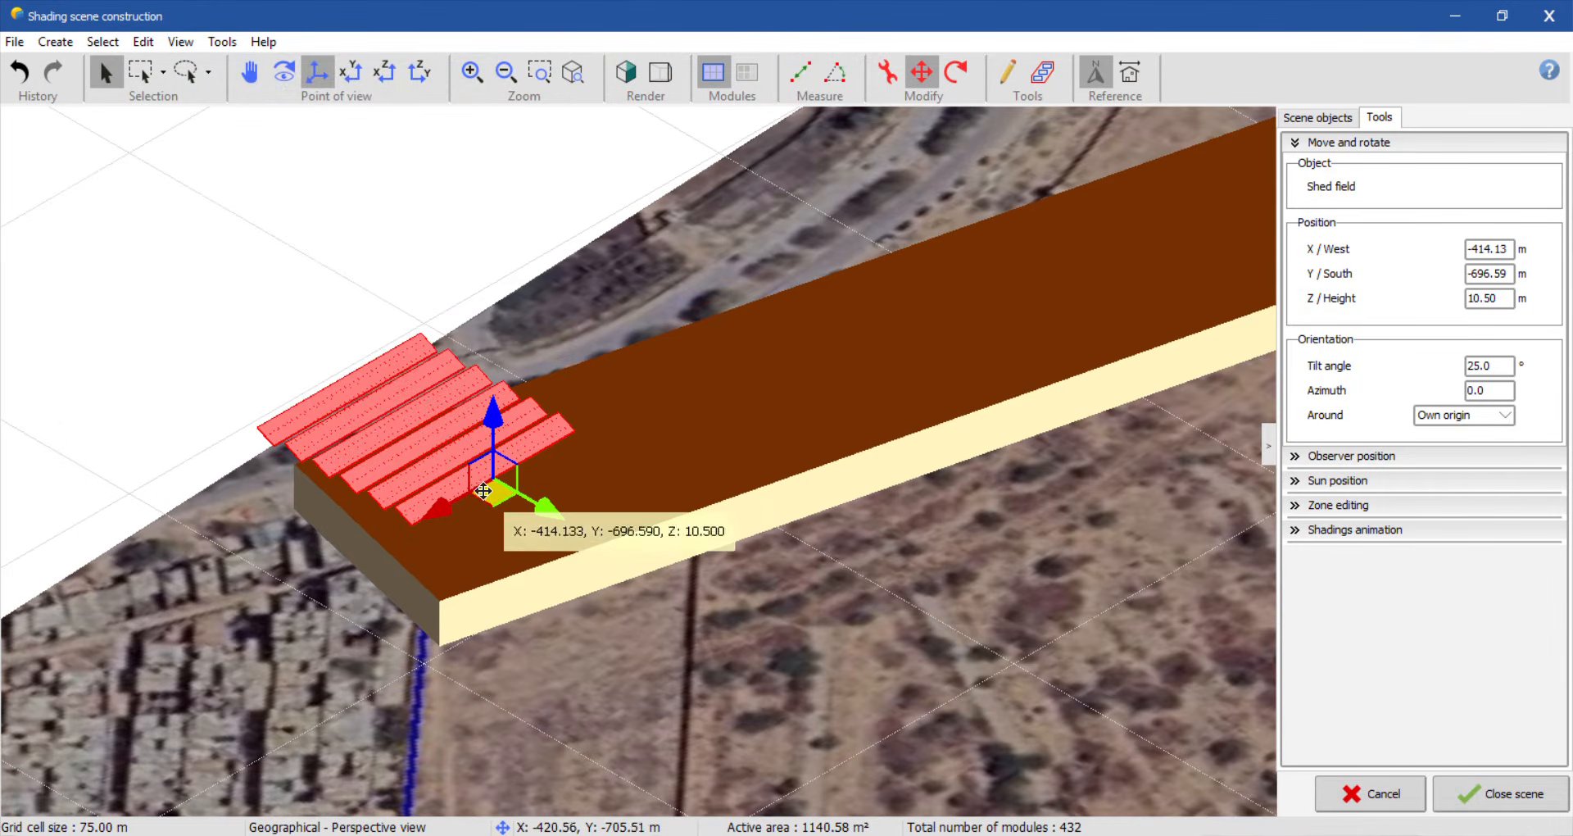
drag(484, 492, 552, 548)
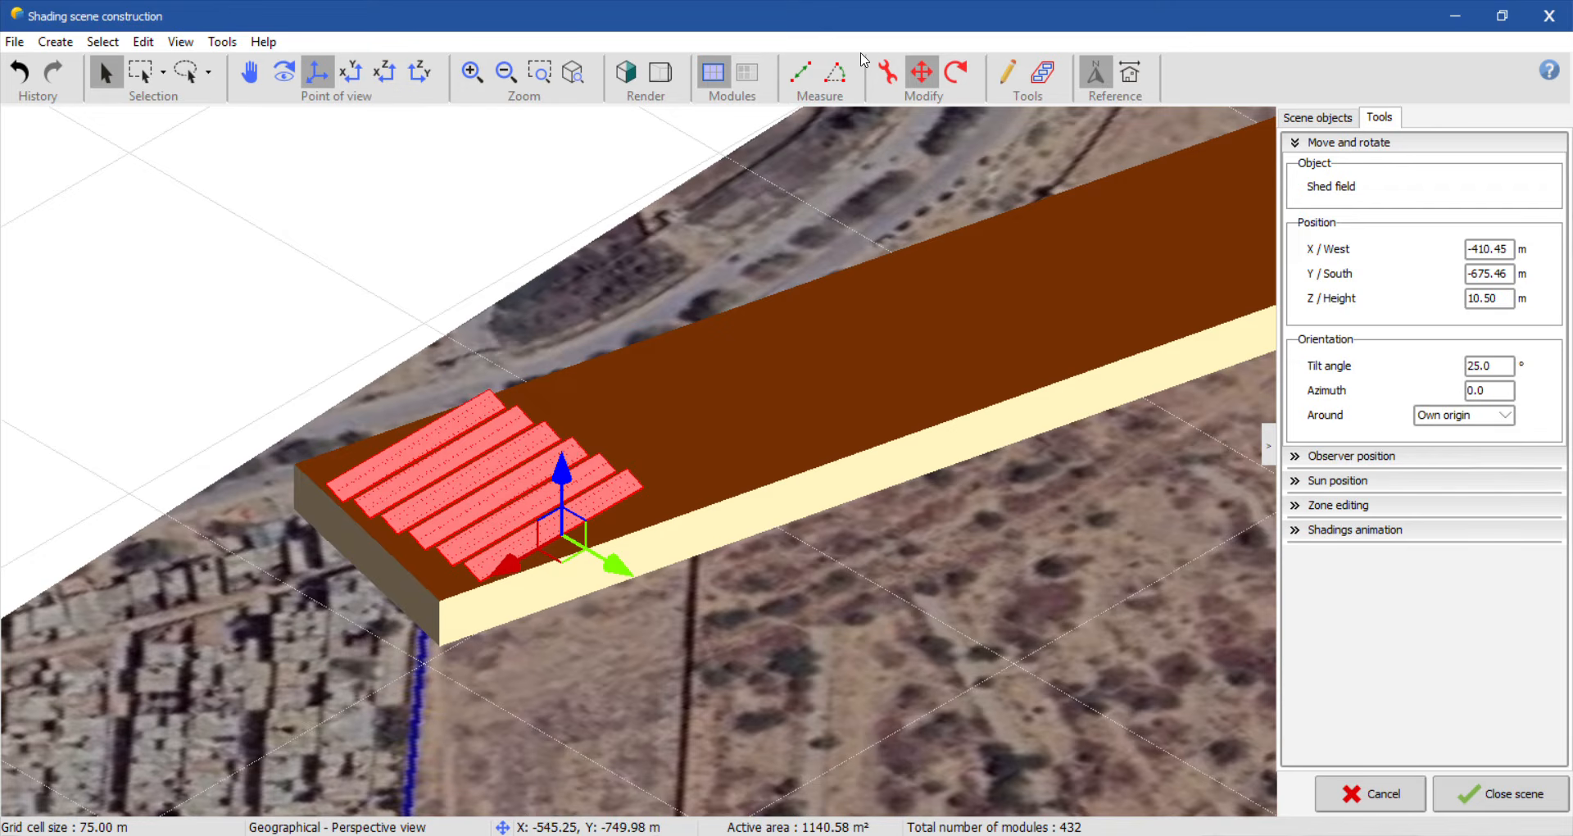
Step: Copy the rooftop shed field in top view and place the copy east of it, at about X -463 m, Y -664 m
click(351, 72)
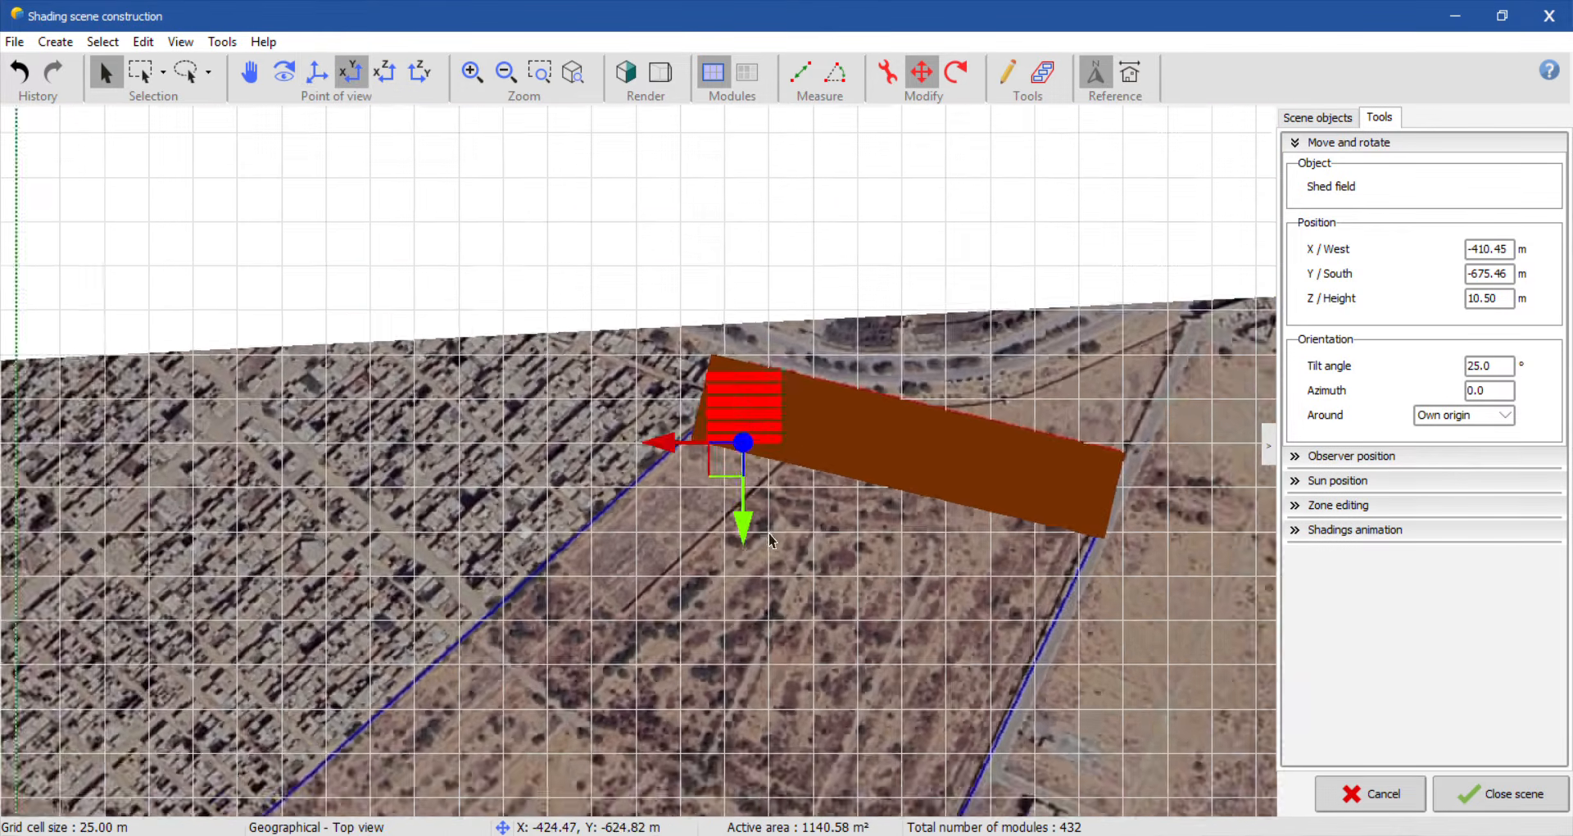
scroll(770, 411, up, 5)
drag(693, 503, 908, 558)
key(ctrl+v)
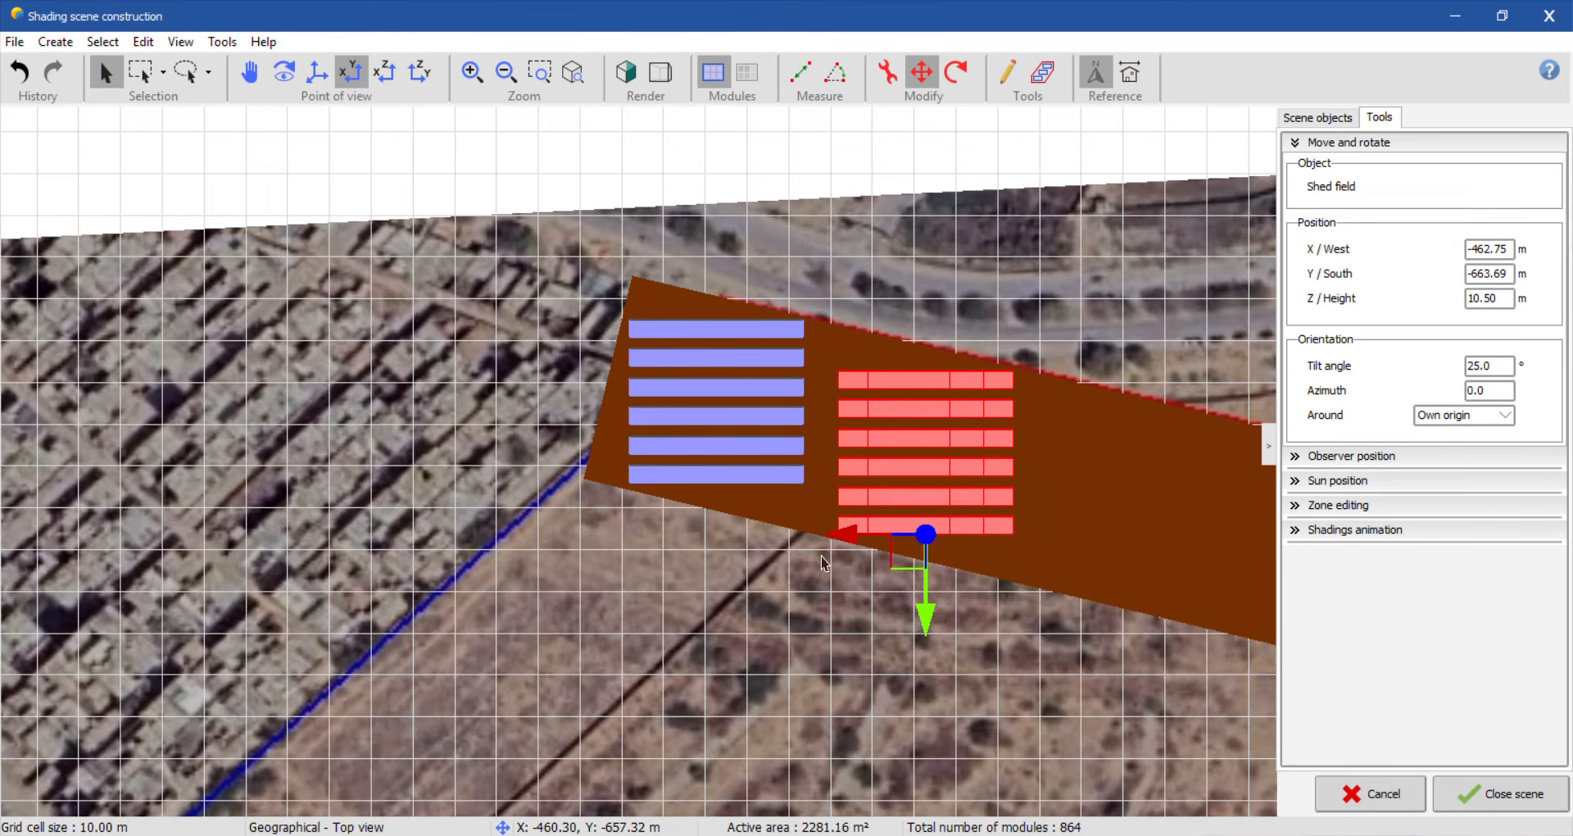
Step: Paste a third shed field and move it onto the middle of the roof, at about X -510 m, Y -654 m
scroll(828, 571, down, 3)
scroll(828, 571, up, 2)
key(ctrl+v)
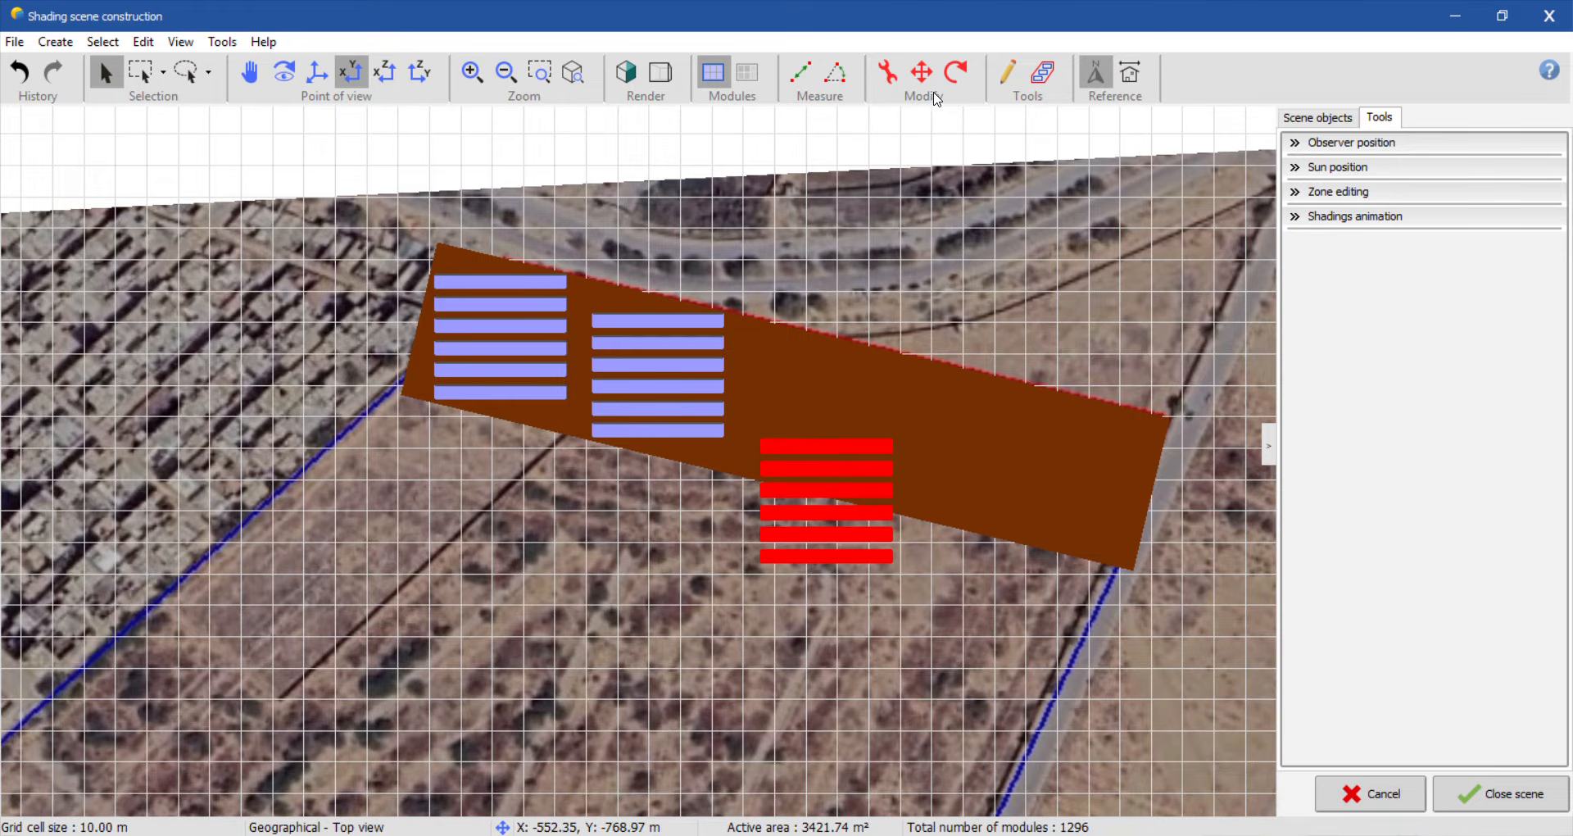
click(923, 74)
drag(806, 599, 795, 491)
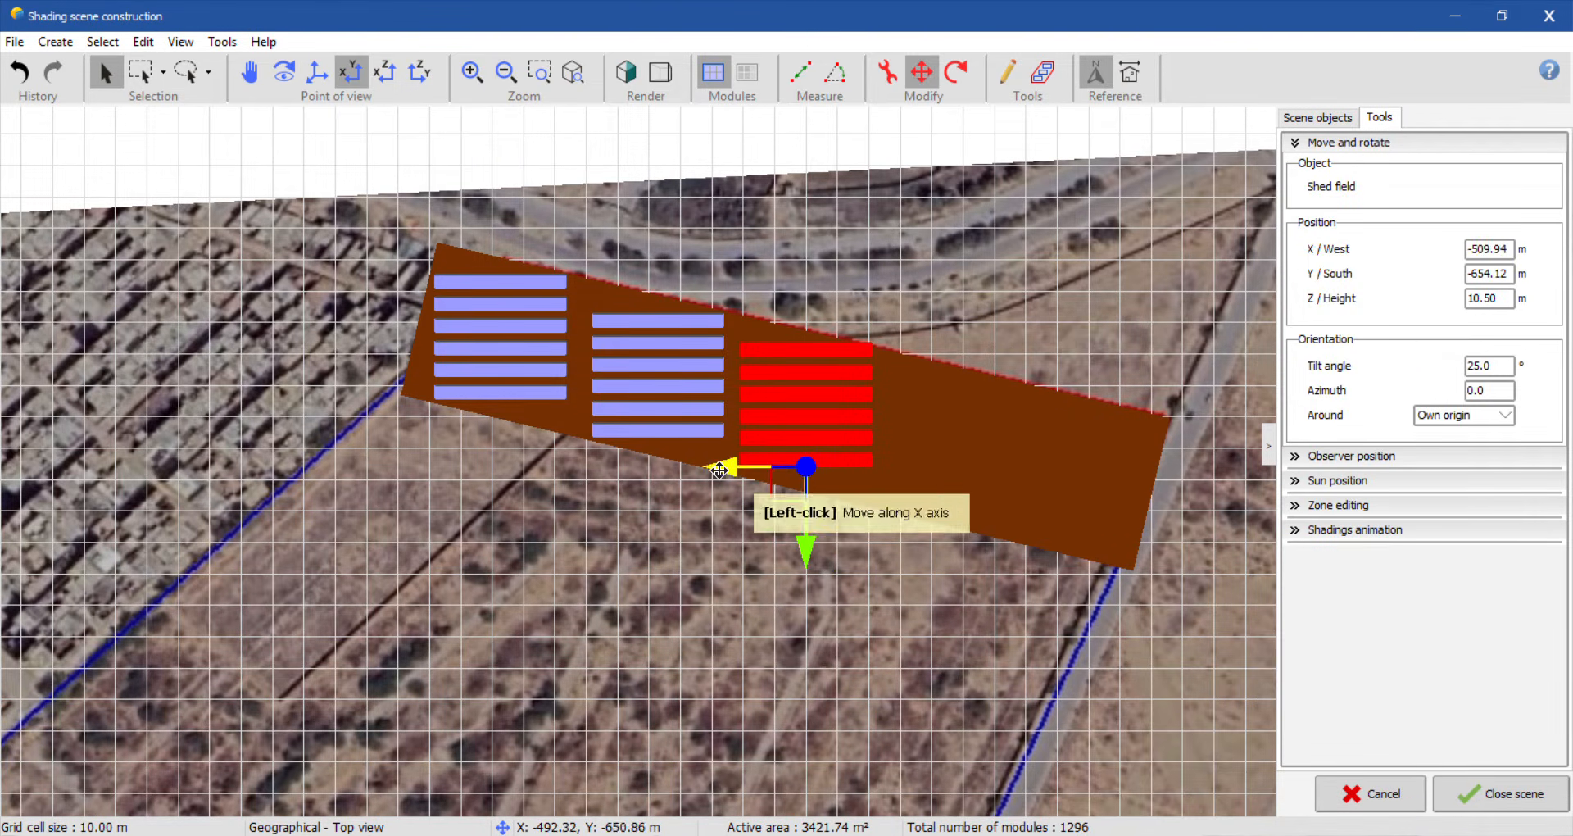
Step: Move the second shed field to about X -460 m, Y -668 m, adjust the third, and fill the roof's eastern part with two more copies
click(656, 429)
drag(636, 445, 627, 435)
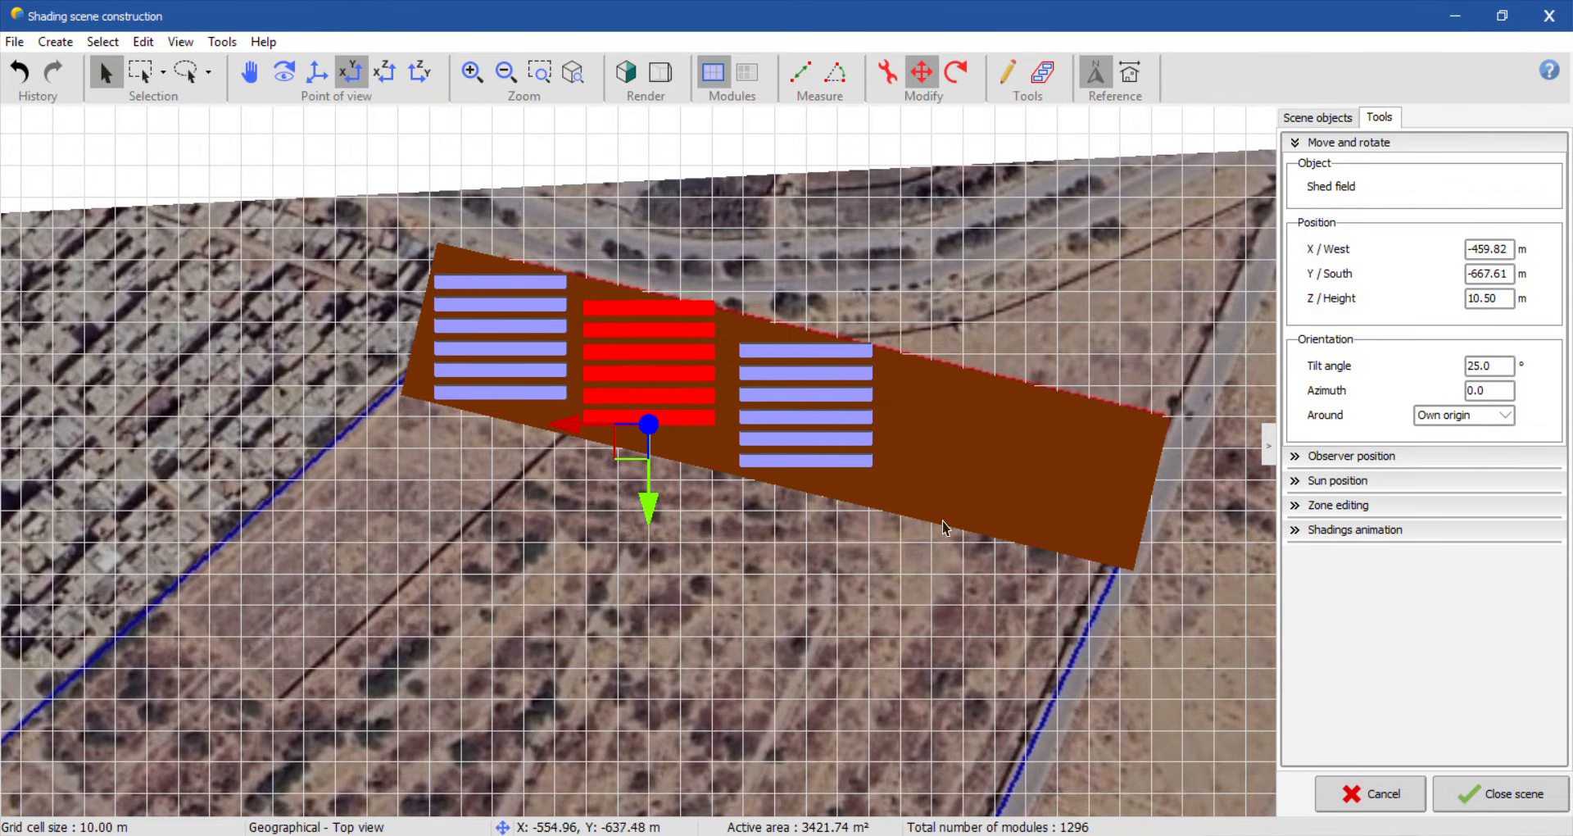
click(781, 464)
mouse_move(788, 485)
mouse_down()
mouse_move(771, 480)
mouse_move(786, 487)
mouse_up()
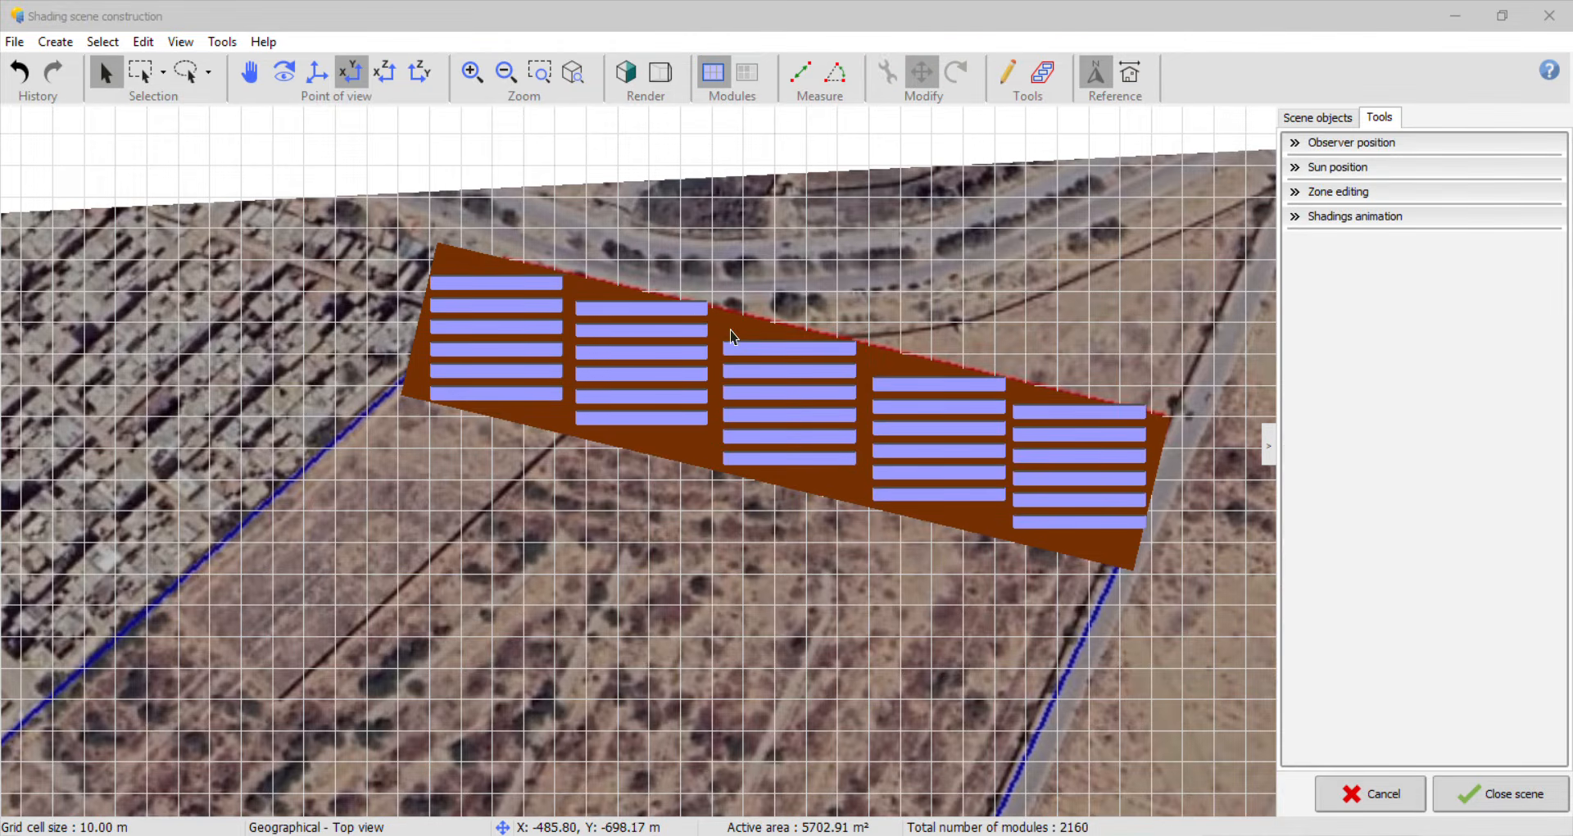
Step: Copy the westernmost rooftop shed field and place the copy on the ground area just south of the building, at about X -424 m, Y -629 m
scroll(732, 336, down, 3)
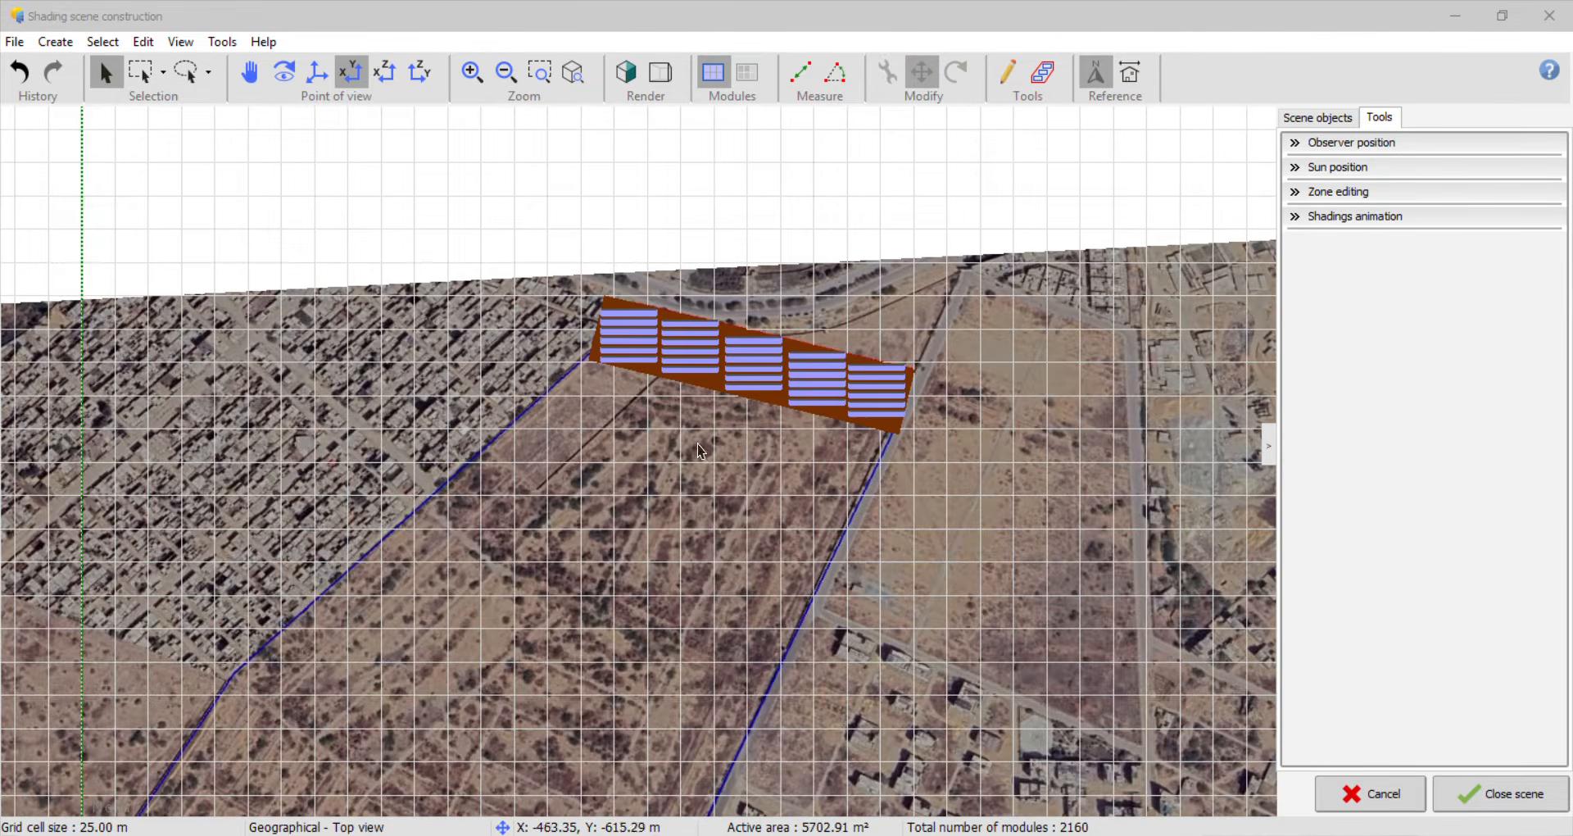
scroll(701, 451, up, 1)
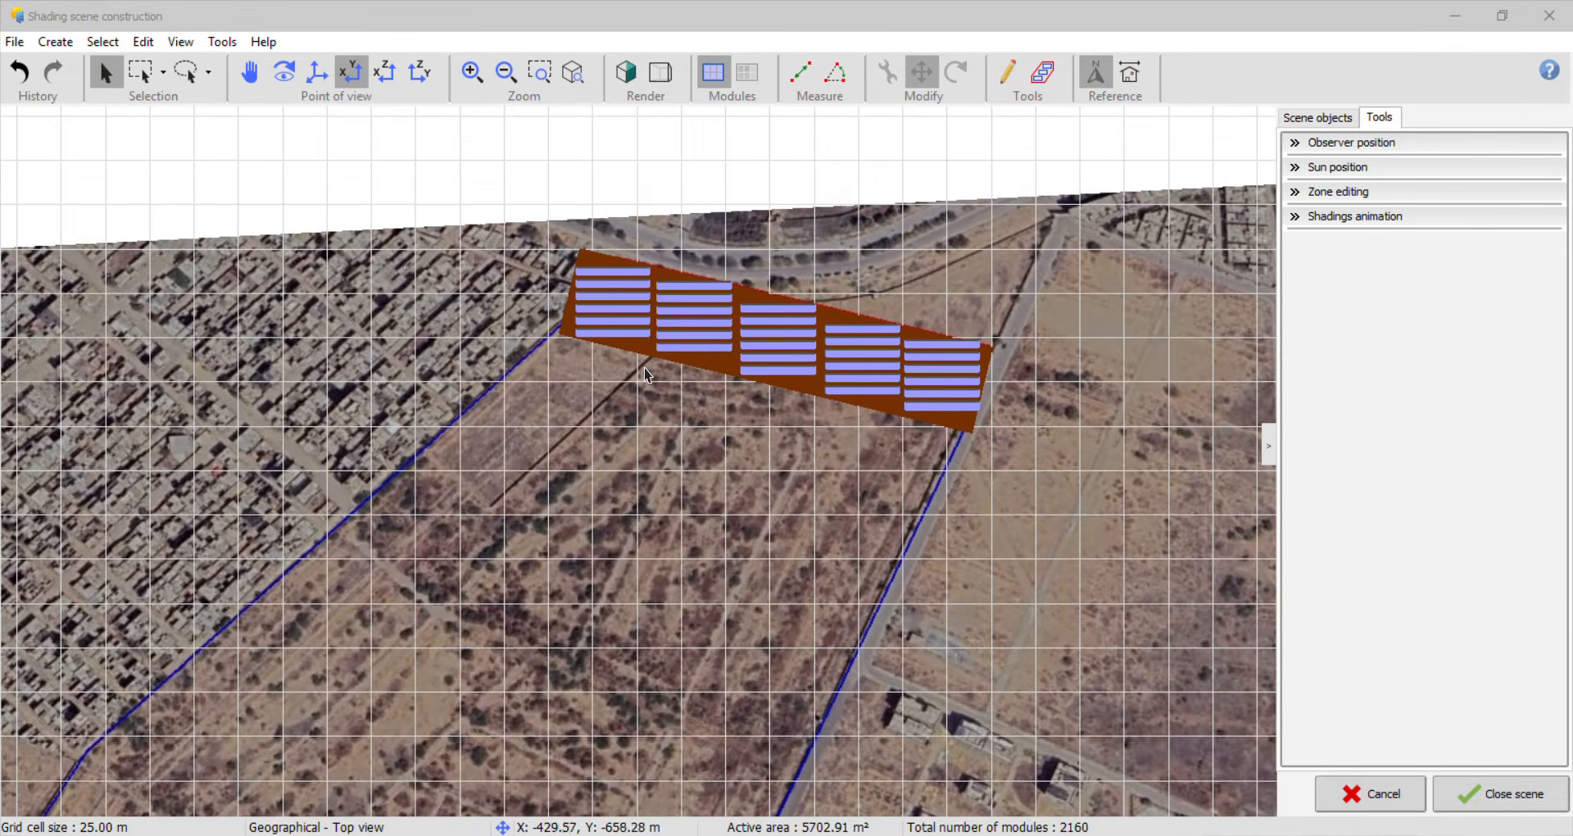
click(623, 343)
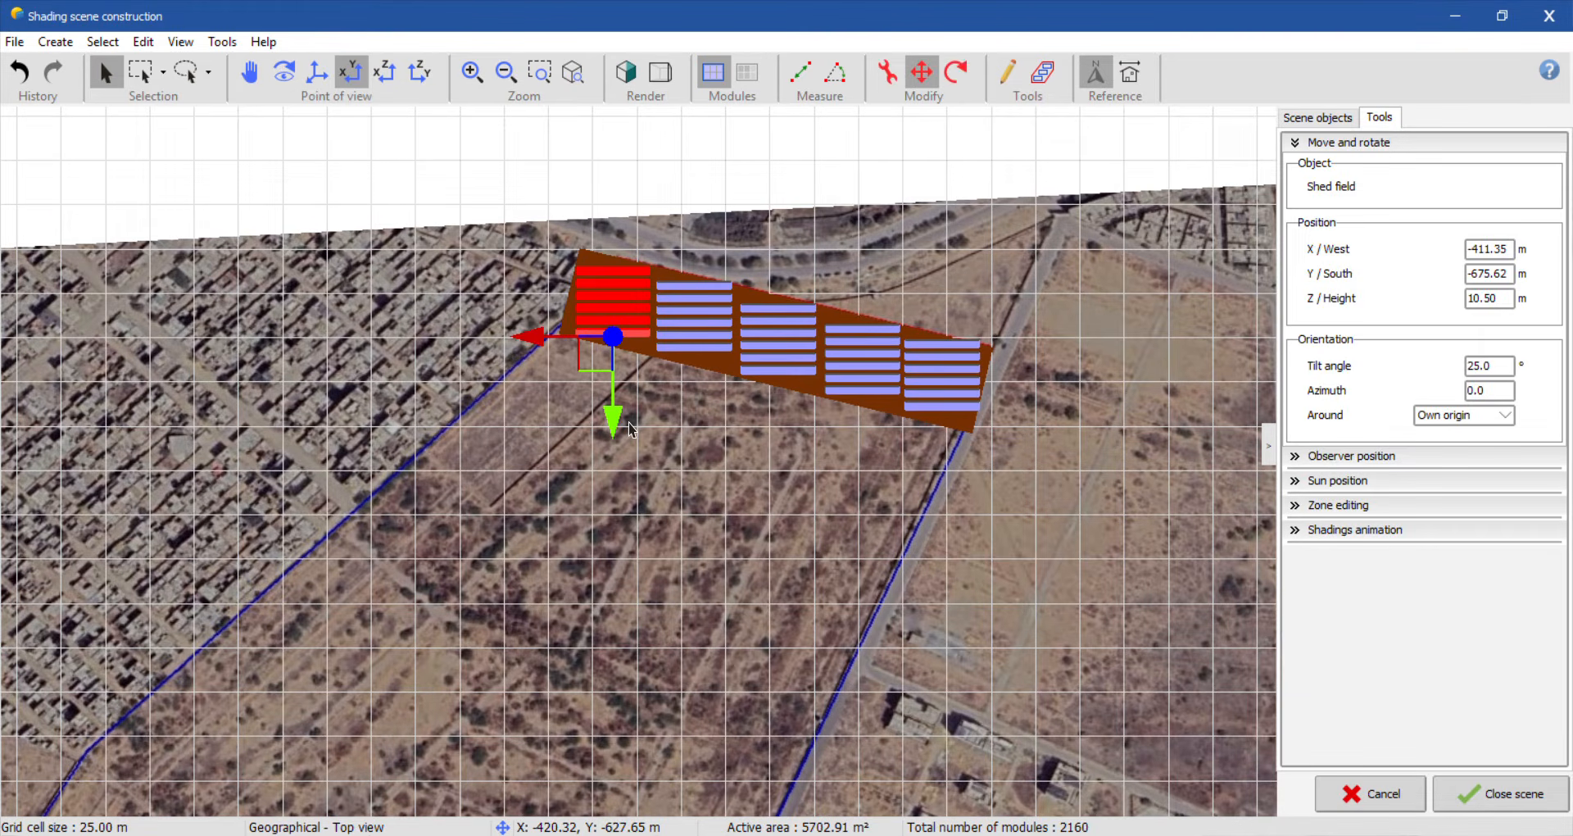
key(ctrl+v)
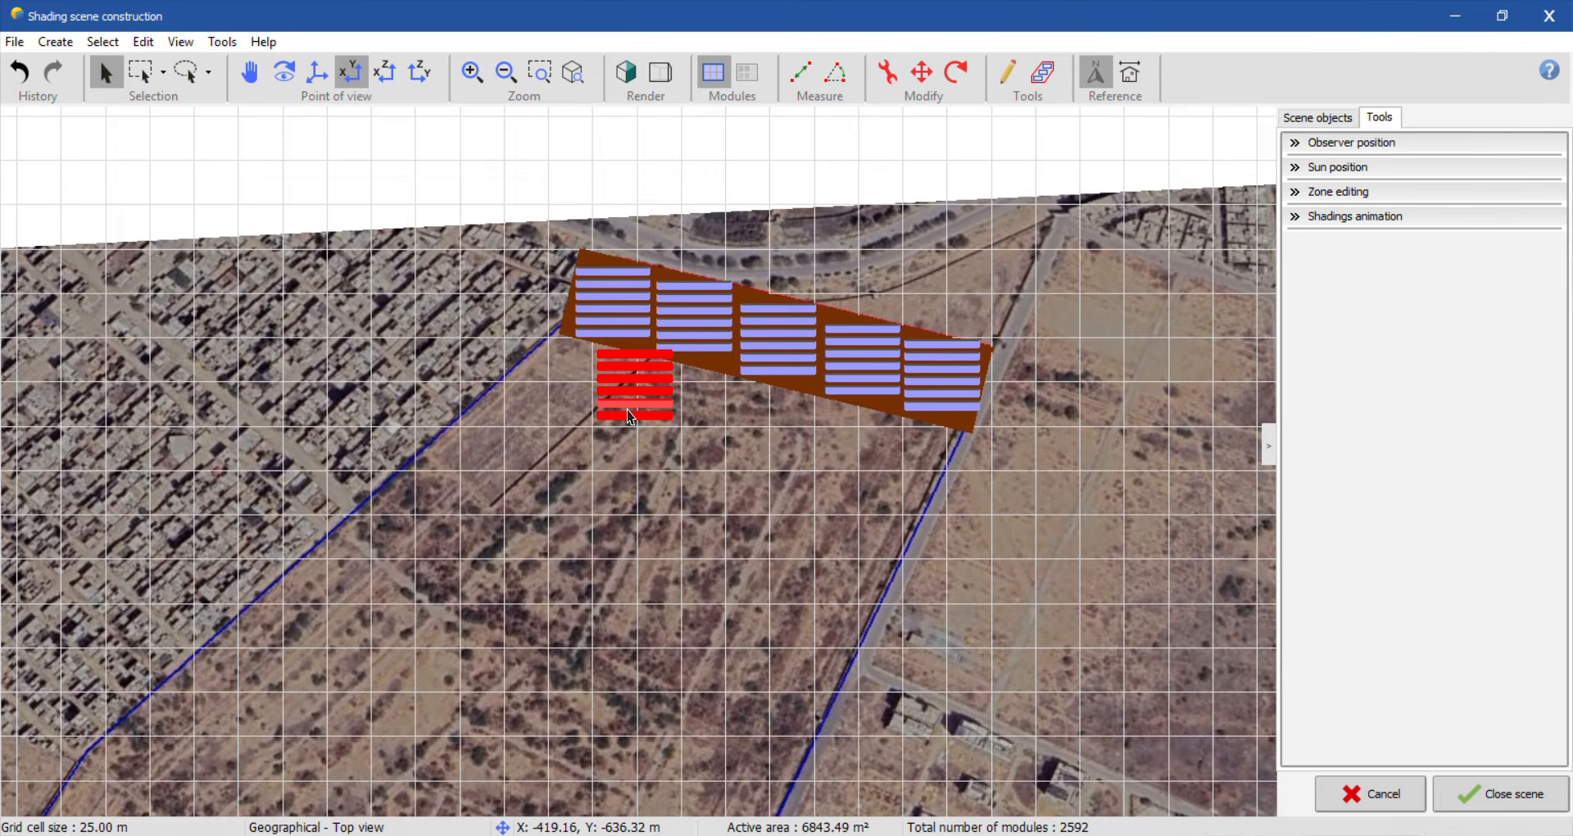
double_click(632, 422)
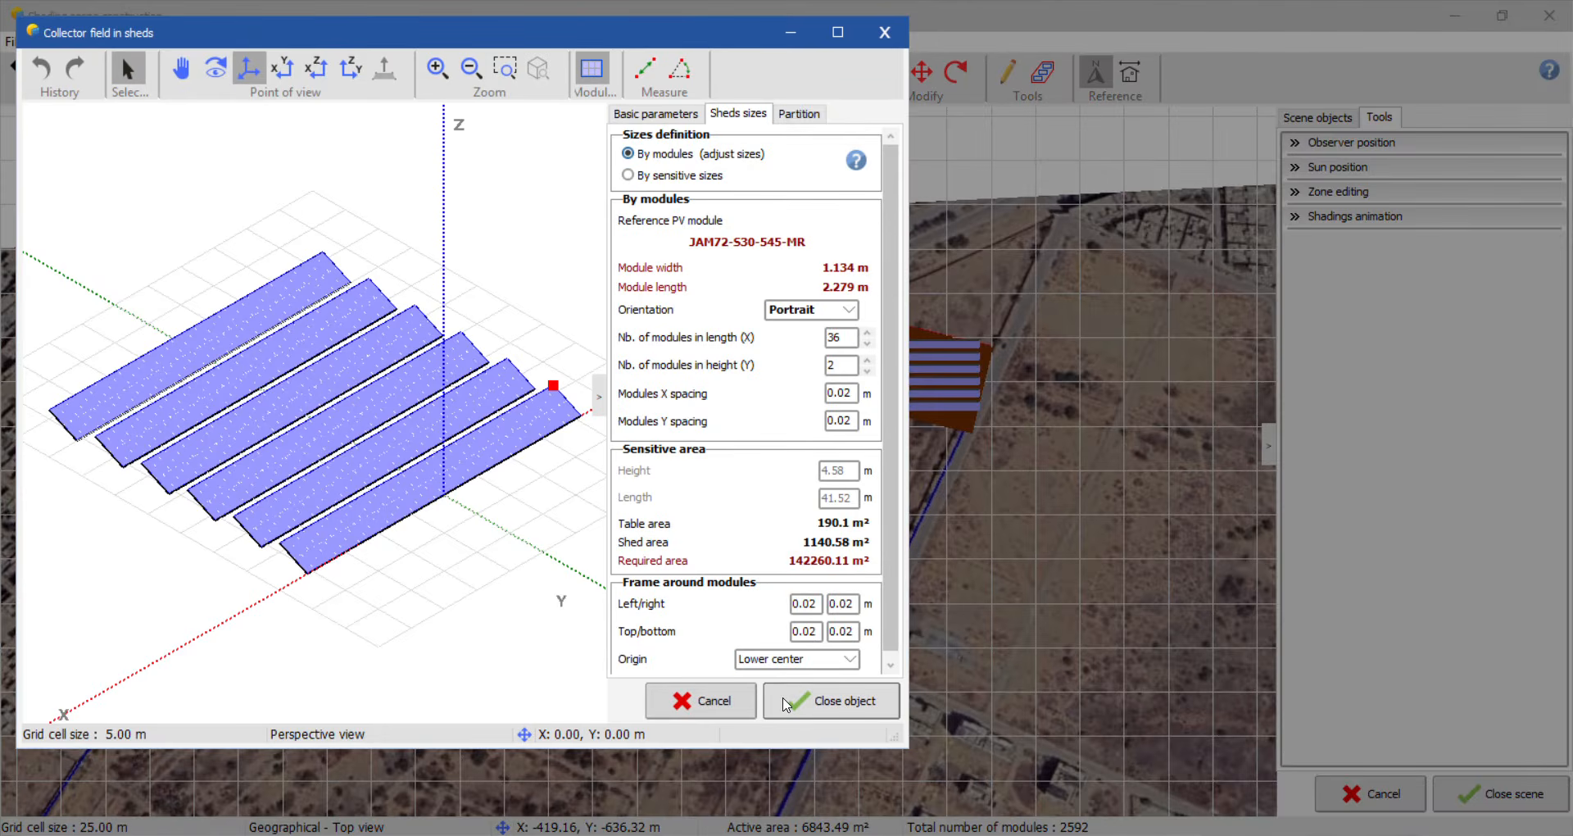
click(832, 699)
Step: Set the copied shed field's height to 0 m and move it southwest to about X -370 m, Y -611 m
click(922, 72)
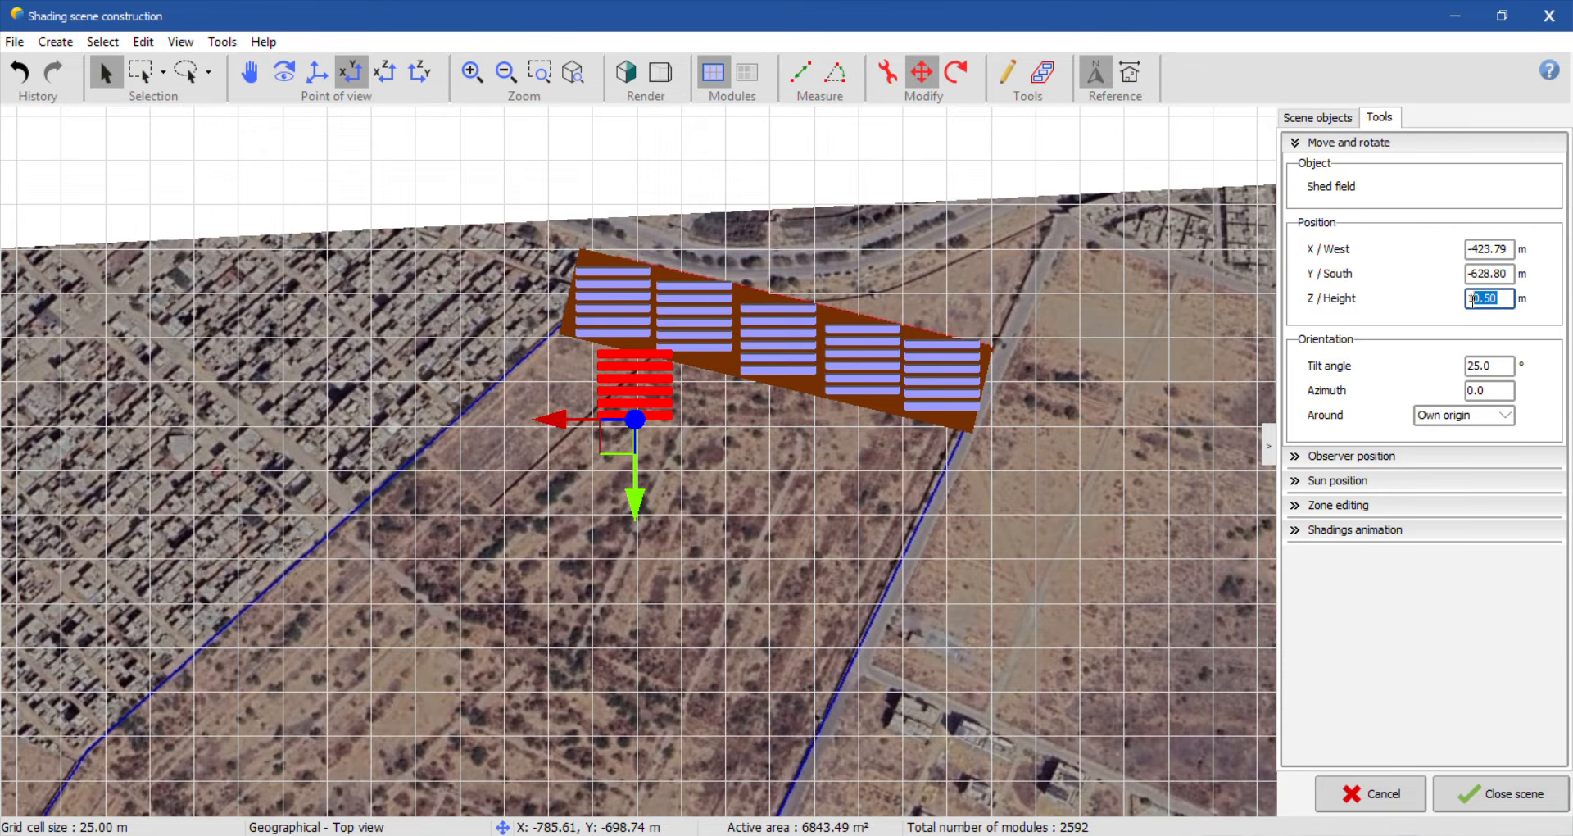
text(0)
key(Return)
drag(613, 444, 517, 476)
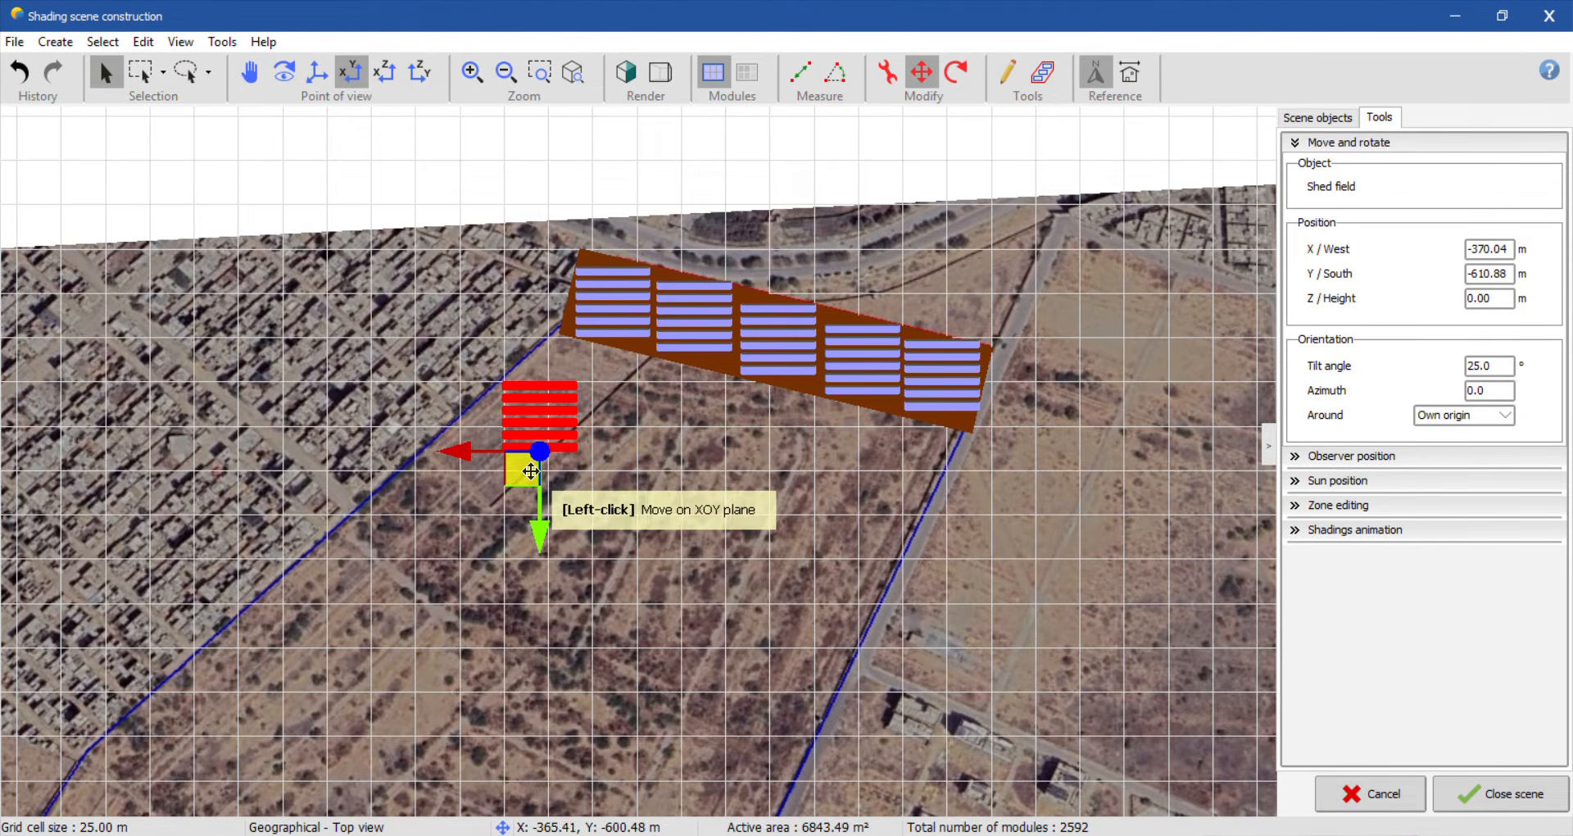
Step: Set the ground shed field to 16 sheds with 80 modules in length (X)
double_click(547, 432)
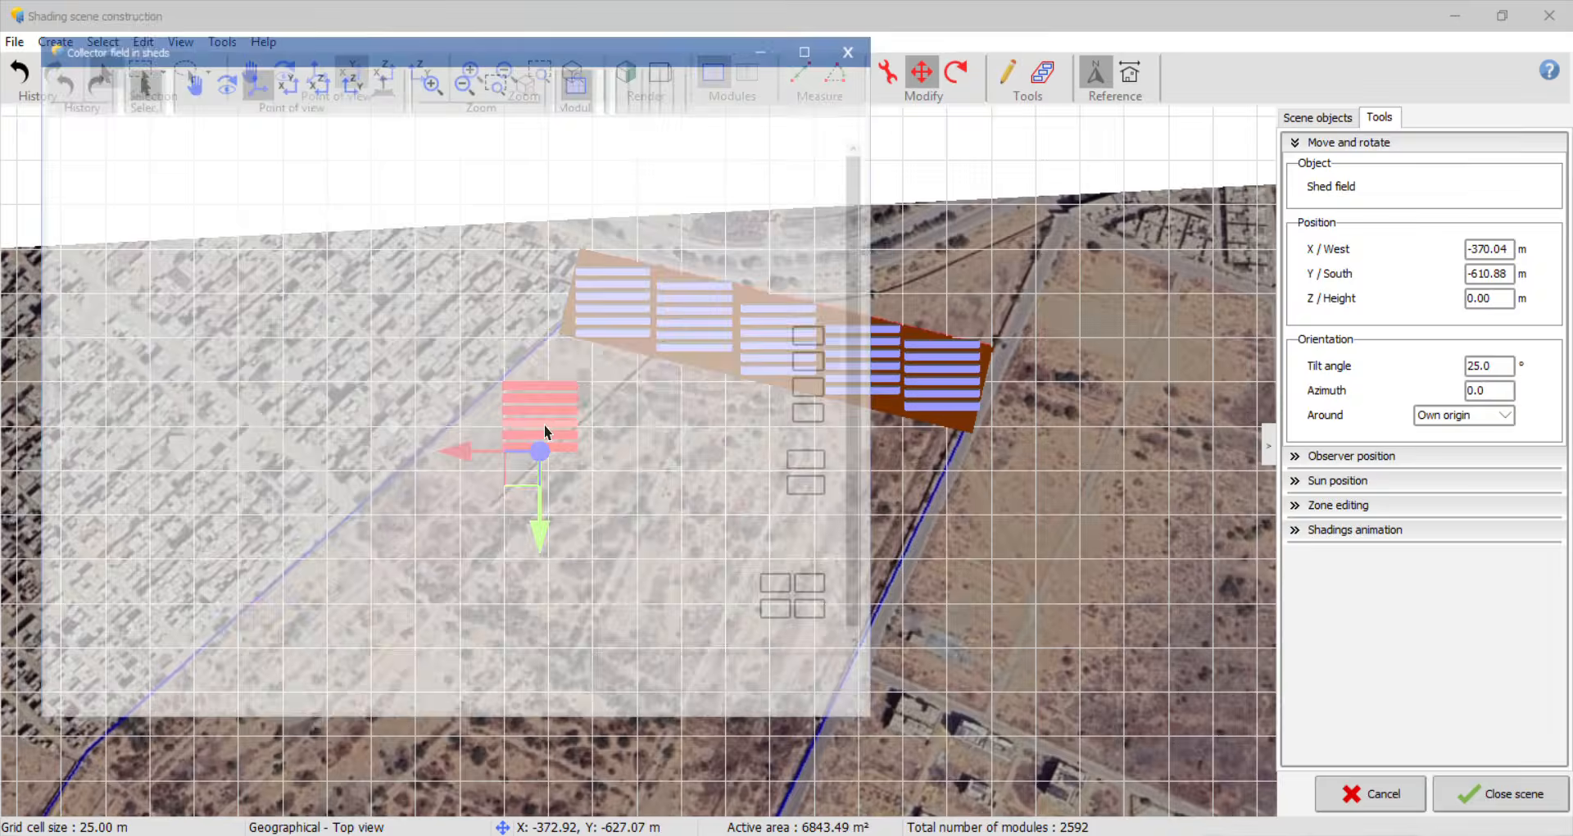
click(667, 117)
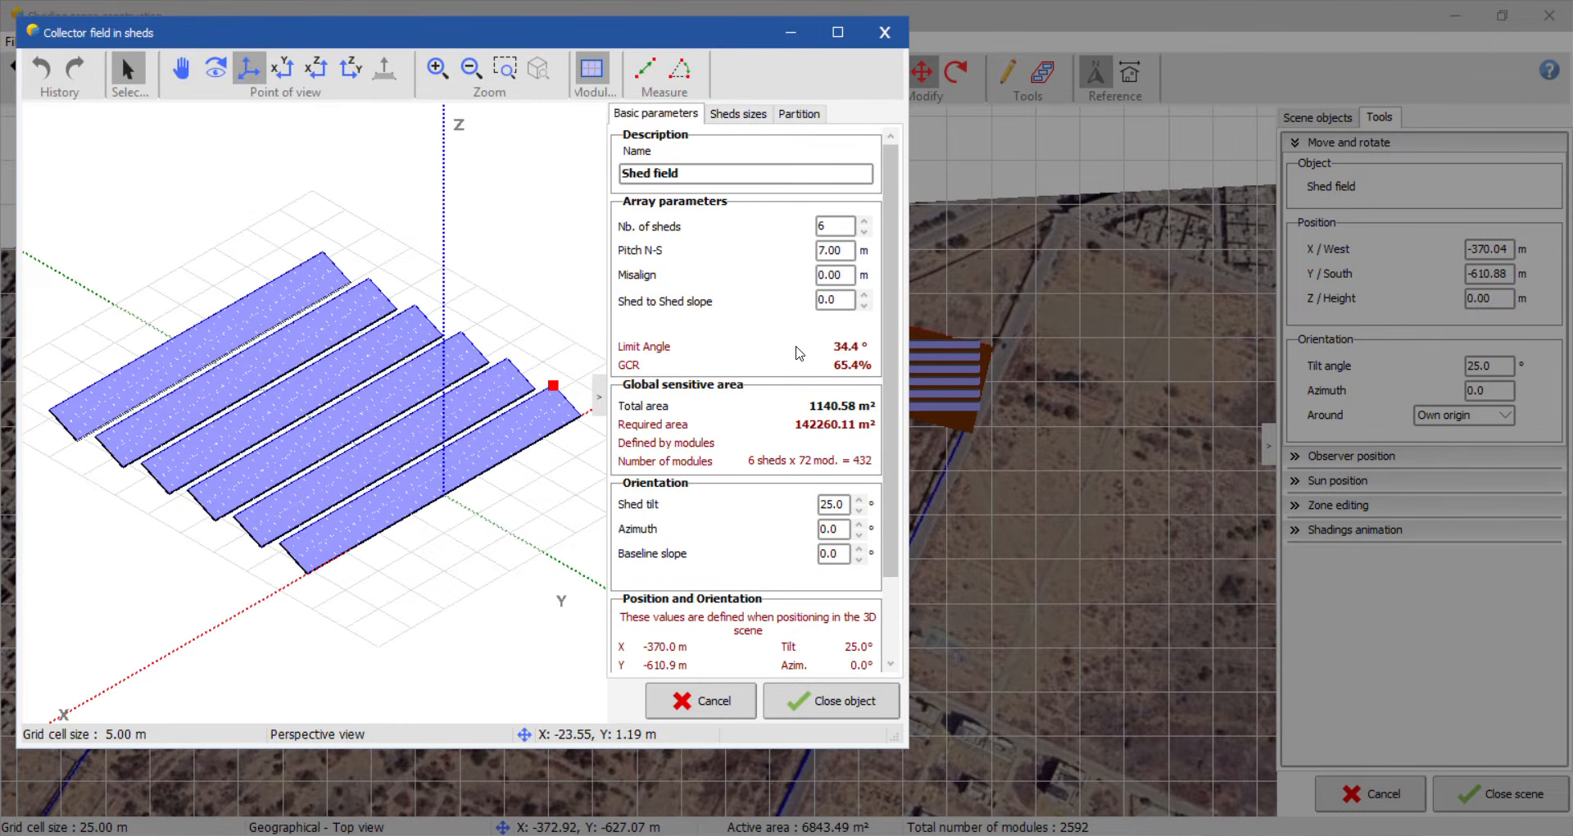
click(864, 222)
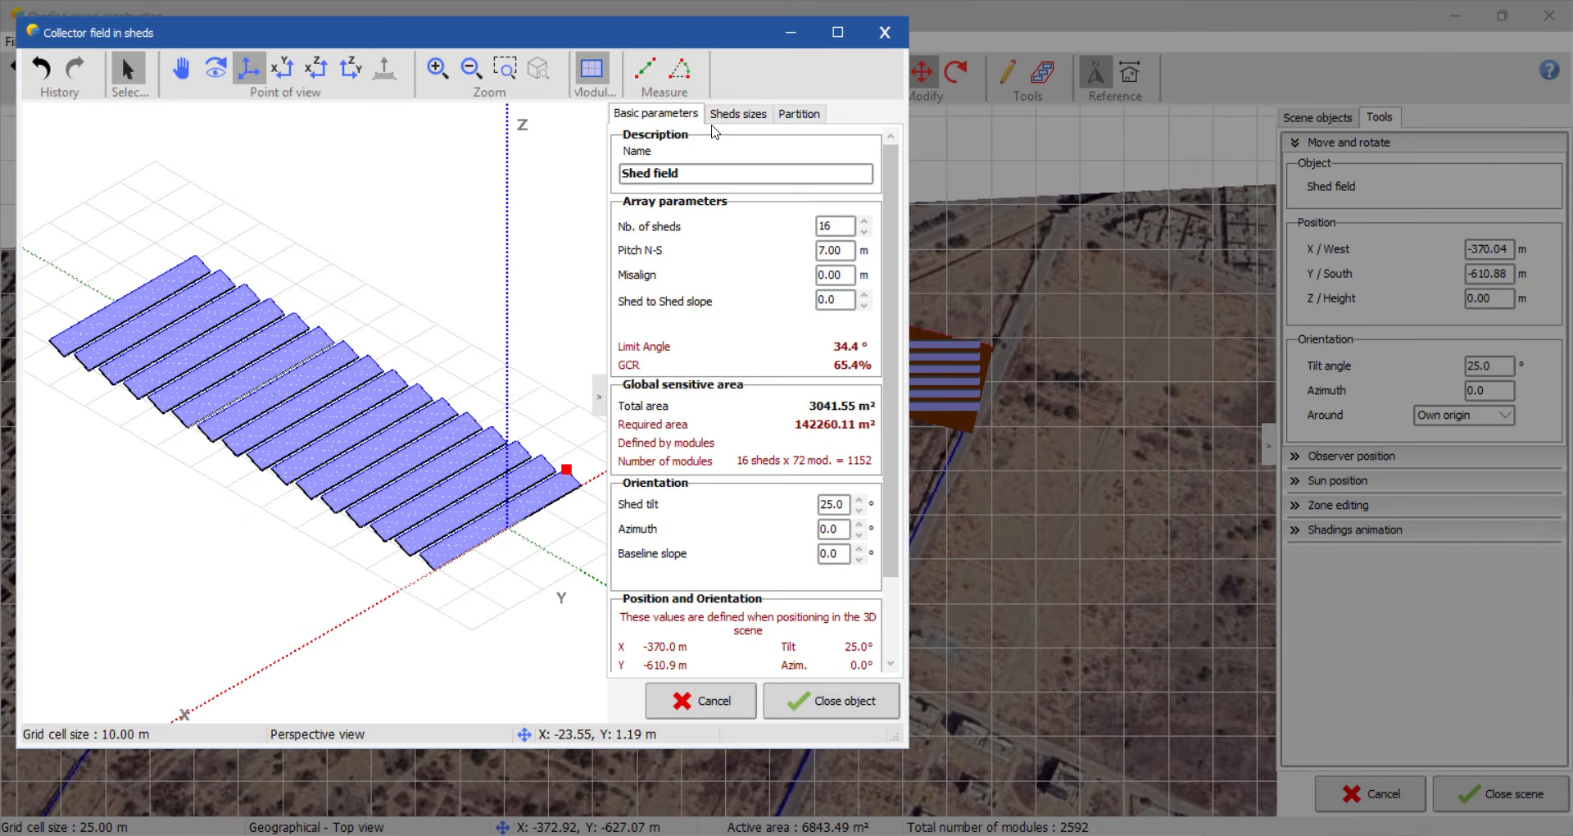
click(737, 114)
double_click(848, 337)
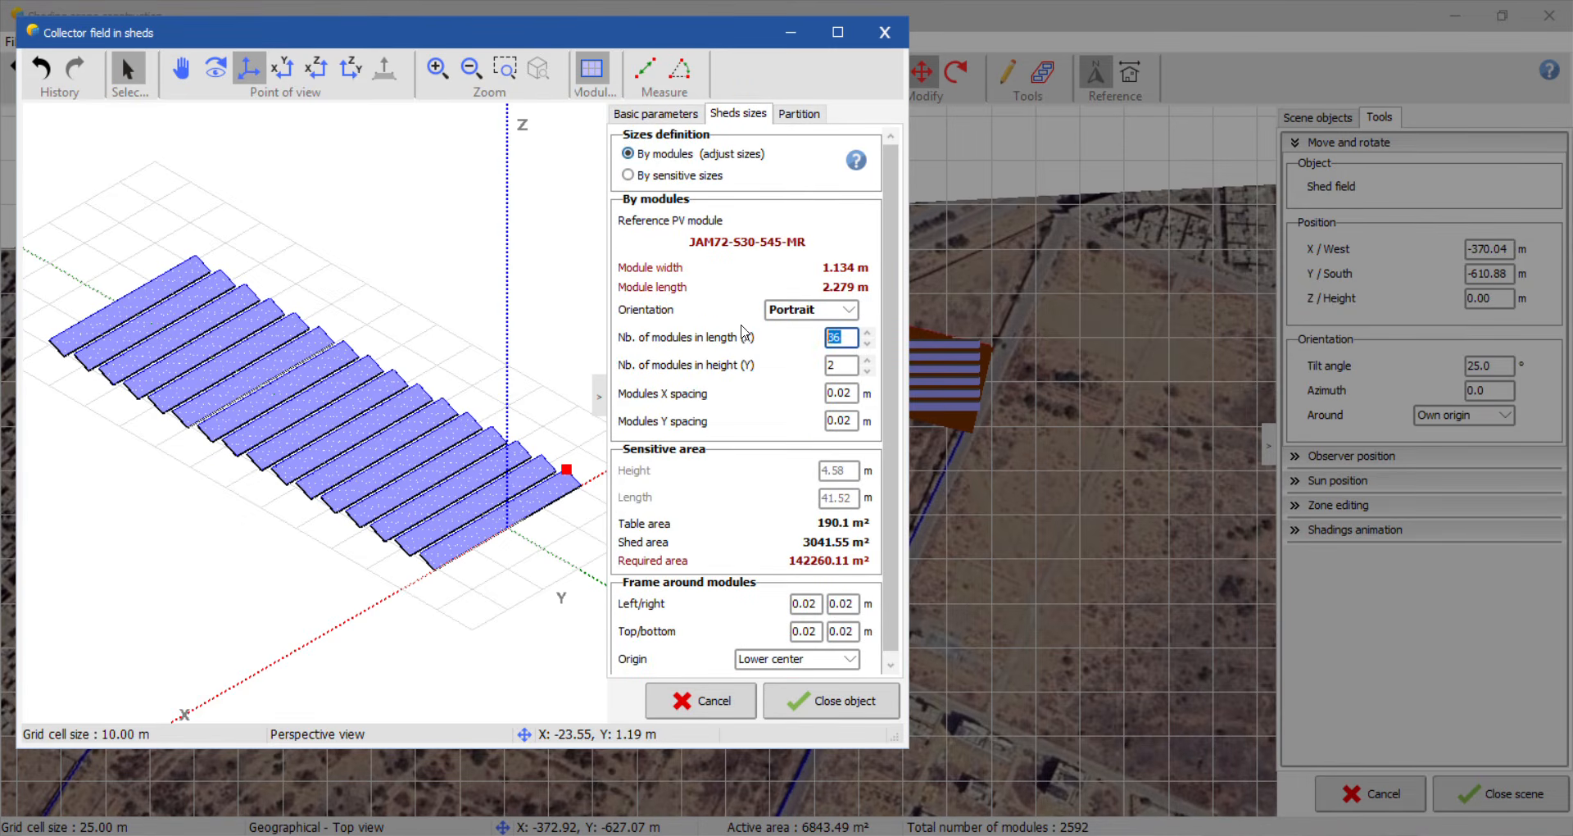
text(5)
text(80)
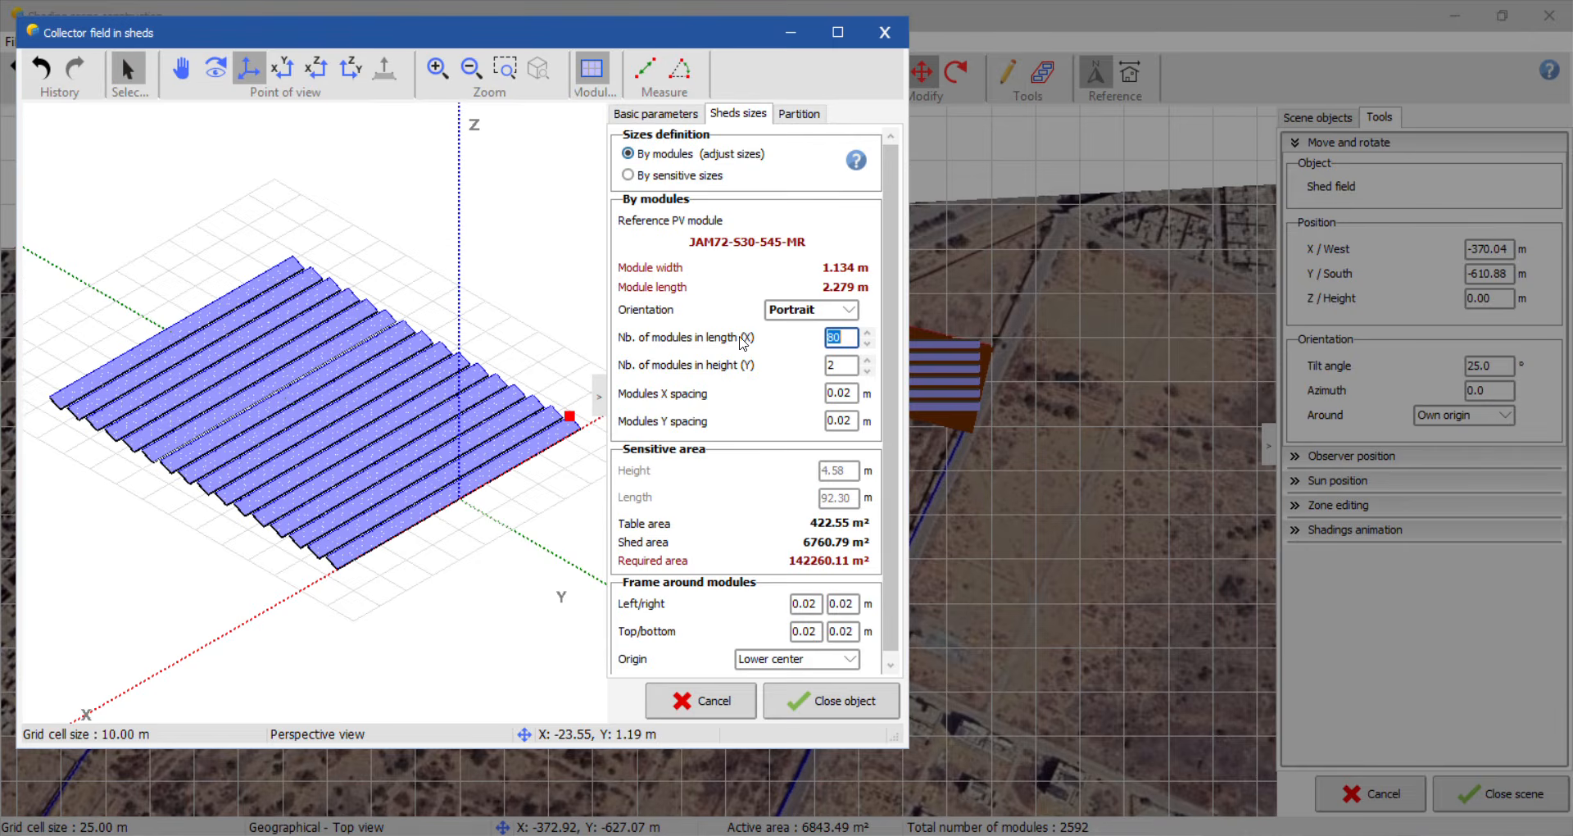
click(879, 715)
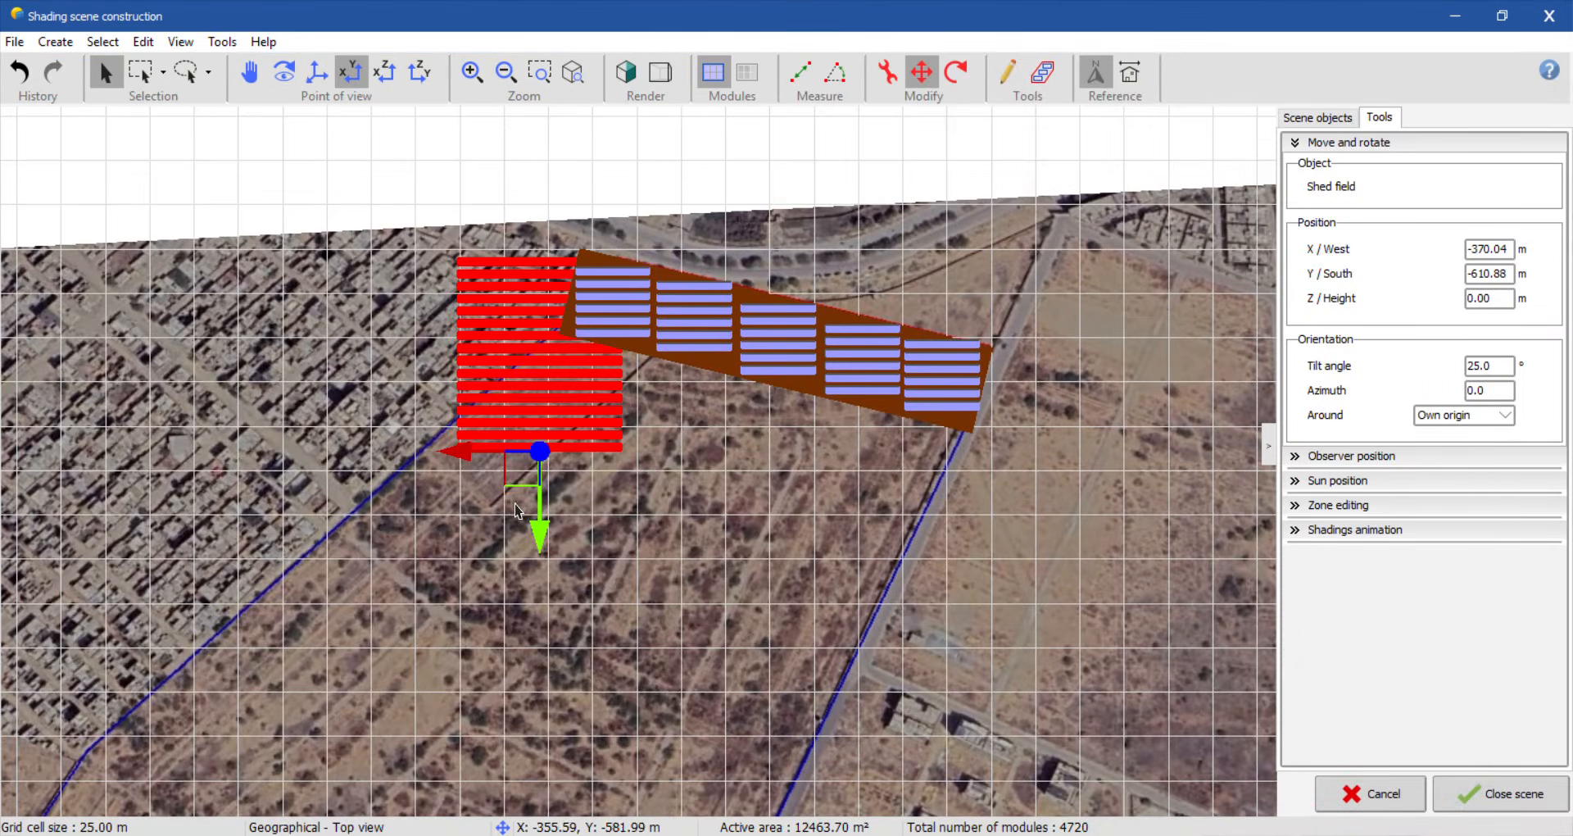
Step: Move the ground shed field south of the building and inside the site boundary, to about X -394 m, Y -539 m
drag(527, 471, 568, 602)
scroll(537, 505, down, 3)
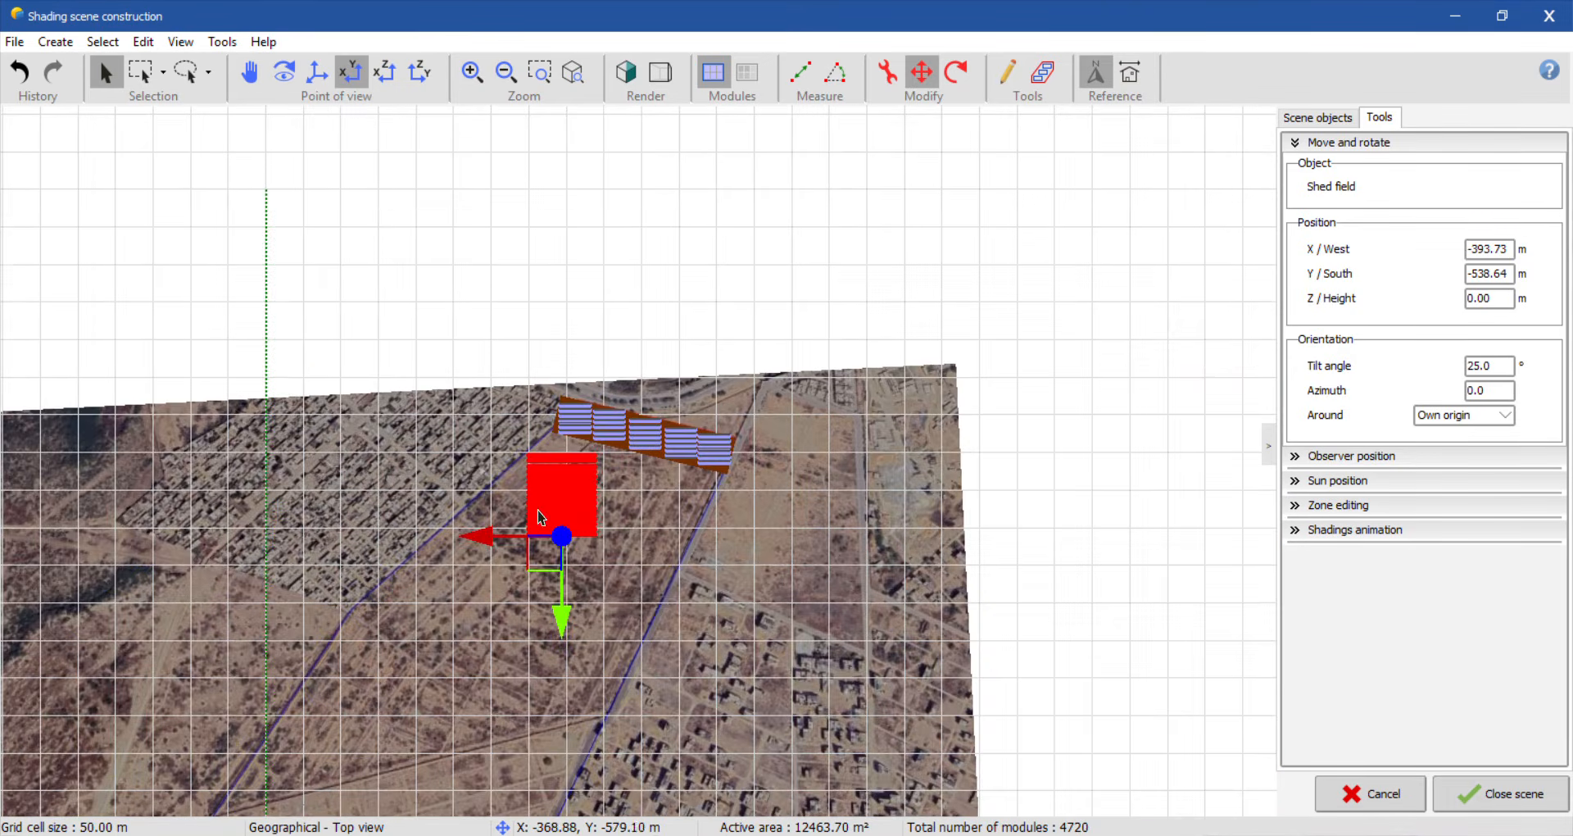
scroll(527, 548, up, 2)
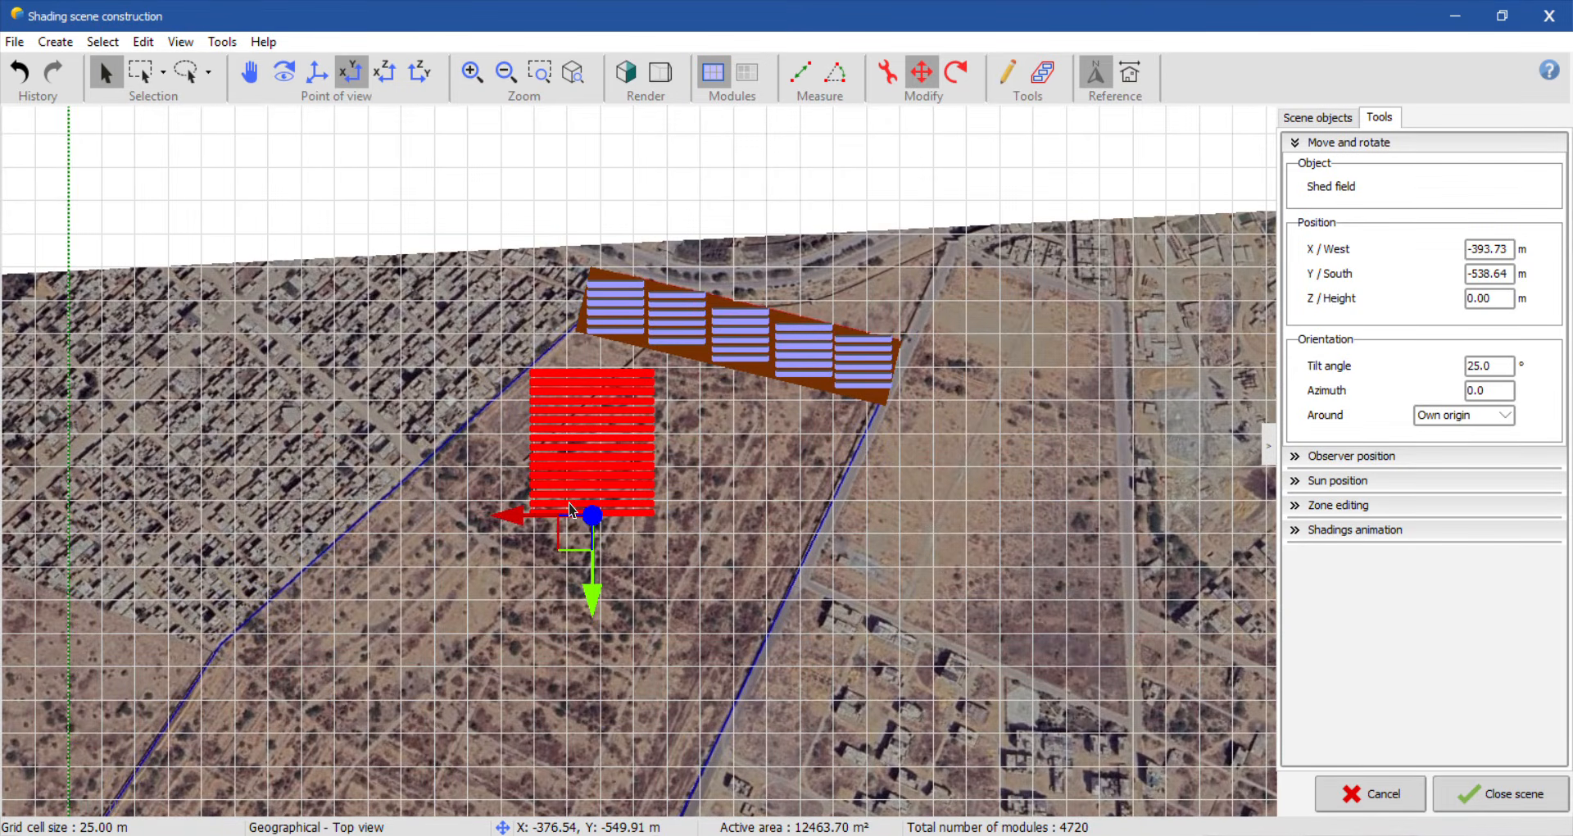
Step: Set the ground shed field to 50 sheds with 100 modules in length (X)
double_click(571, 510)
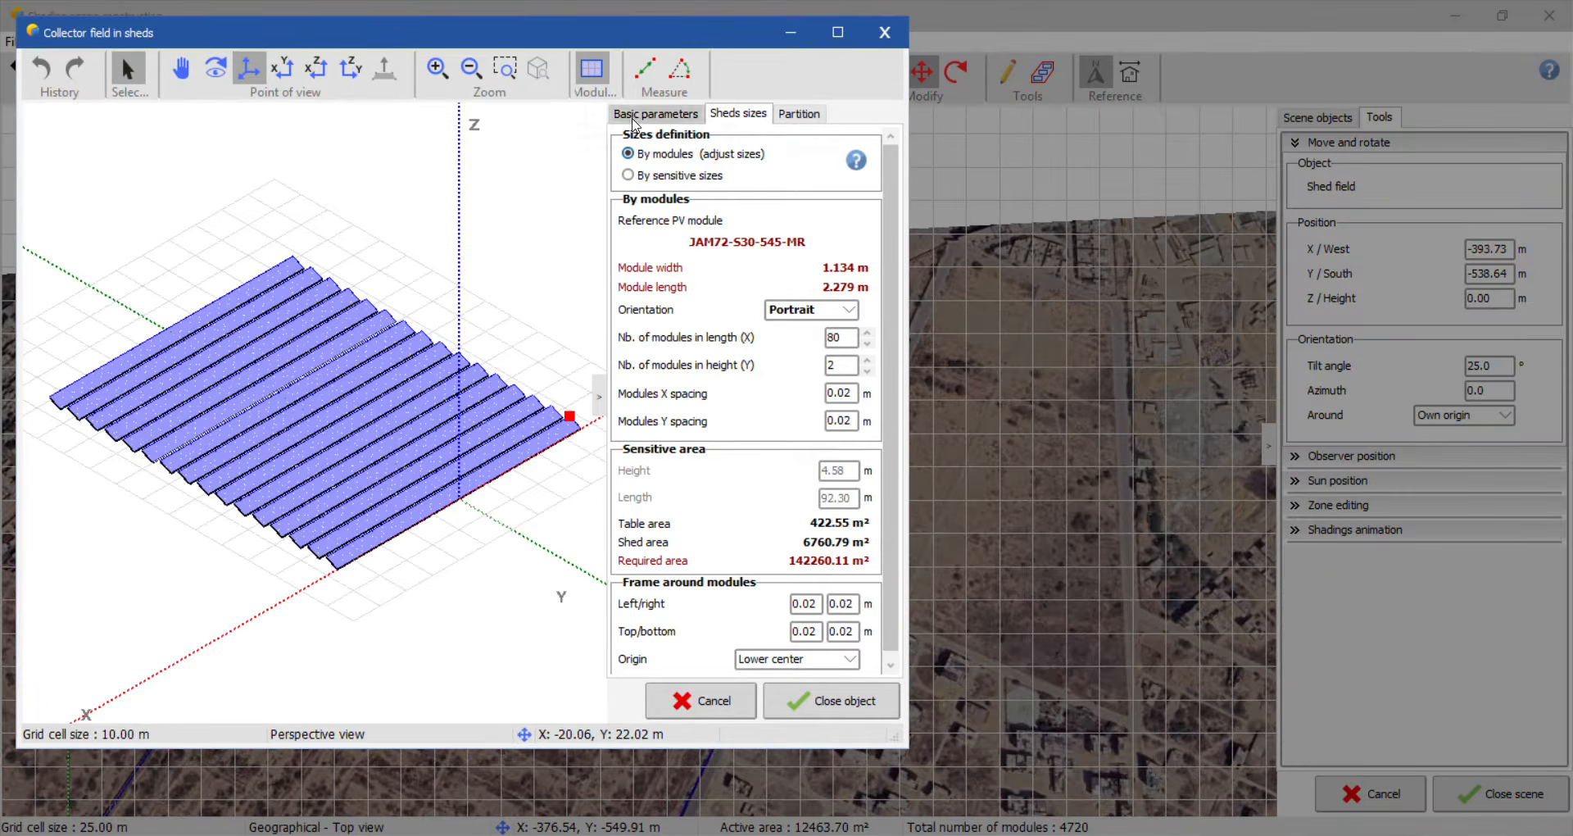
click(633, 119)
drag(834, 225, 769, 213)
text(50)
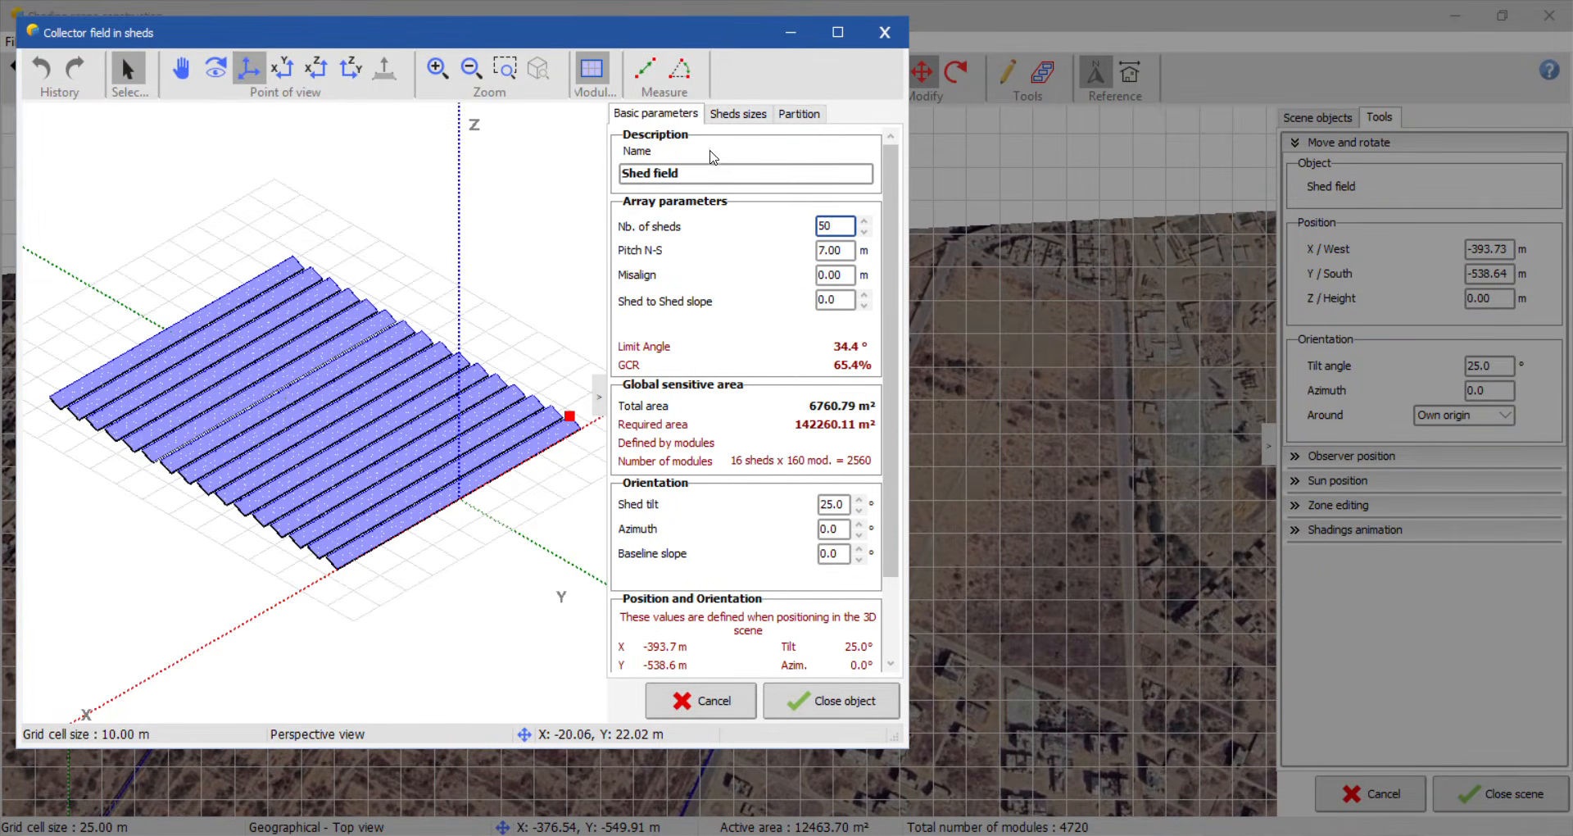
click(726, 121)
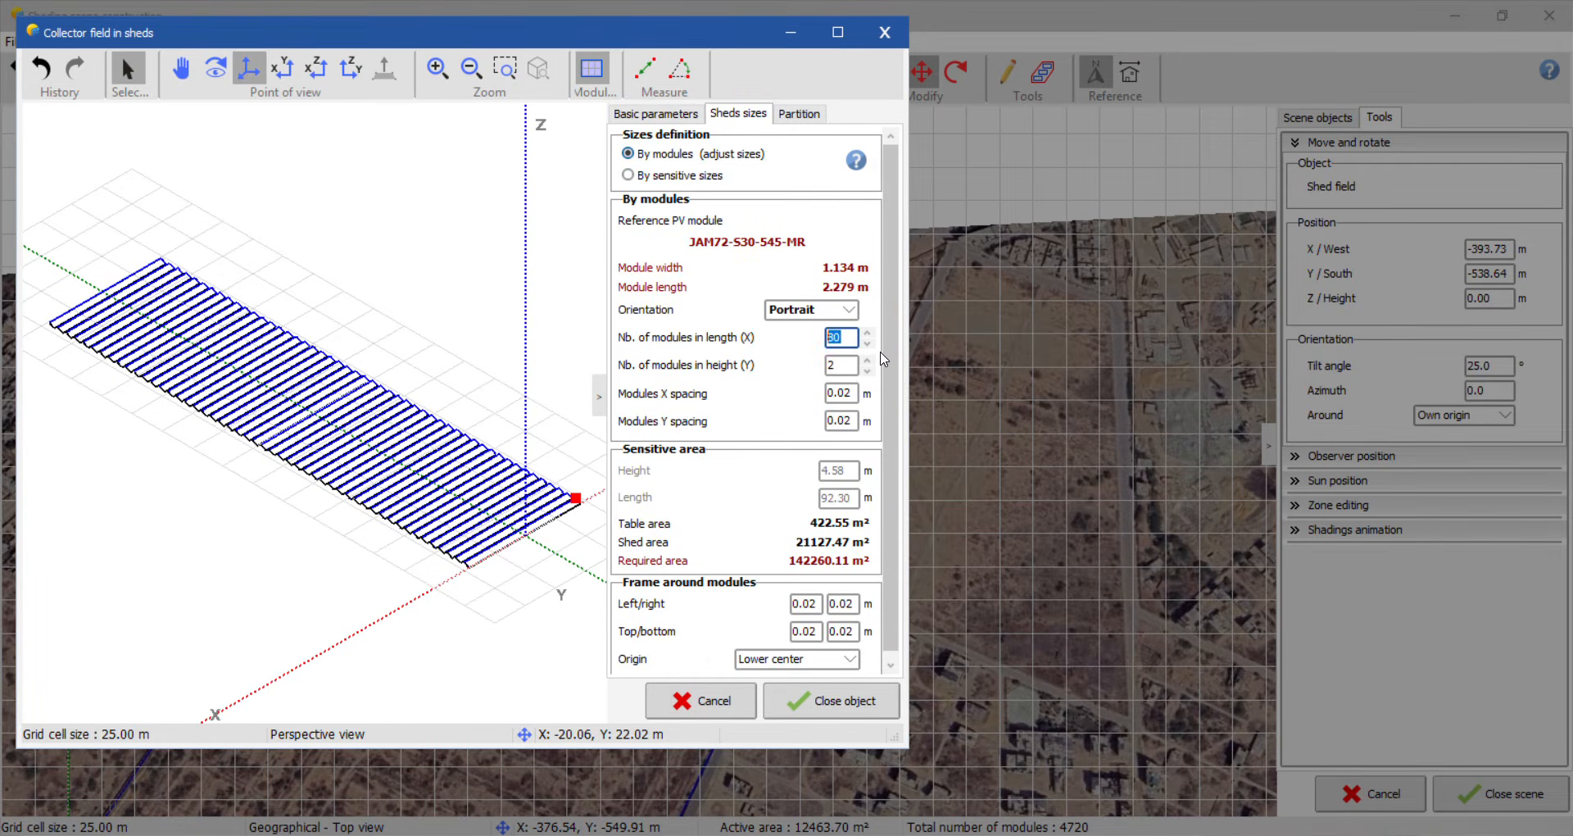
text(100)
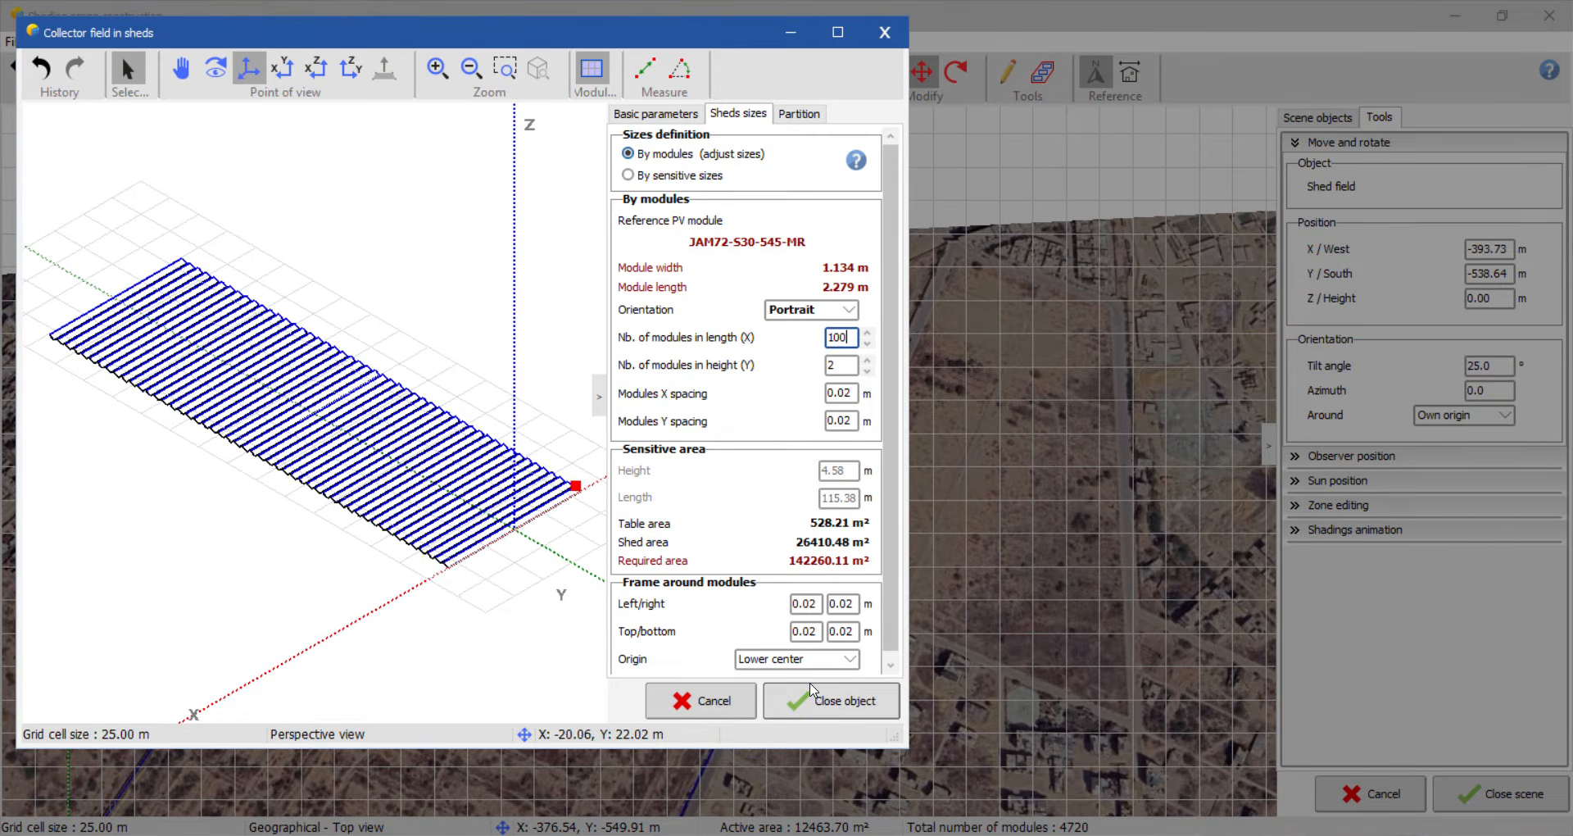
click(812, 691)
Step: Move the enlarged ground shed field south, clear of the building, to about X -394 m, Y -295 m
scroll(689, 394, down, 3)
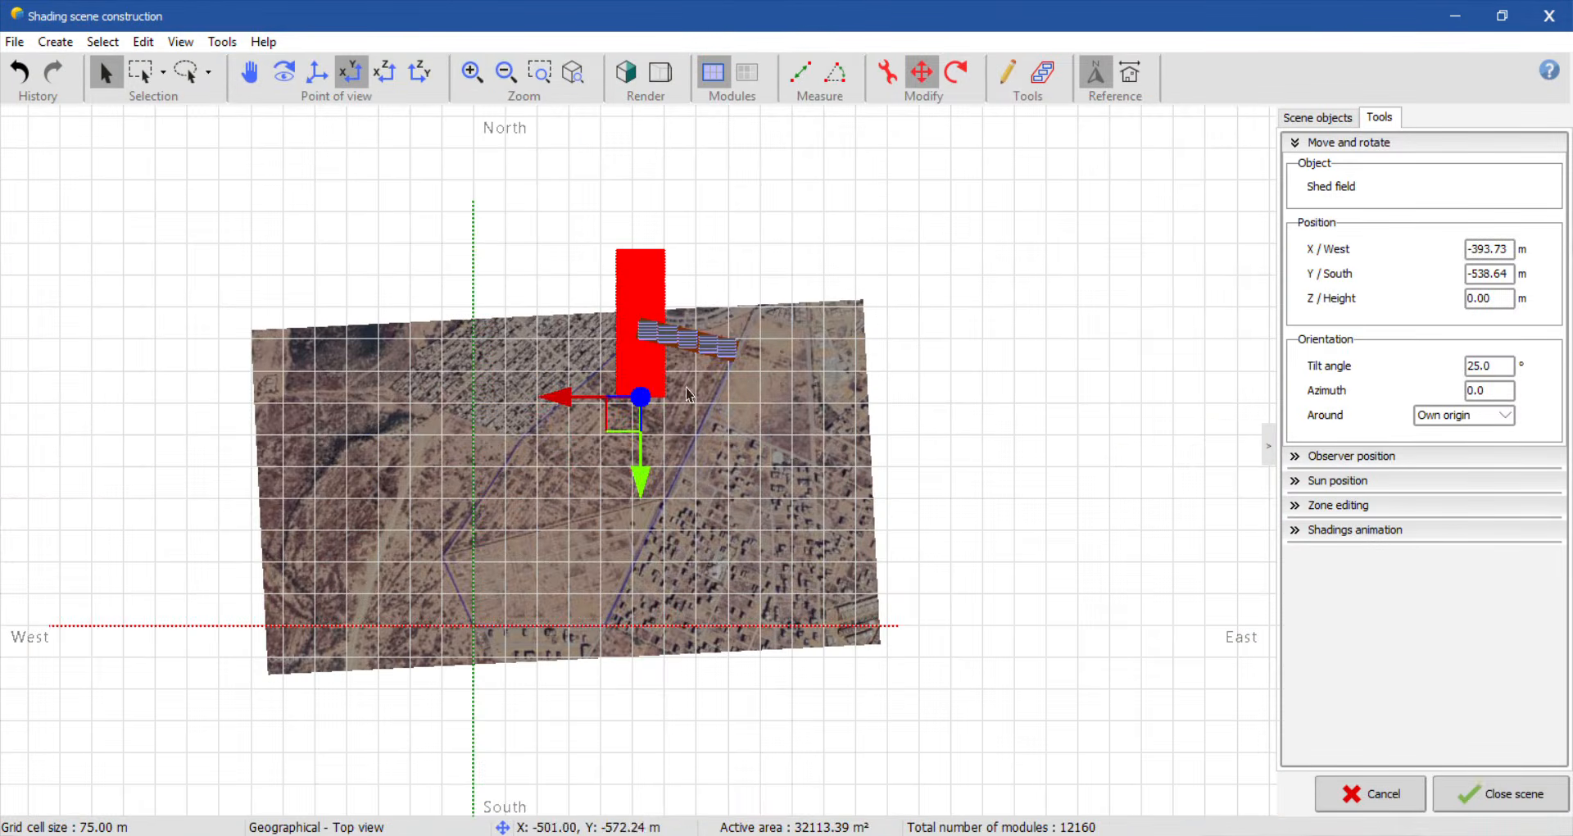
scroll(688, 394, up, 1)
drag(606, 416, 602, 591)
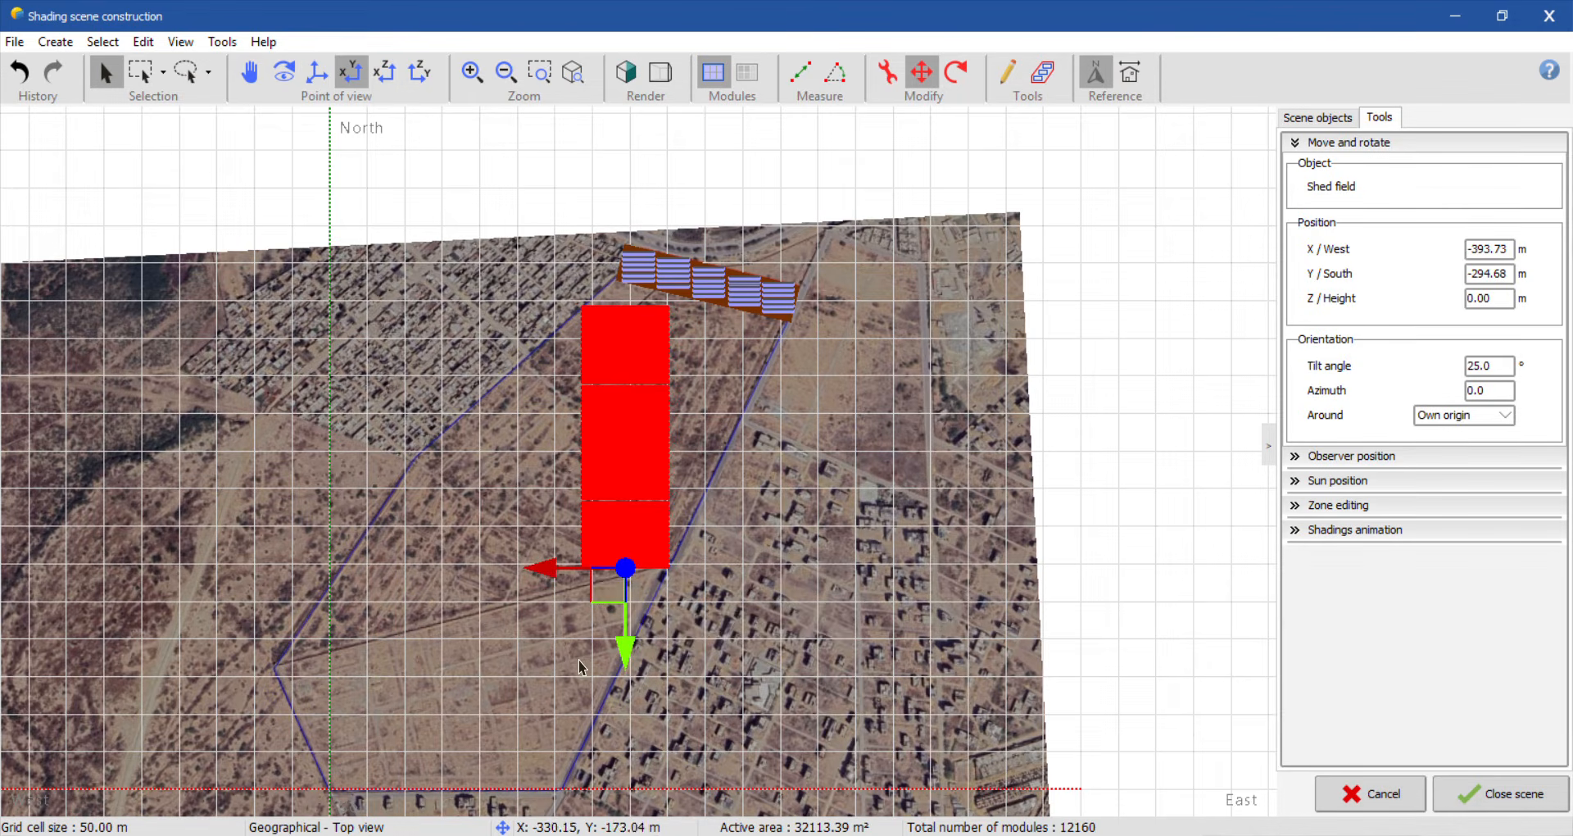
Step: Paste a copy of the ground shed field and place it to the west of the original, at about X -269 m, Y -181 m
key(ctrl+v)
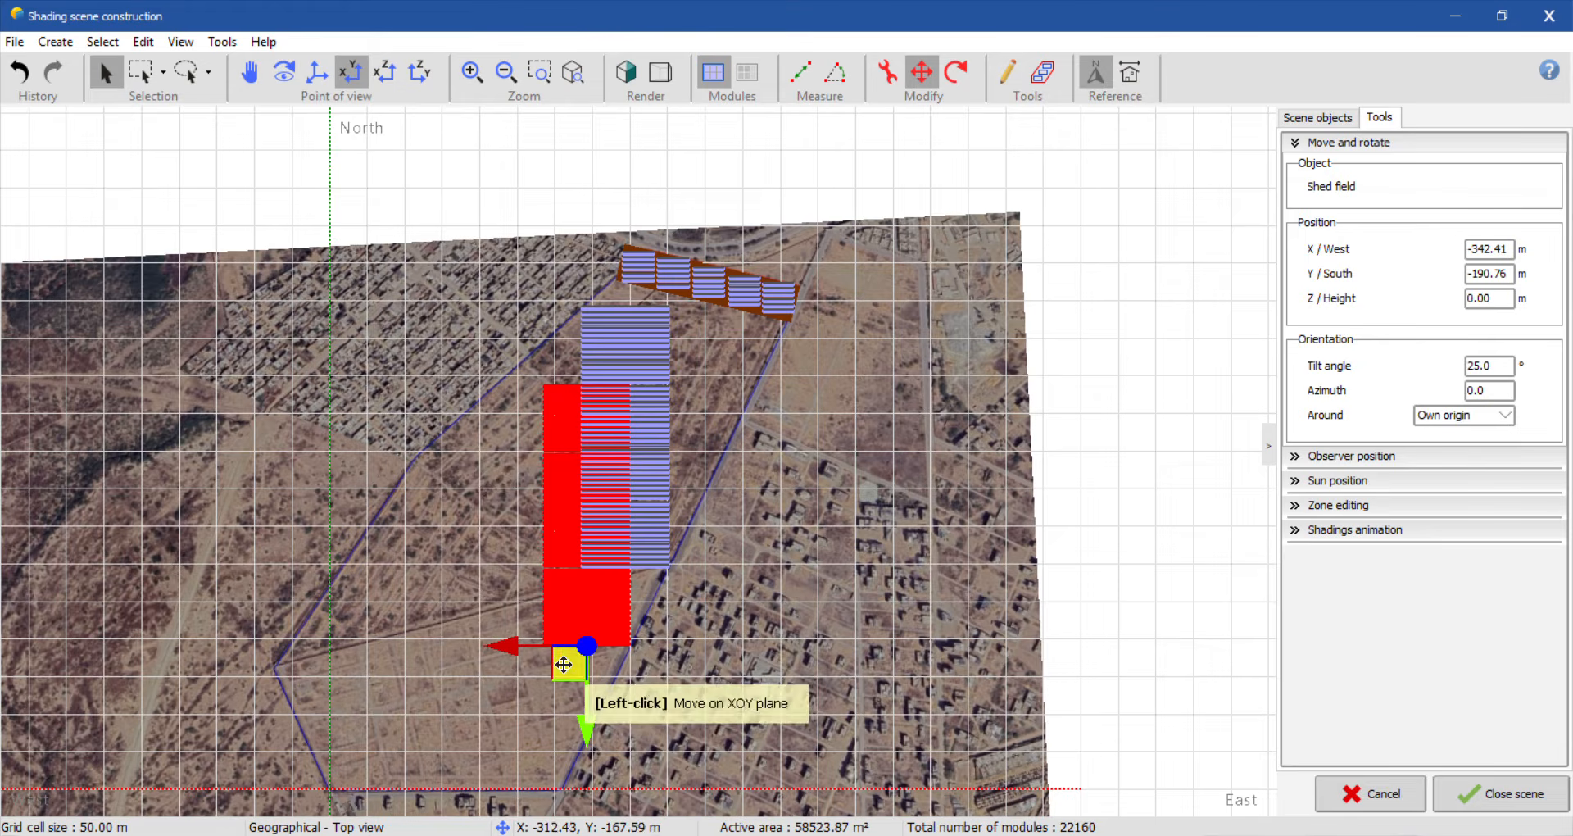
drag(563, 658, 508, 673)
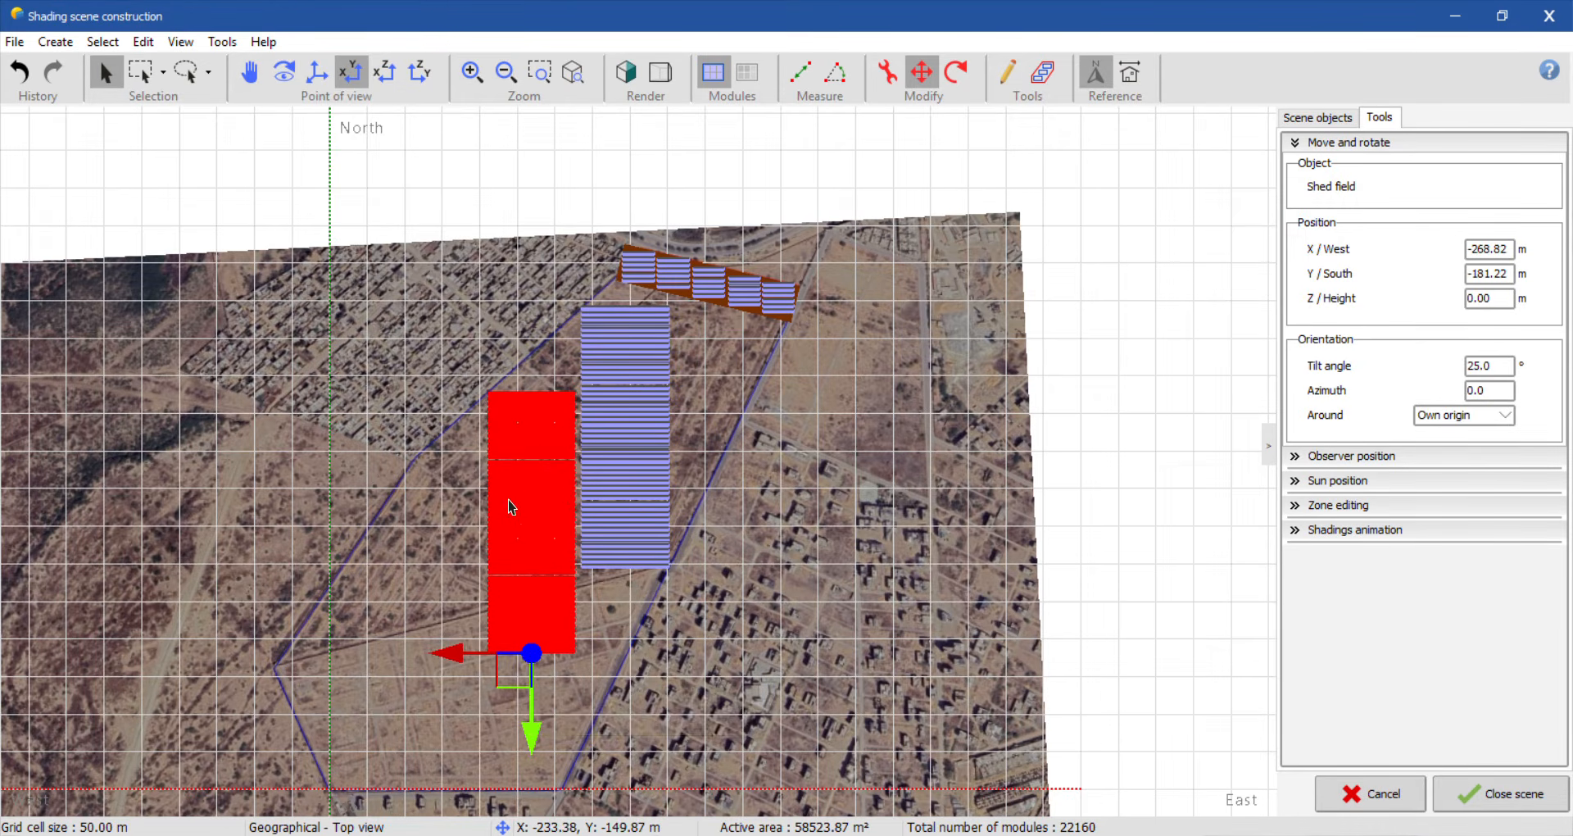
scroll(521, 503, down, 1)
scroll(464, 711, up, 3)
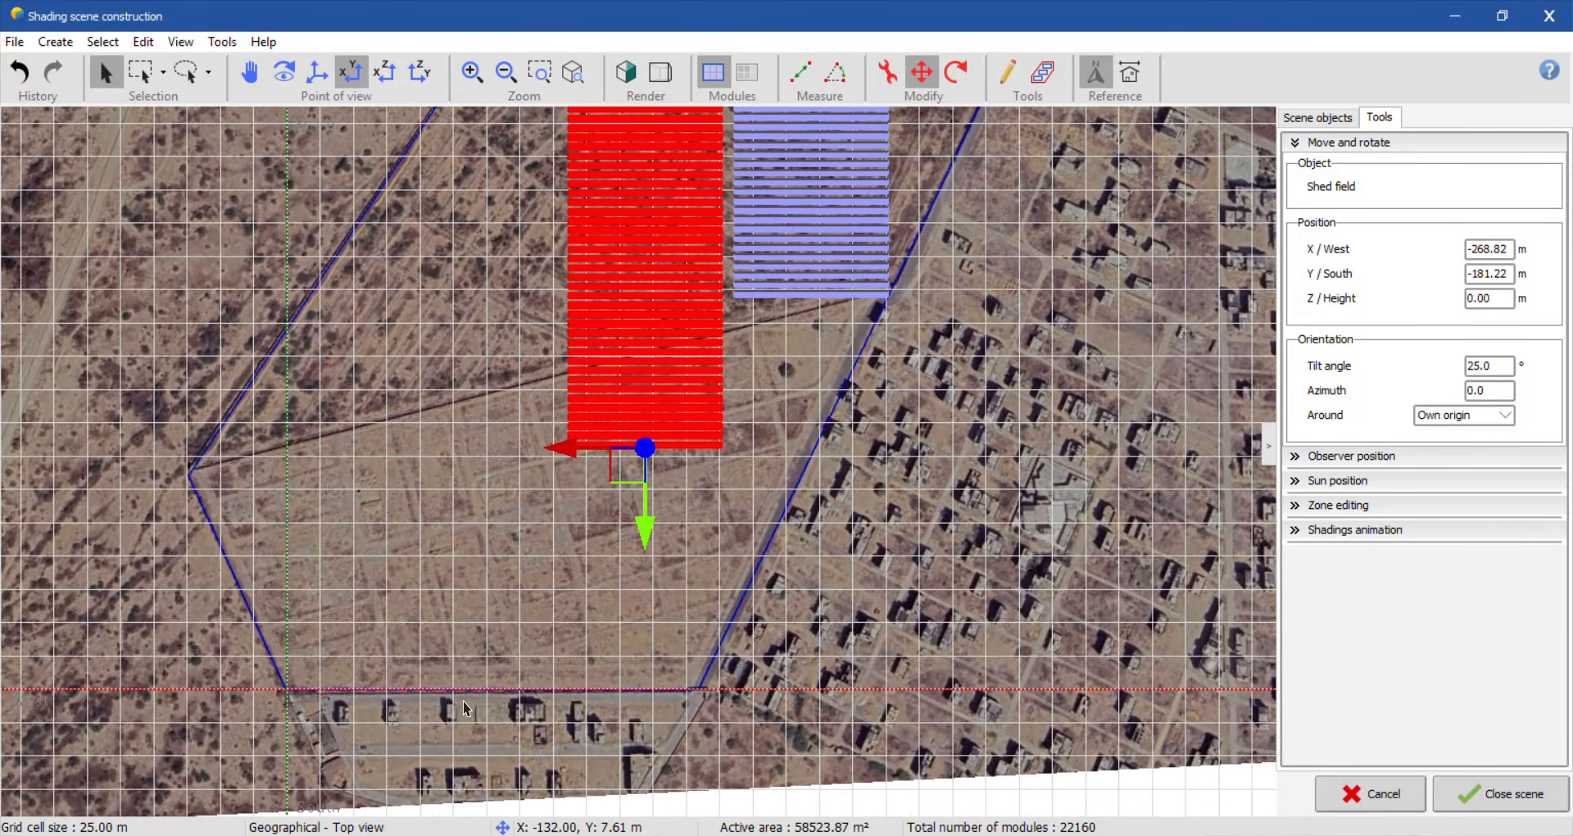
Step: Examine the small shed fields along the eastern site boundary, checking them with and without the rendered surfaces
scroll(647, 627, down, 2)
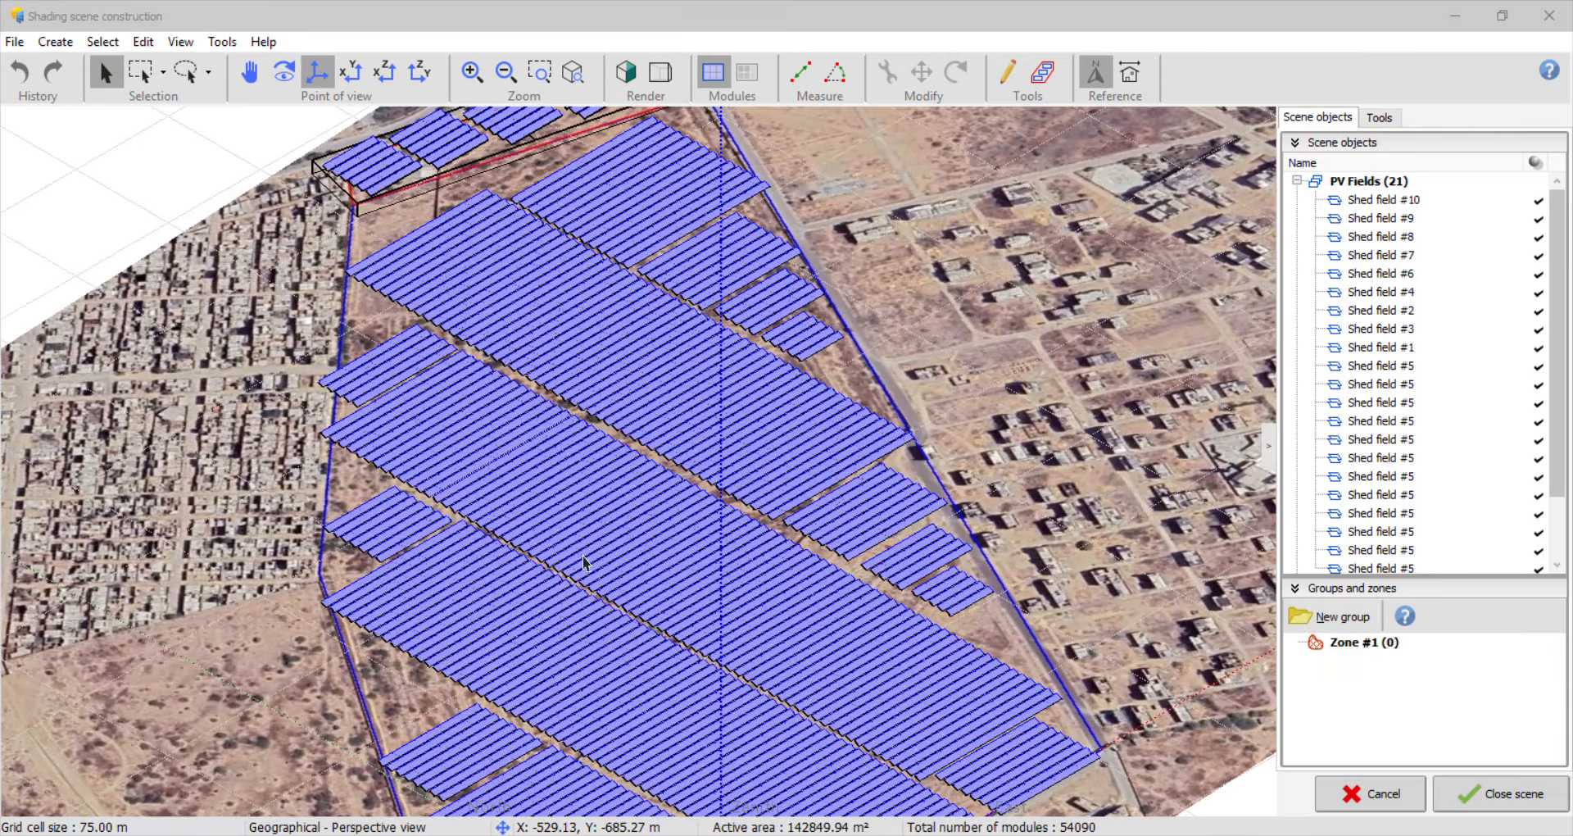
scroll(739, 298, up, 8)
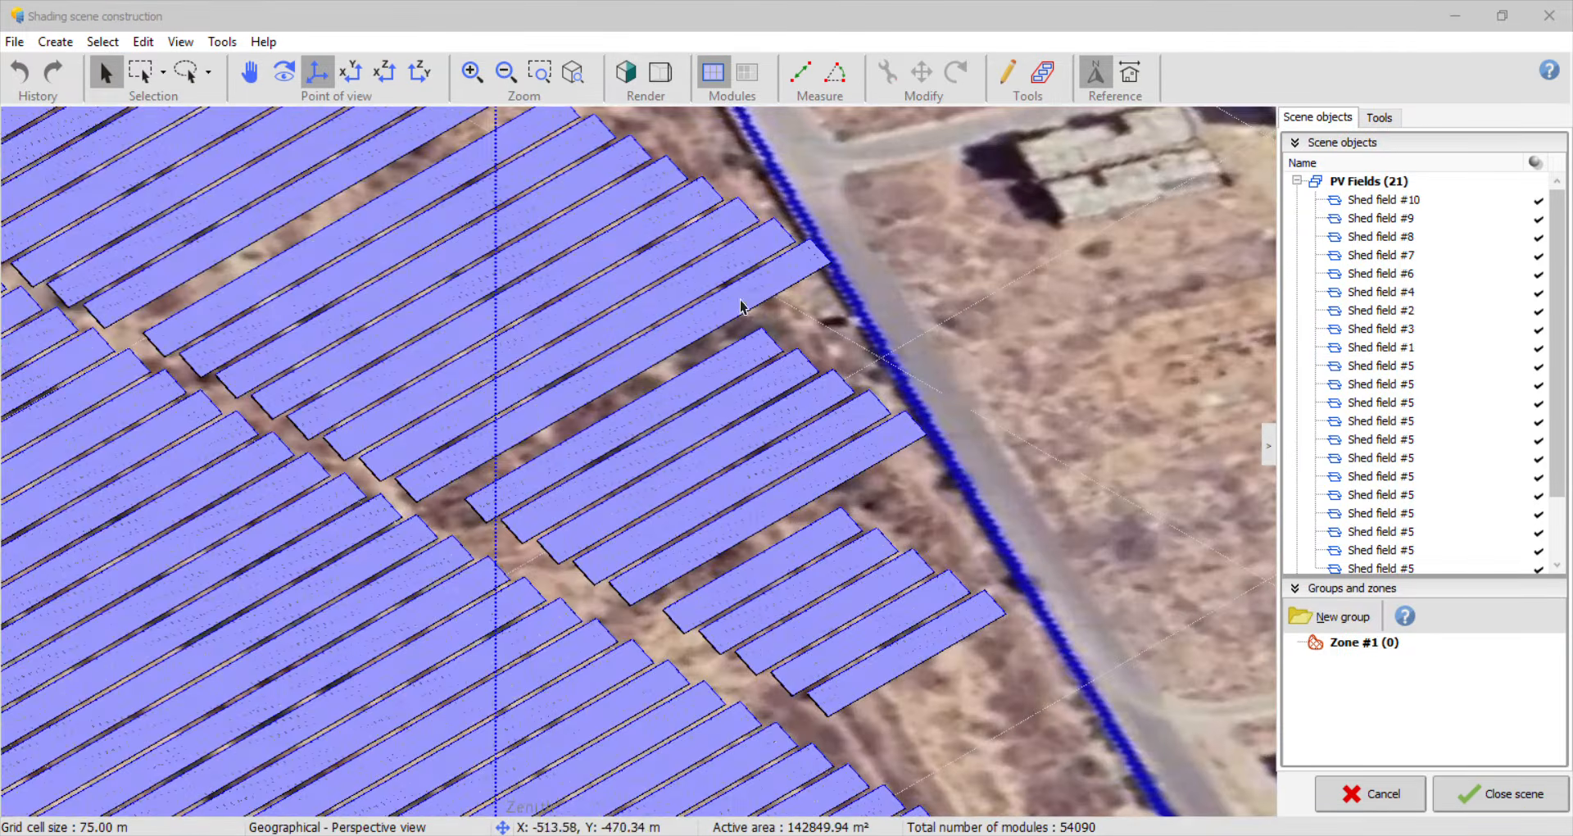
click(755, 493)
click(755, 495)
click(853, 598)
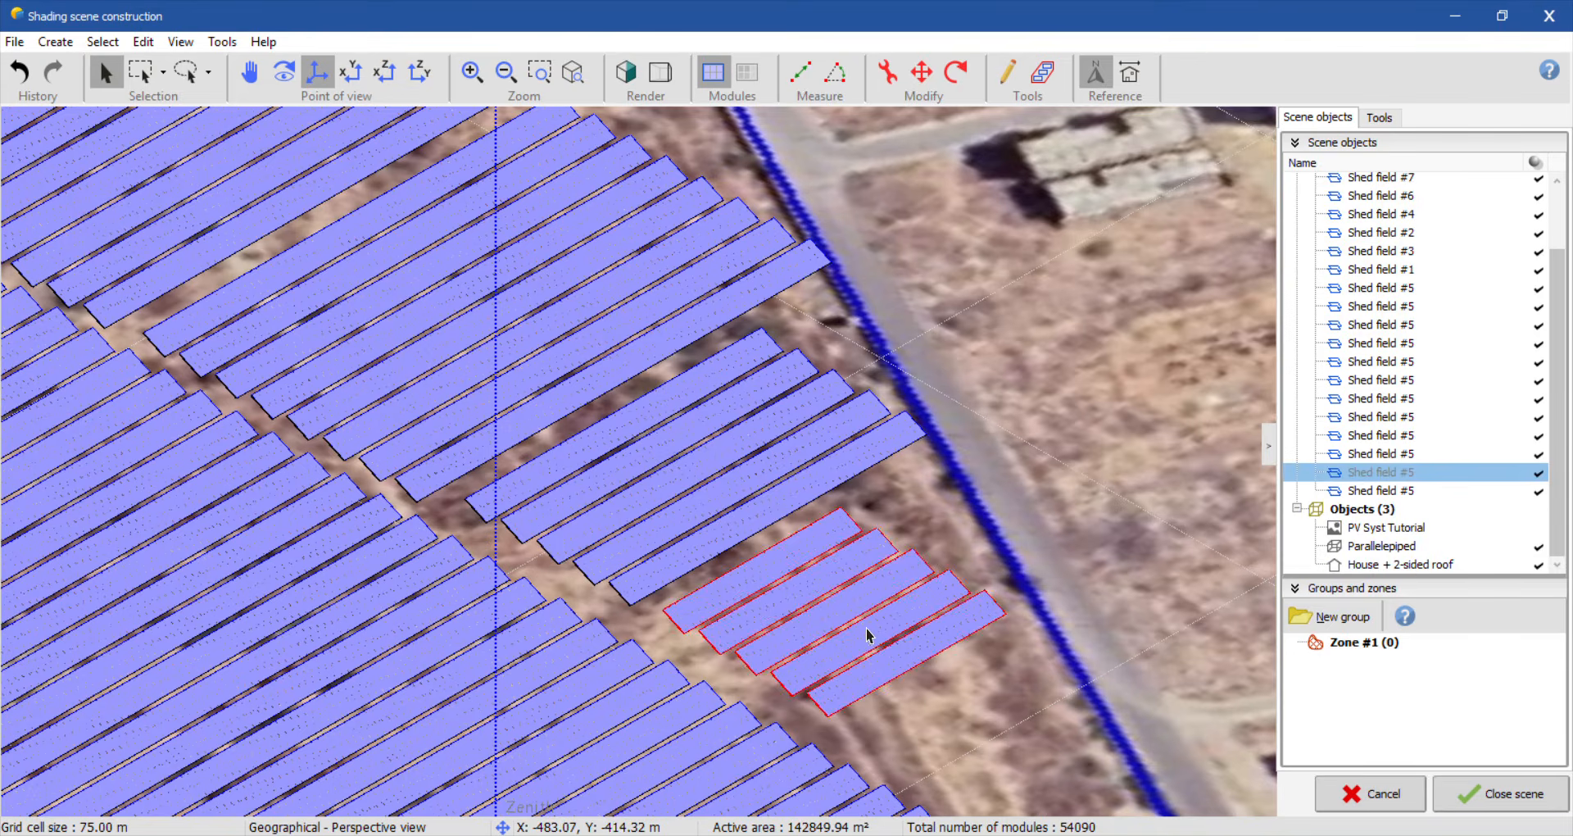
scroll(802, 508, down, 2)
scroll(798, 498, down, 2)
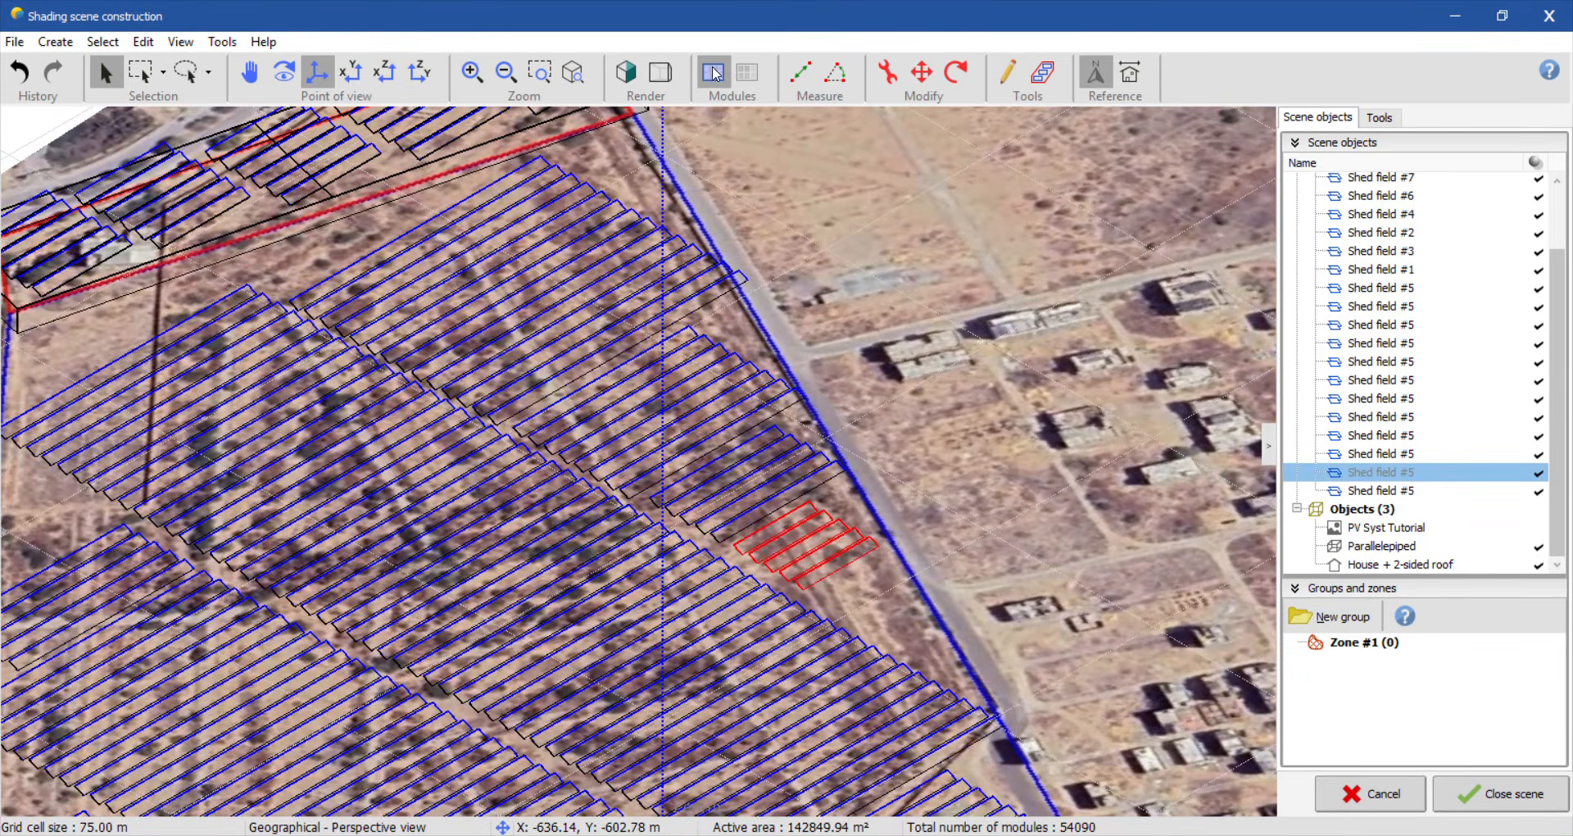
click(626, 72)
scroll(755, 522, down, 3)
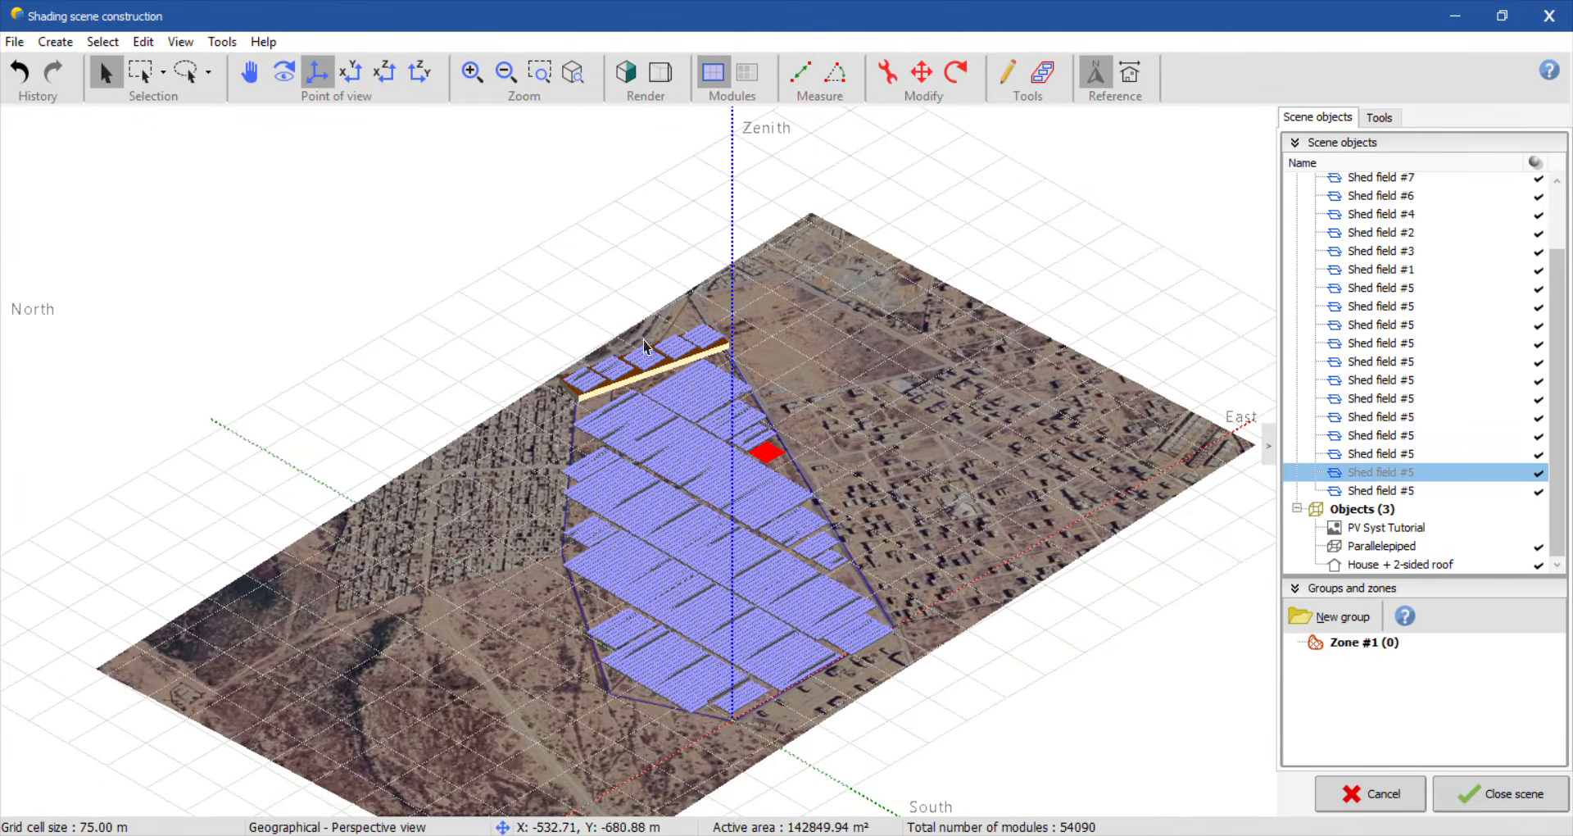
Step: Inspect the whole PV layout from above and in perspective, including the rooftop sheds and all ground-mounted fields
click(350, 72)
scroll(743, 354, down, 2)
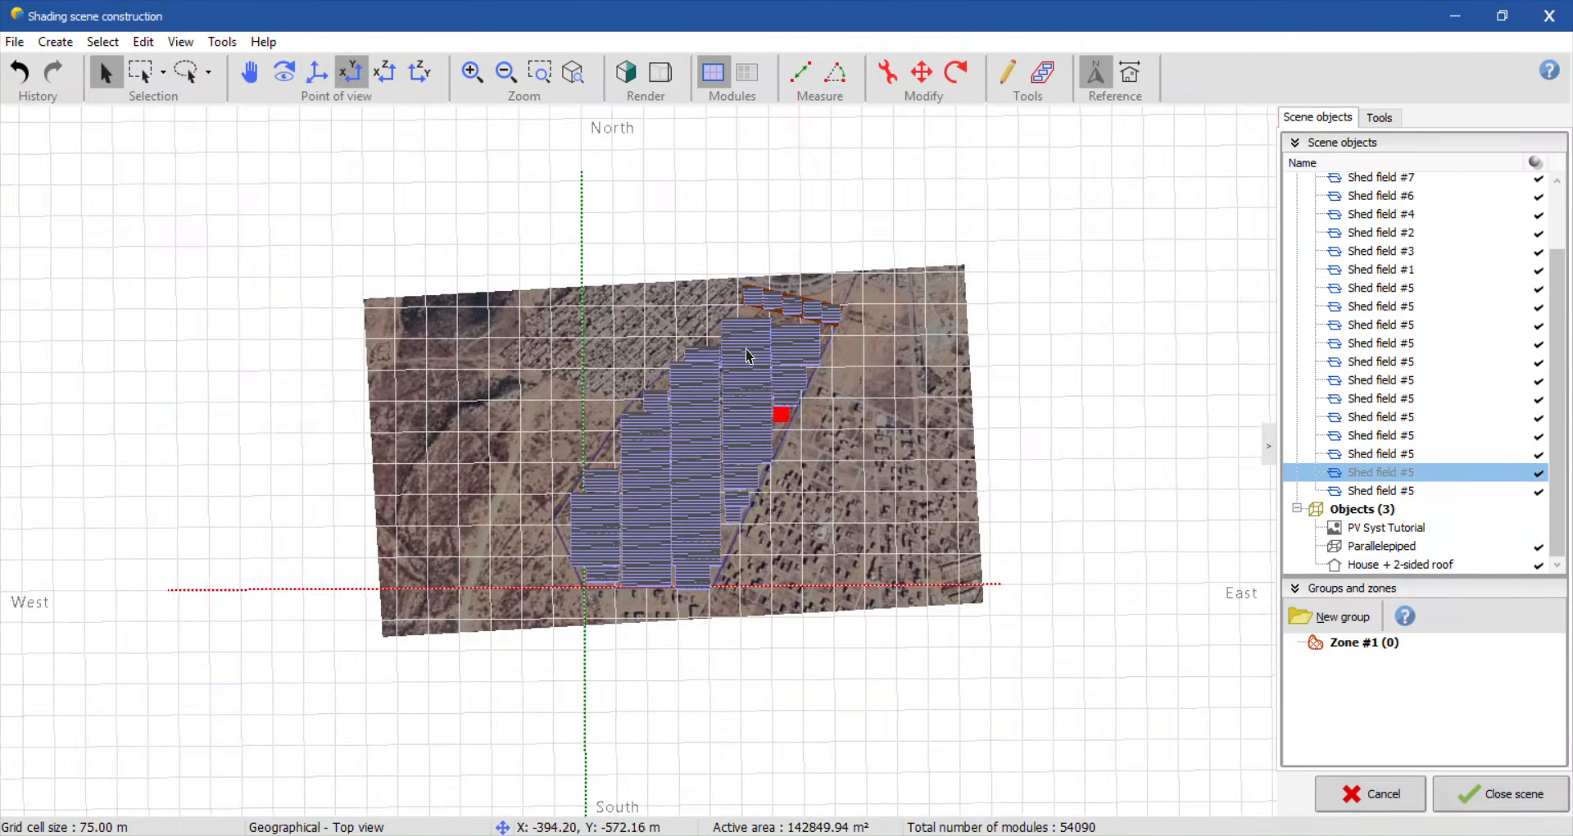
scroll(748, 414, up, 4)
click(316, 73)
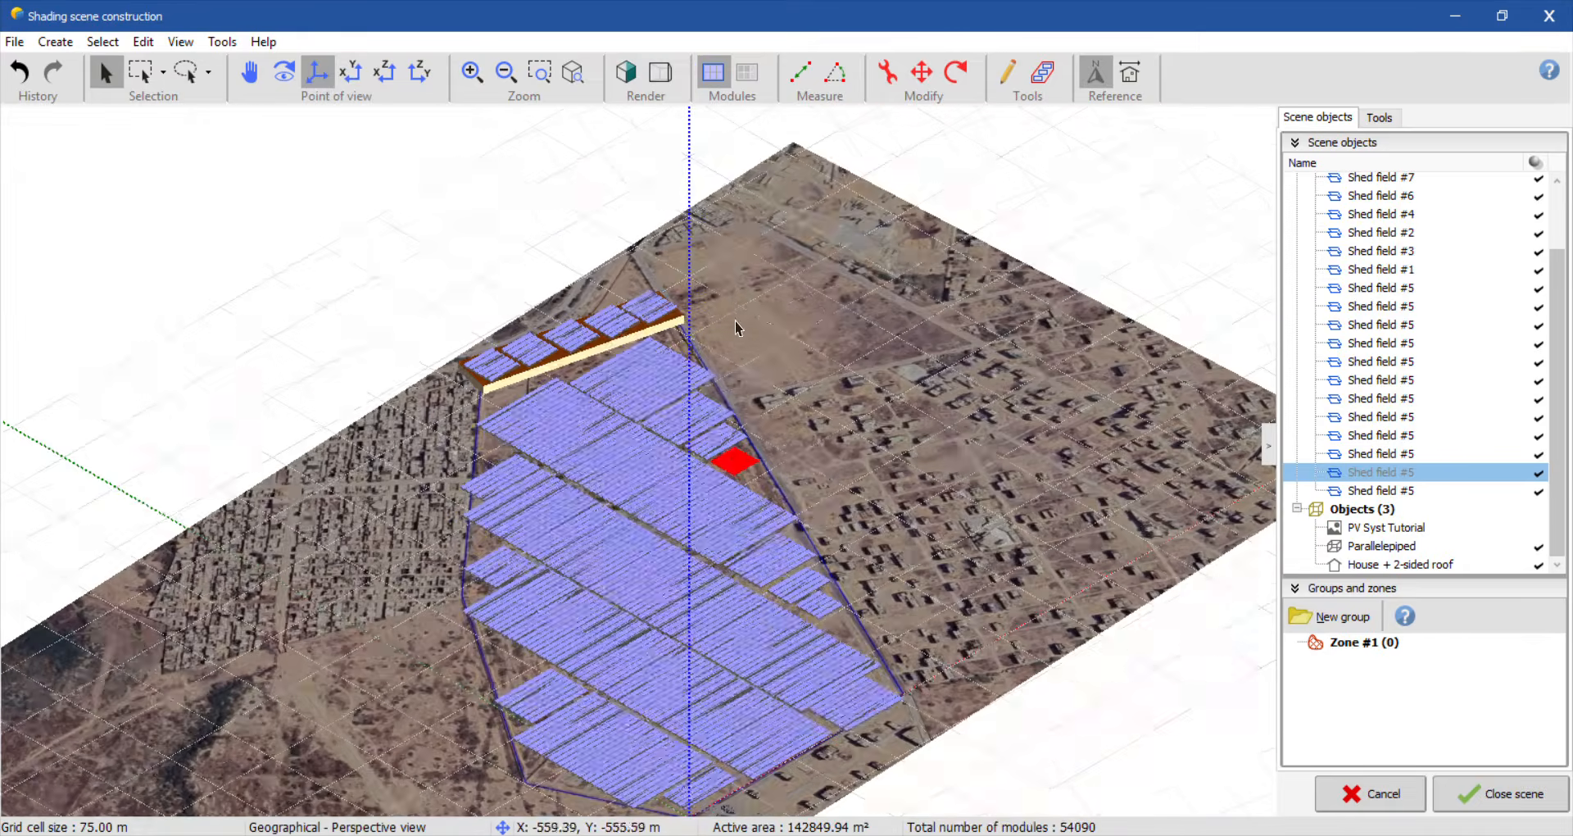
scroll(623, 320, up, 3)
scroll(599, 324, up, 3)
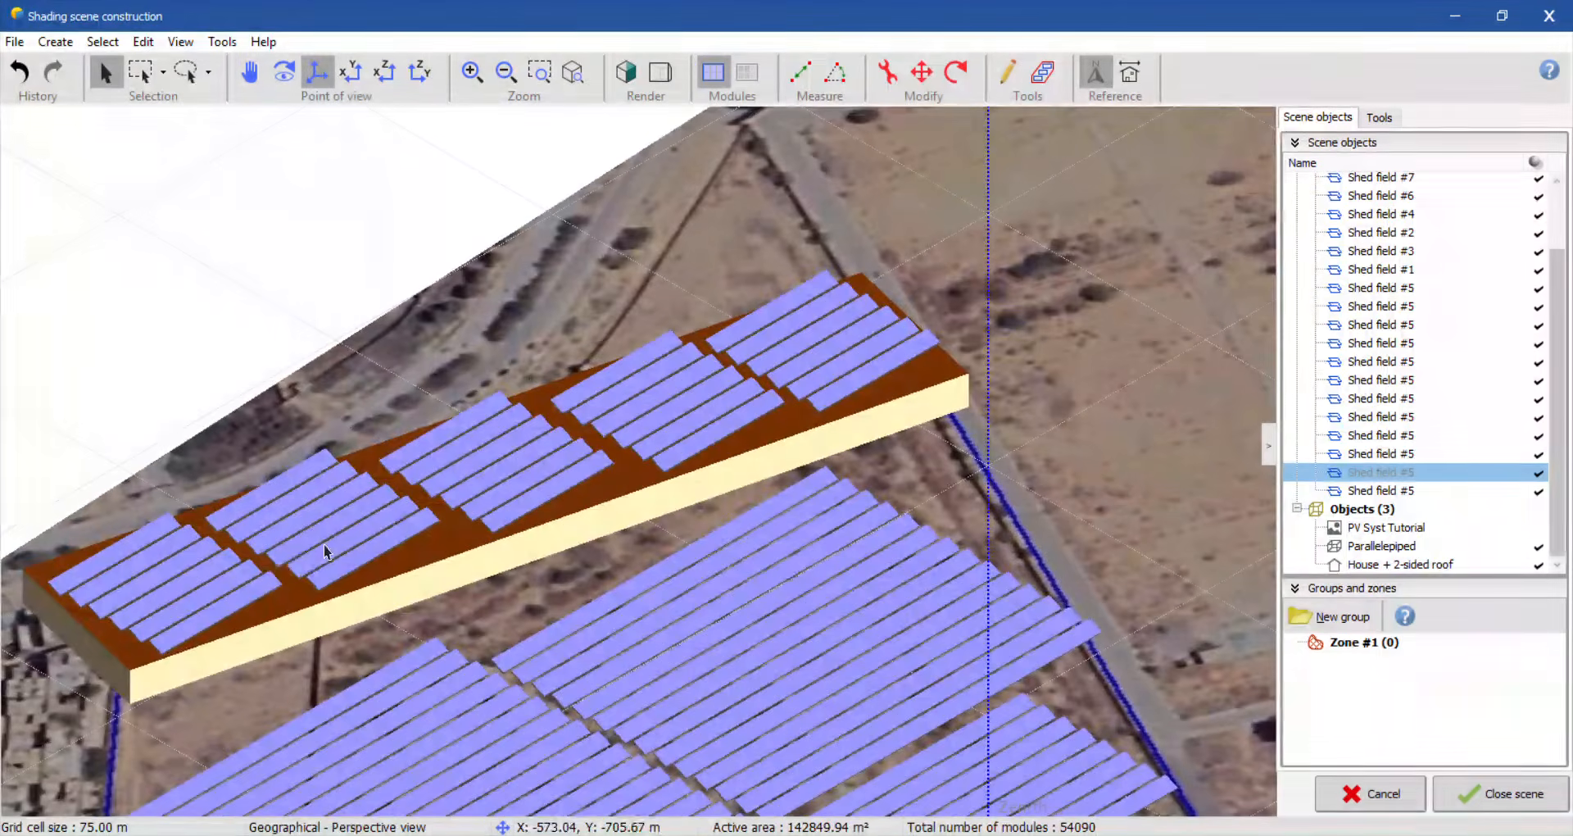
scroll(669, 275, down, 3)
scroll(668, 275, down, 5)
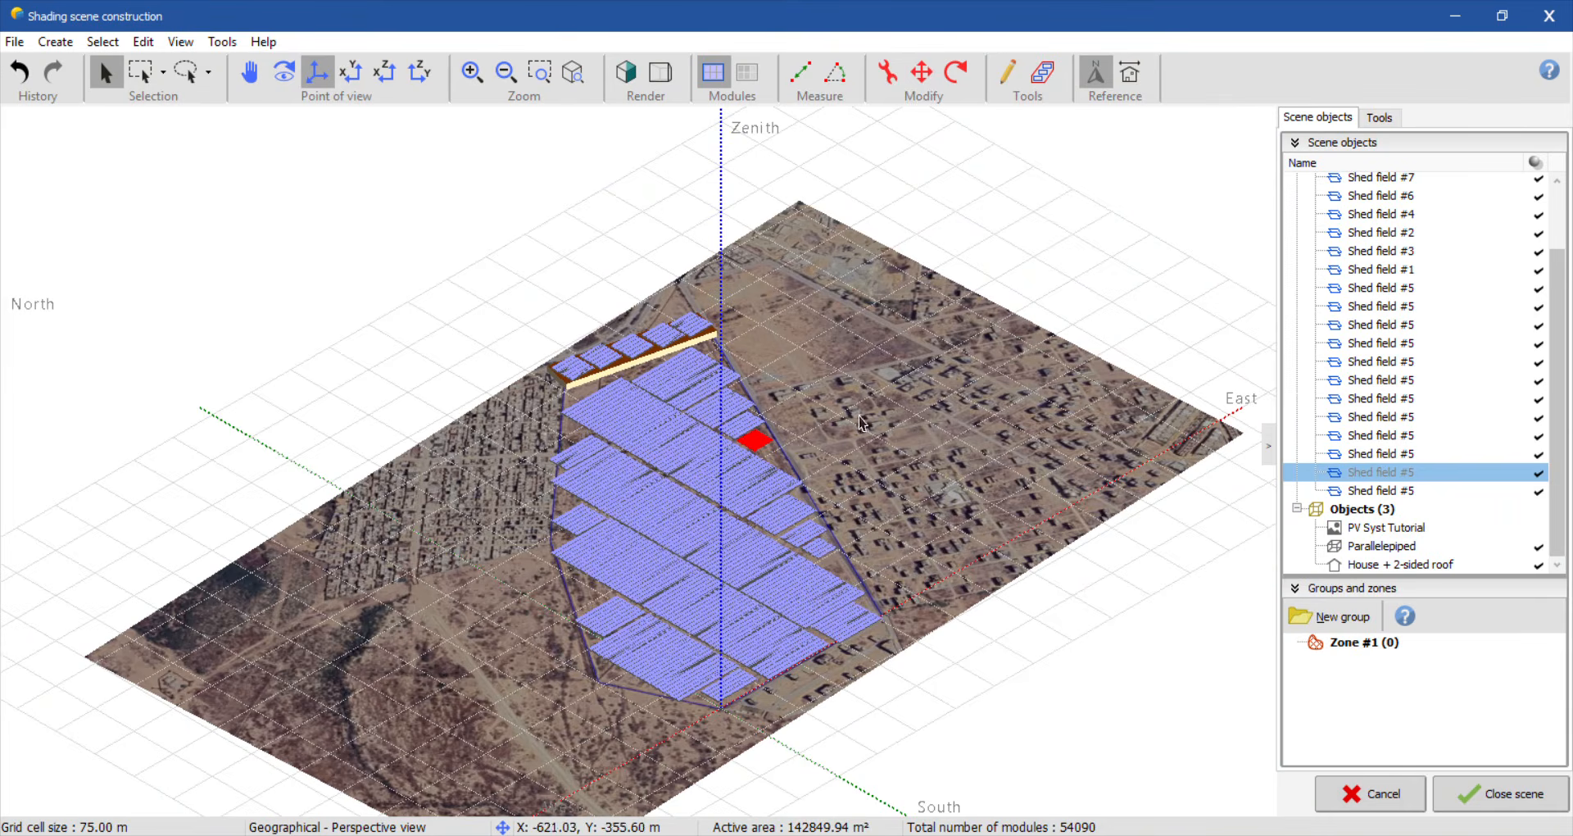
click(870, 399)
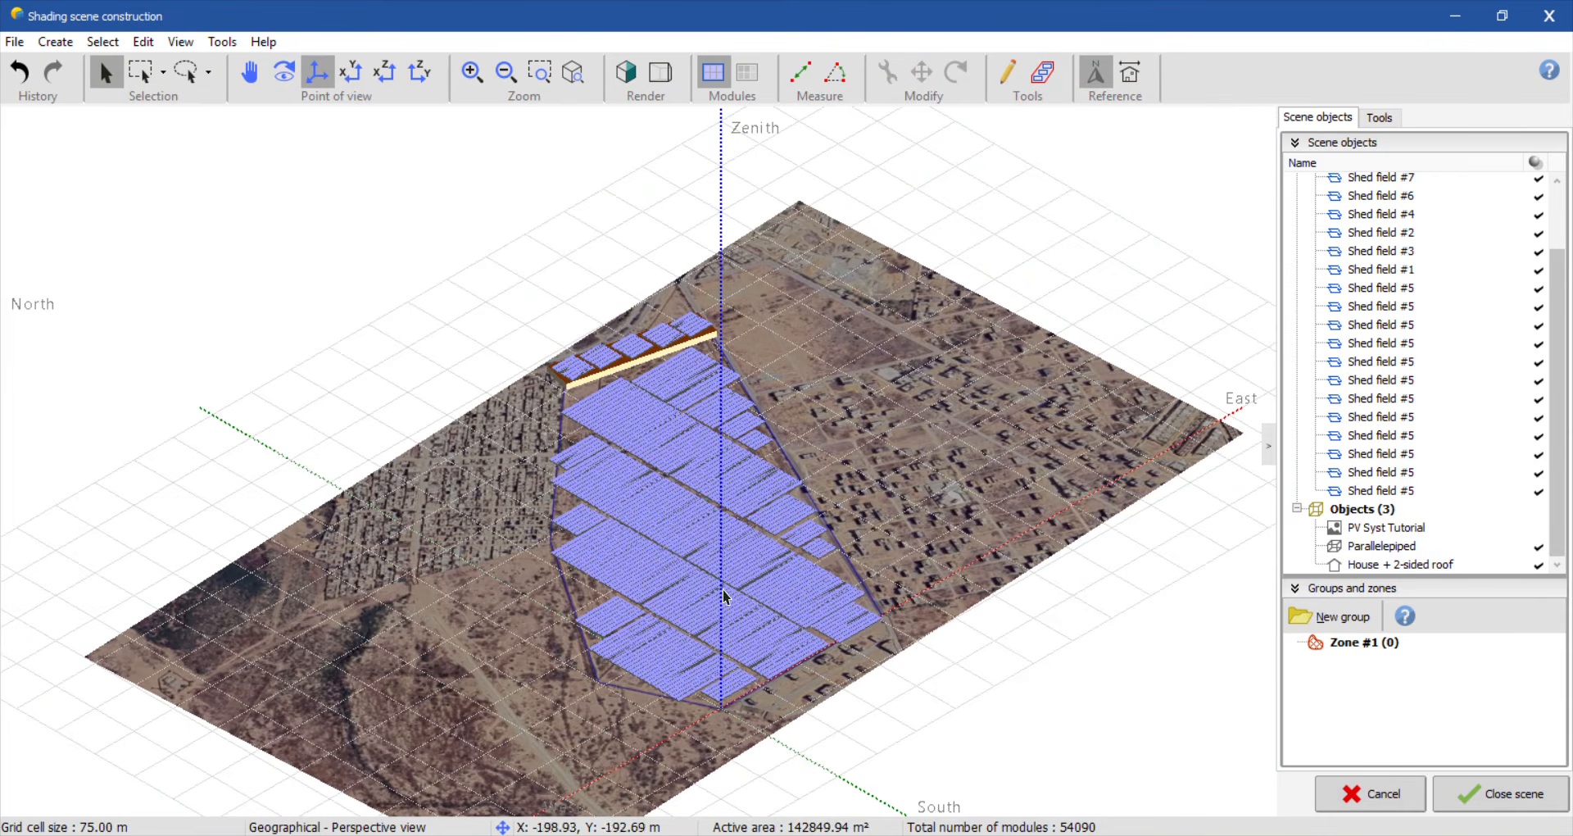
scroll(667, 421, up, 3)
scroll(721, 445, down, 5)
scroll(721, 445, up, 2)
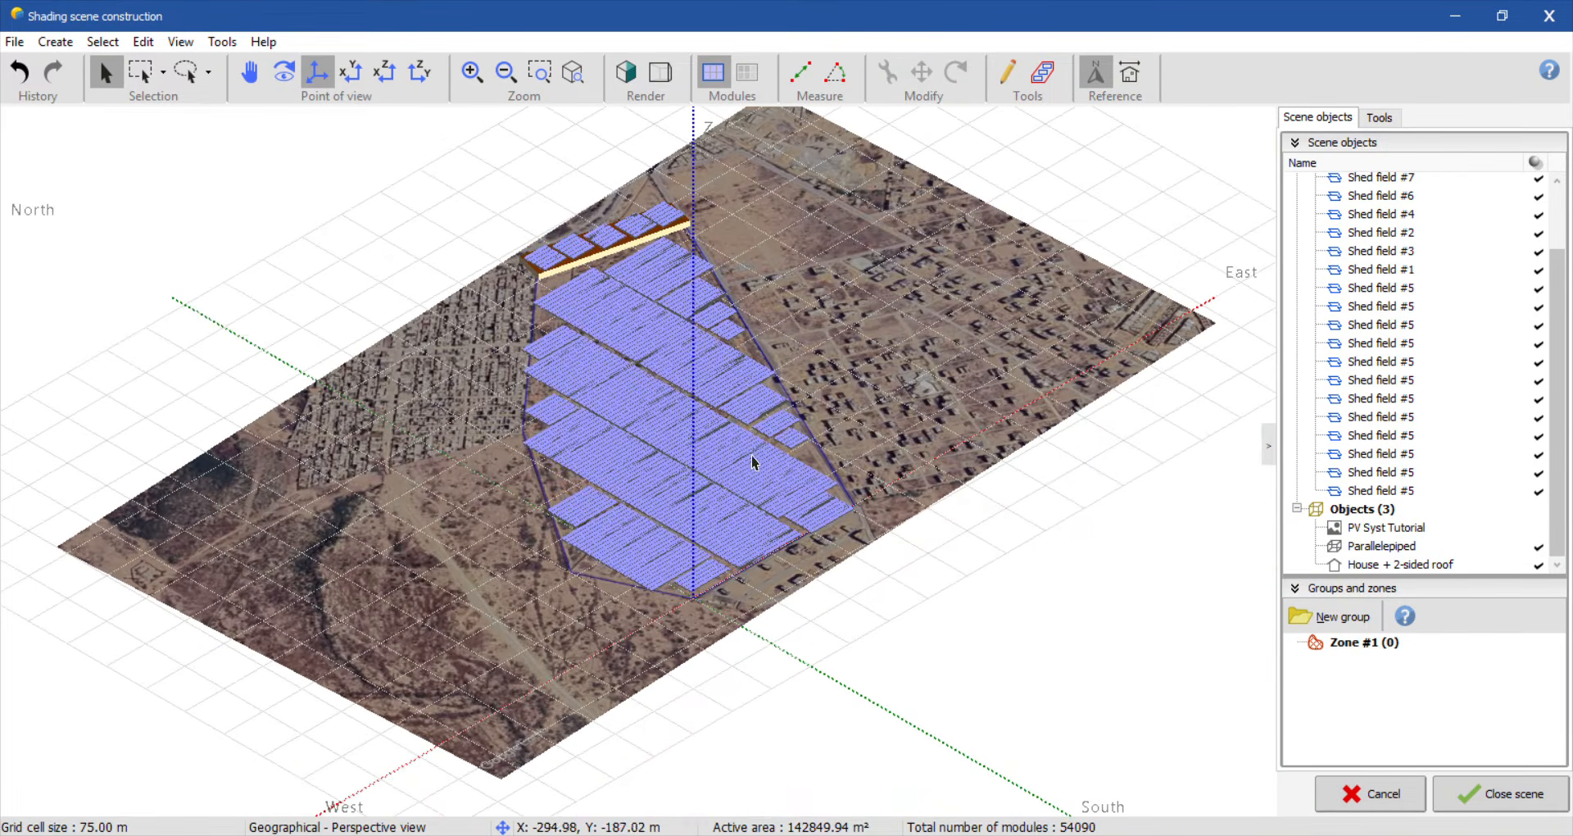
Step: Close the shading scene with a re-check of field distances, and compute and accept its linear shading factor table
click(1479, 799)
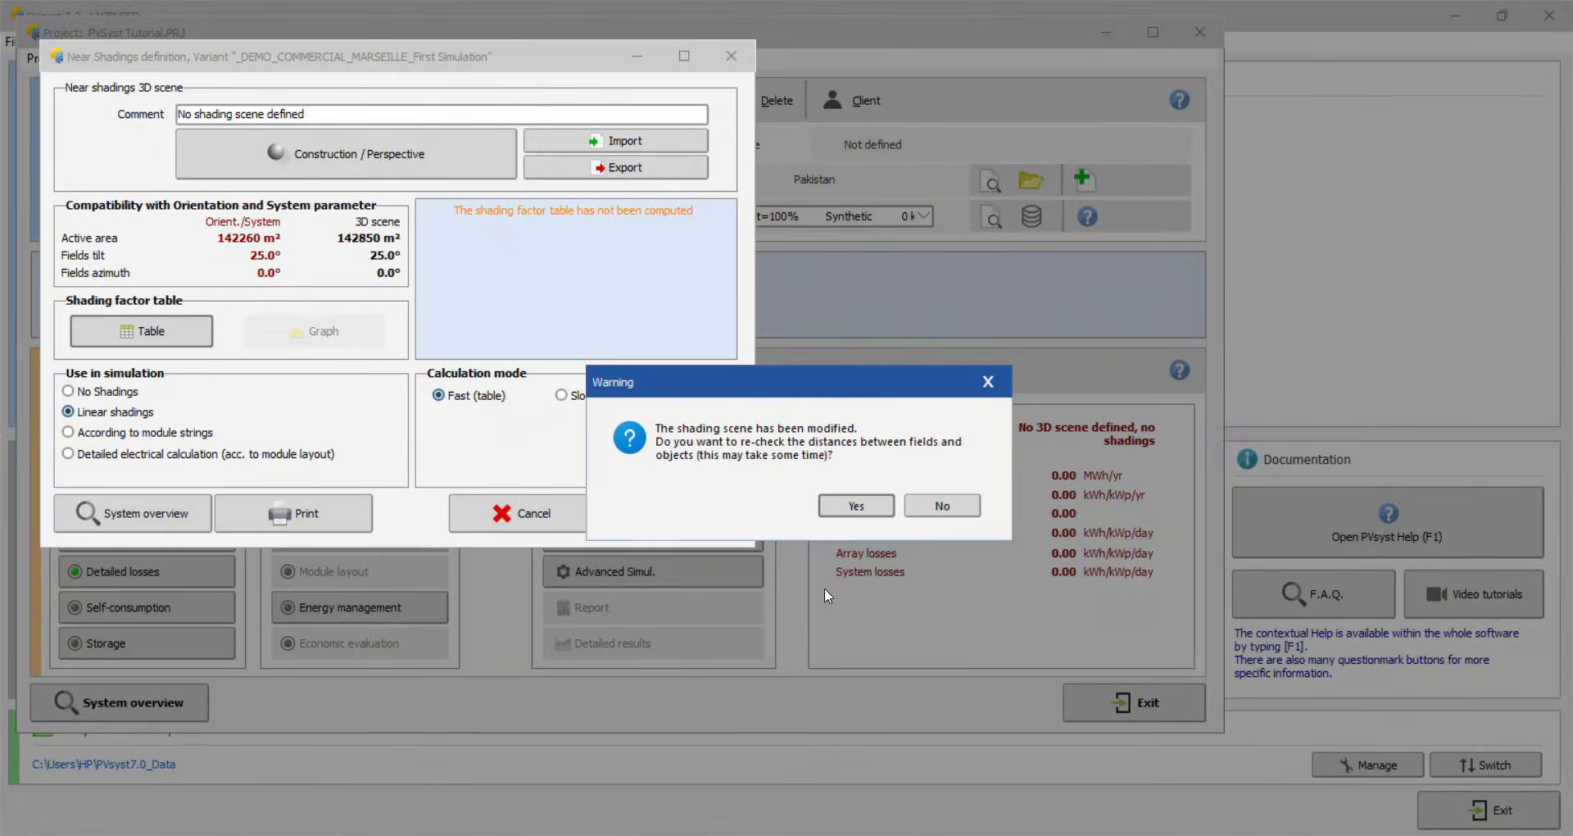
click(855, 505)
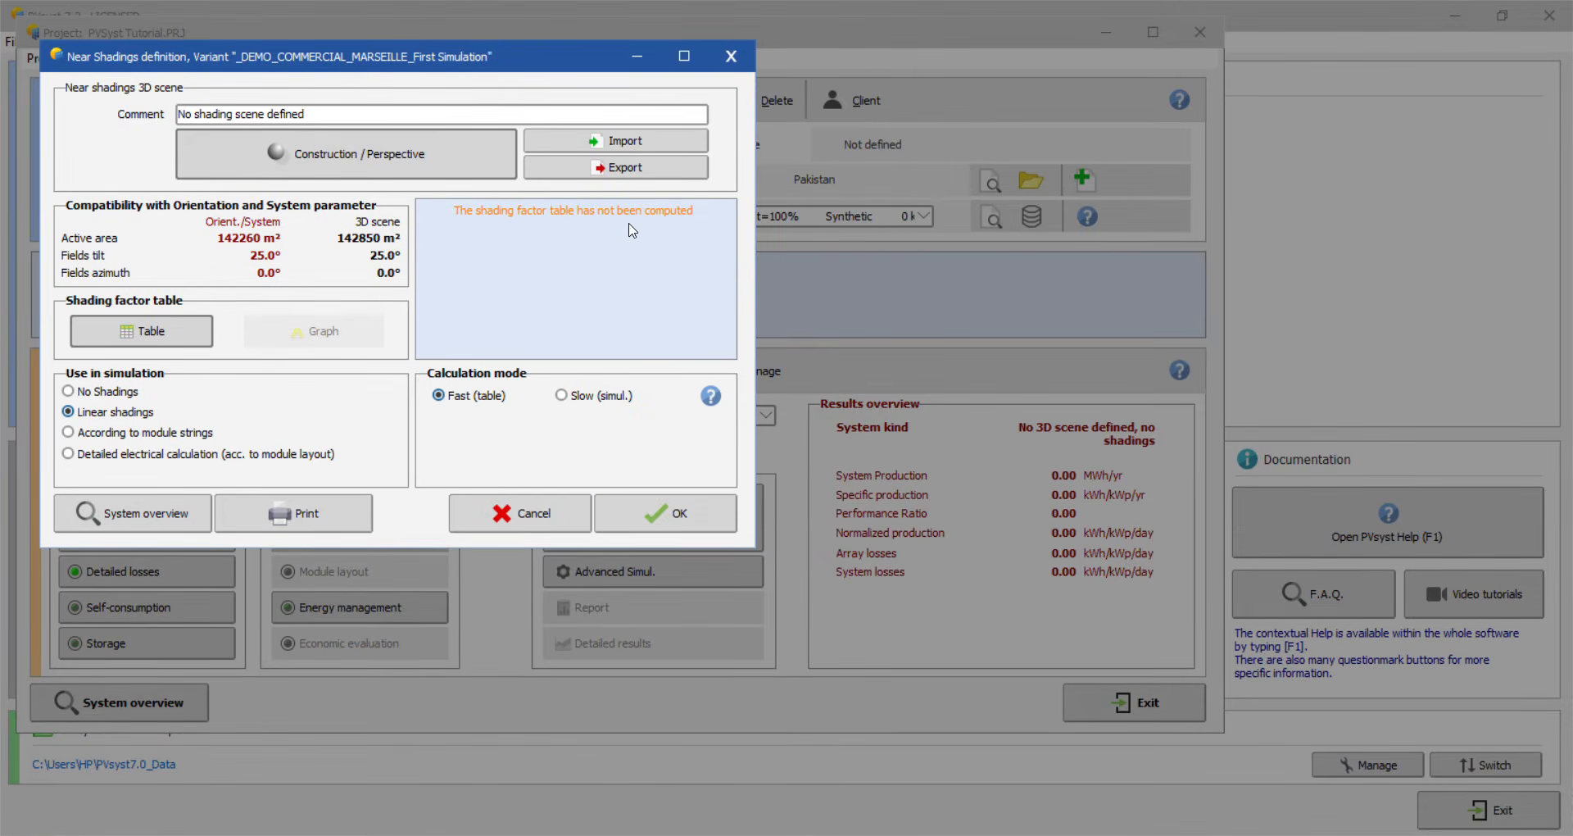
click(177, 336)
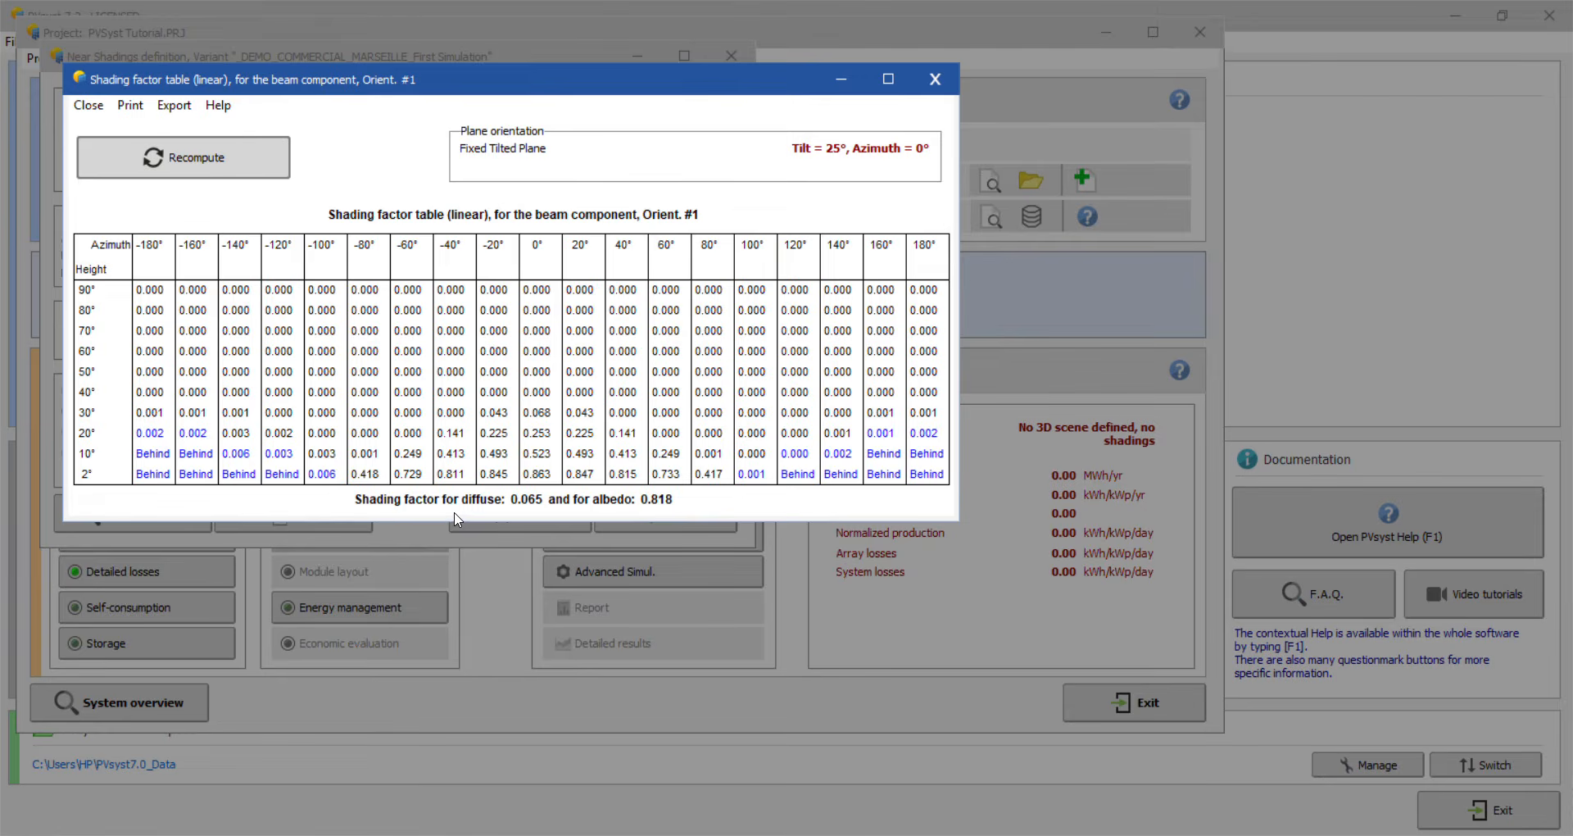
click(936, 79)
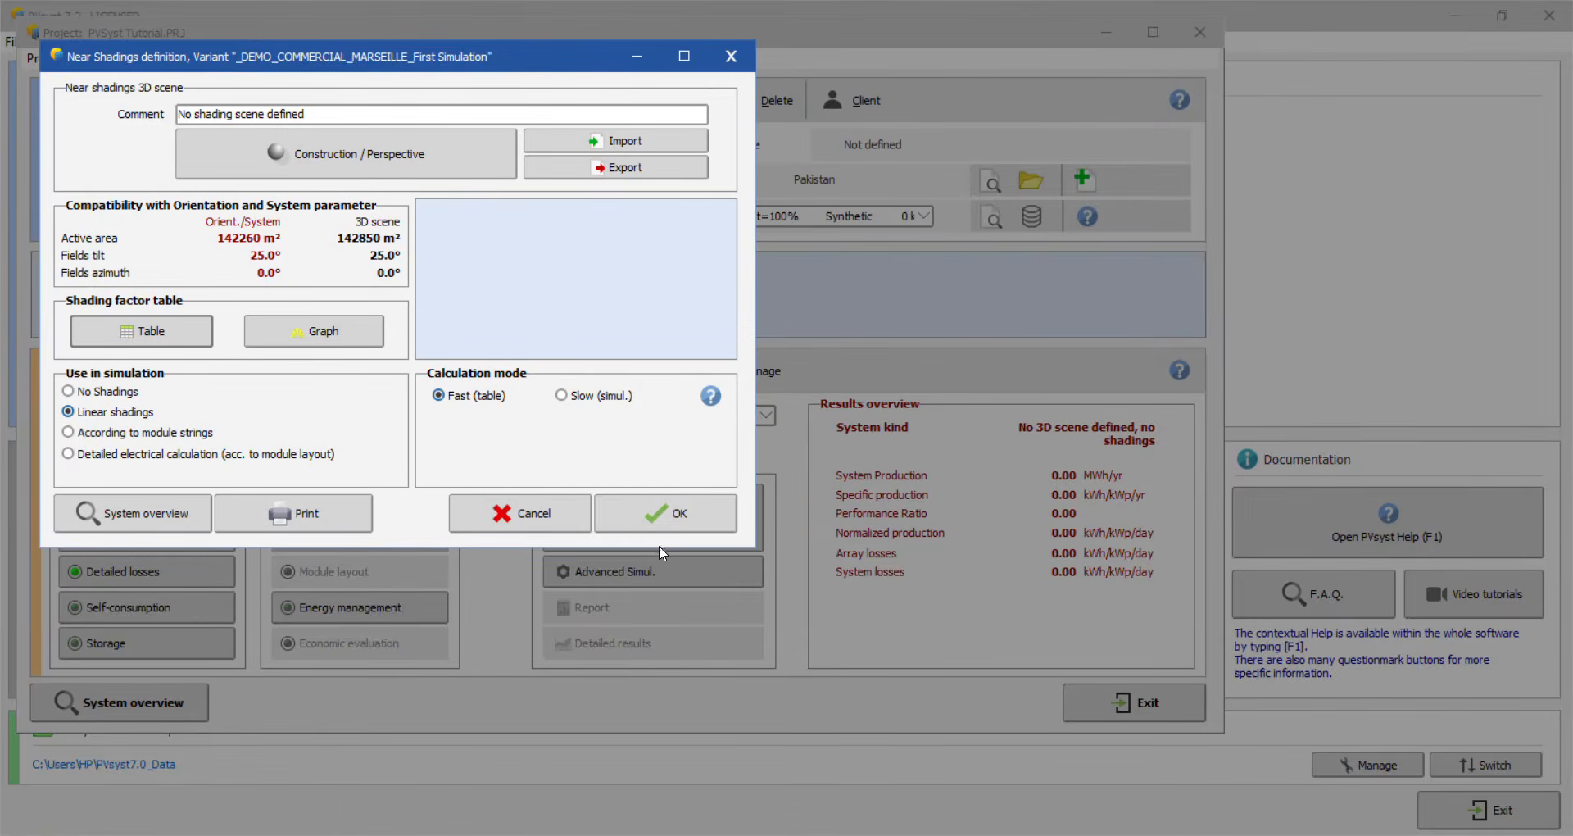
click(682, 515)
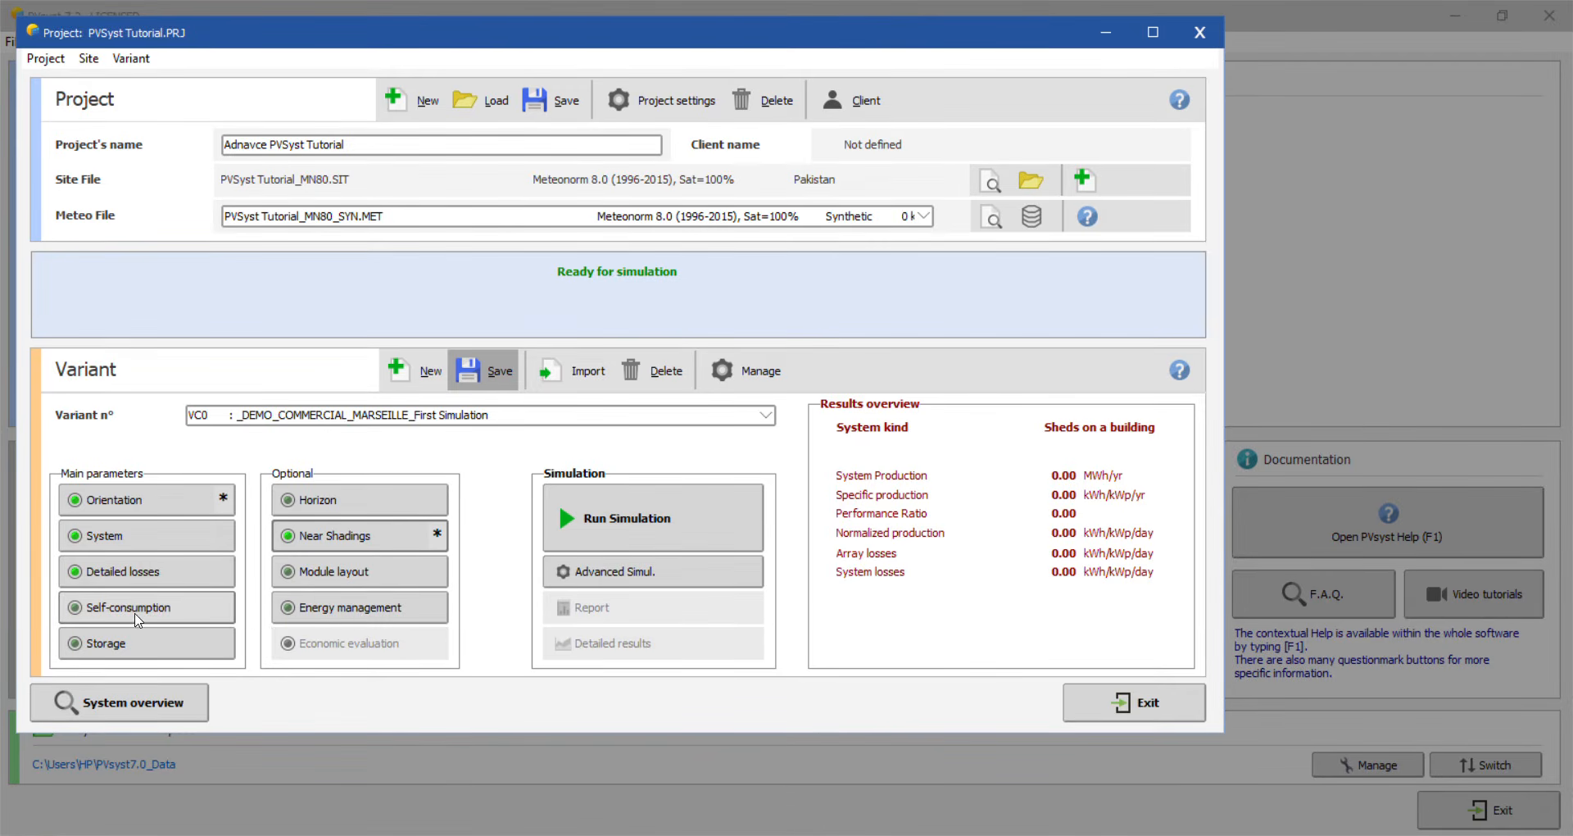
Step: Review the variant's self-consumption, storage strategy and module layout options without changing them
click(136, 613)
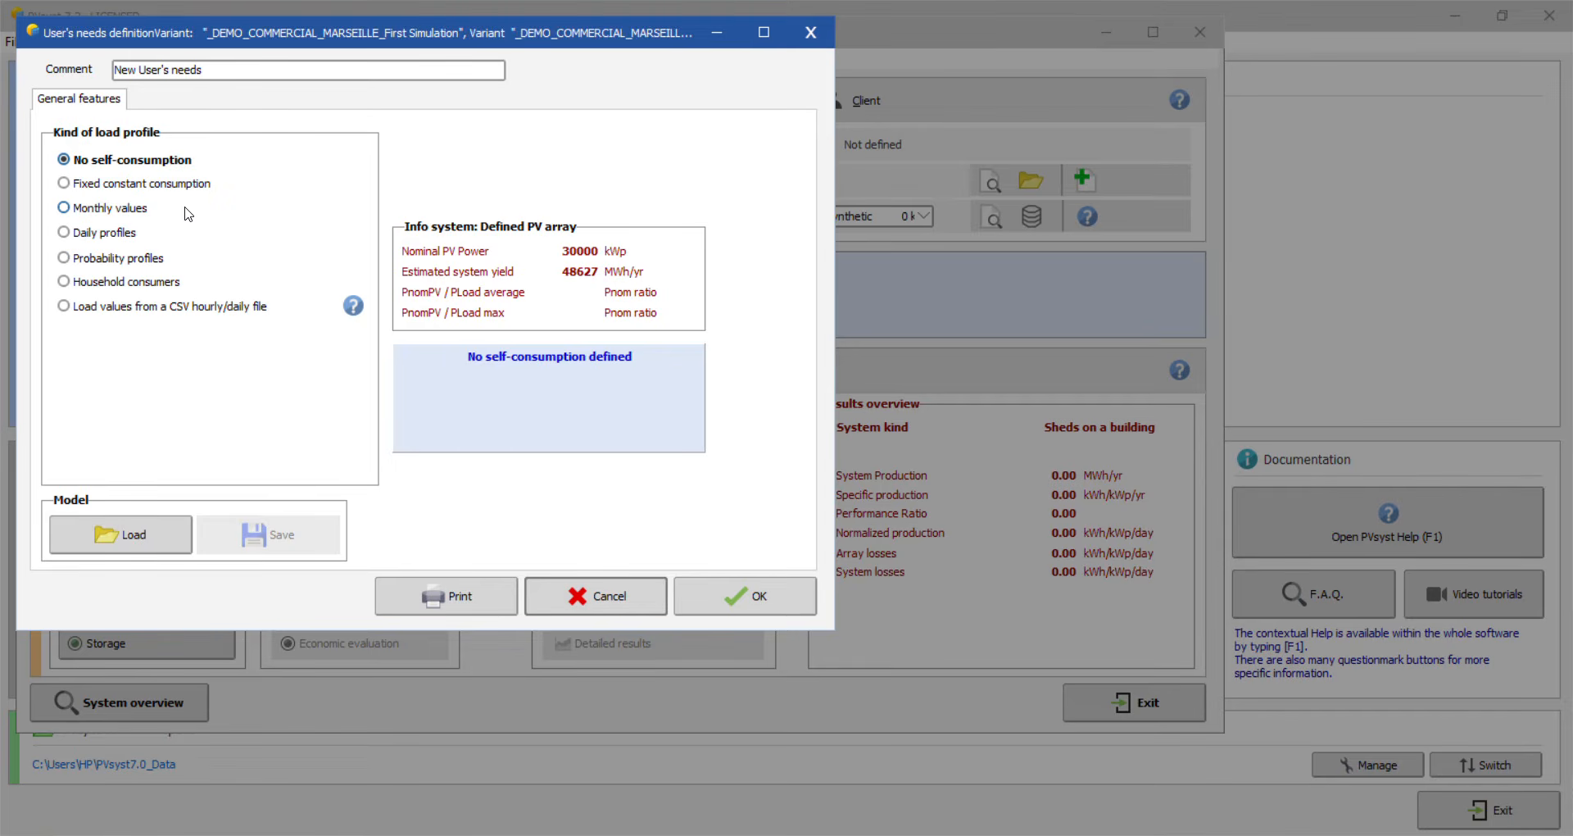
click(627, 599)
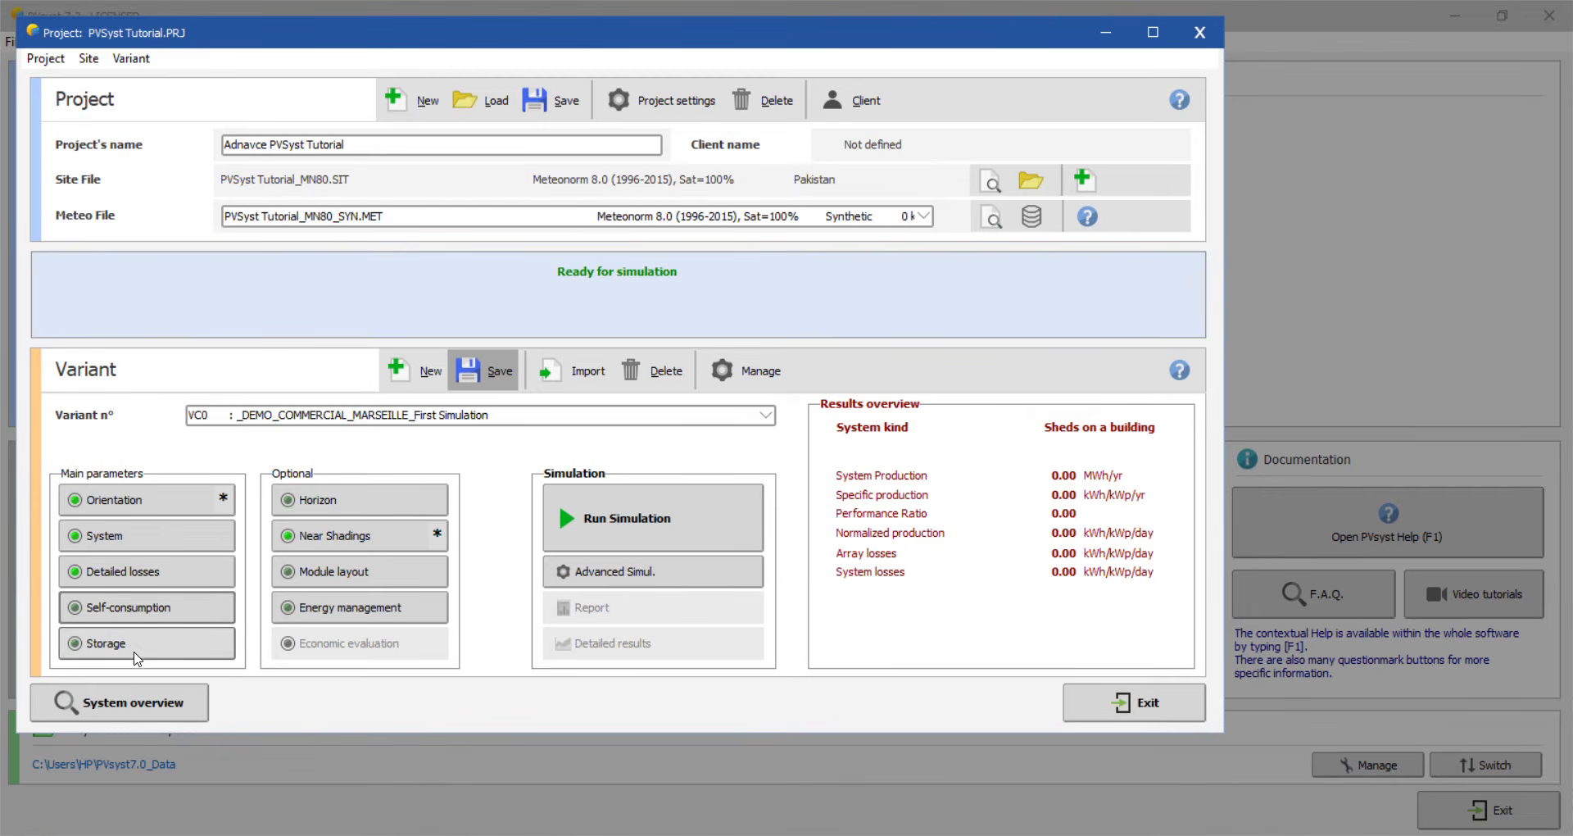
click(123, 644)
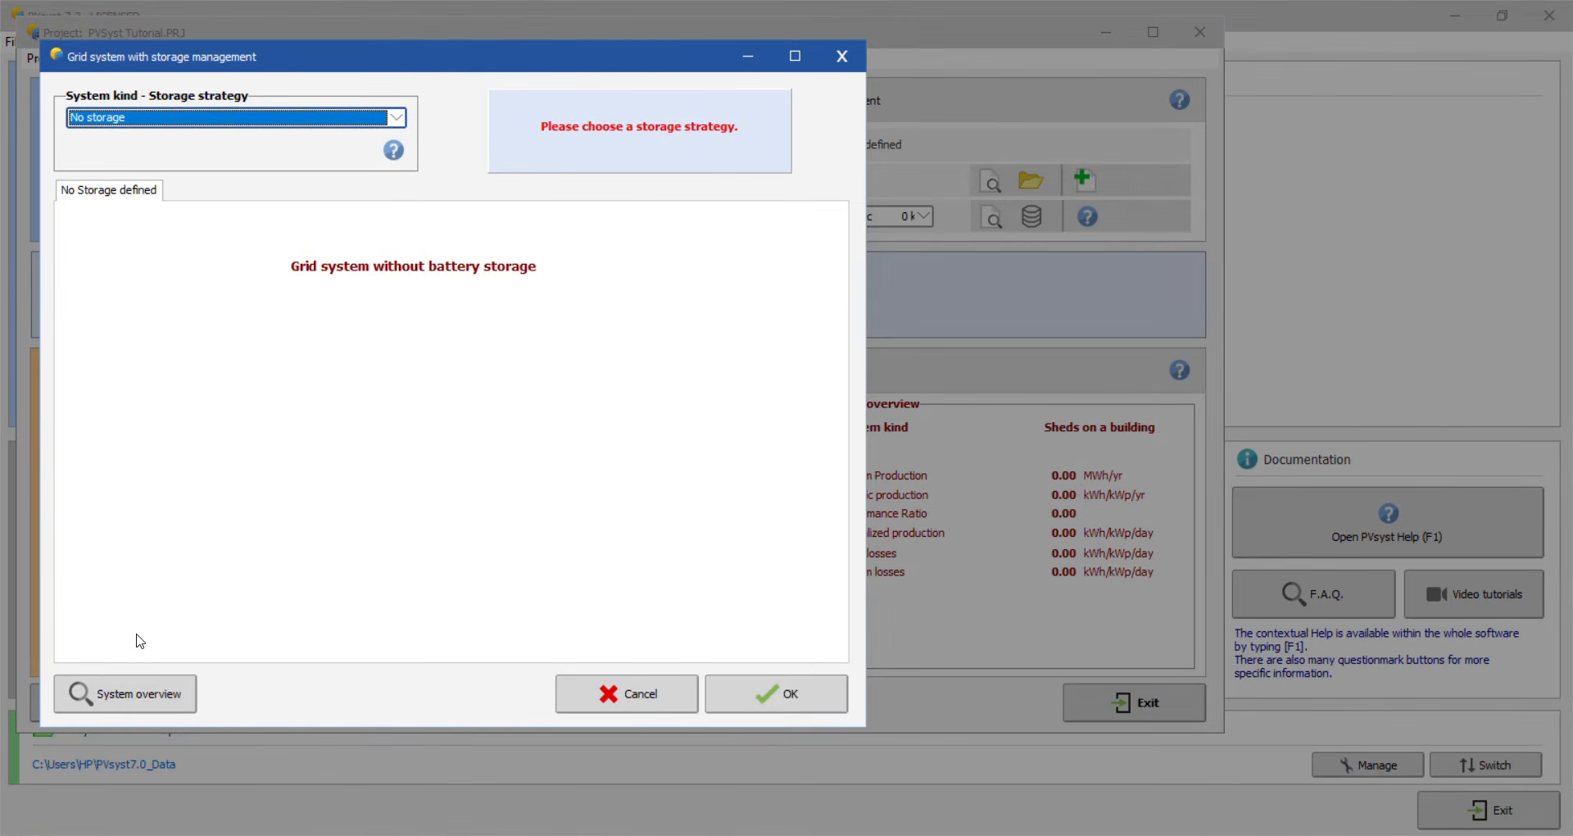
click(399, 123)
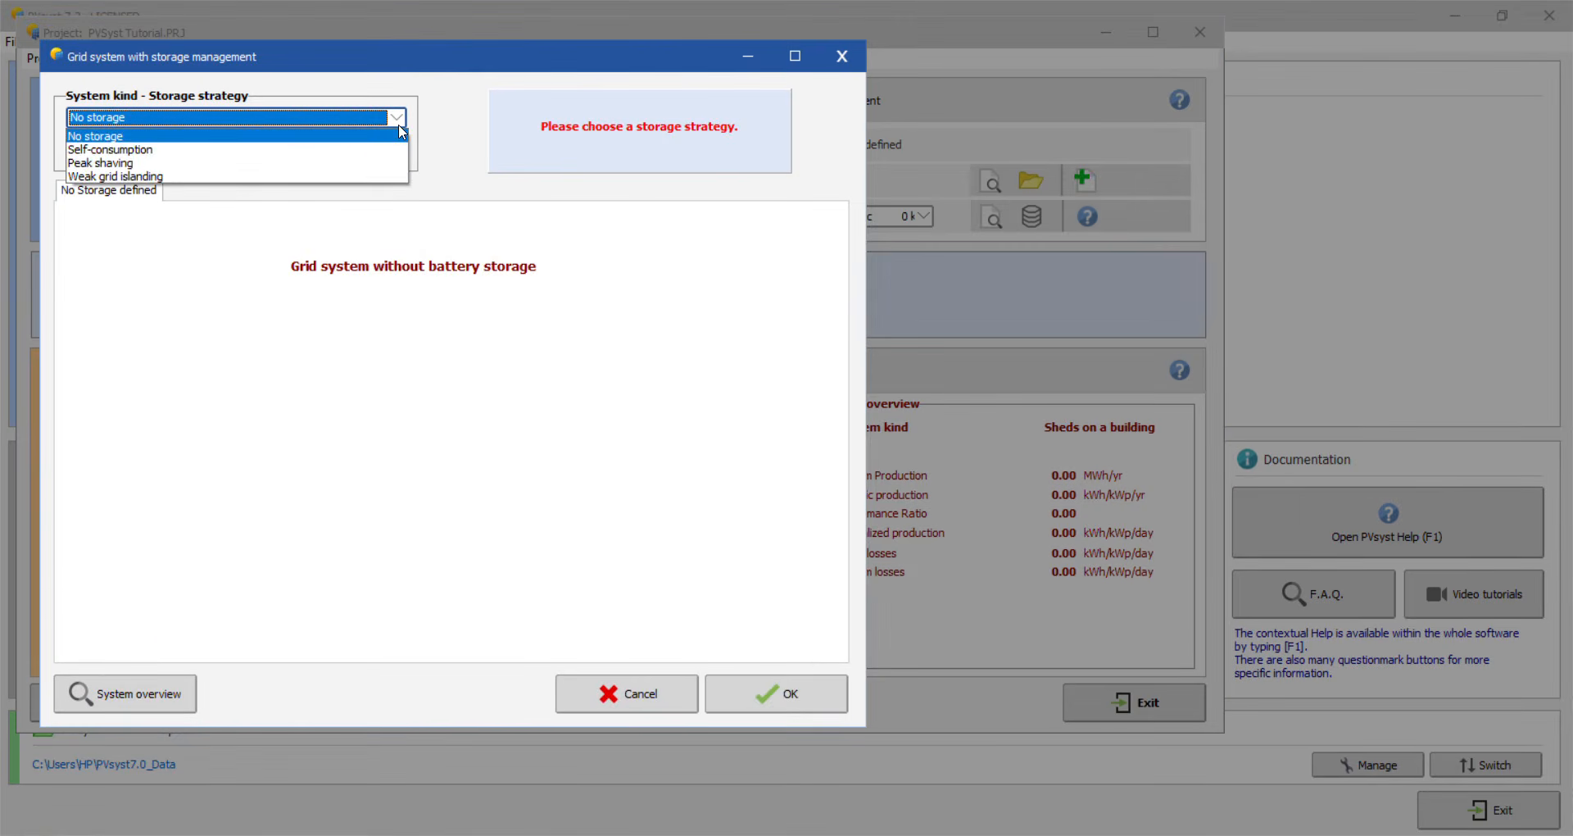
click(402, 131)
click(627, 693)
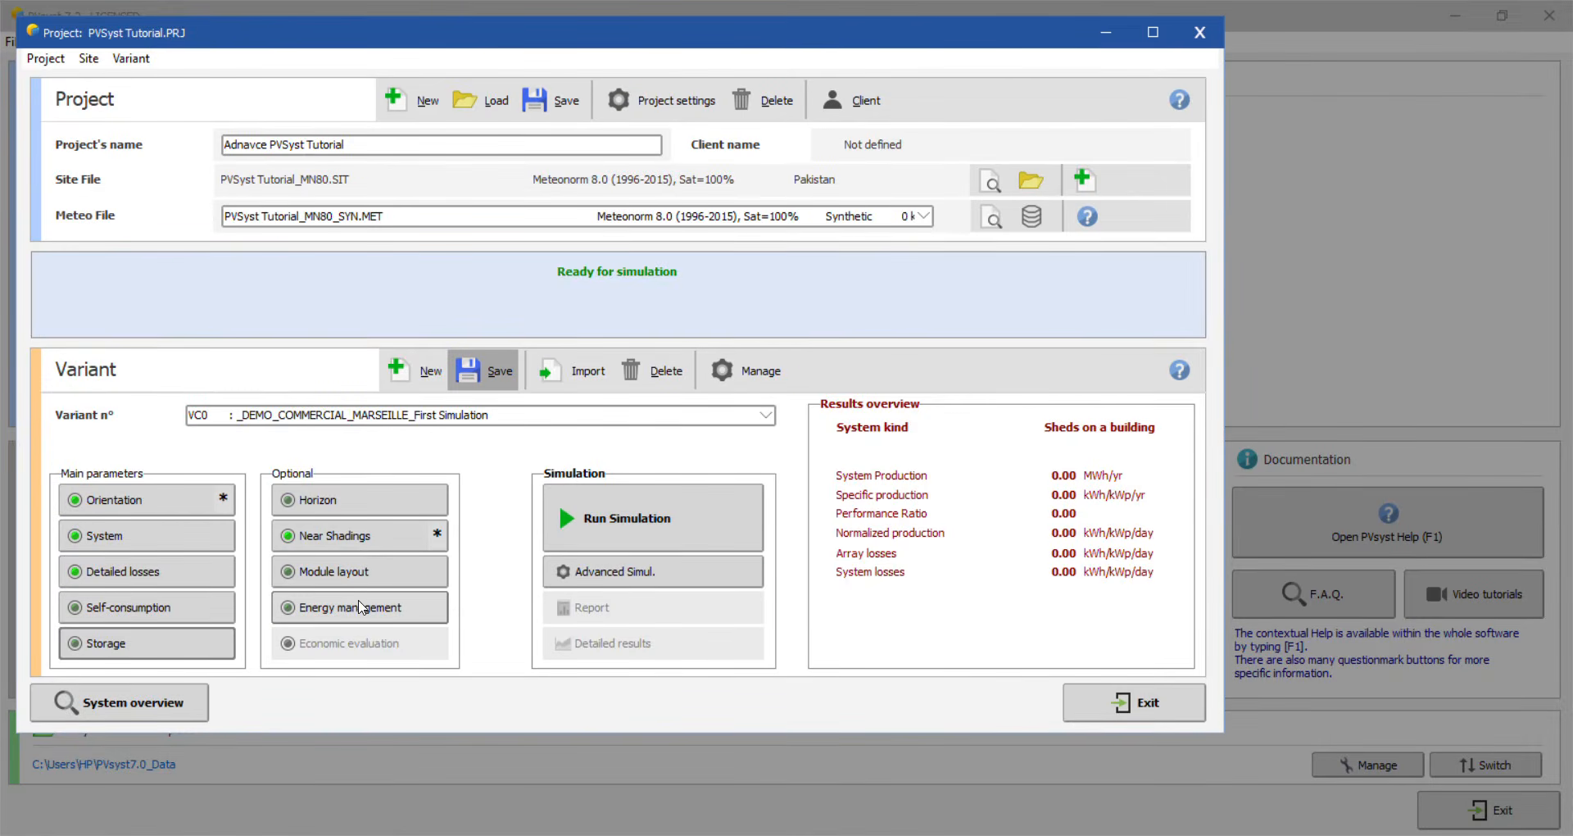
click(364, 566)
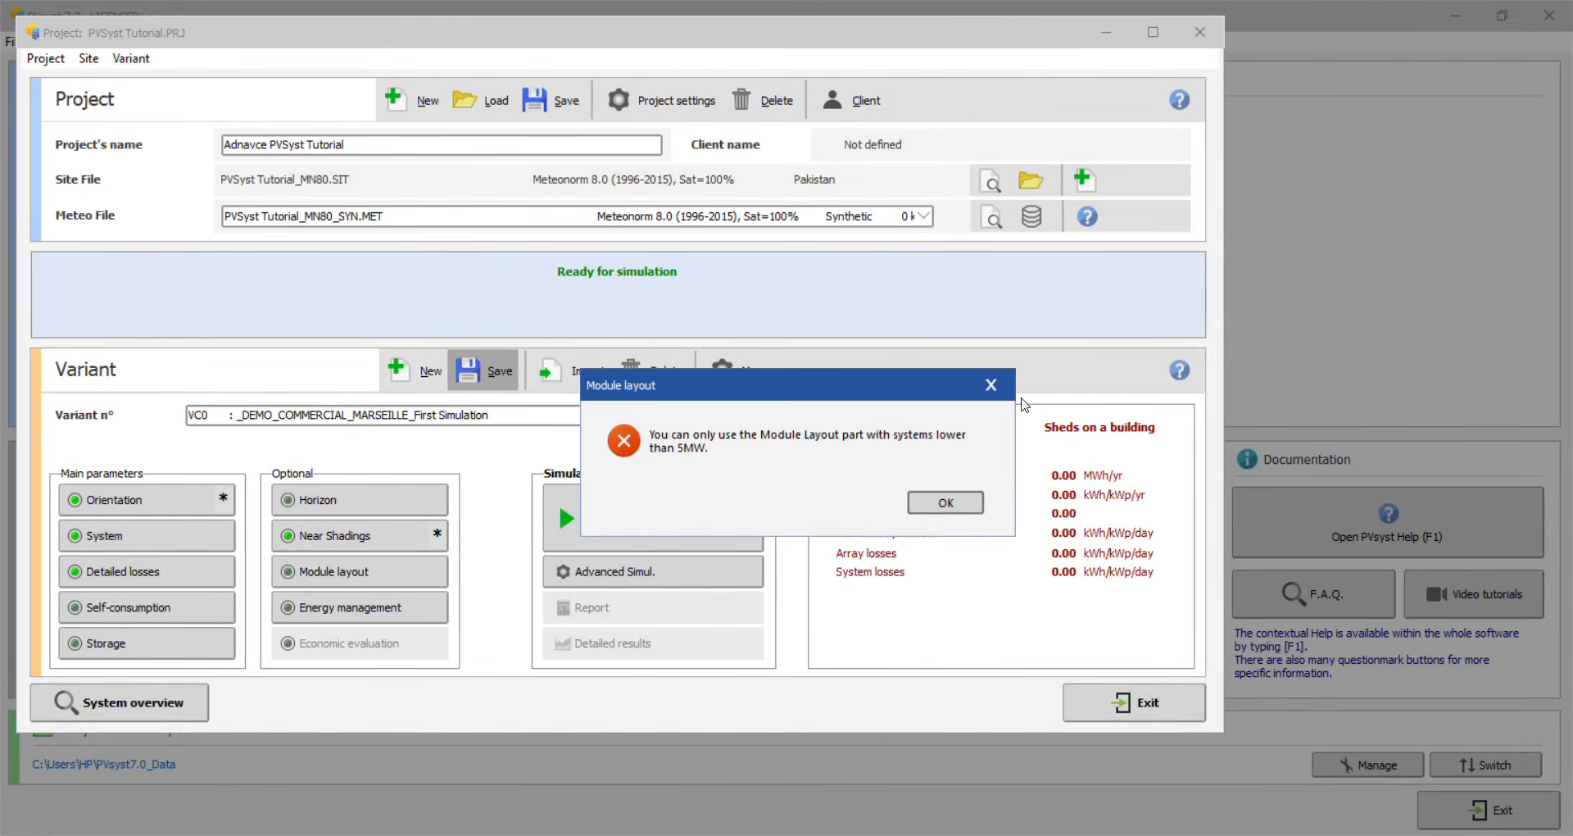
click(991, 385)
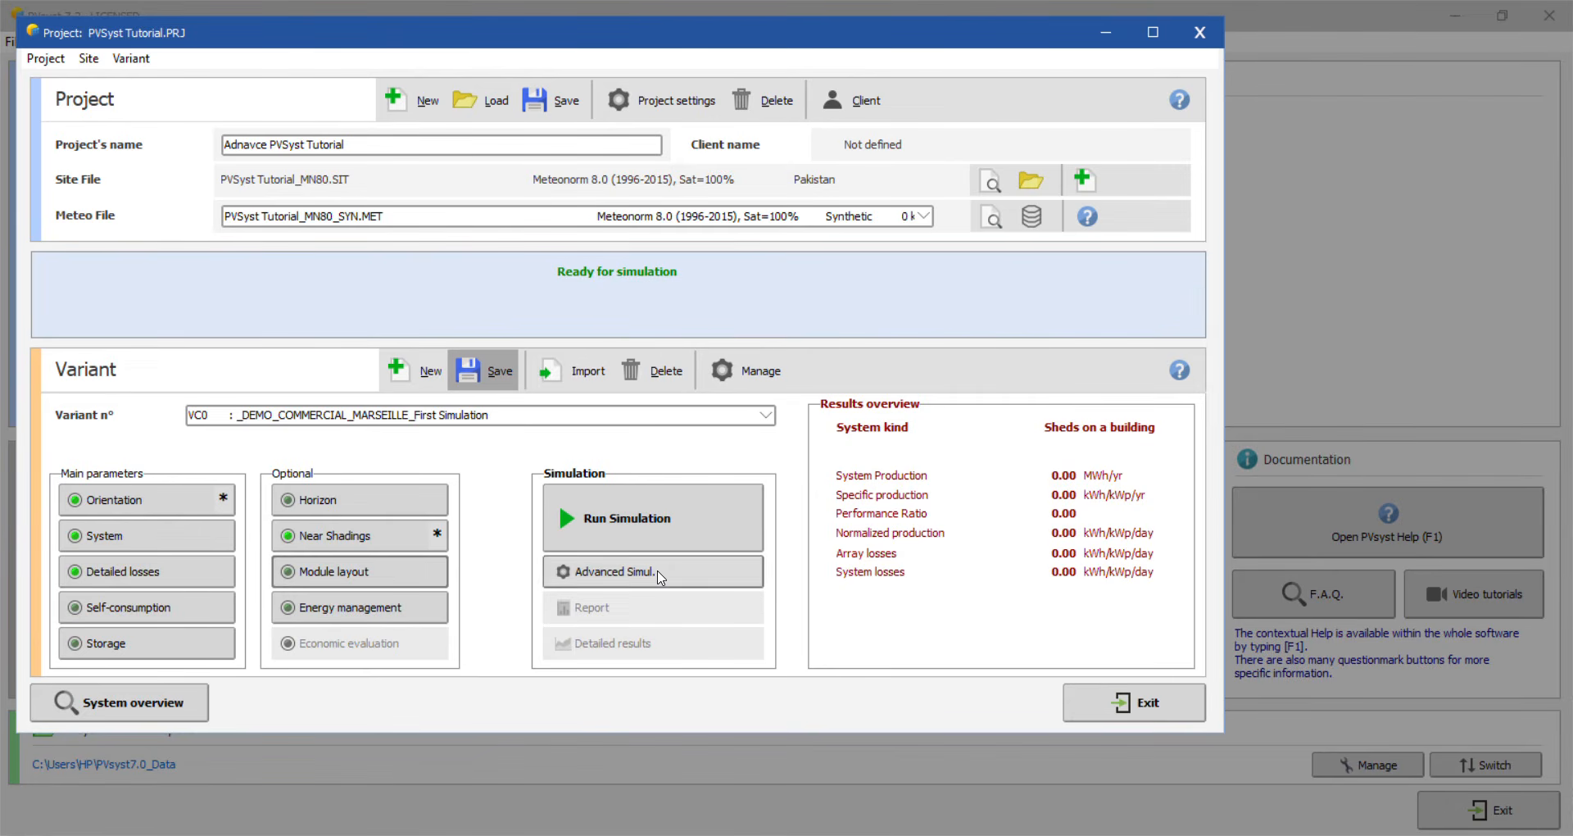
Step: Run the simulation for the variant and open its report fitted to the page width
click(661, 537)
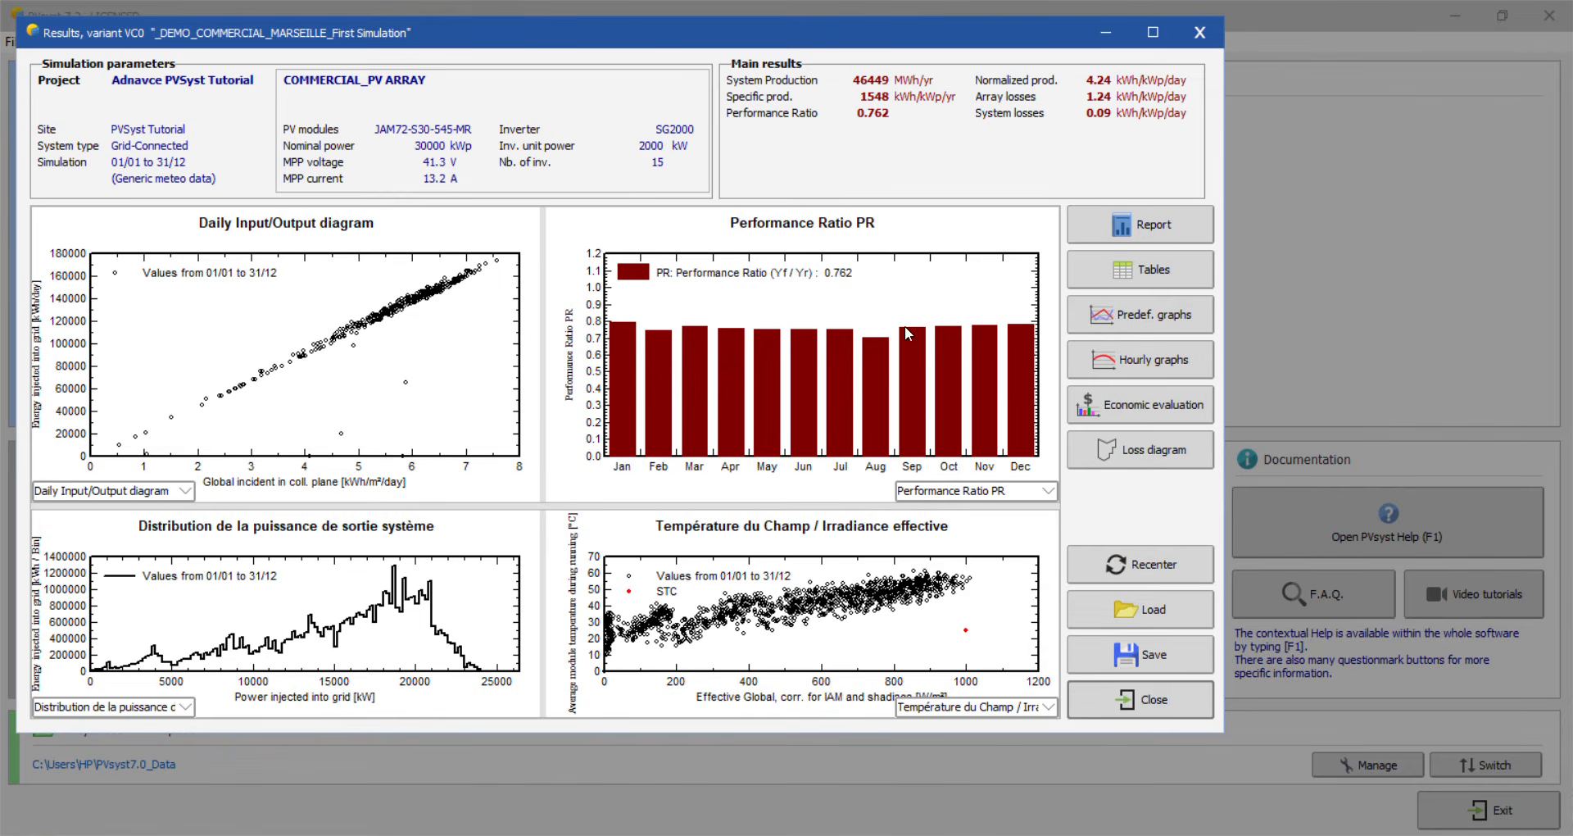
click(1151, 227)
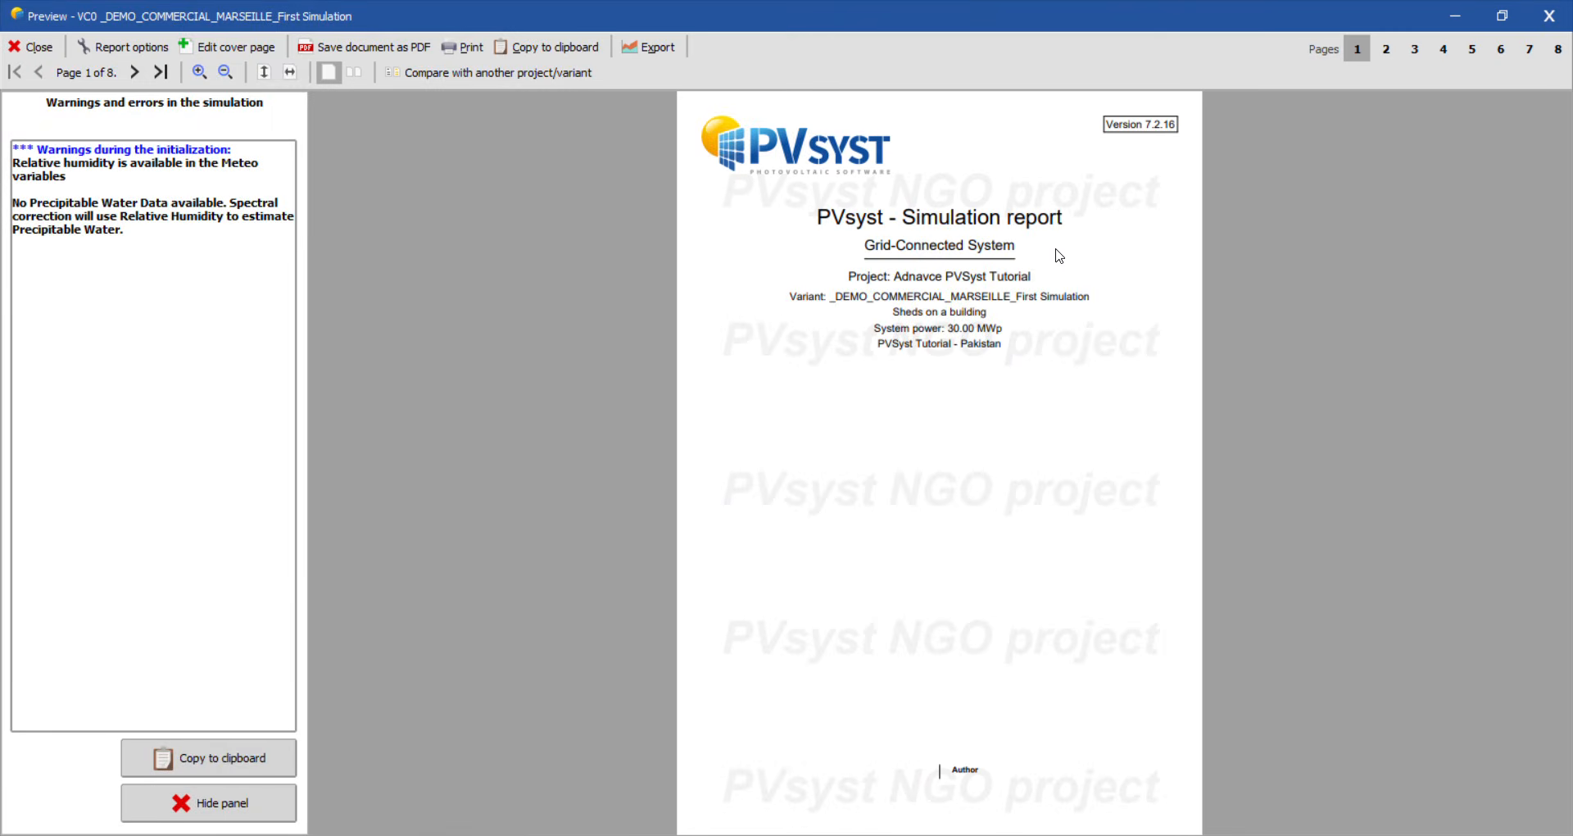
click(290, 73)
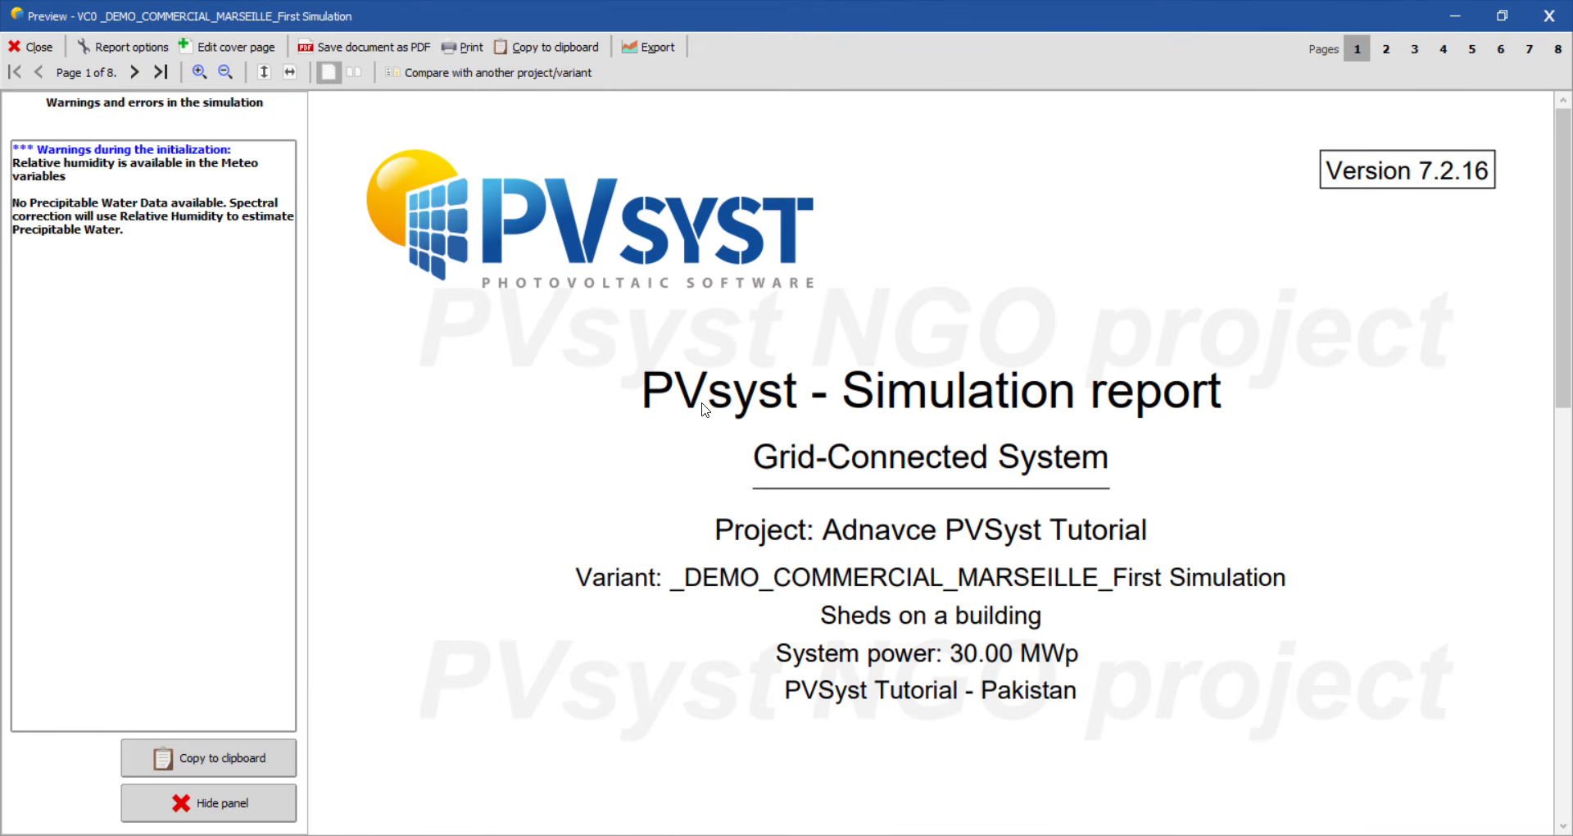
Step: Examine the report's results summary, general parameters, PV array characteristics and array losses
scroll(809, 423, down, 20)
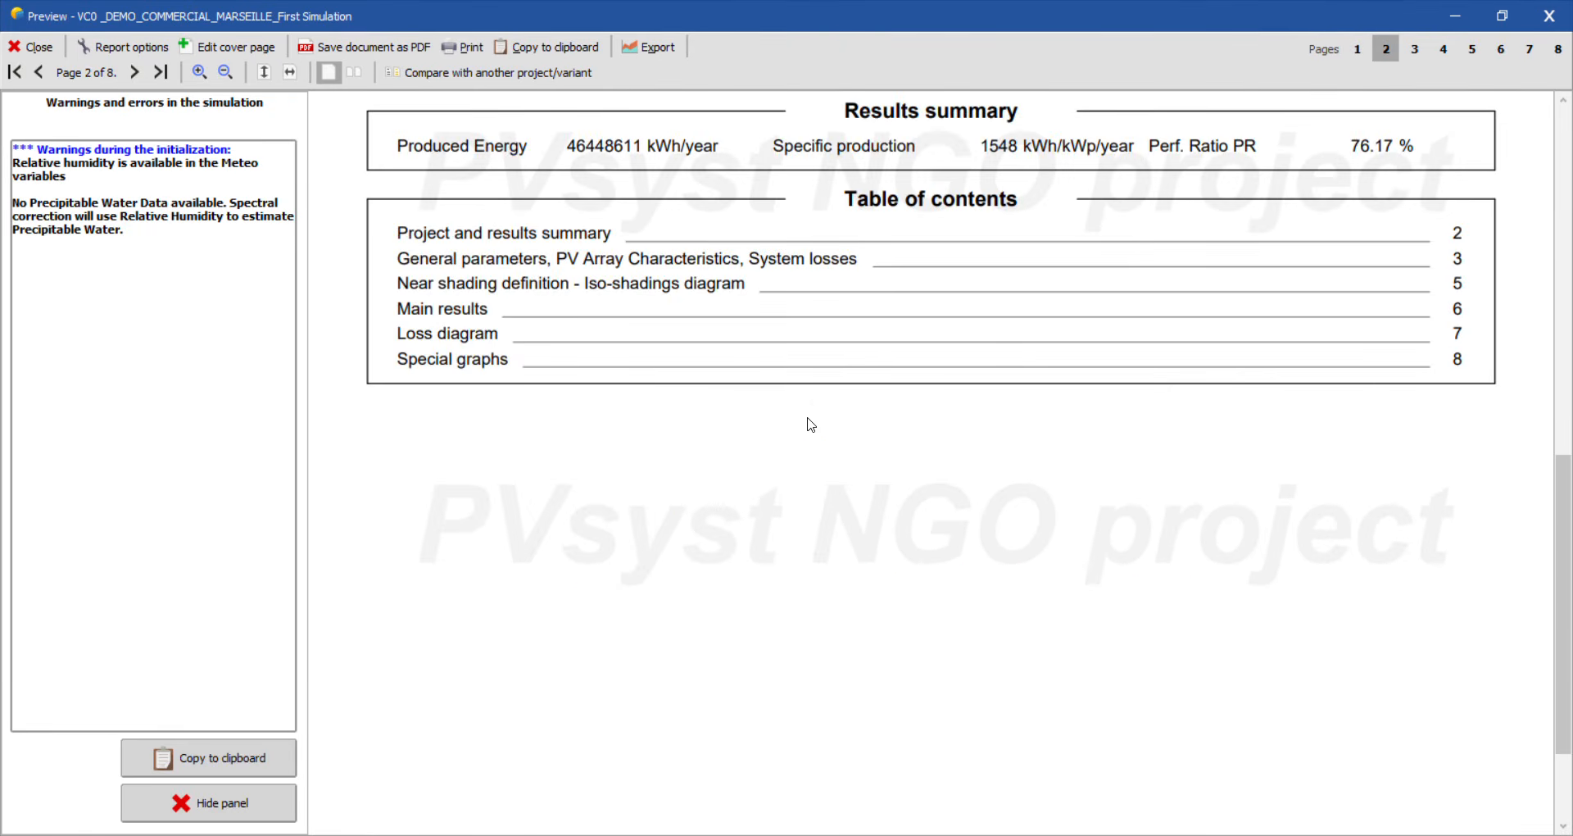
scroll(810, 424, down, 4)
scroll(810, 424, up, 7)
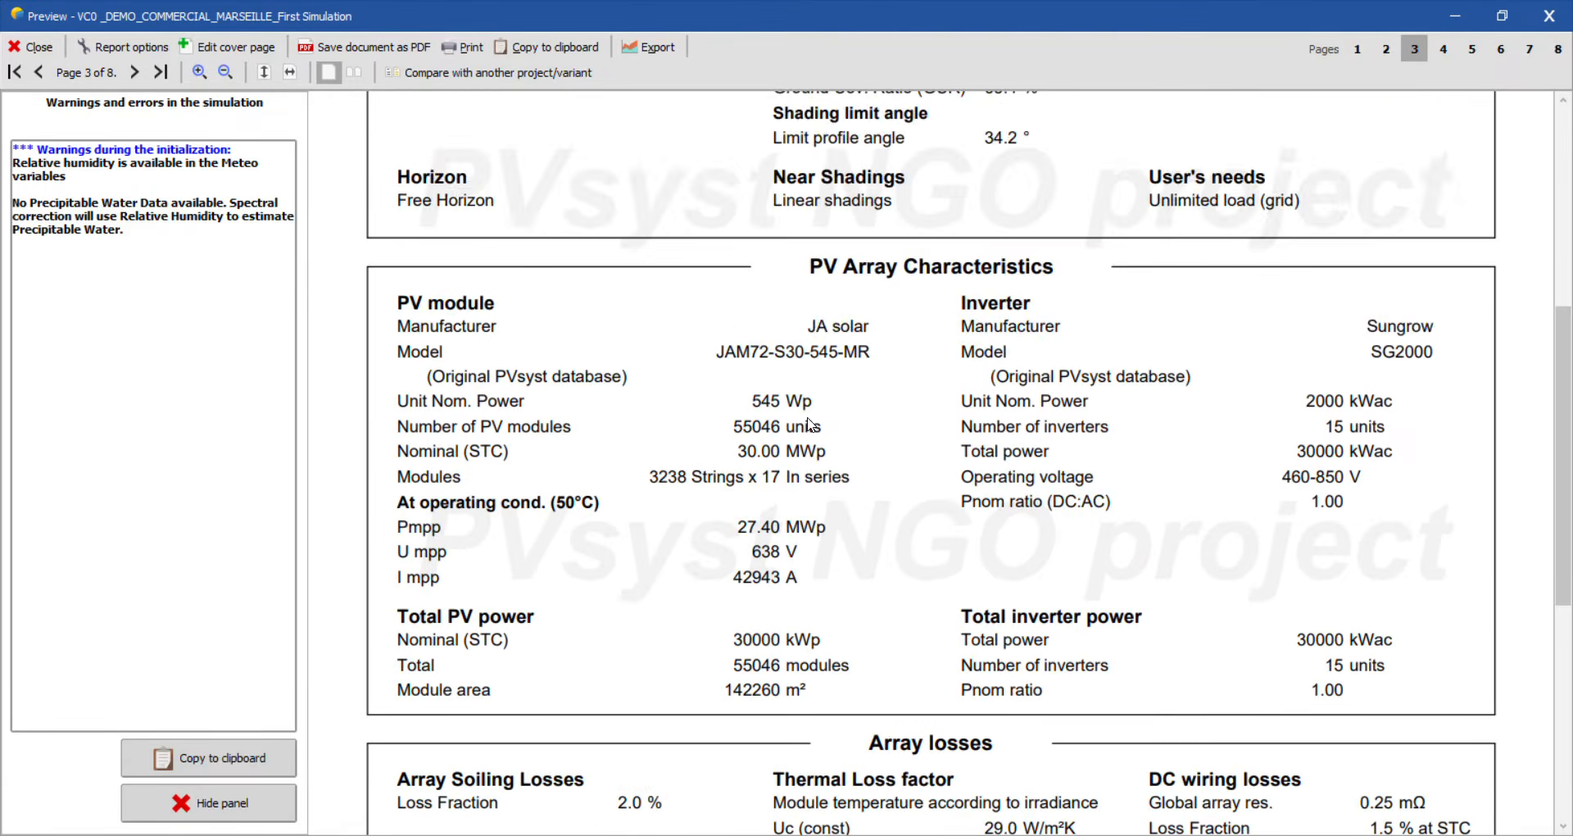
scroll(810, 424, down, 6)
scroll(810, 423, down, 10)
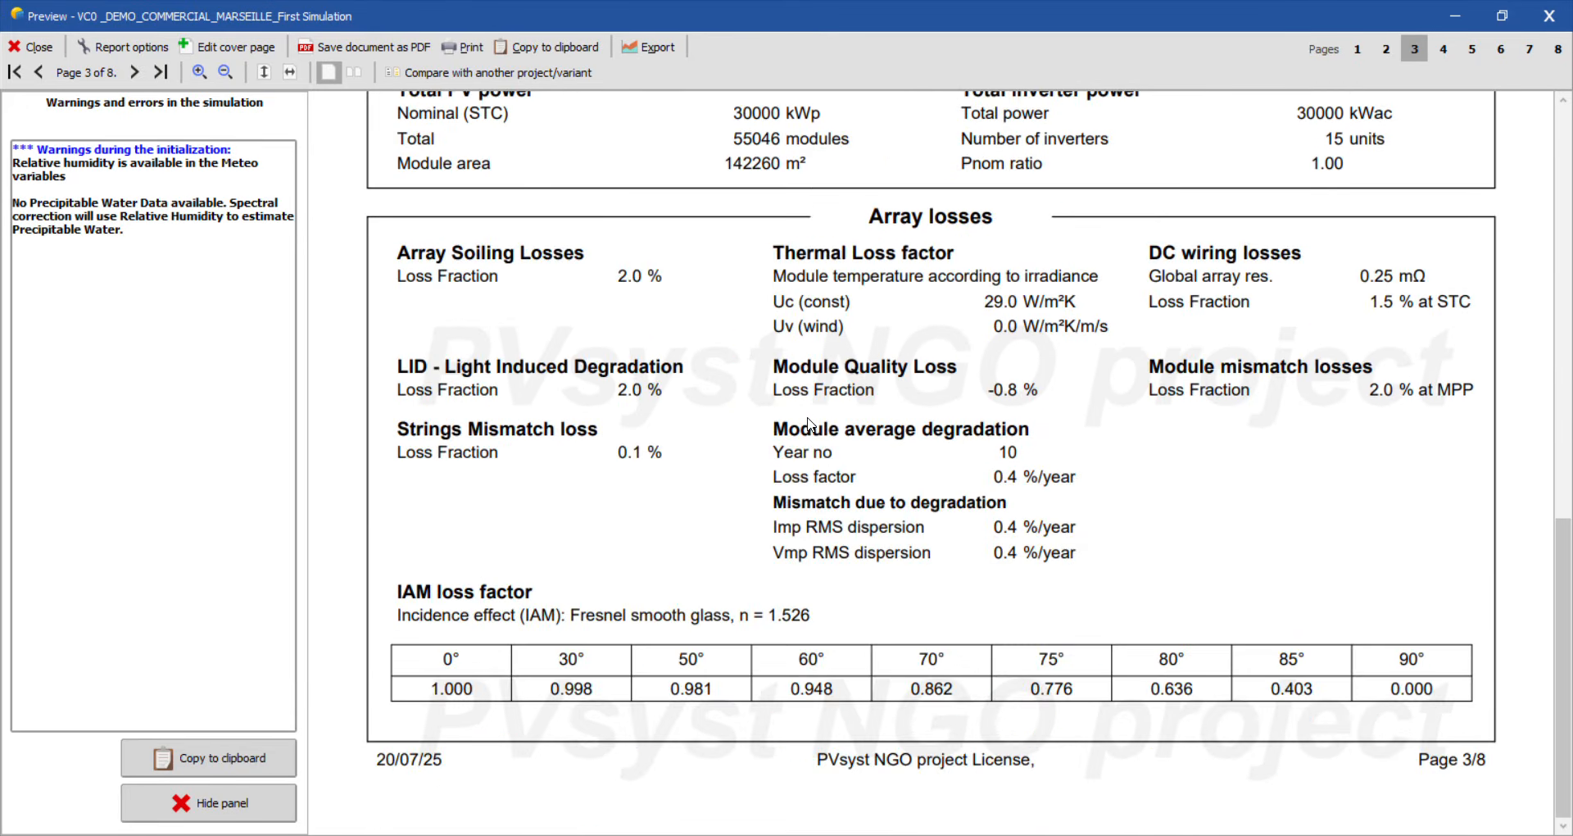
Step: Examine the report's near shadings perspective, iso-shadings diagram, loss diagram and main results with the monthly table
scroll(810, 423, down, 20)
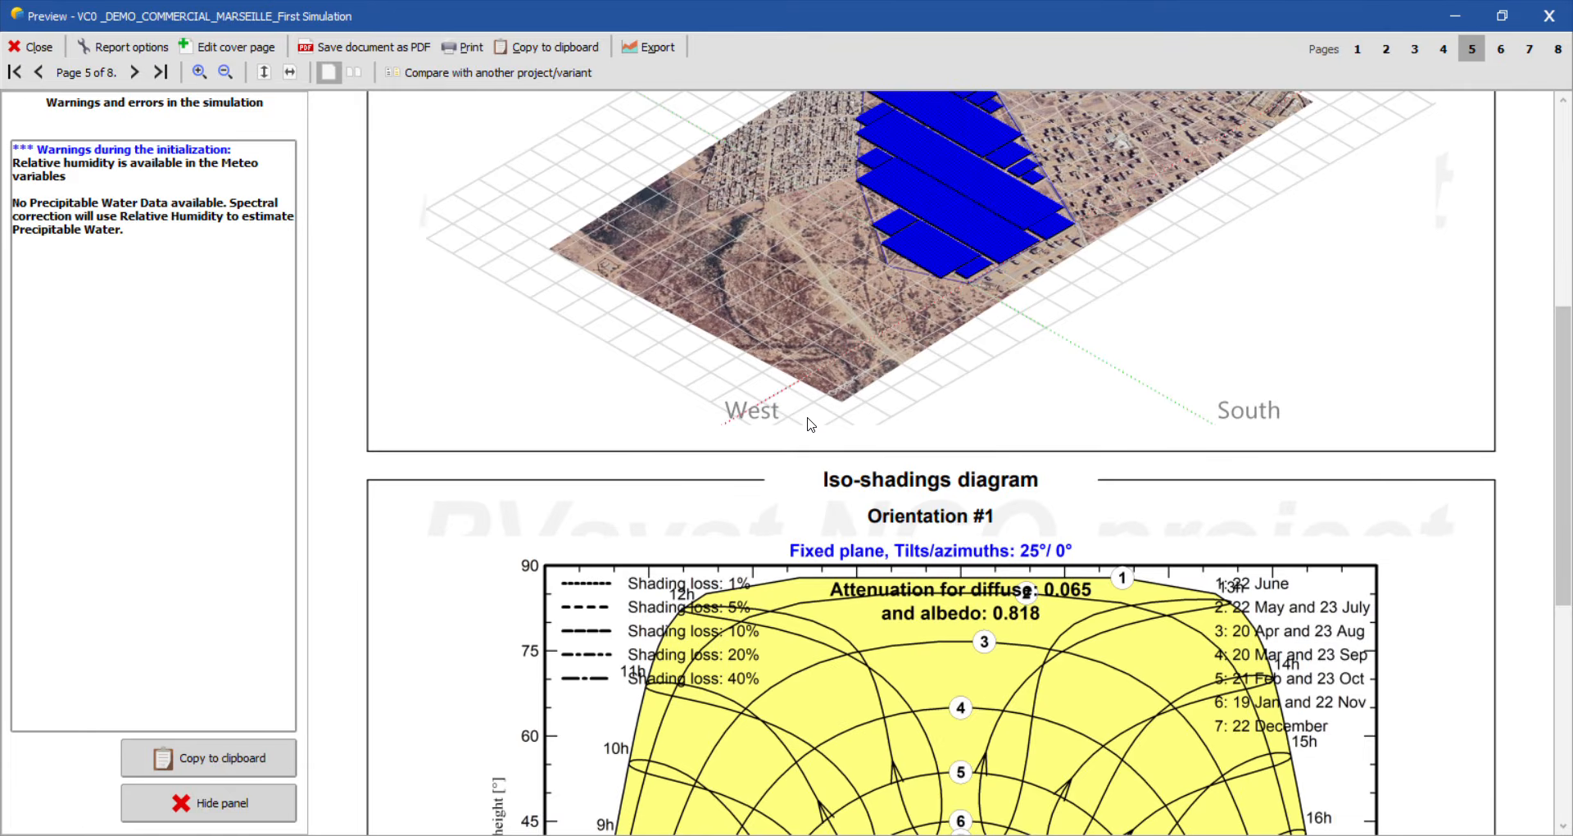
scroll(810, 424, up, 16)
scroll(809, 424, down, 6)
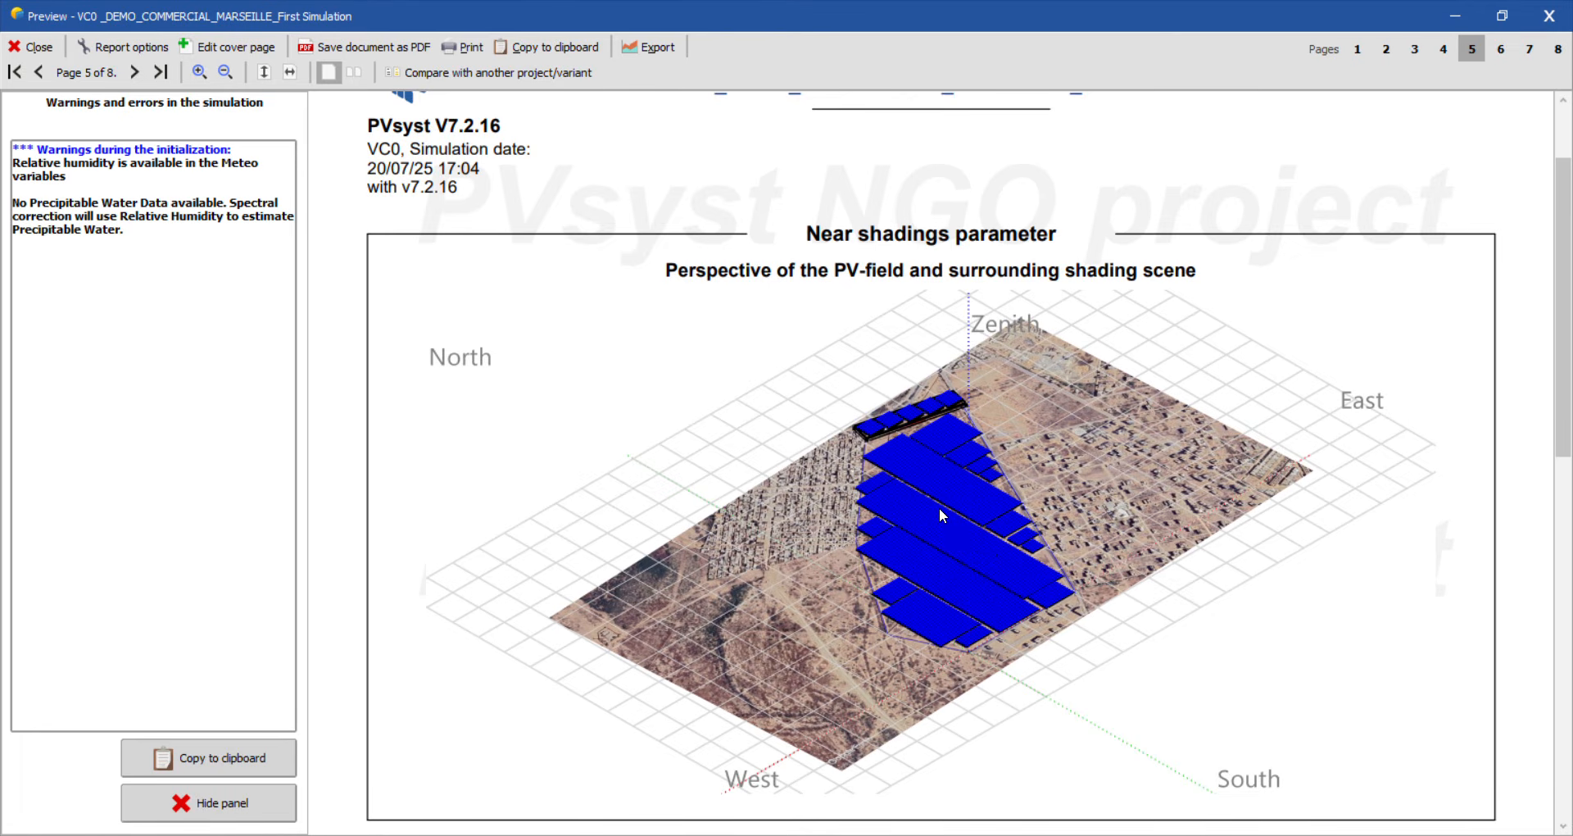
scroll(900, 489, down, 7)
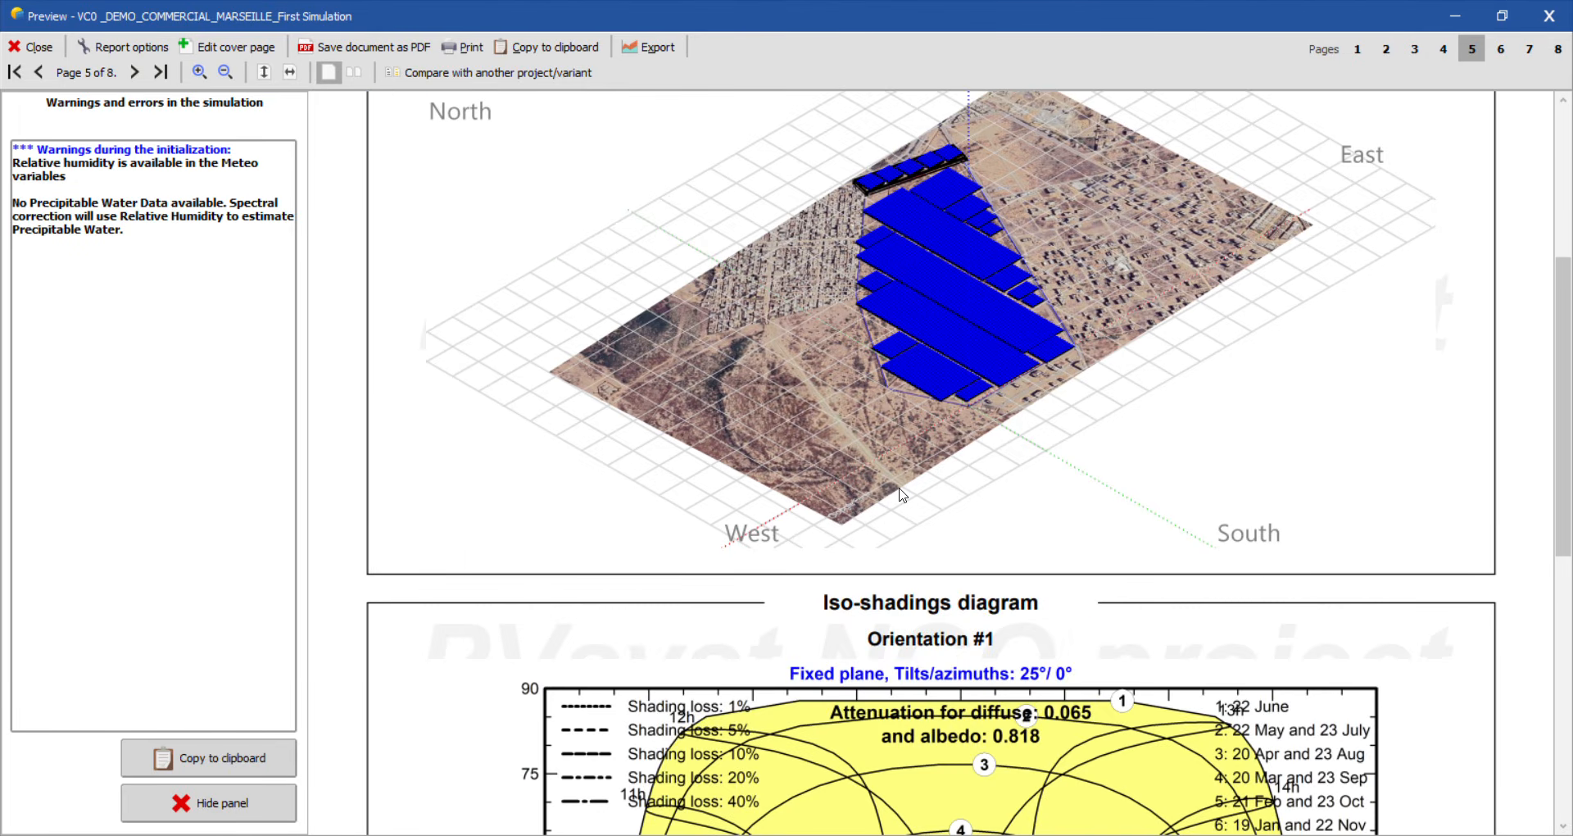
scroll(900, 492, down, 12)
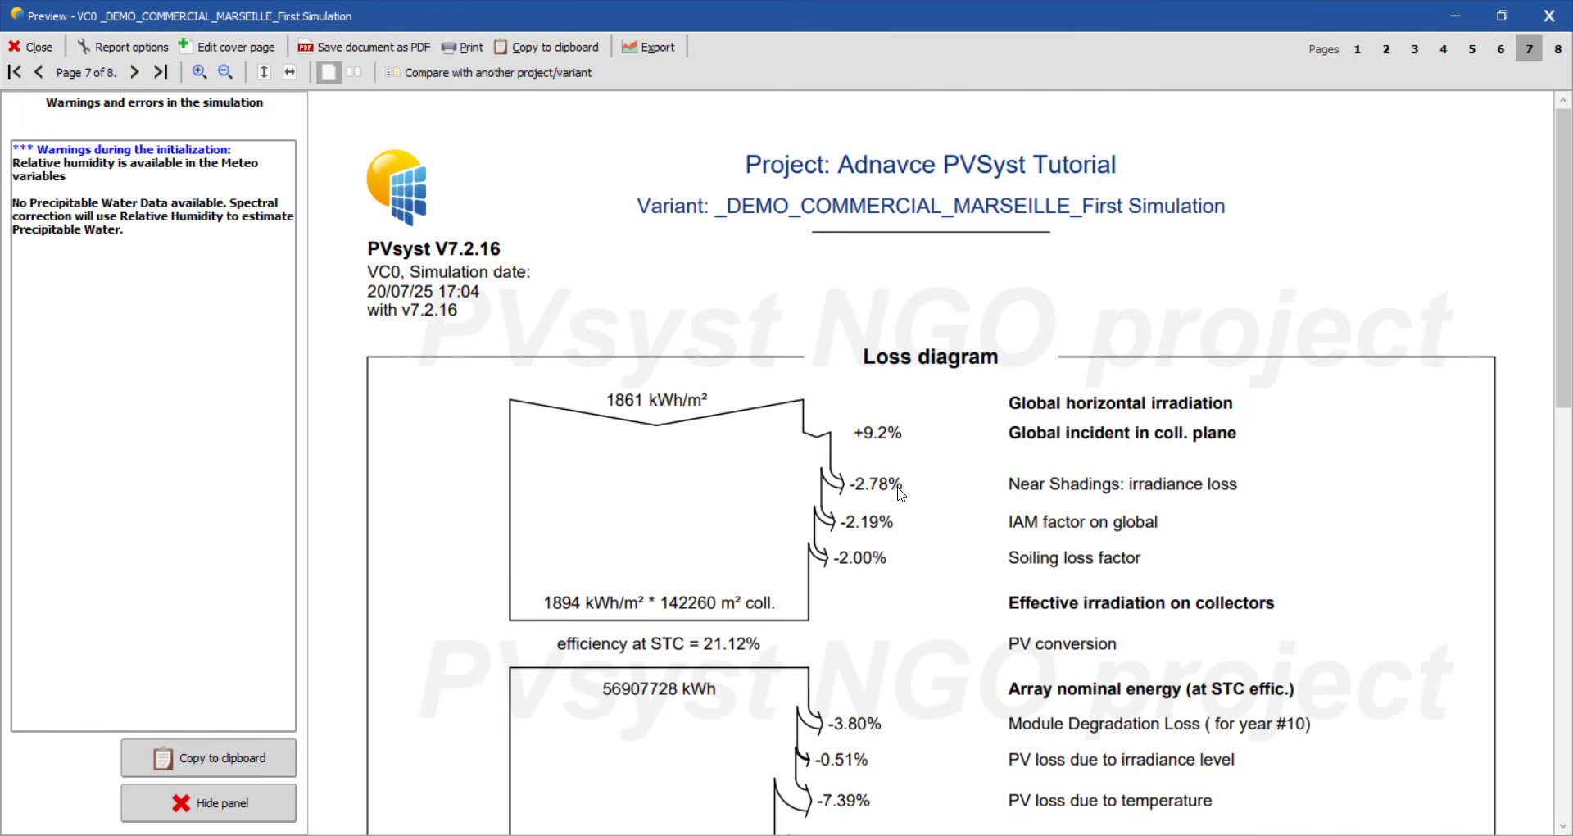
scroll(836, 436, up, 10)
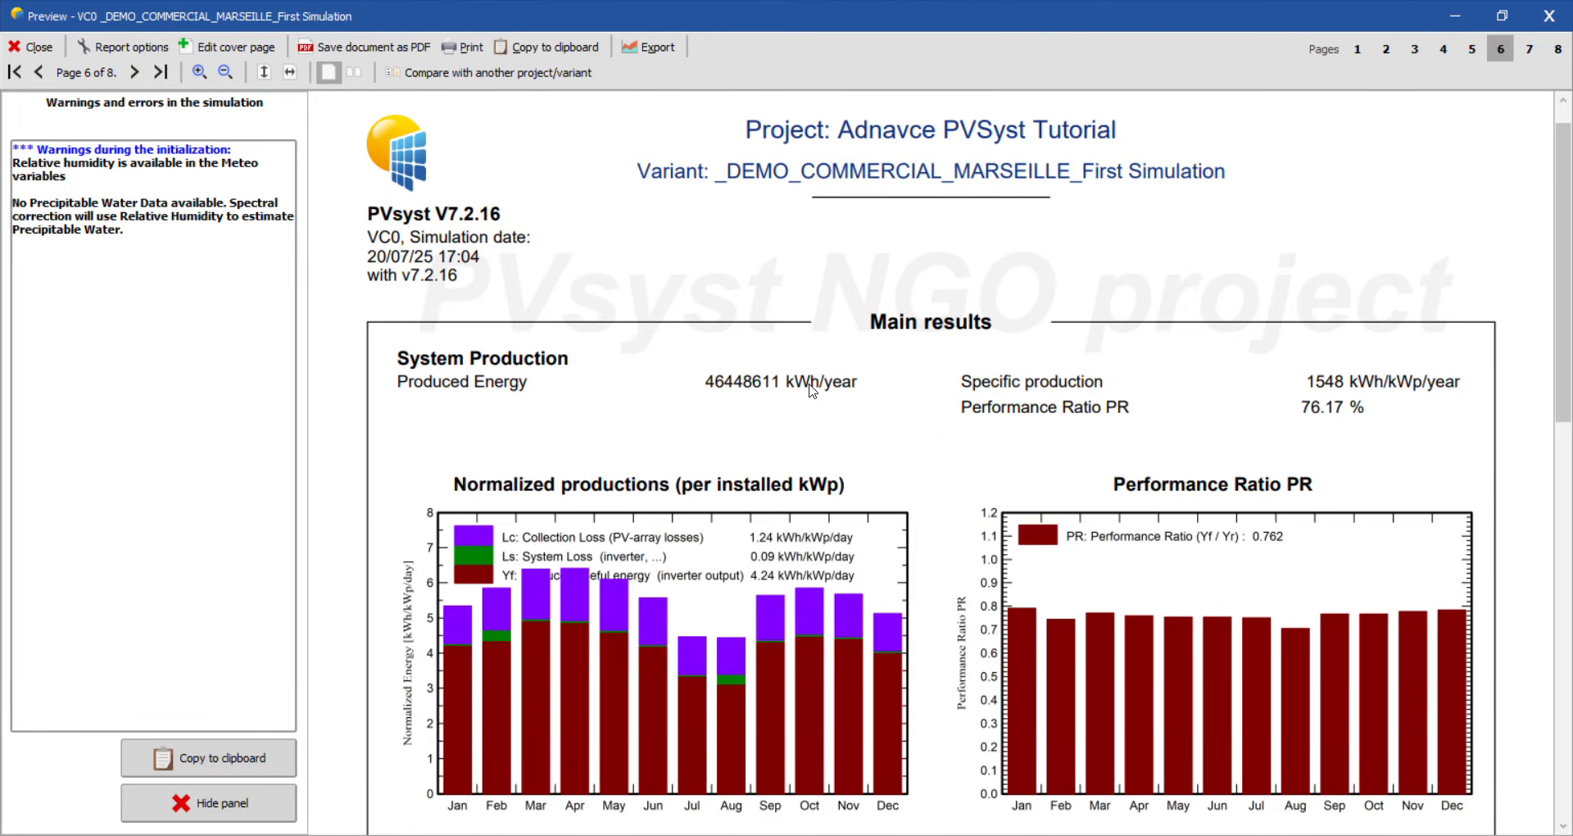
scroll(810, 389, down, 5)
scroll(809, 390, down, 10)
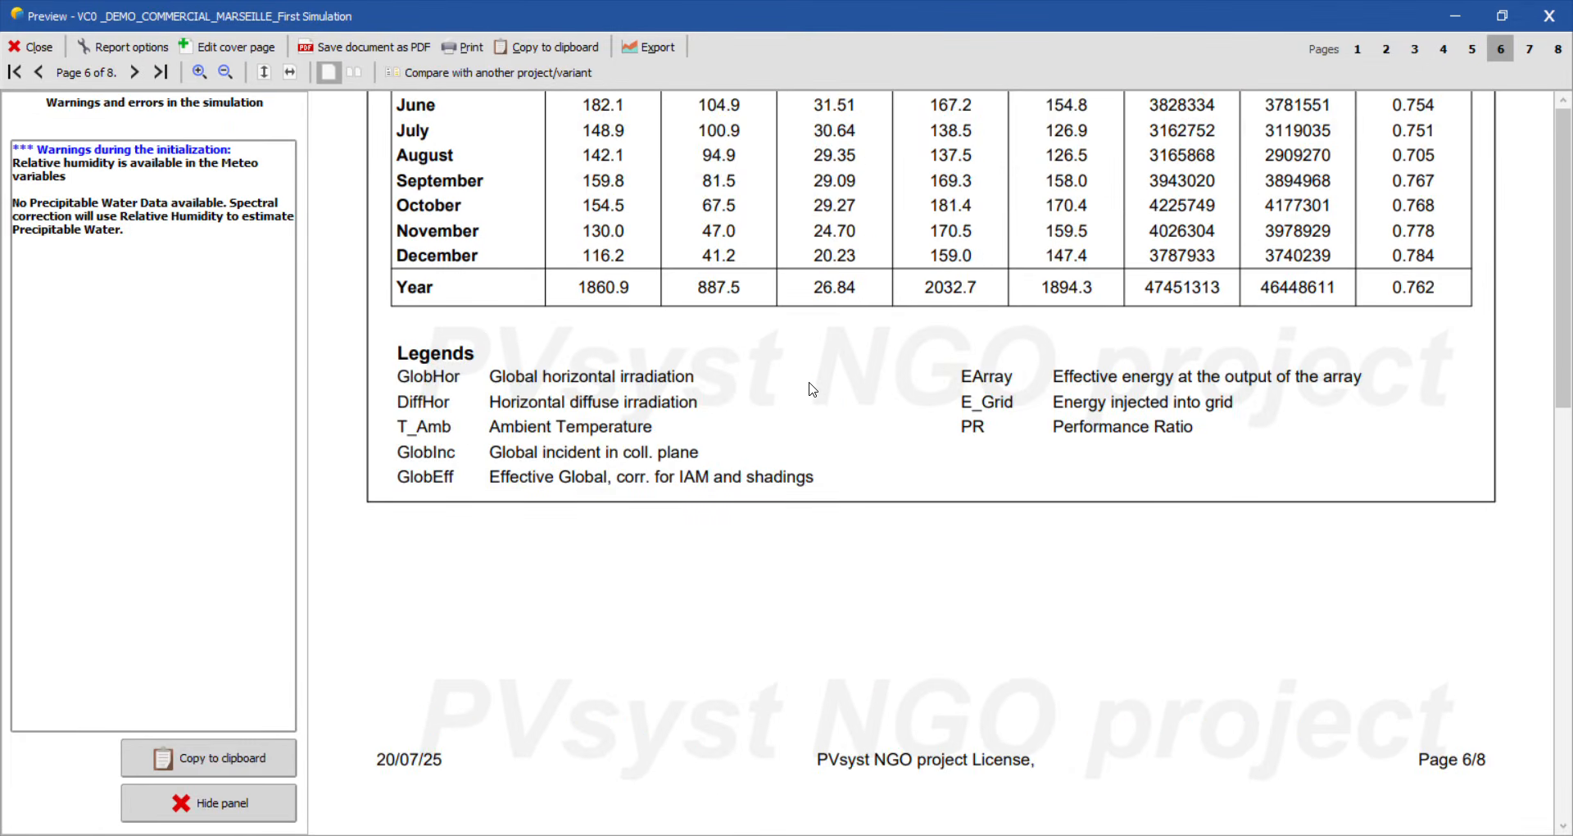
Step: Examine the report's loss diagram, daily input/output graph and output power distribution, and return to the cover page
scroll(810, 389, down, 5)
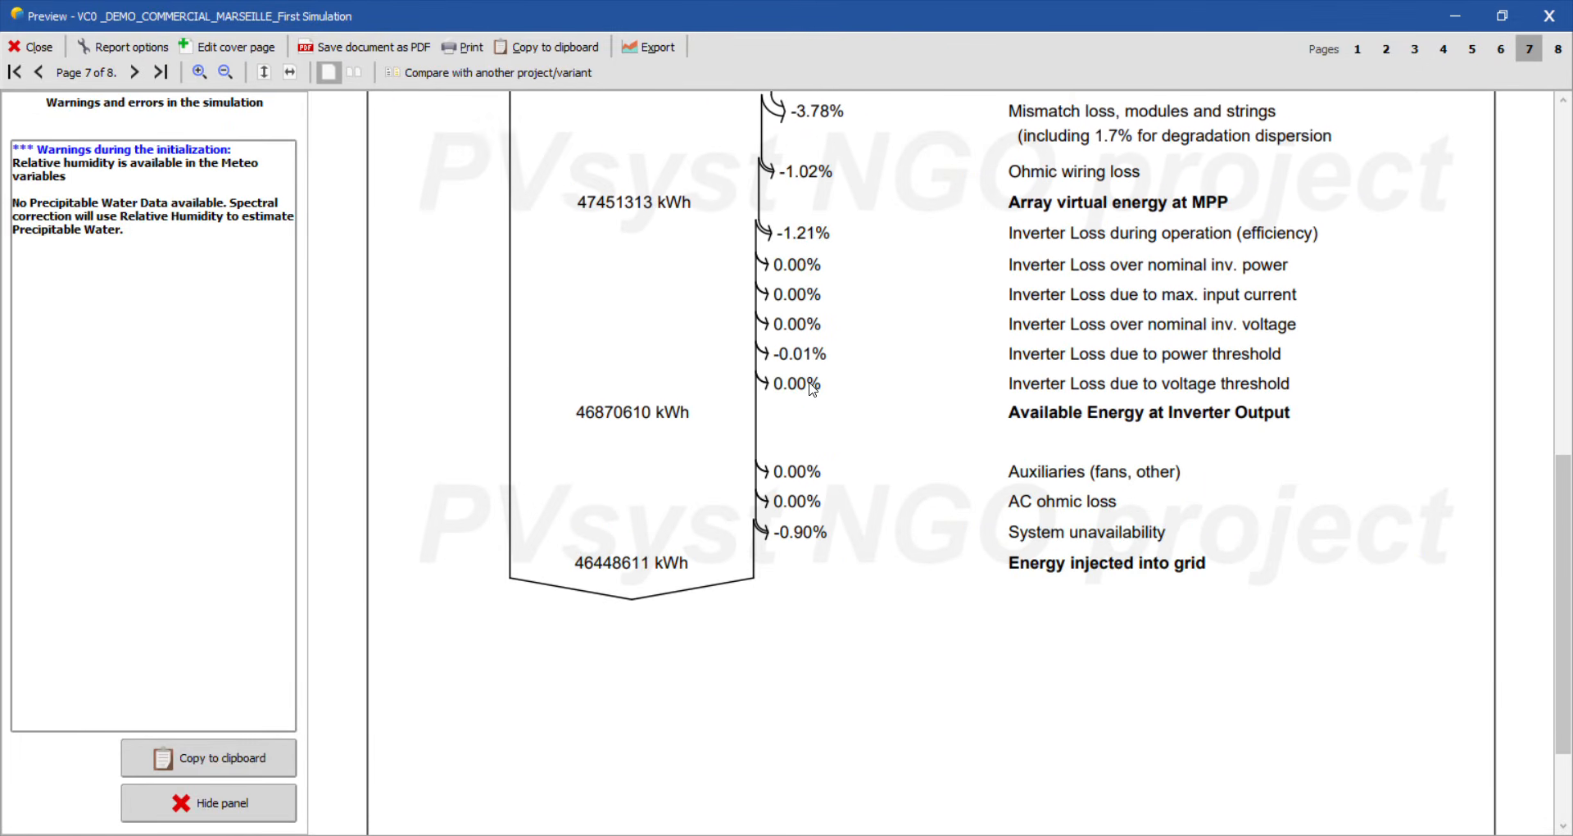
scroll(811, 388, down, 15)
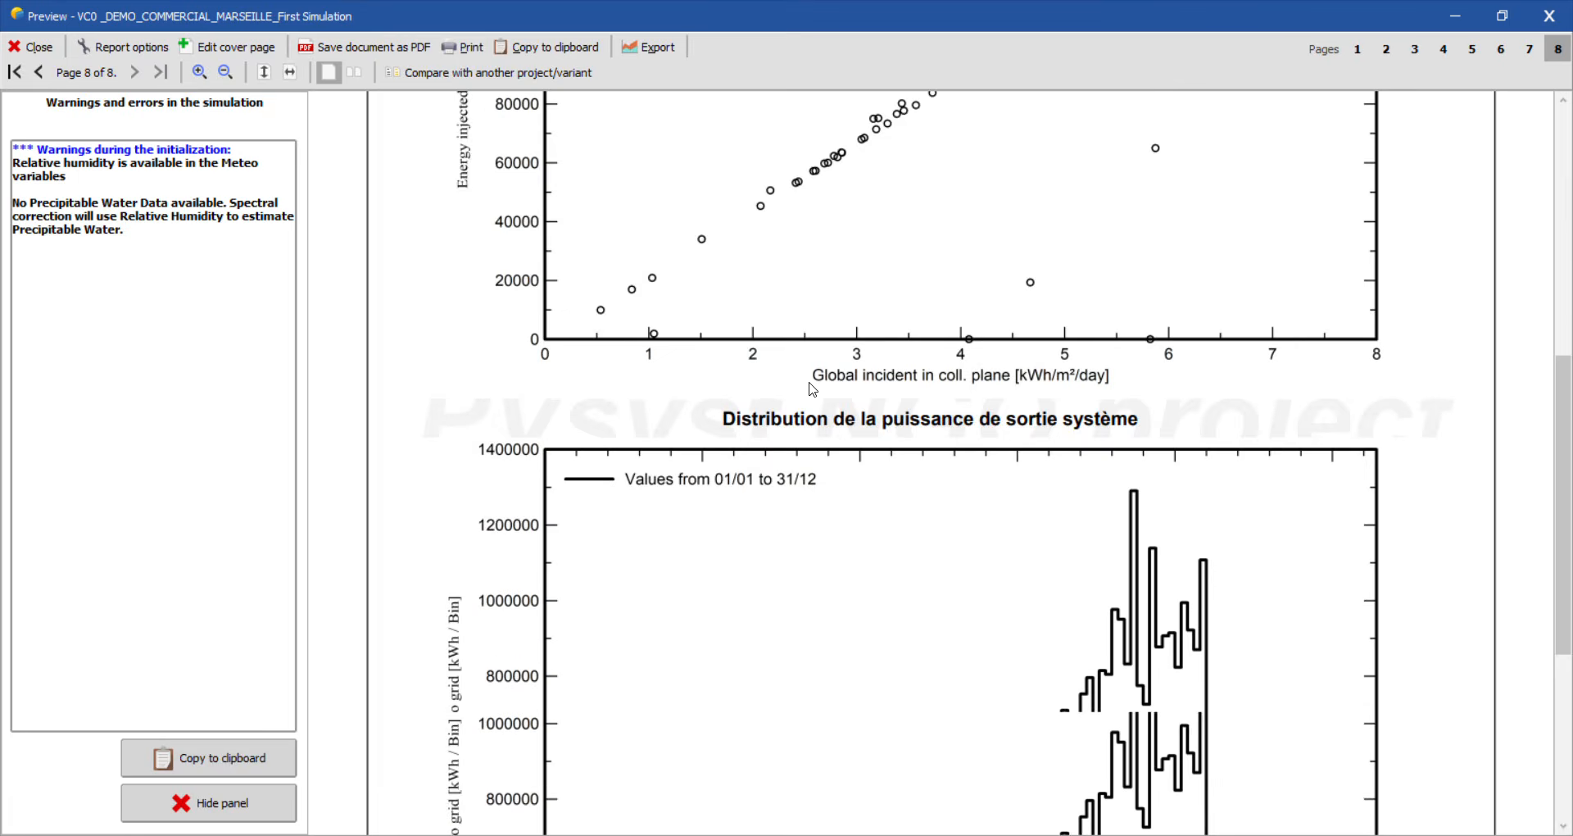
scroll(811, 388, down, 3)
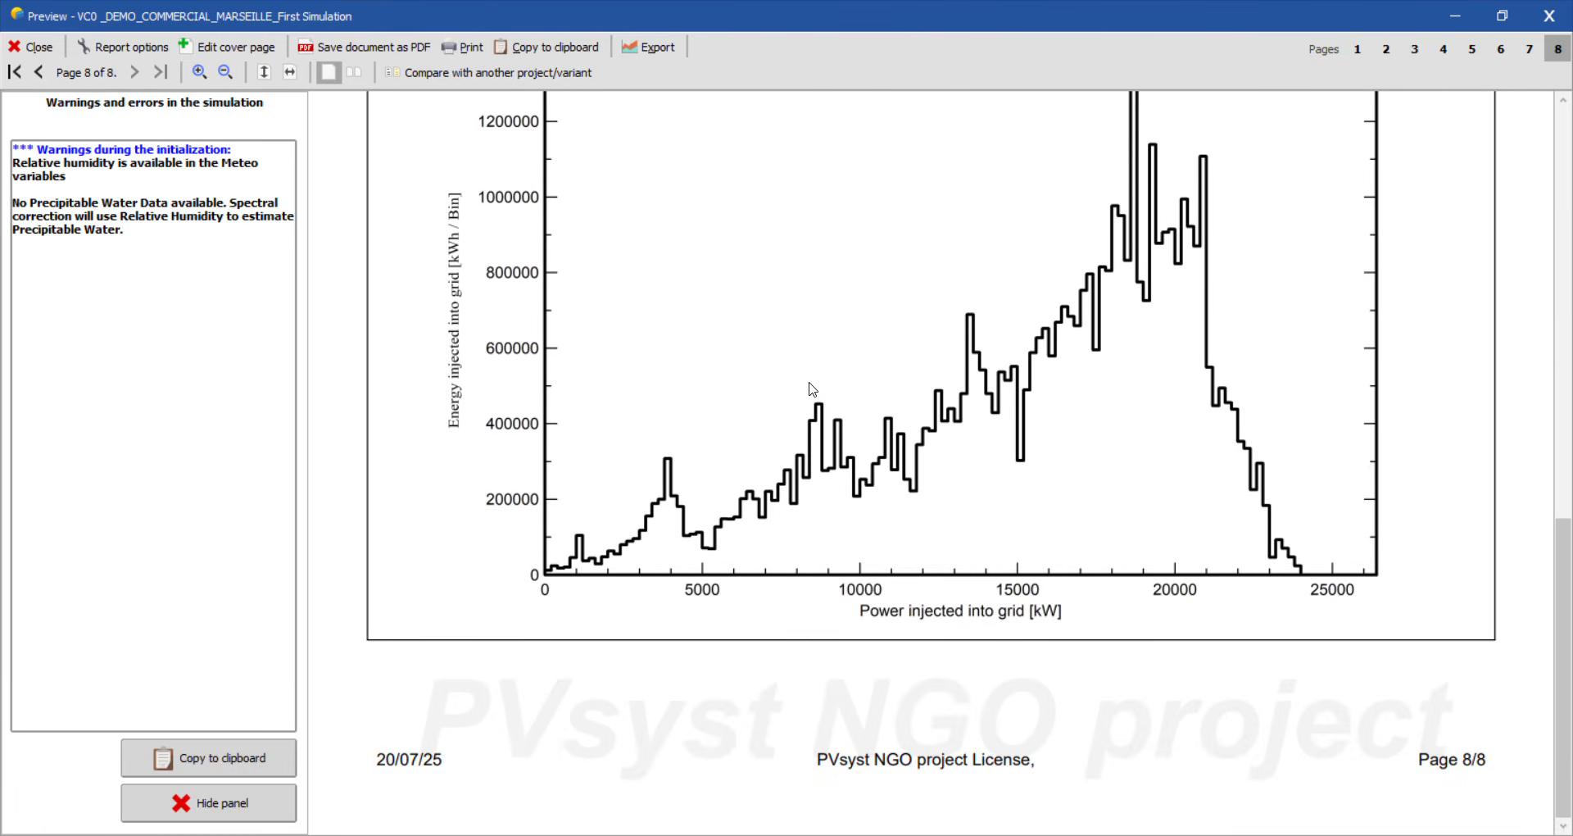
scroll(810, 390, up, 20)
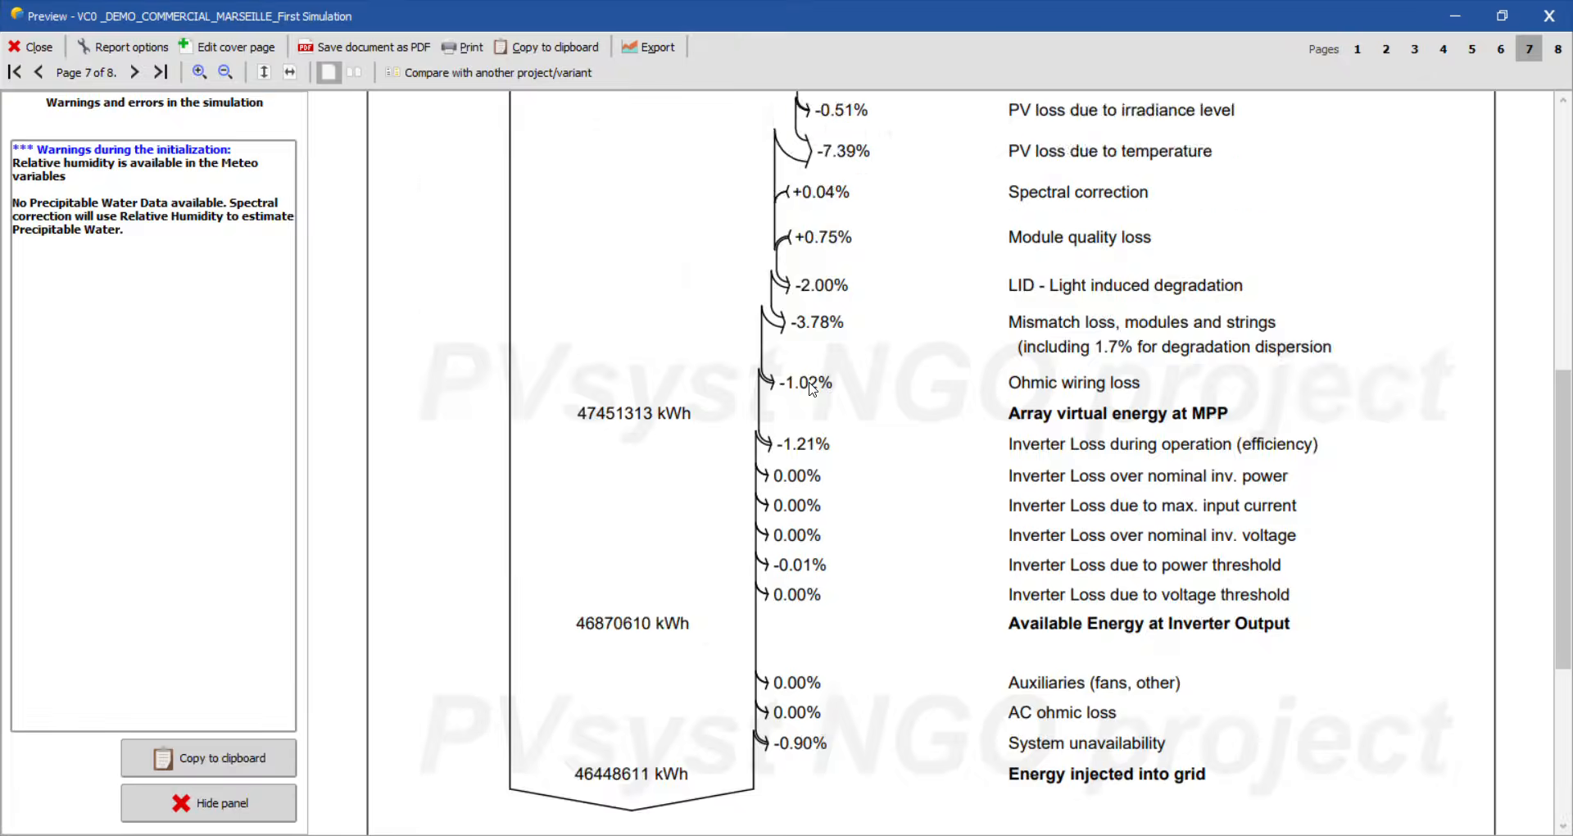
scroll(810, 389, up, 20)
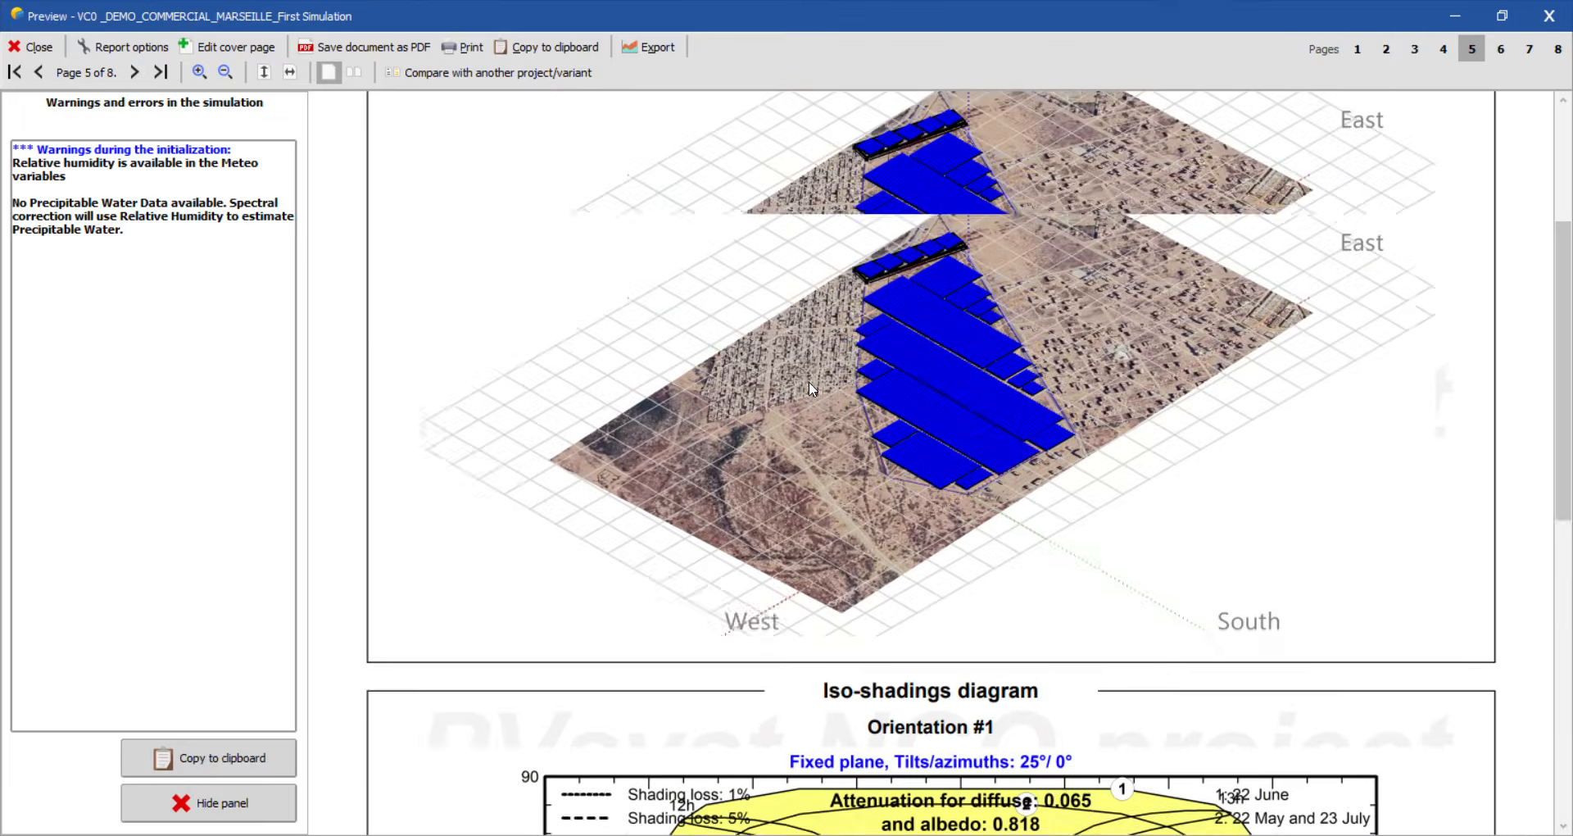
scroll(812, 389, up, 20)
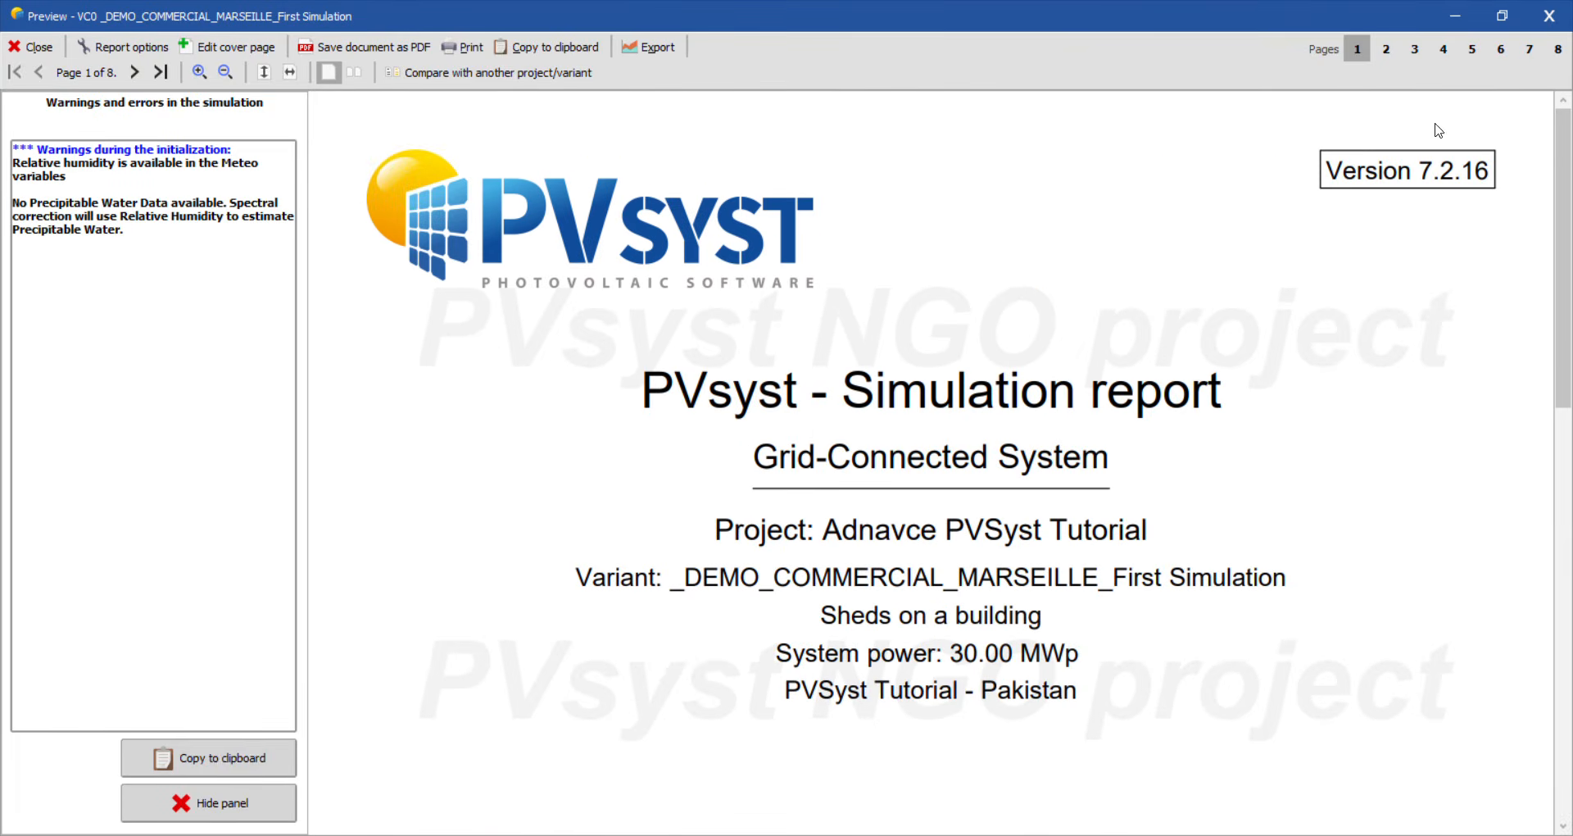
Step: Close the report and the results window, and save the project under the file name PVSyst Tutorial
click(1562, 30)
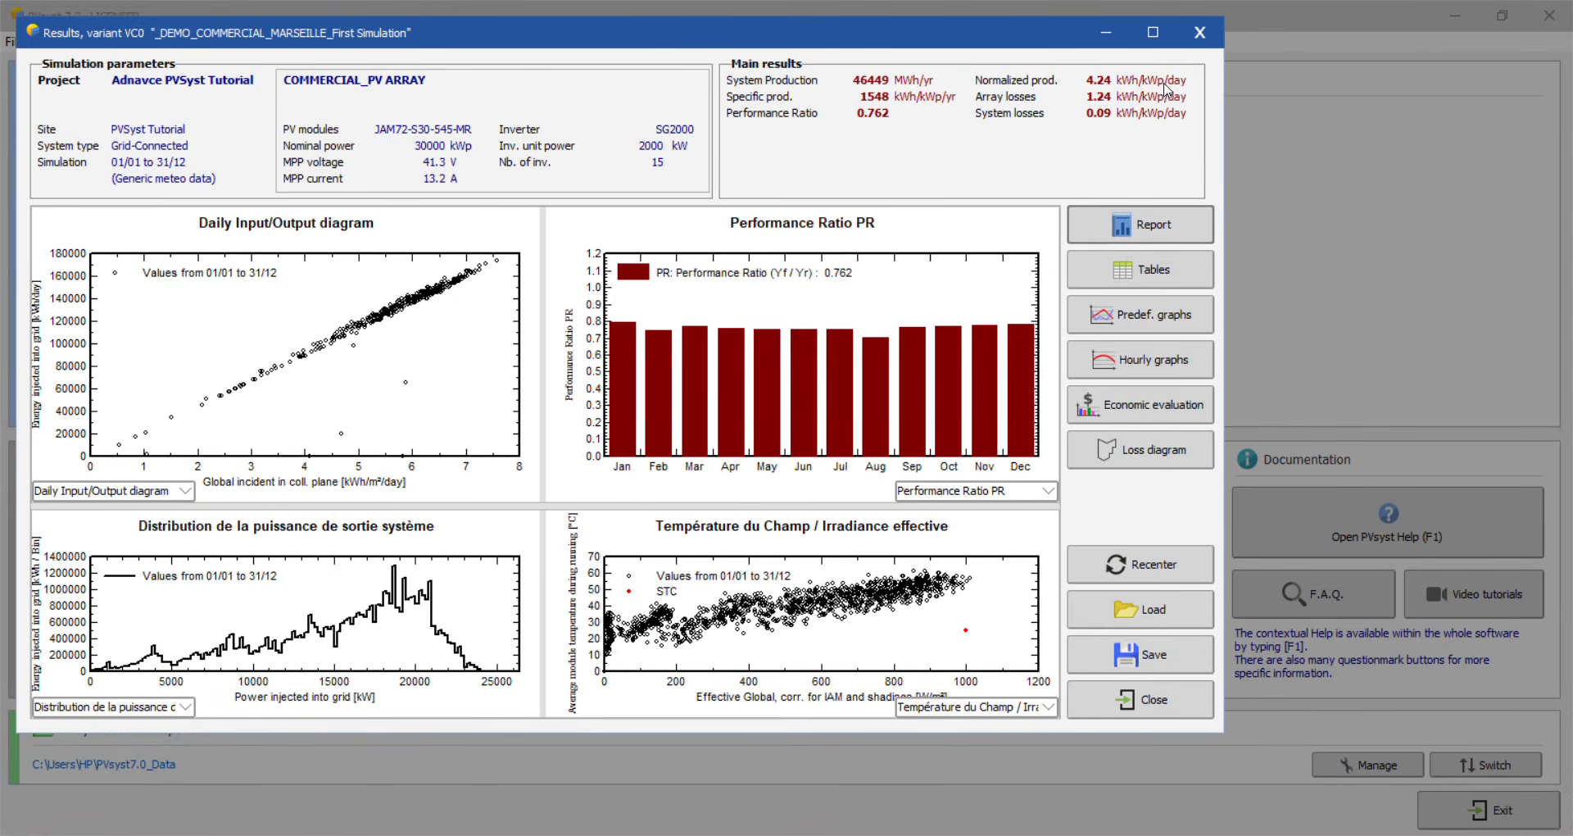
click(1201, 32)
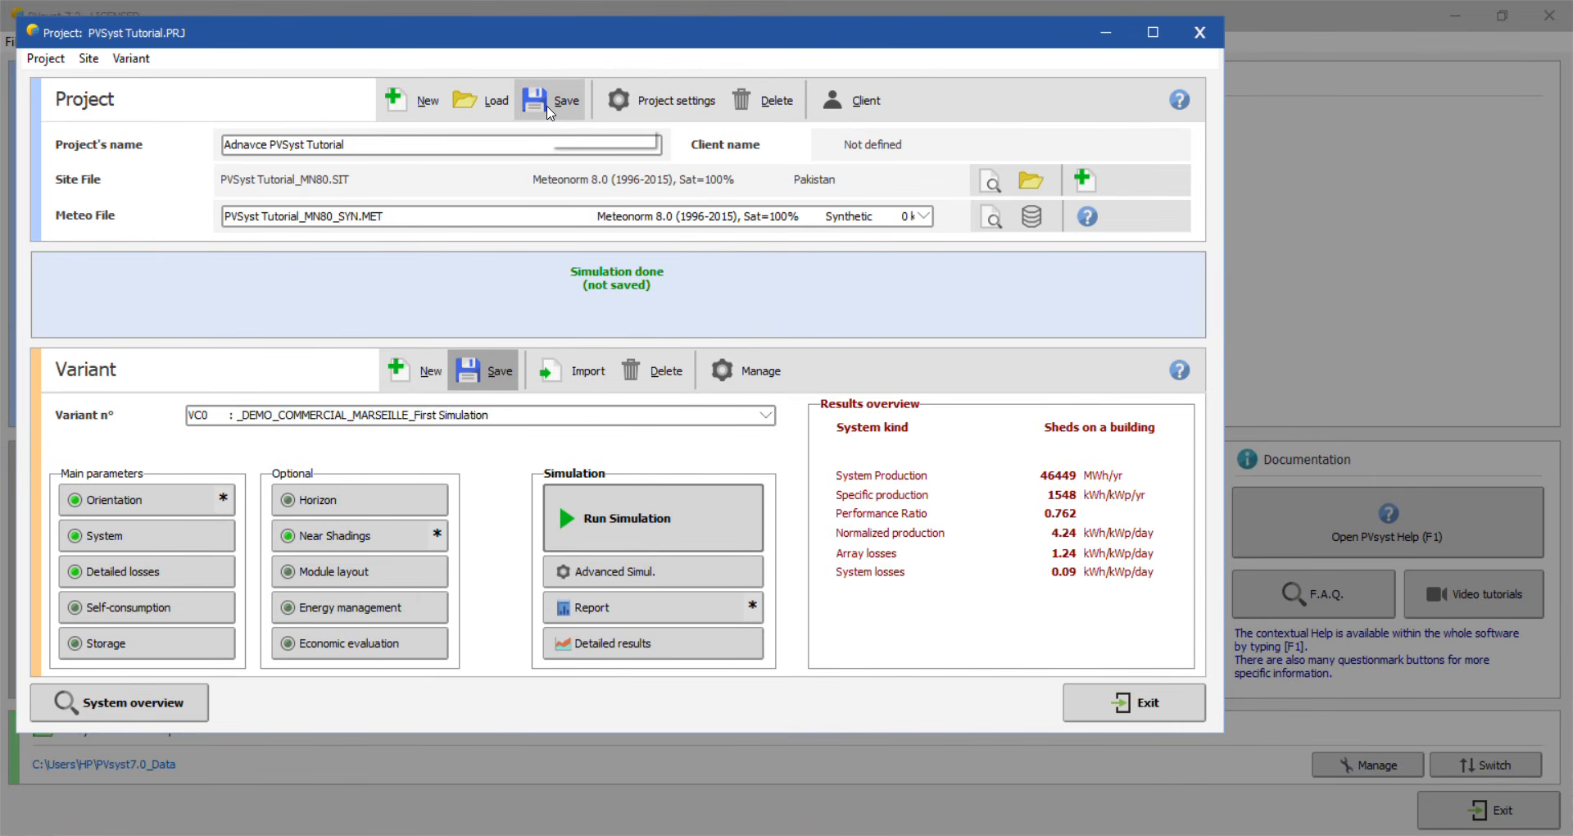
click(548, 111)
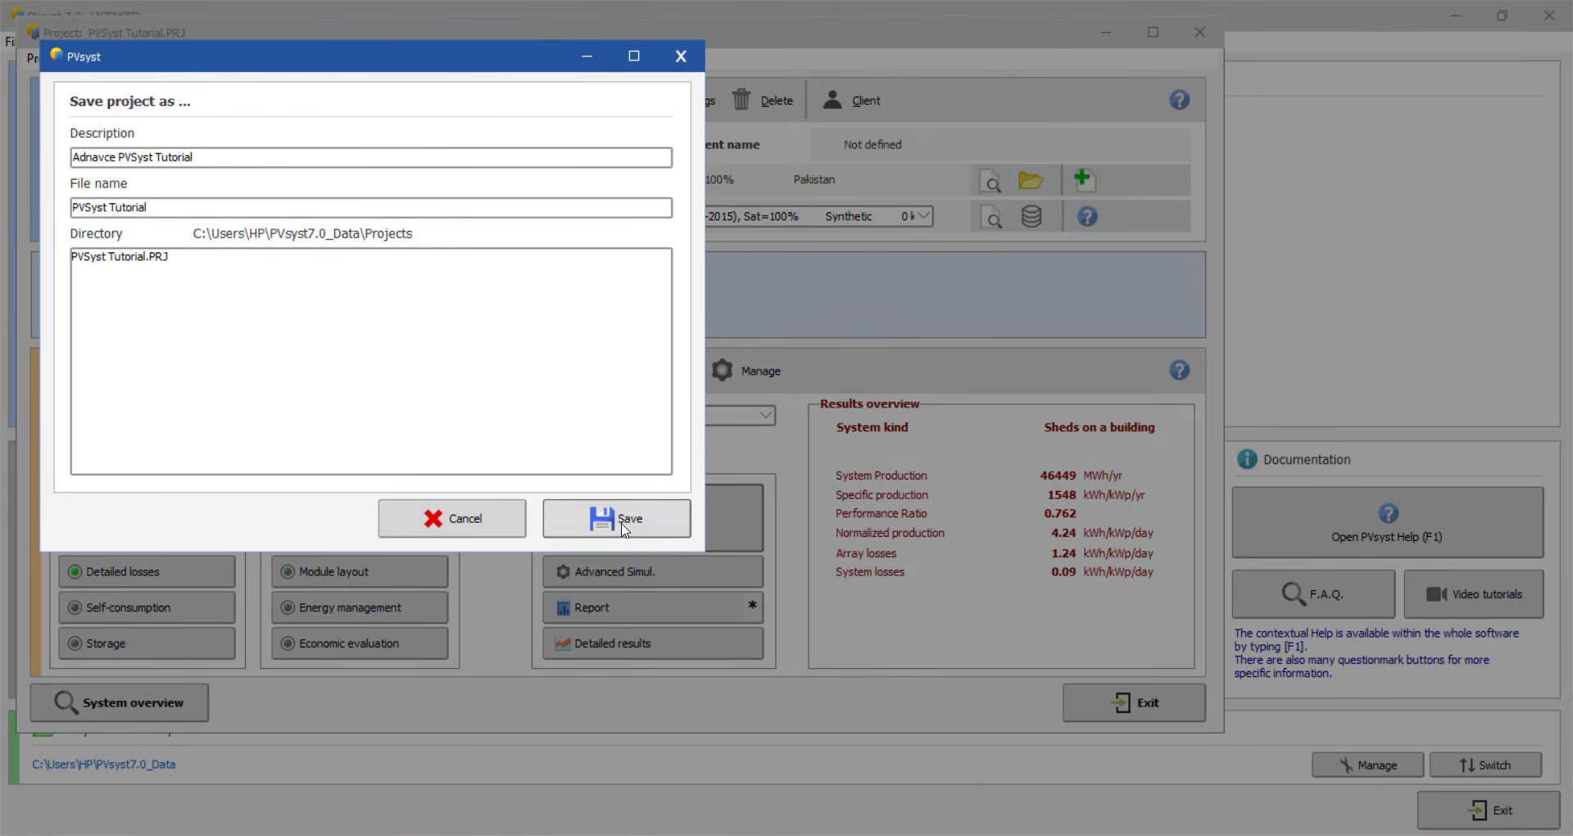
click(622, 523)
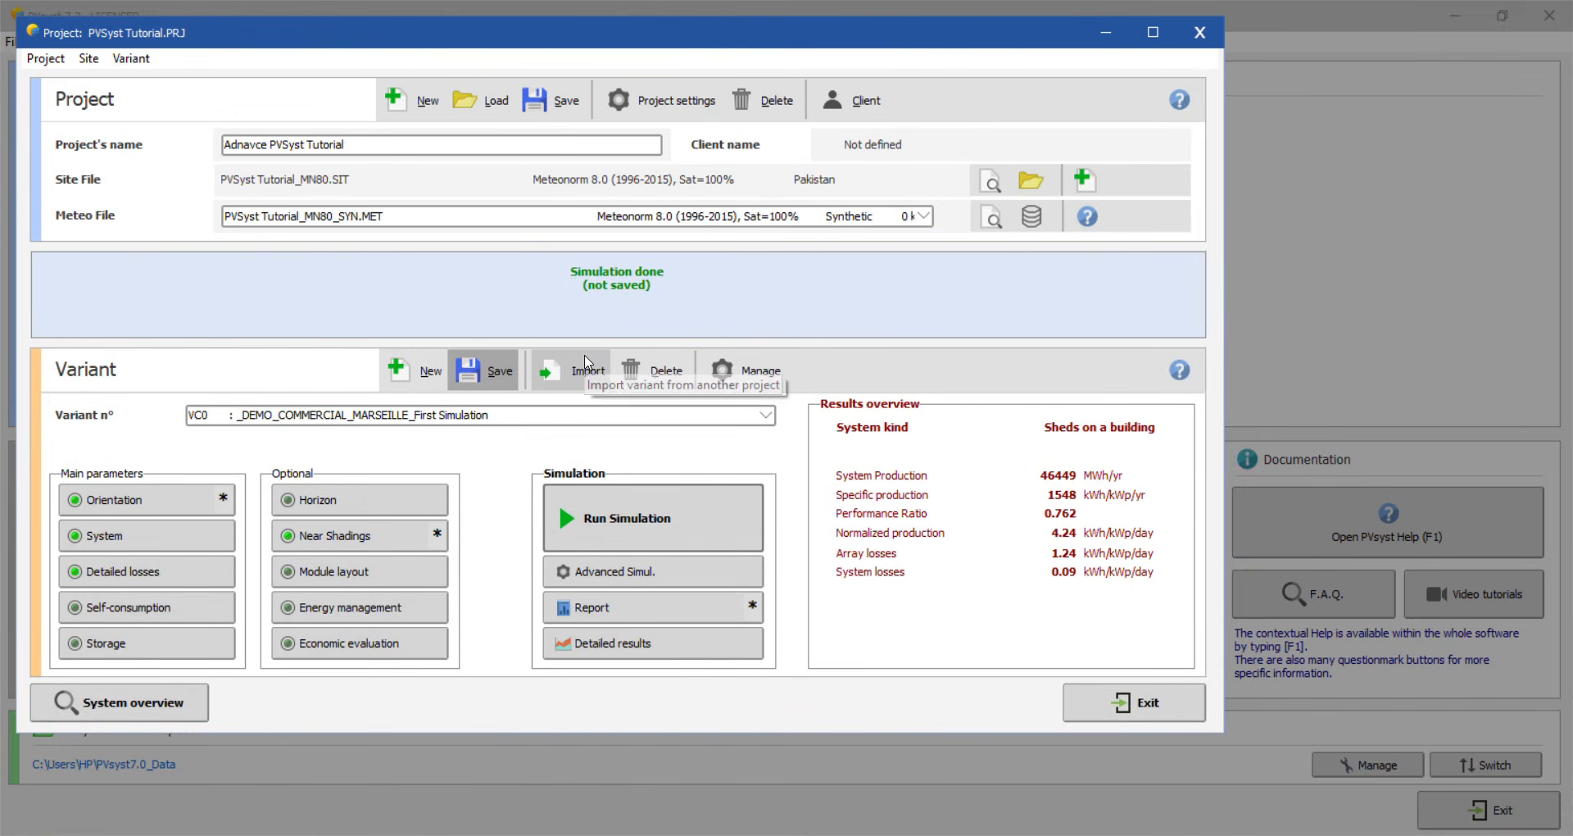